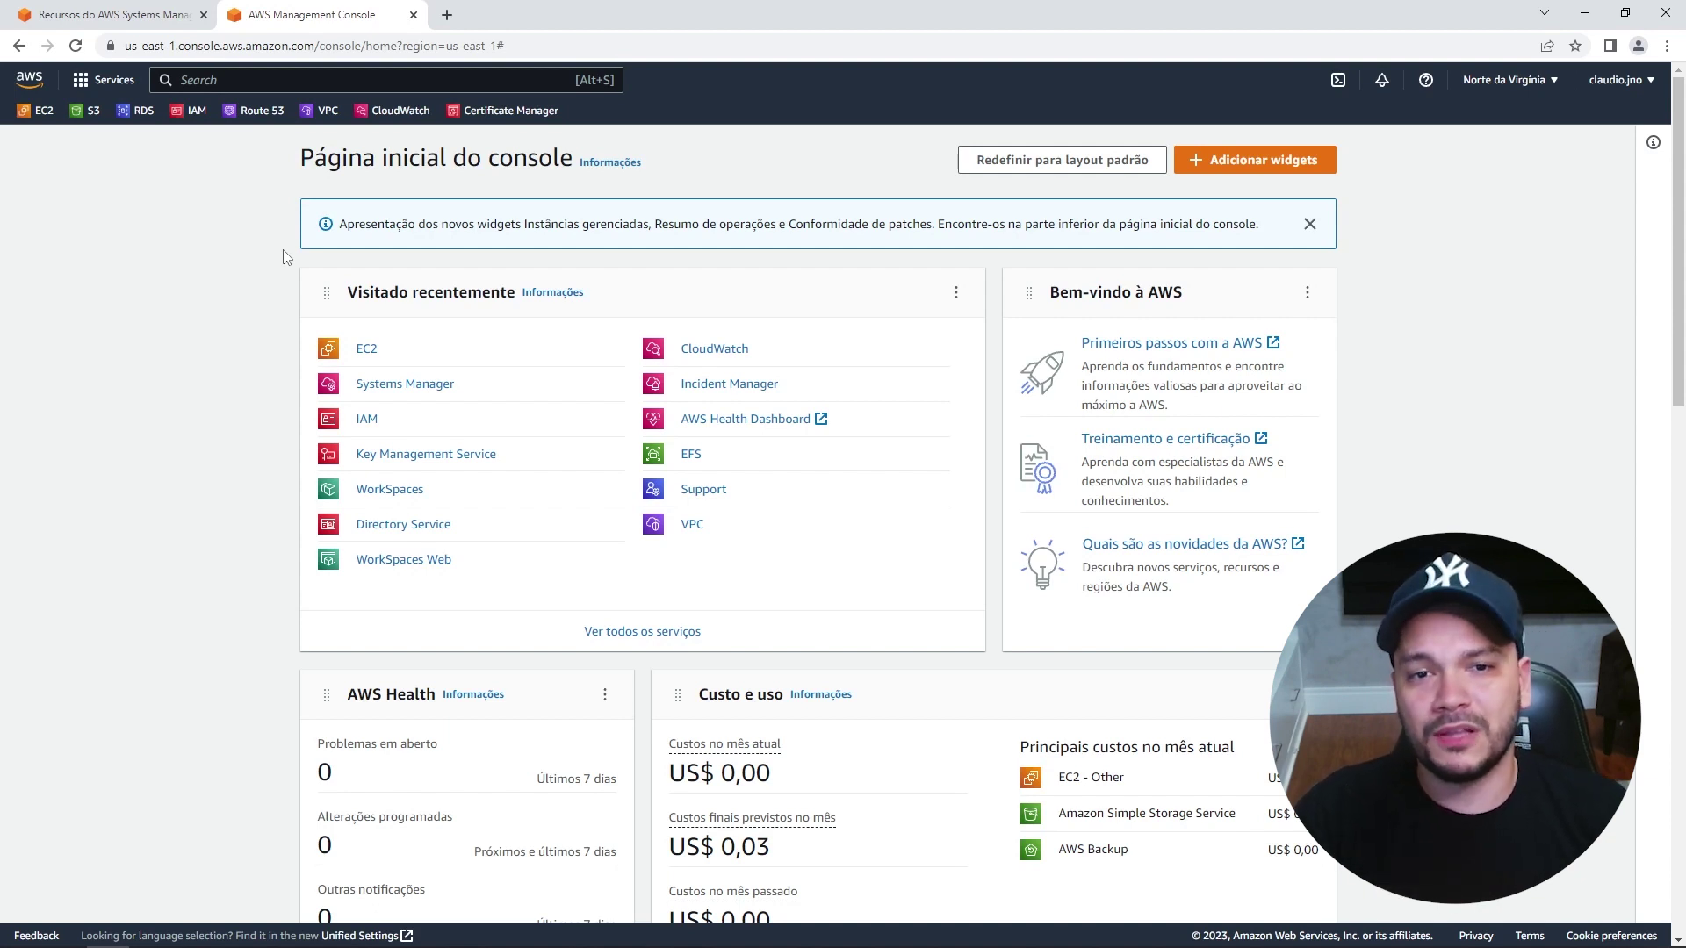
Open the list of running EC2 instances and select the live2 instance.
click(362, 351)
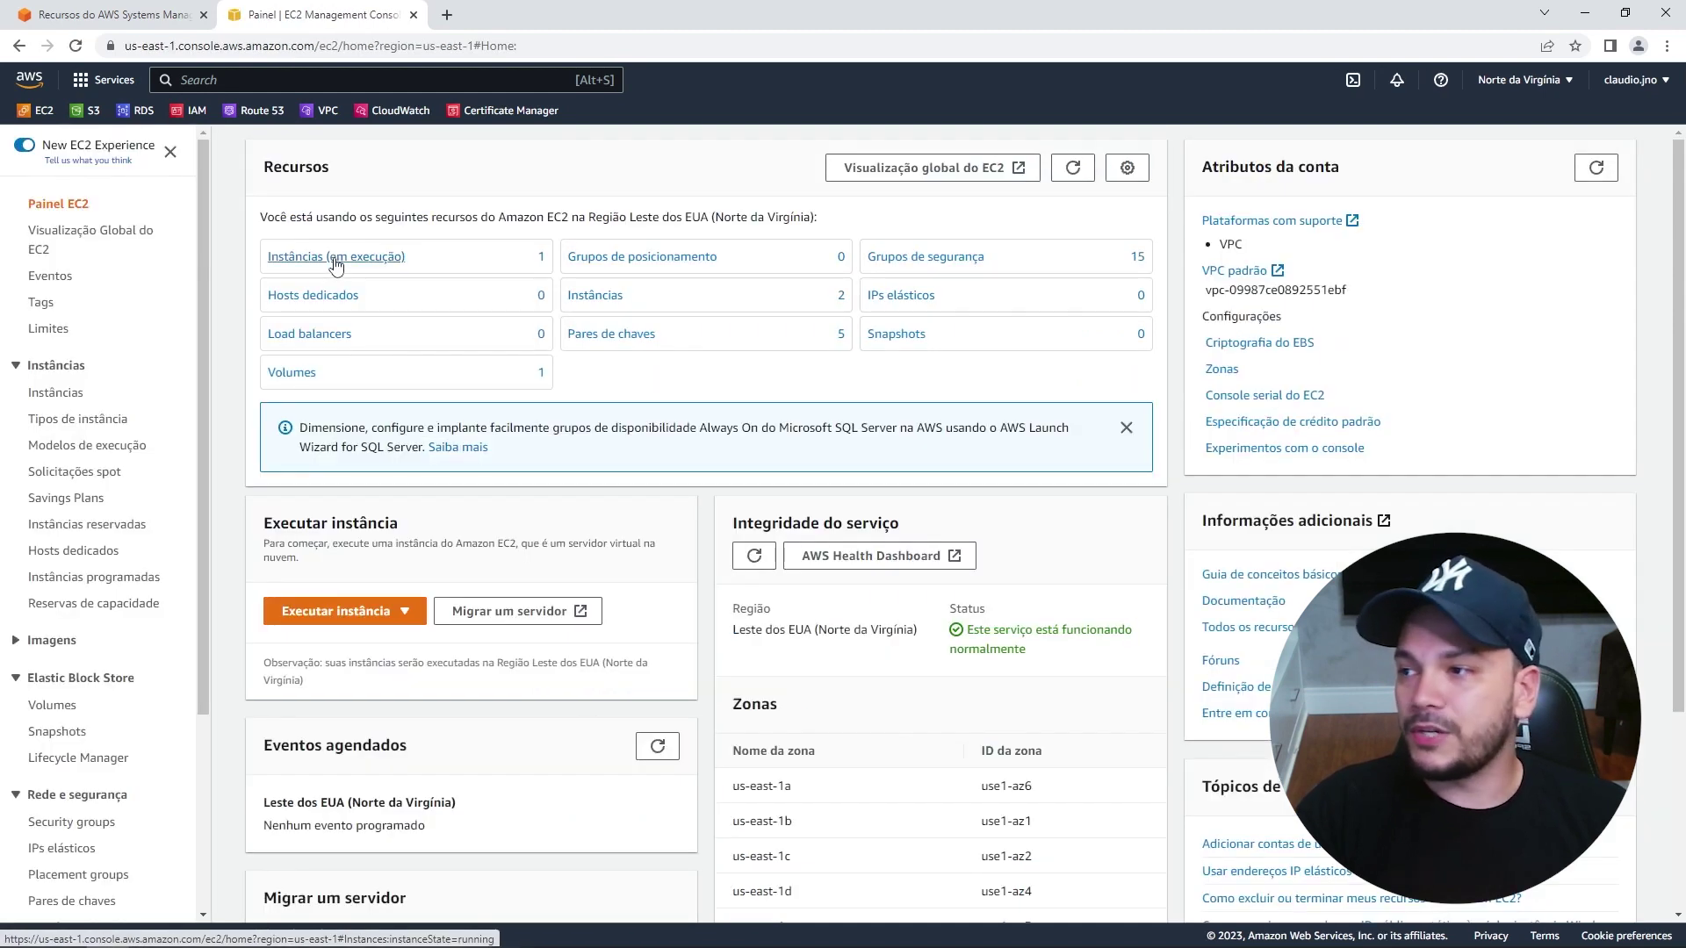
click(336, 260)
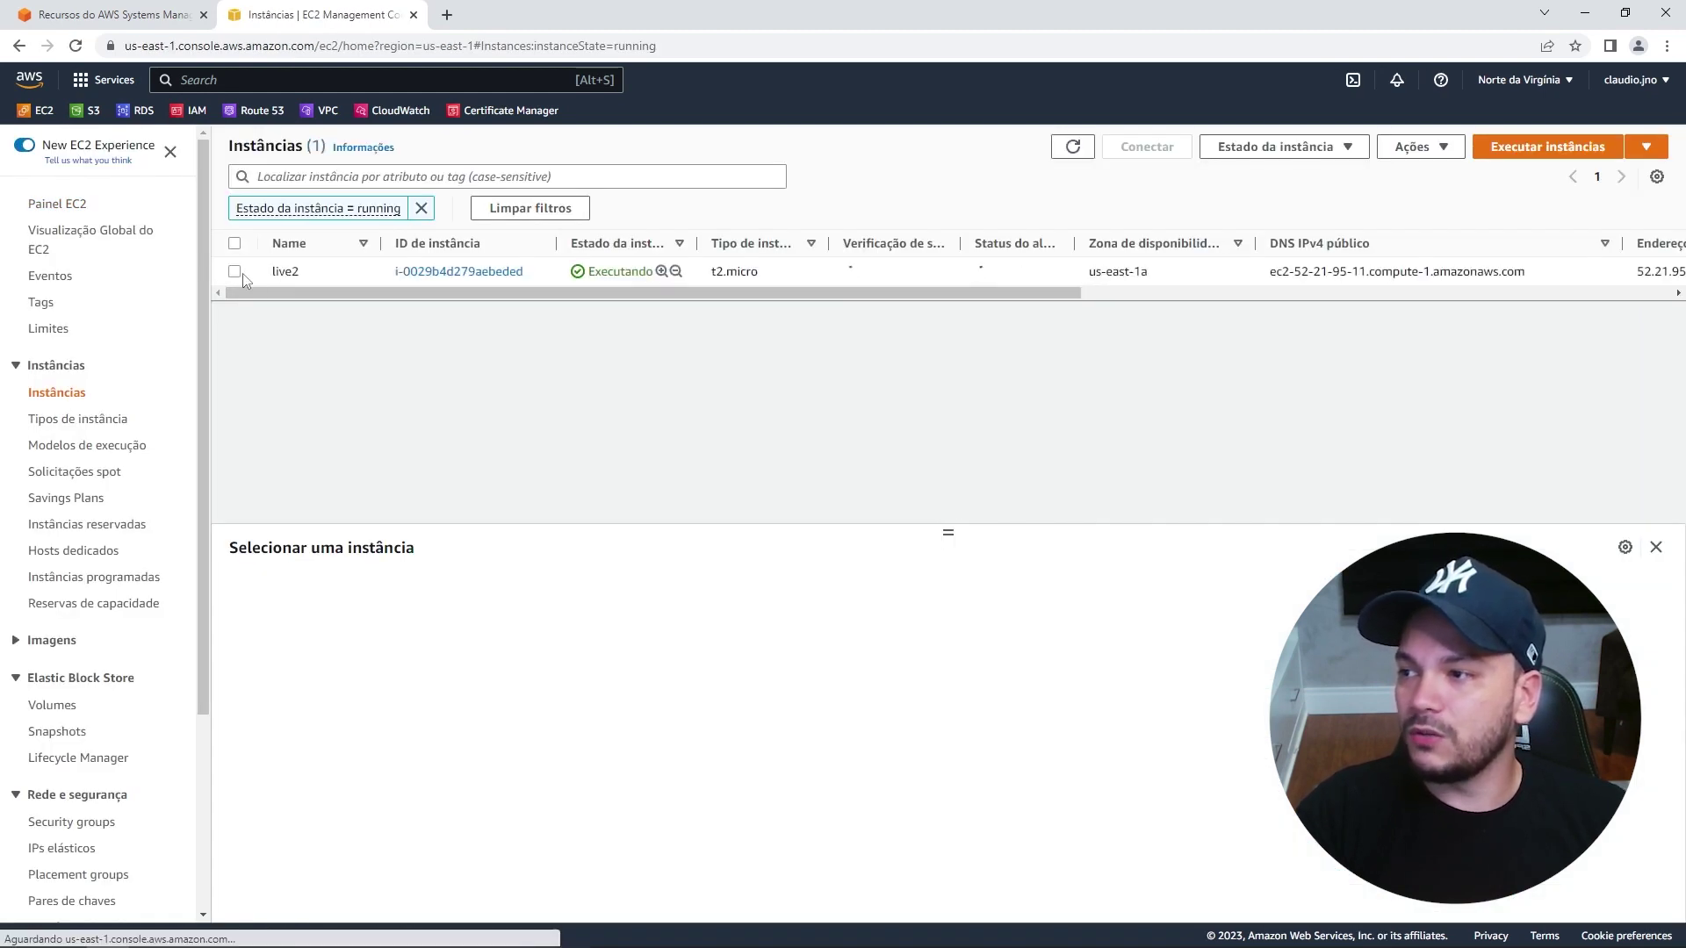
click(235, 272)
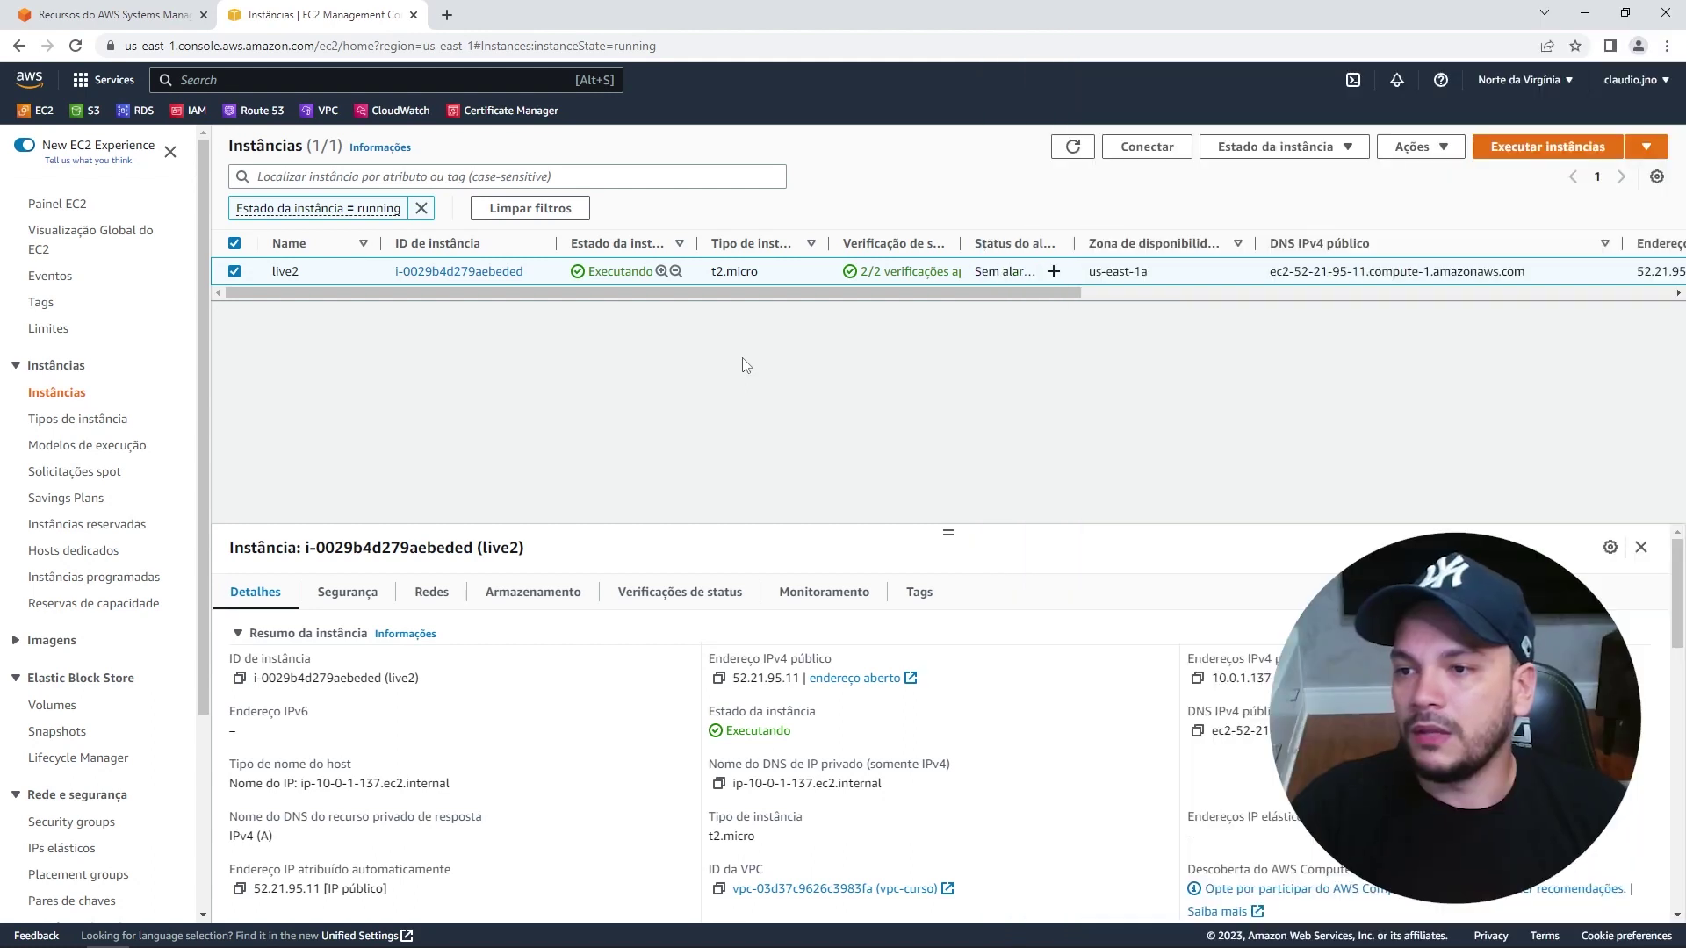
mouse_move(335, 277)
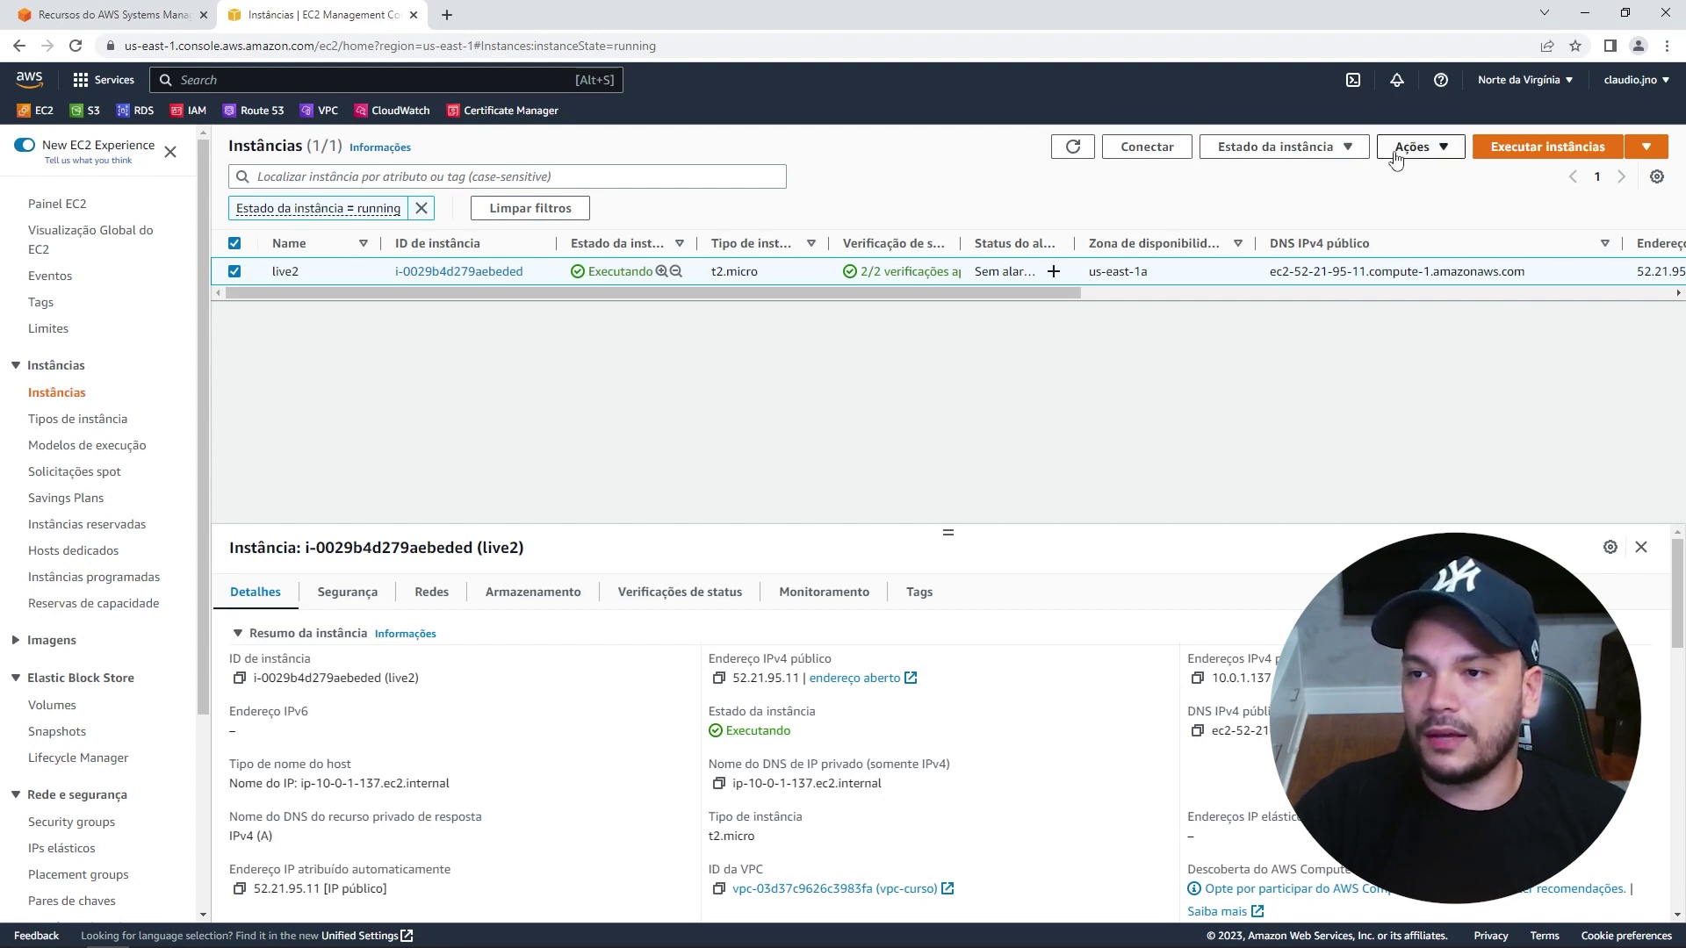
Open the Windows password retrieval page for the live2 instance.
click(1296, 154)
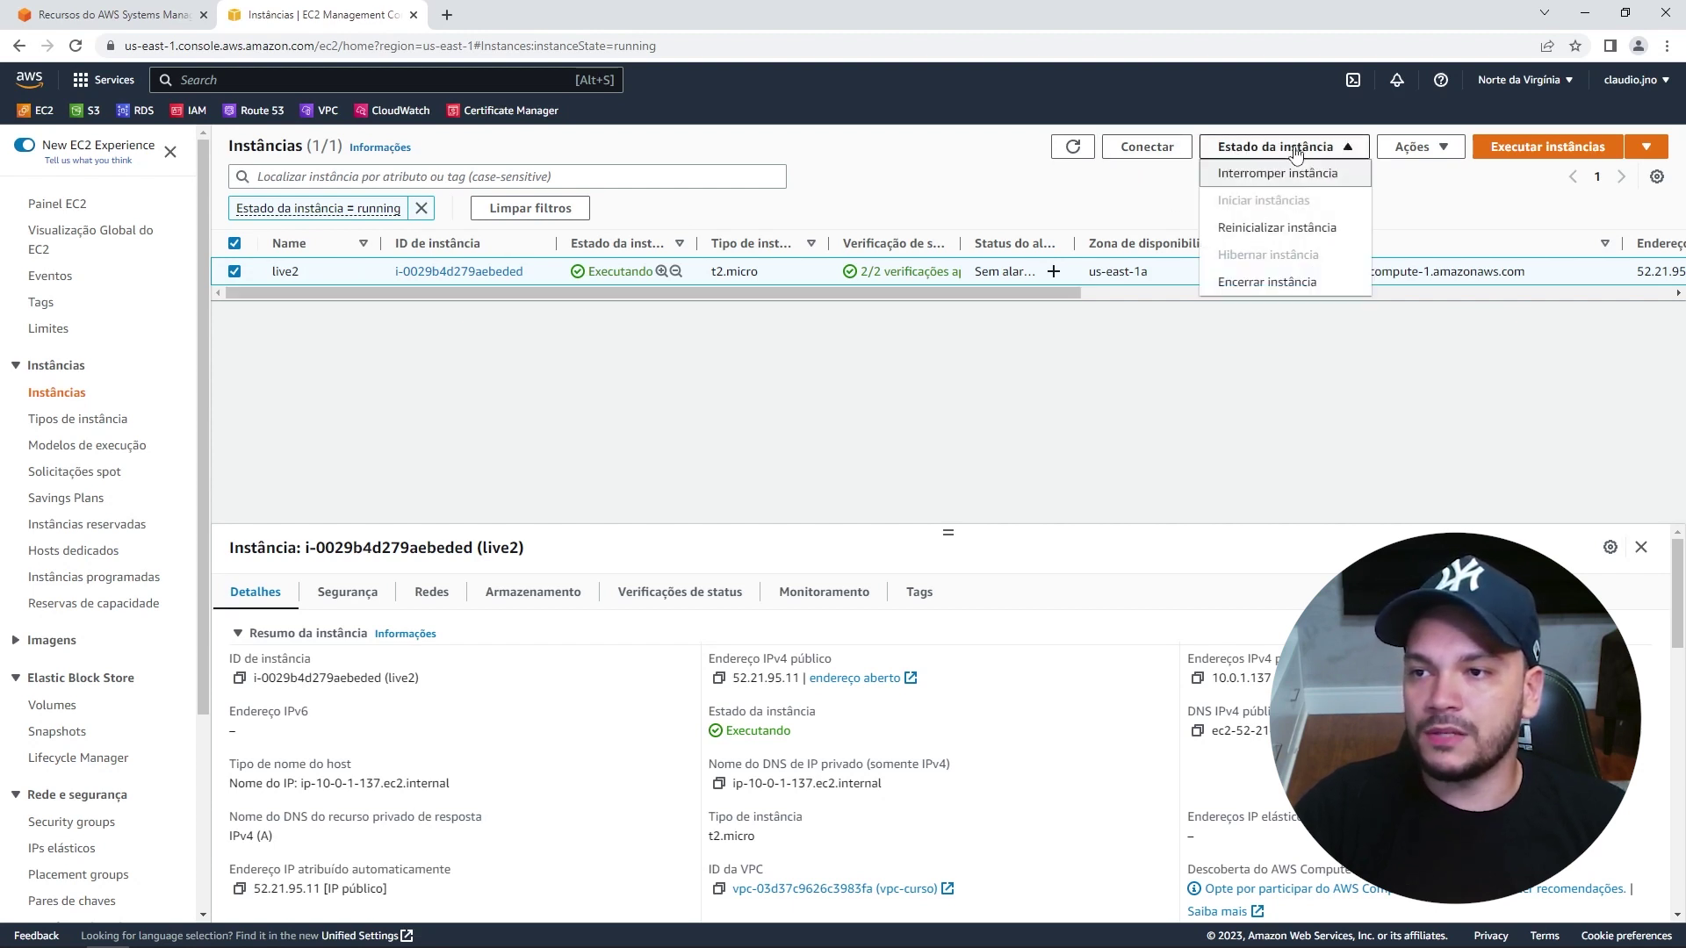
click(1403, 149)
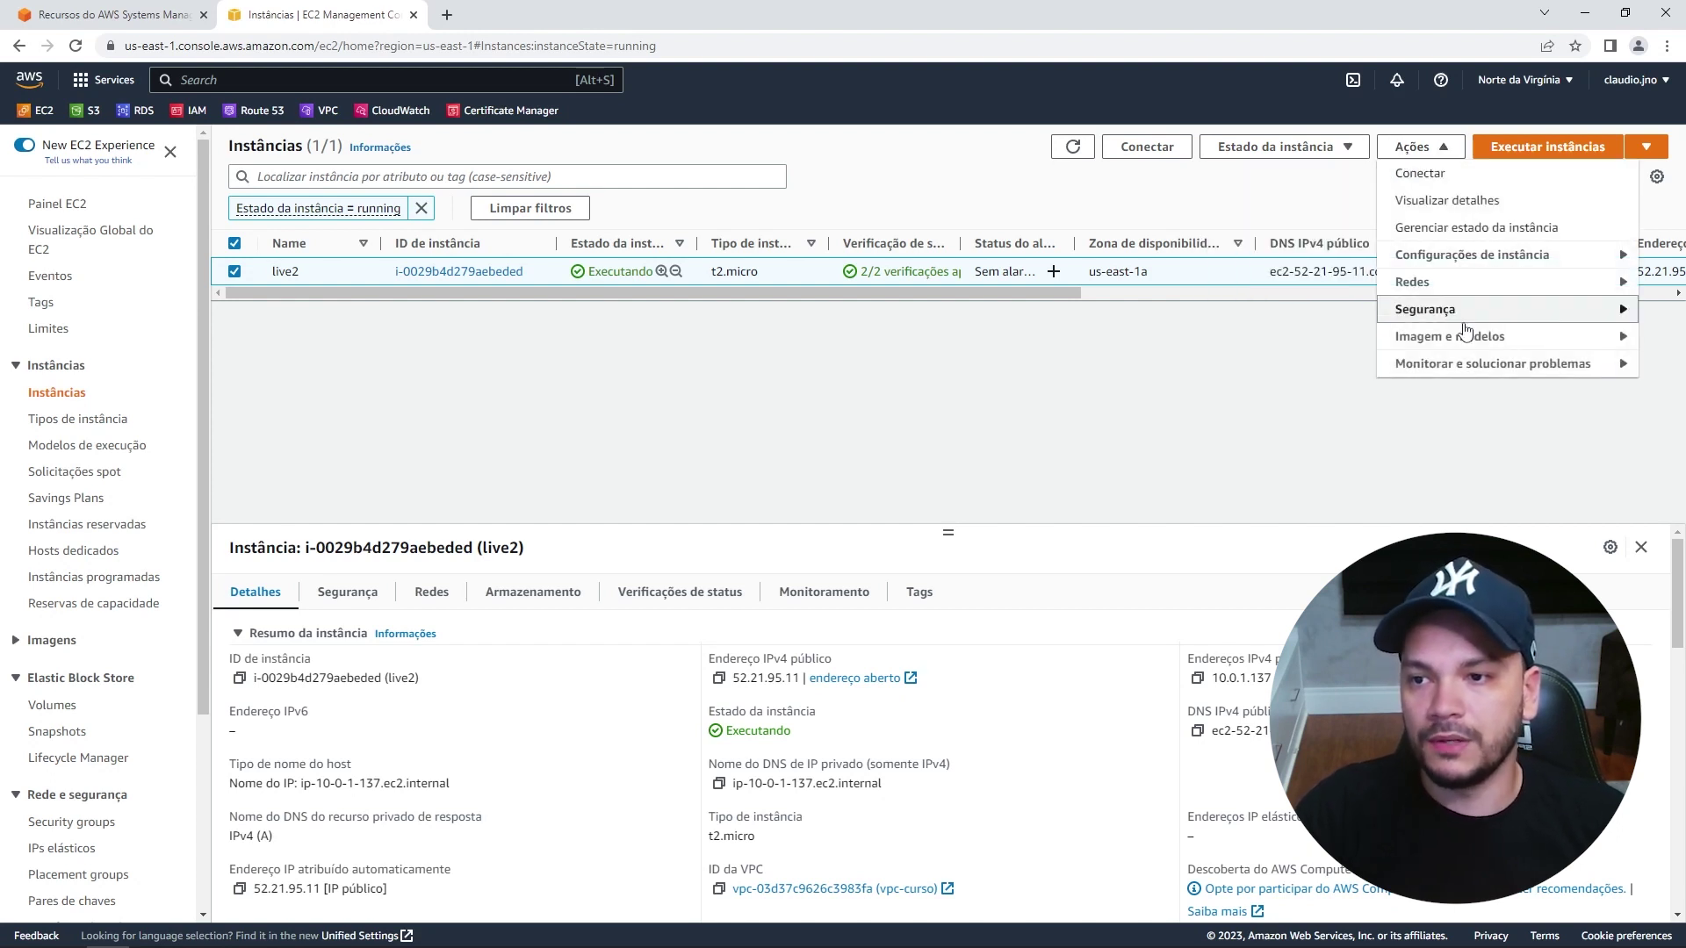
mouse_move(1434, 318)
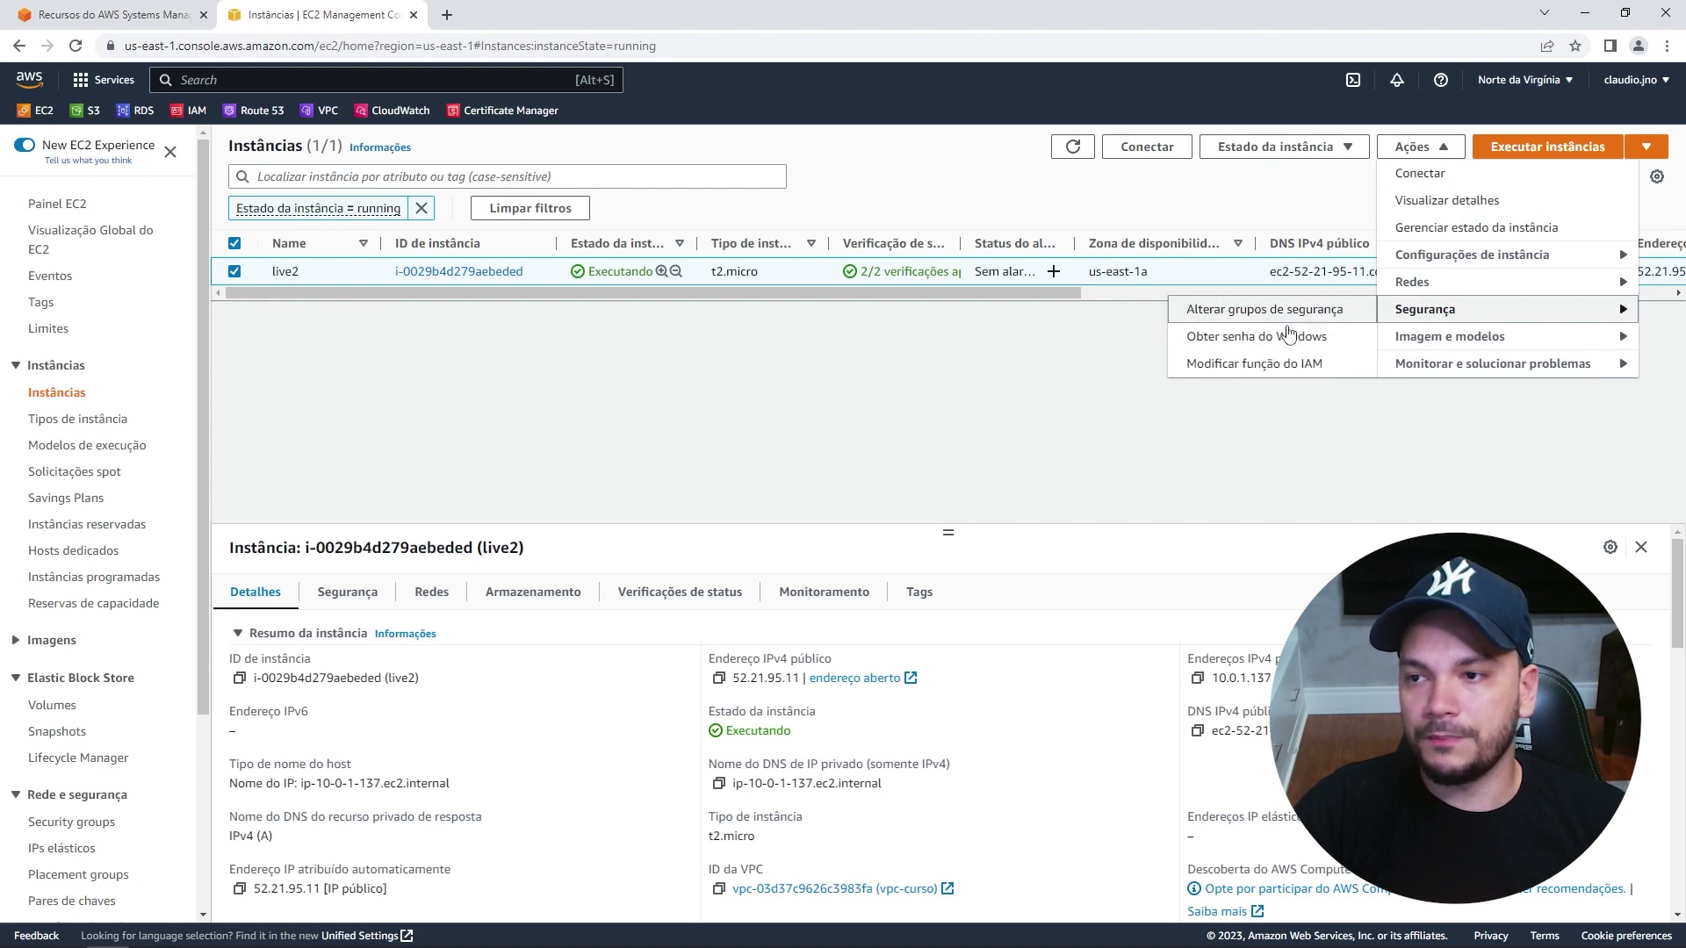
click(1243, 341)
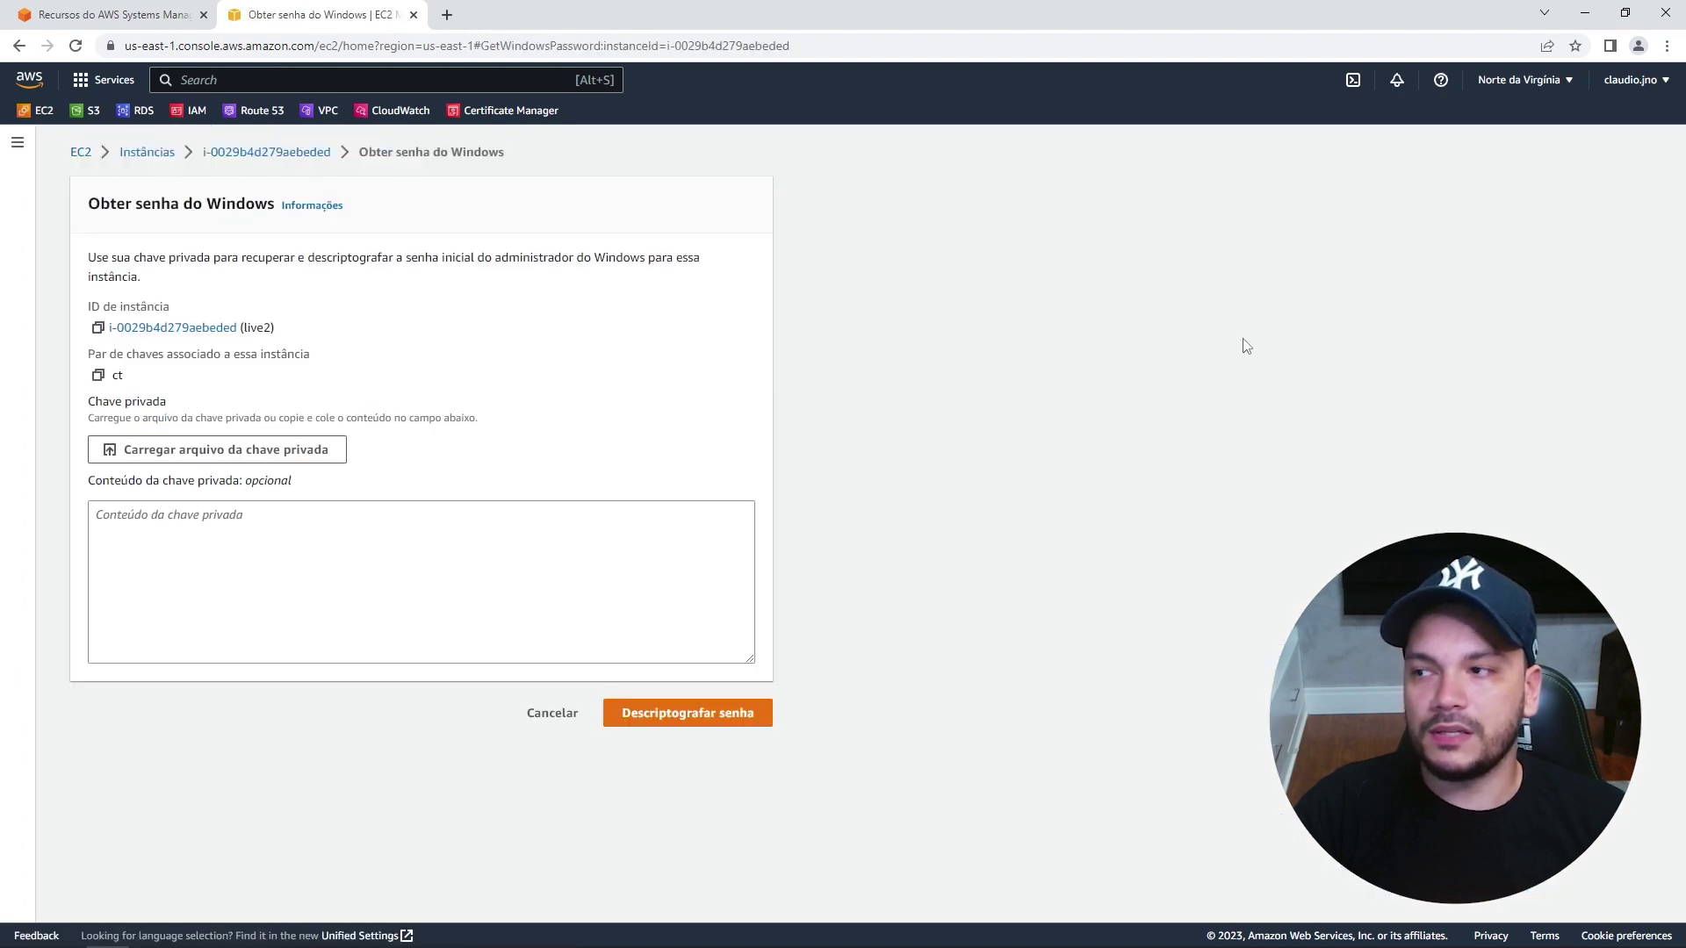
Load the private key file ct.pem for the instance's key pair and decrypt the Windows administrator password.
double_click(113, 376)
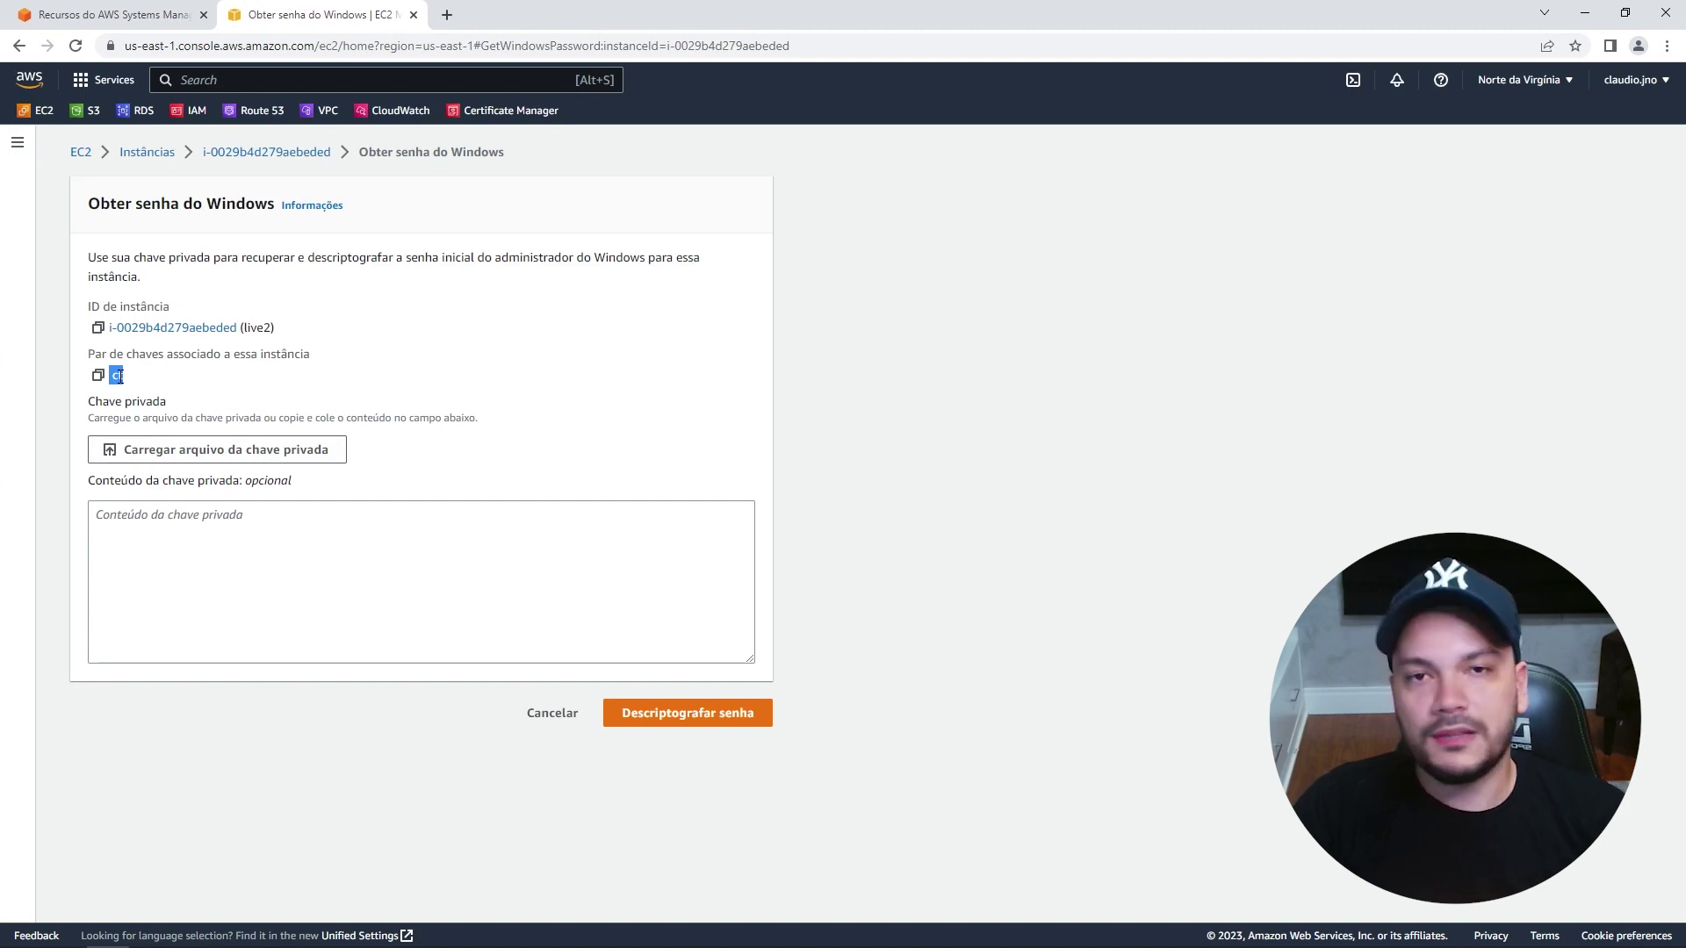
click(226, 449)
click(211, 154)
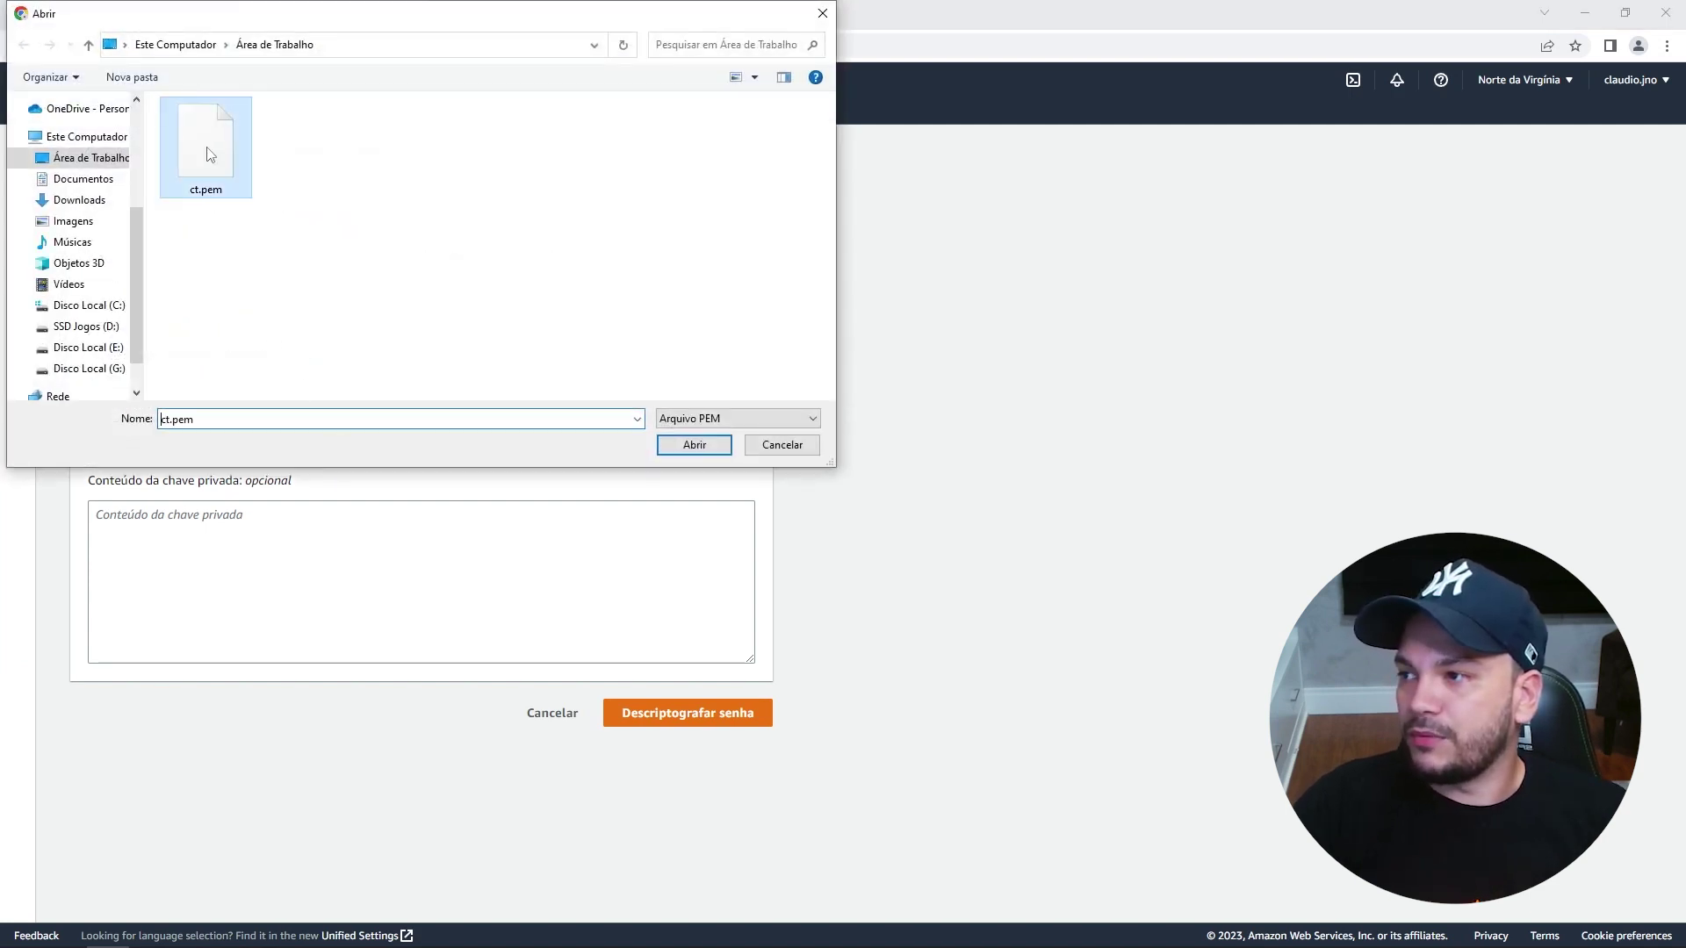
double_click(210, 155)
drag(110, 555, 703, 760)
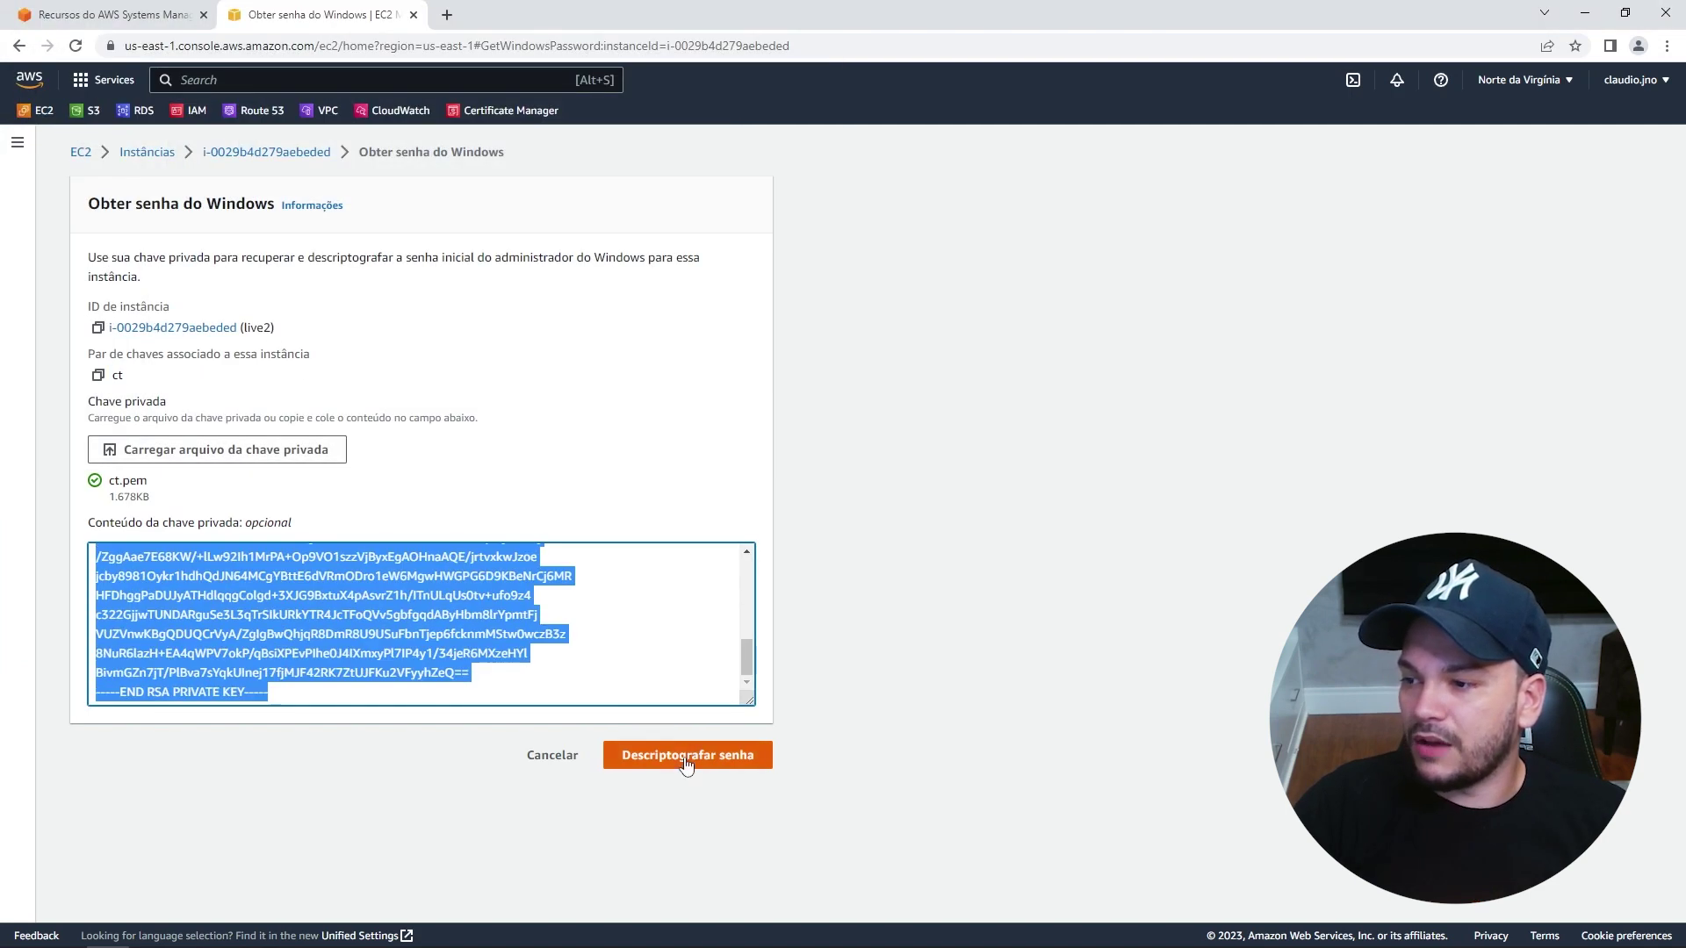
click(685, 761)
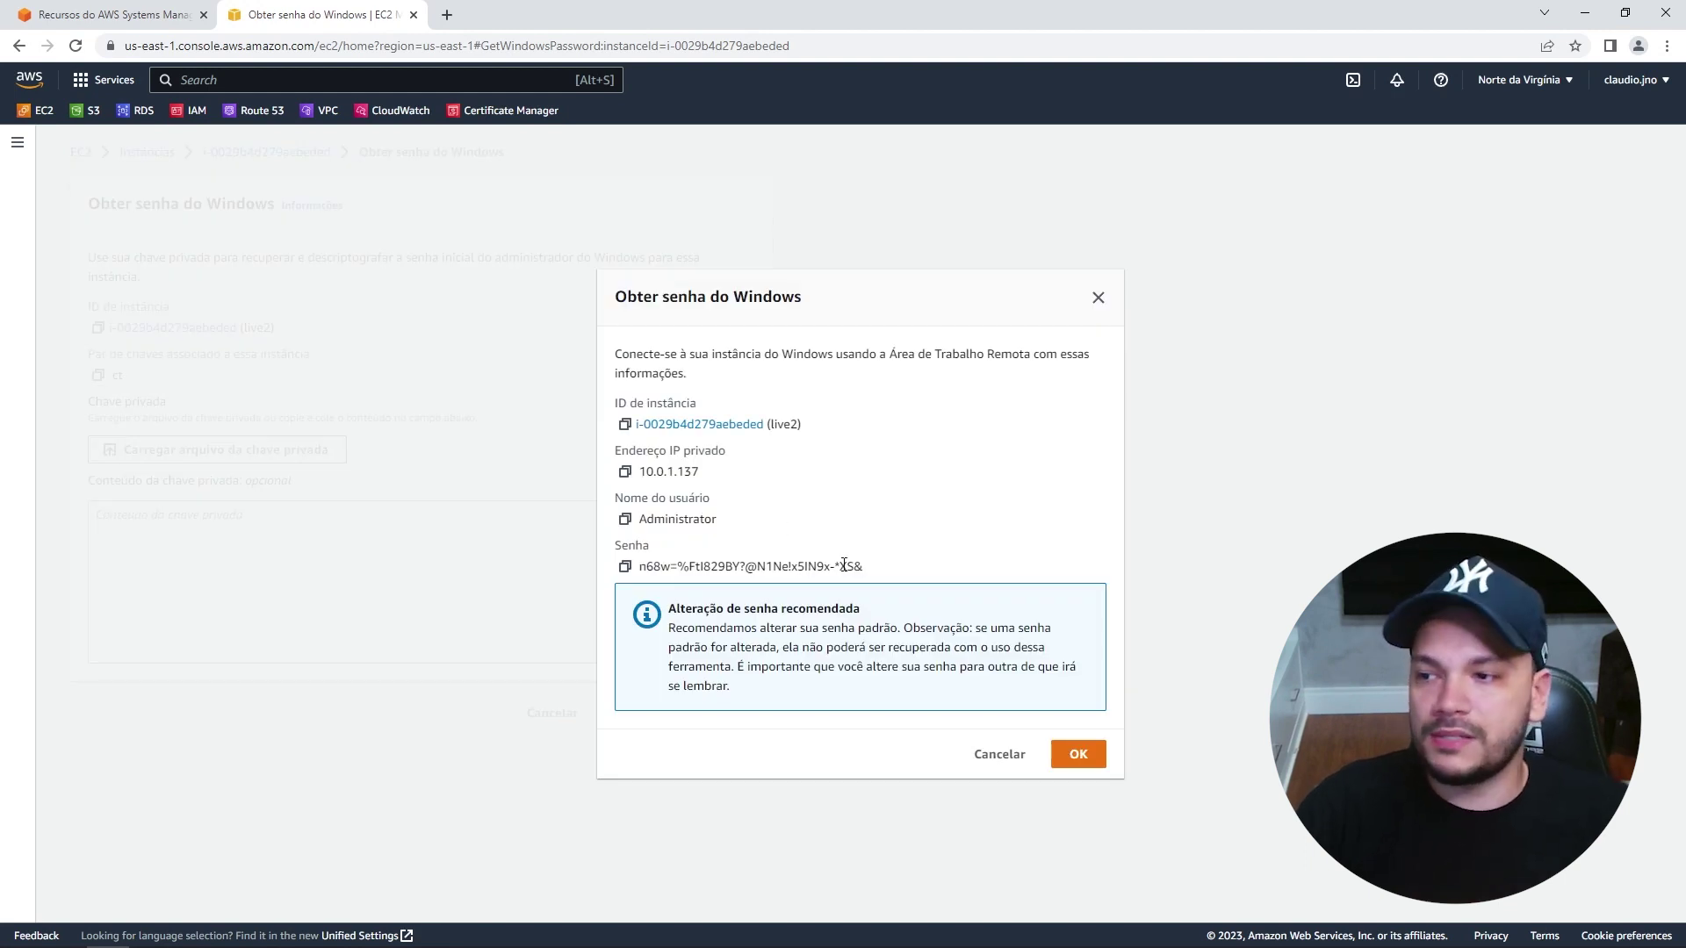
Review the decrypted password and the user name for the instance, and close the password dialog.
drag(865, 570, 820, 568)
click(665, 581)
triple_click(641, 568)
double_click(688, 518)
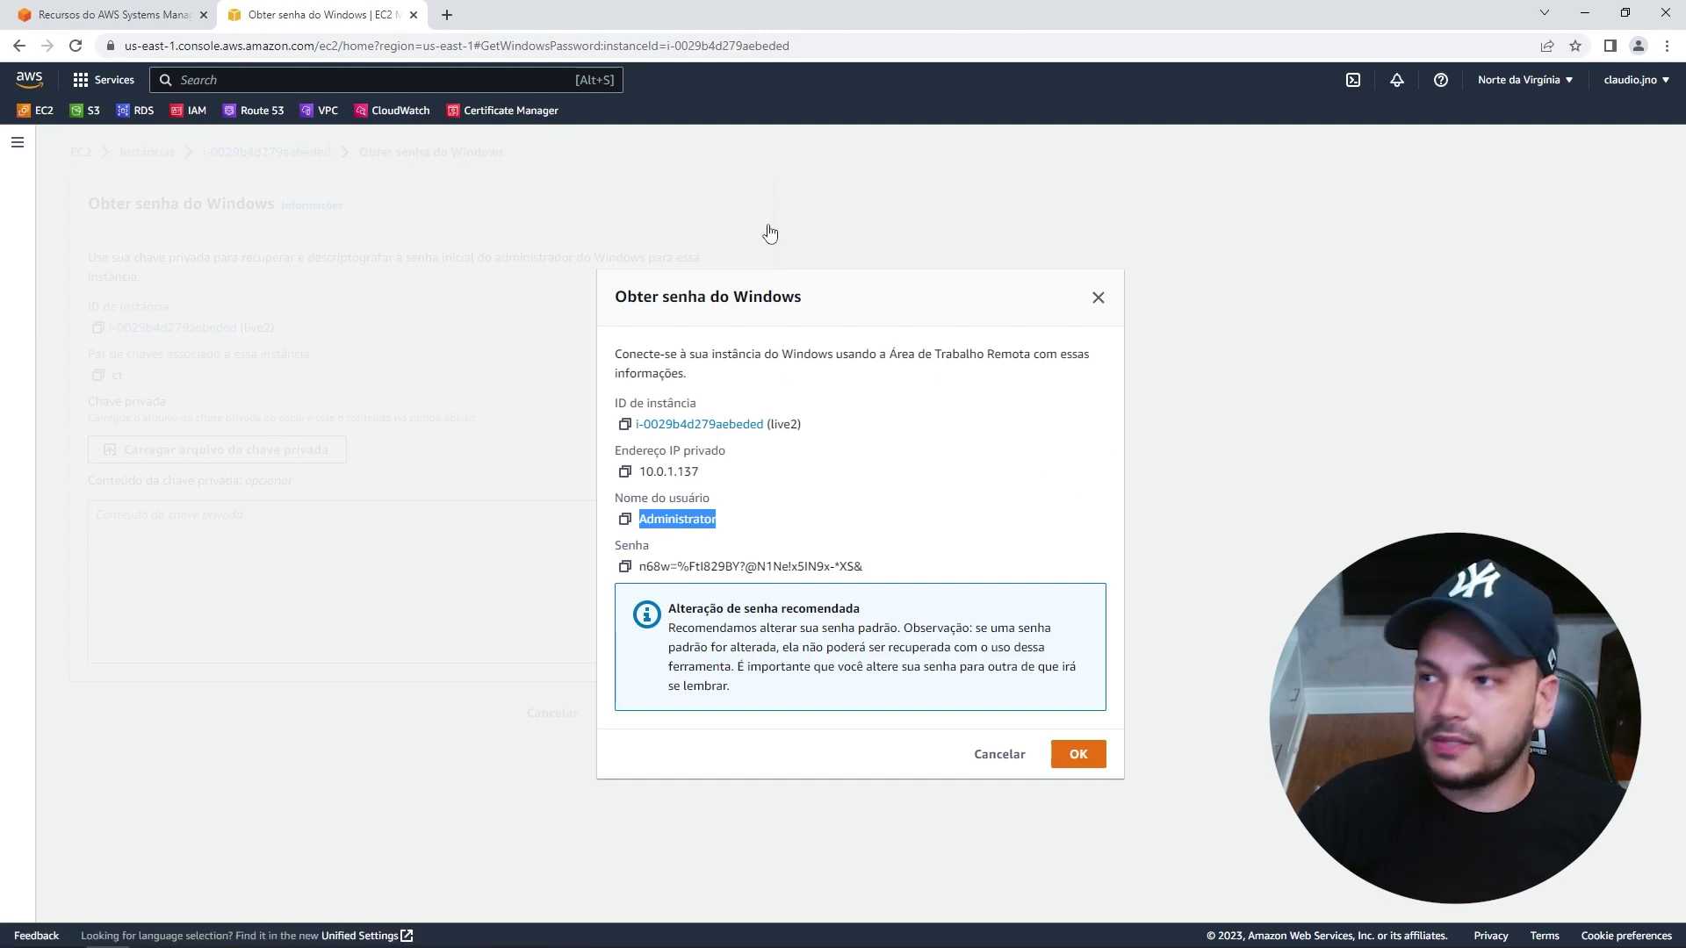
click(498, 604)
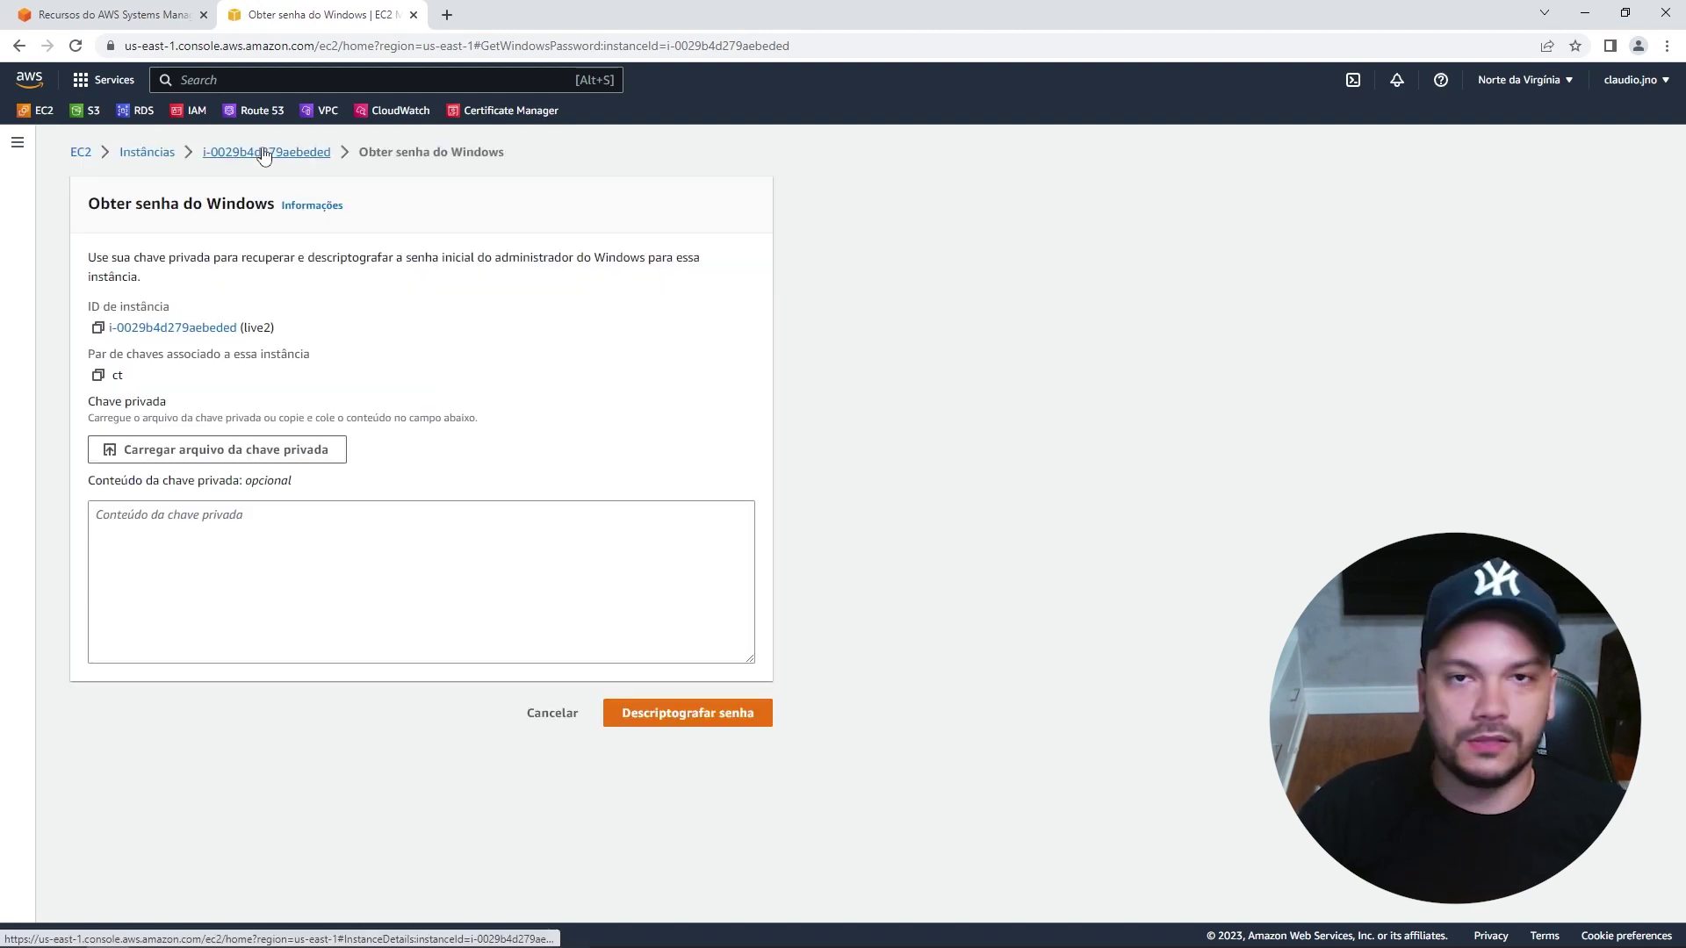
Switch to Remote Desktop Connection and select the existing computer address.
click(63, 933)
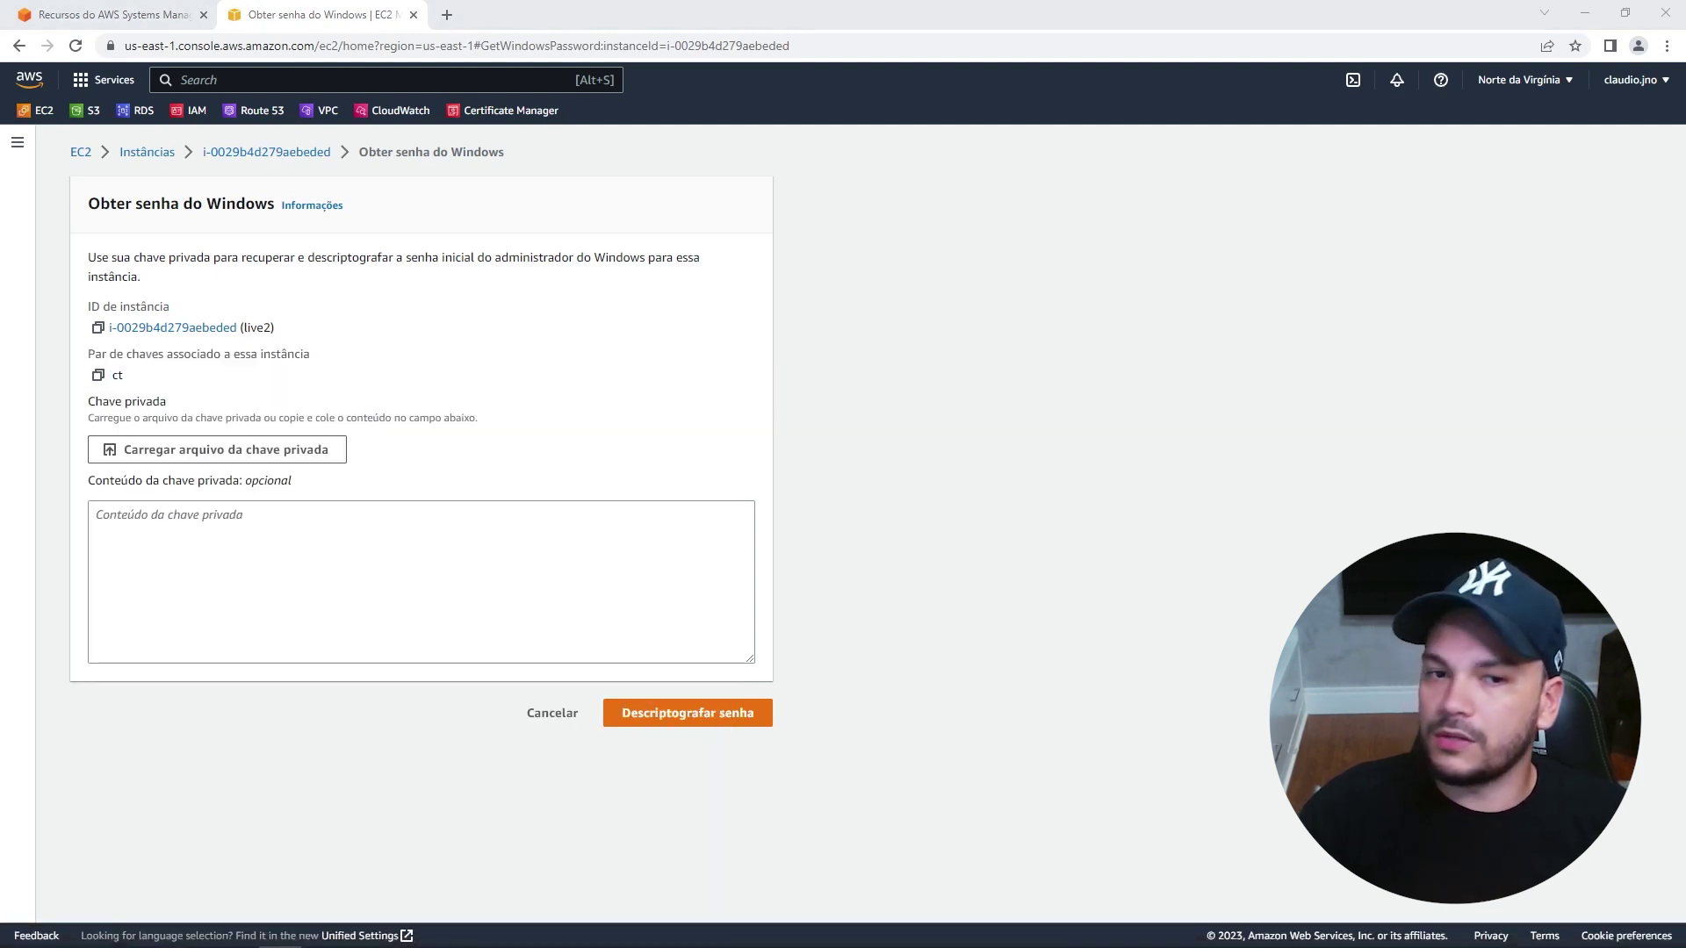
drag(1137, 296, 646, 286)
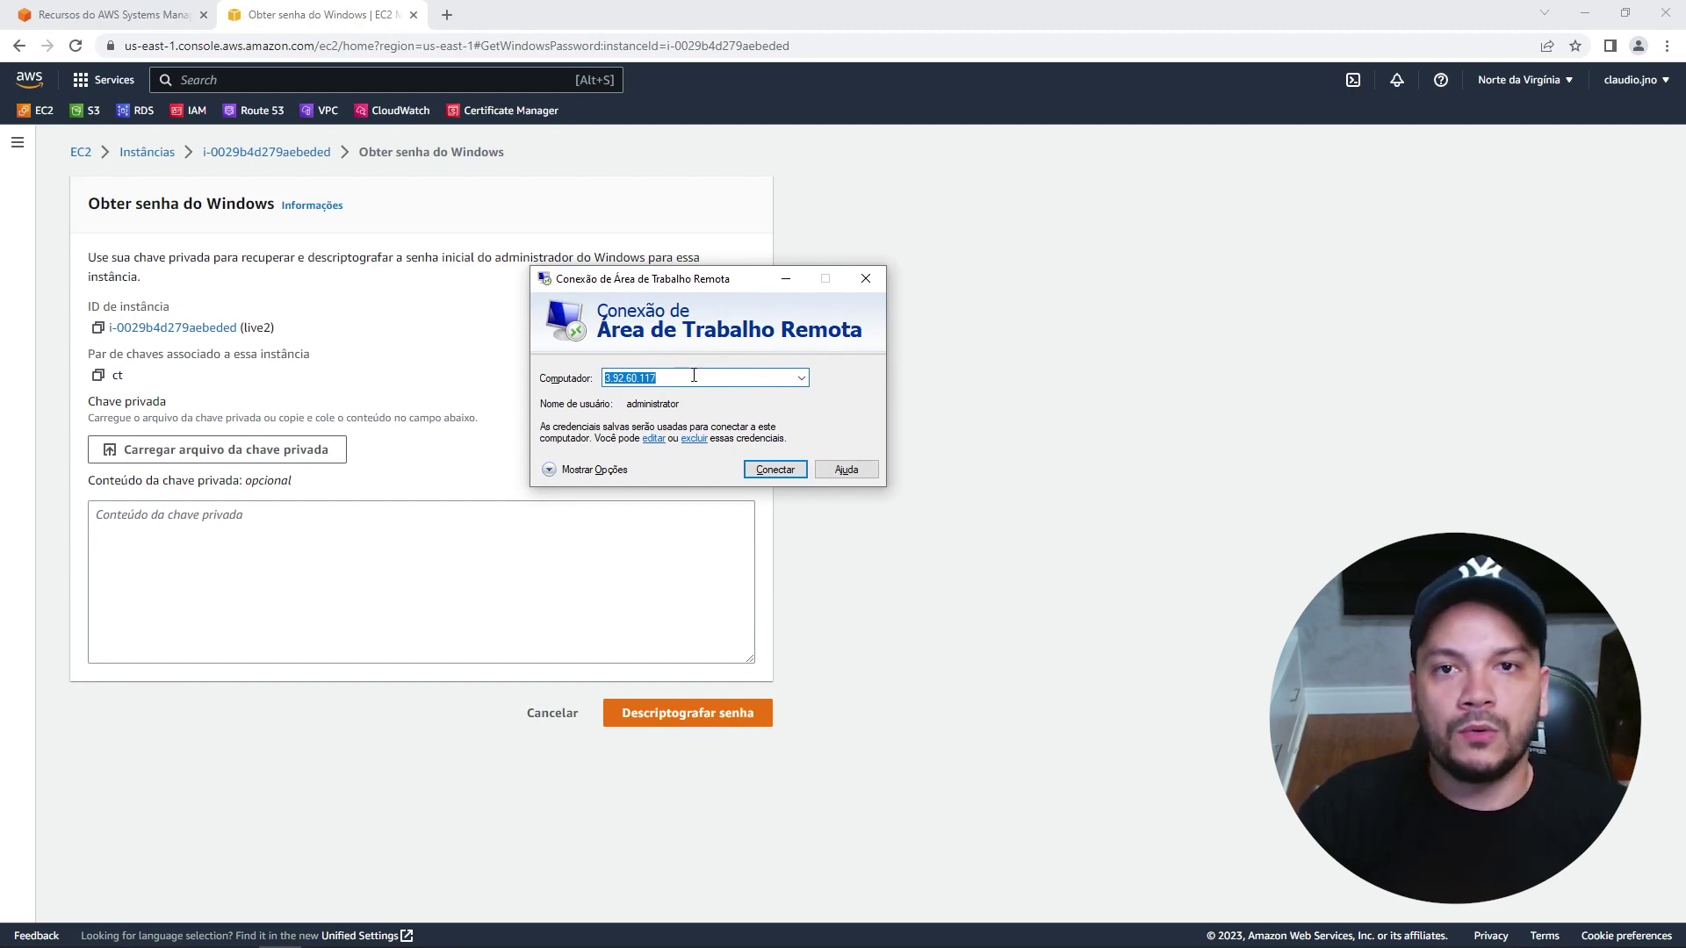
drag(618, 382, 588, 383)
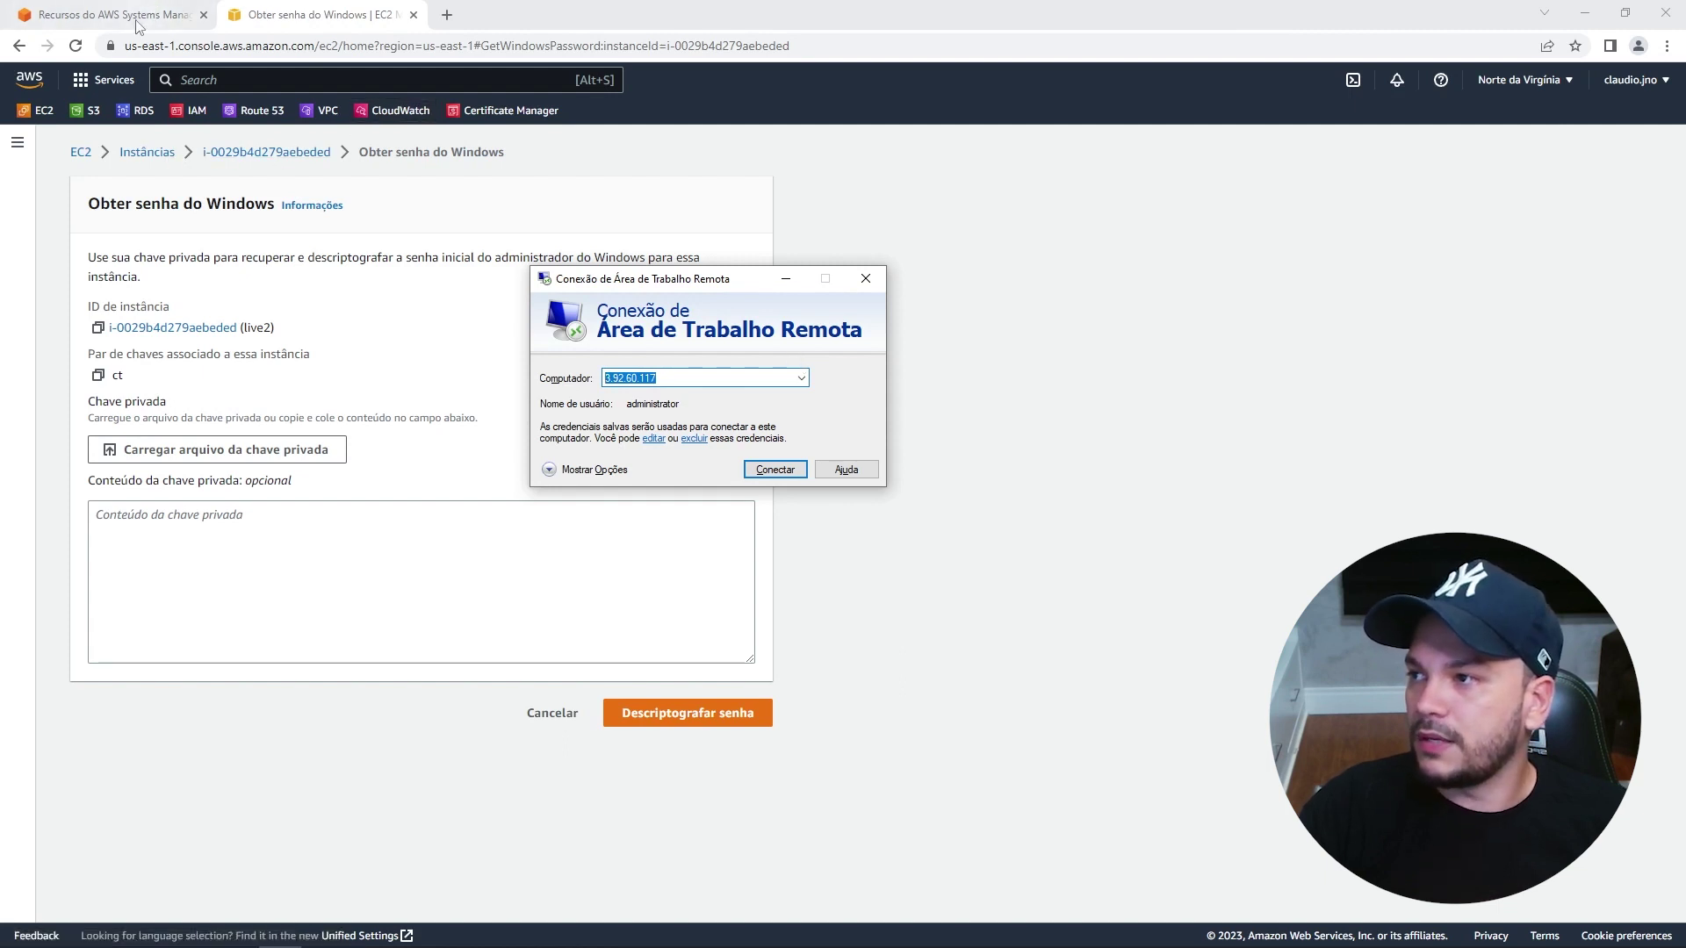
Open the instances list in a separate browser tab and copy the public IPv4 address of live2.
middle_click(147, 152)
click(521, 19)
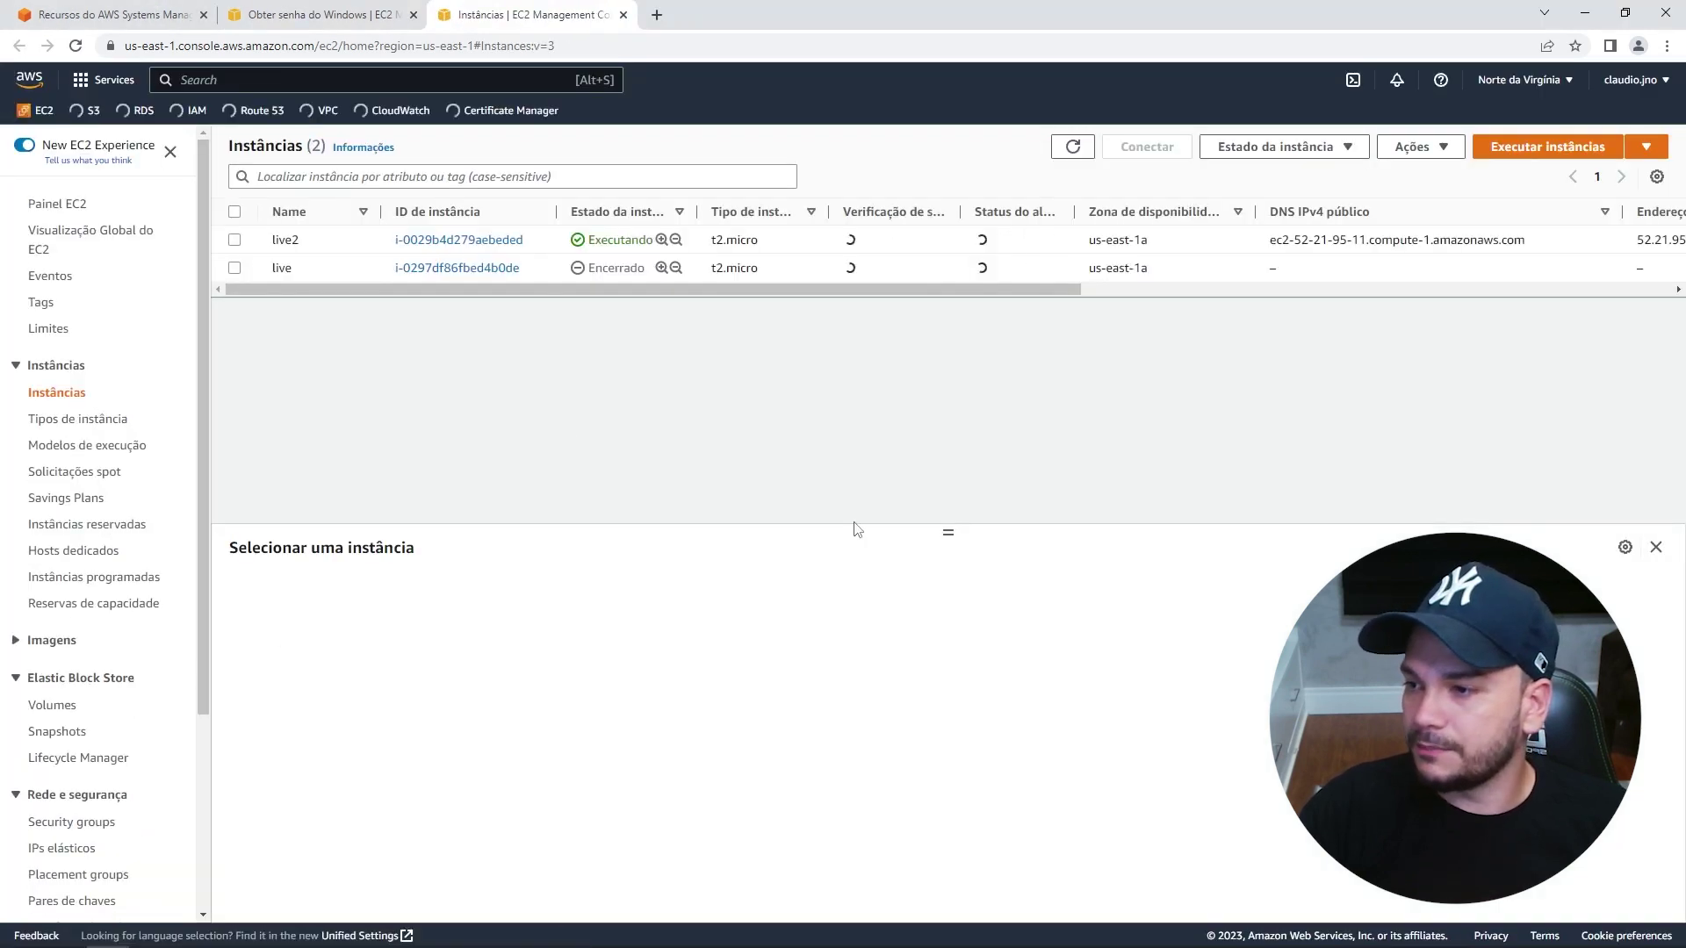
click(340, 250)
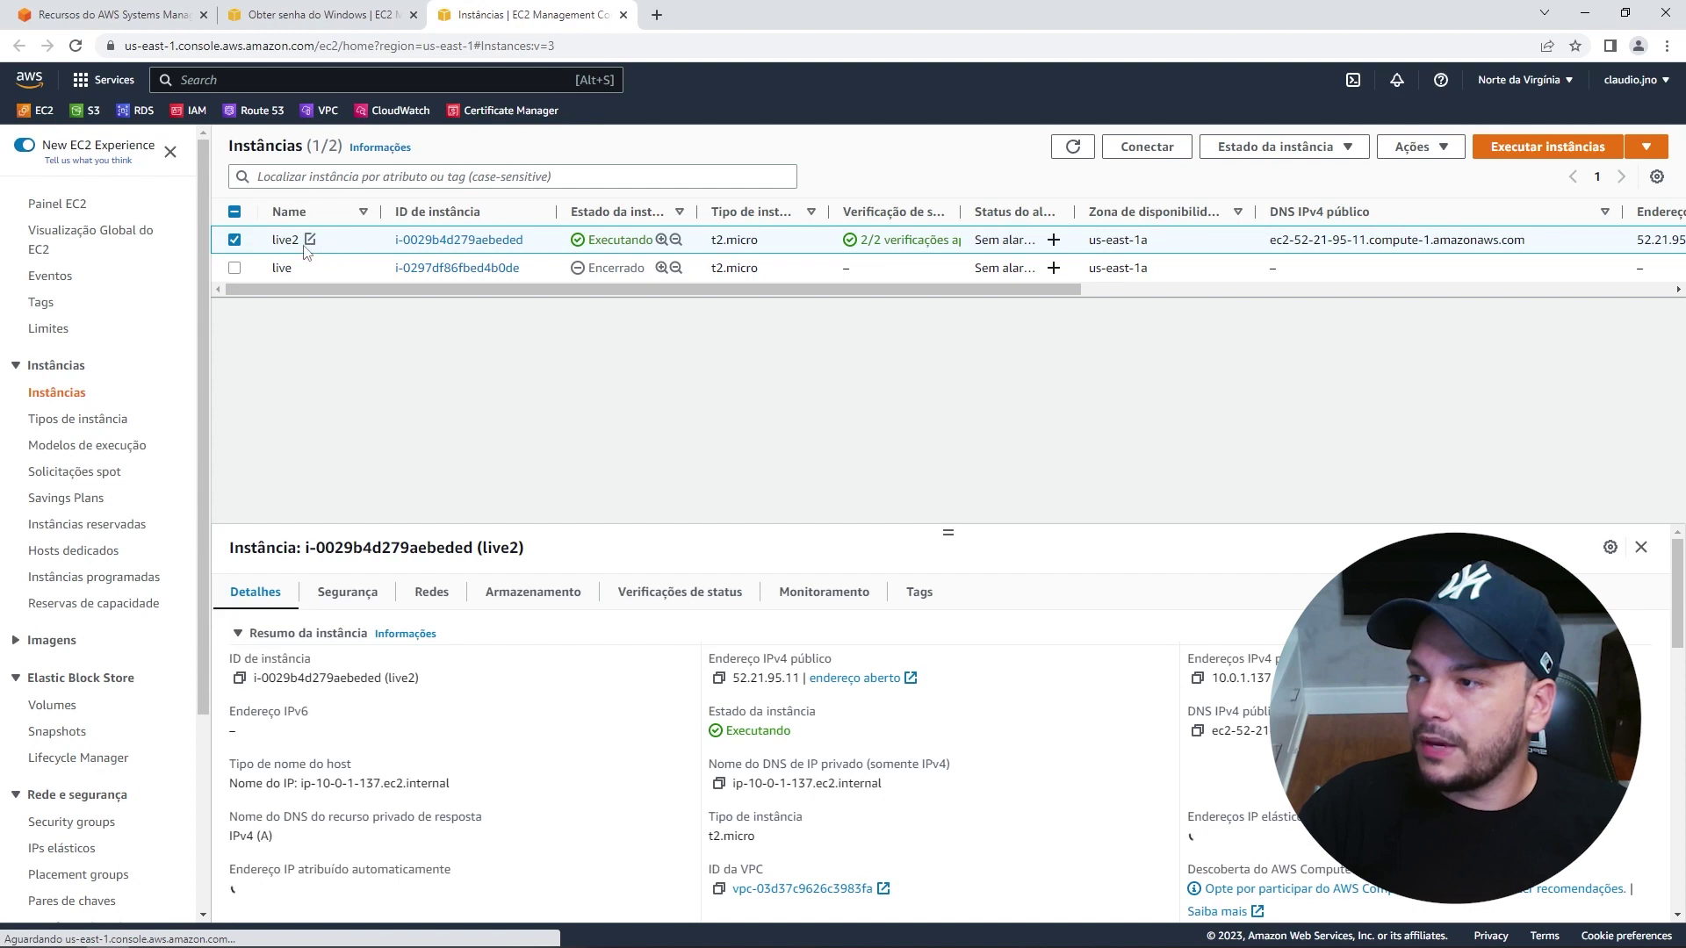
click(721, 680)
Open the rdp security group of live2 and edit the source of its inbound RDP rule.
click(348, 592)
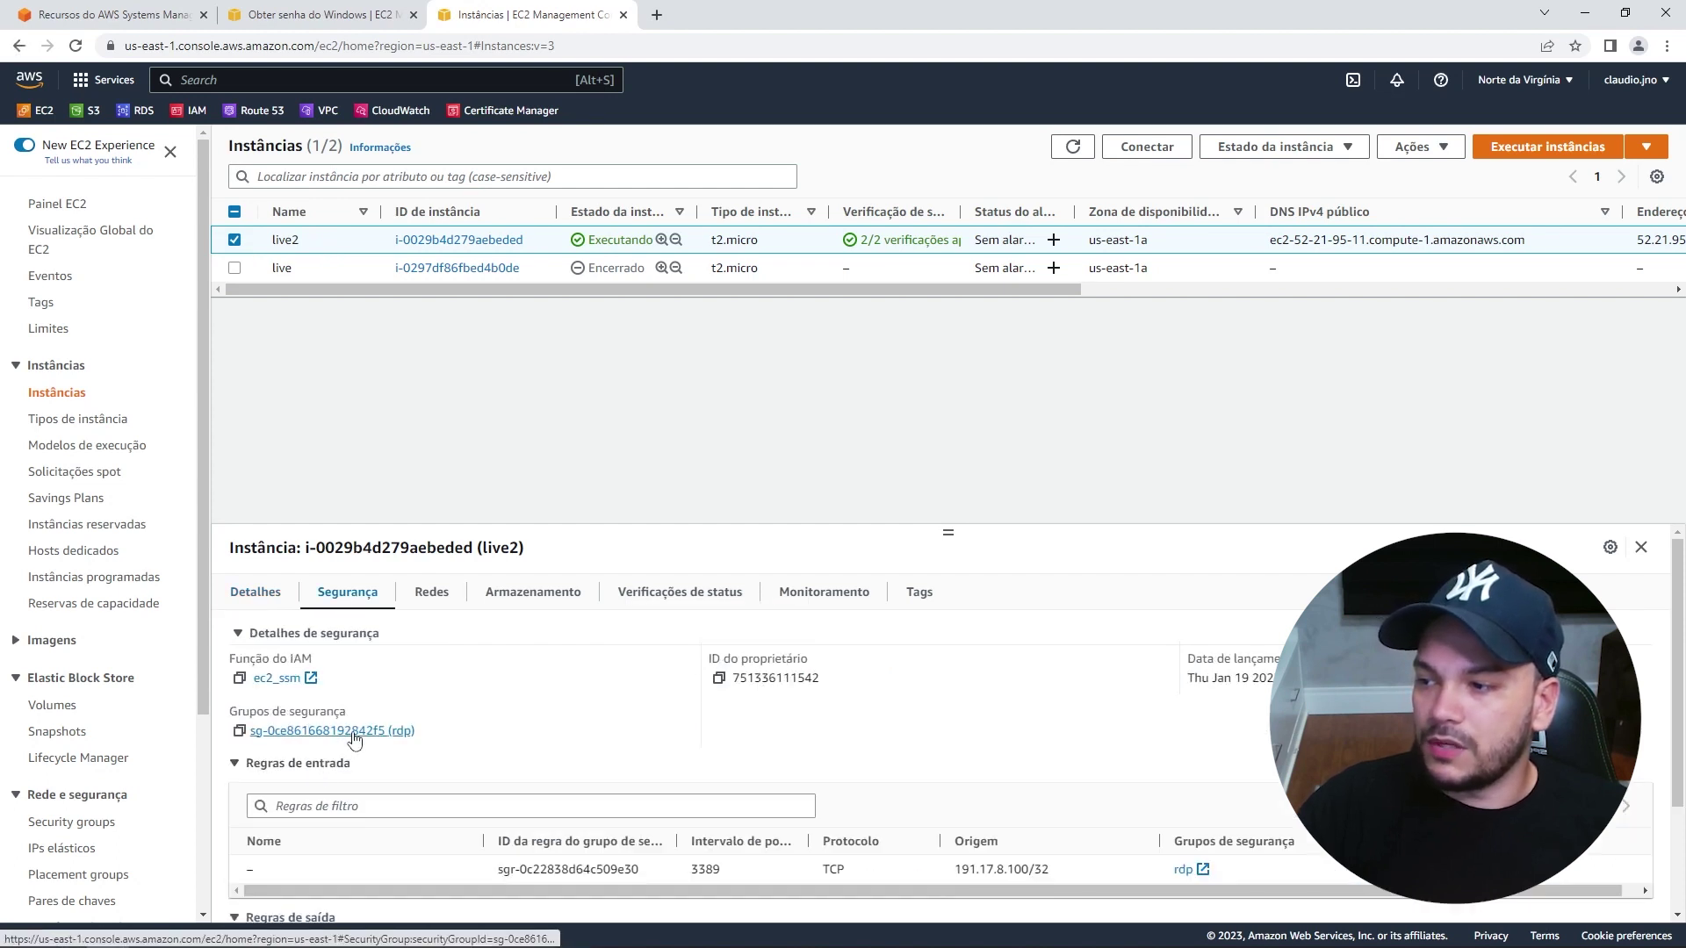
click(355, 740)
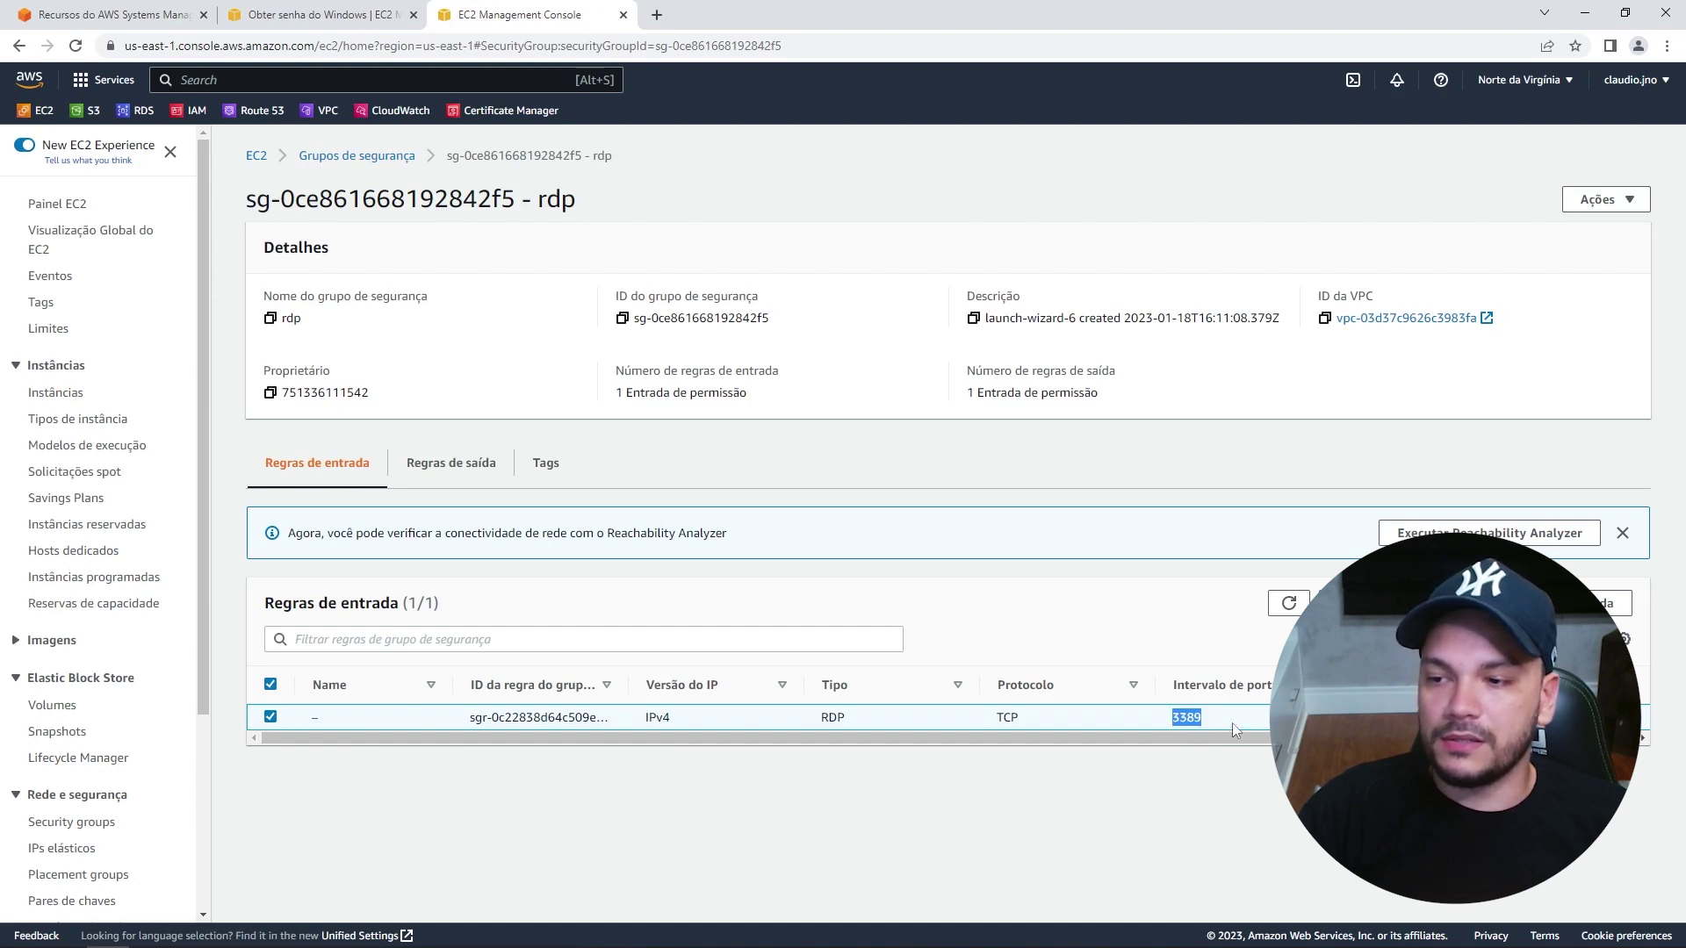
click(1547, 603)
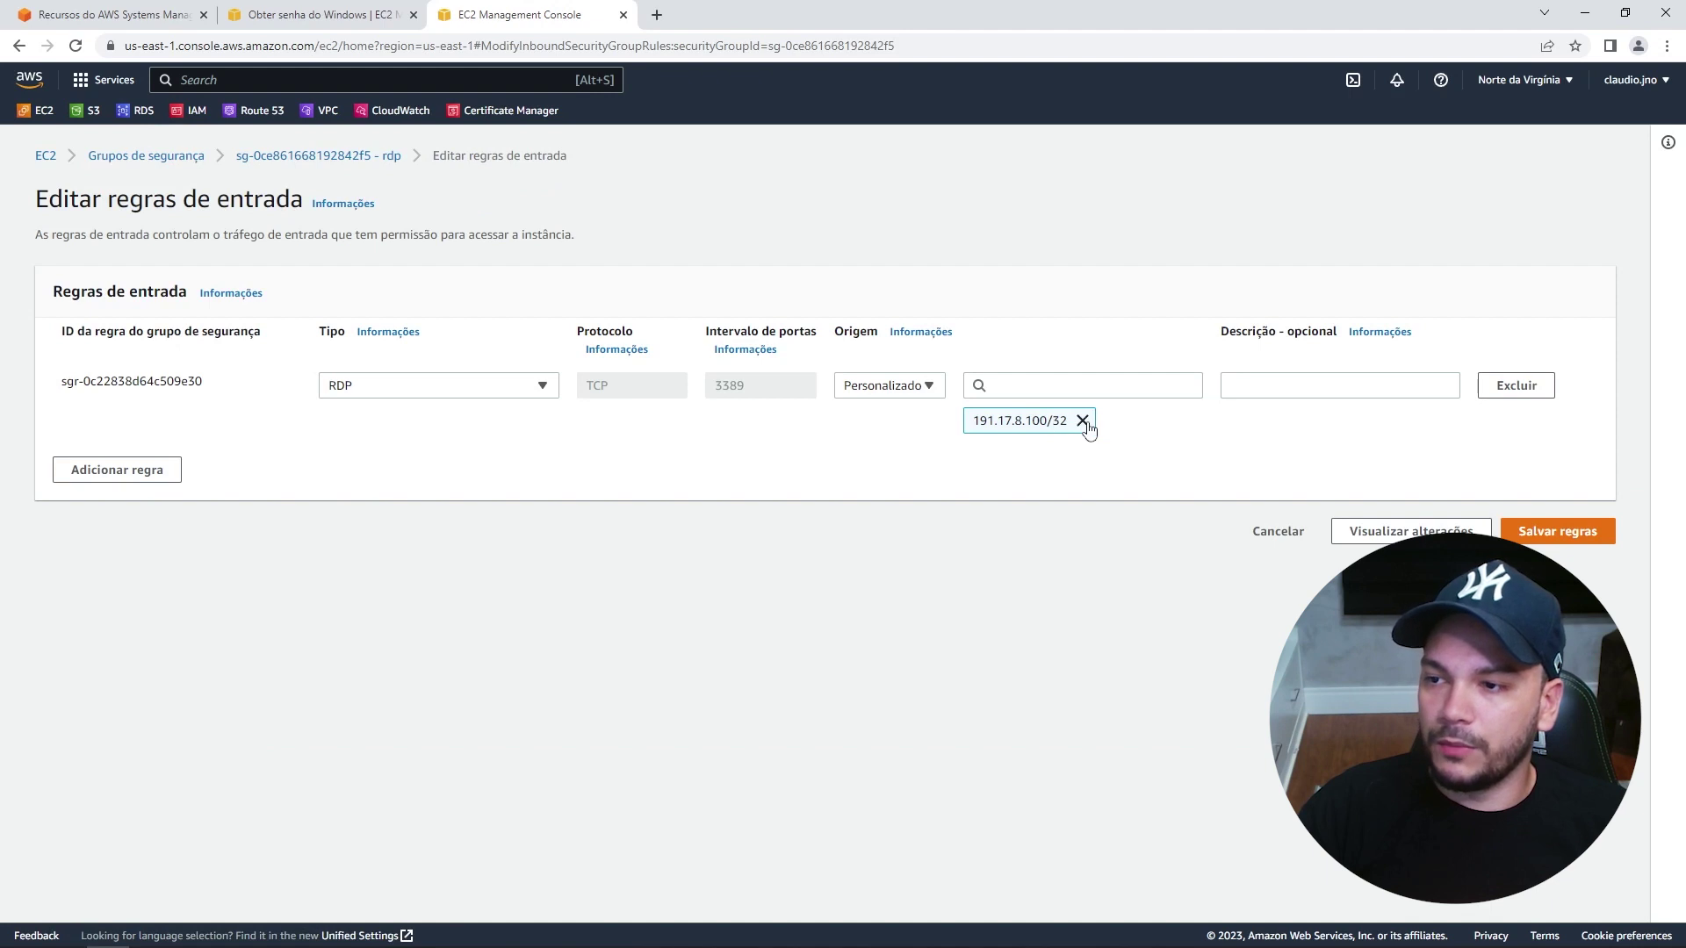
click(928, 388)
click(891, 519)
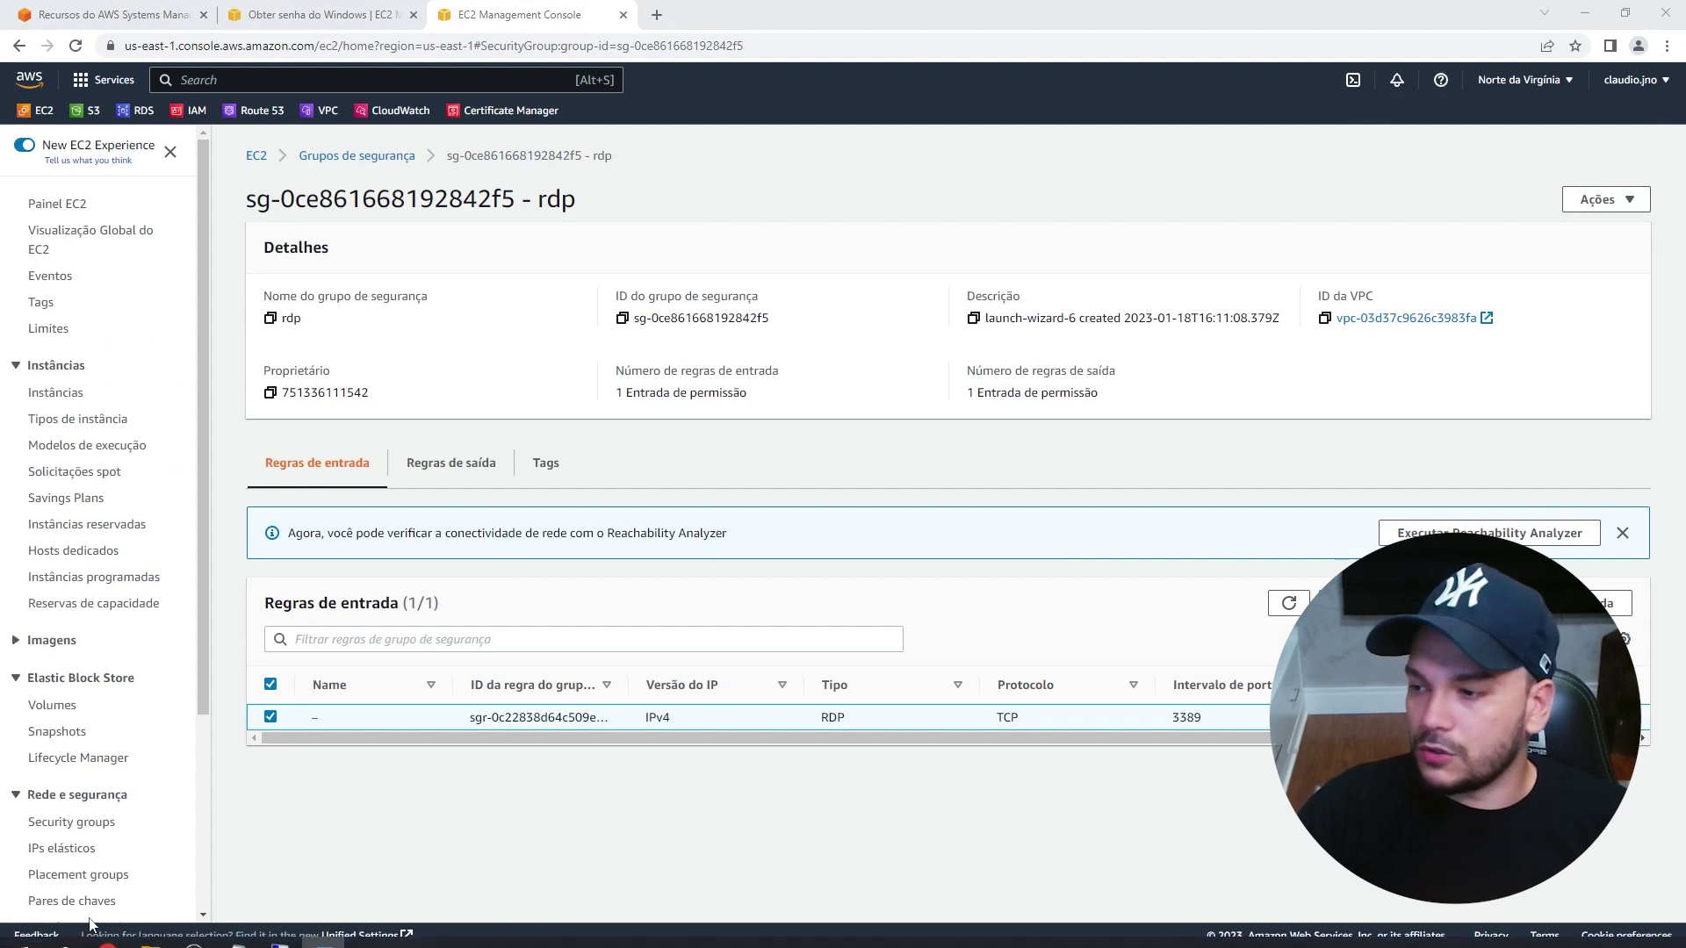
Start a Remote Desktop connection to 52.21.95.11 and enter administrator as the user name.
click(280, 931)
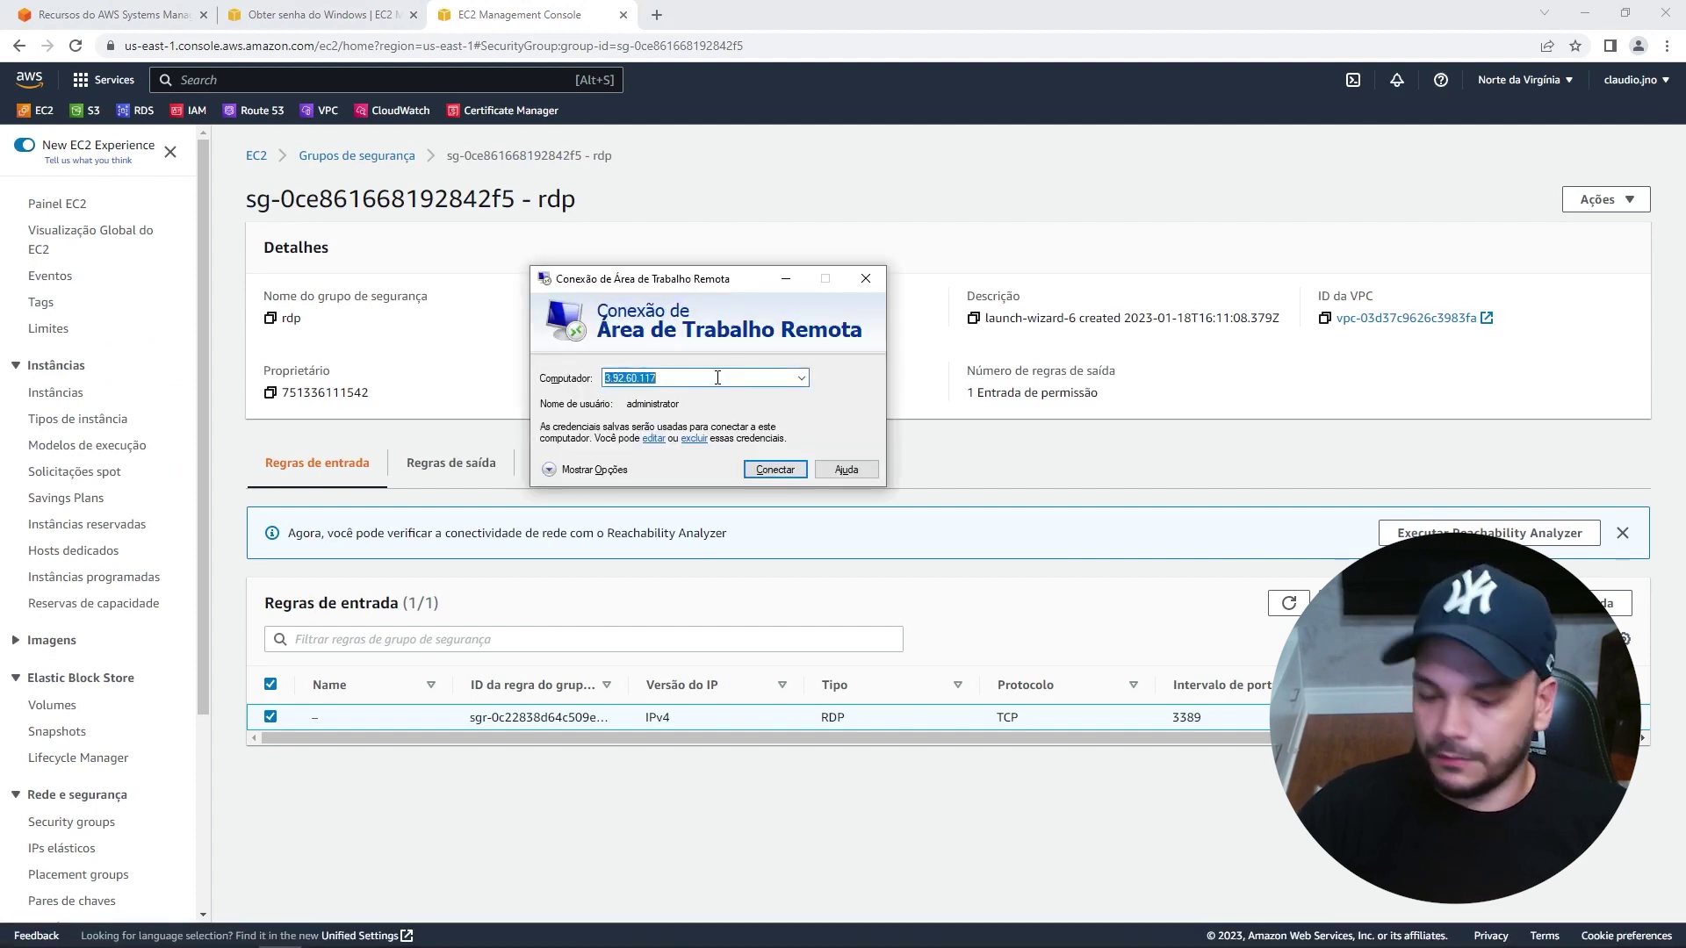
key(ctrl+v)
double_click(676, 378)
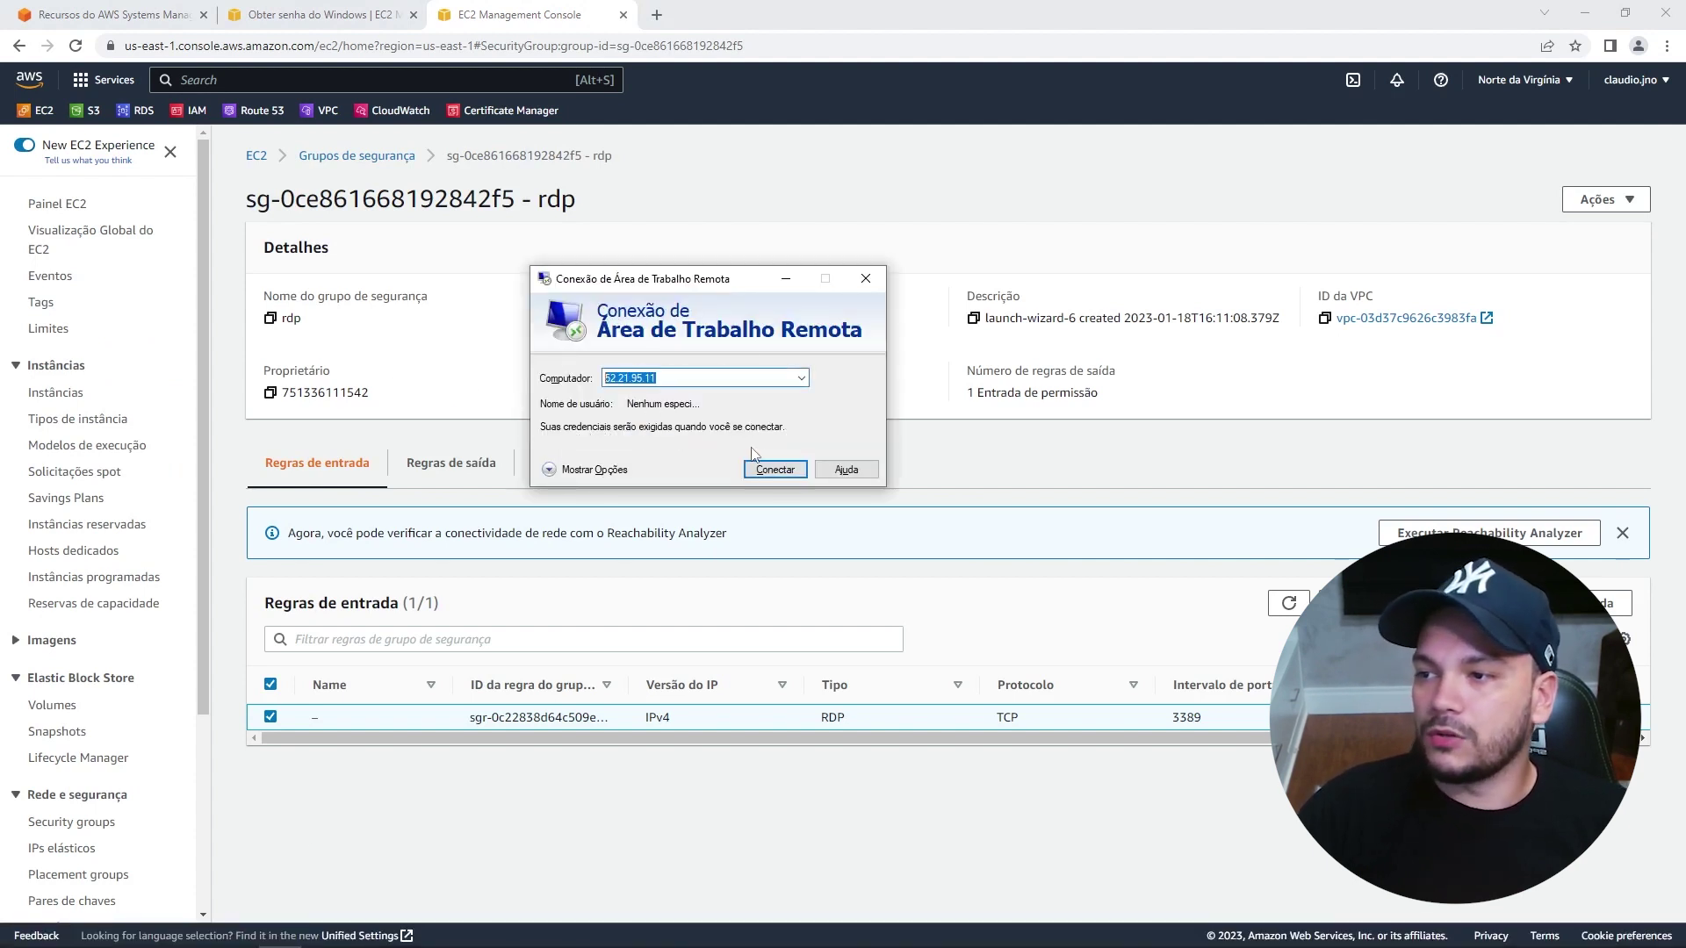
click(773, 469)
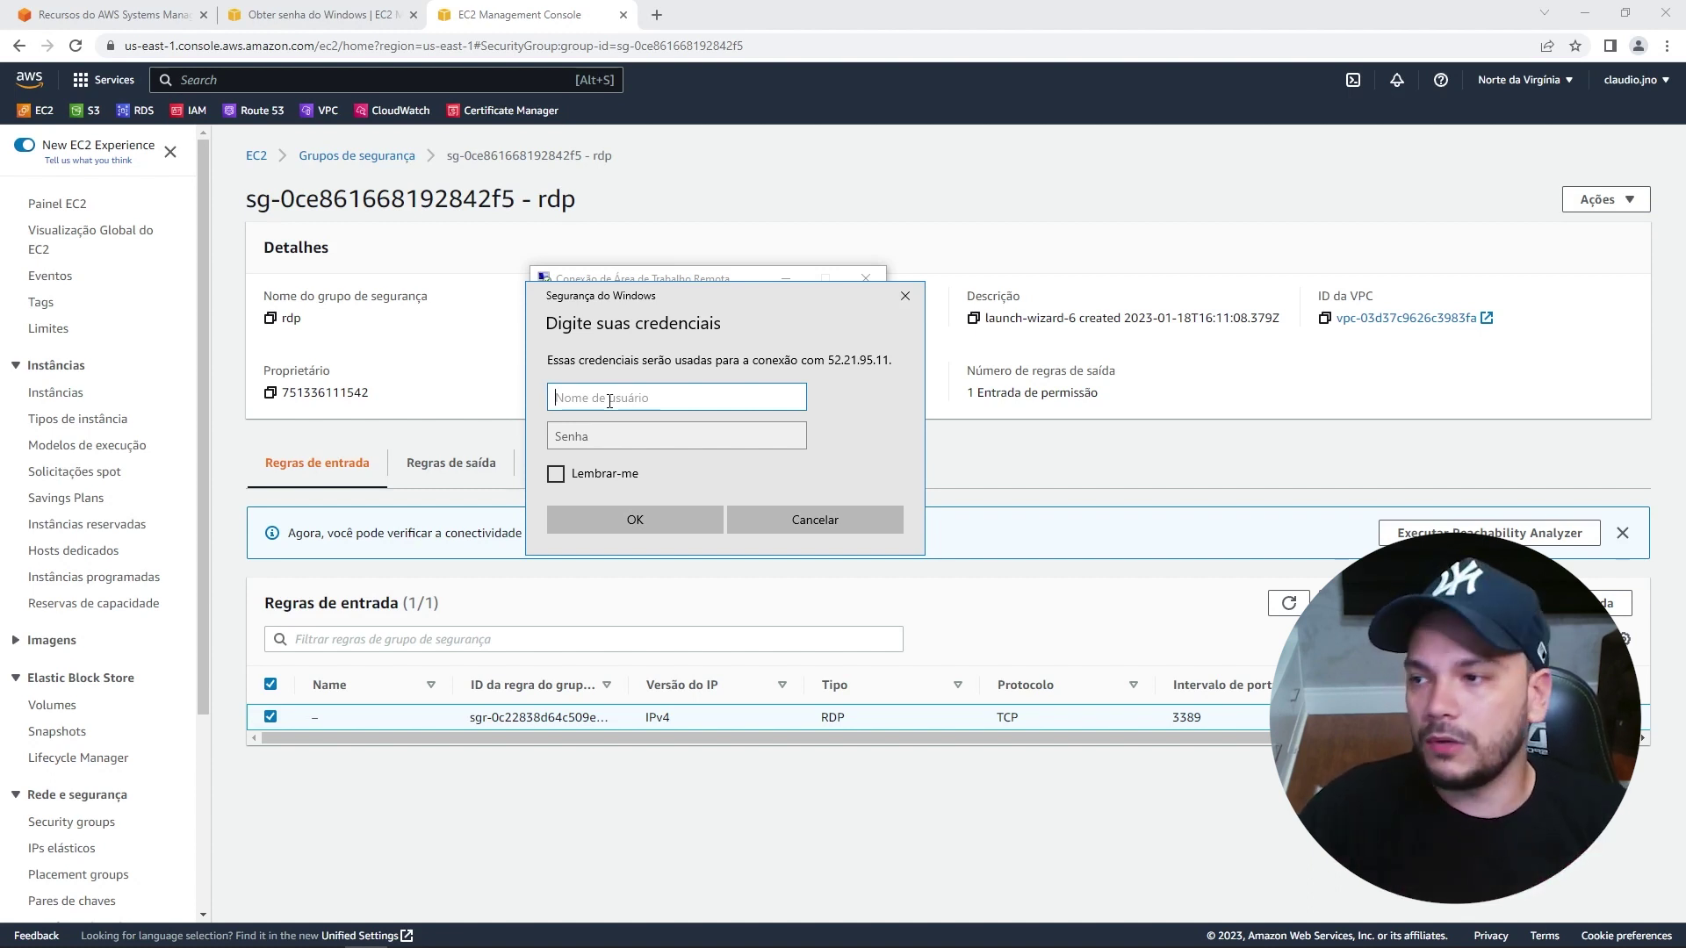
text(admini)
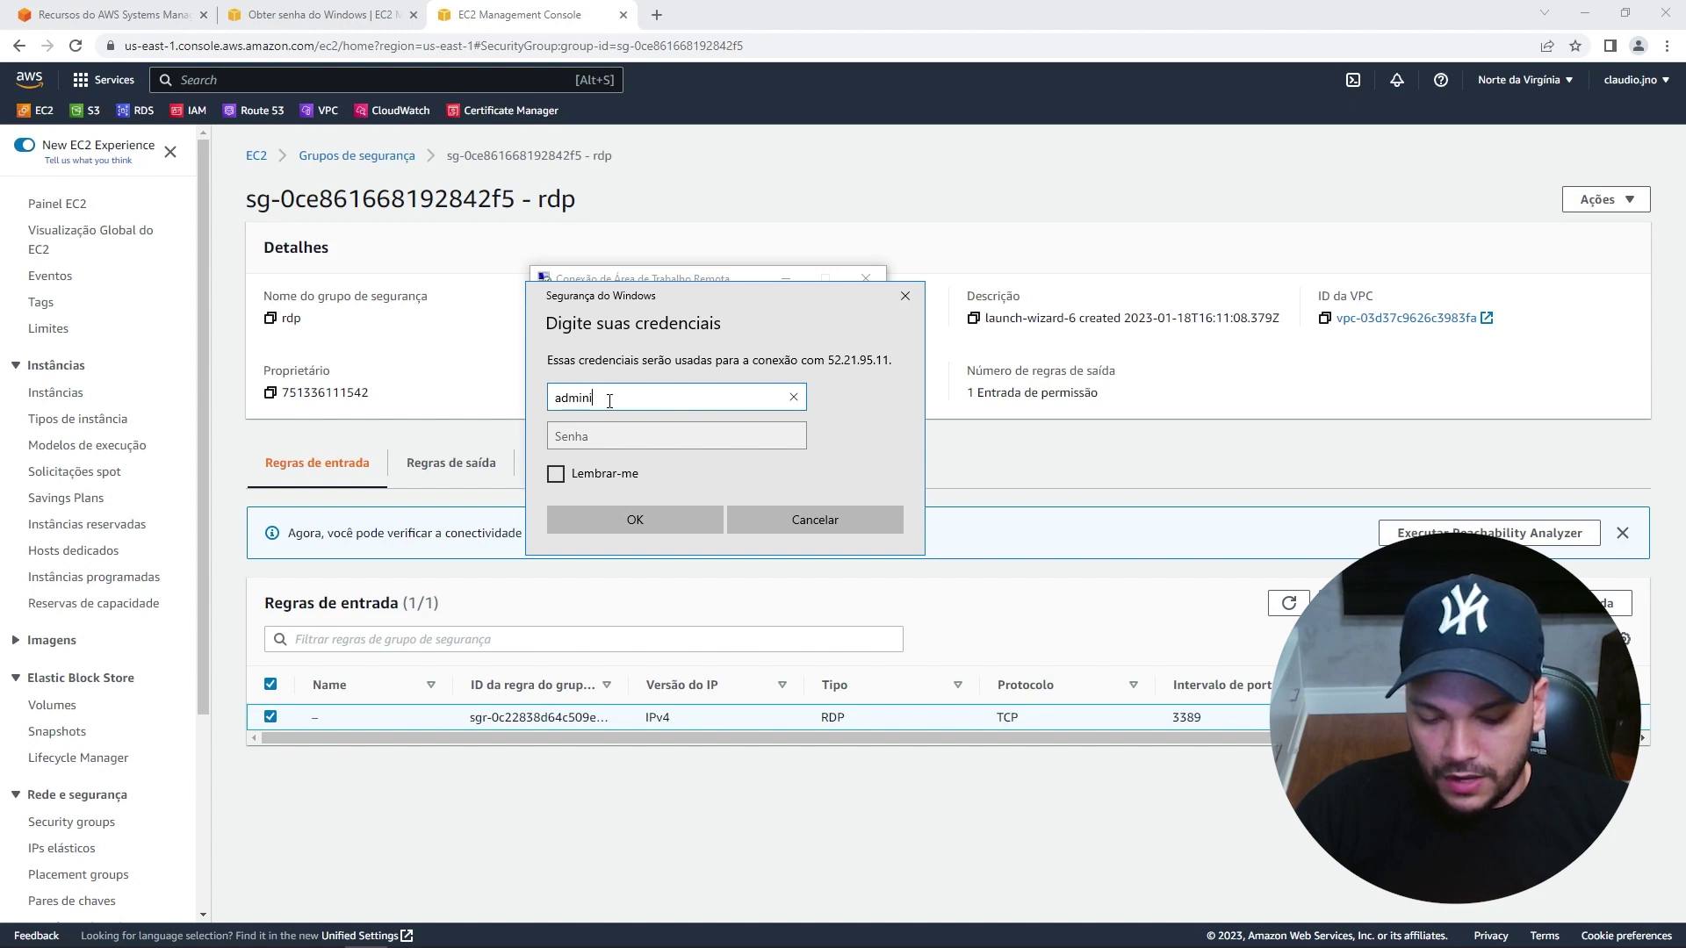
text(strator)
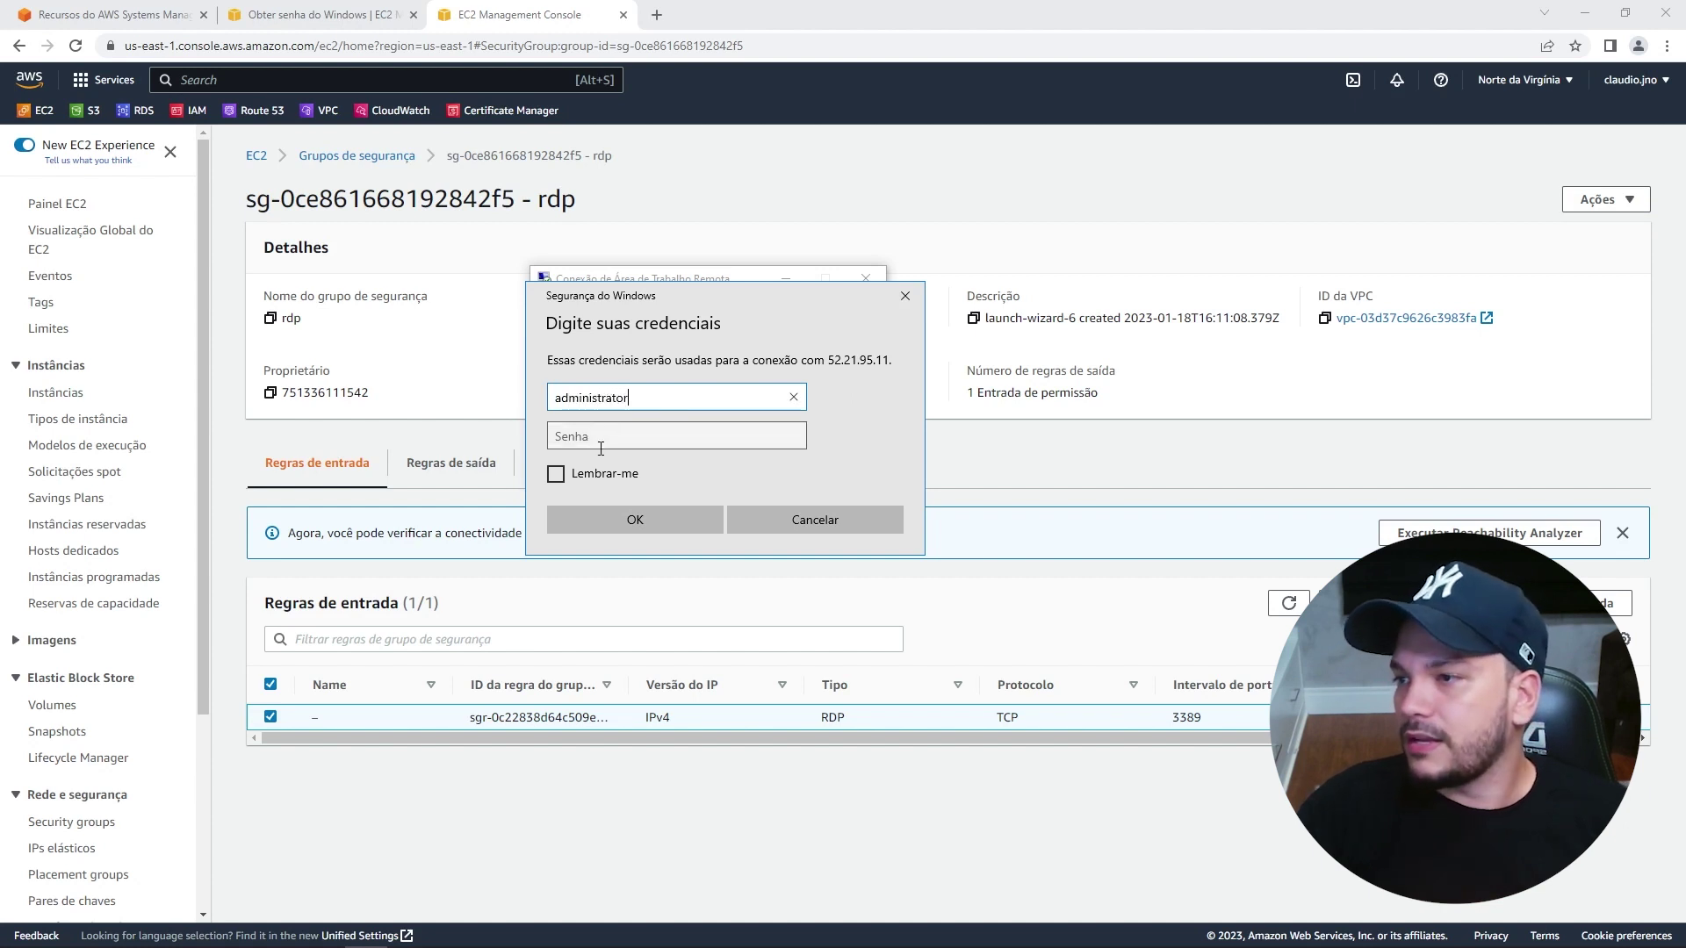
Load ct.pem again on the Windows password page in the browser, decrypt the administrator password and copy it.
click(321, 14)
click(224, 449)
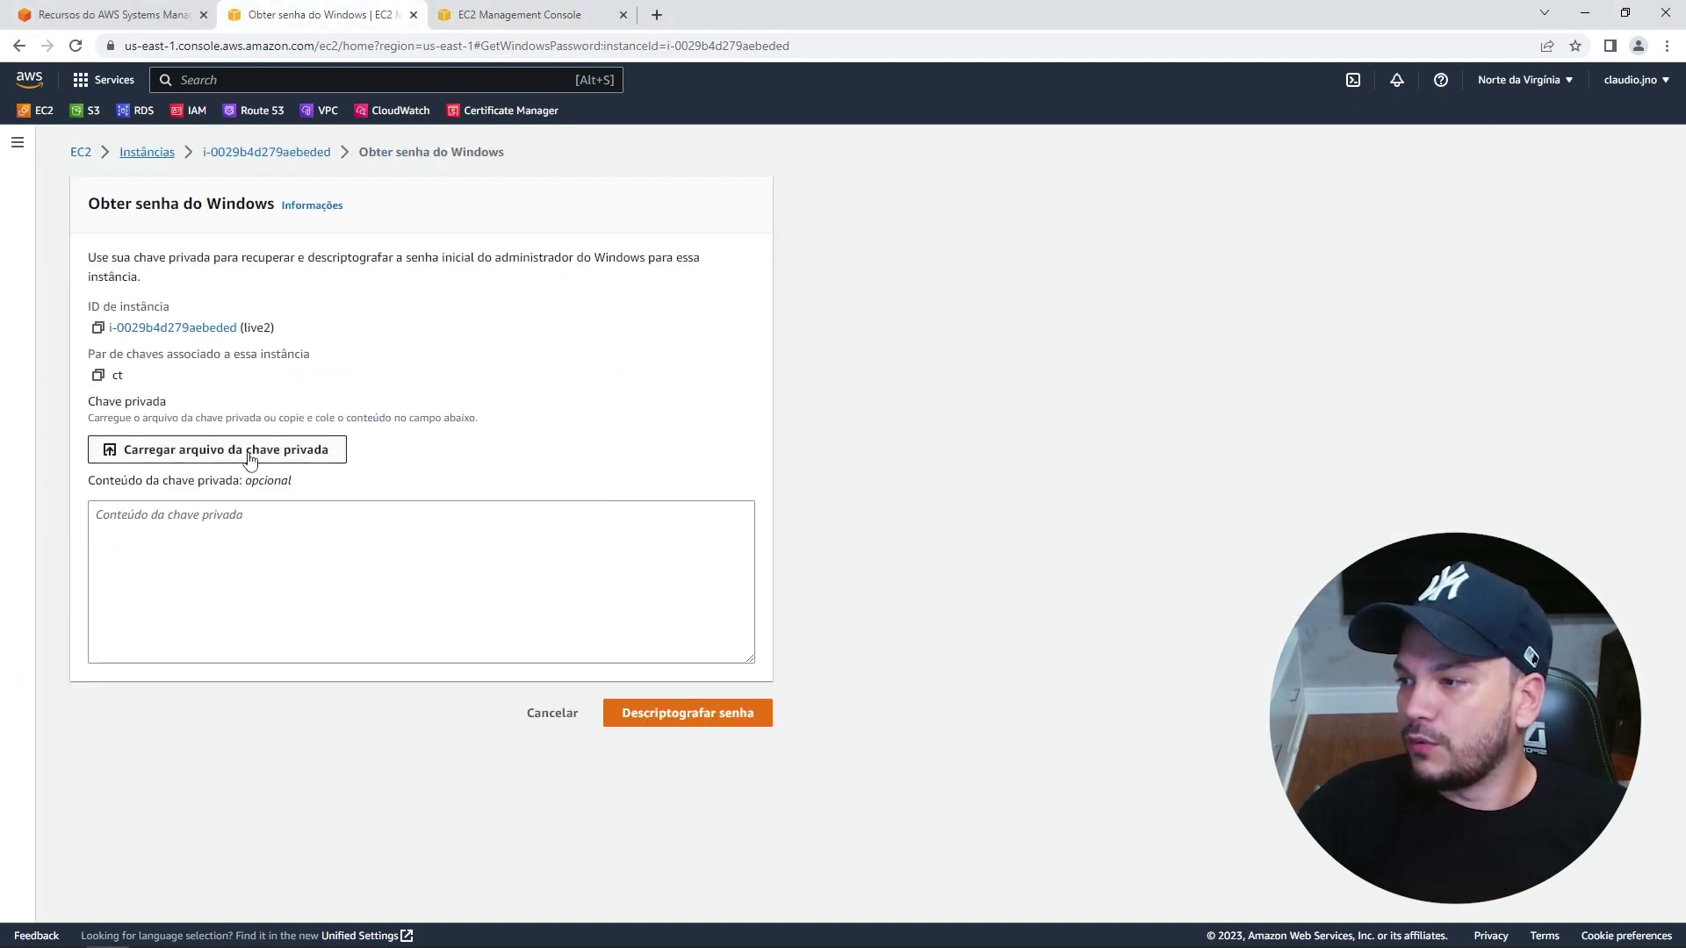
double_click(211, 182)
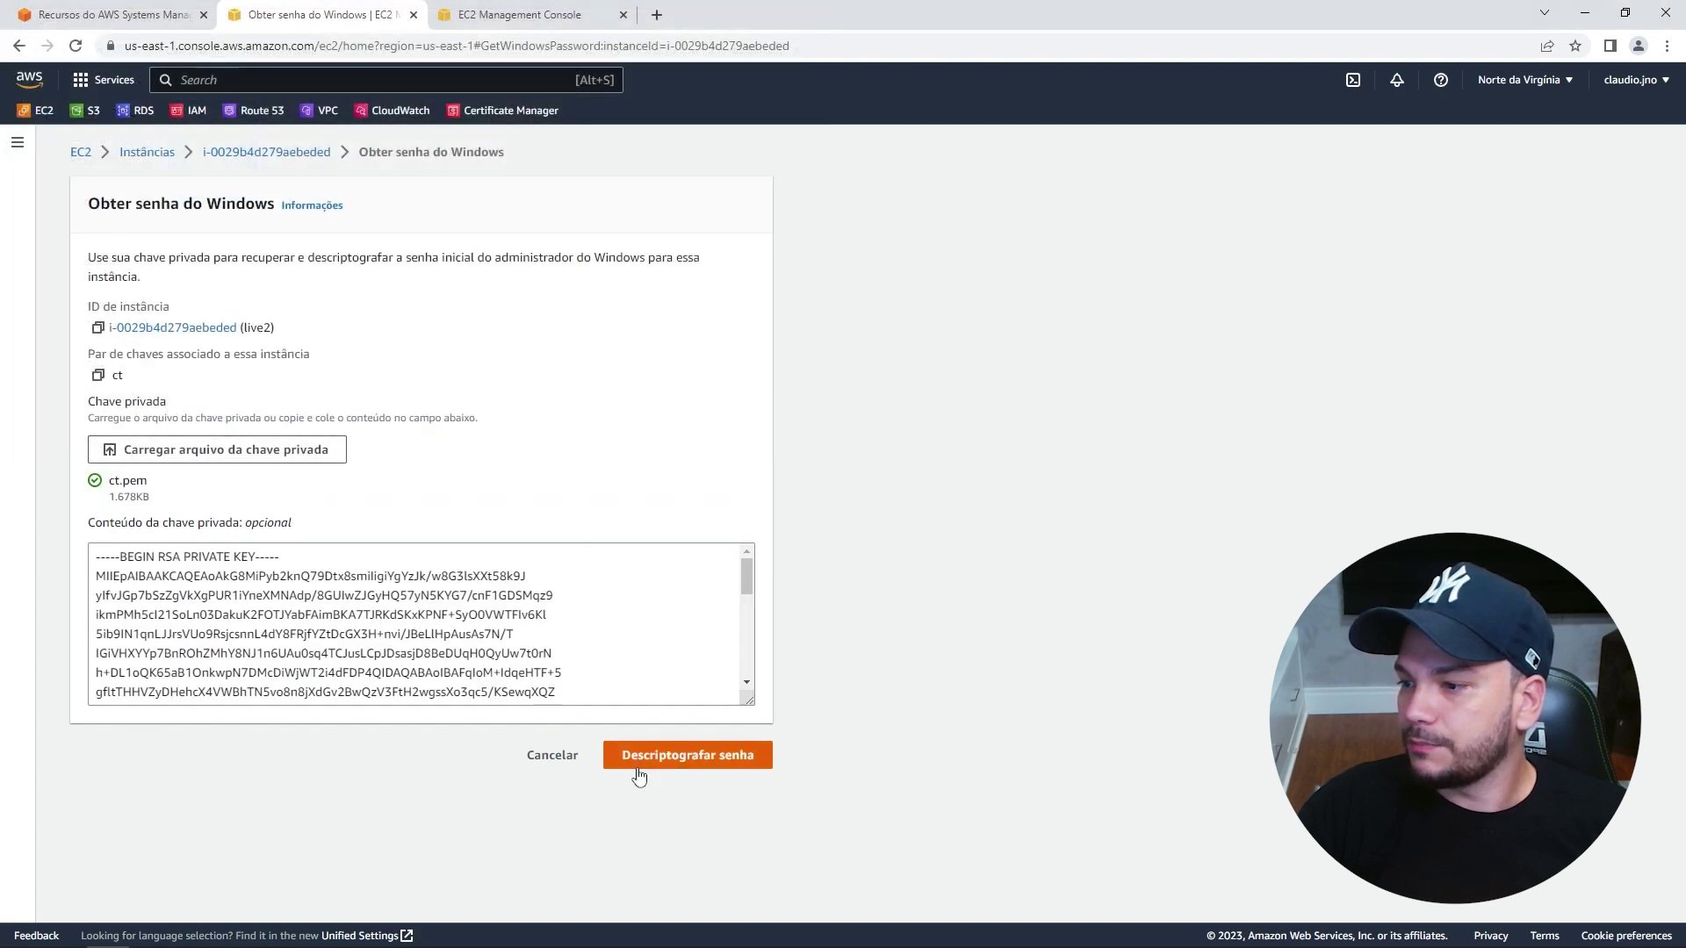
click(636, 763)
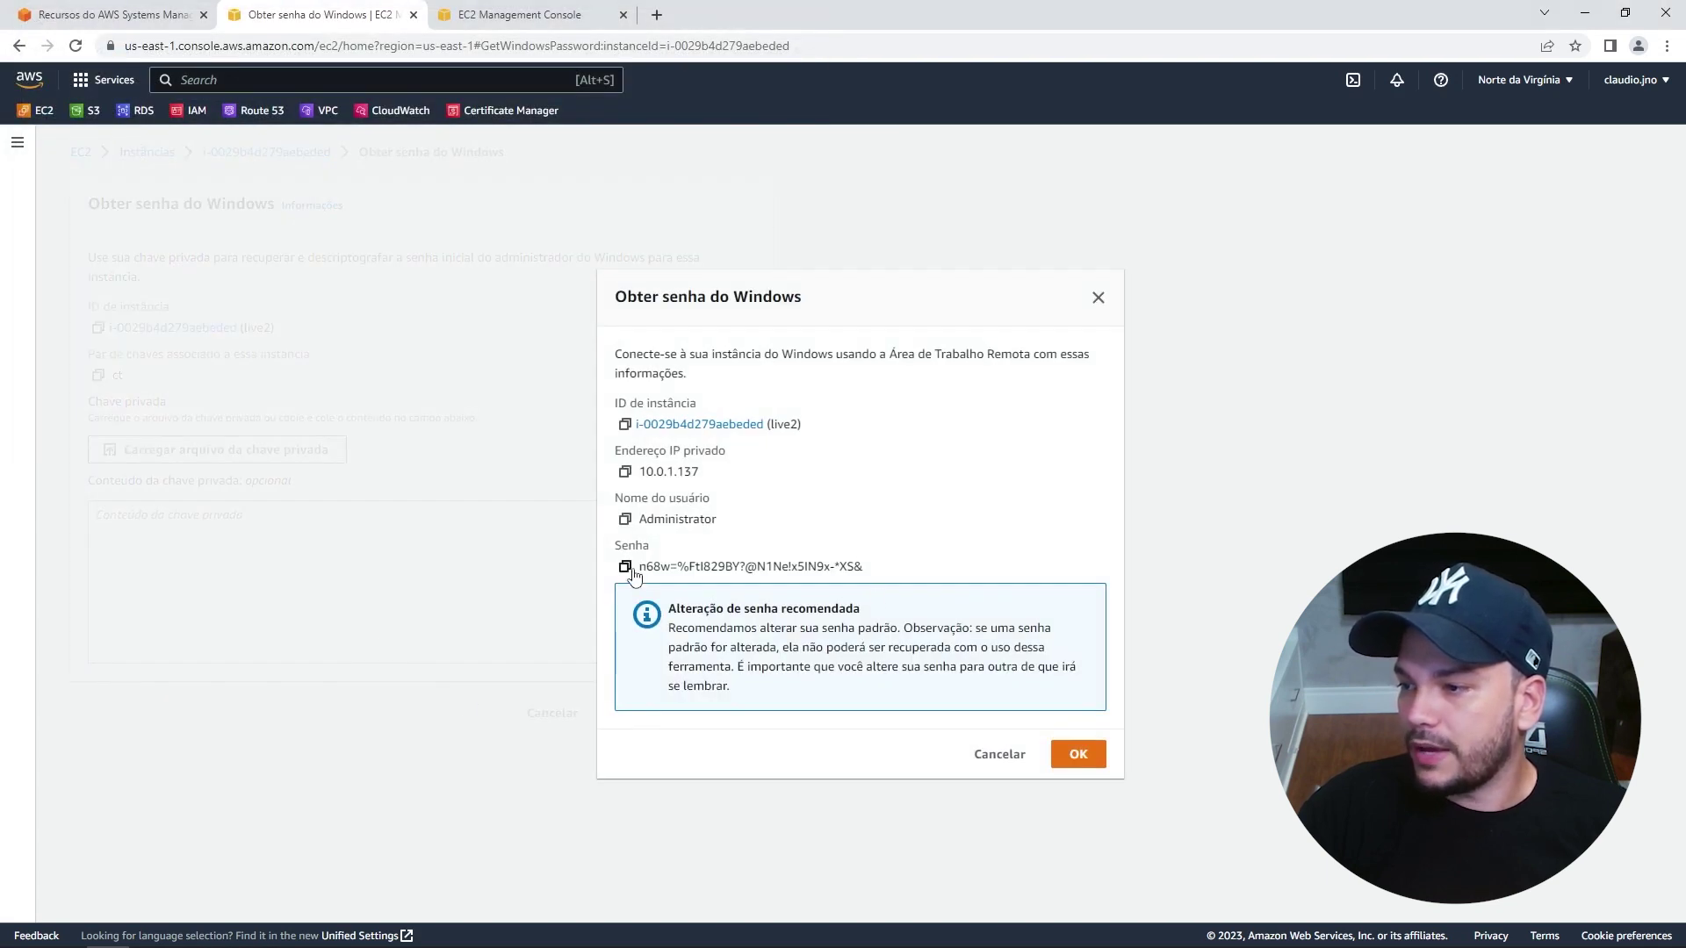
click(625, 566)
Try to log on to the remote instance by pasting the administrator password, and cancel the repeated credentials prompt.
key(alt+Tab)
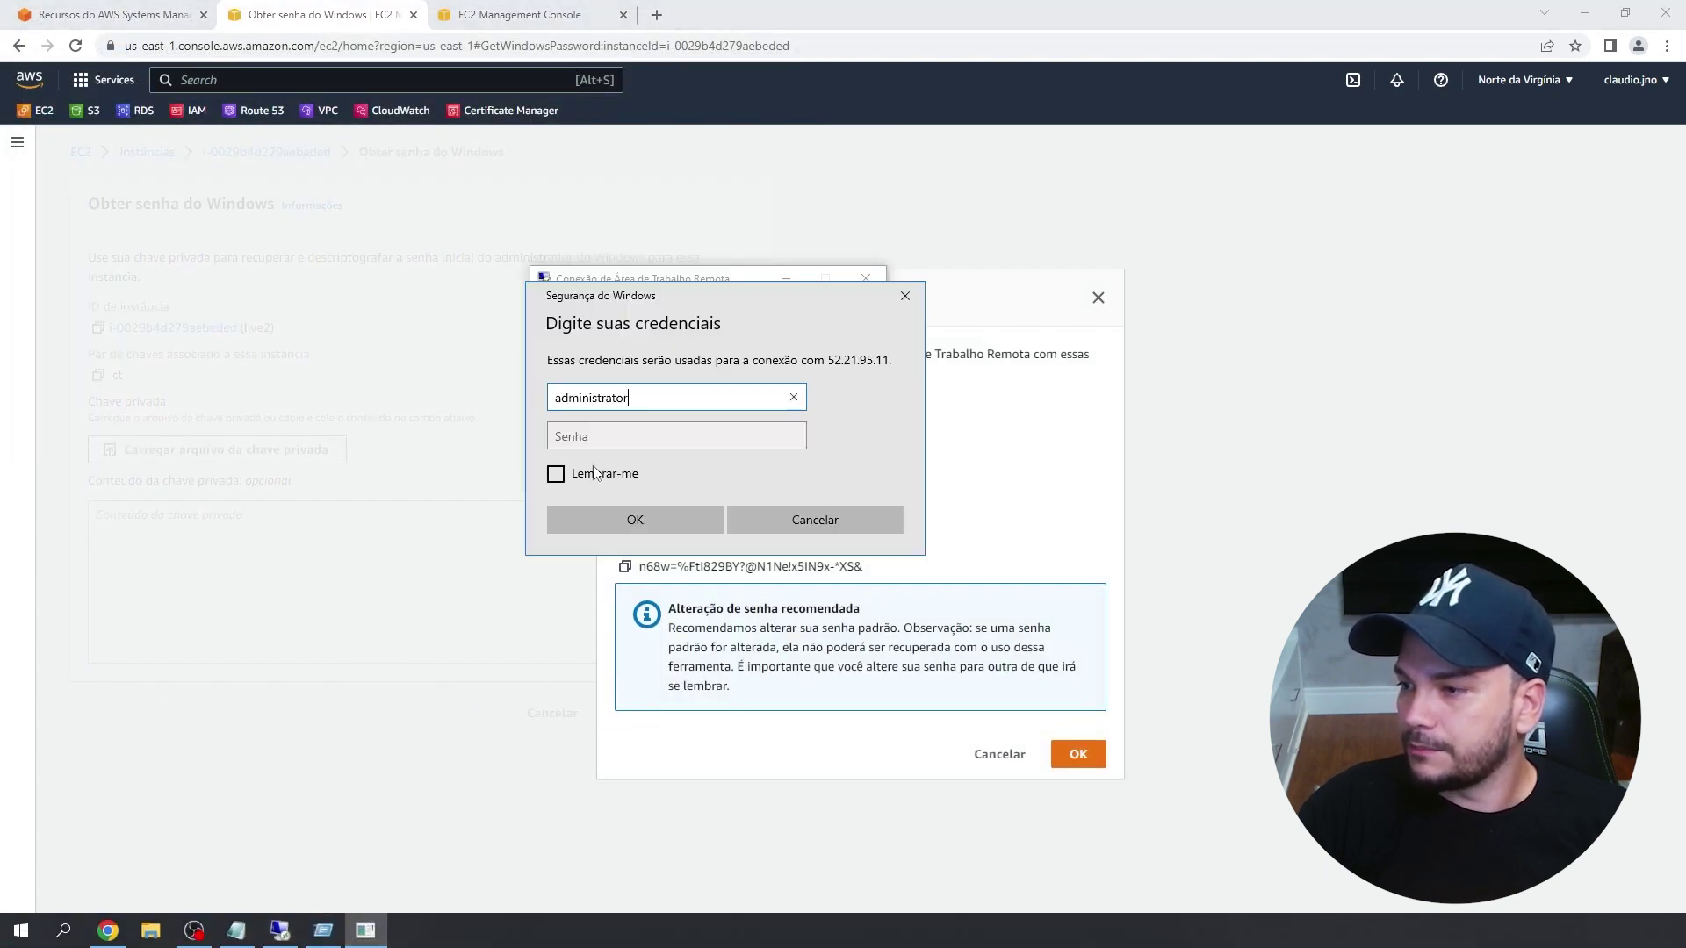
click(602, 436)
key(ctrl+v)
click(624, 522)
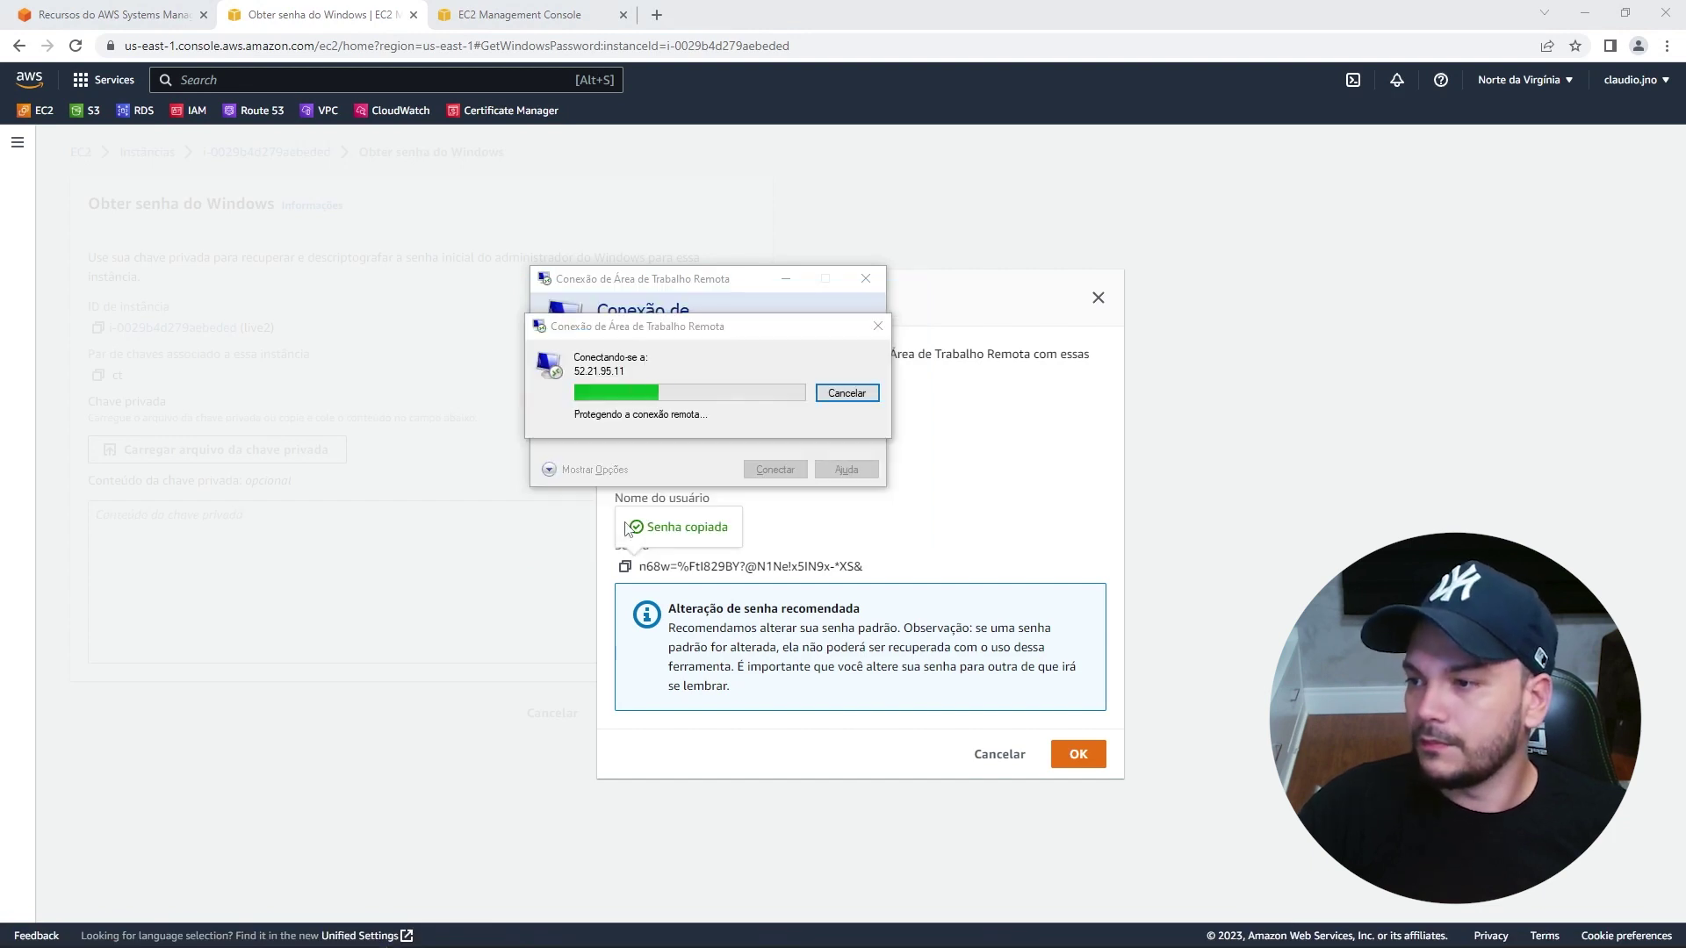
drag(869, 472, 647, 292)
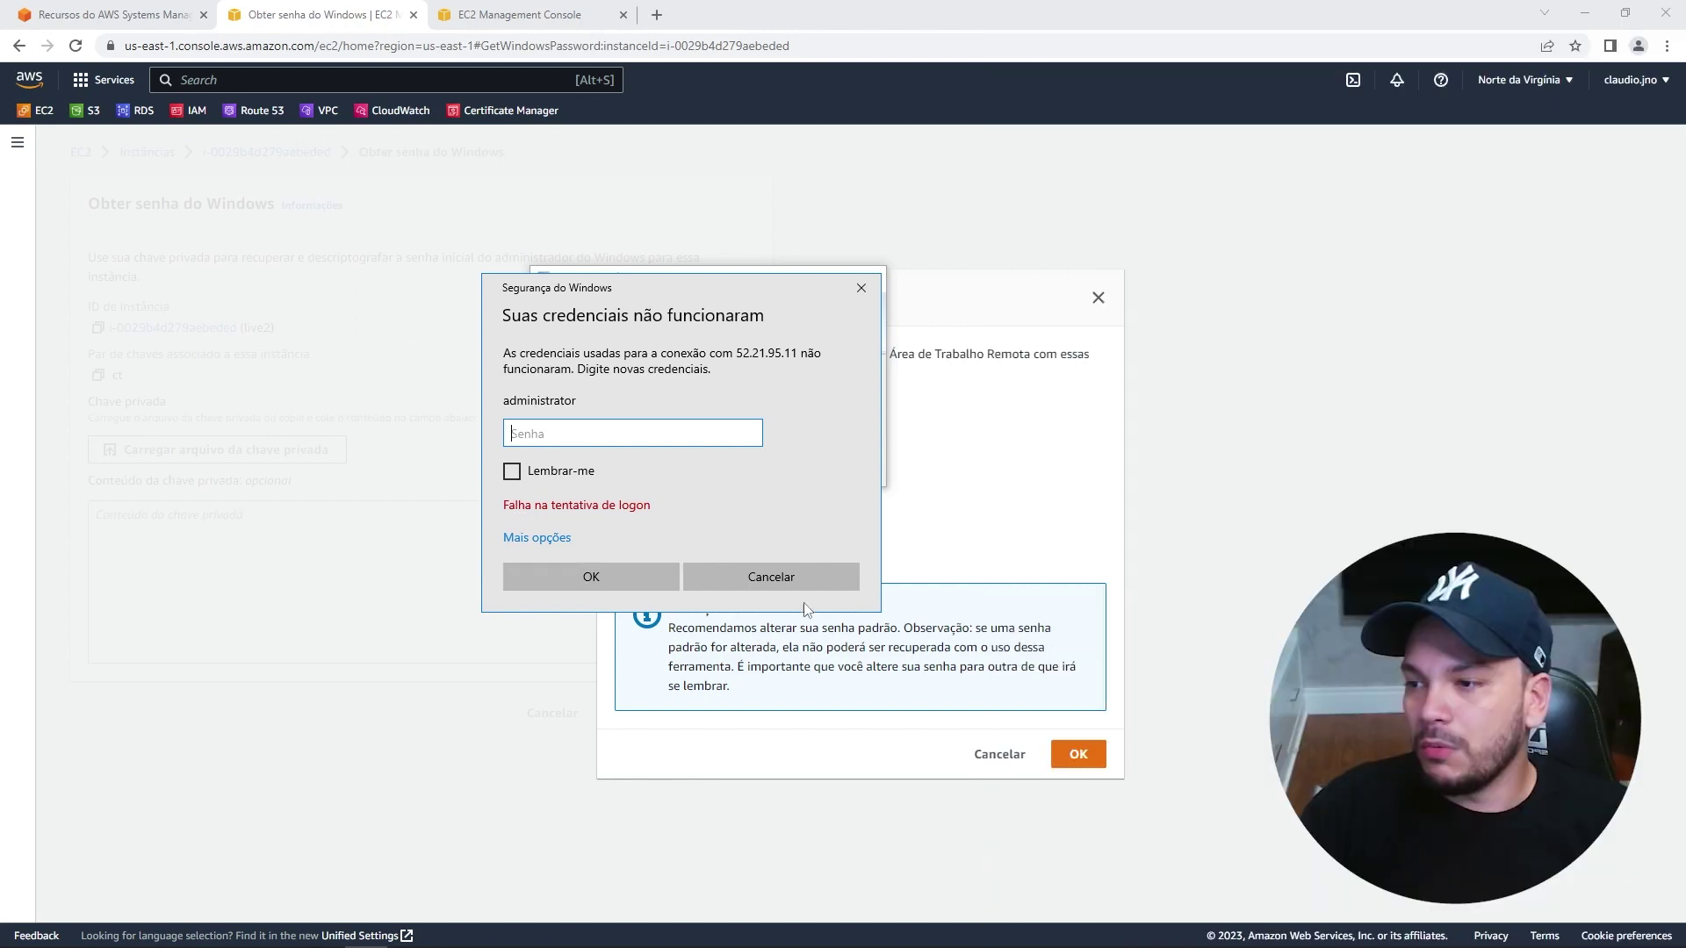
click(790, 584)
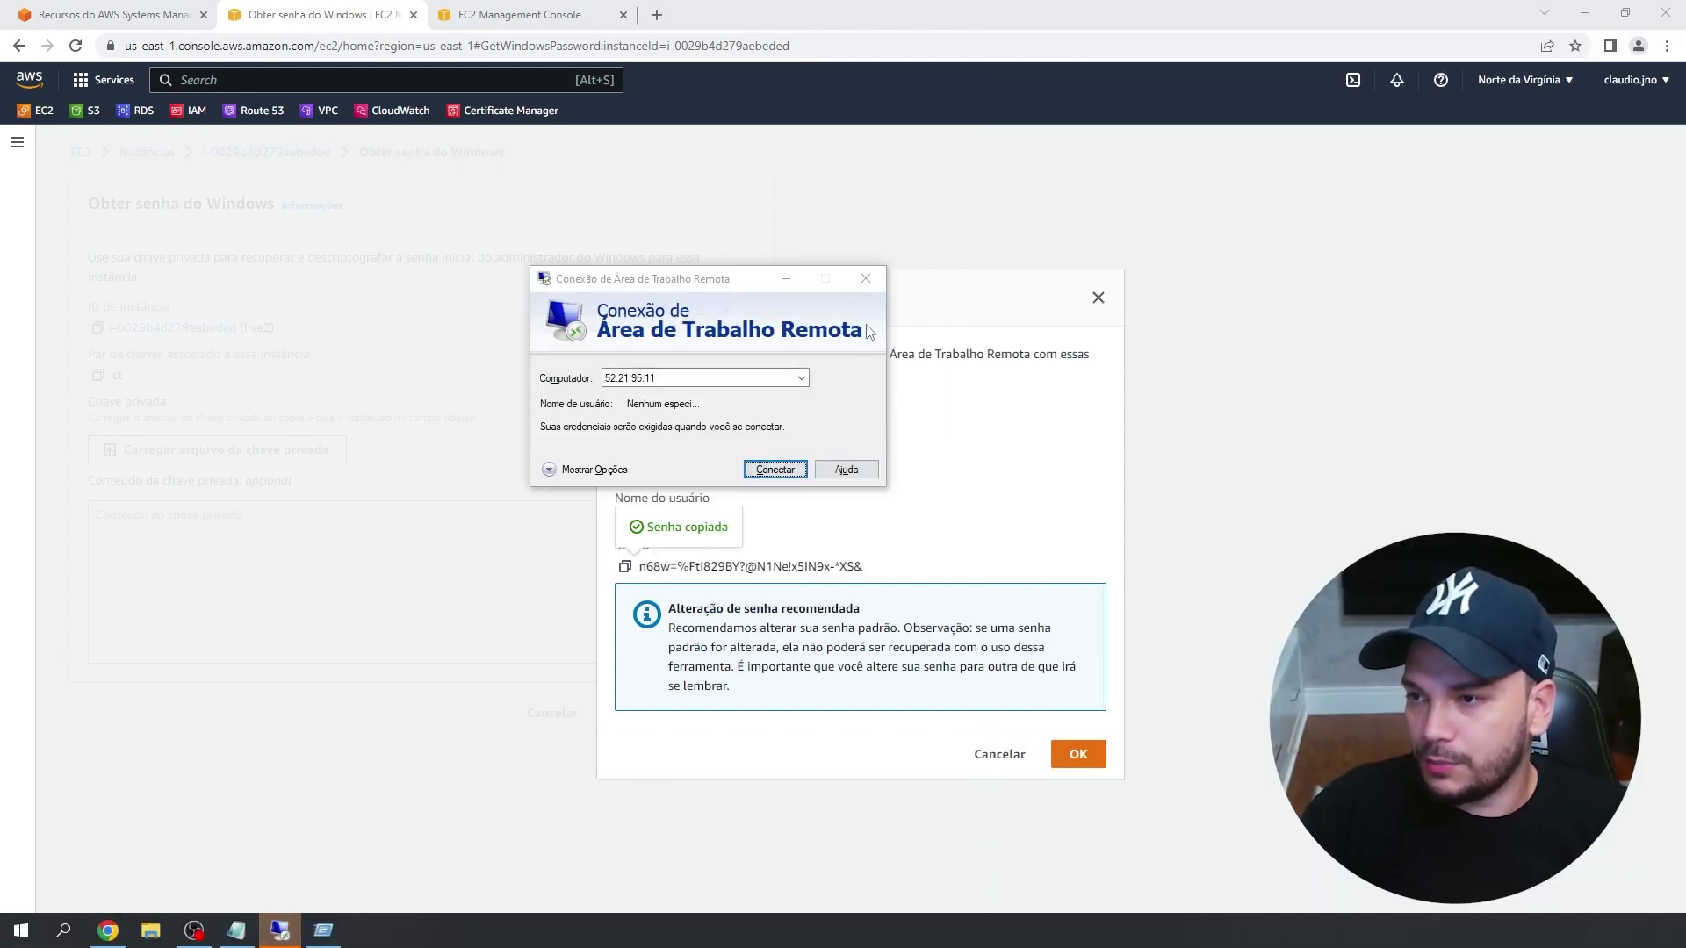
Close the decrypted Windows password, return to the EC2 instances list and select live2.
click(1047, 300)
click(1097, 297)
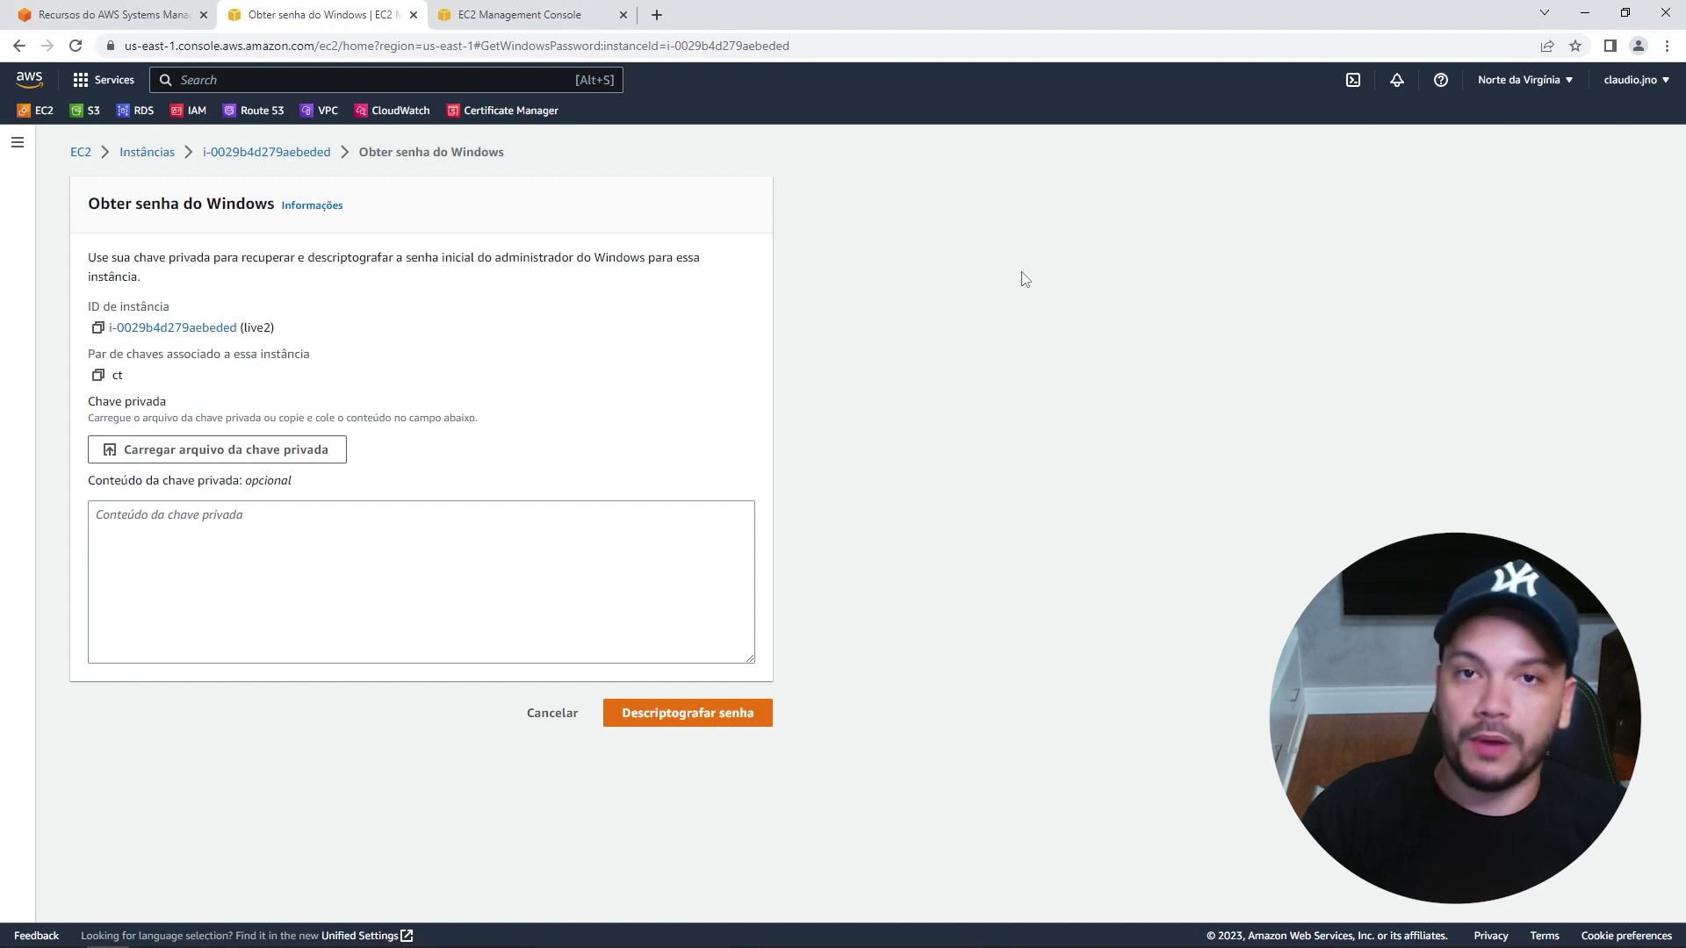
click(169, 152)
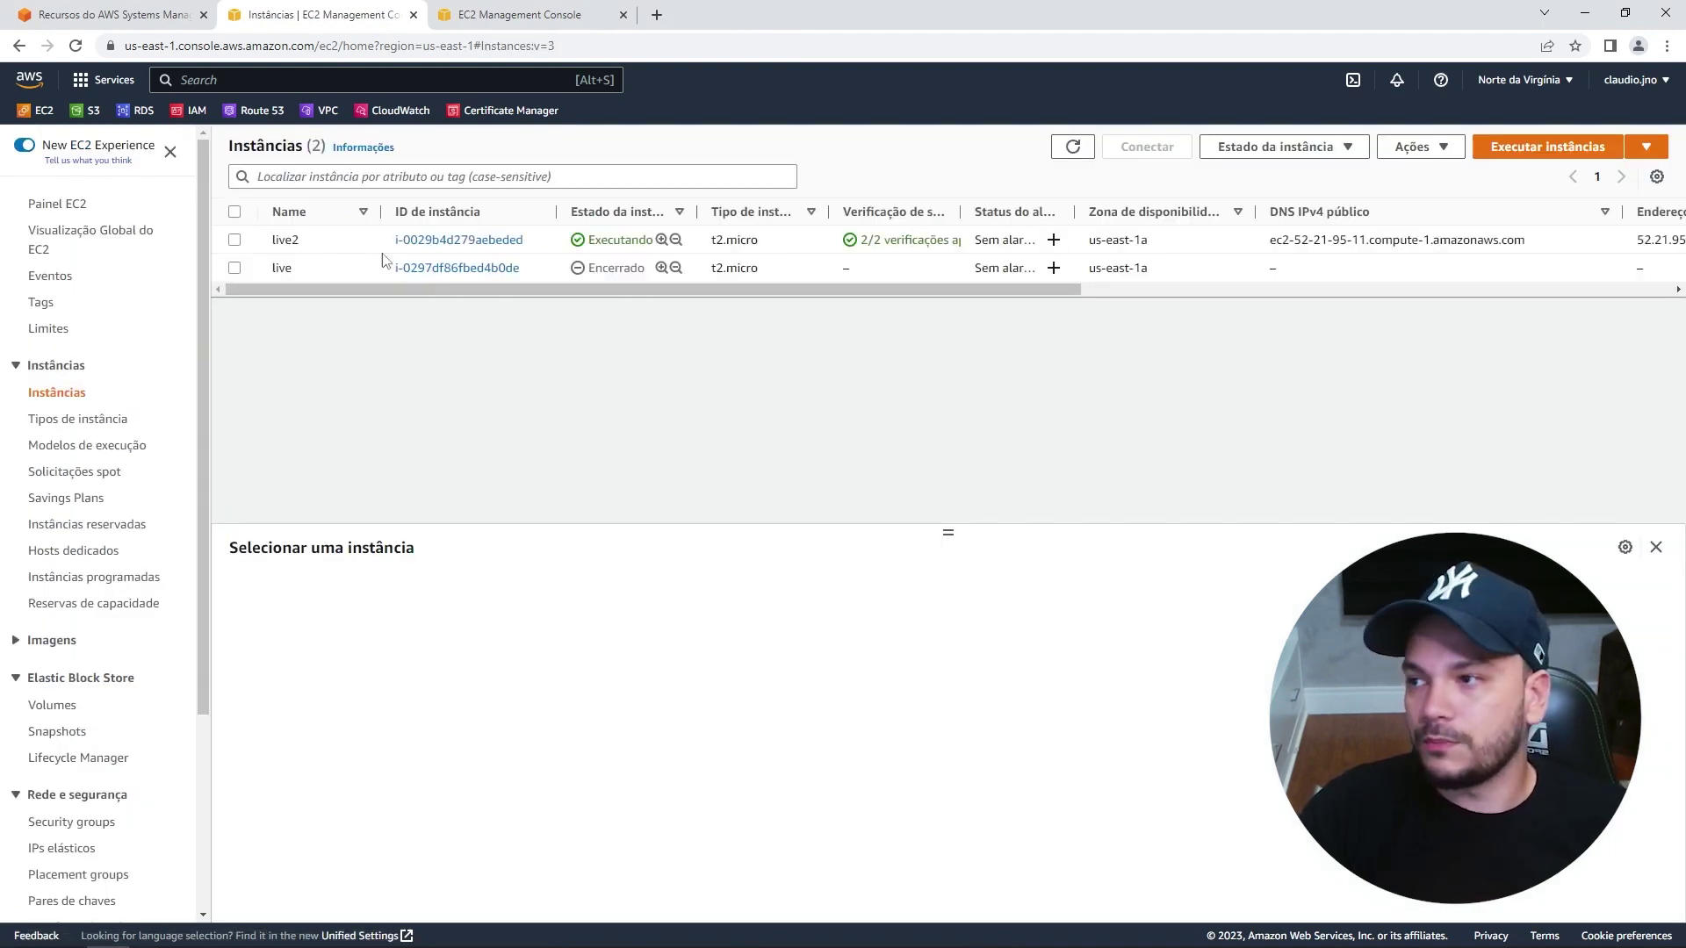
click(353, 242)
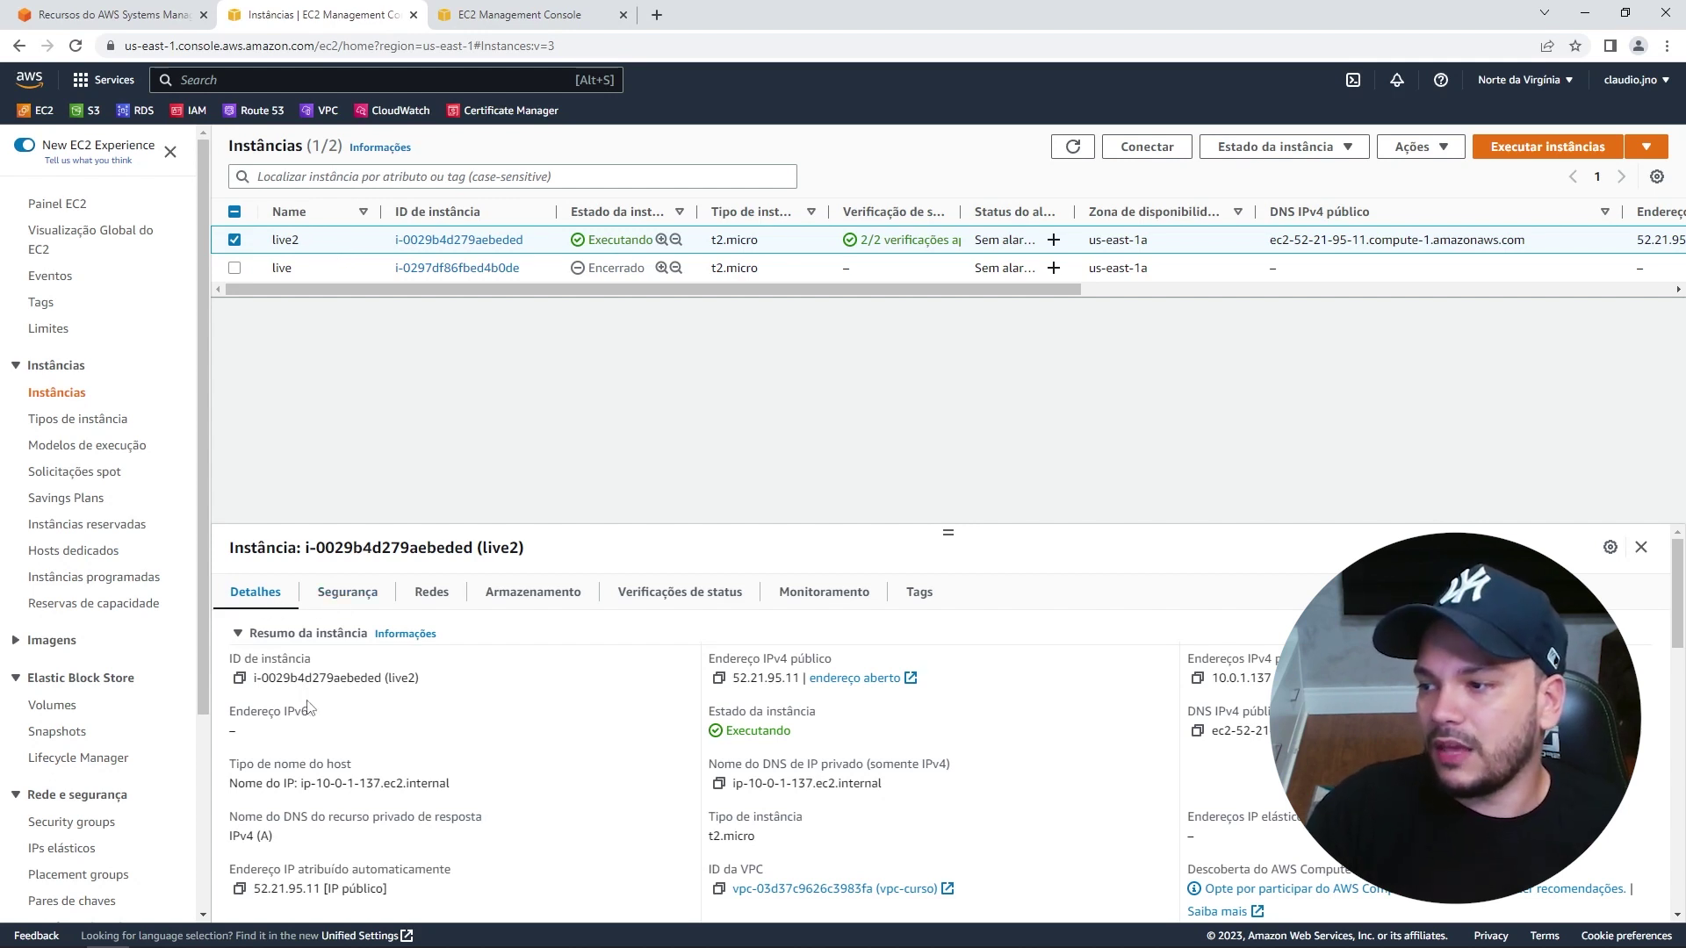
Show the security details of live2 and examine the IAM role attached to it.
scroll(322, 638, down, 1)
scroll(323, 637, up, 1)
click(347, 592)
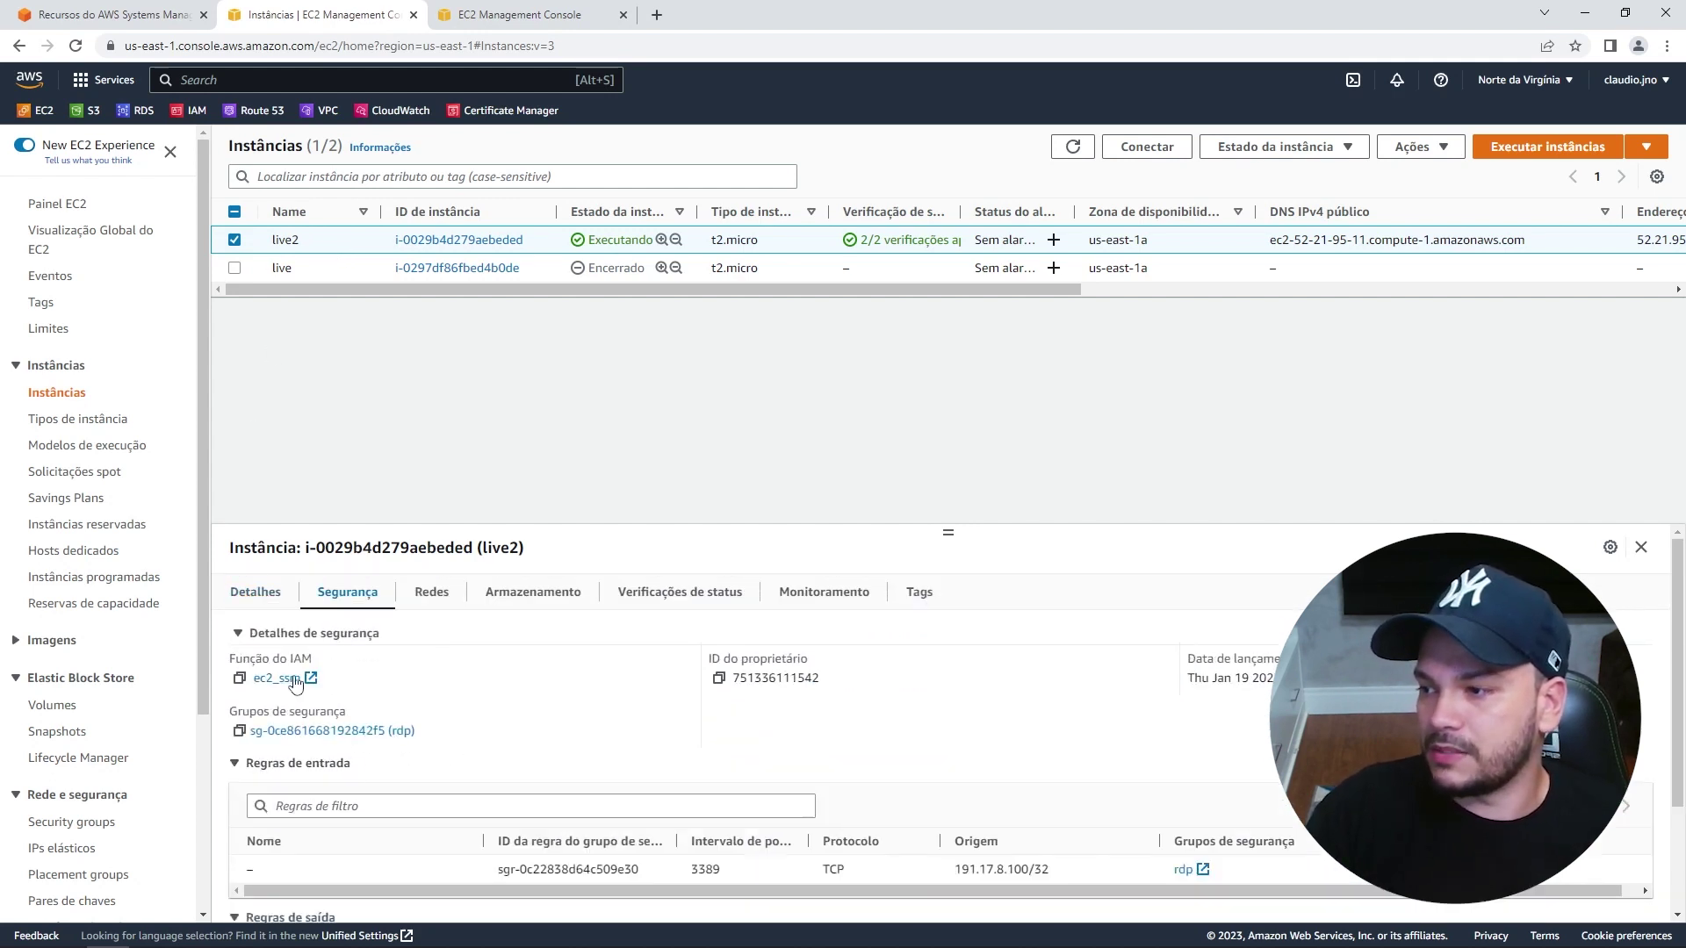
drag(321, 679, 239, 680)
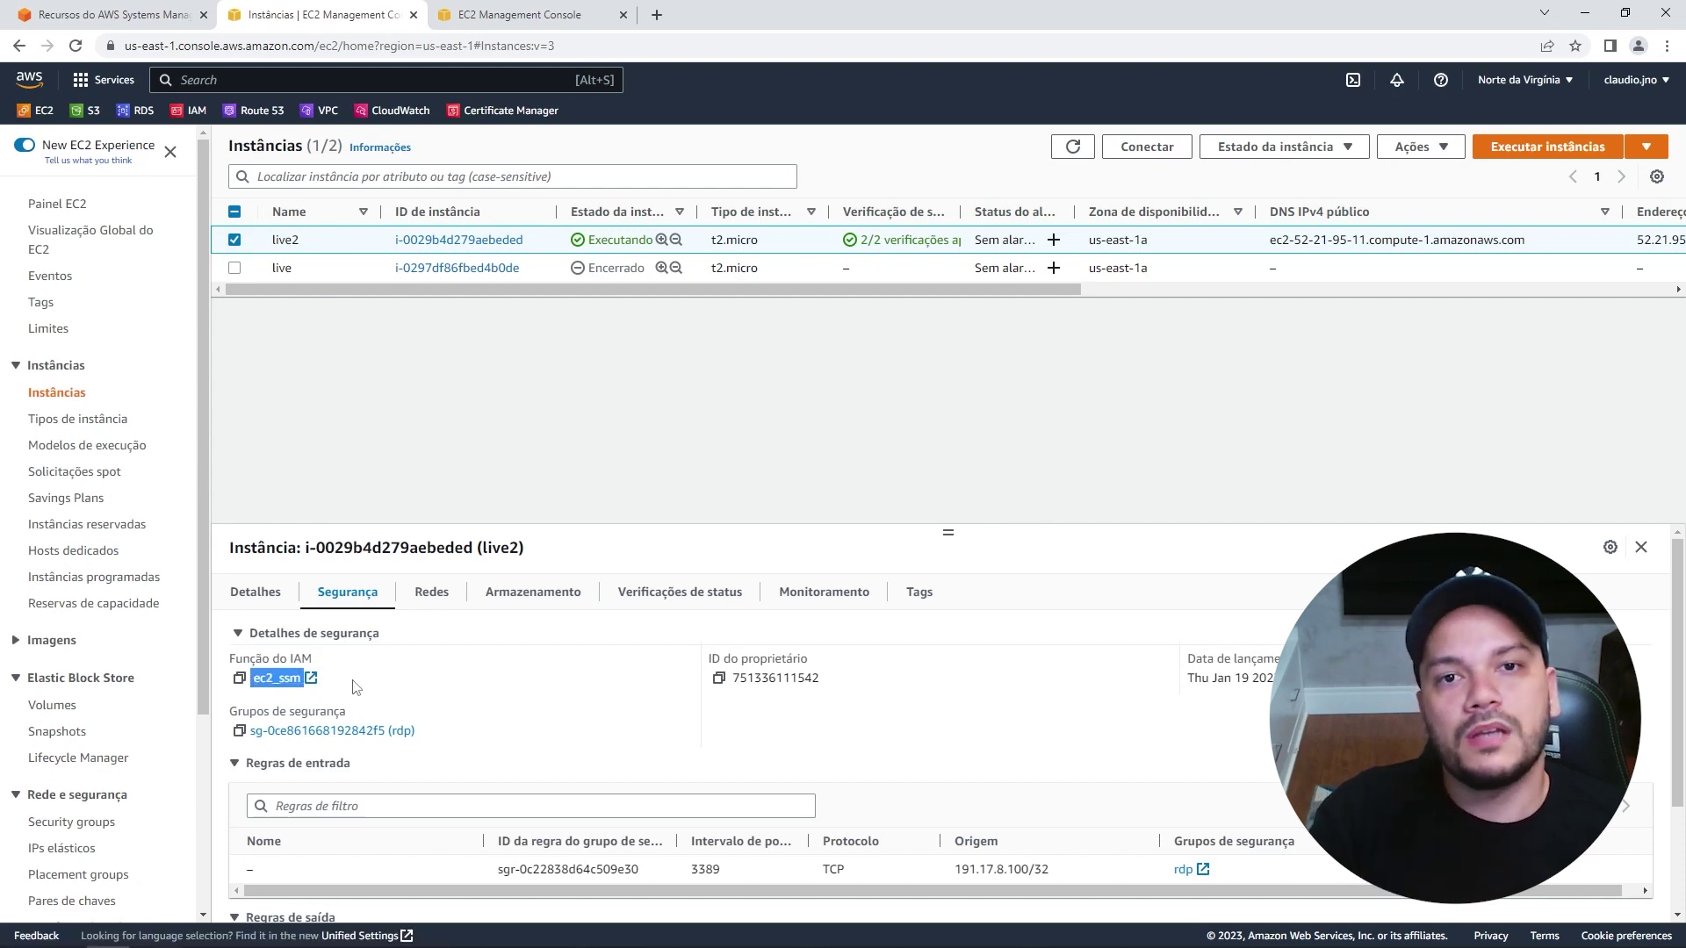
Search for iam, open the IAM roles and start a new role for the AWS service use case EC2, continuing to its permissions.
click(218, 80)
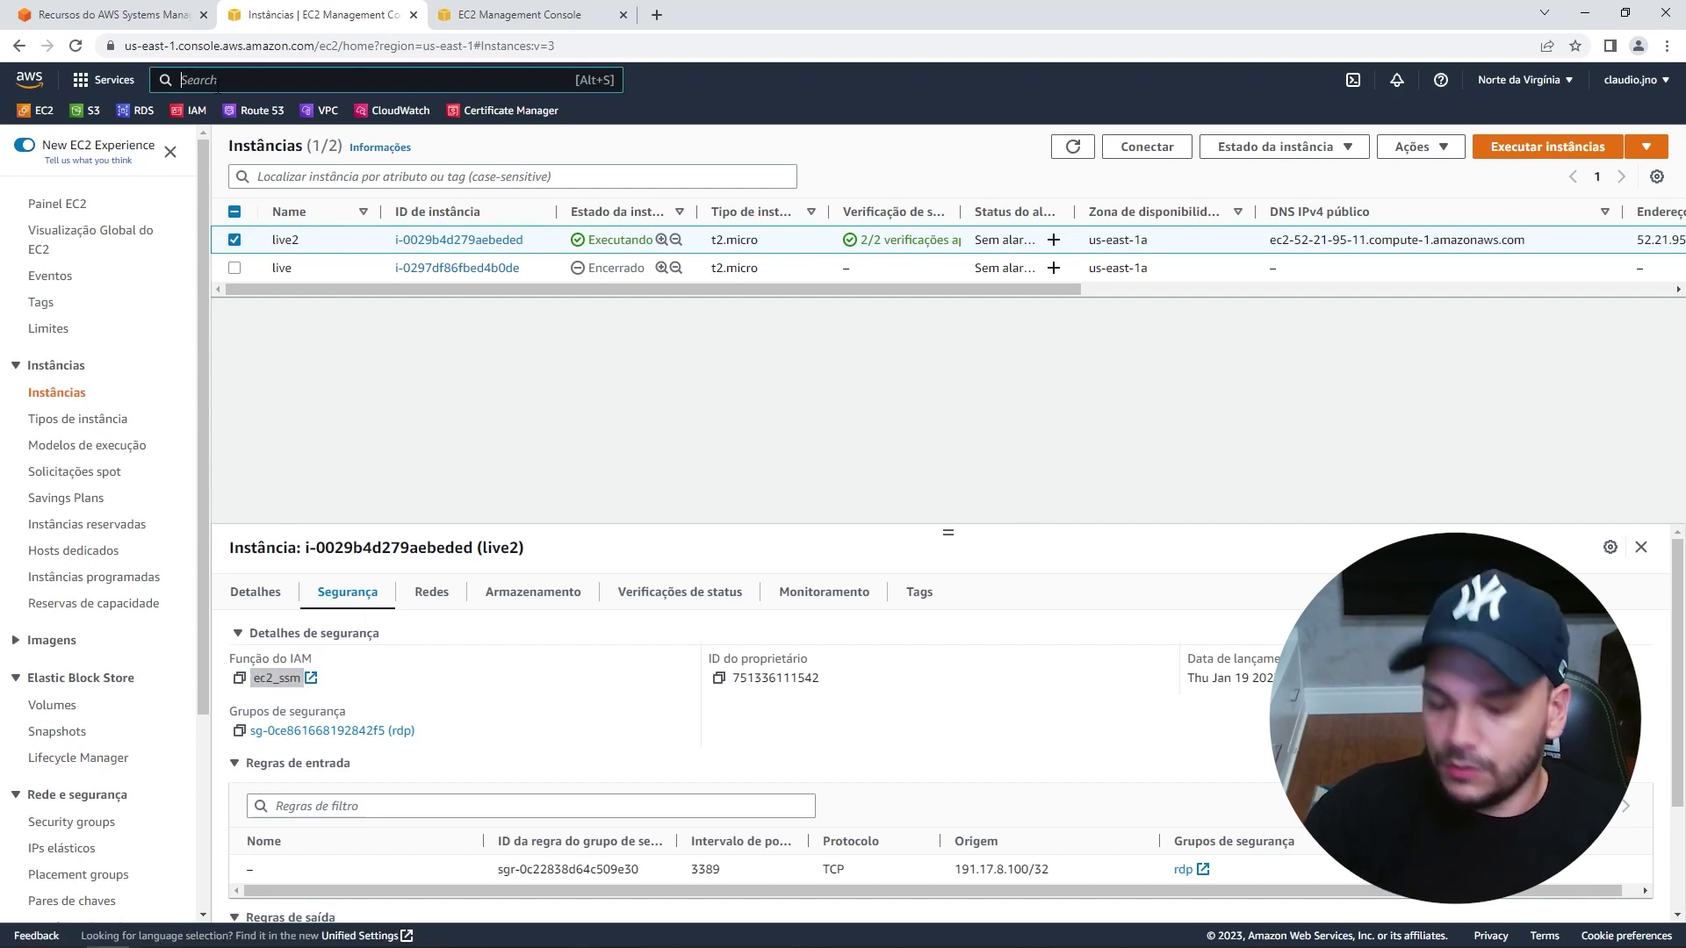
text(iam)
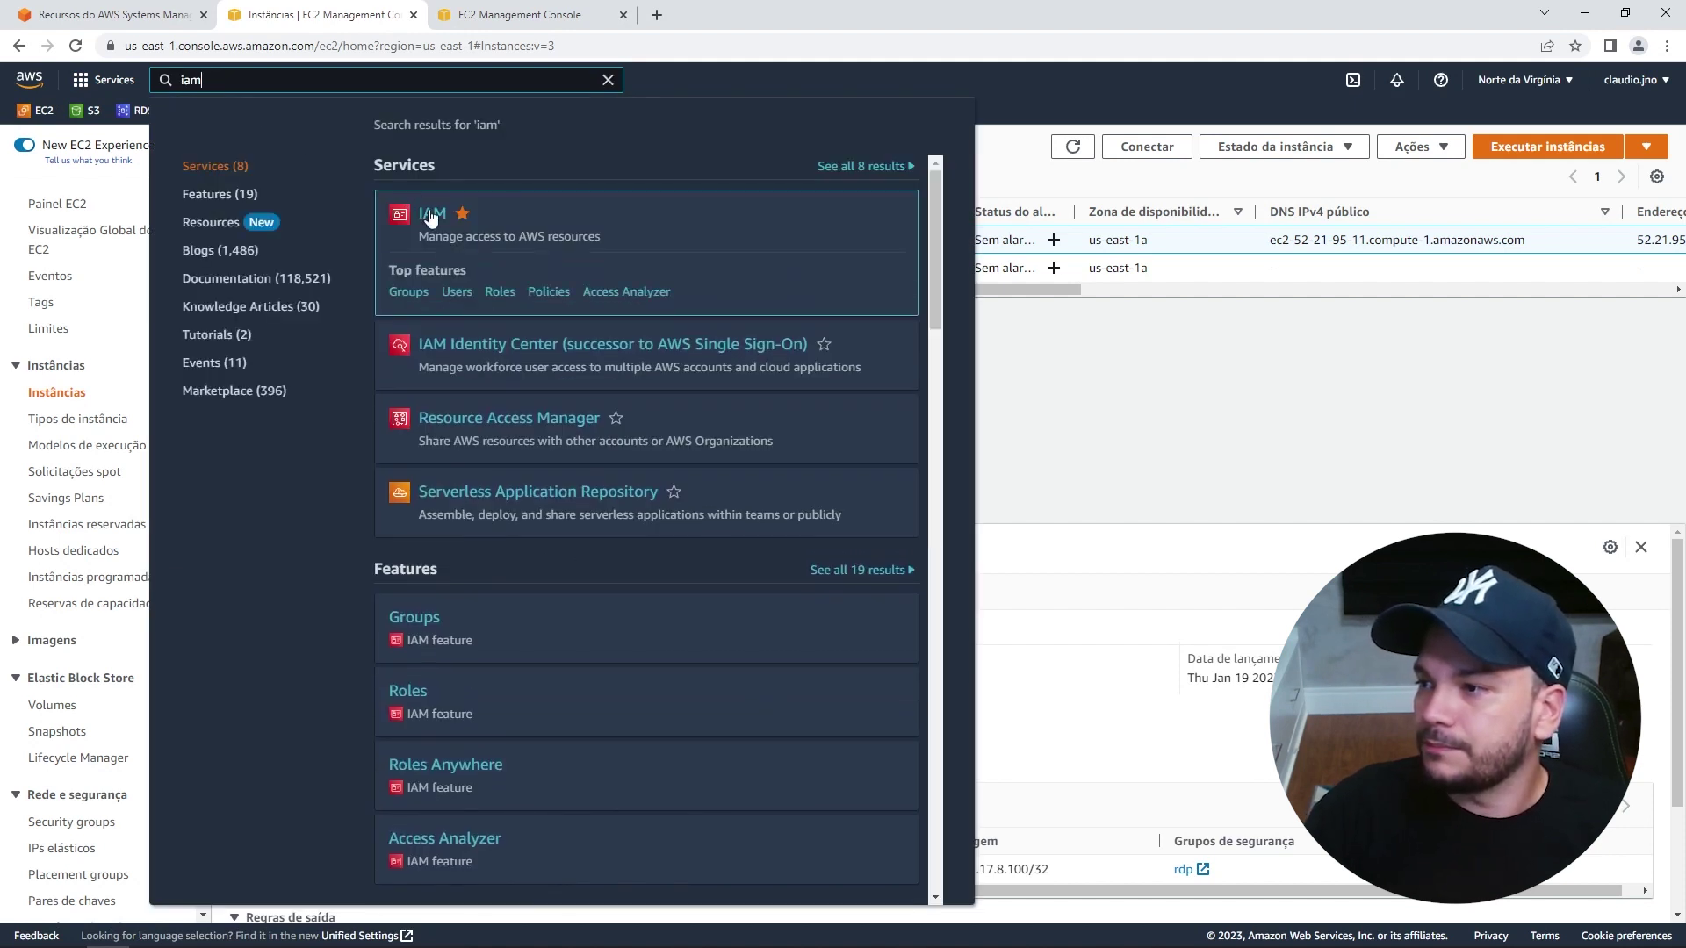
click(430, 214)
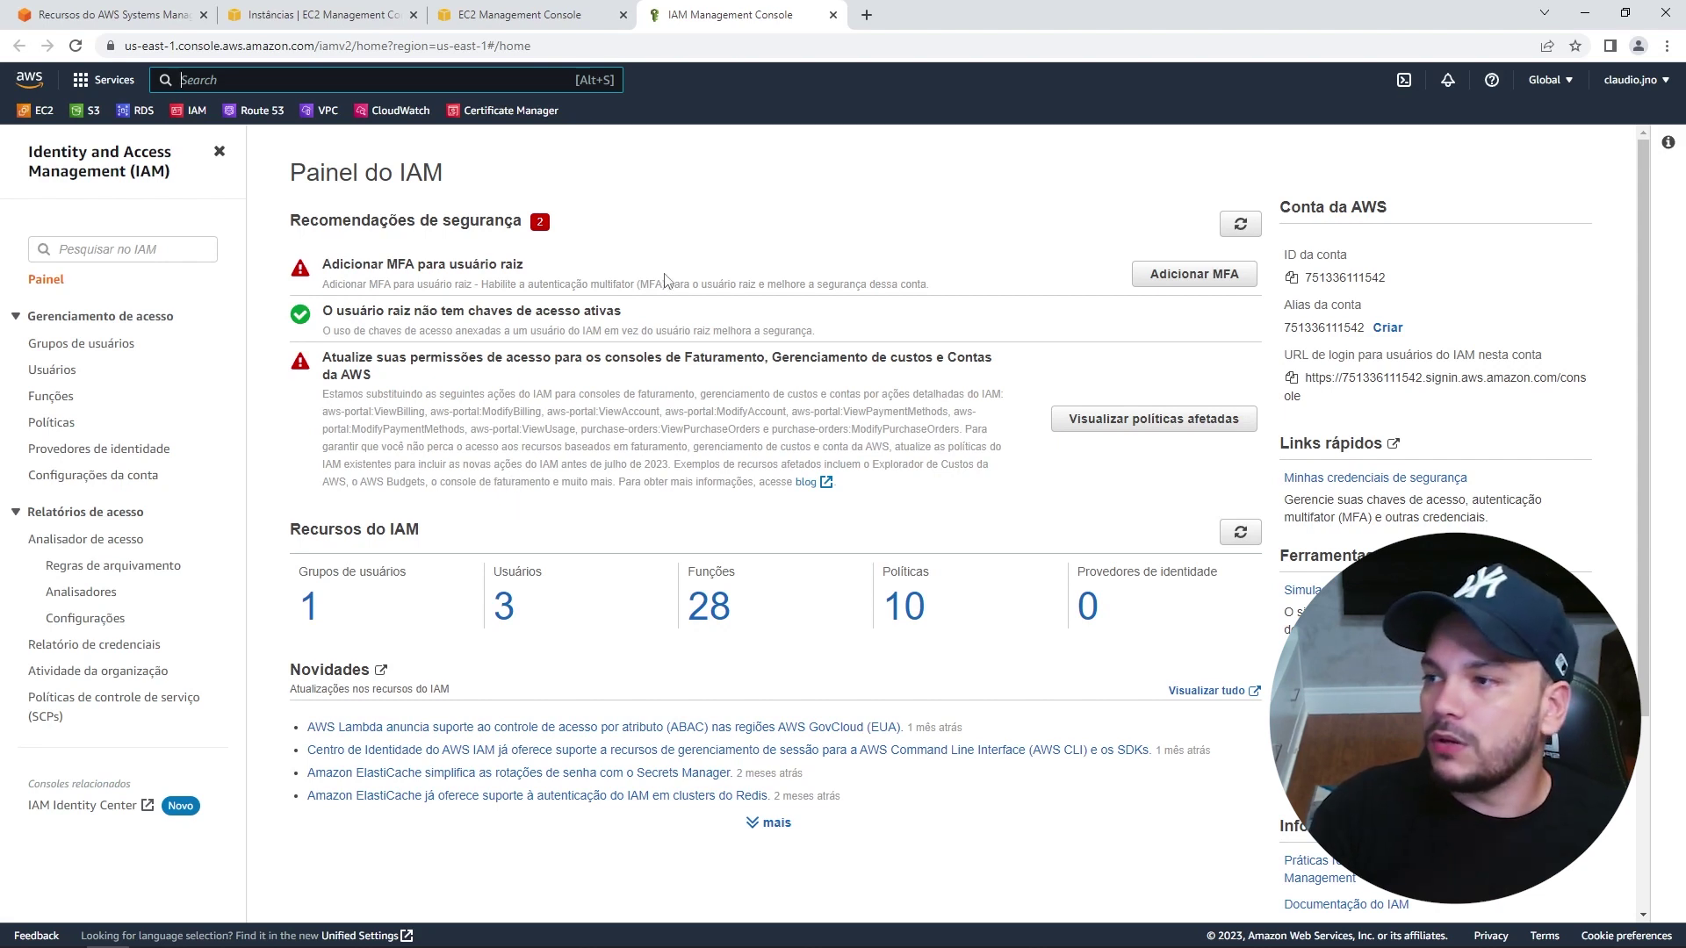
click(53, 399)
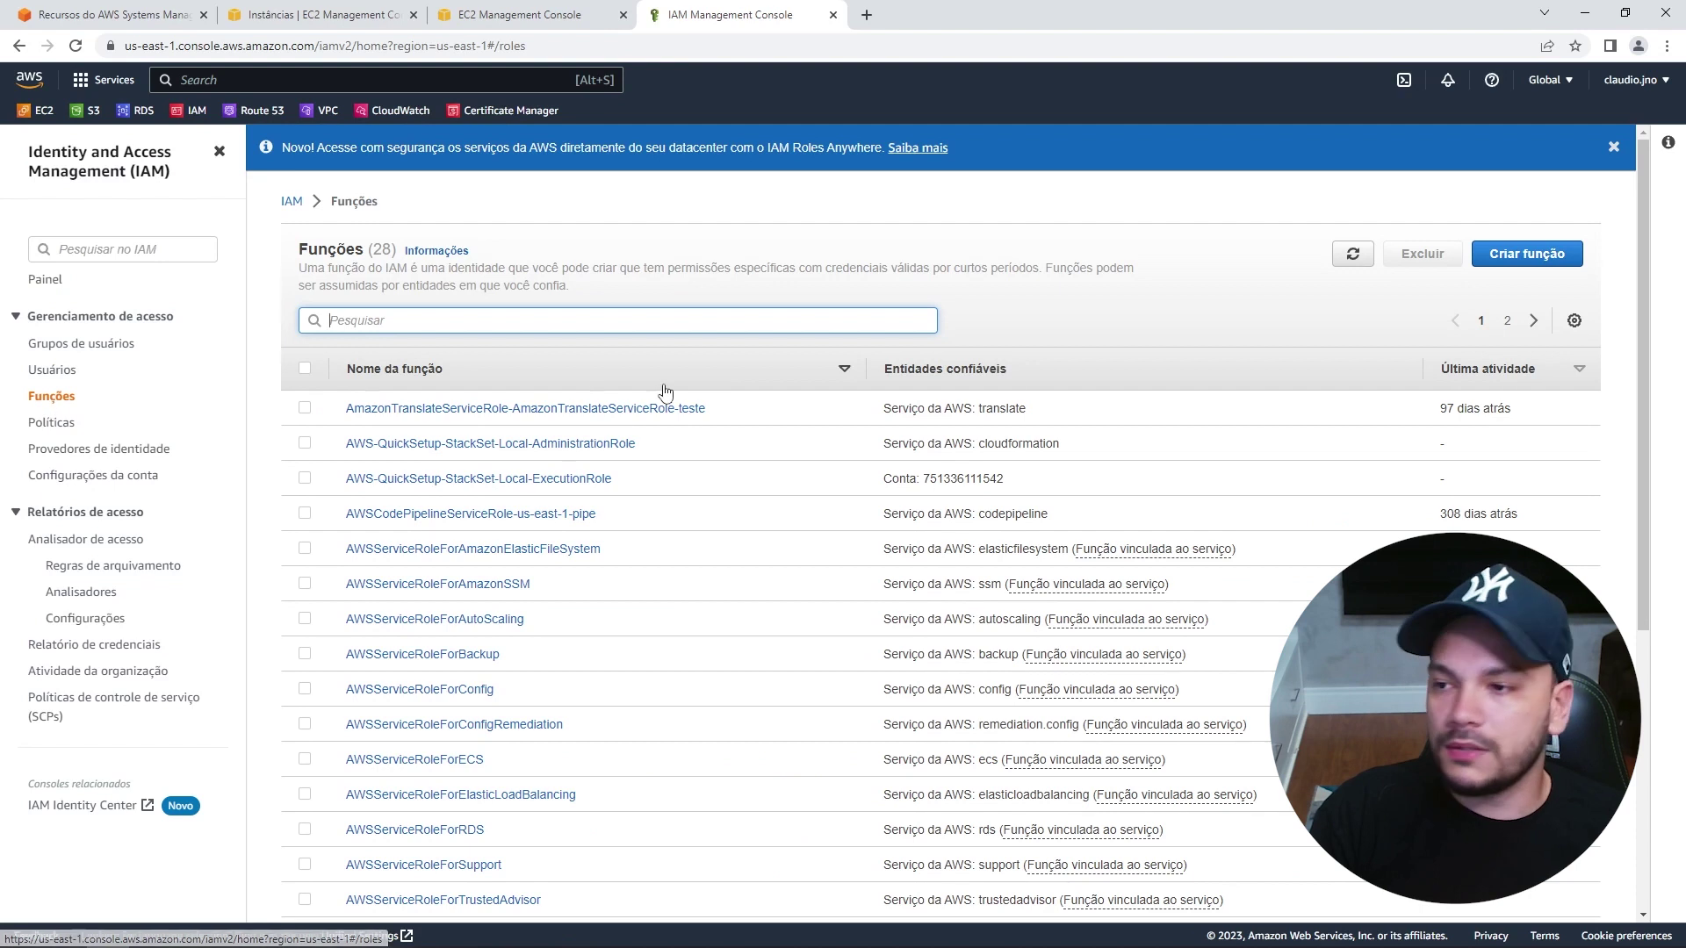
click(1527, 254)
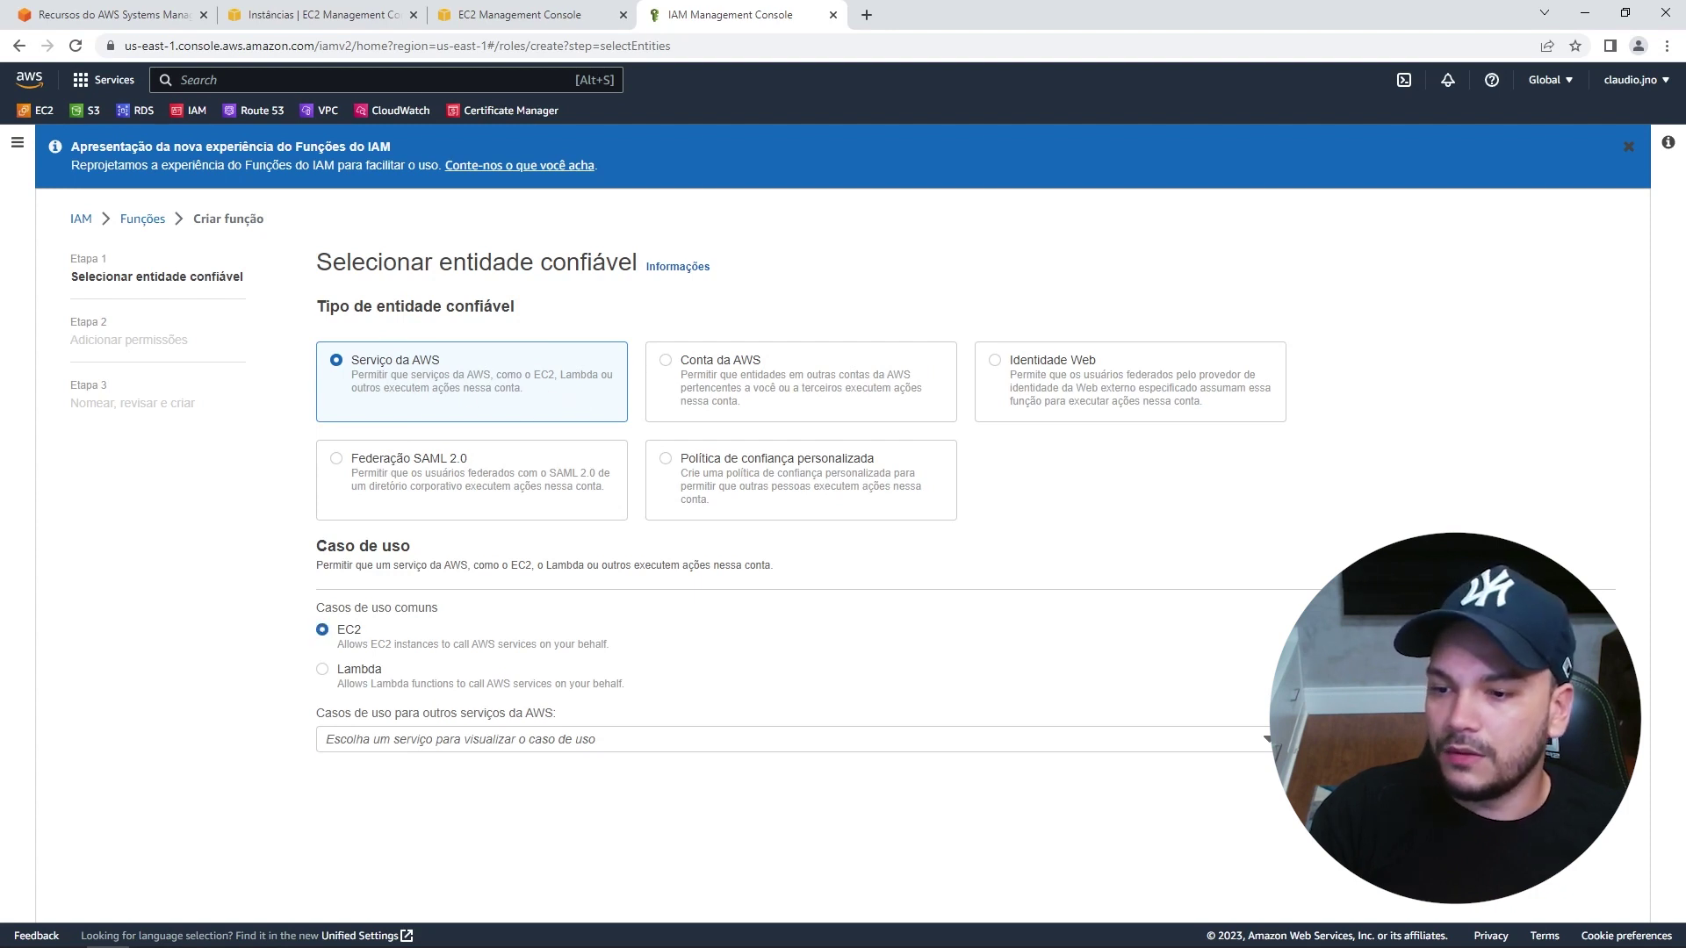
click(1579, 789)
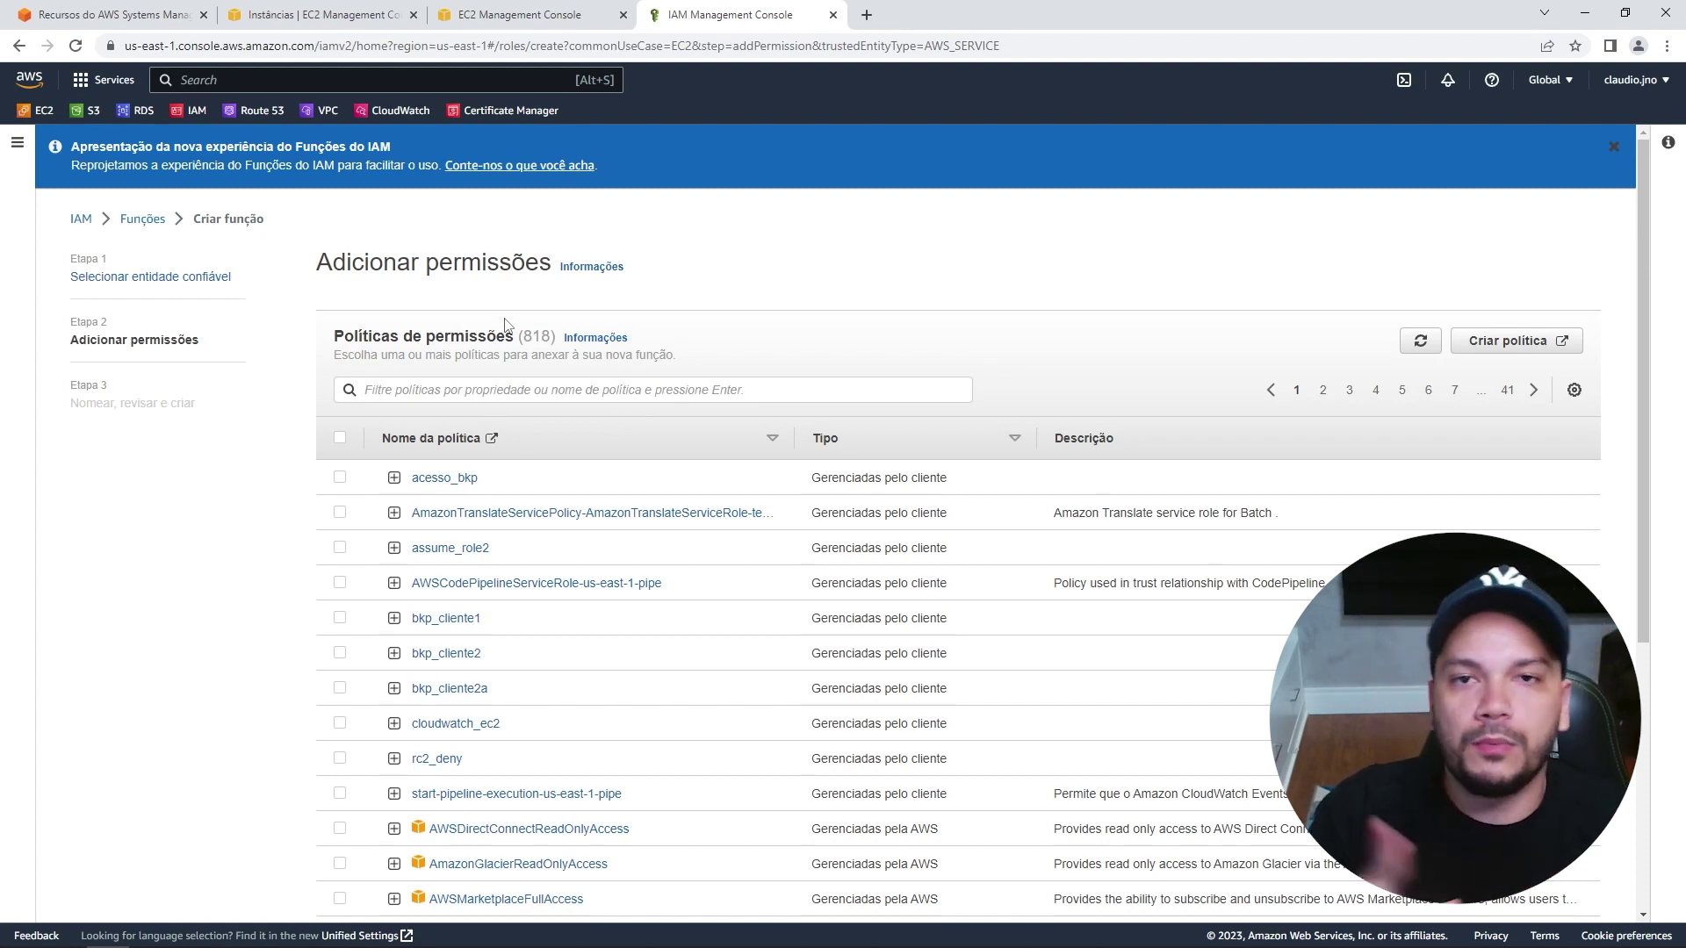
Open the ec2_ssm role of live2 separately and examine its AmazonEC2RoleforSSM permission policy.
click(481, 392)
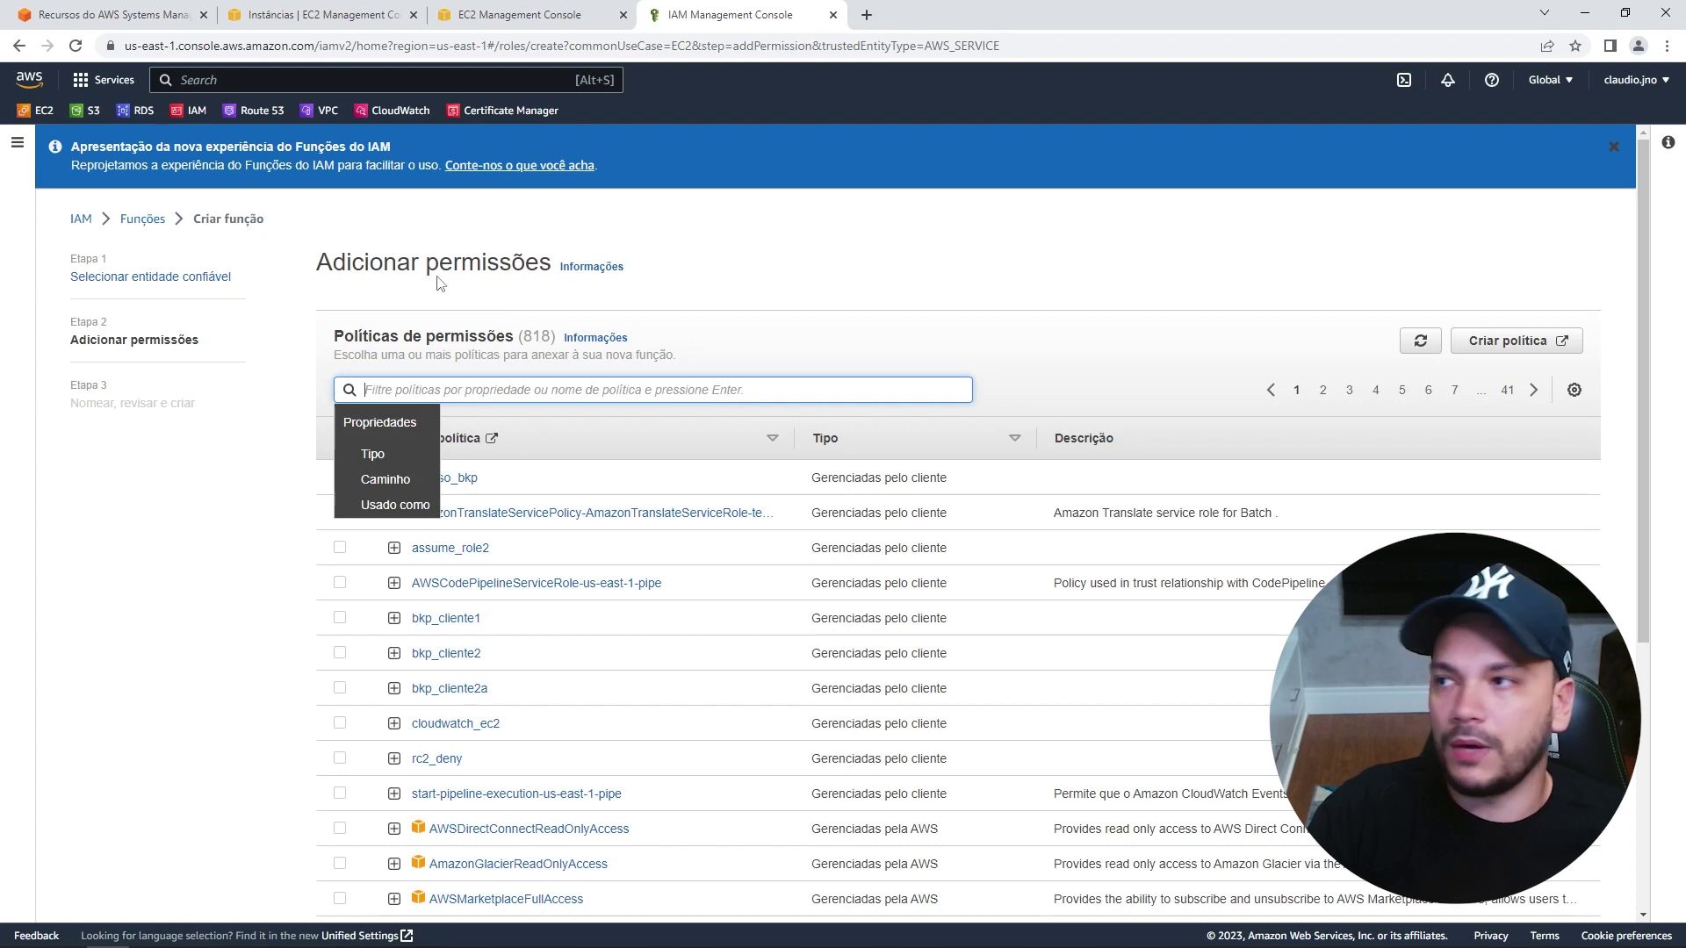
click(321, 15)
click(1152, 420)
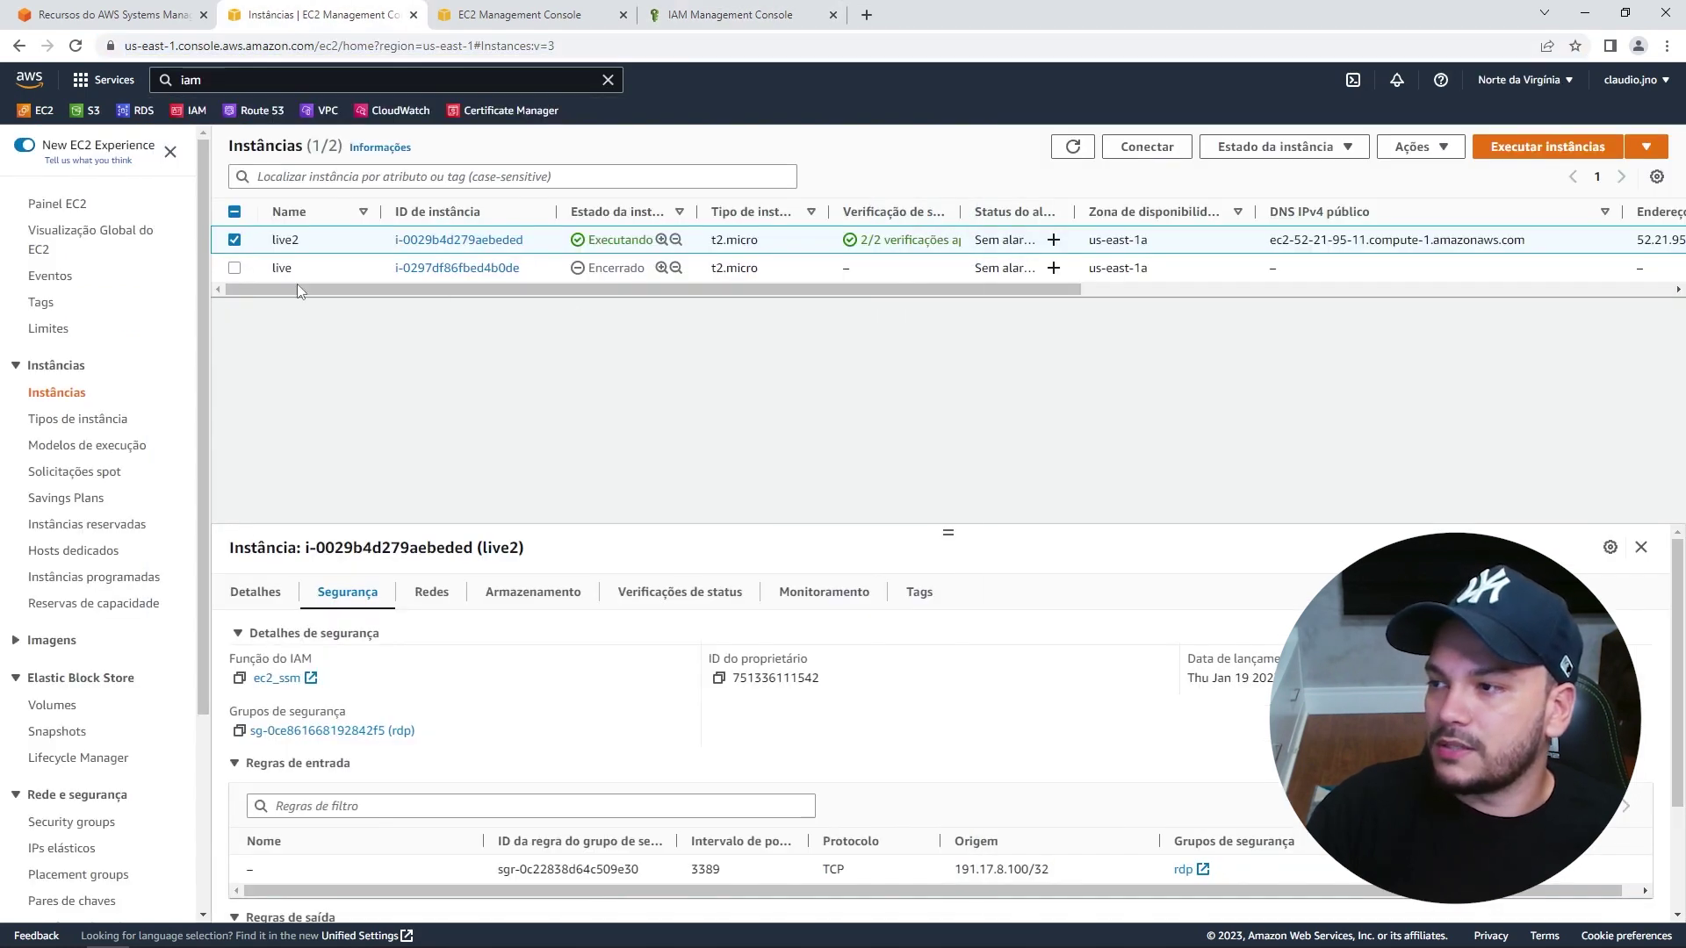
middle_click(282, 678)
click(905, 19)
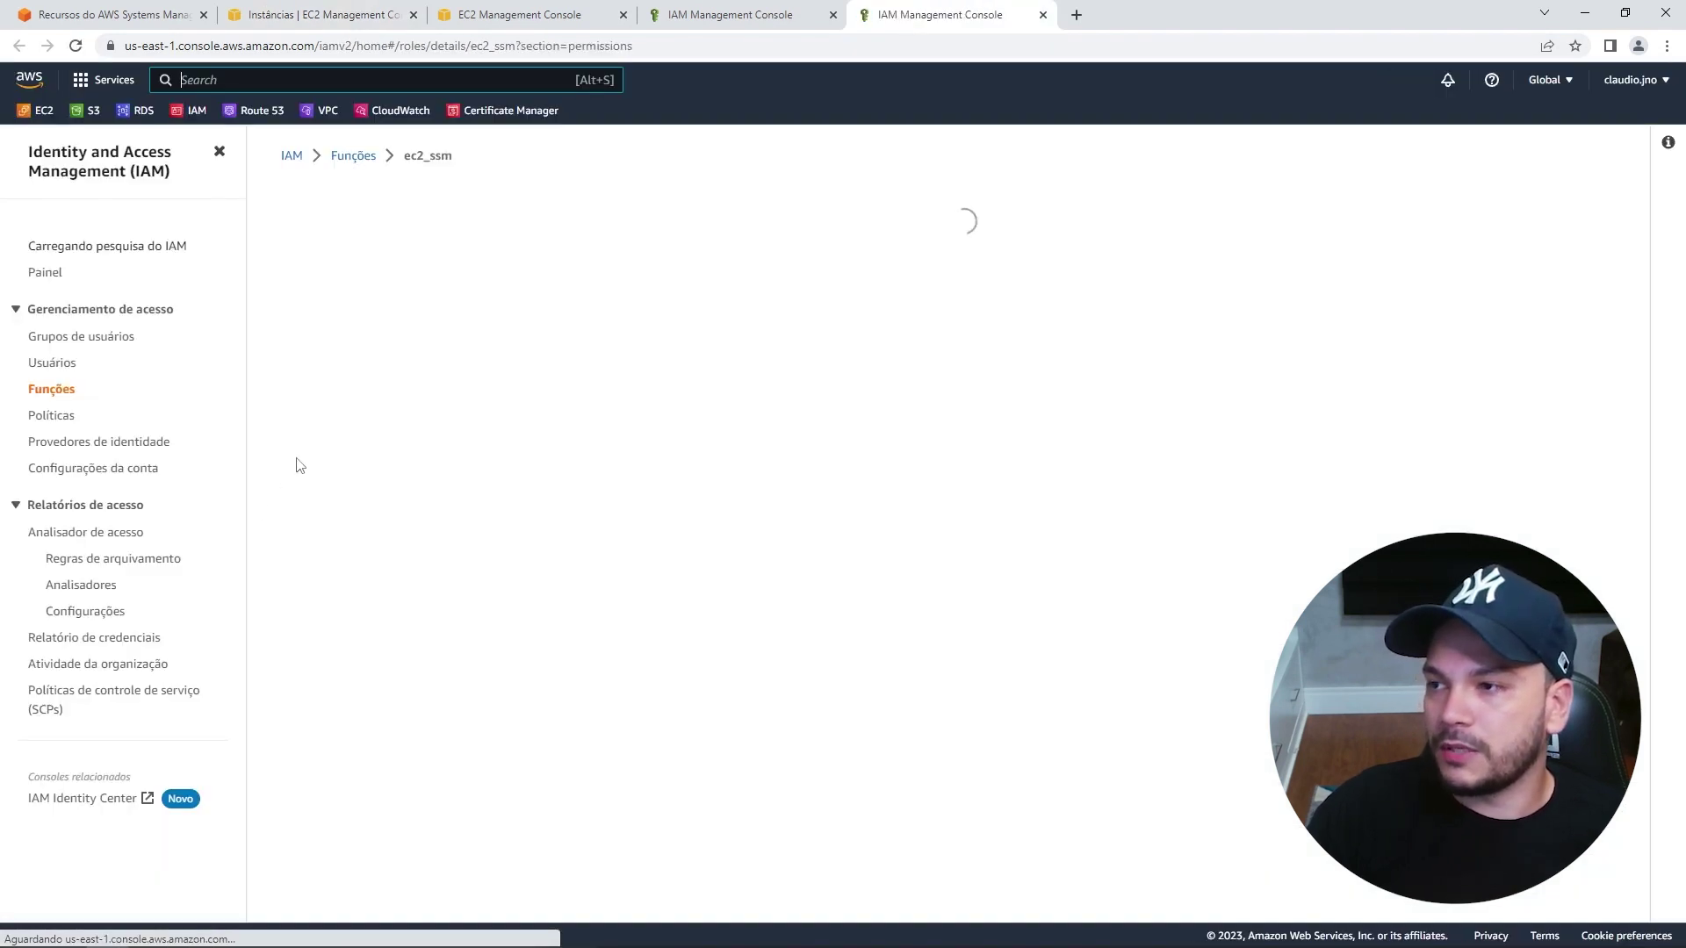
drag(600, 748, 398, 751)
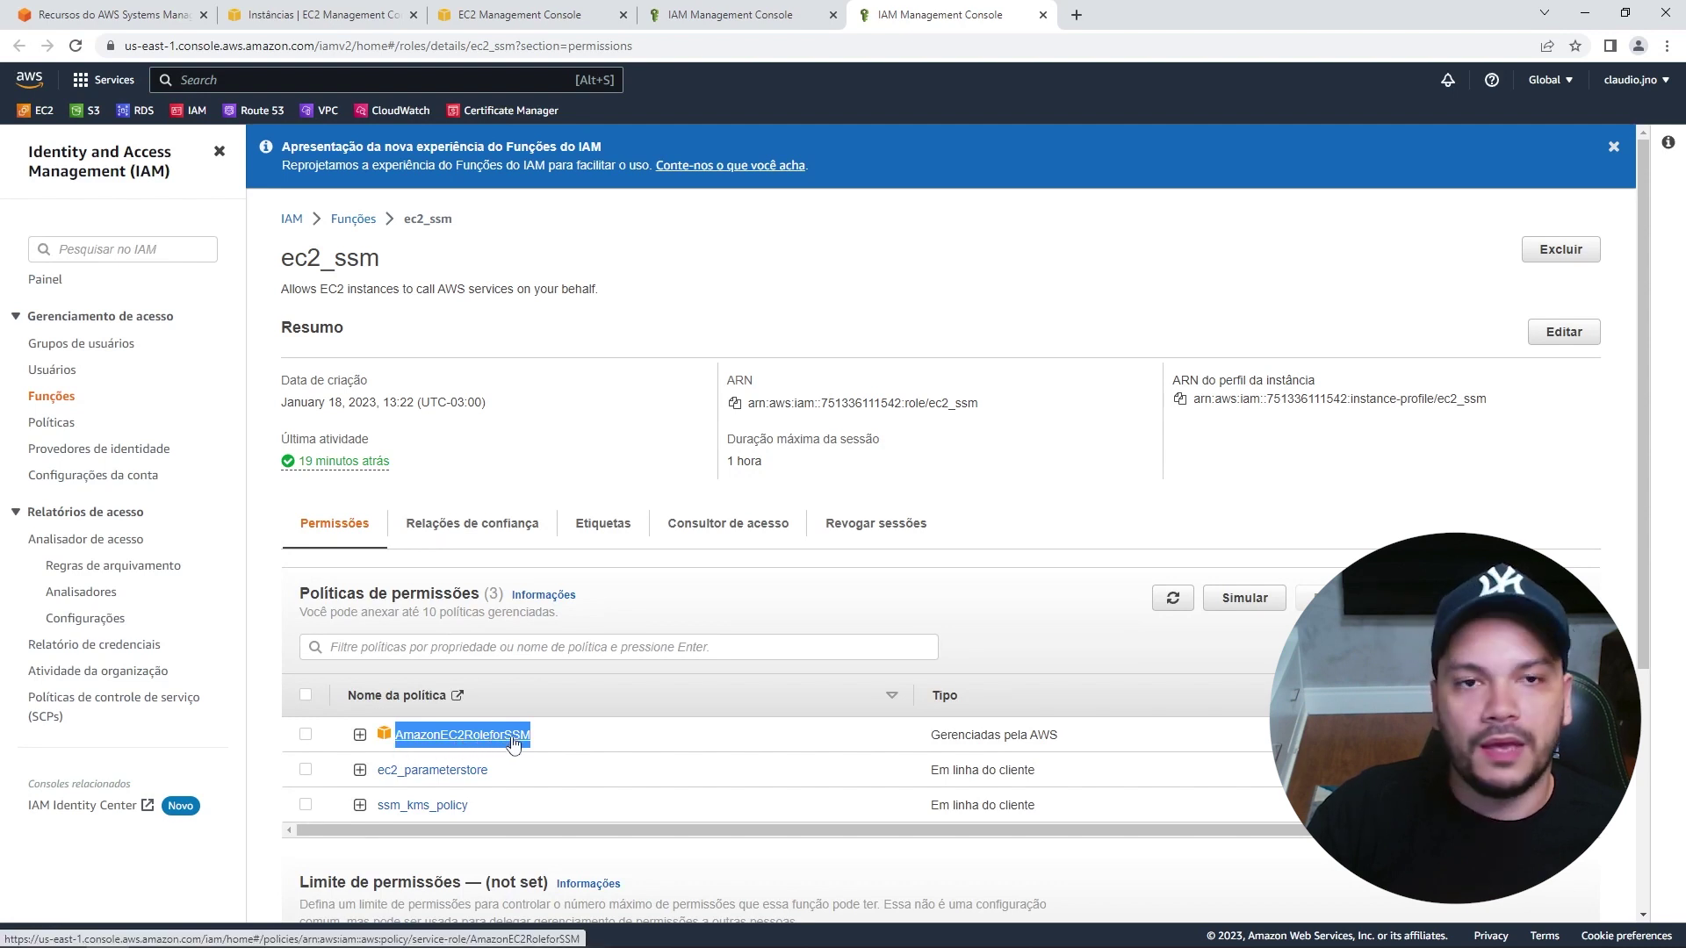
Return to the new role's permissions and filter the policies by ssm.
click(551, 16)
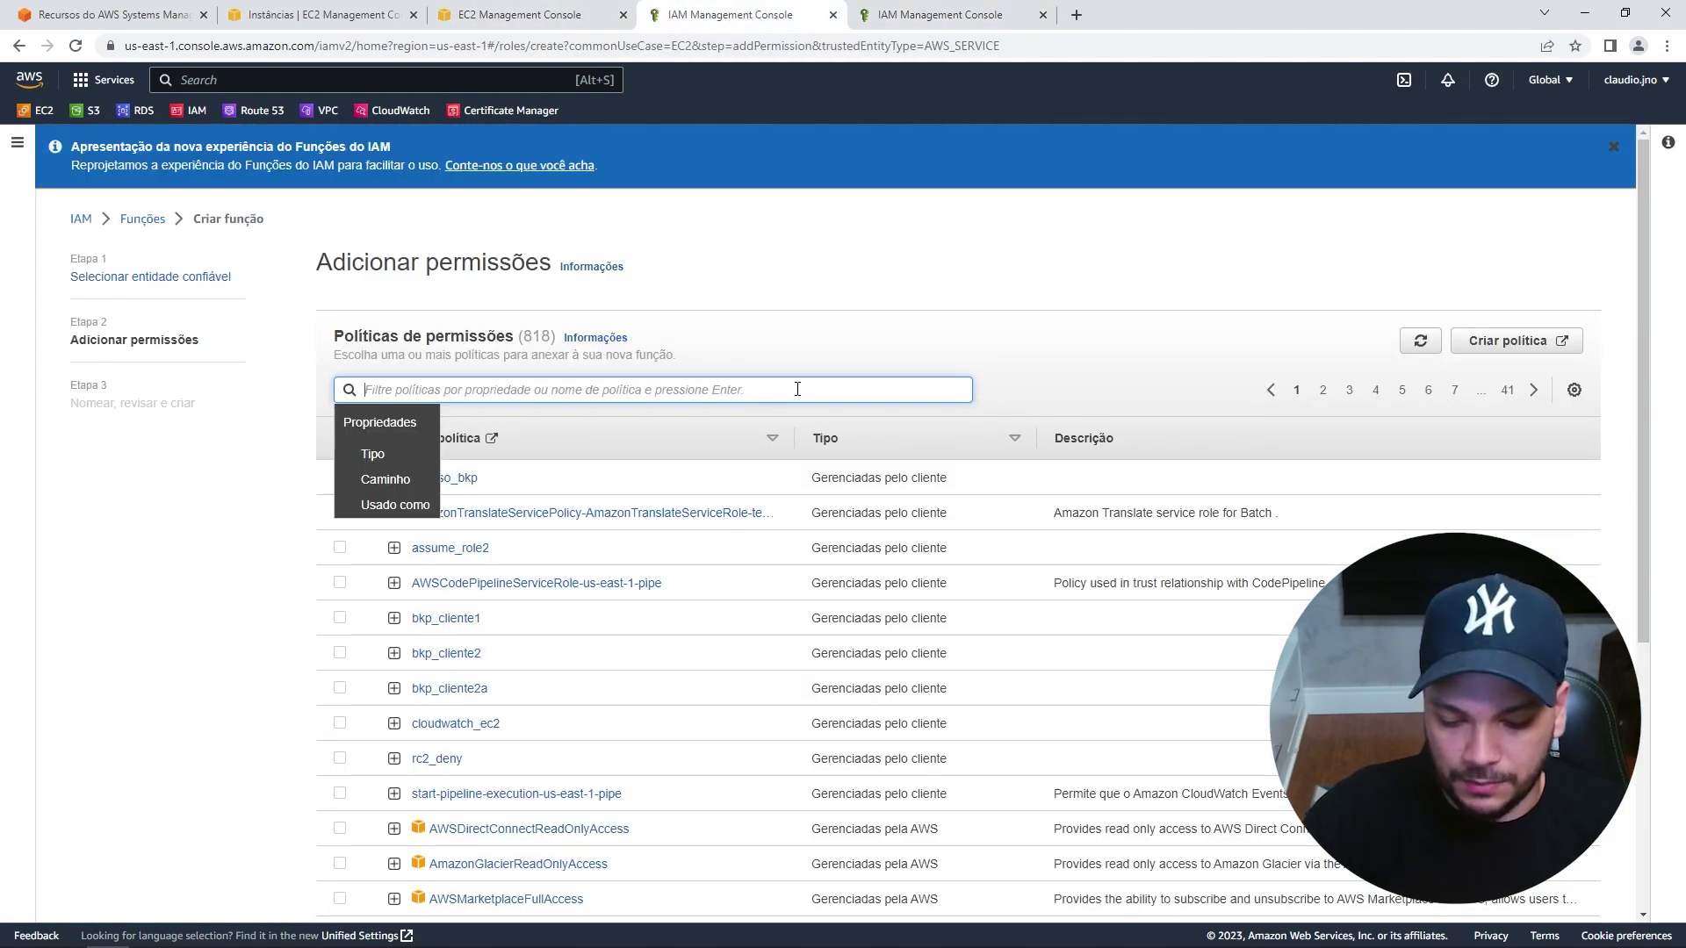
text(sd)
key(BackSpace)
key(BackSpace)
text(ssm)
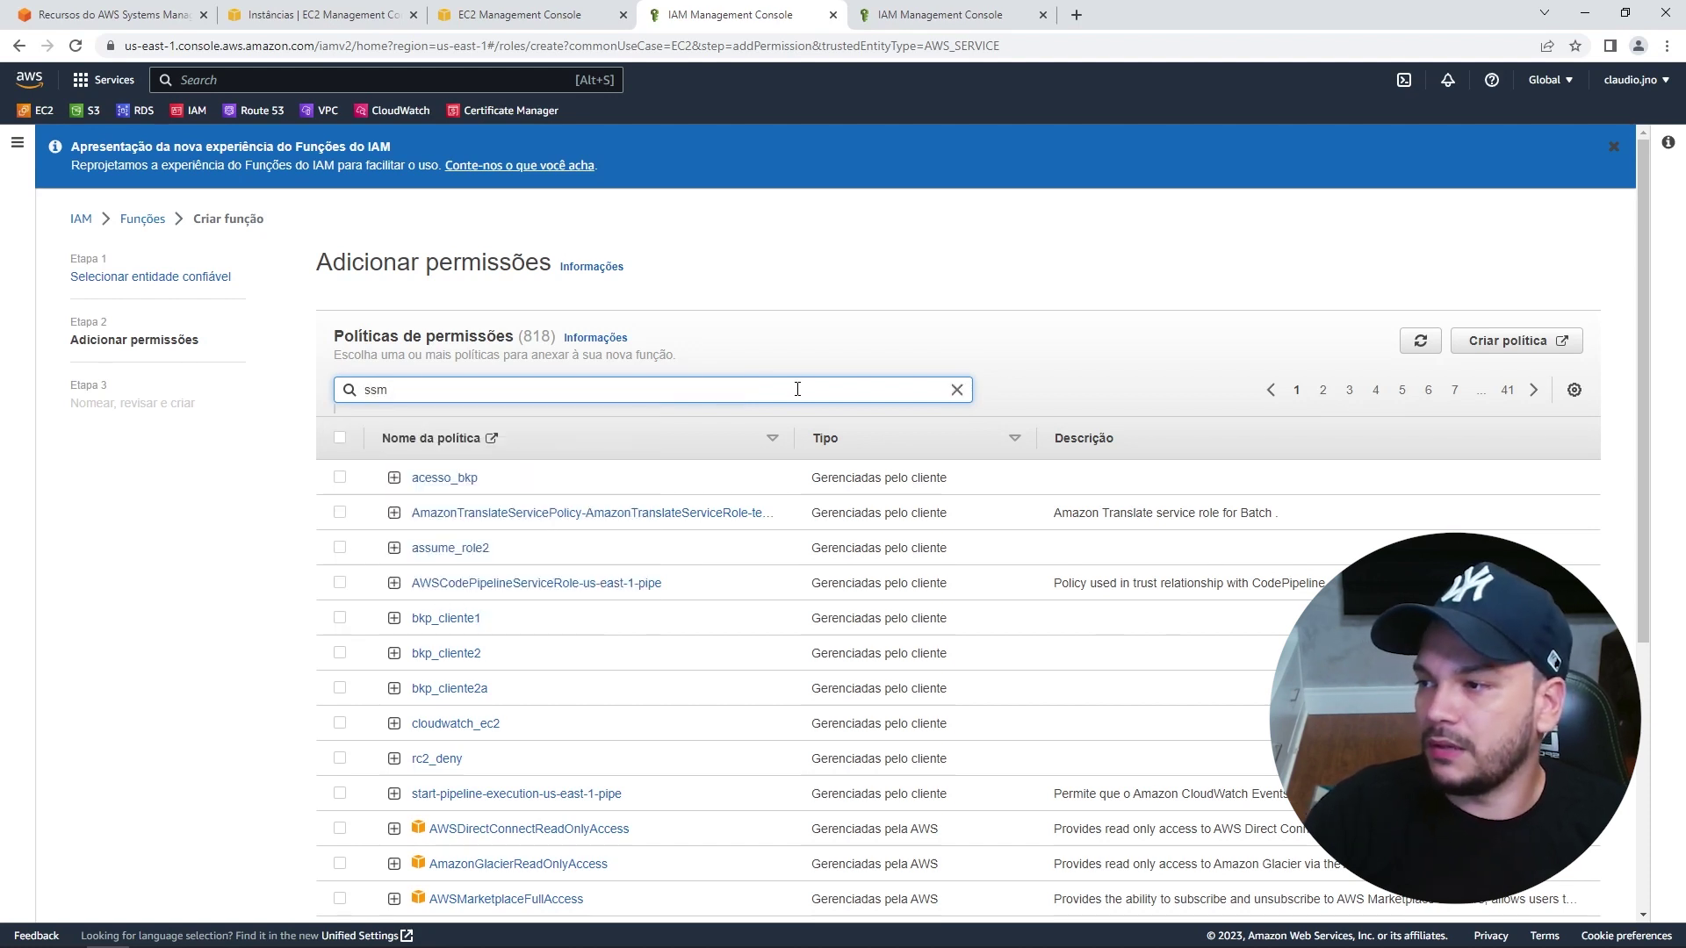
key(Return)
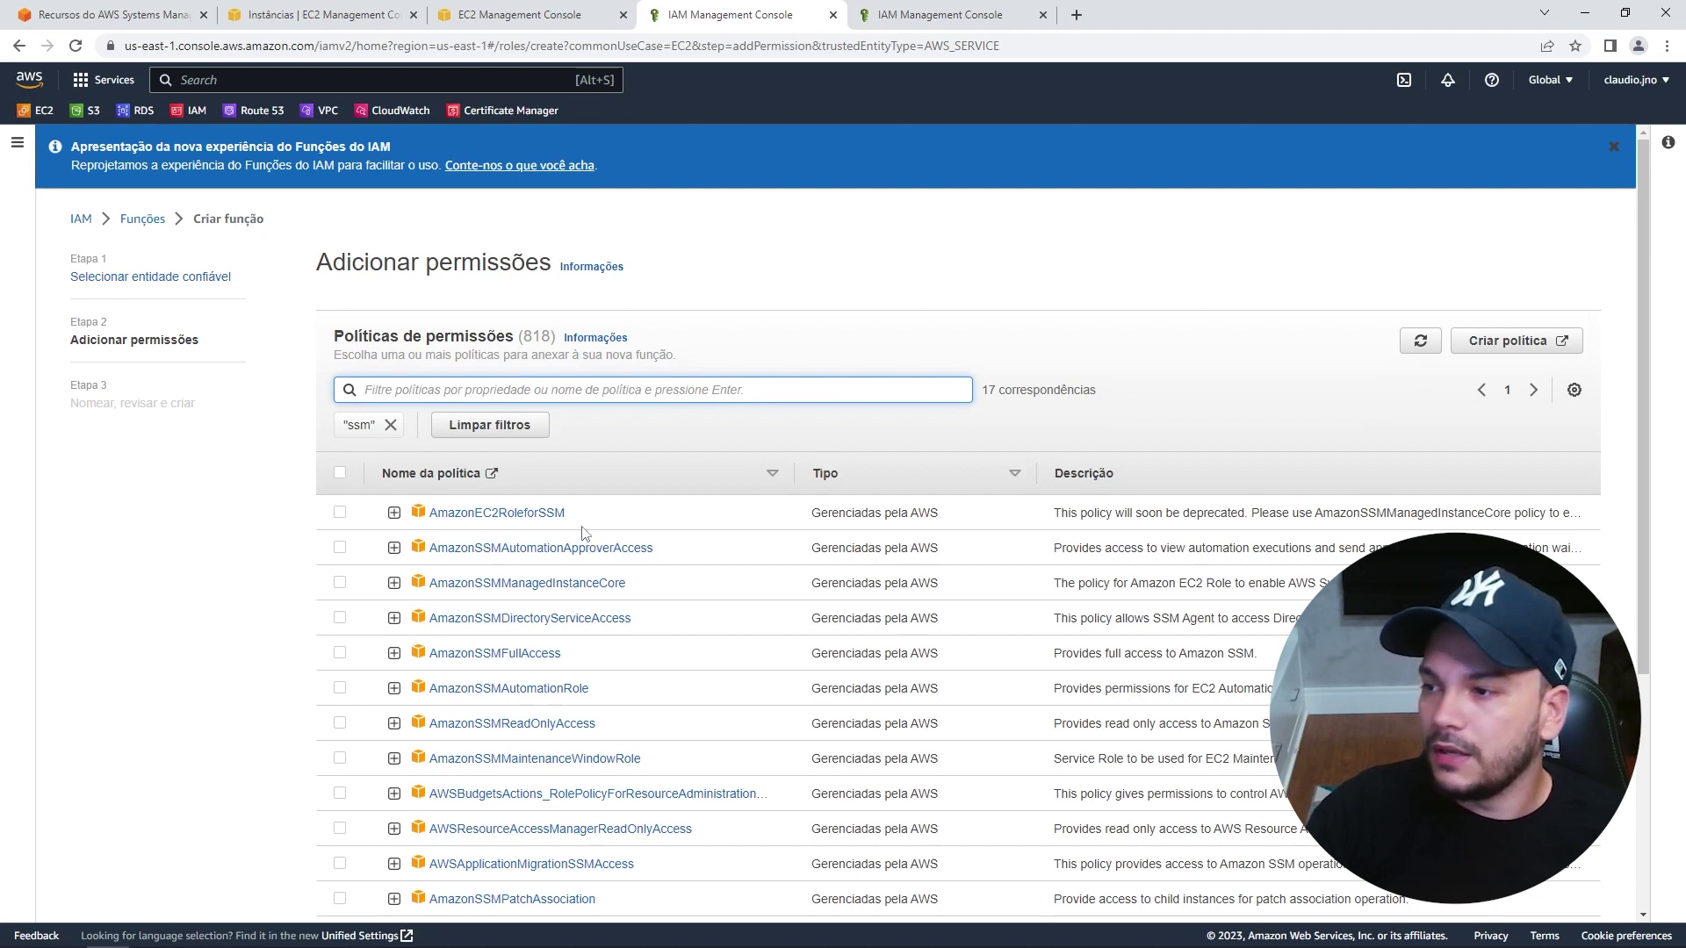
Expand the AmazonEC2RoleforSSM policy and examine the actions it allows.
drag(573, 516, 428, 516)
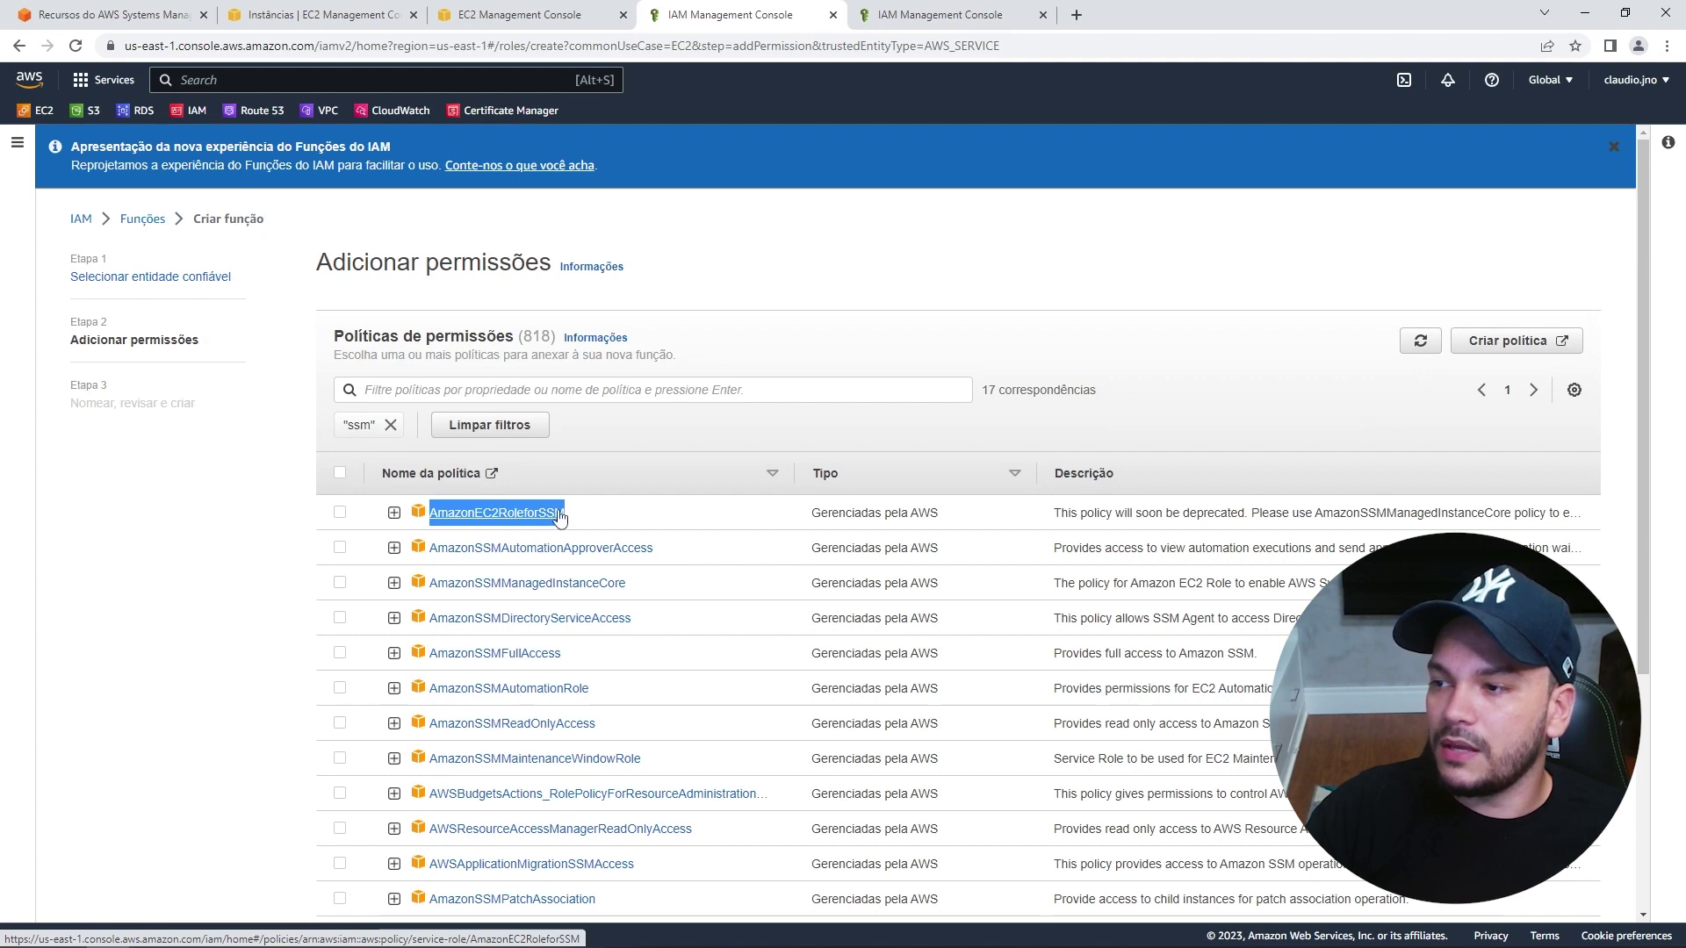
click(393, 512)
scroll(585, 679, down, 3)
scroll(586, 679, up, 1)
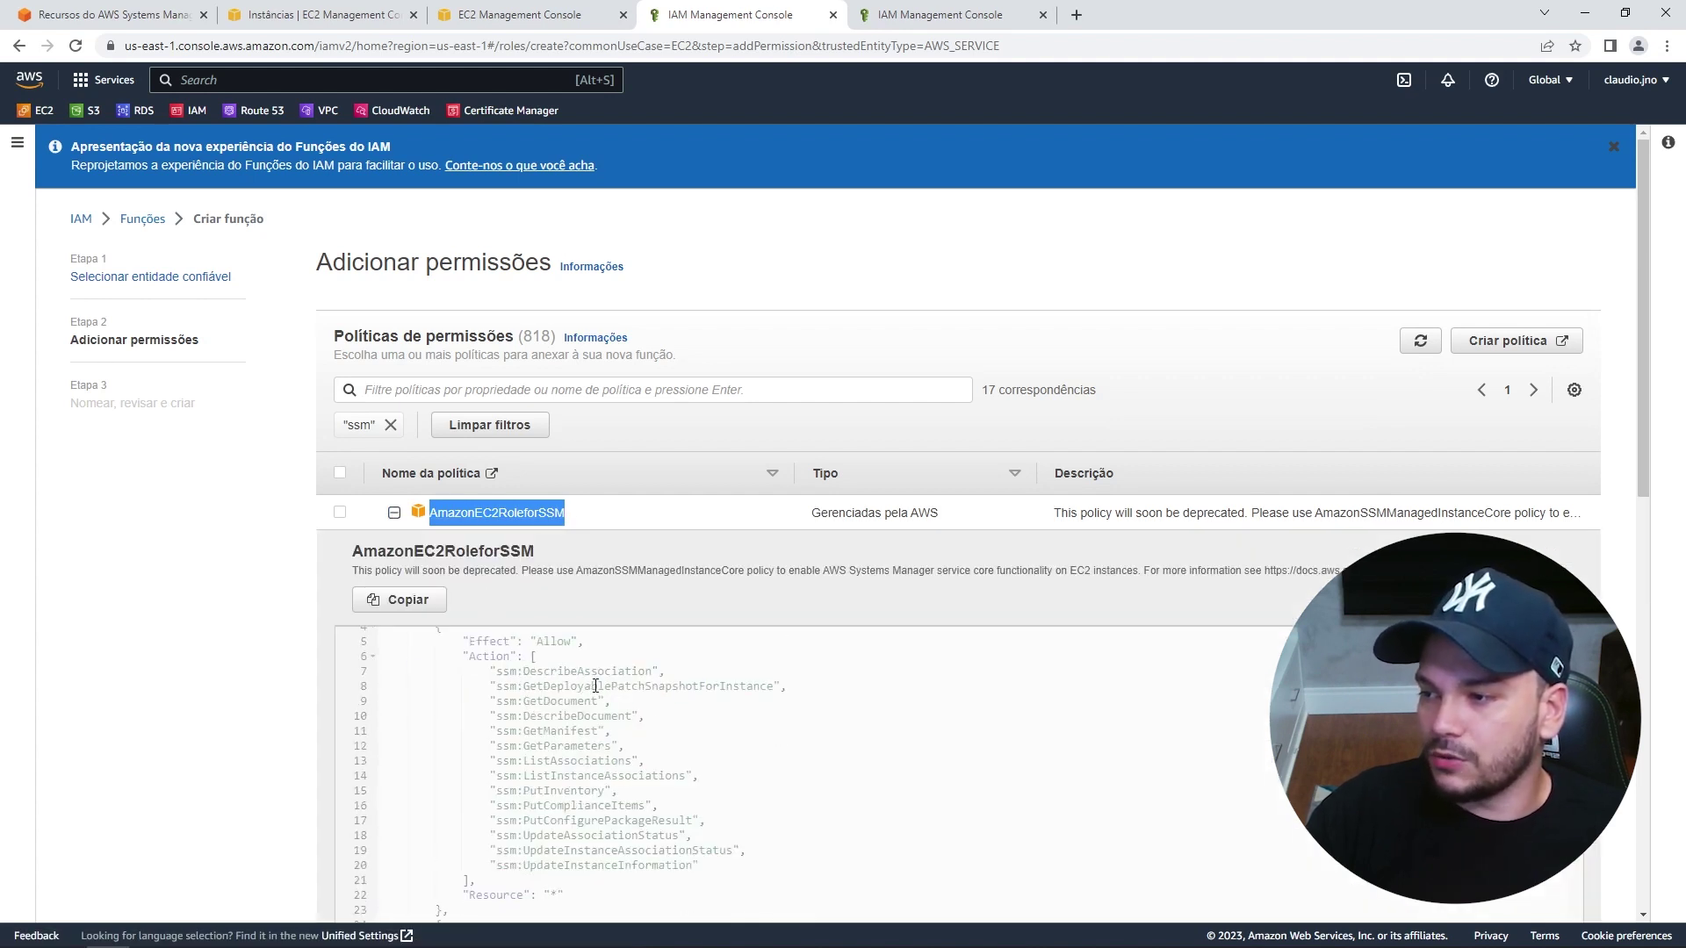
drag(497, 671, 700, 865)
scroll(525, 726, down, 6)
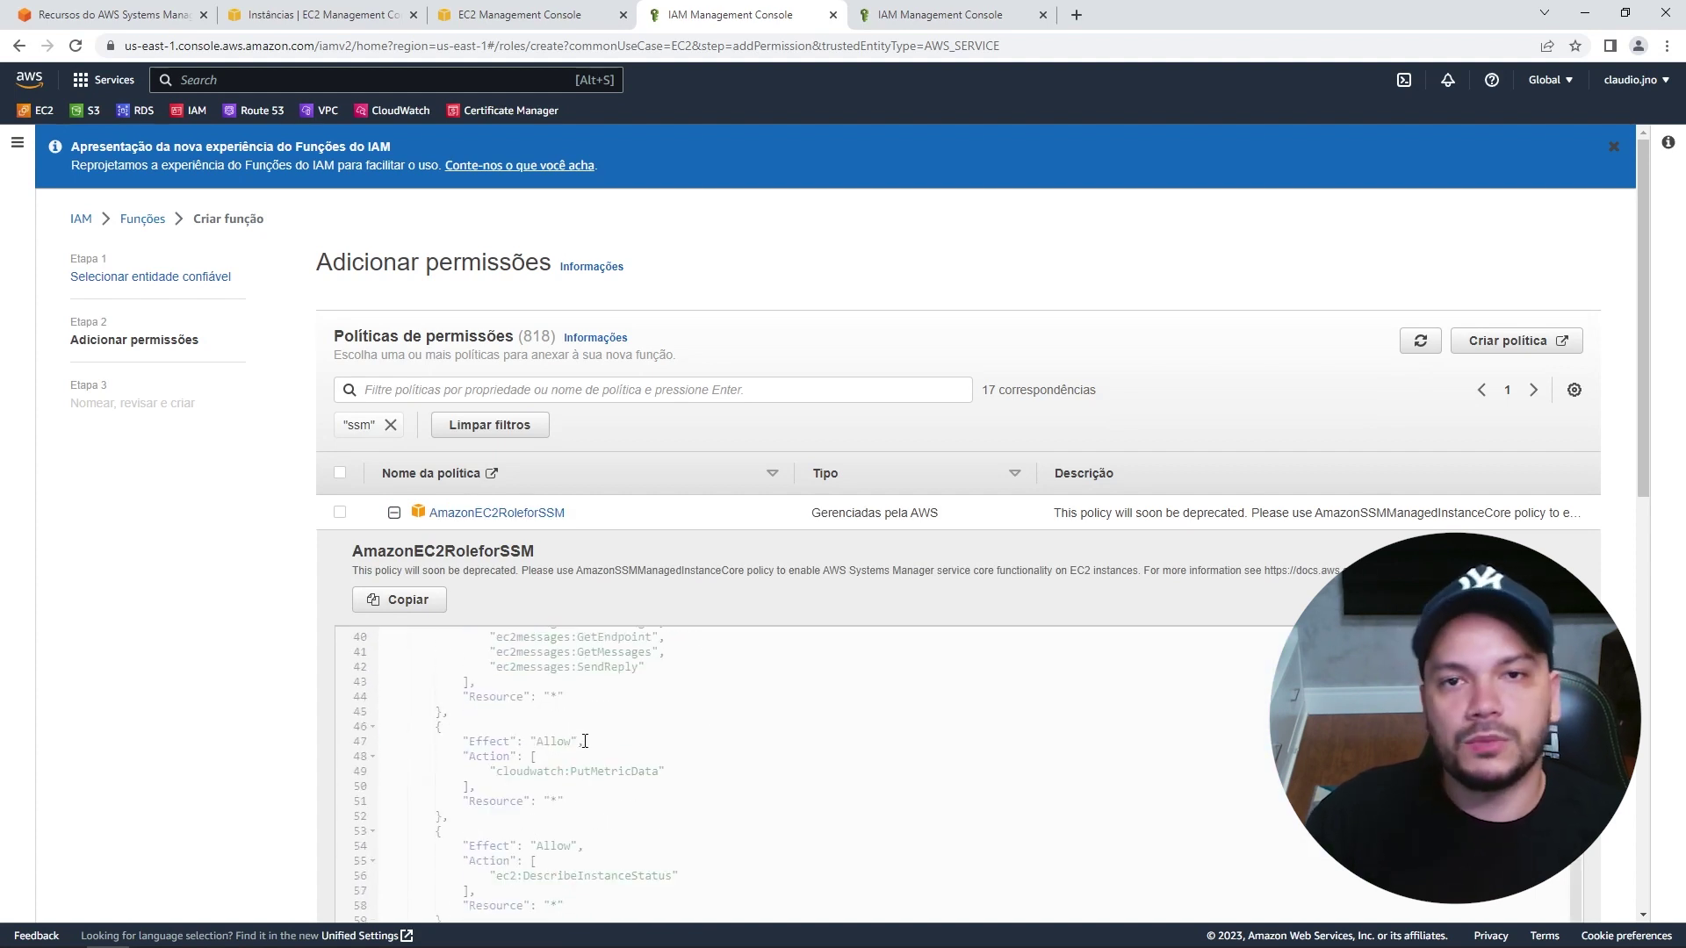
Select the AmazonEC2RoleforSSM policy for the new role and continue to naming and review.
click(340, 512)
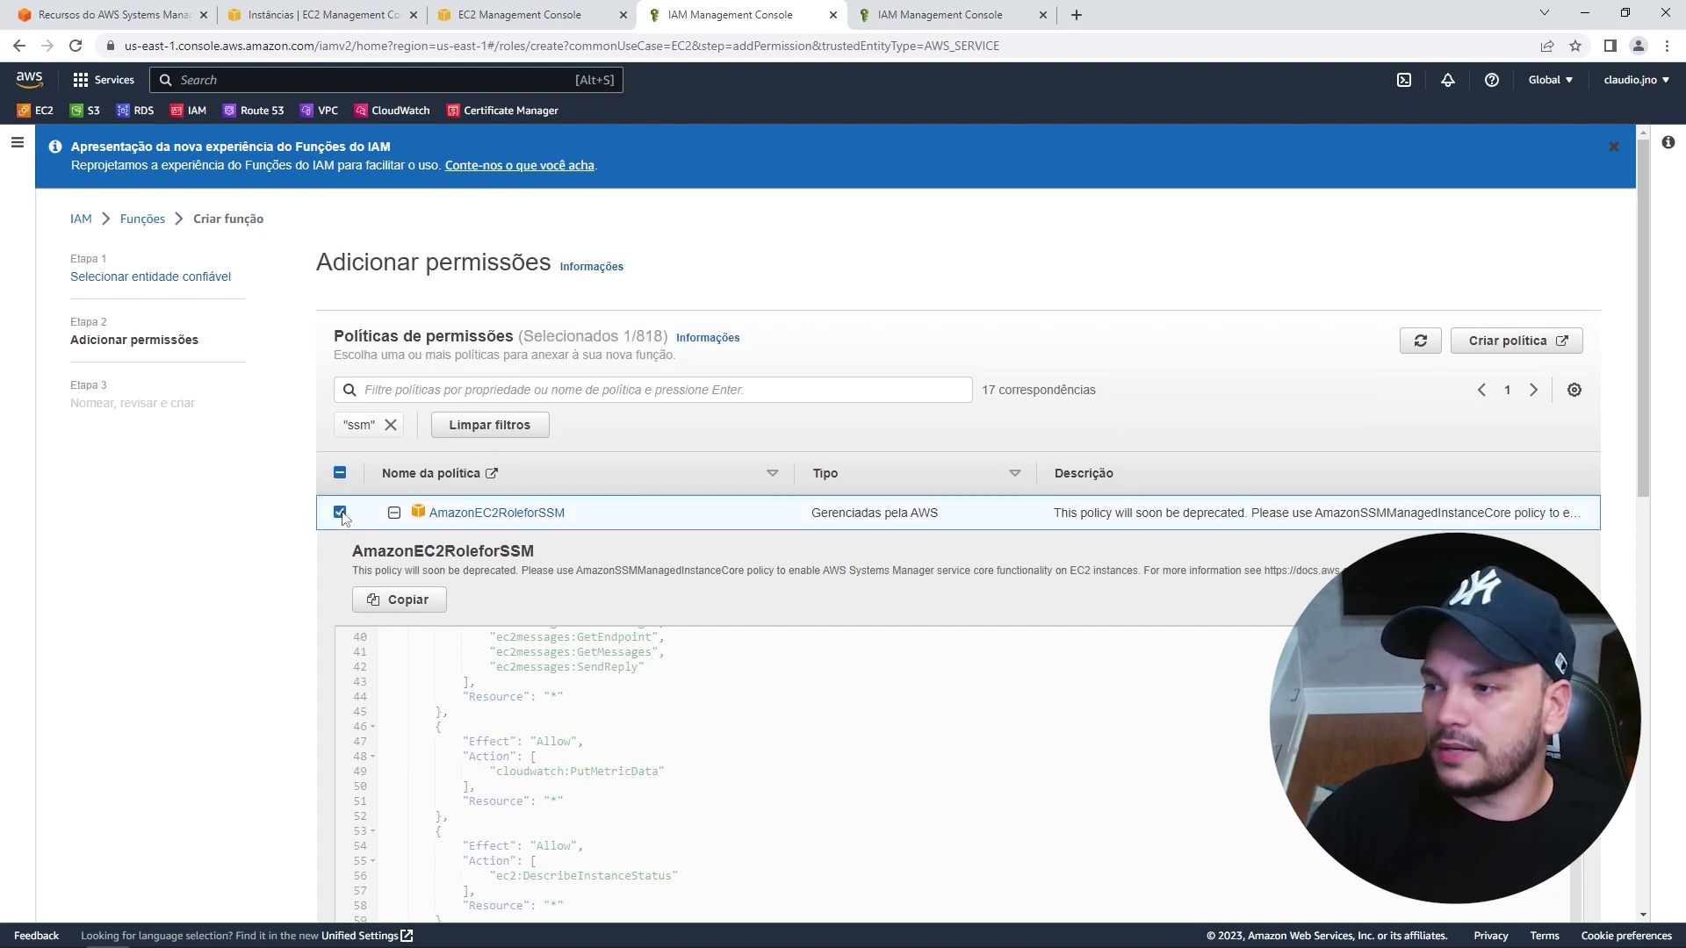
scroll(1035, 681, down, 4)
scroll(1635, 777, down, 1)
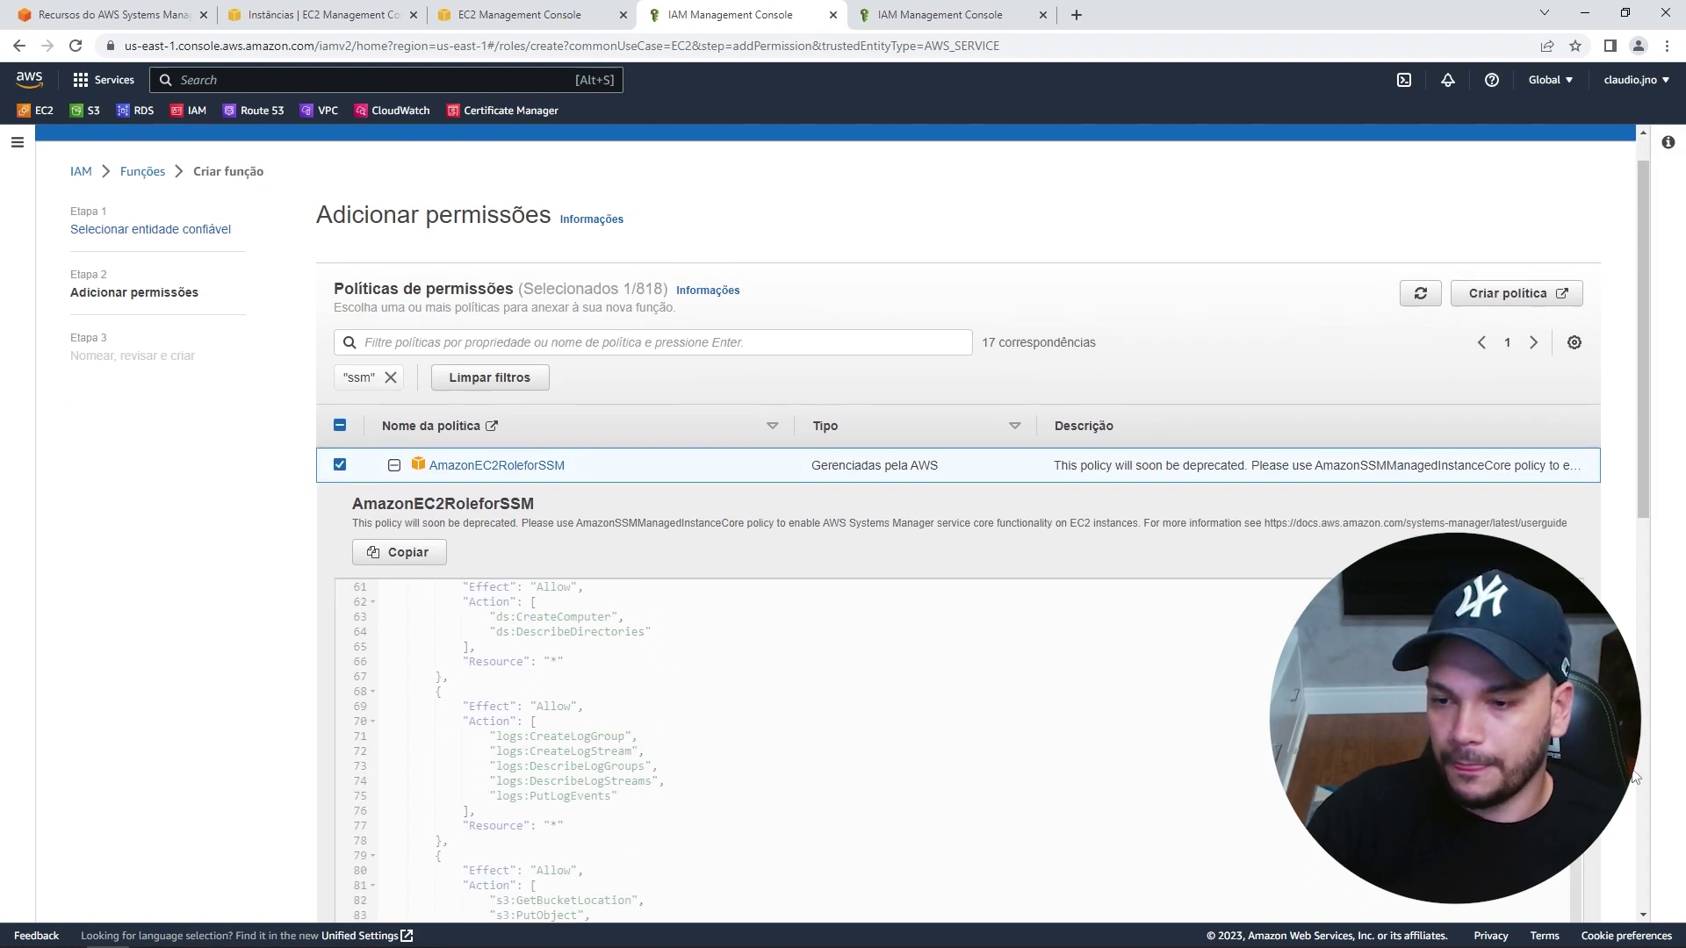
scroll(1635, 777, down, 10)
click(1556, 892)
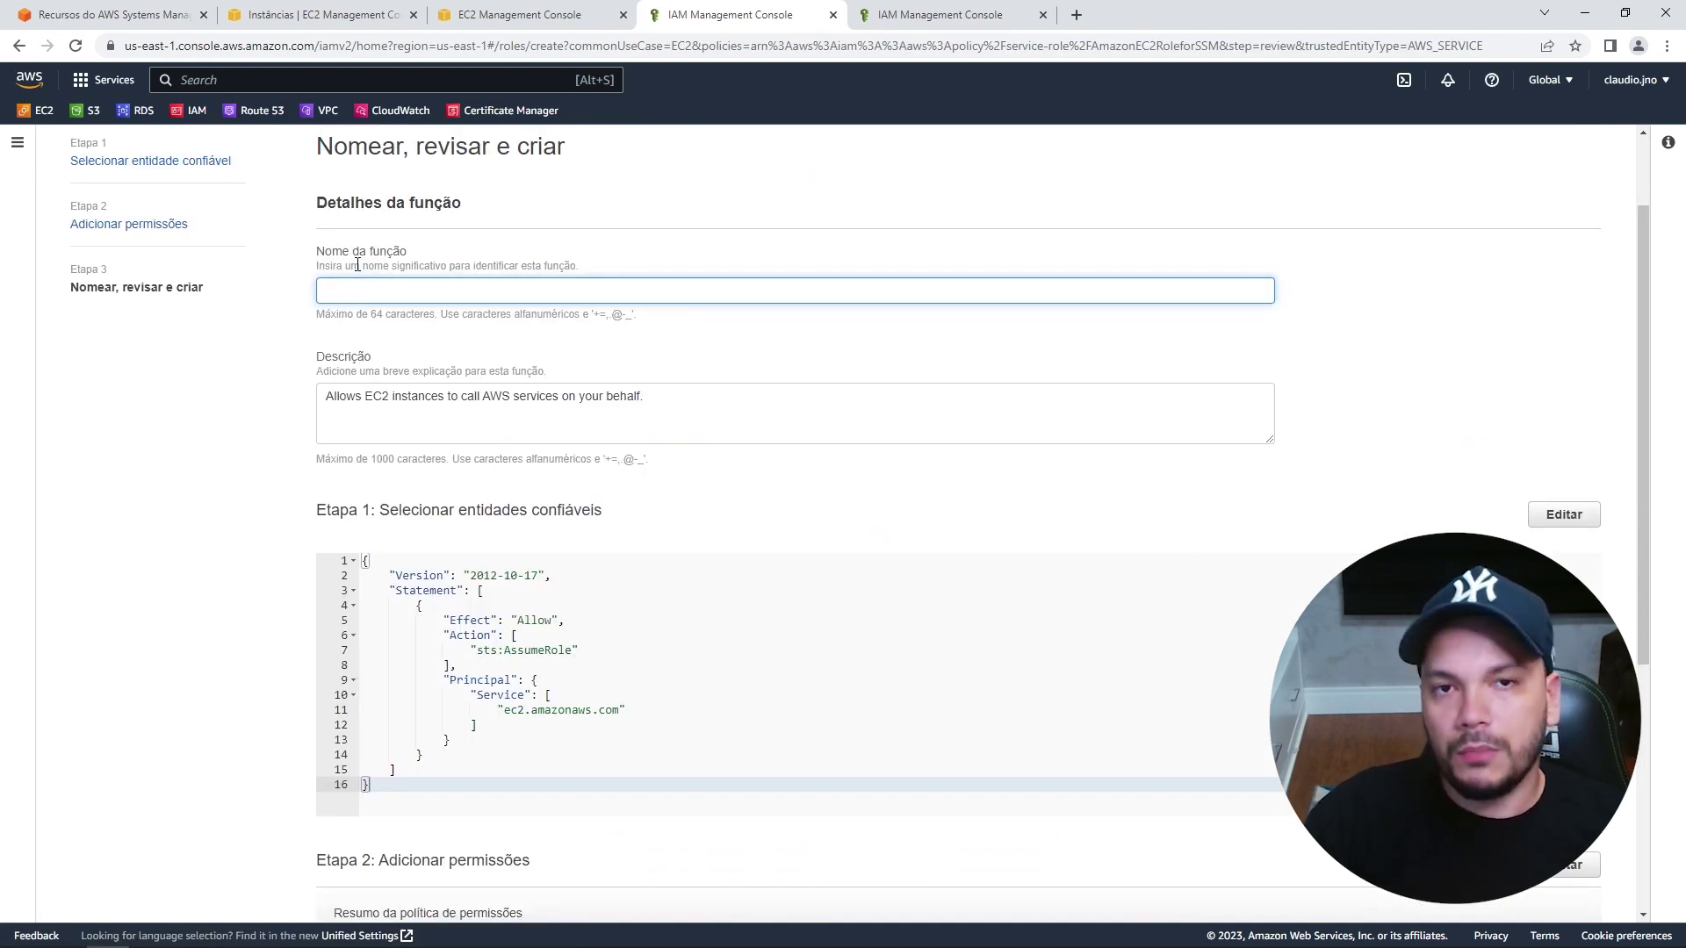
Name the role EC2_SSM_live, review its trusted entity and permissions, and create it.
text(EC2)
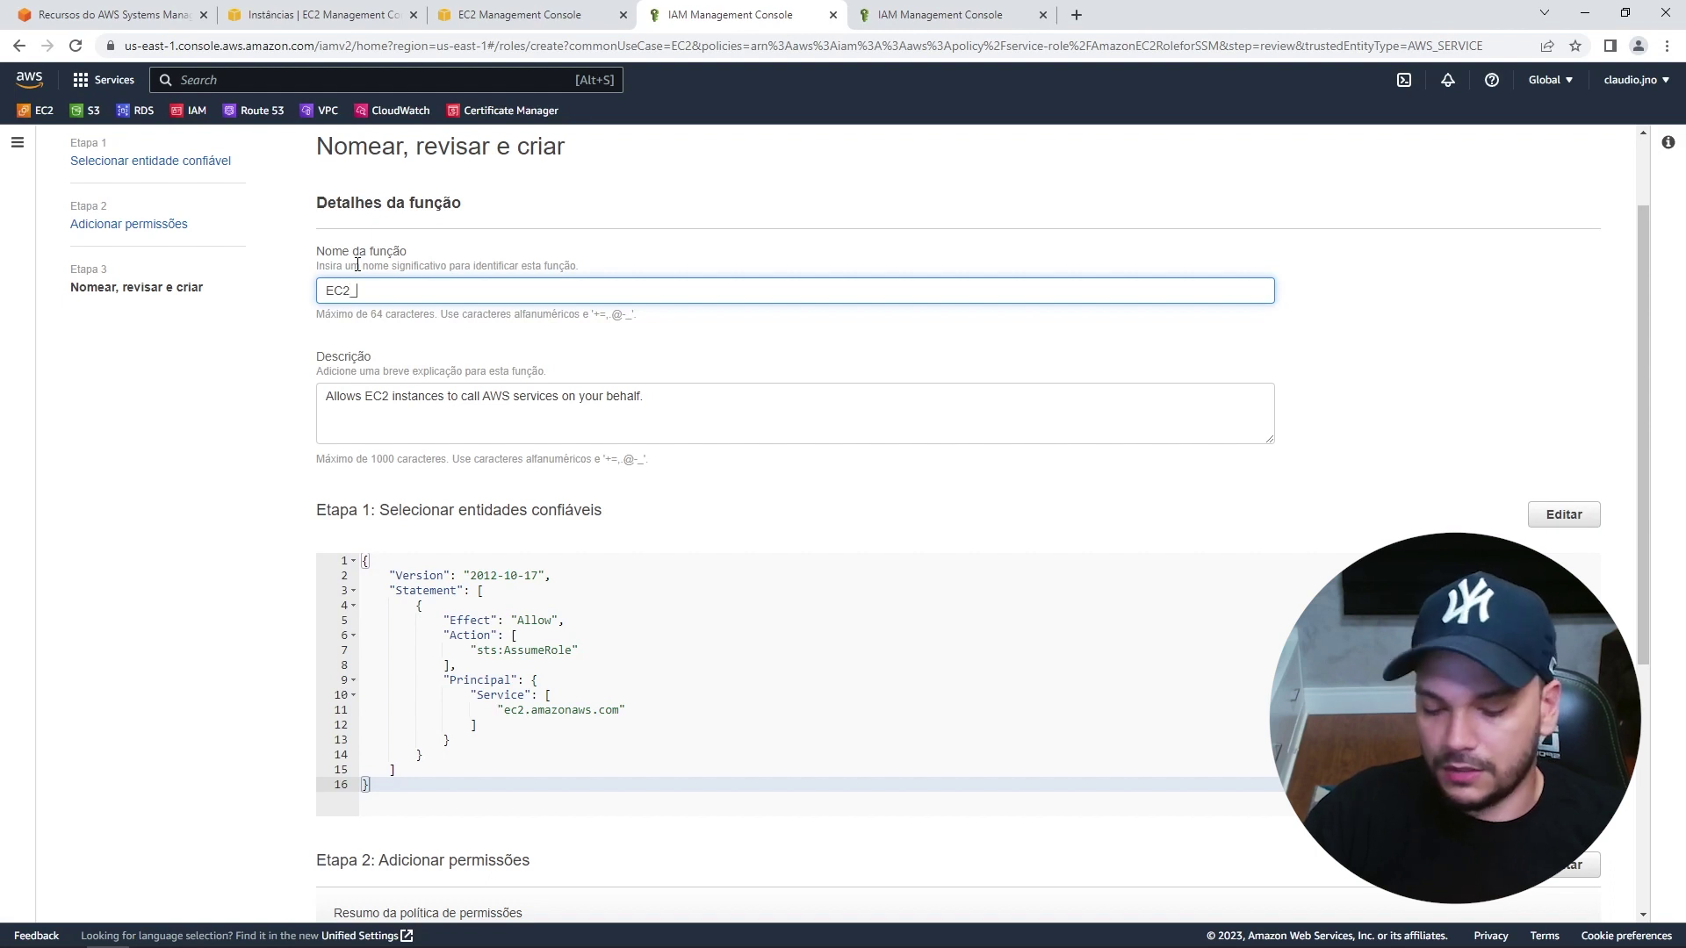
text(_SSM_live)
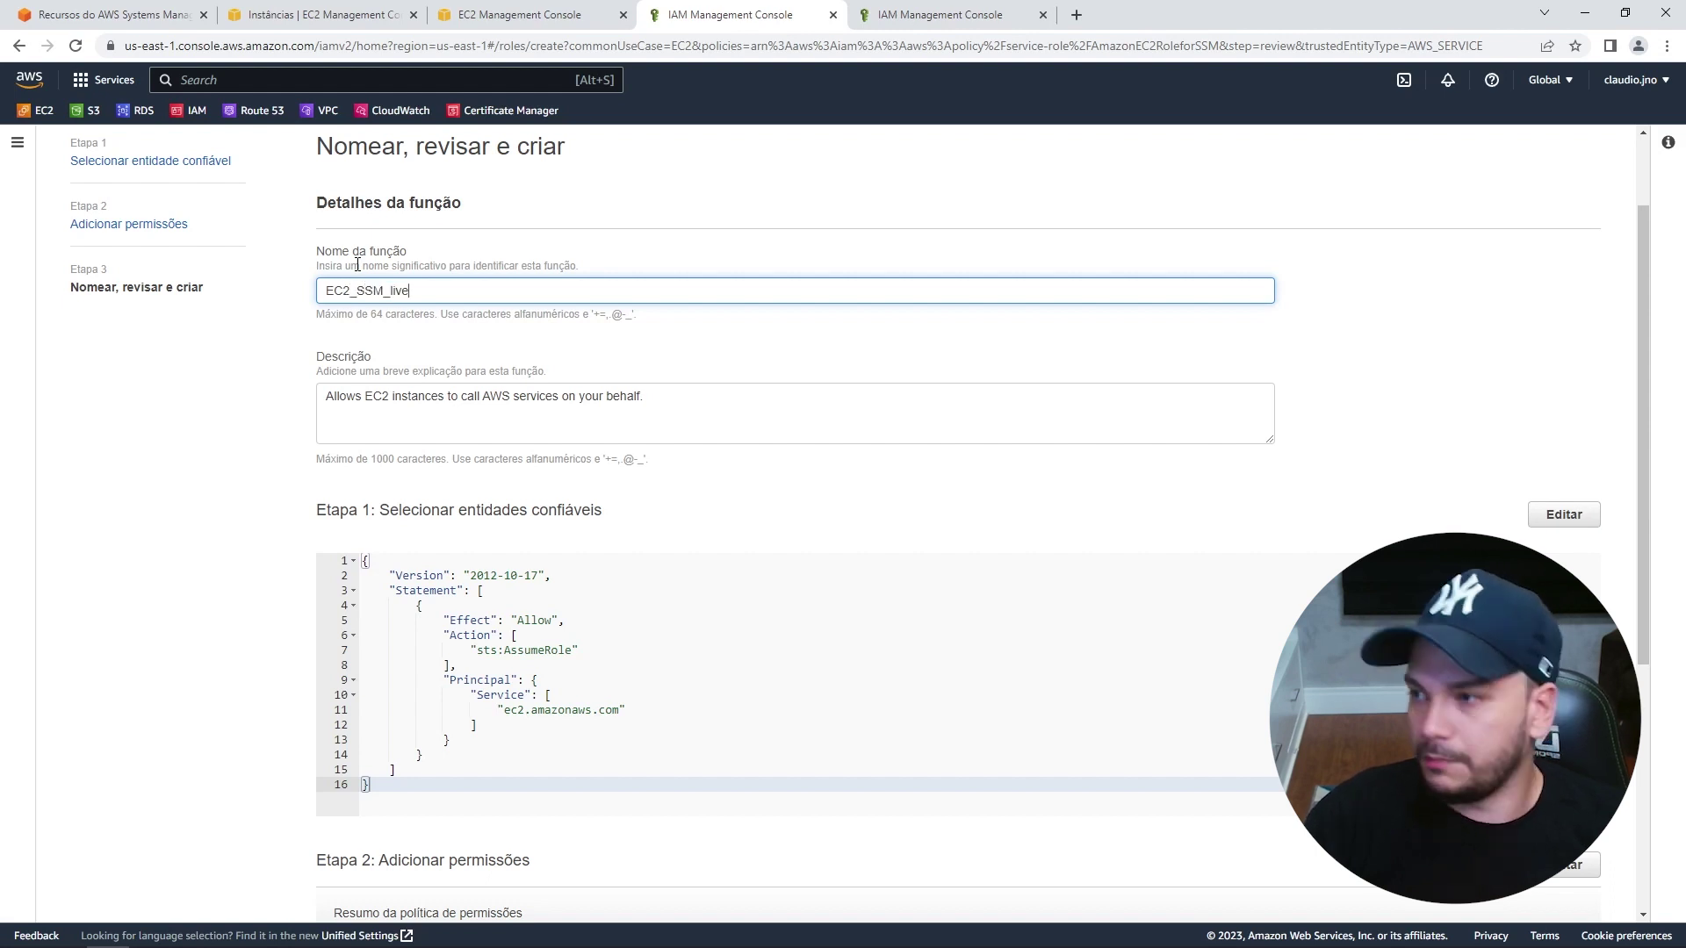
scroll(866, 558, down, 4)
scroll(407, 437, up, 2)
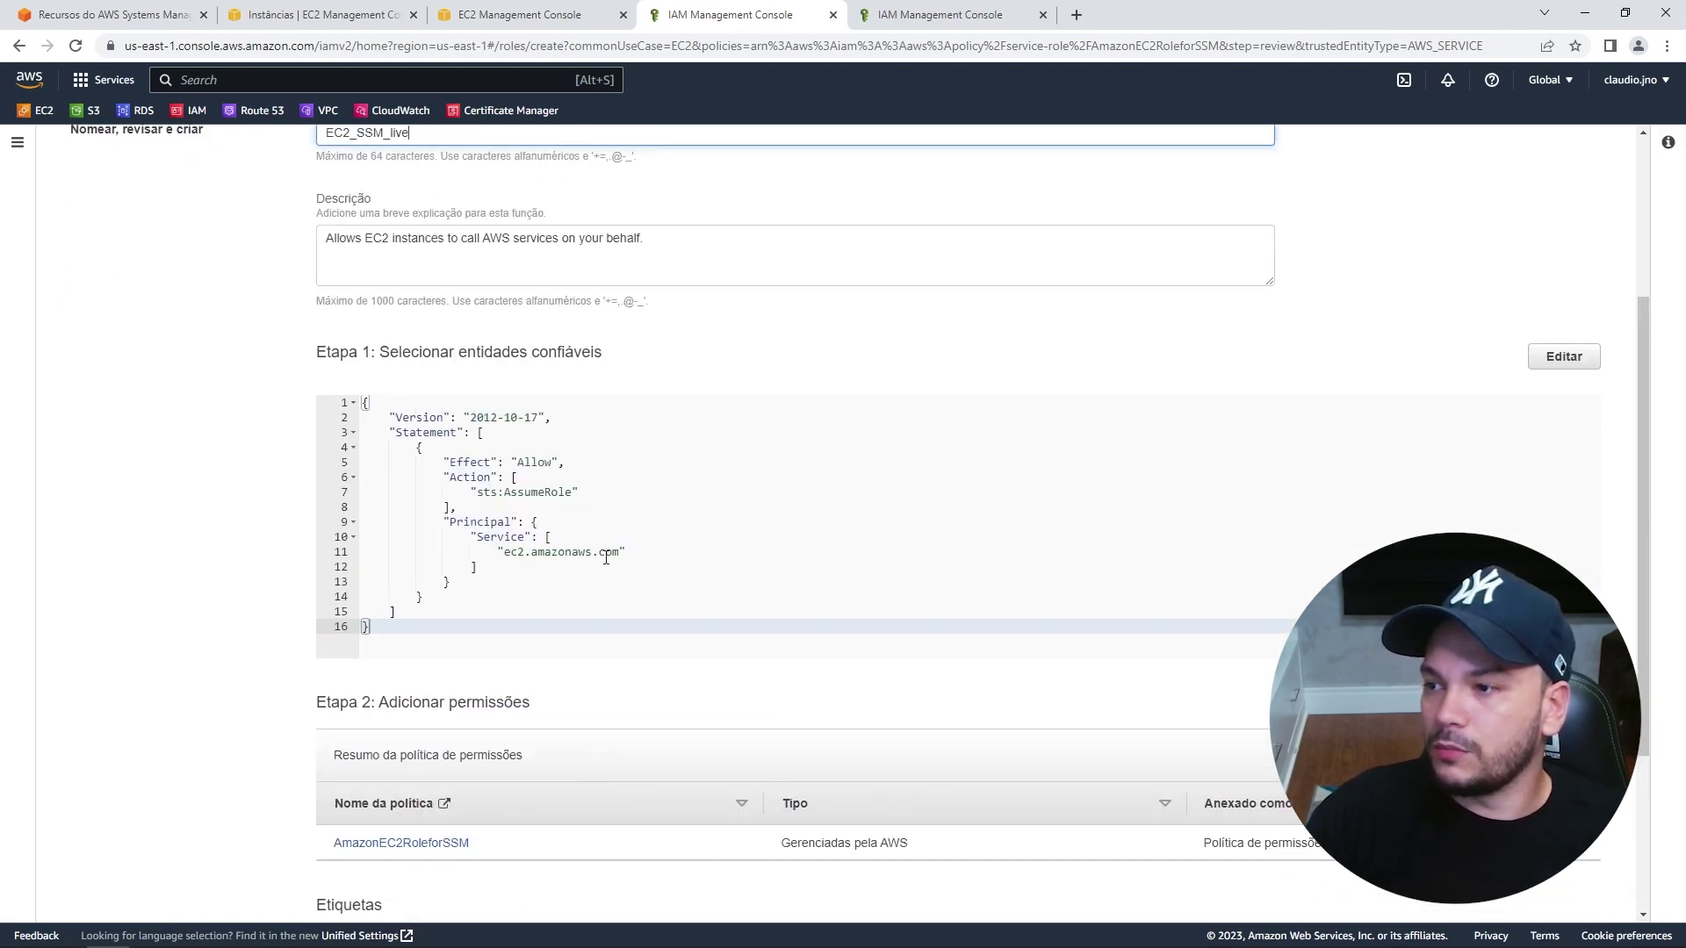
scroll(343, 328, up, 3)
scroll(504, 301, down, 2)
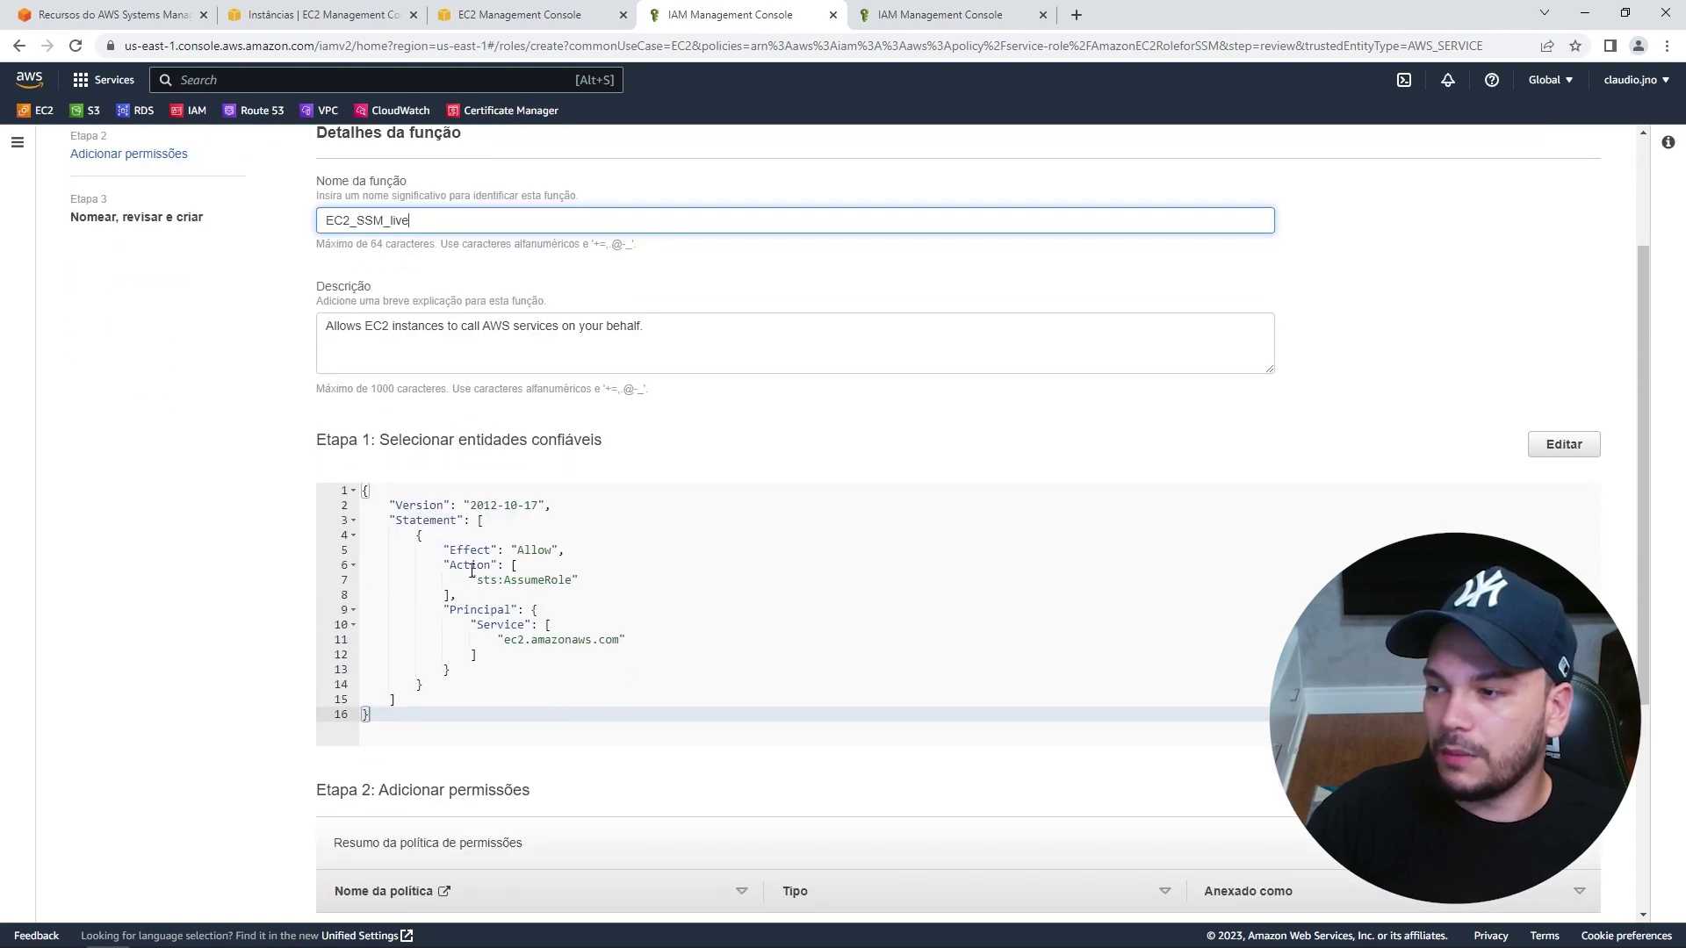
click(553, 594)
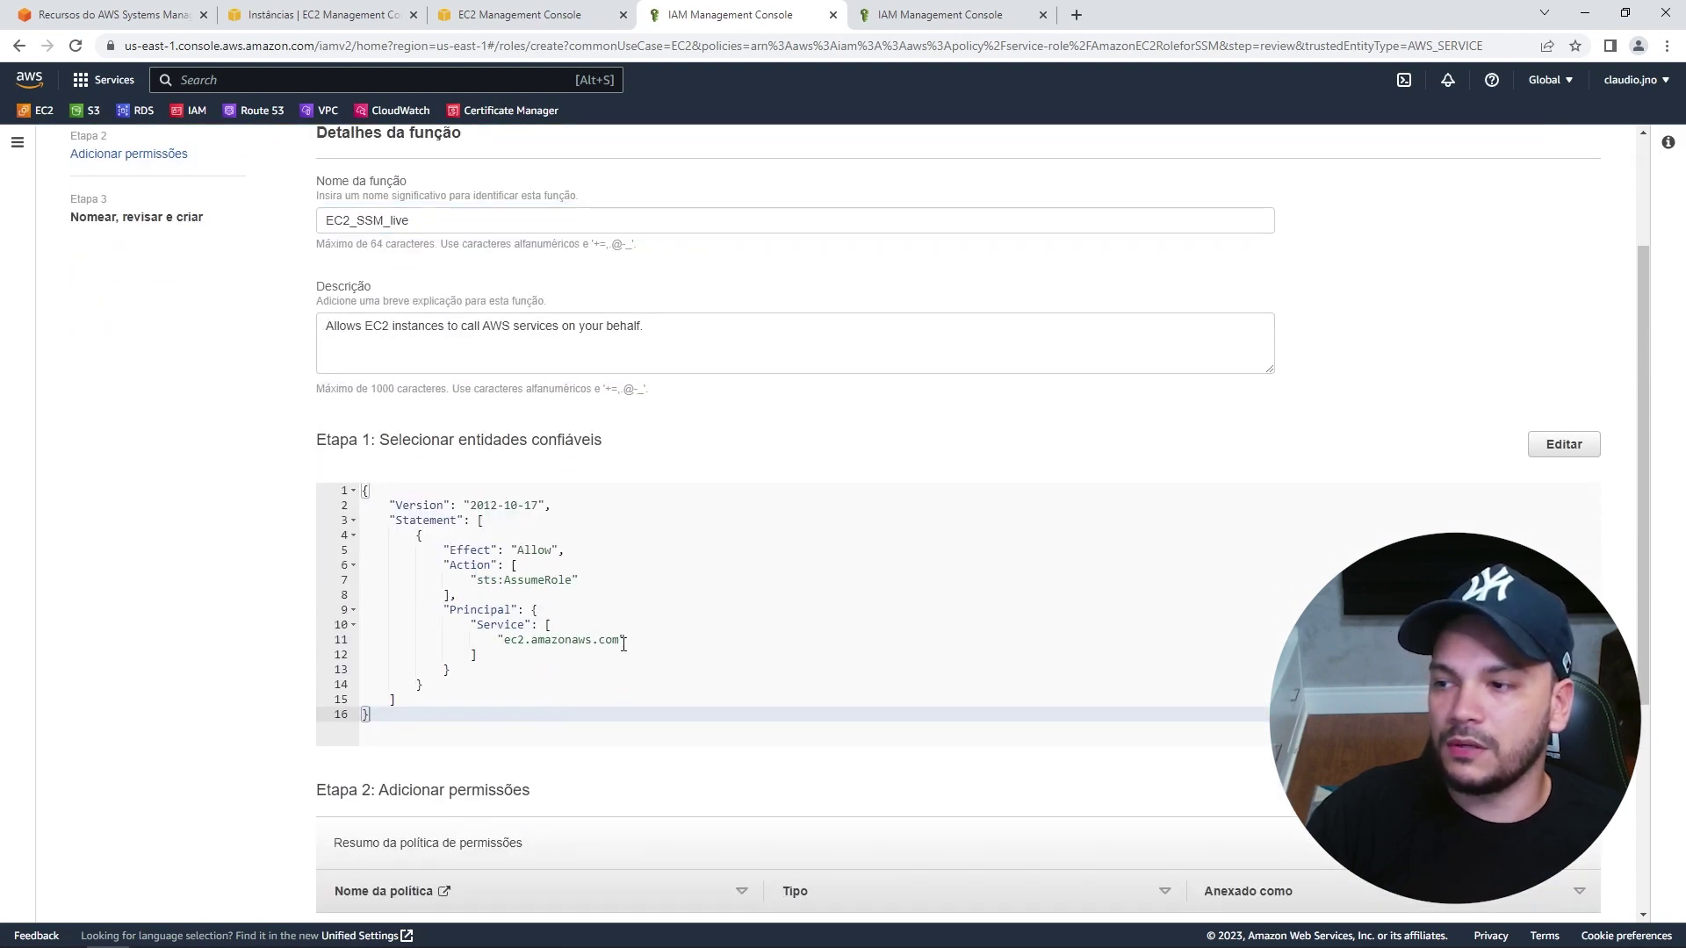
drag(621, 642, 498, 642)
scroll(918, 648, down, 4)
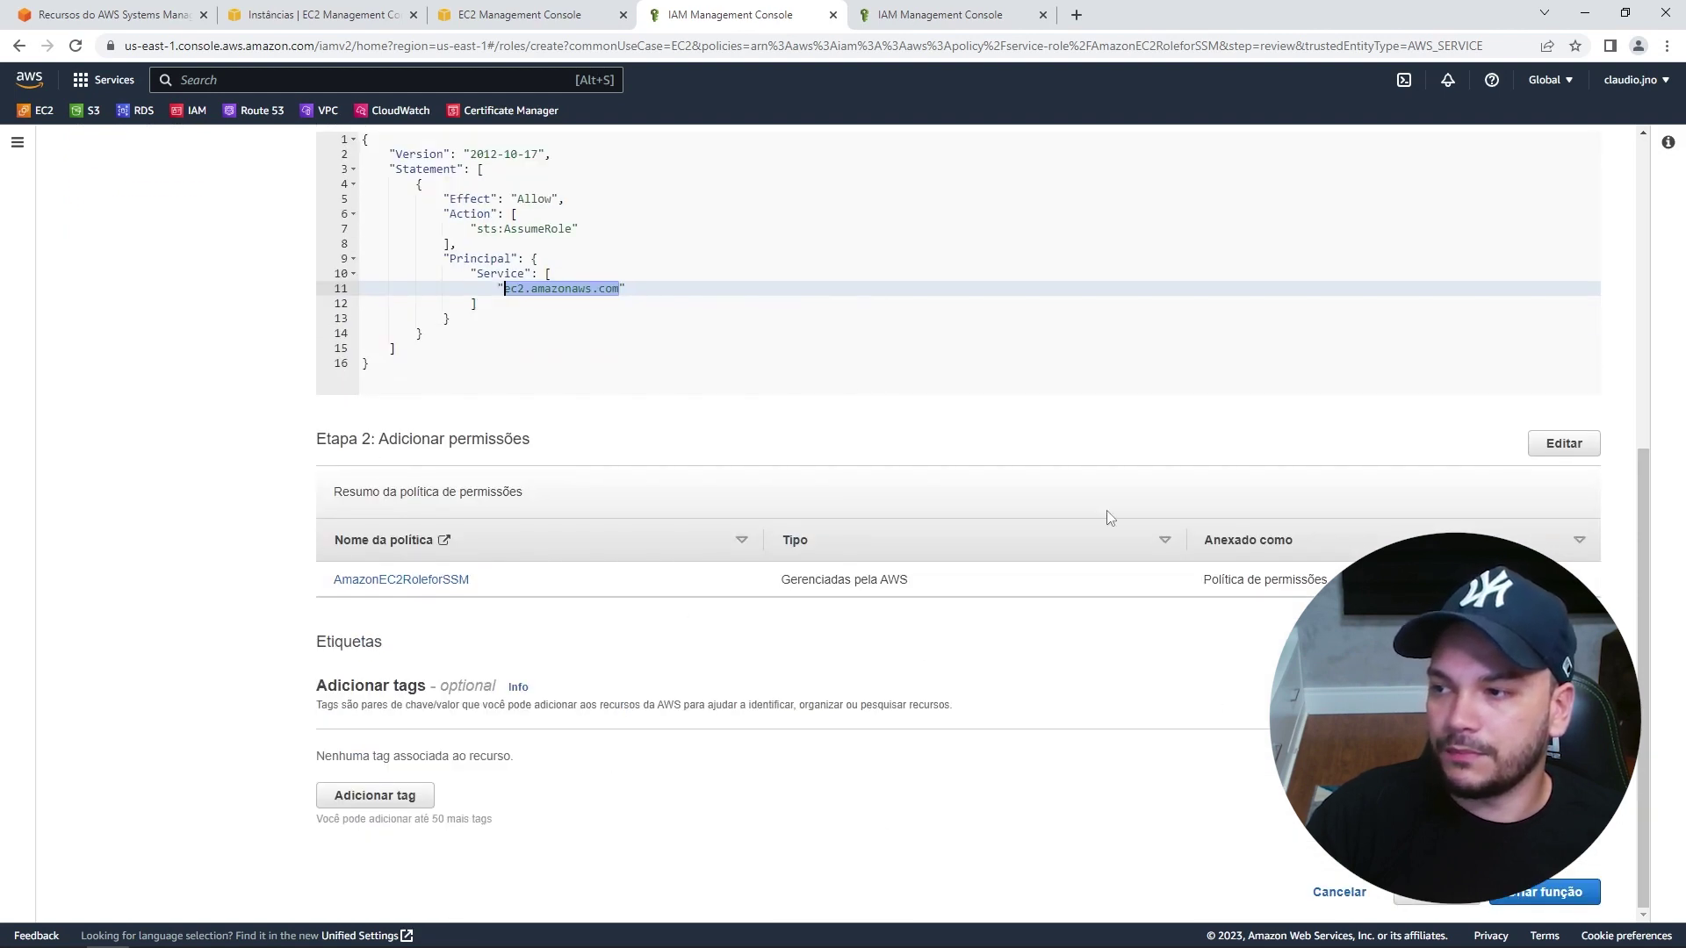
click(1544, 891)
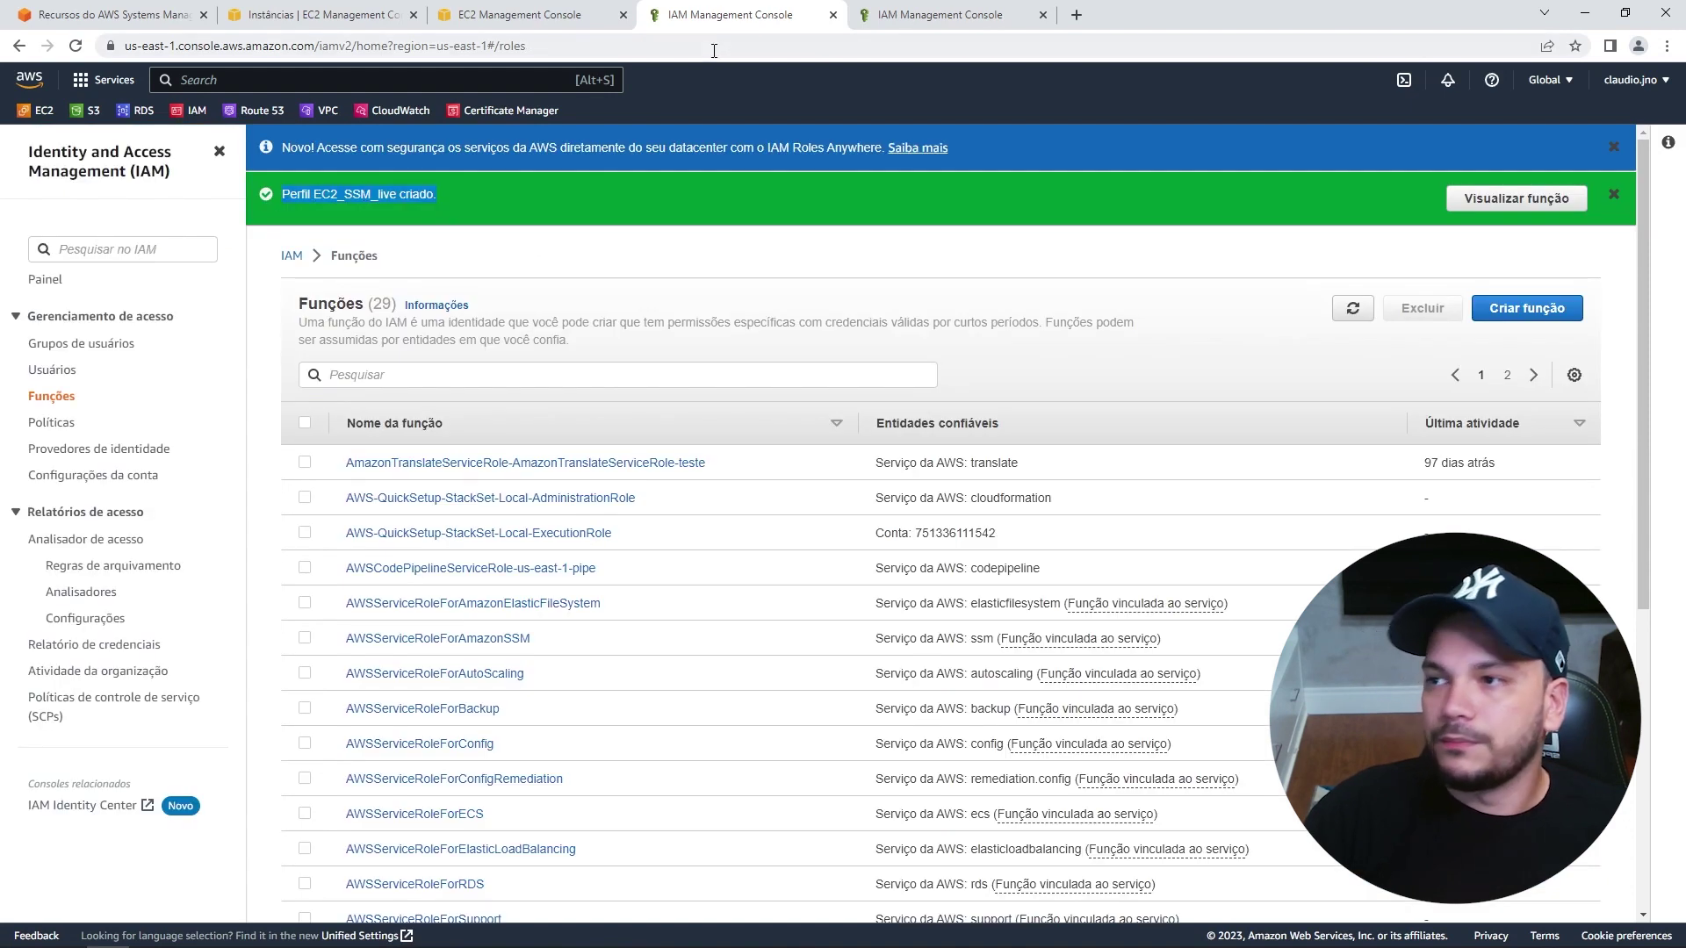
Return to the EC2 instances list and check the IAM role assigned to live2 in its security details.
click(491, 15)
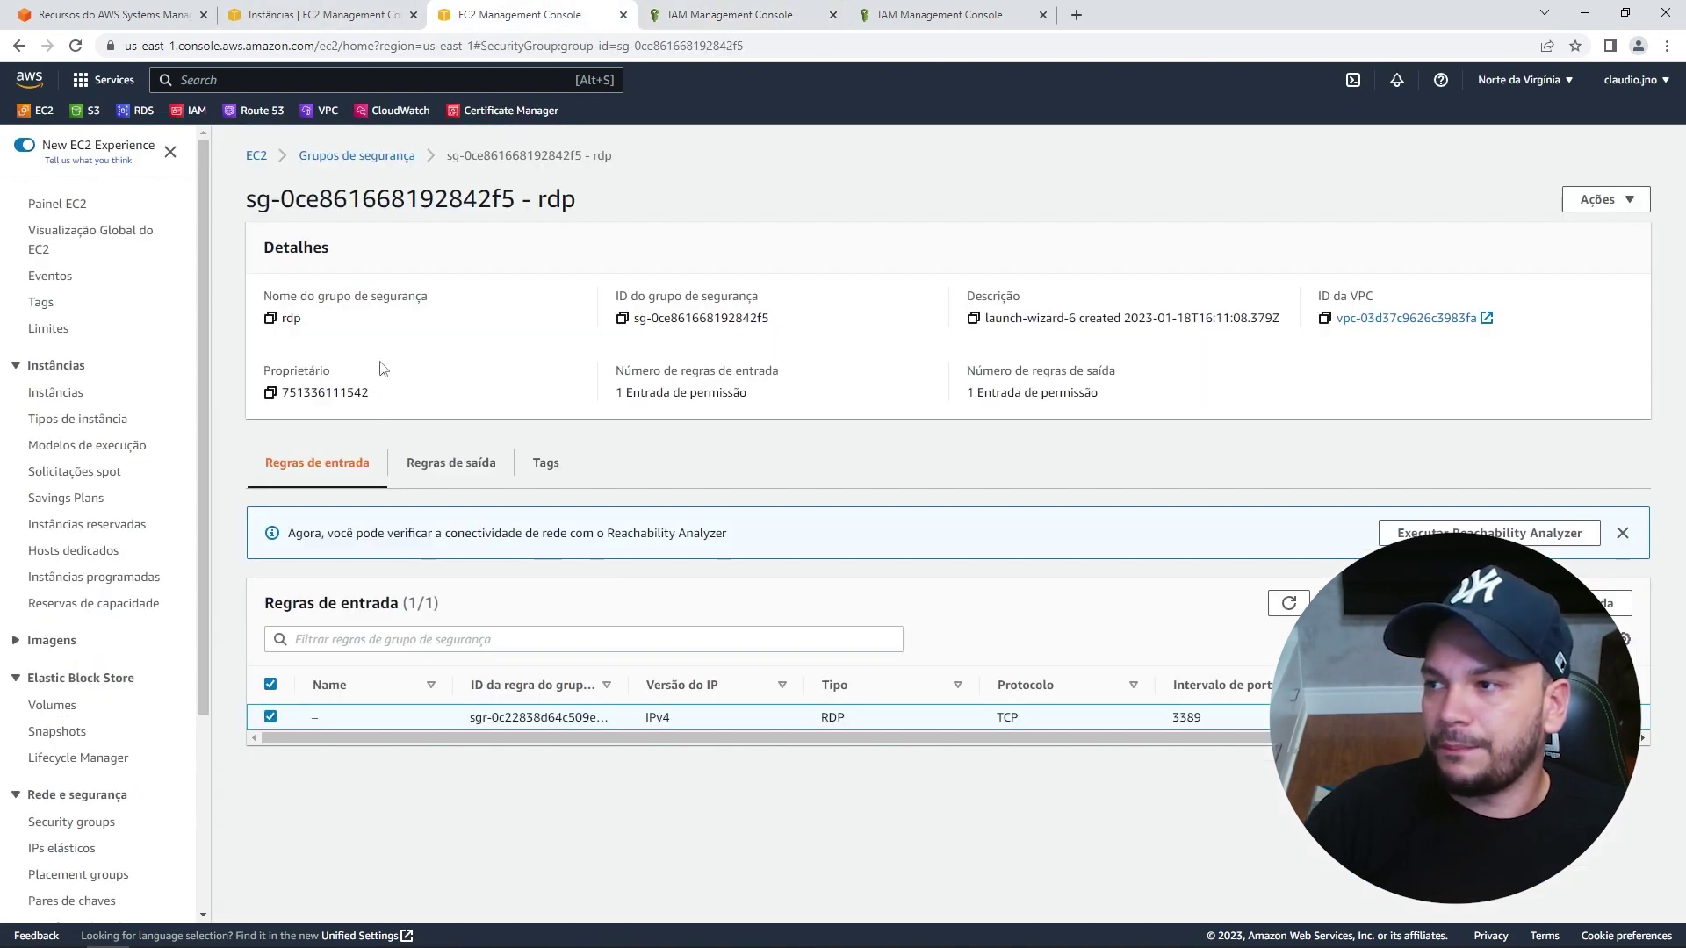
click(245, 15)
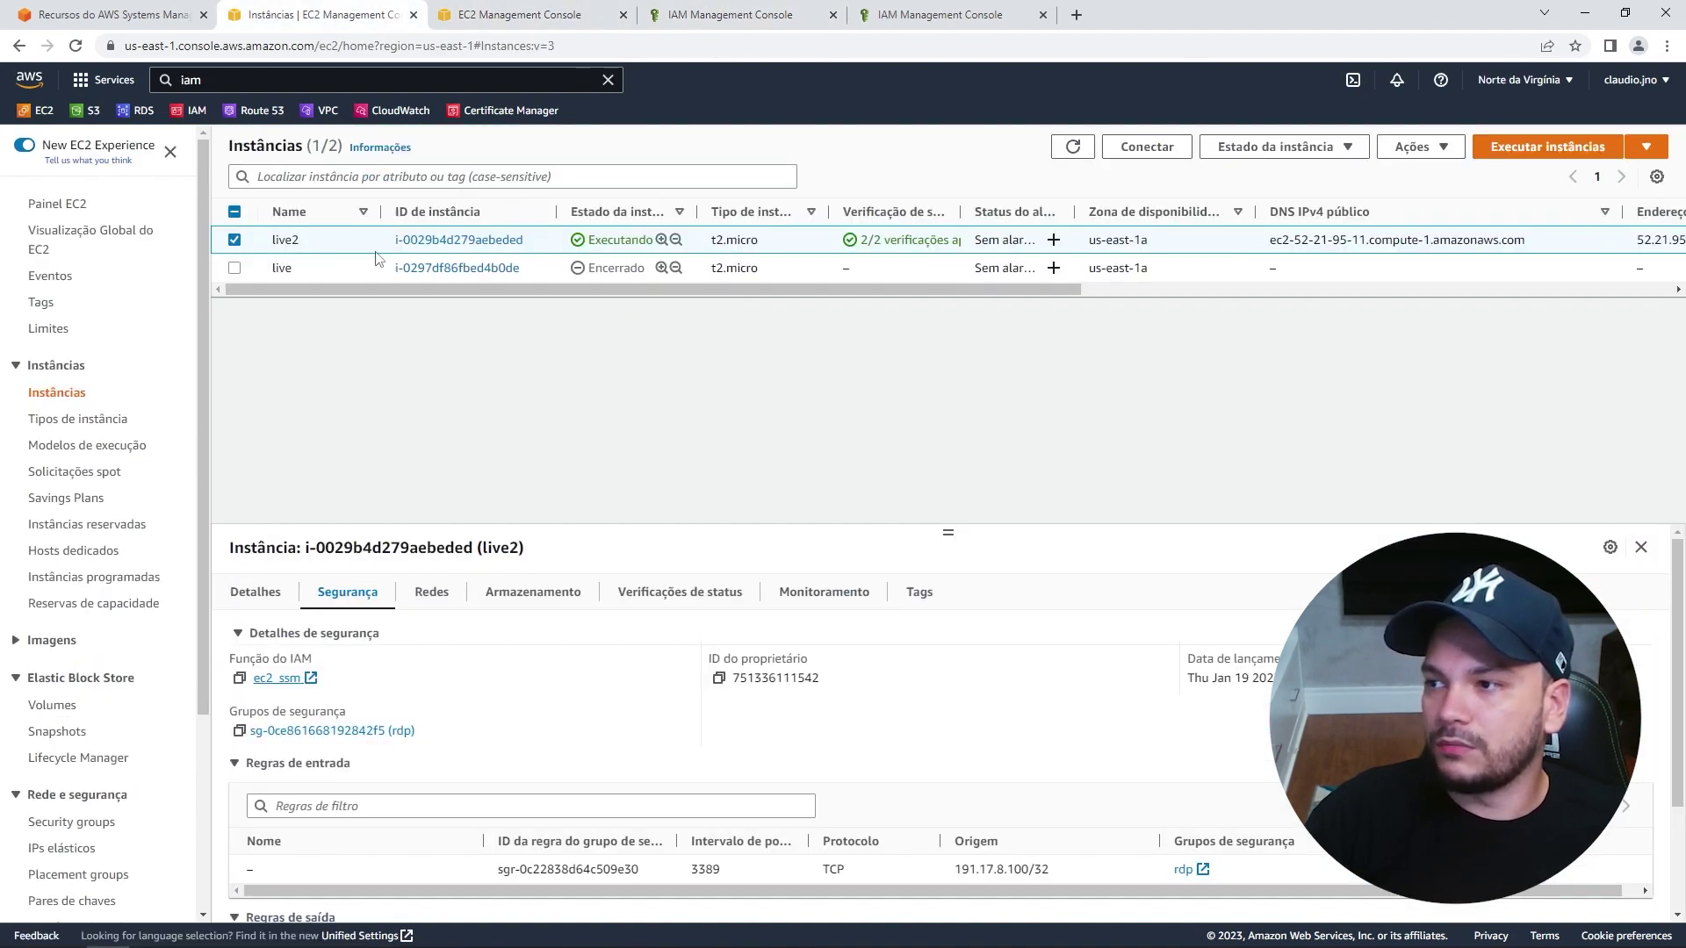
drag(309, 688, 260, 678)
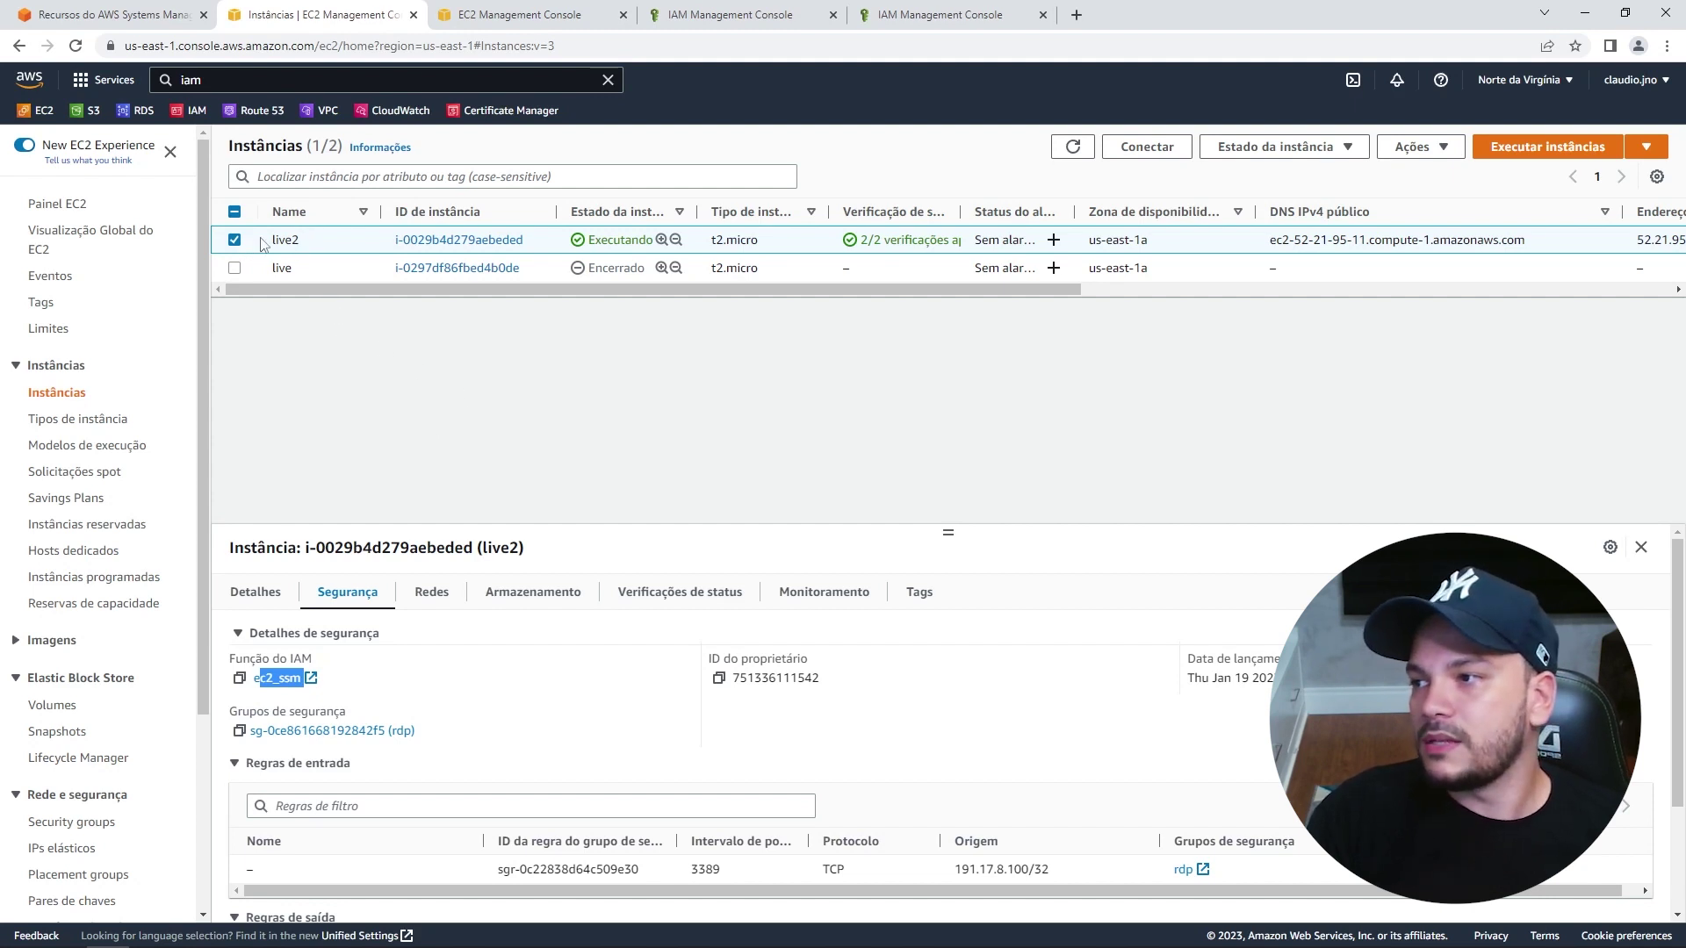
Modify the IAM role of the live2 instance, assigning EC2_SSM_live and updating it.
click(1420, 147)
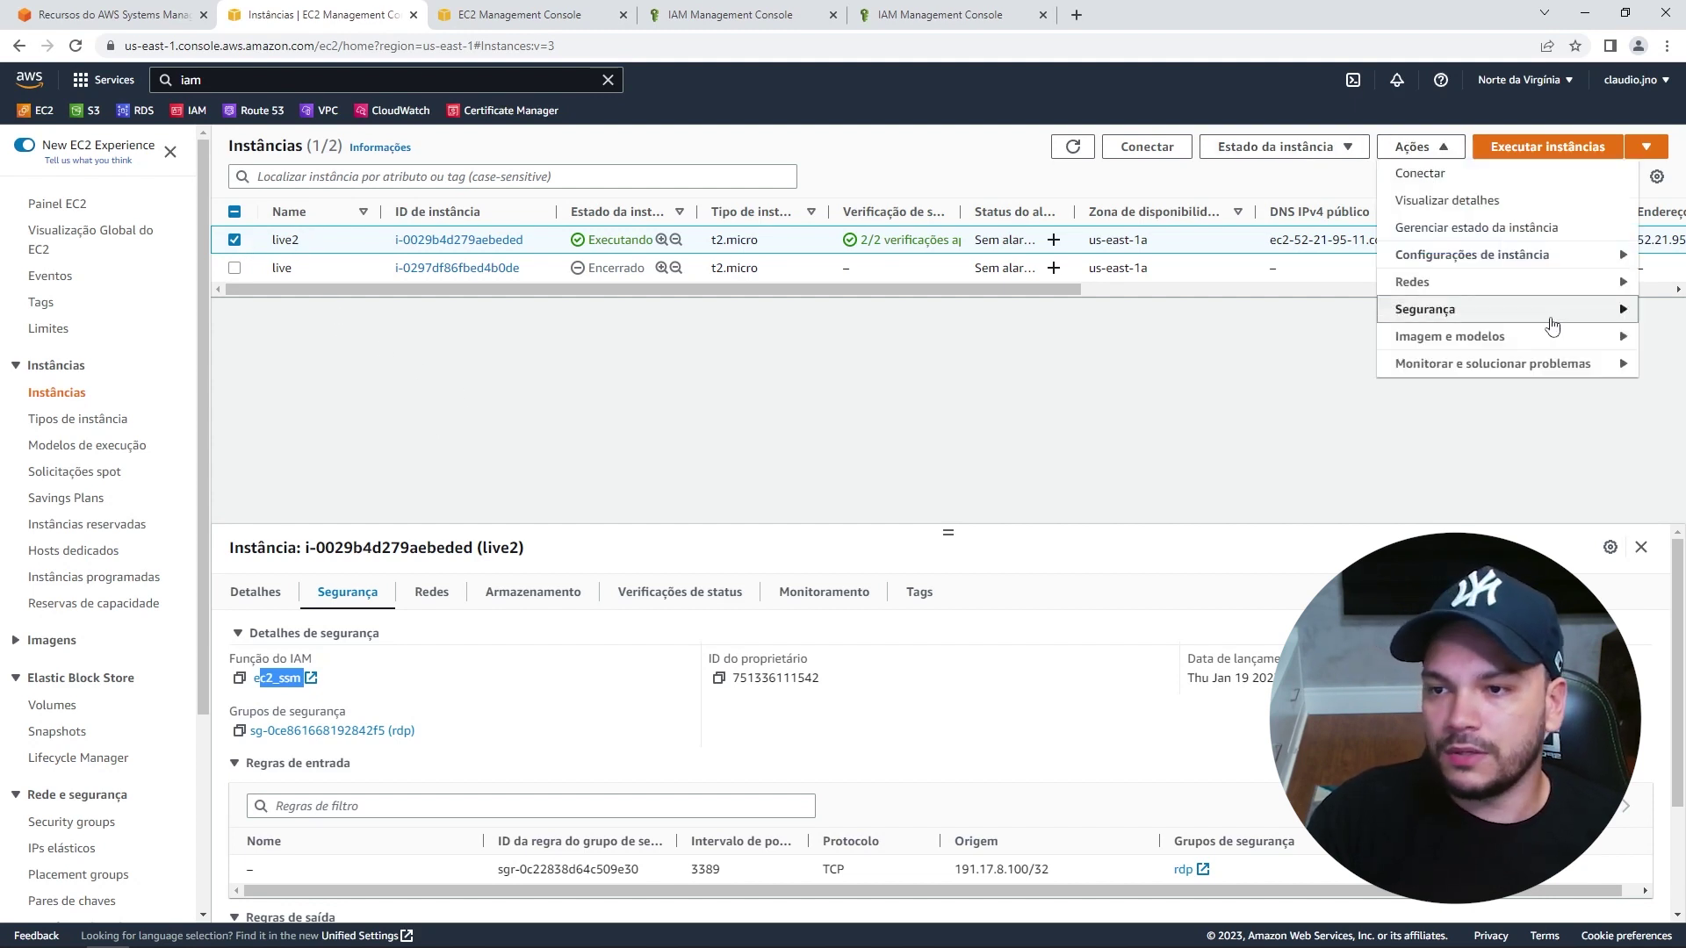
mouse_move(1542, 325)
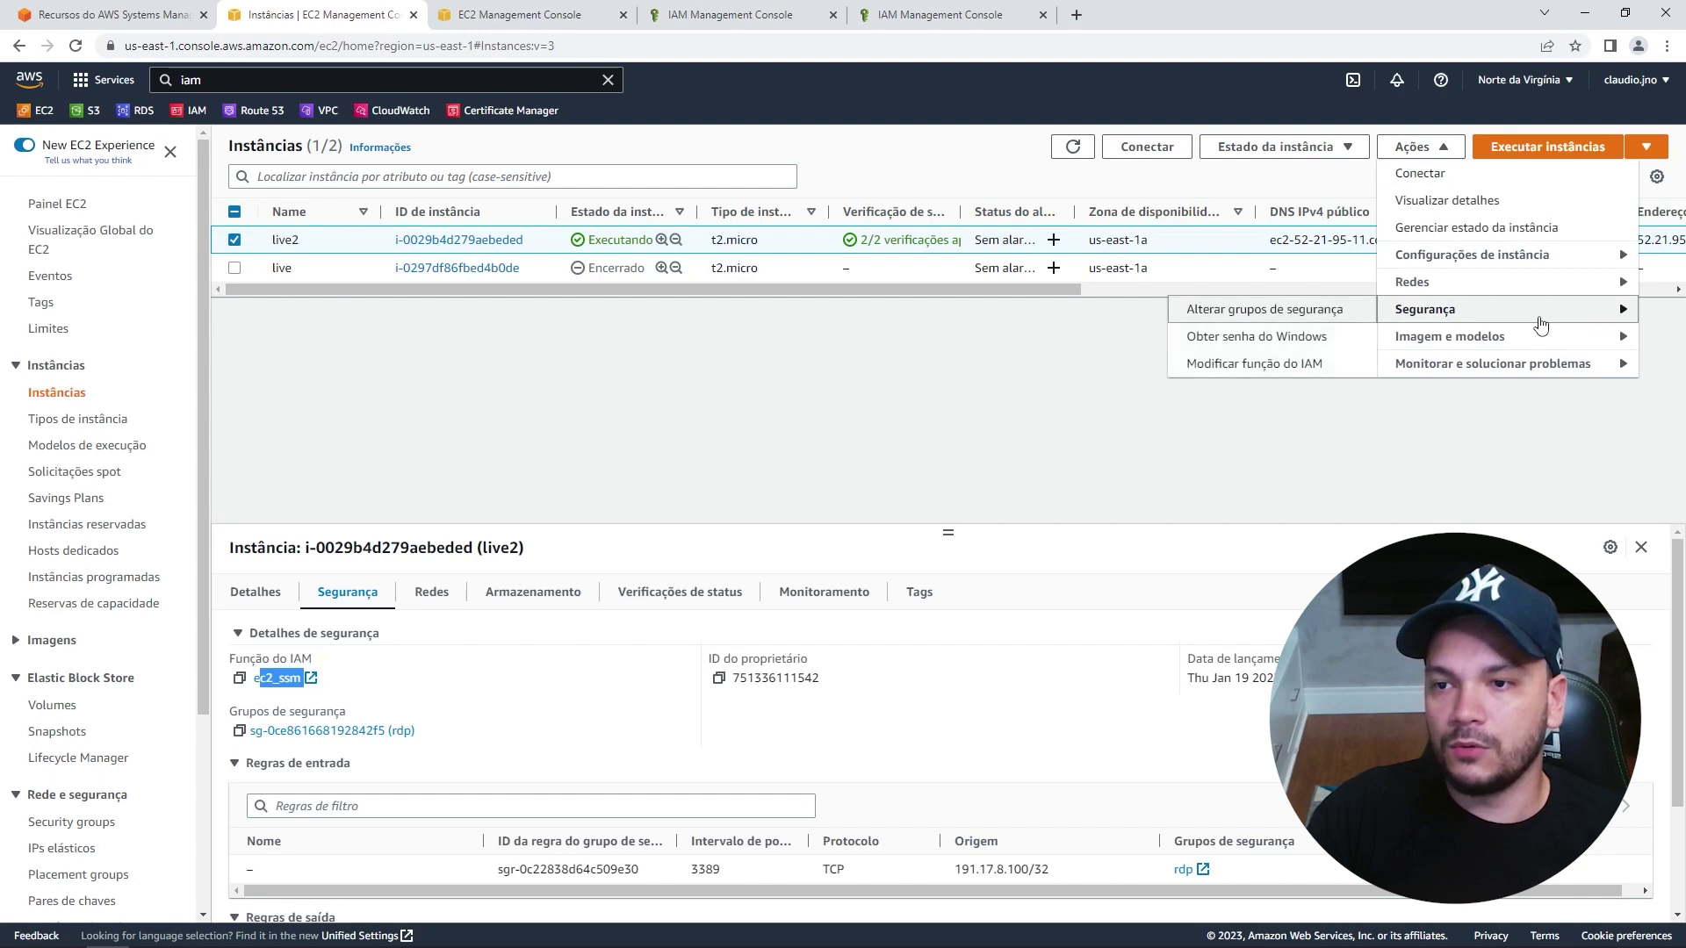
click(1261, 365)
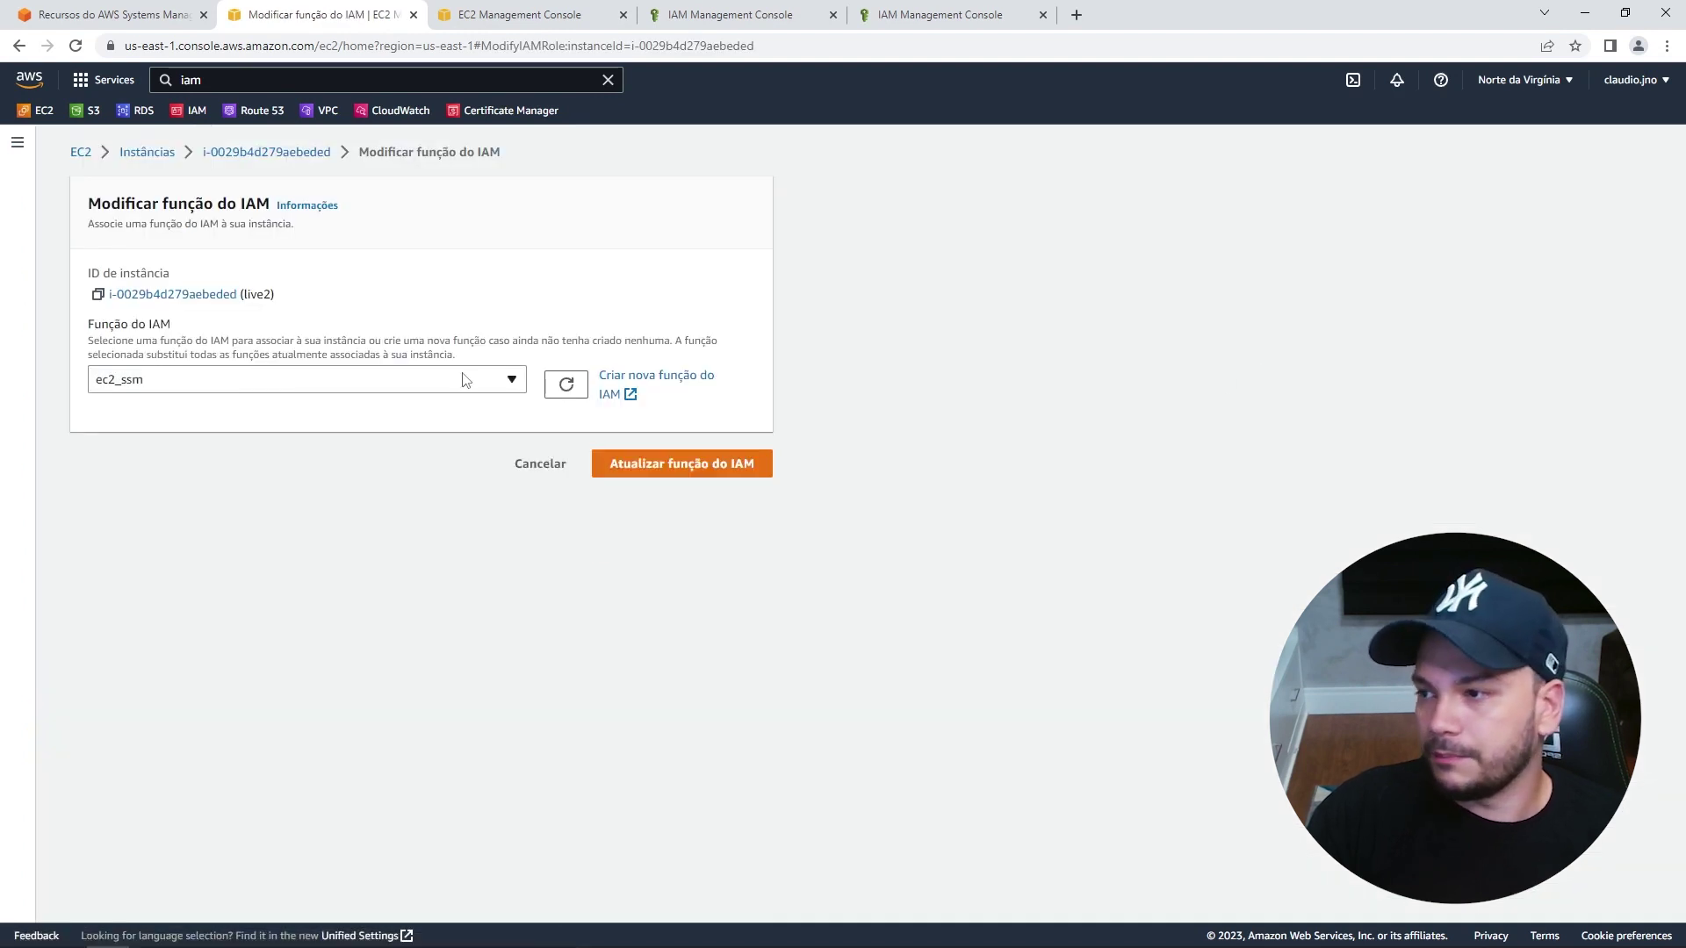
click(484, 383)
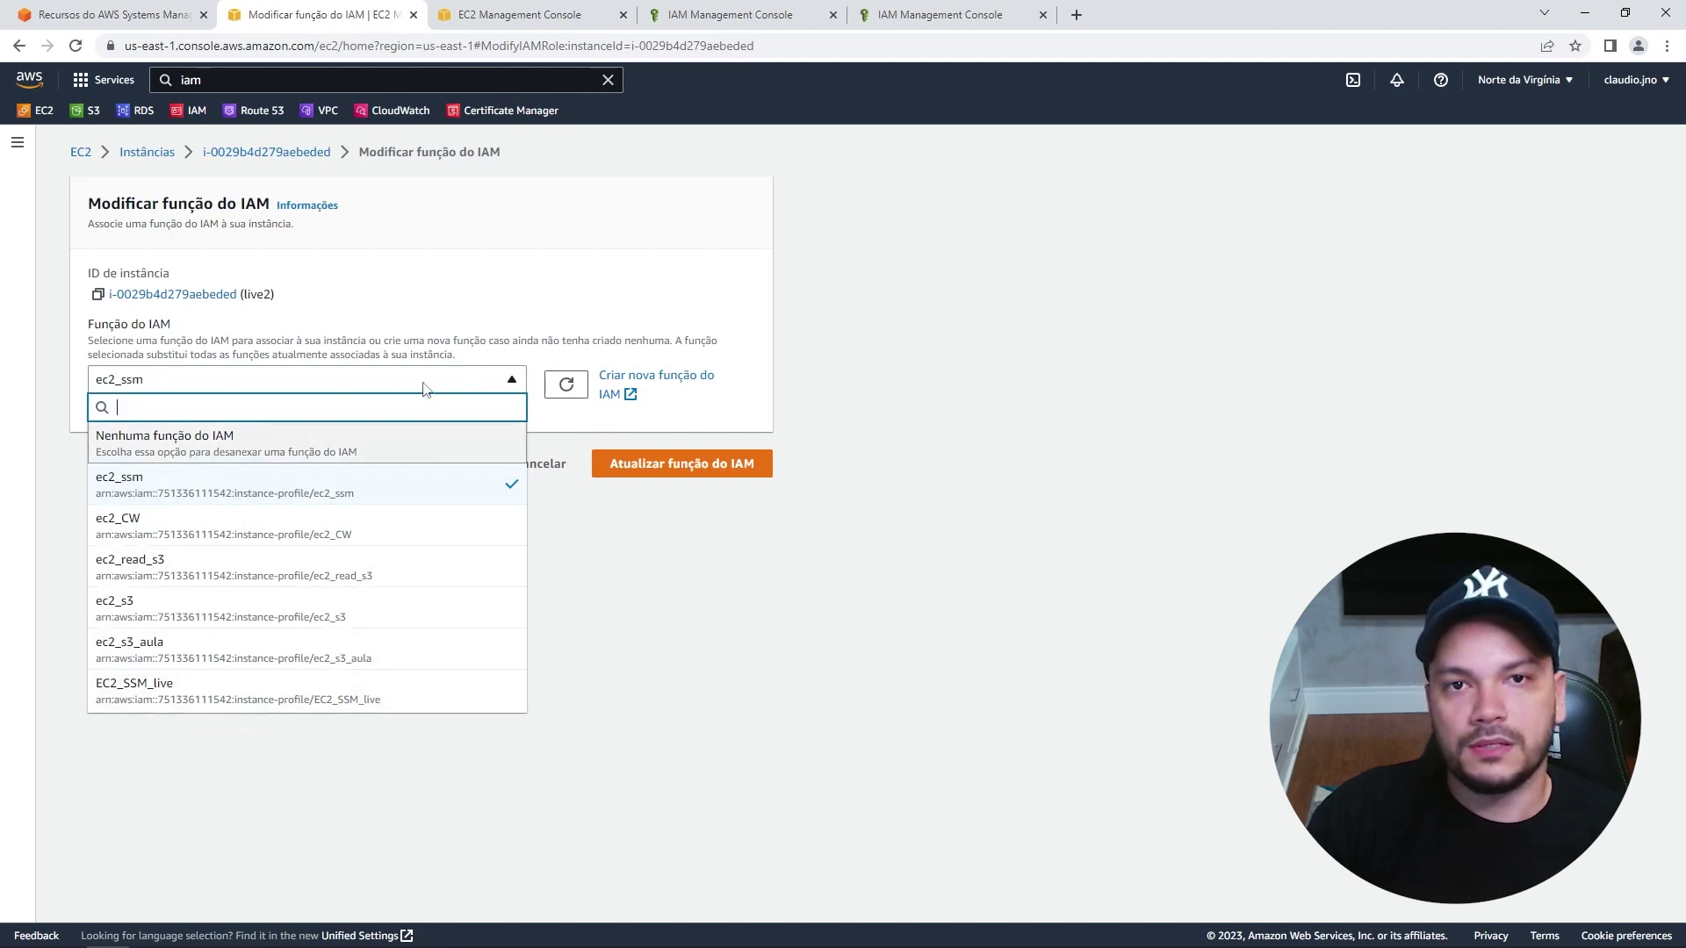
click(132, 689)
click(681, 464)
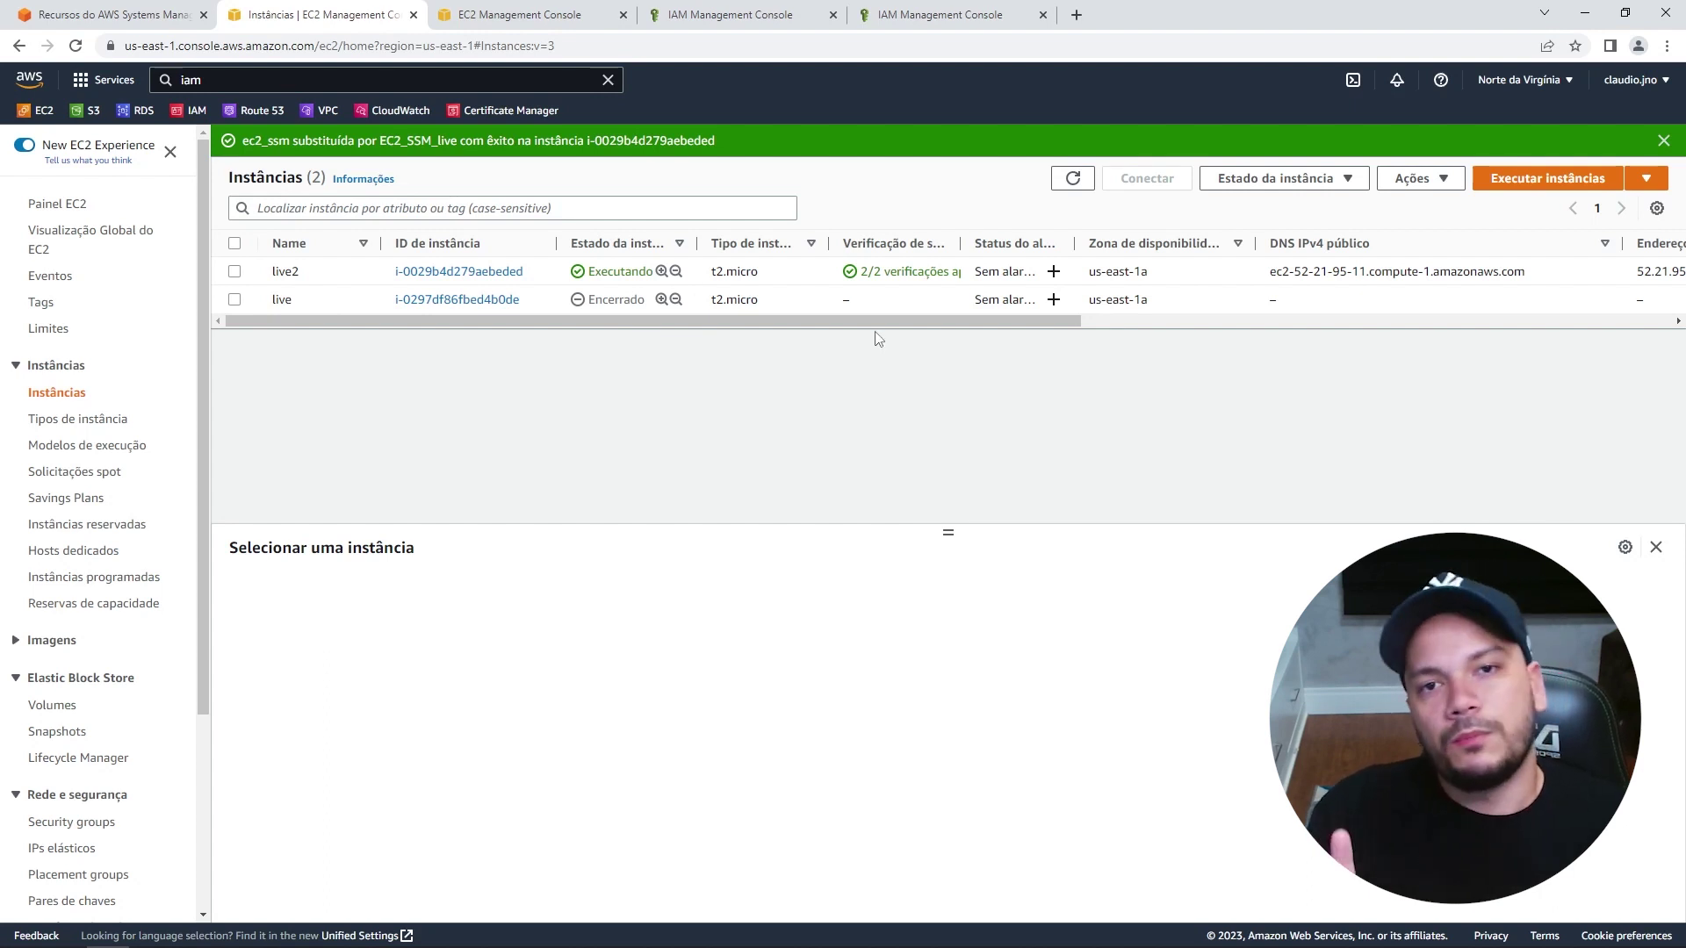
Search the AWS services for Systems Manager and open its console.
click(319, 81)
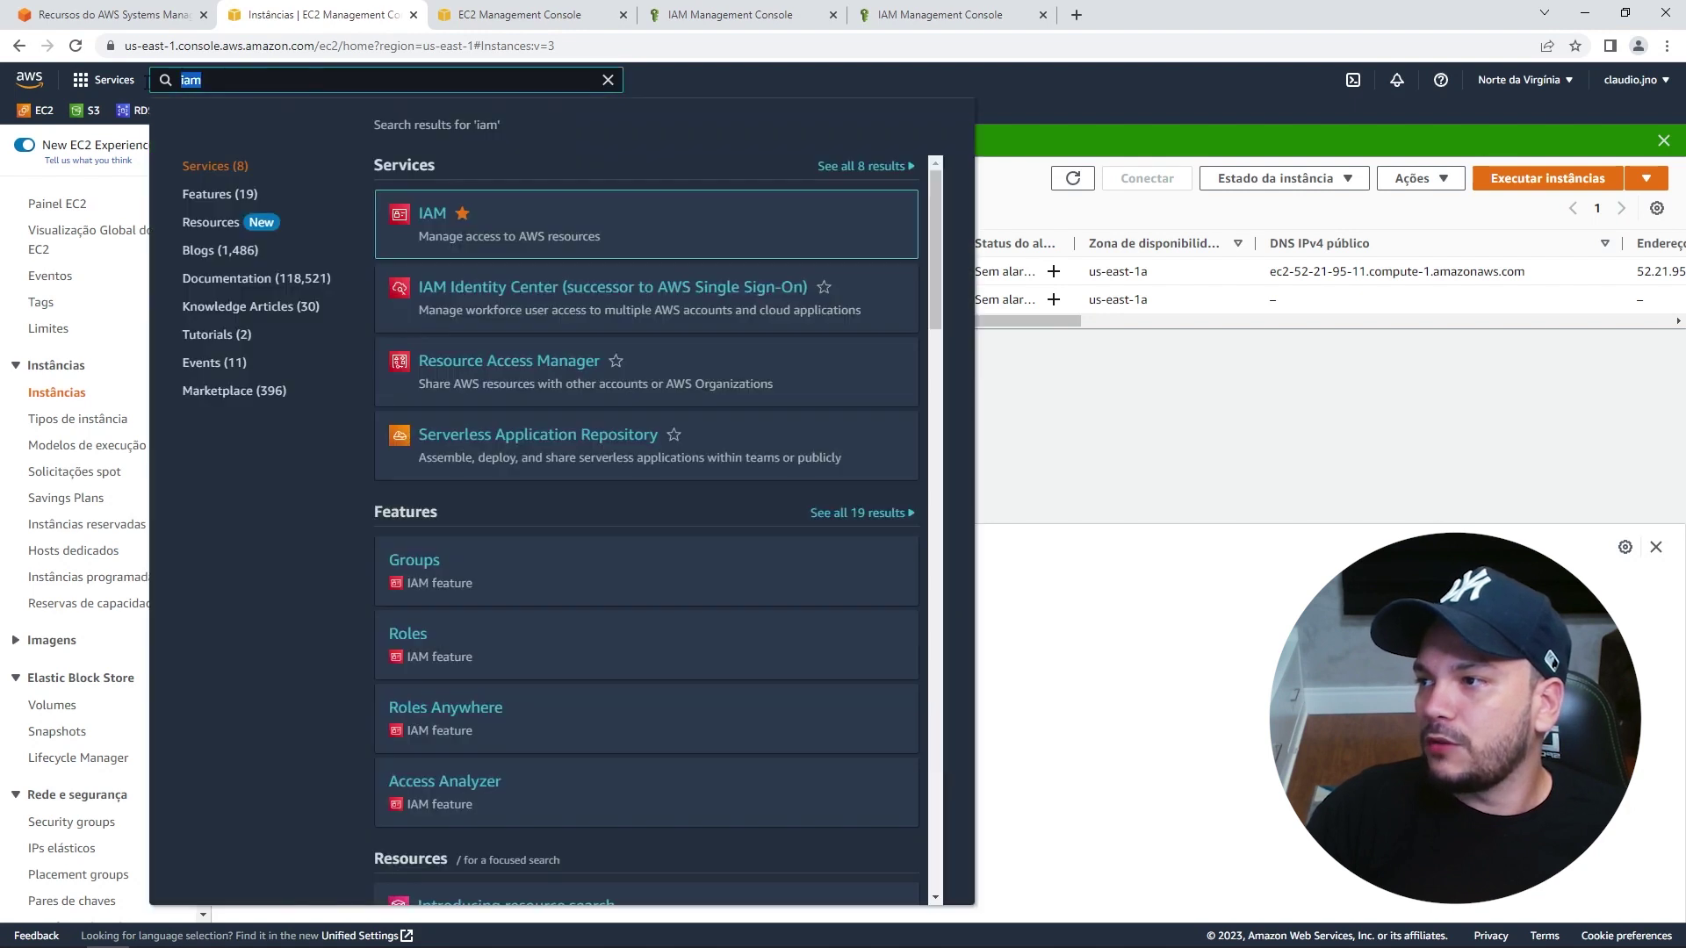
key(Escape)
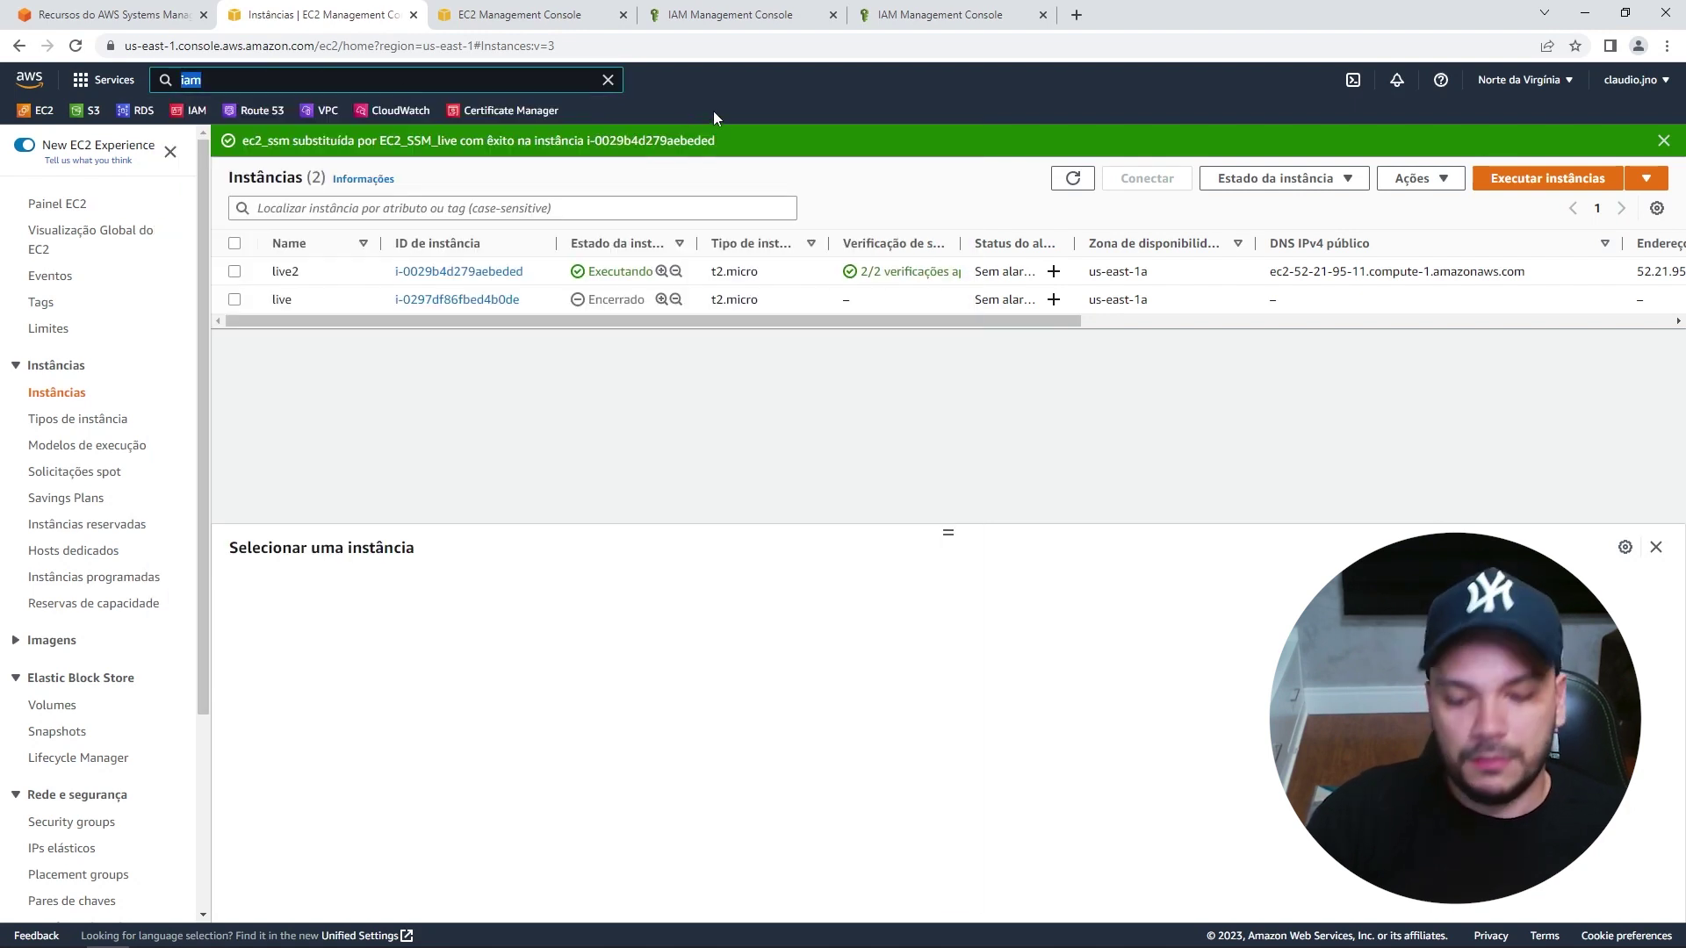
text(syste)
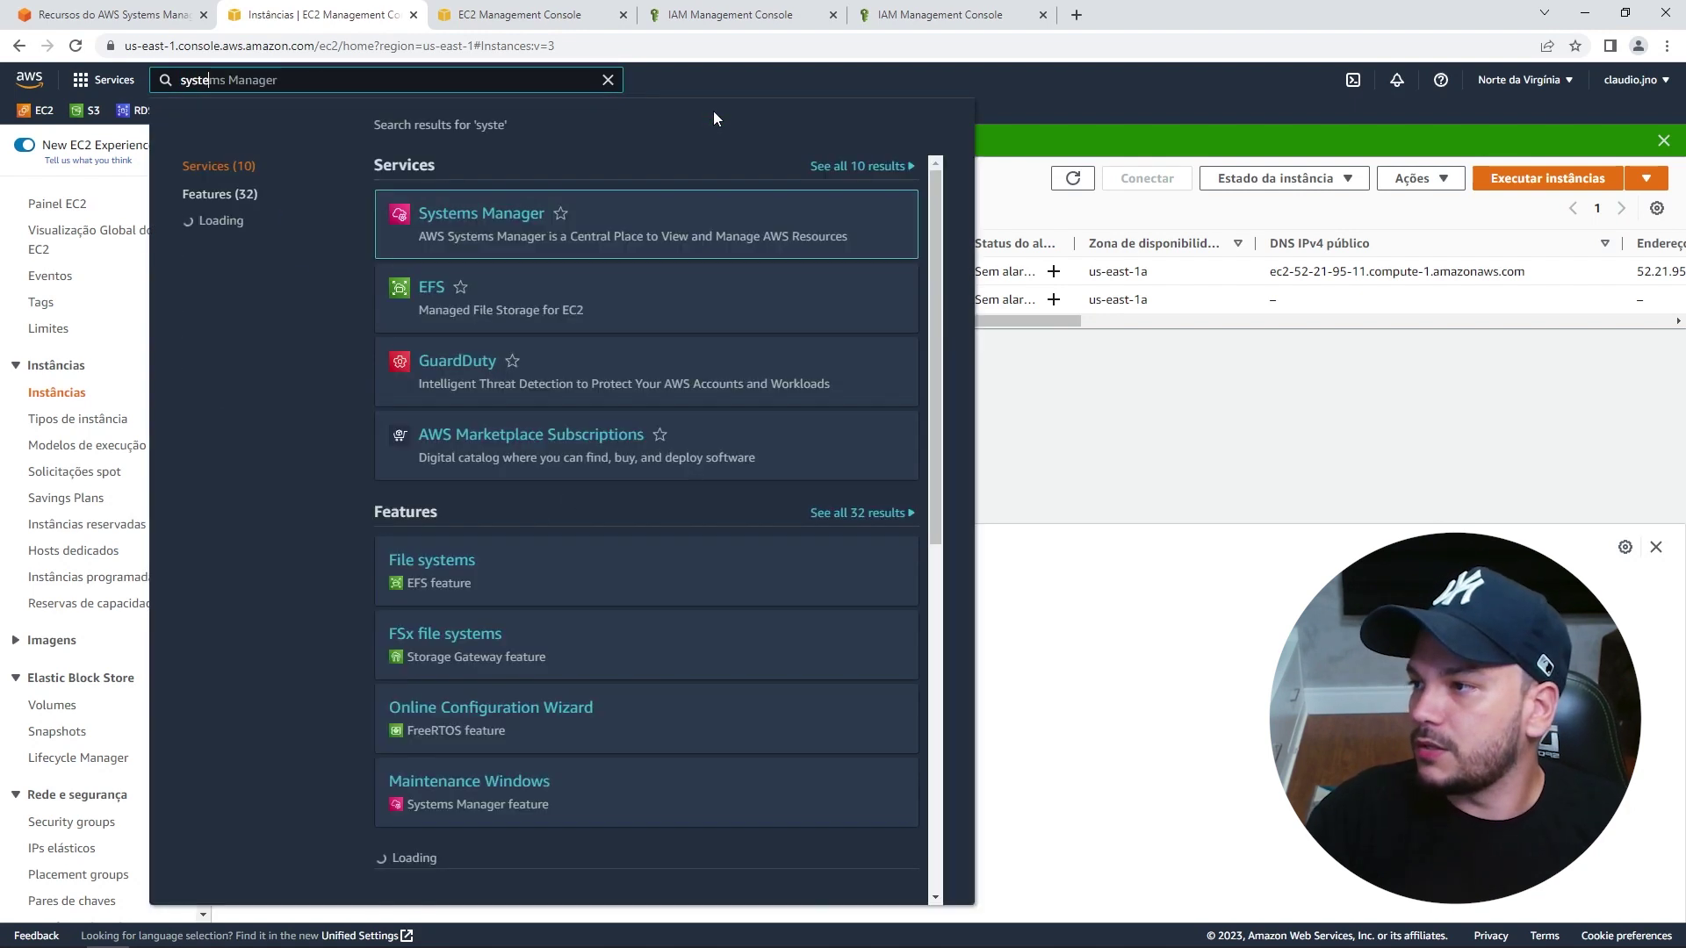
click(480, 214)
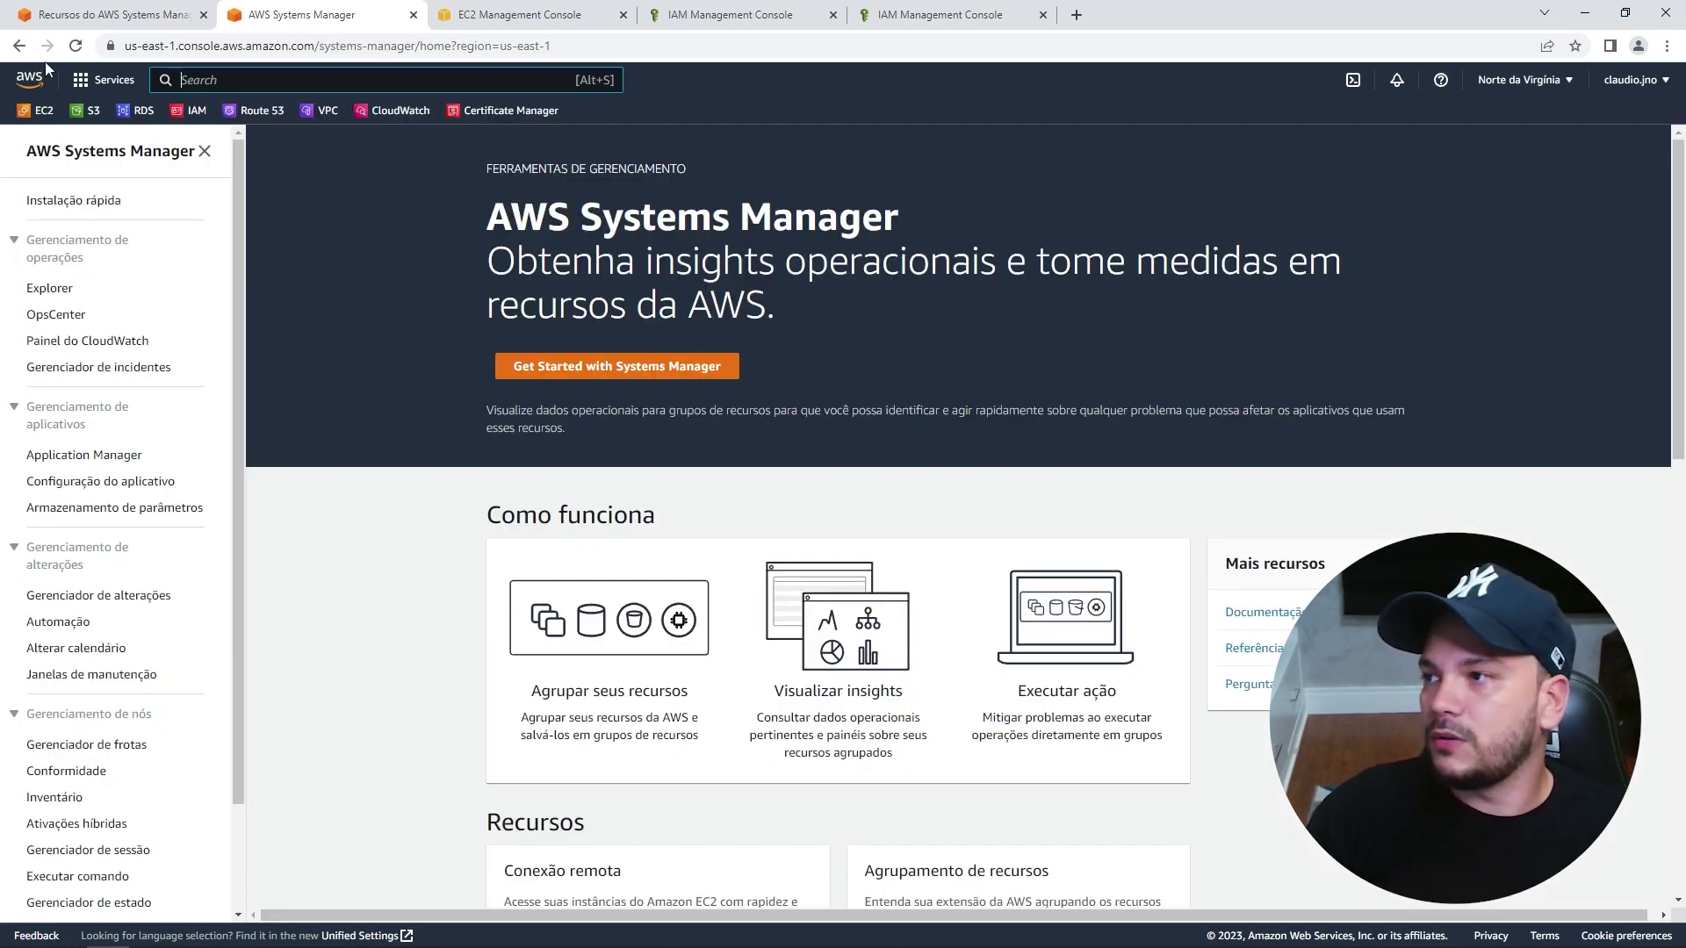
Read the Fleet Manager description on the AWS Systems Manager features page, covering remote server management and troubleshooting.
click(70, 16)
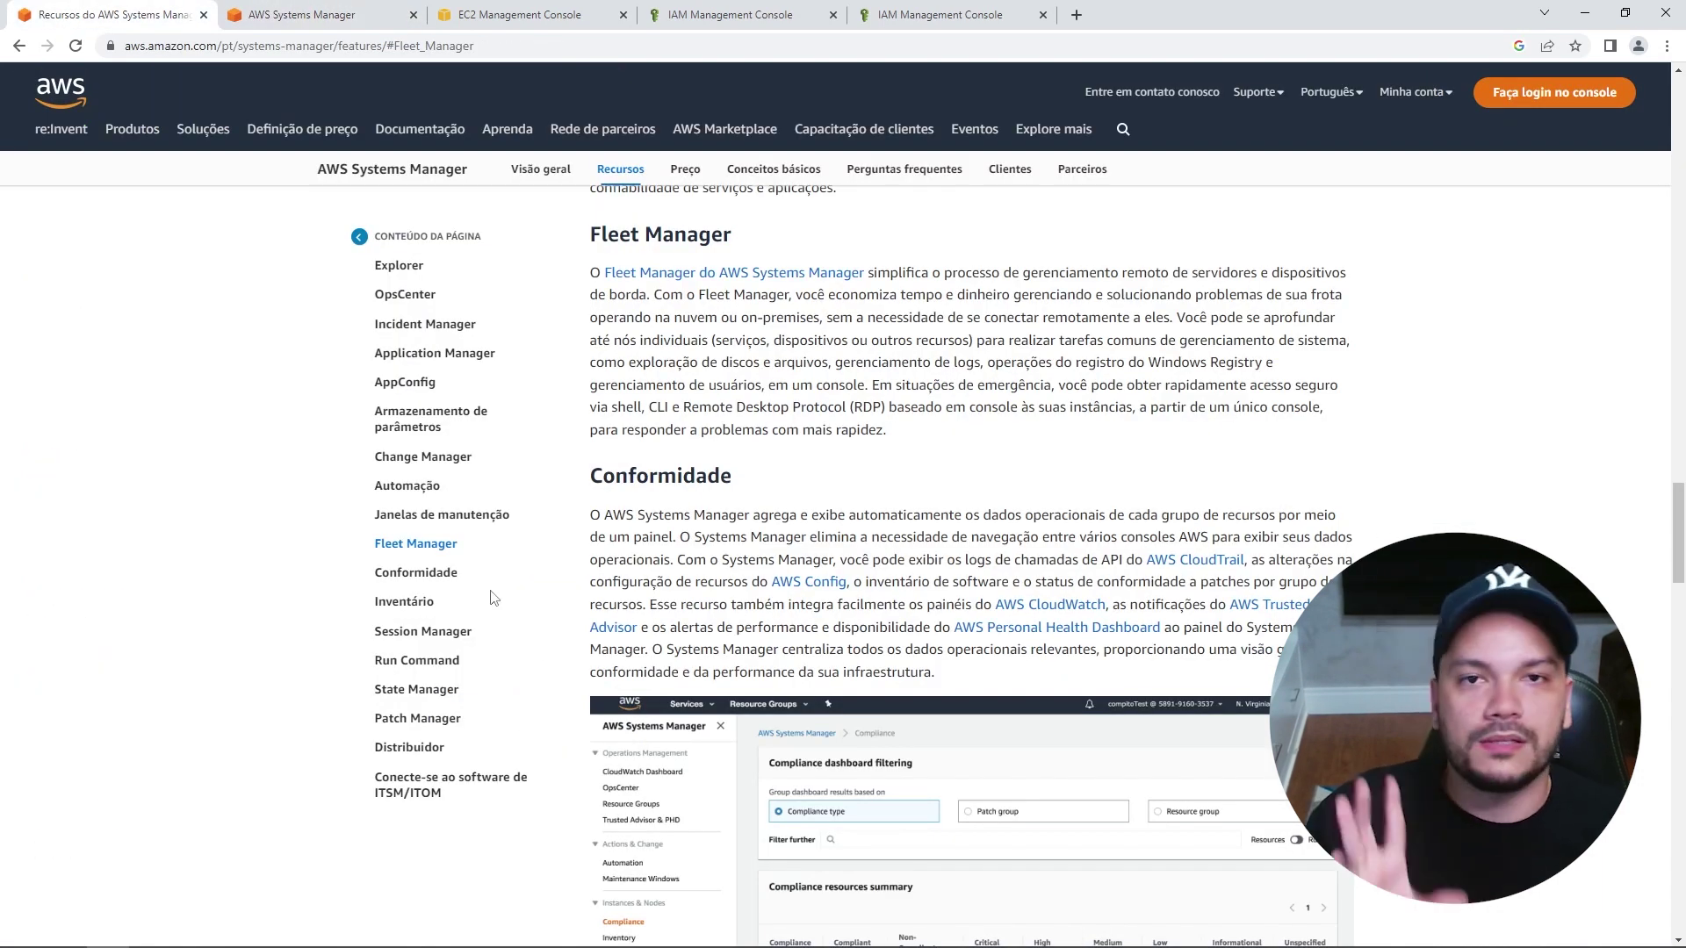
drag(310, 247, 347, 280)
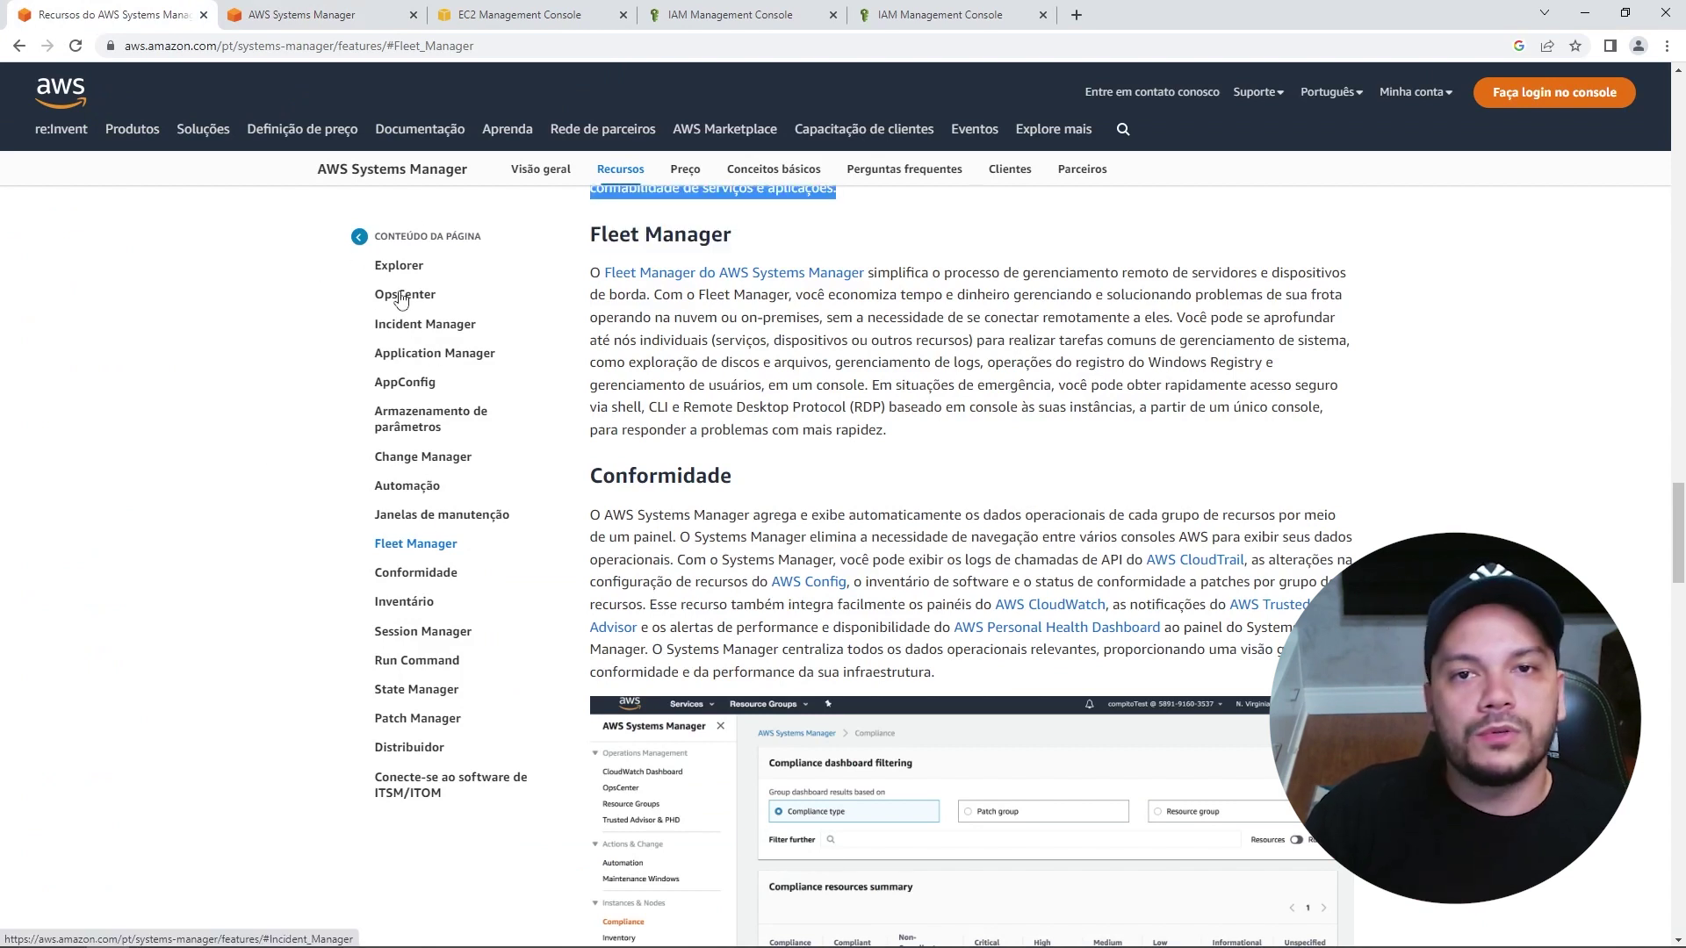
scroll(527, 307, up, 2)
scroll(540, 307, down, 1)
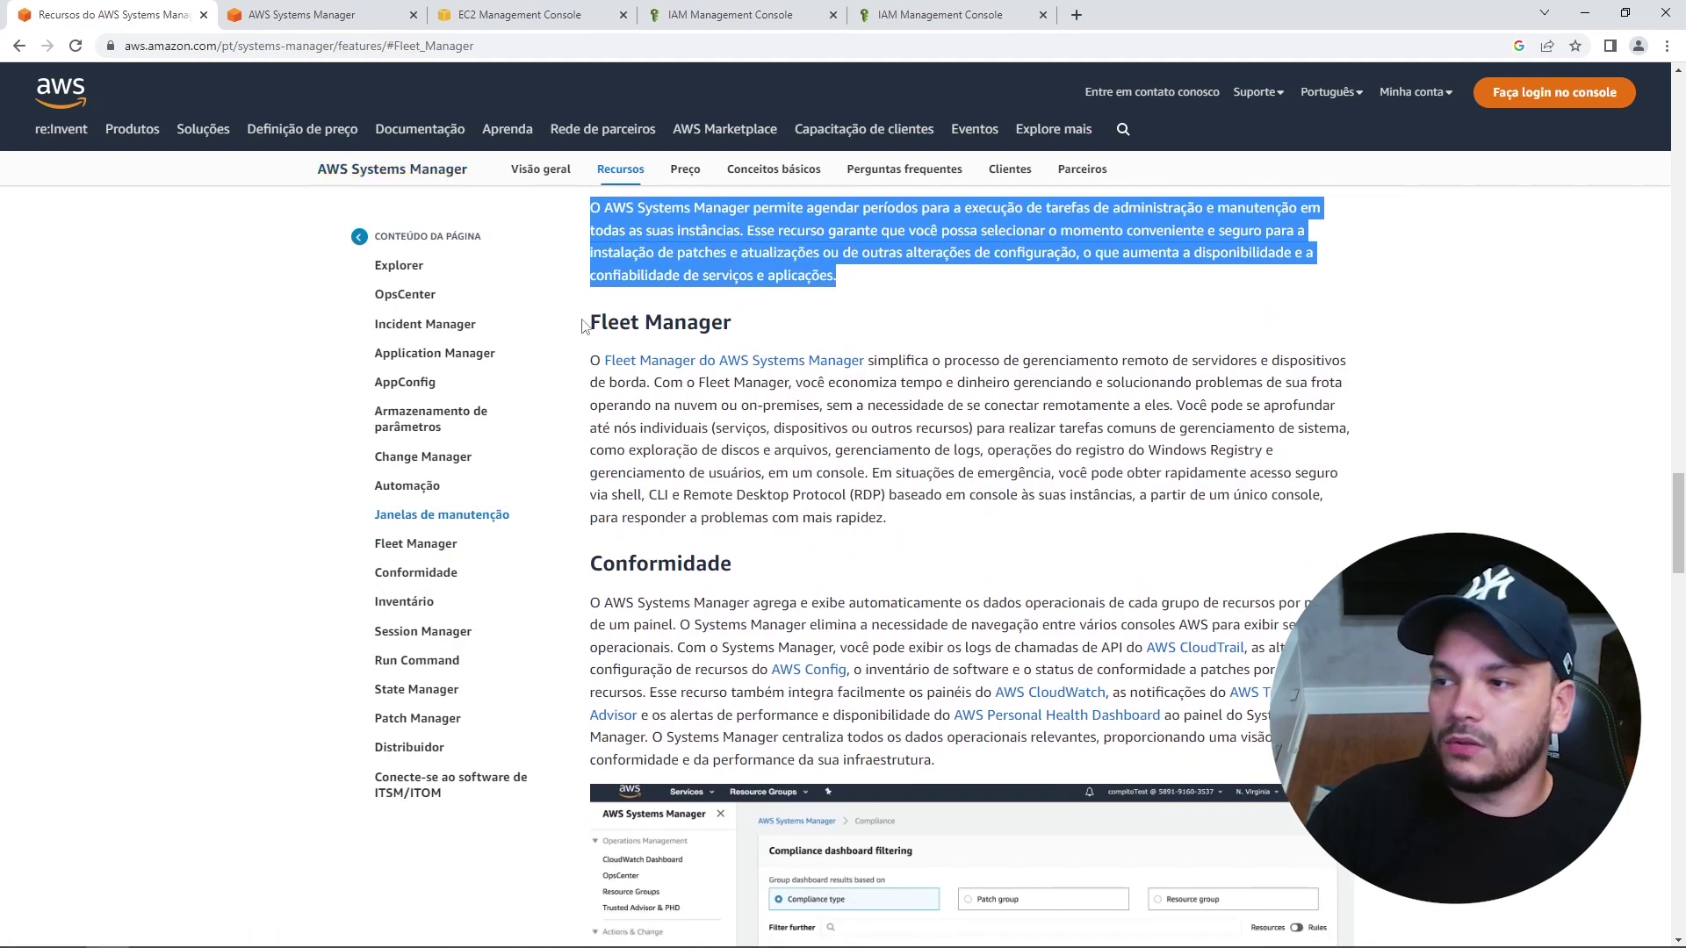
drag(761, 325, 587, 327)
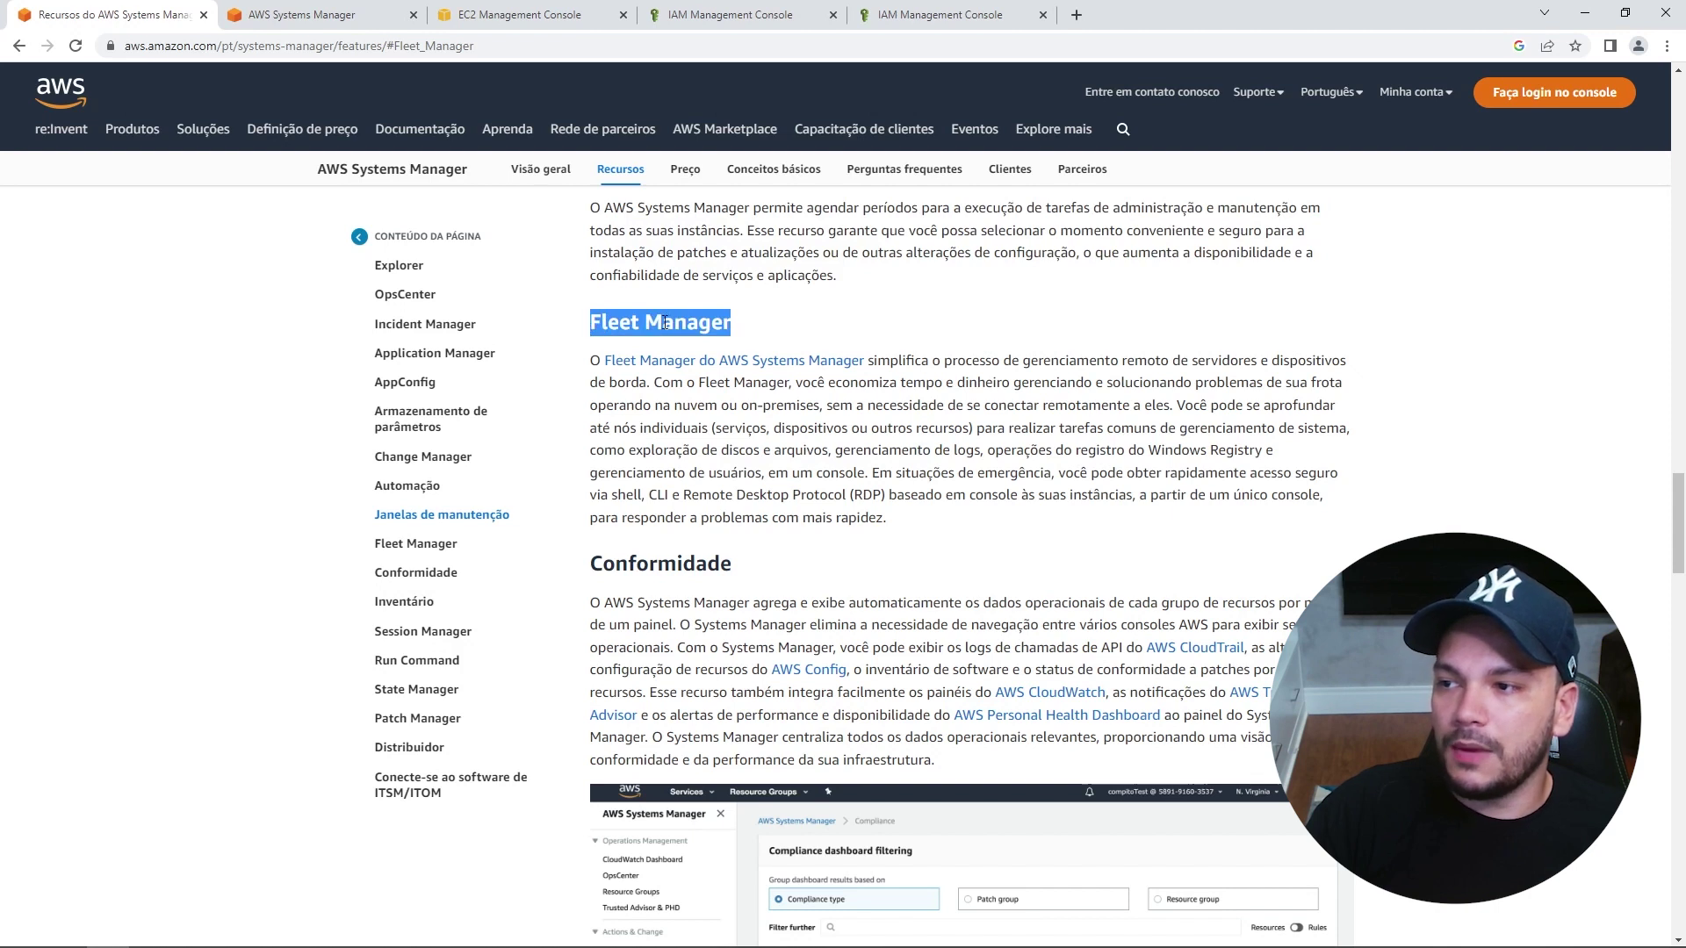
drag(889, 361, 653, 382)
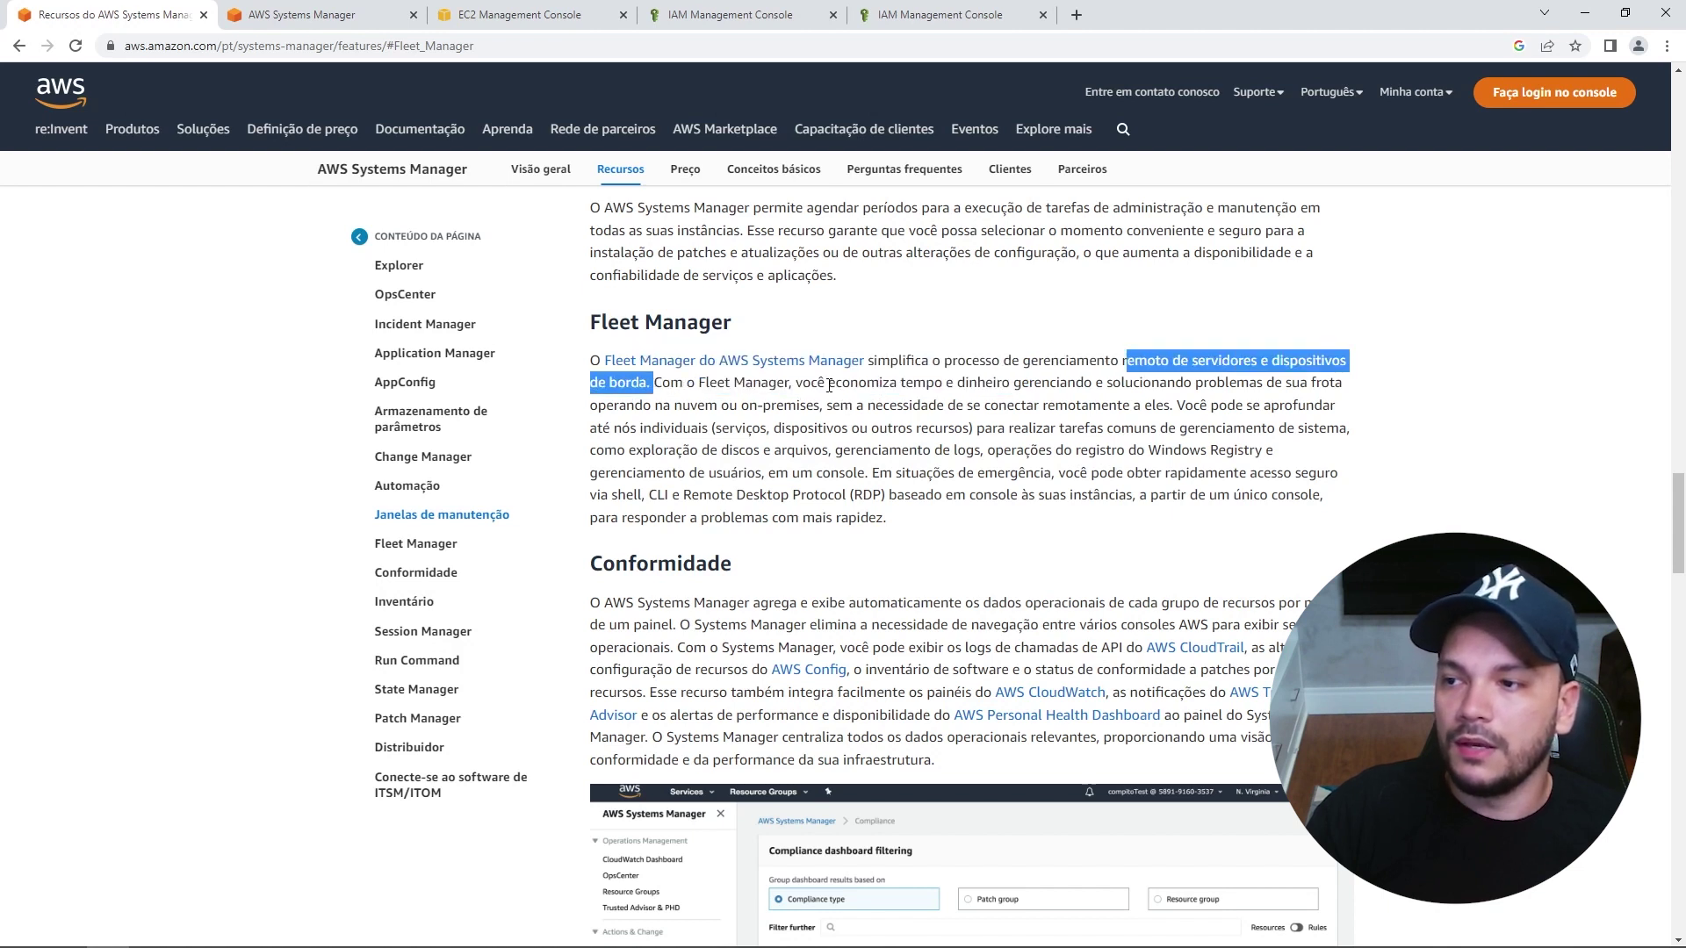
drag(801, 383, 1310, 380)
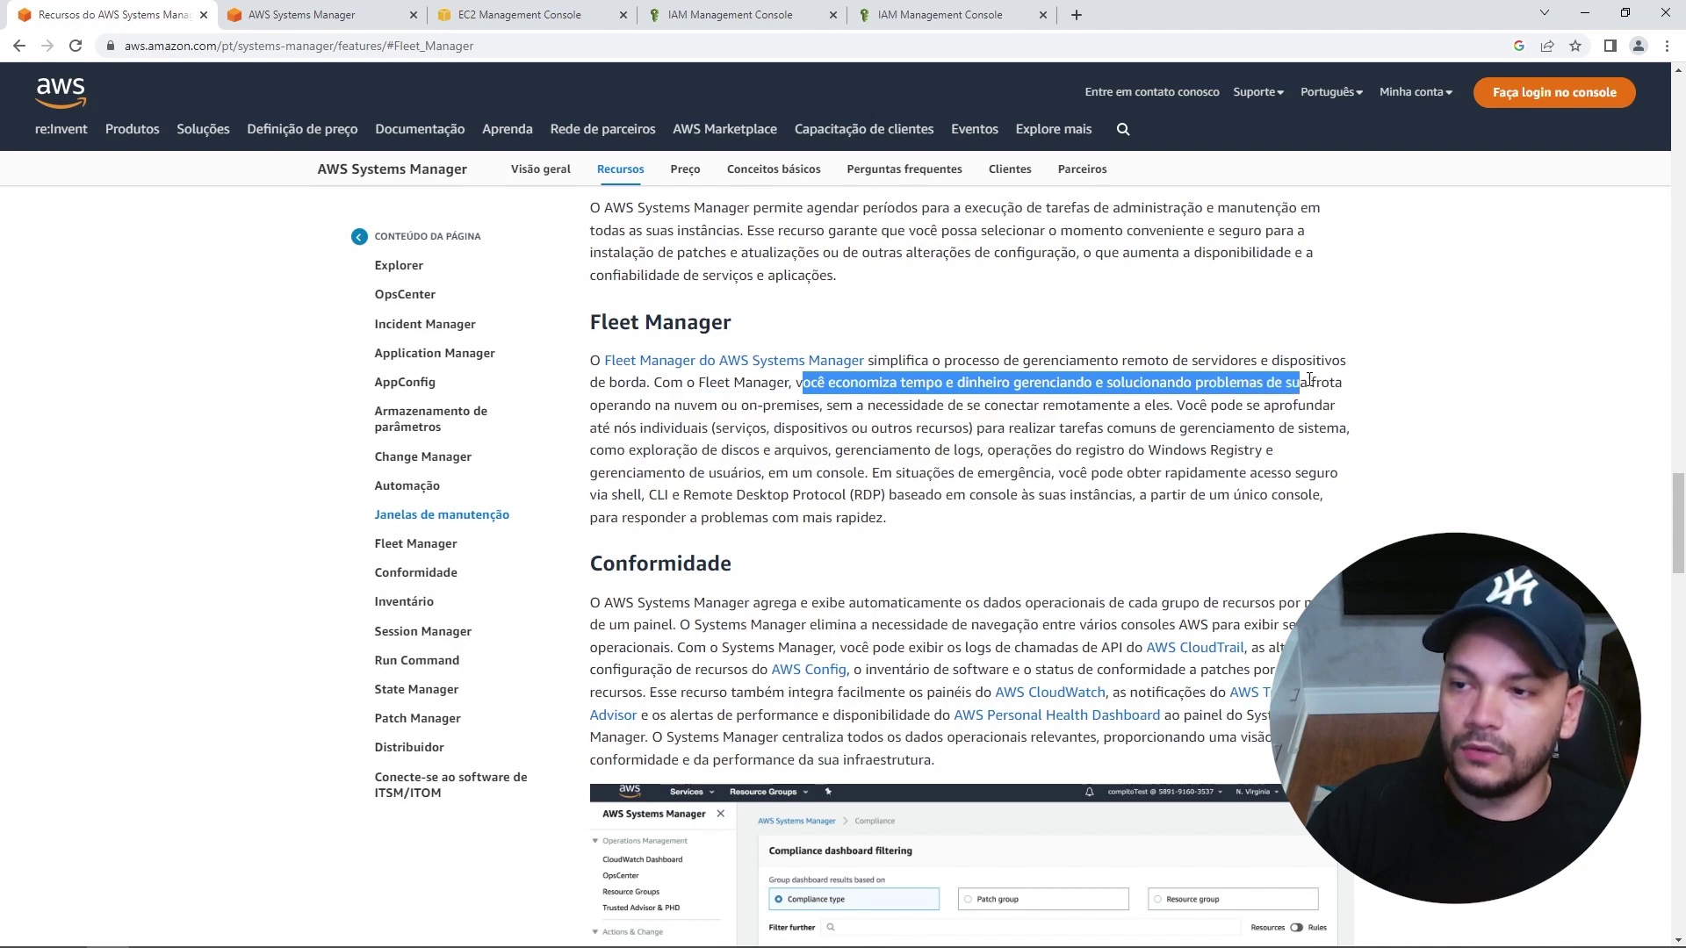
click(1411, 389)
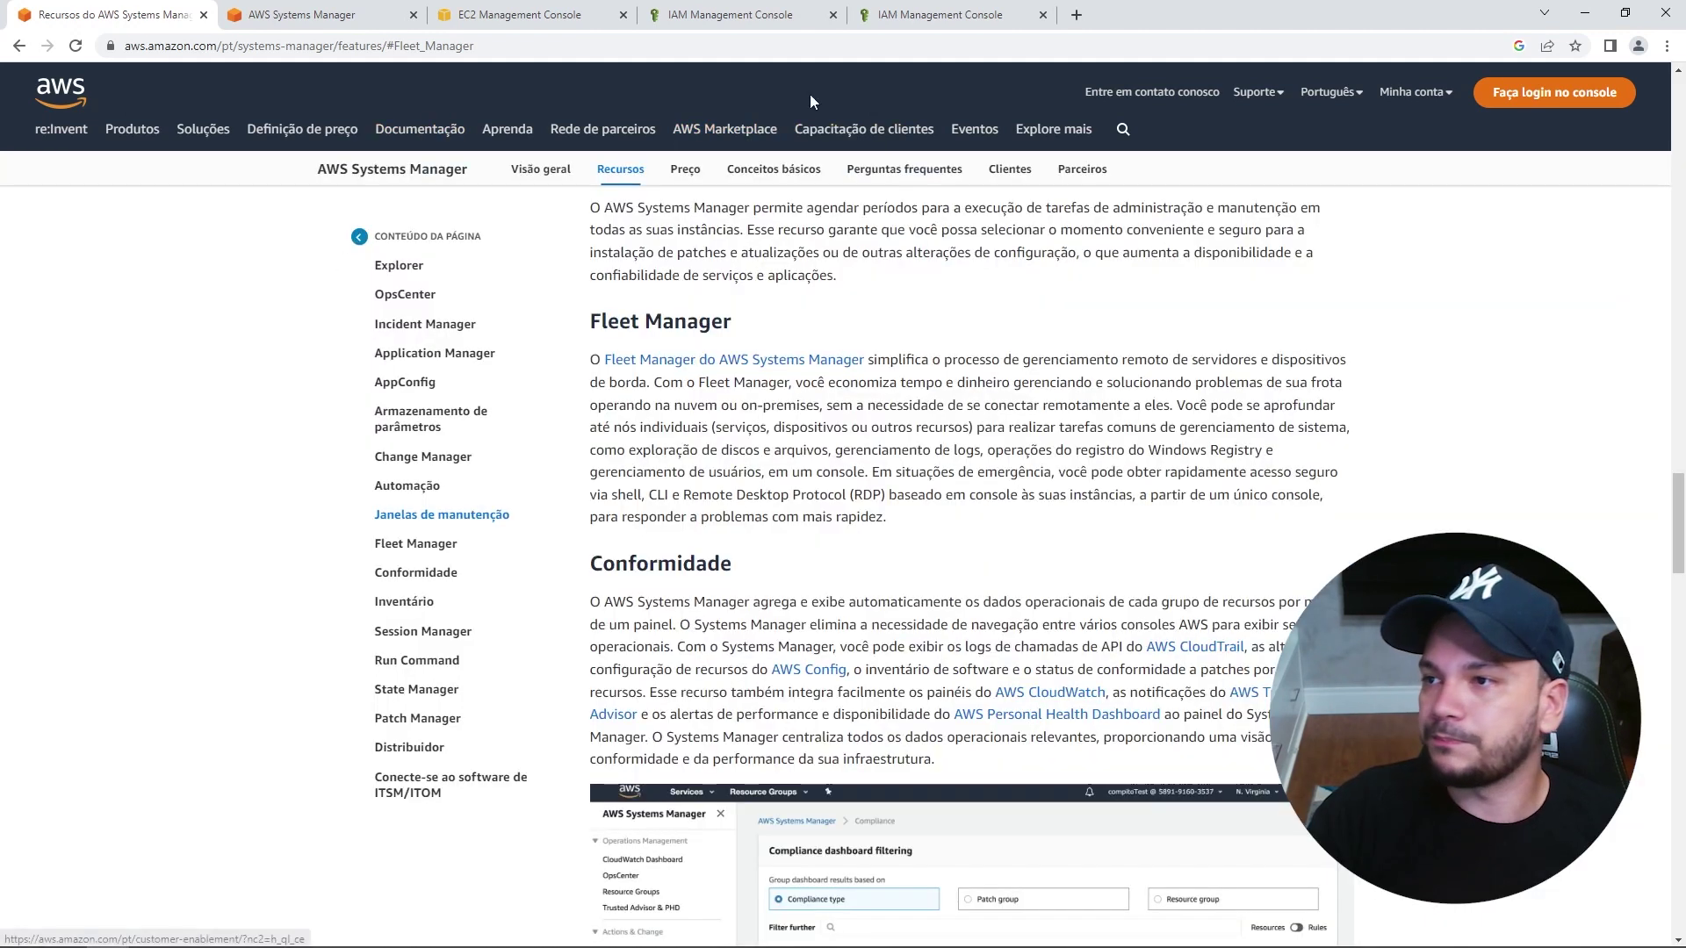
Return to the Systems Manager console and open Fleet Manager from the node management features.
click(773, 16)
click(933, 15)
click(285, 15)
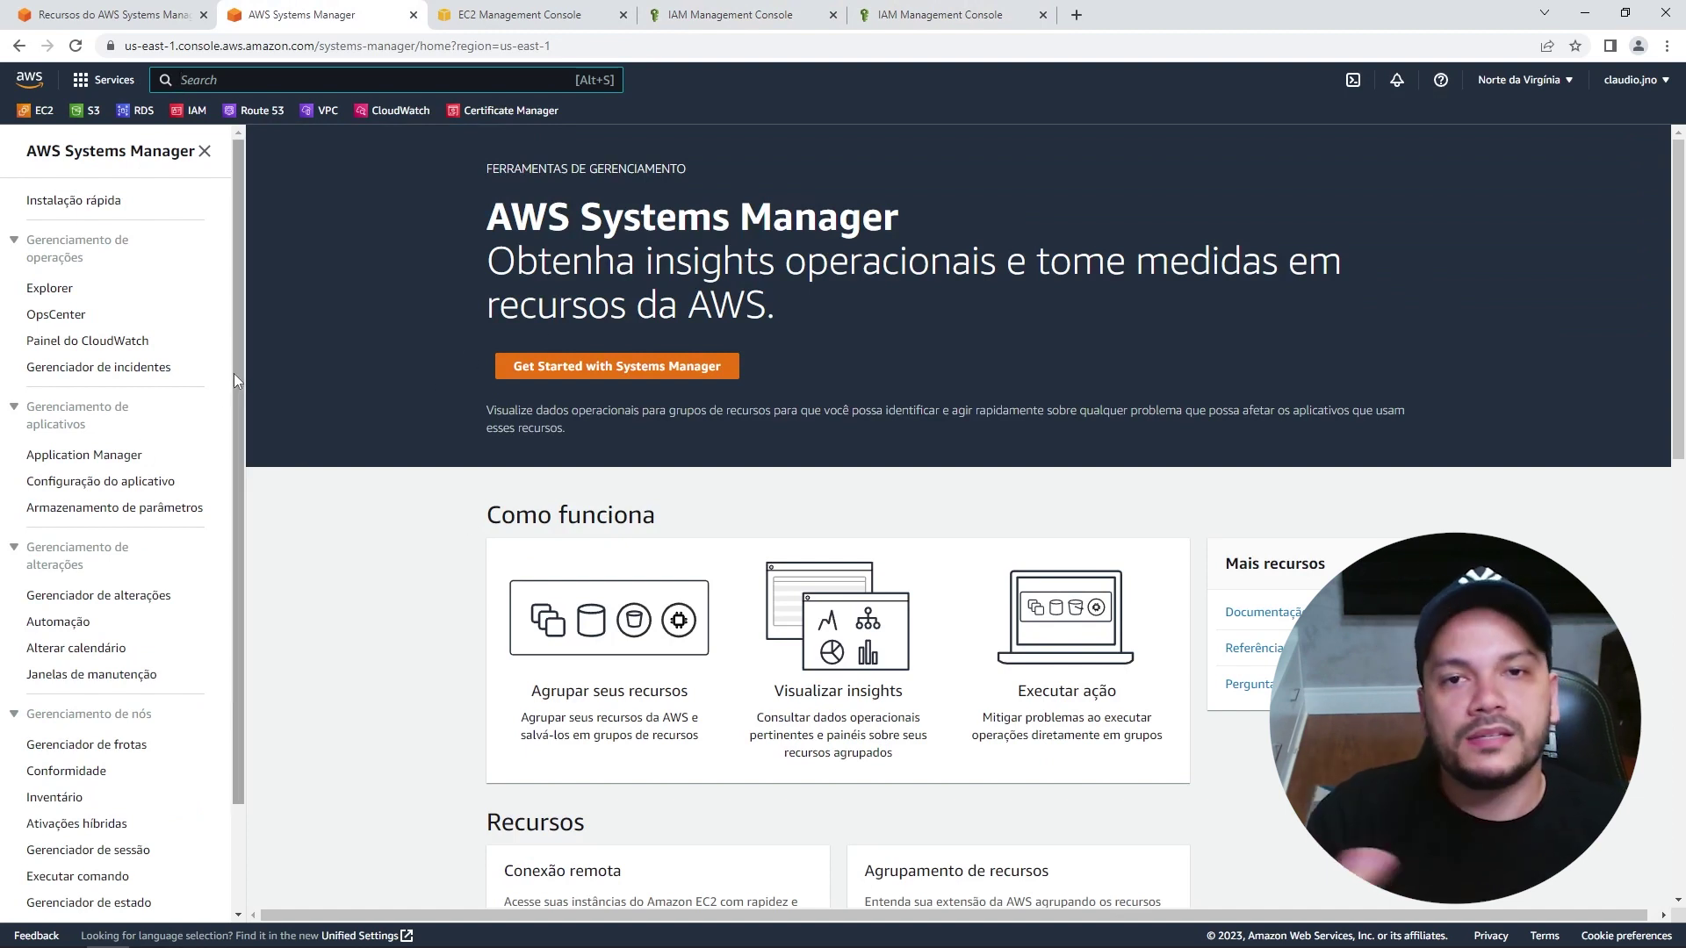
scroll(33, 659, down, 1)
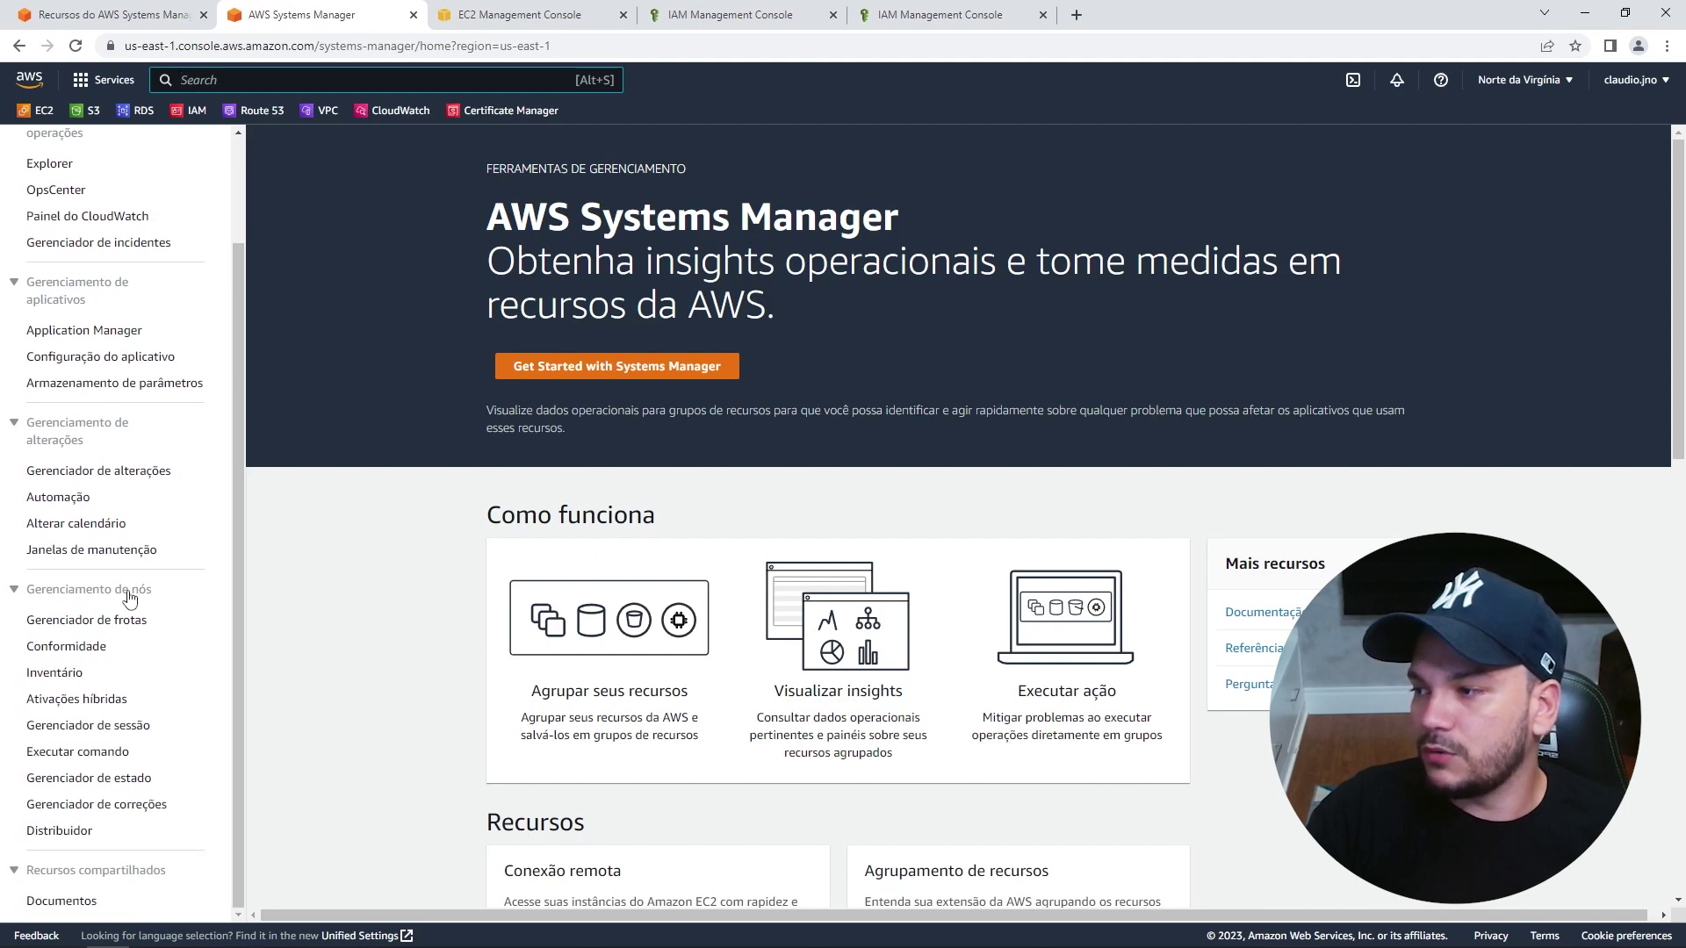
drag(161, 601, 19, 599)
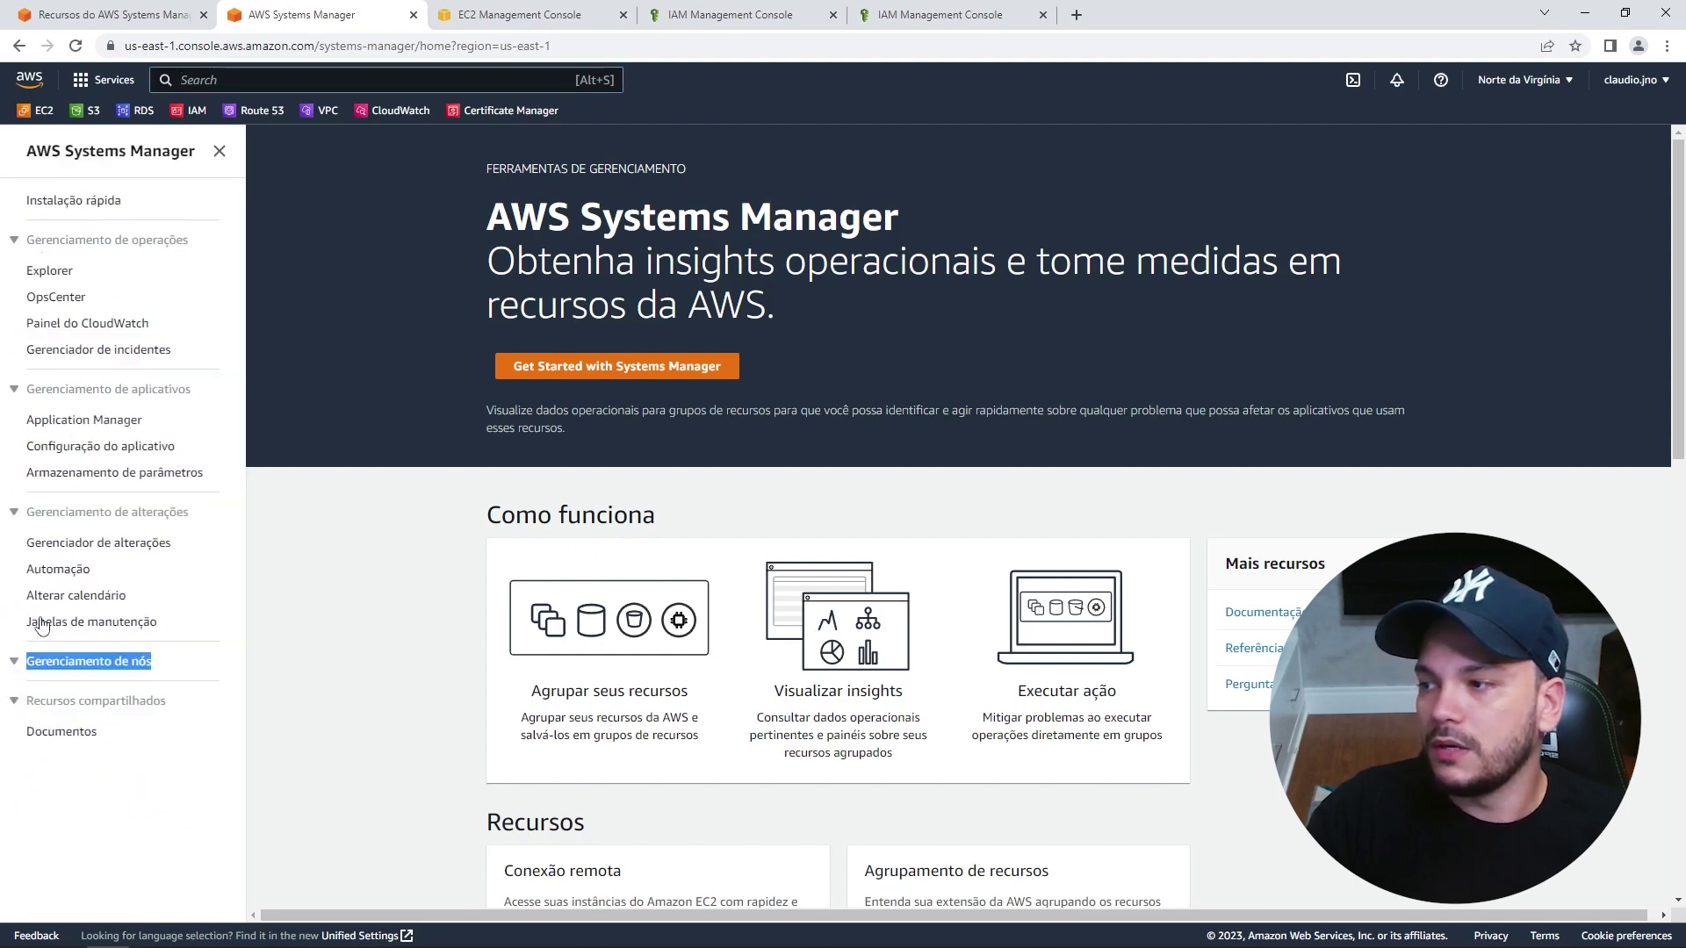
click(9, 672)
scroll(58, 690, down, 1)
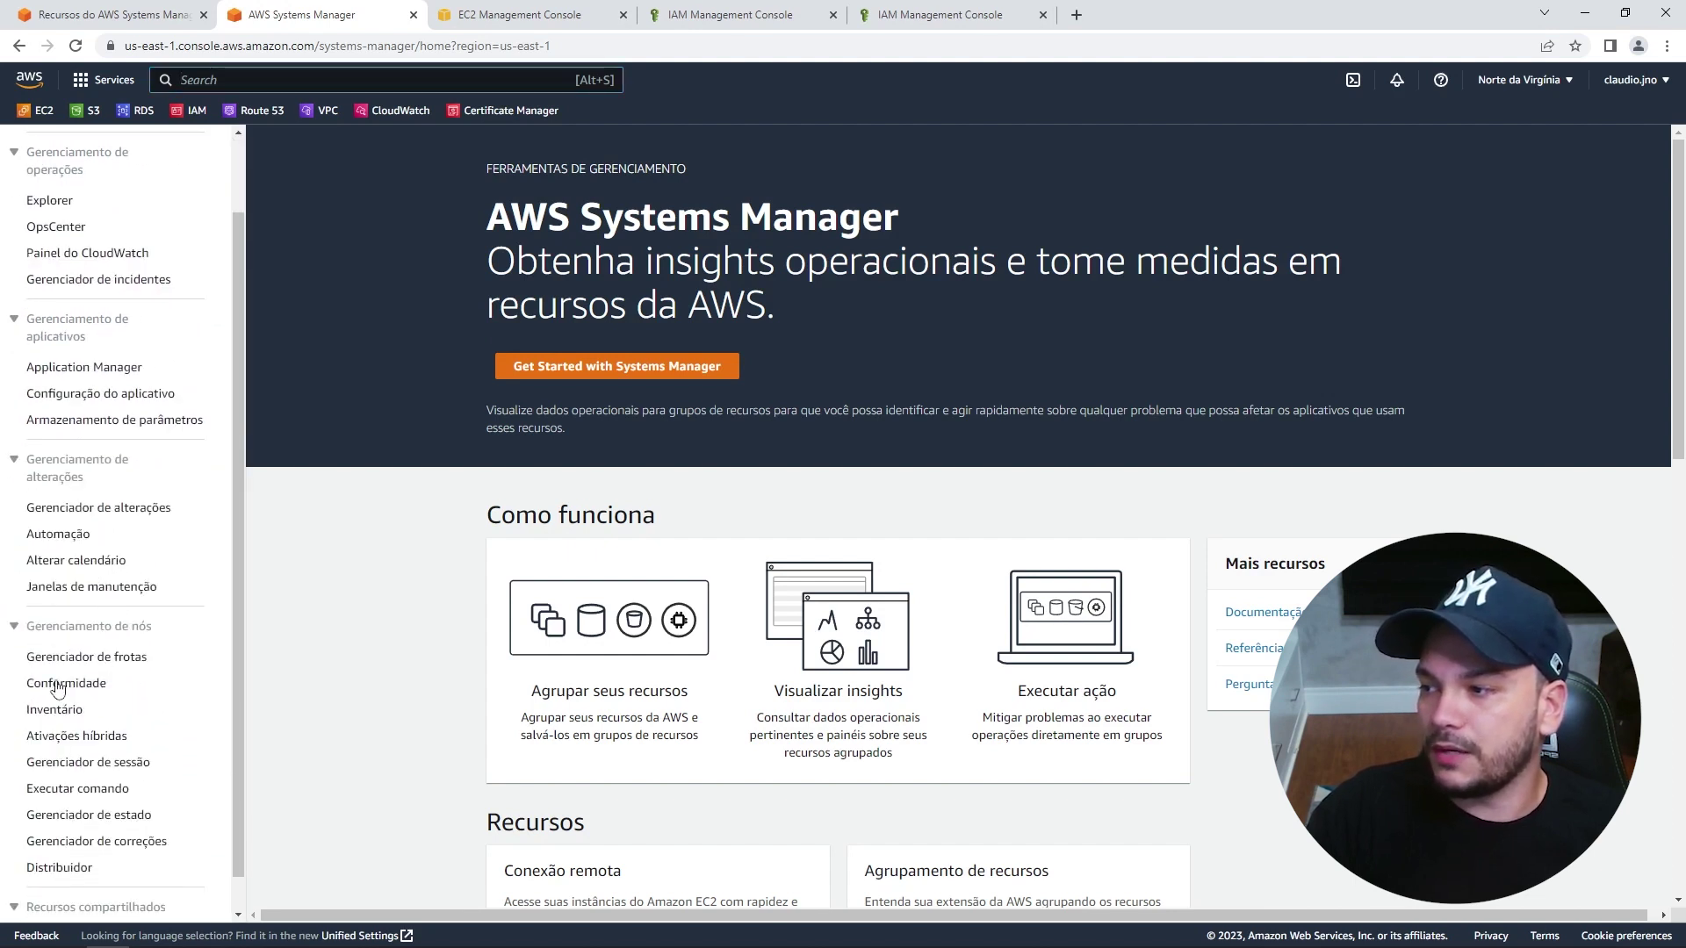
click(86, 661)
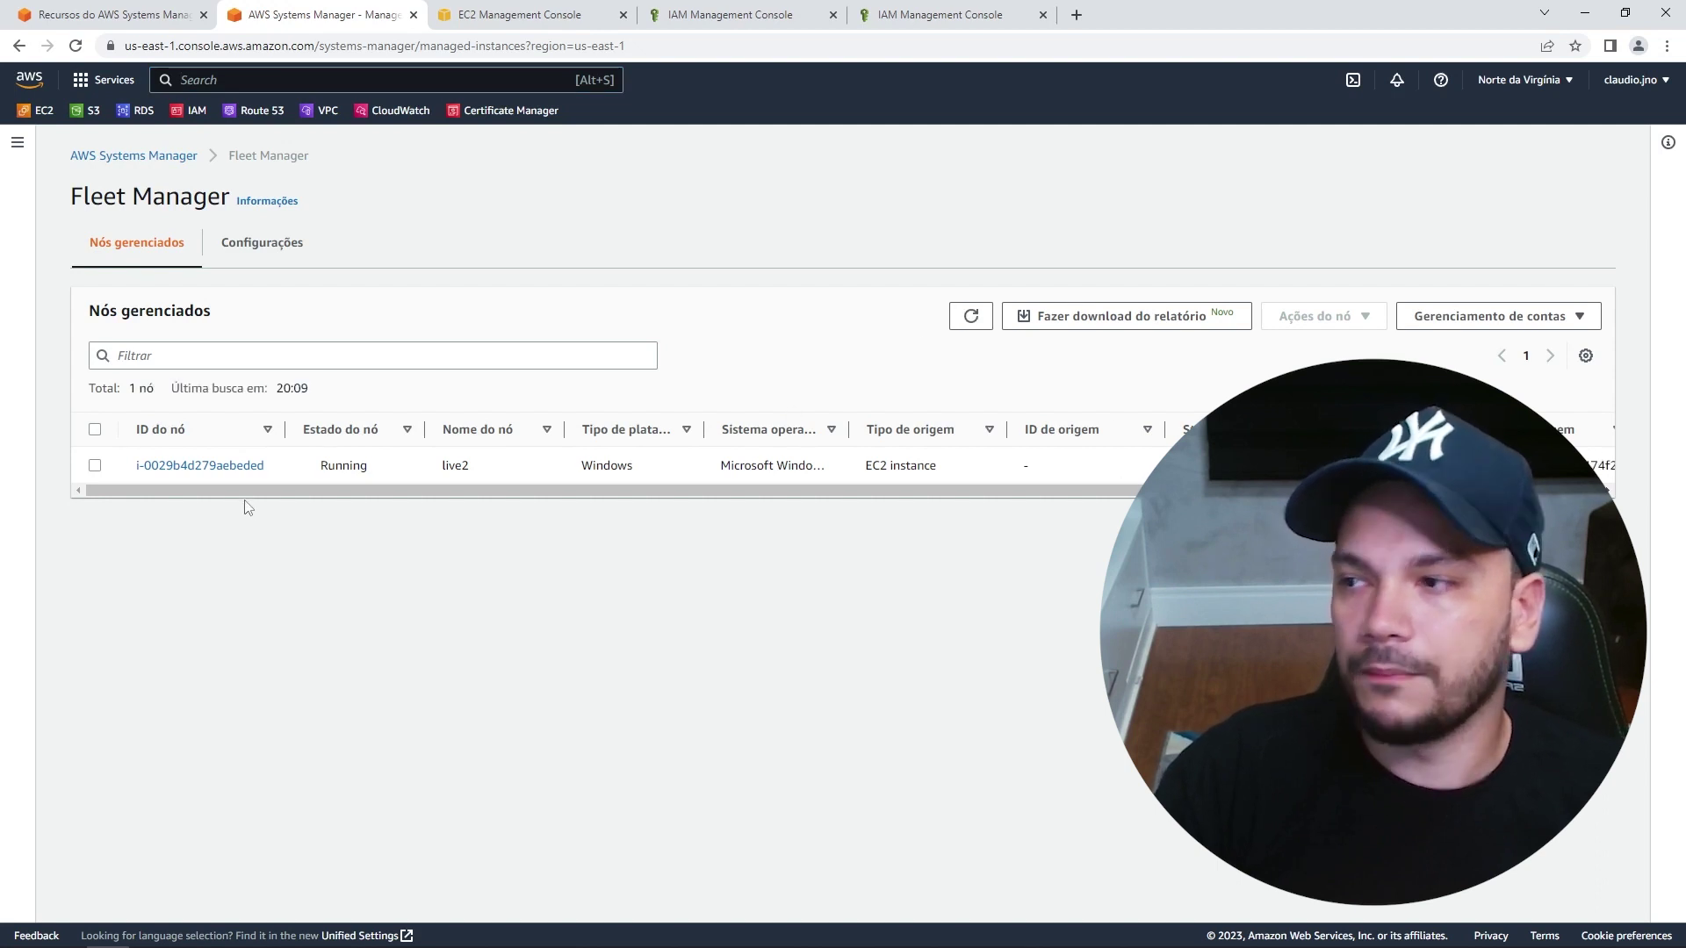
Examine the live2 managed node's ID, state, ping status and agent version in Fleet Manager.
drag(255, 479, 143, 474)
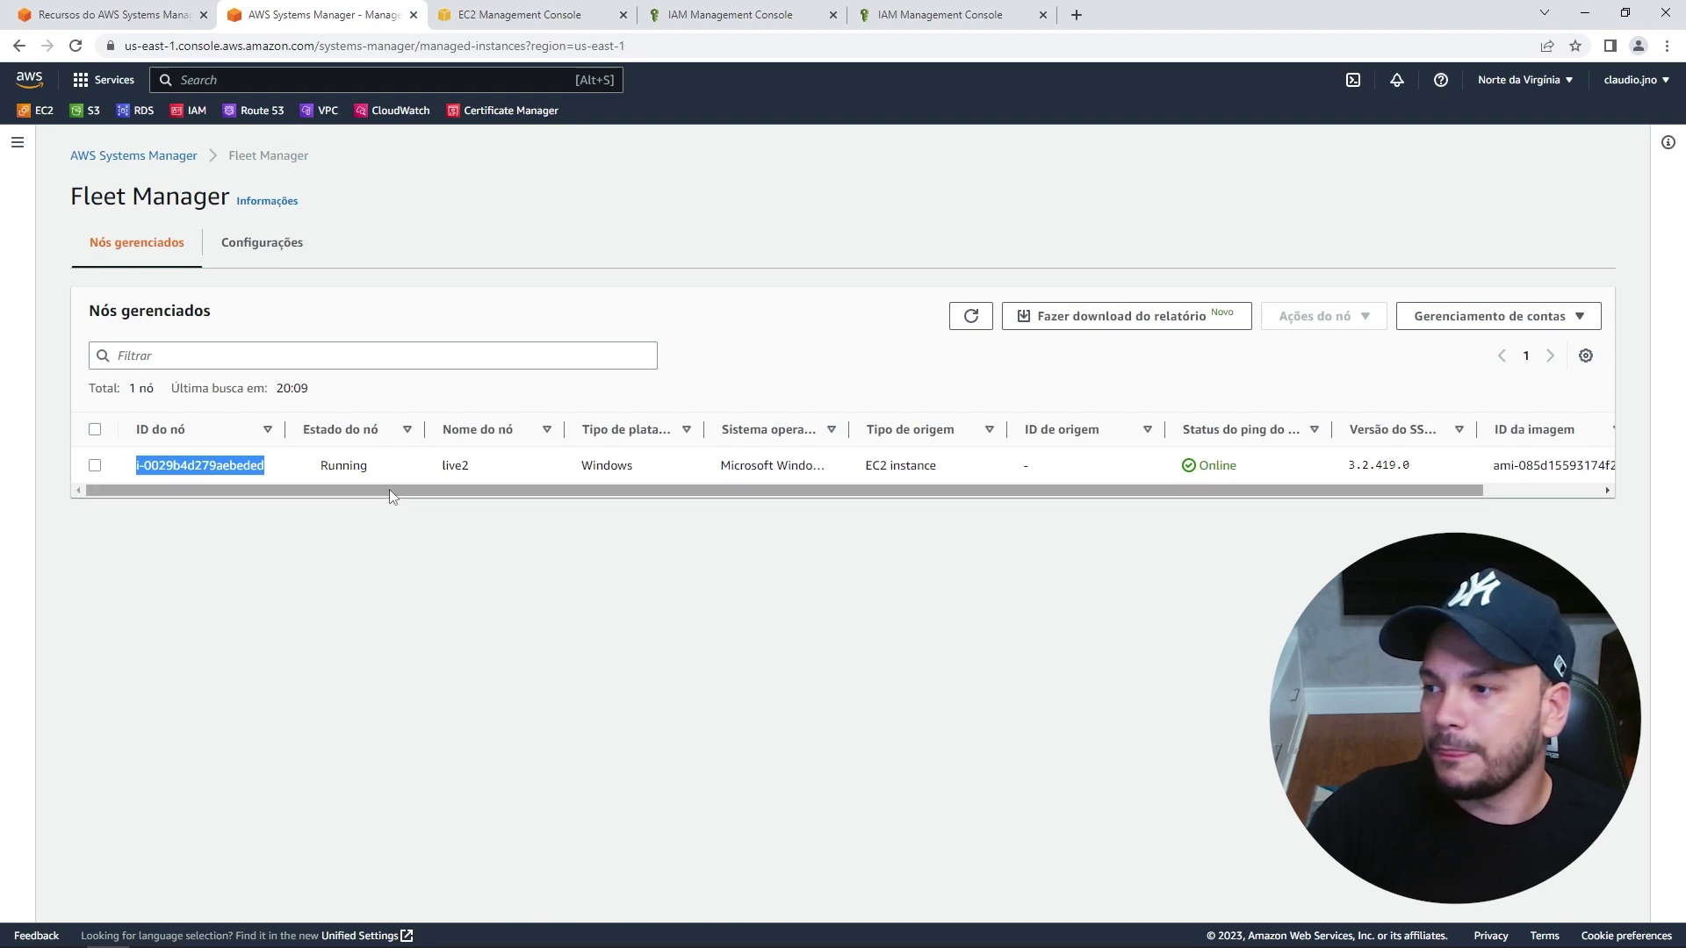
drag(318, 467, 990, 512)
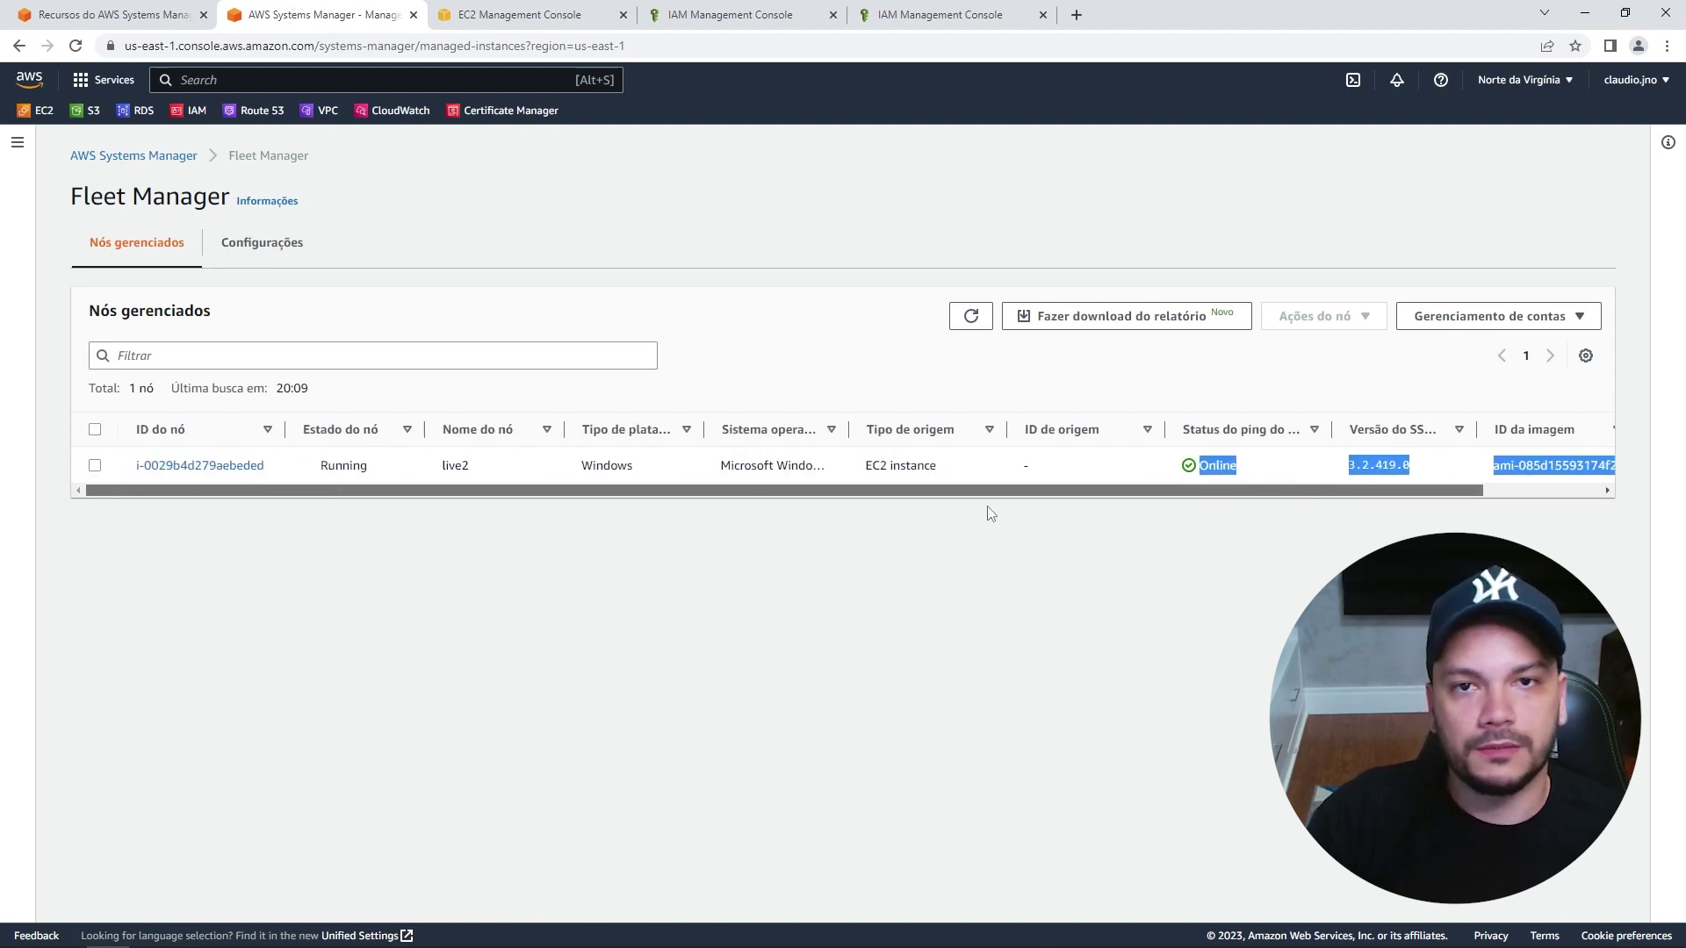
click(962, 651)
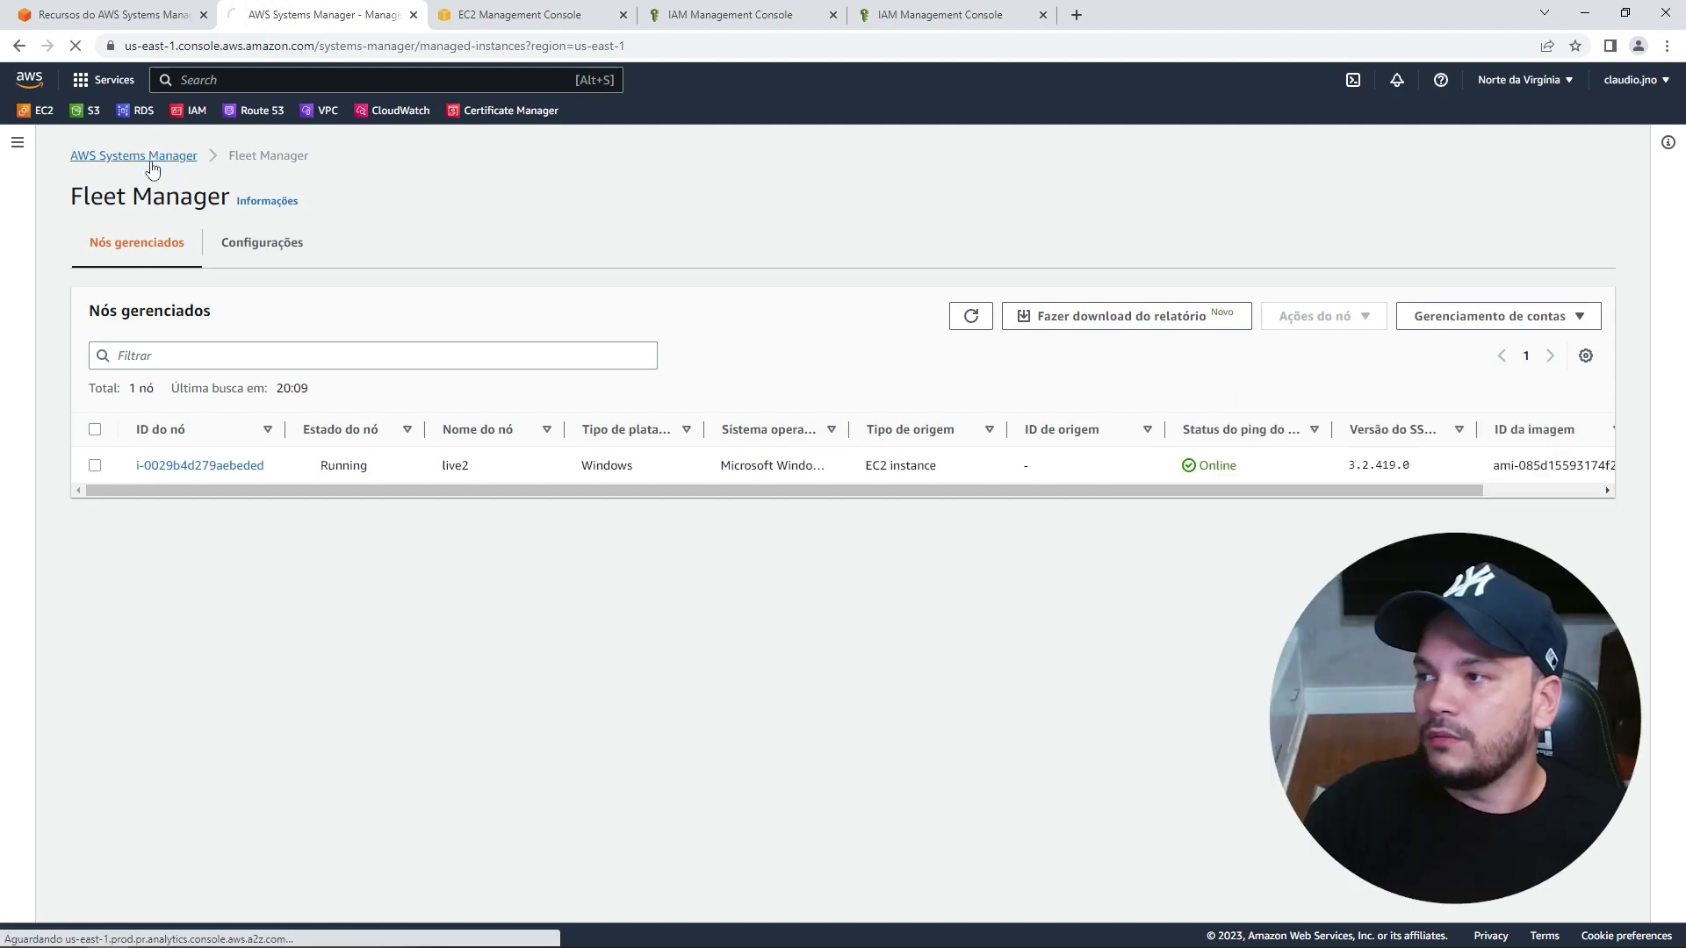
Go back to the Systems Manager home page and open Run Command from the node management features.
click(151, 164)
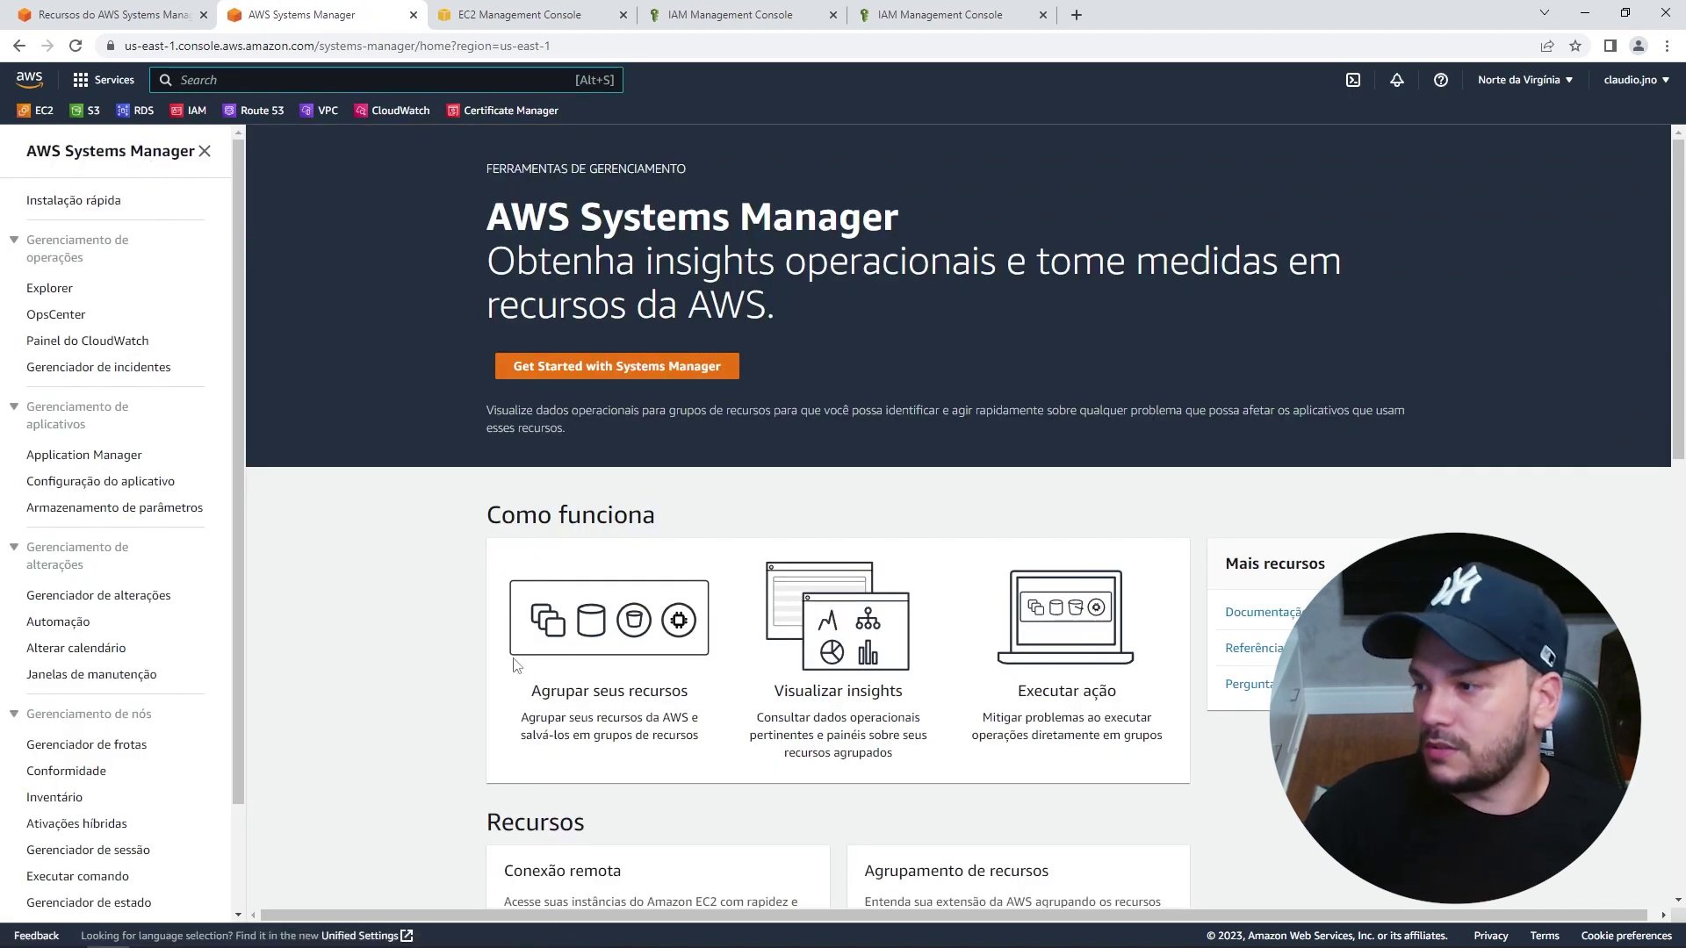
scroll(105, 615, down, 2)
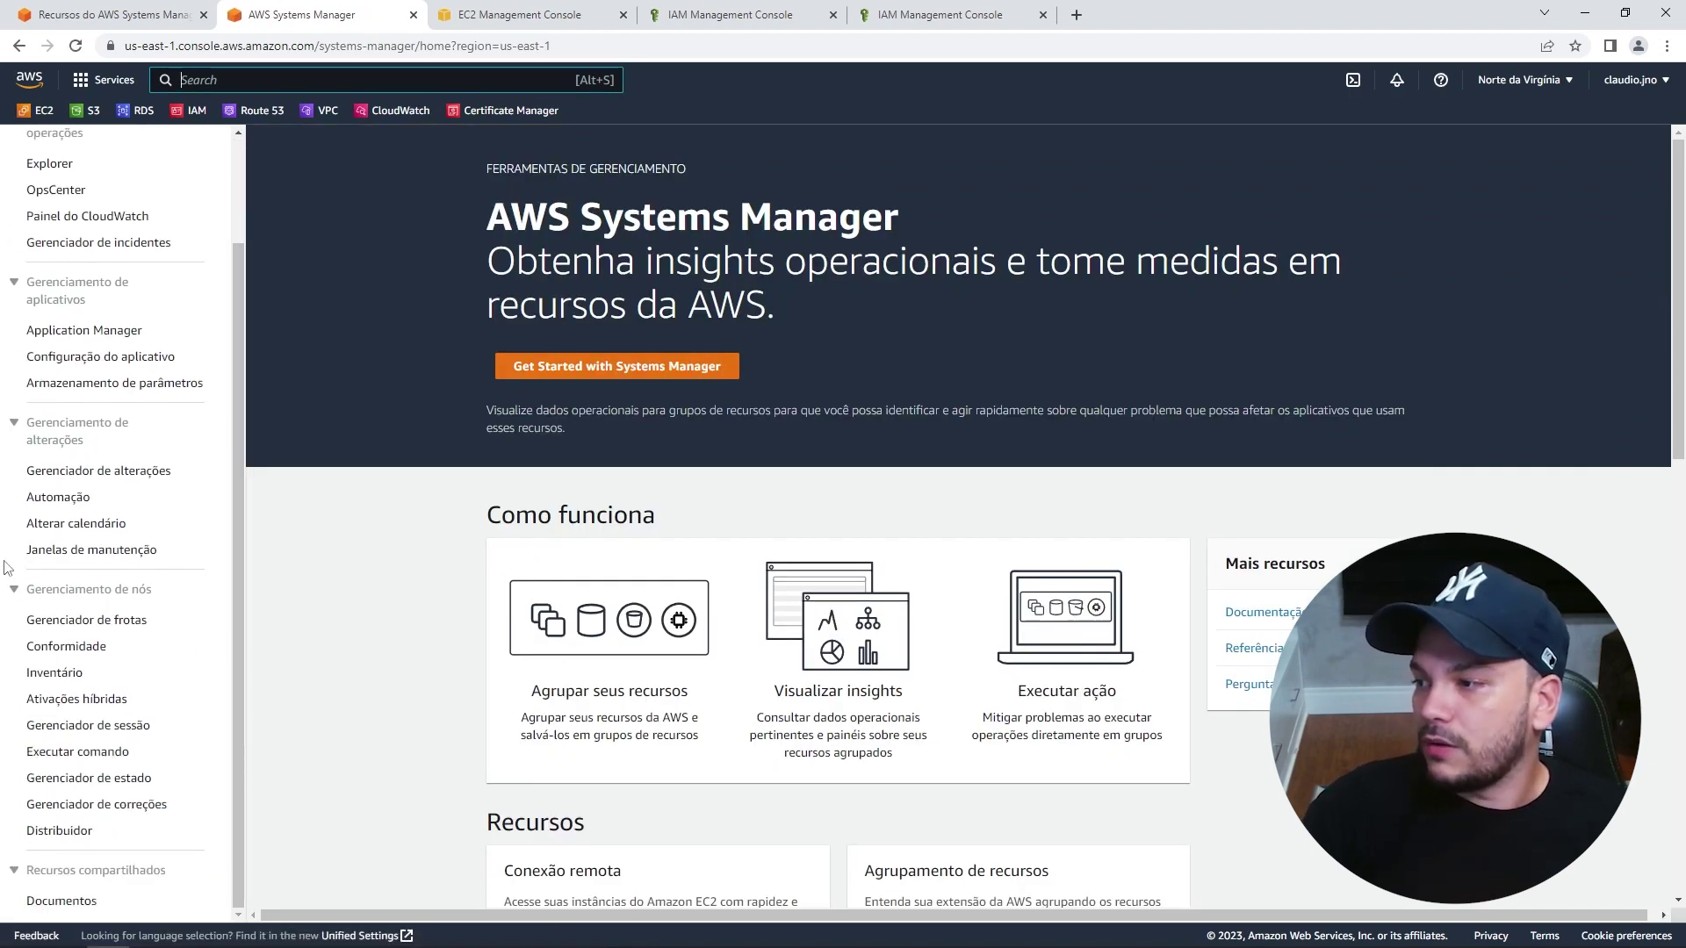
drag(153, 596, 26, 595)
scroll(53, 633, up, 2)
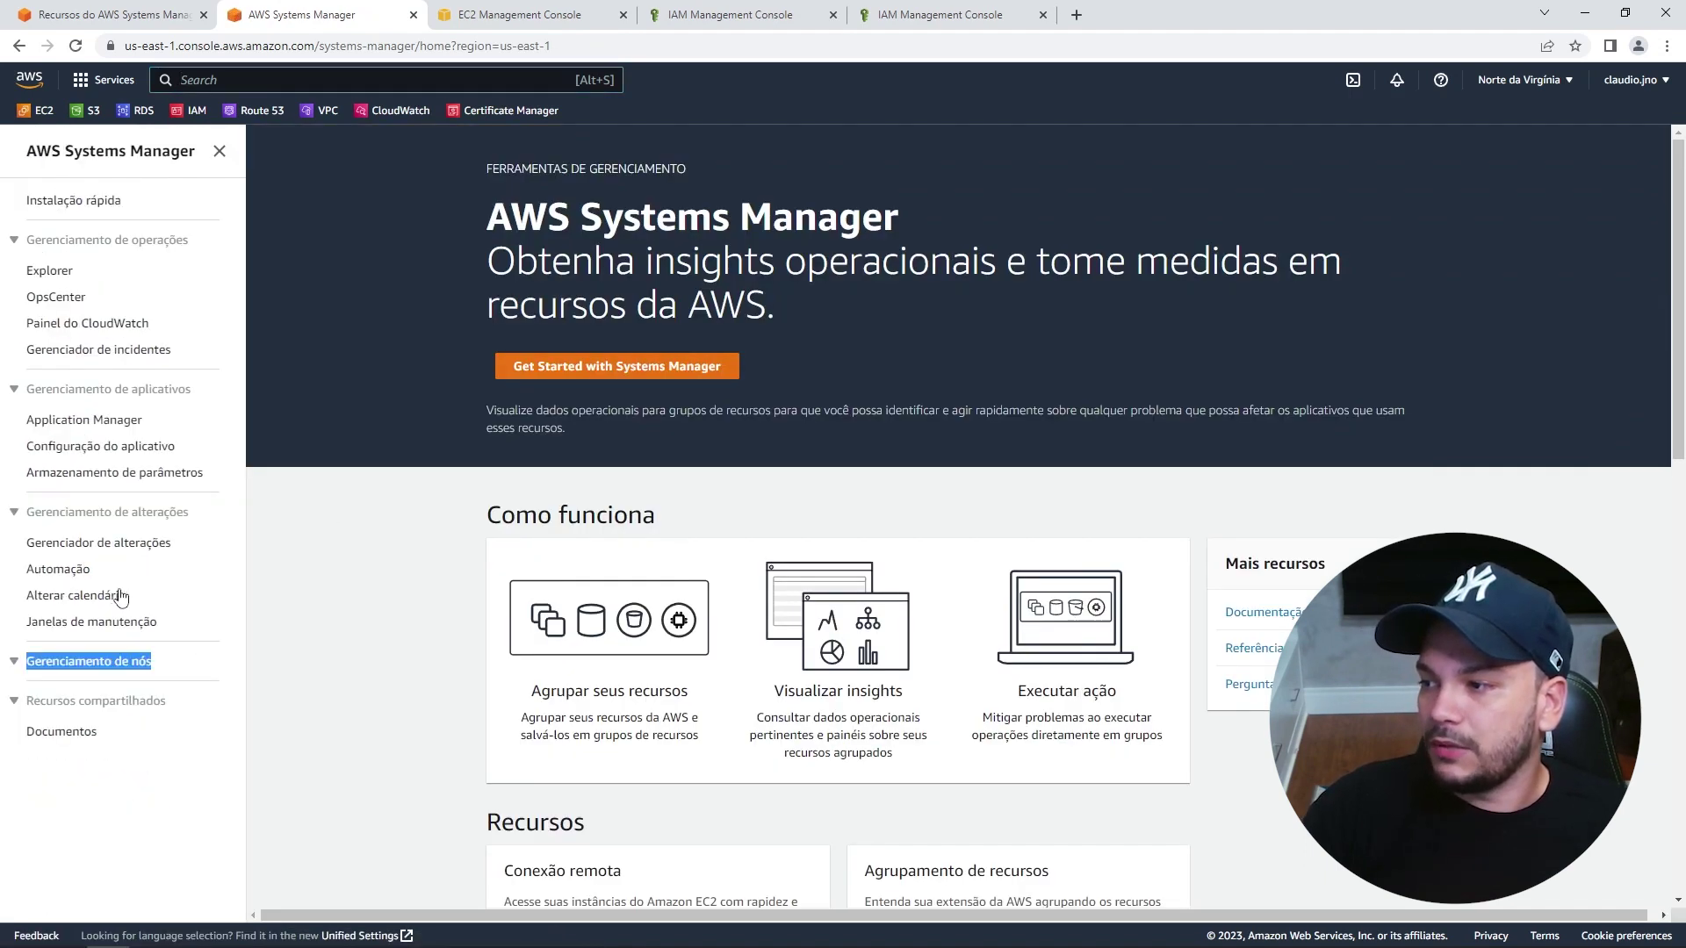
scroll(66, 773, down, 2)
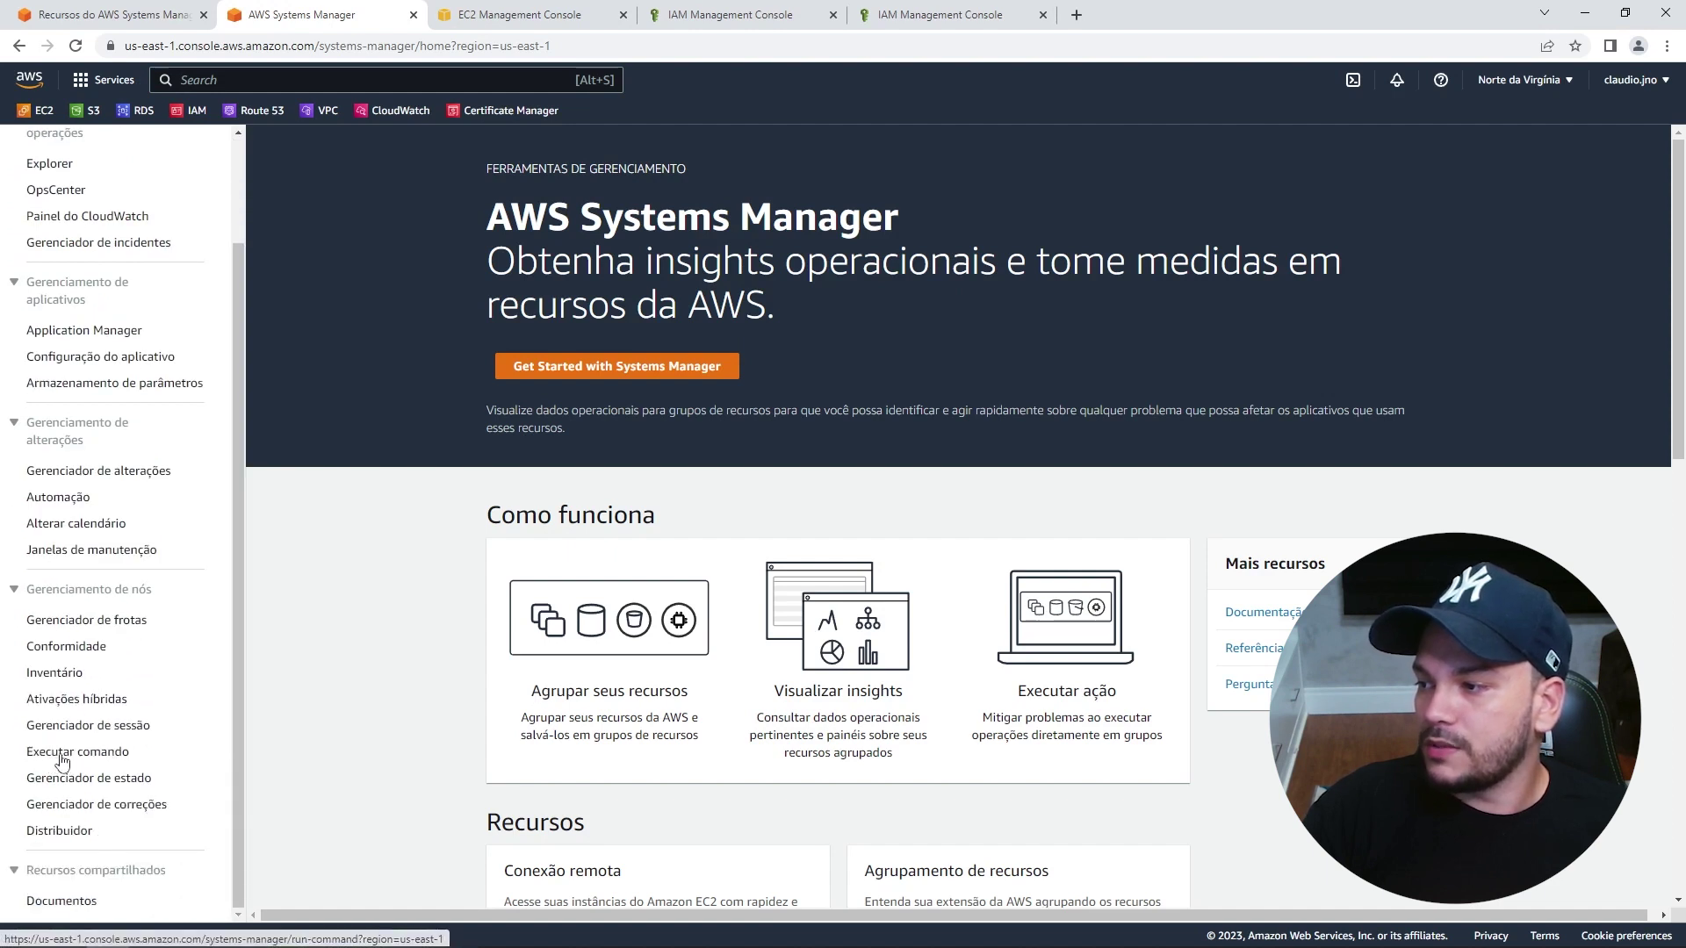
click(61, 756)
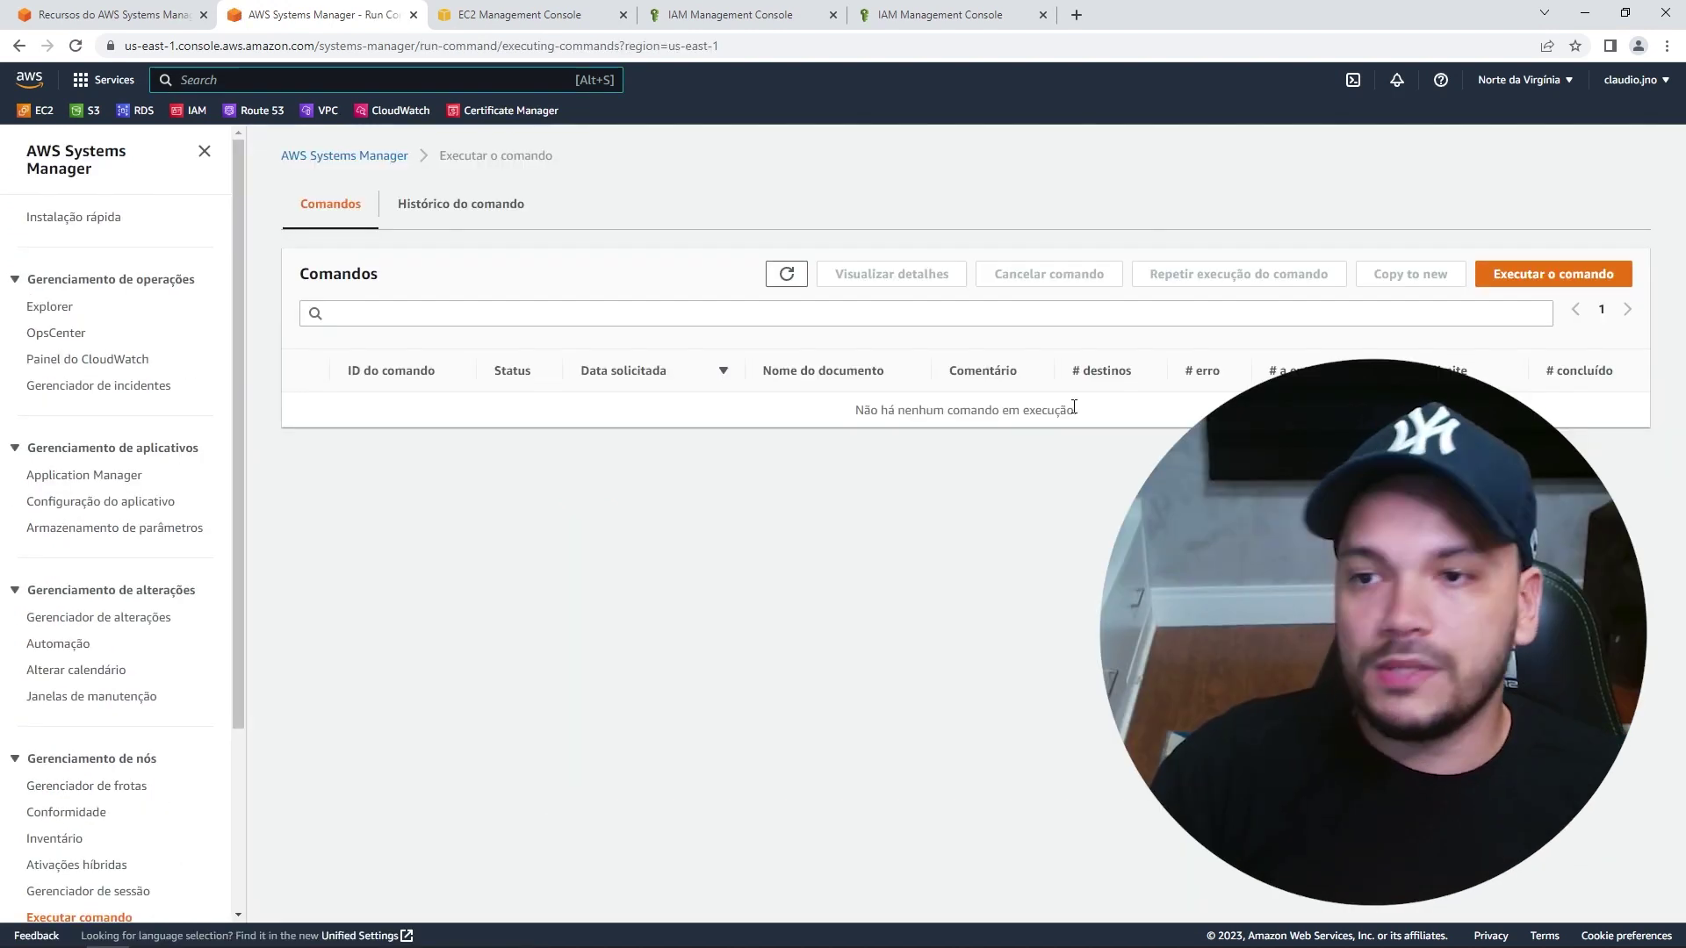
Start a new command run and filter the command documents by the keyword awssupport.
click(1530, 277)
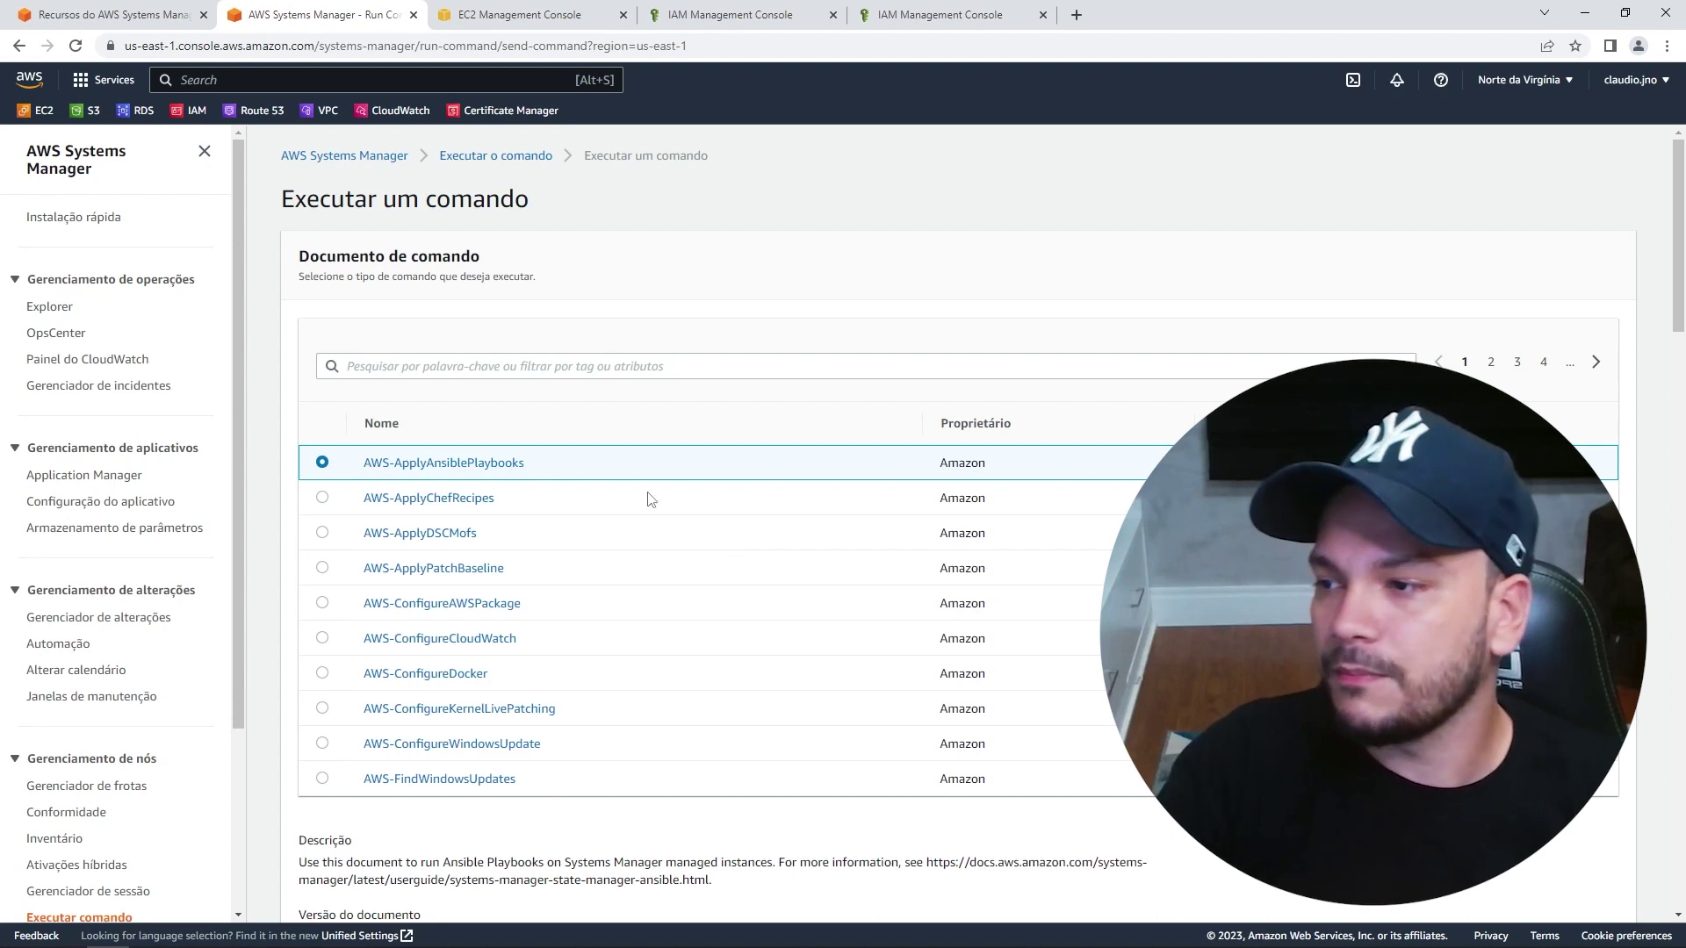
click(622, 374)
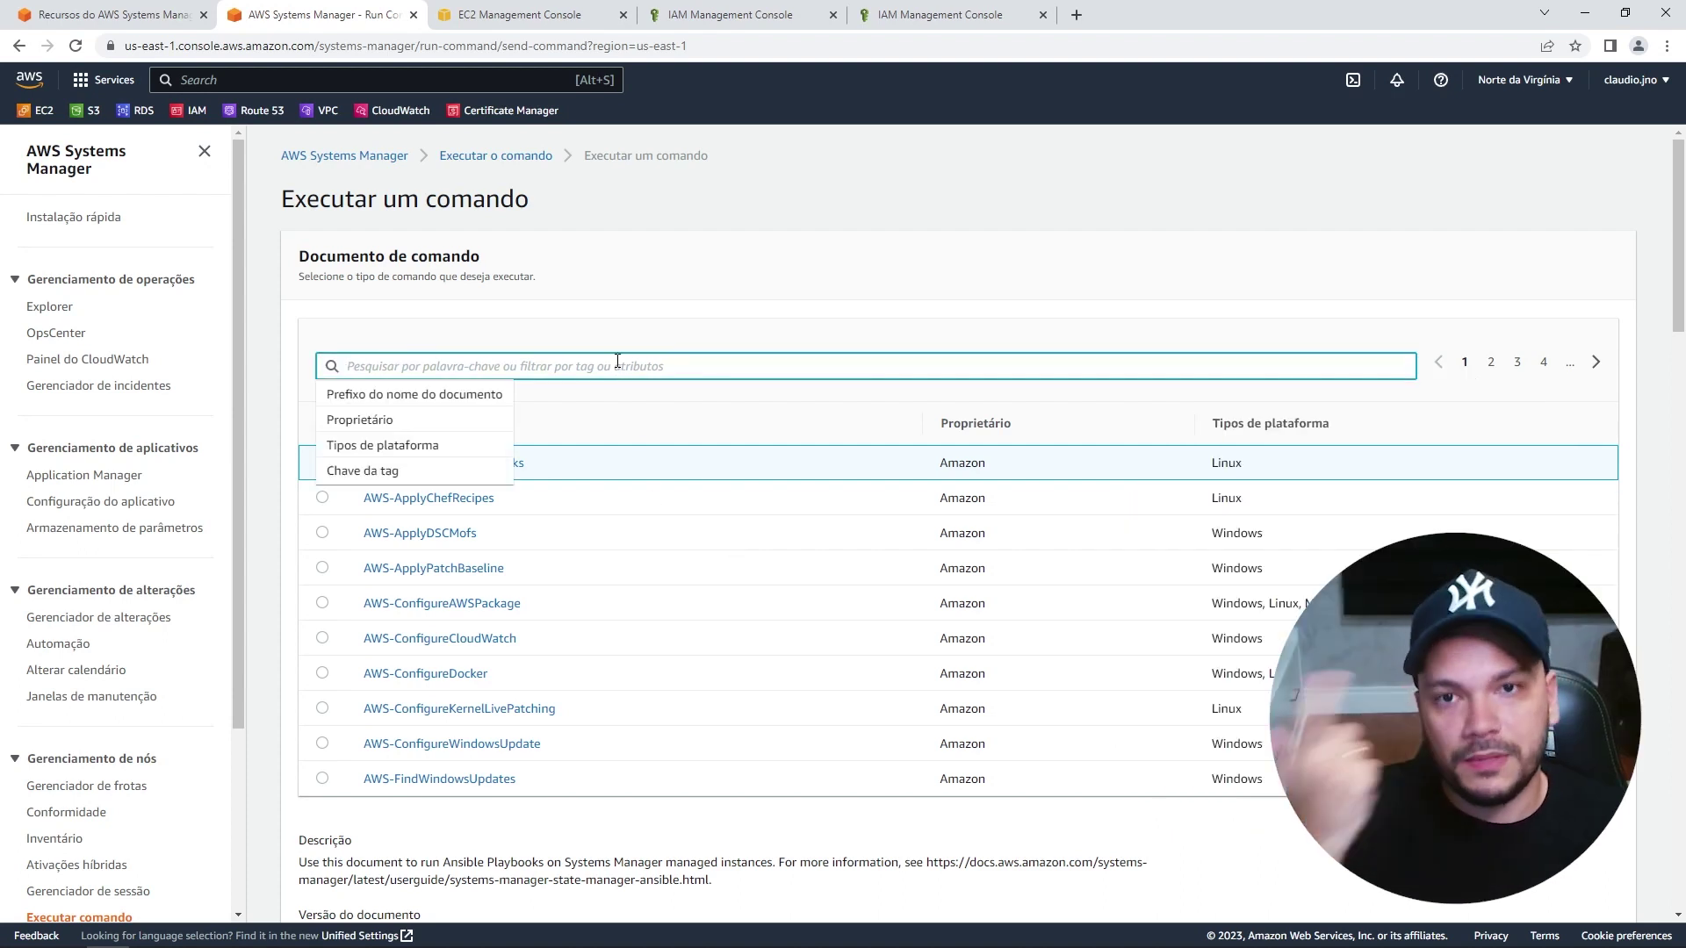
text(awss)
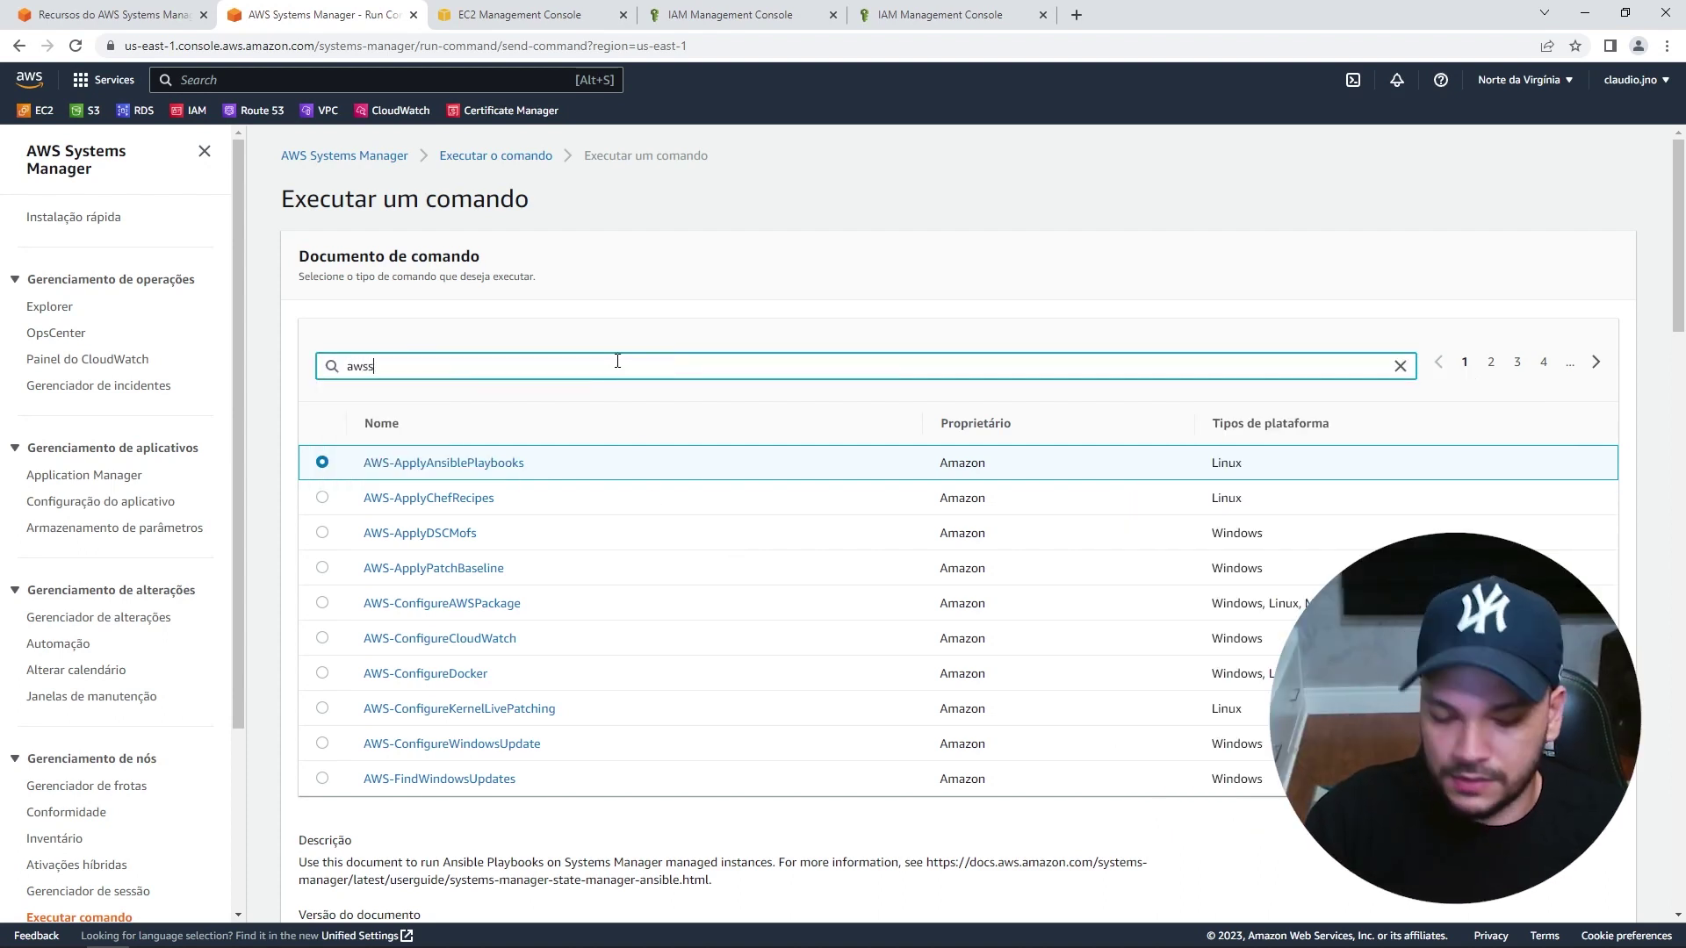
text(upport)
key(Return)
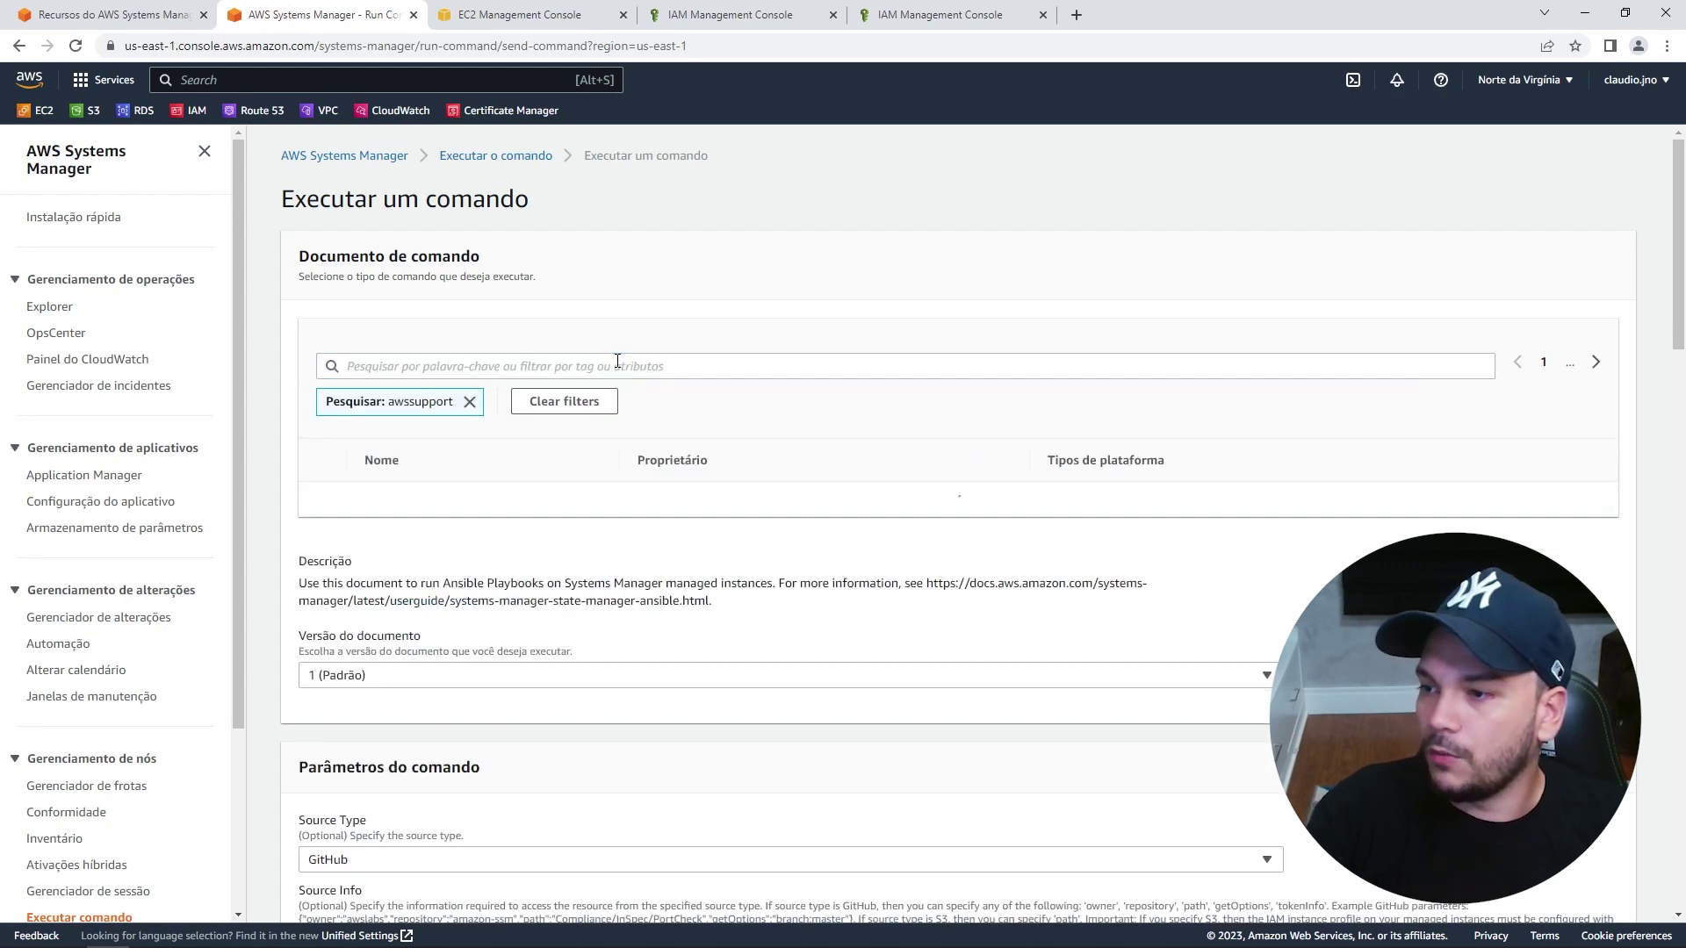
Select the AWSSupport-RunEC2RescueForWindowsTool document as the command to run, keeping its default version.
drag(615, 501, 387, 506)
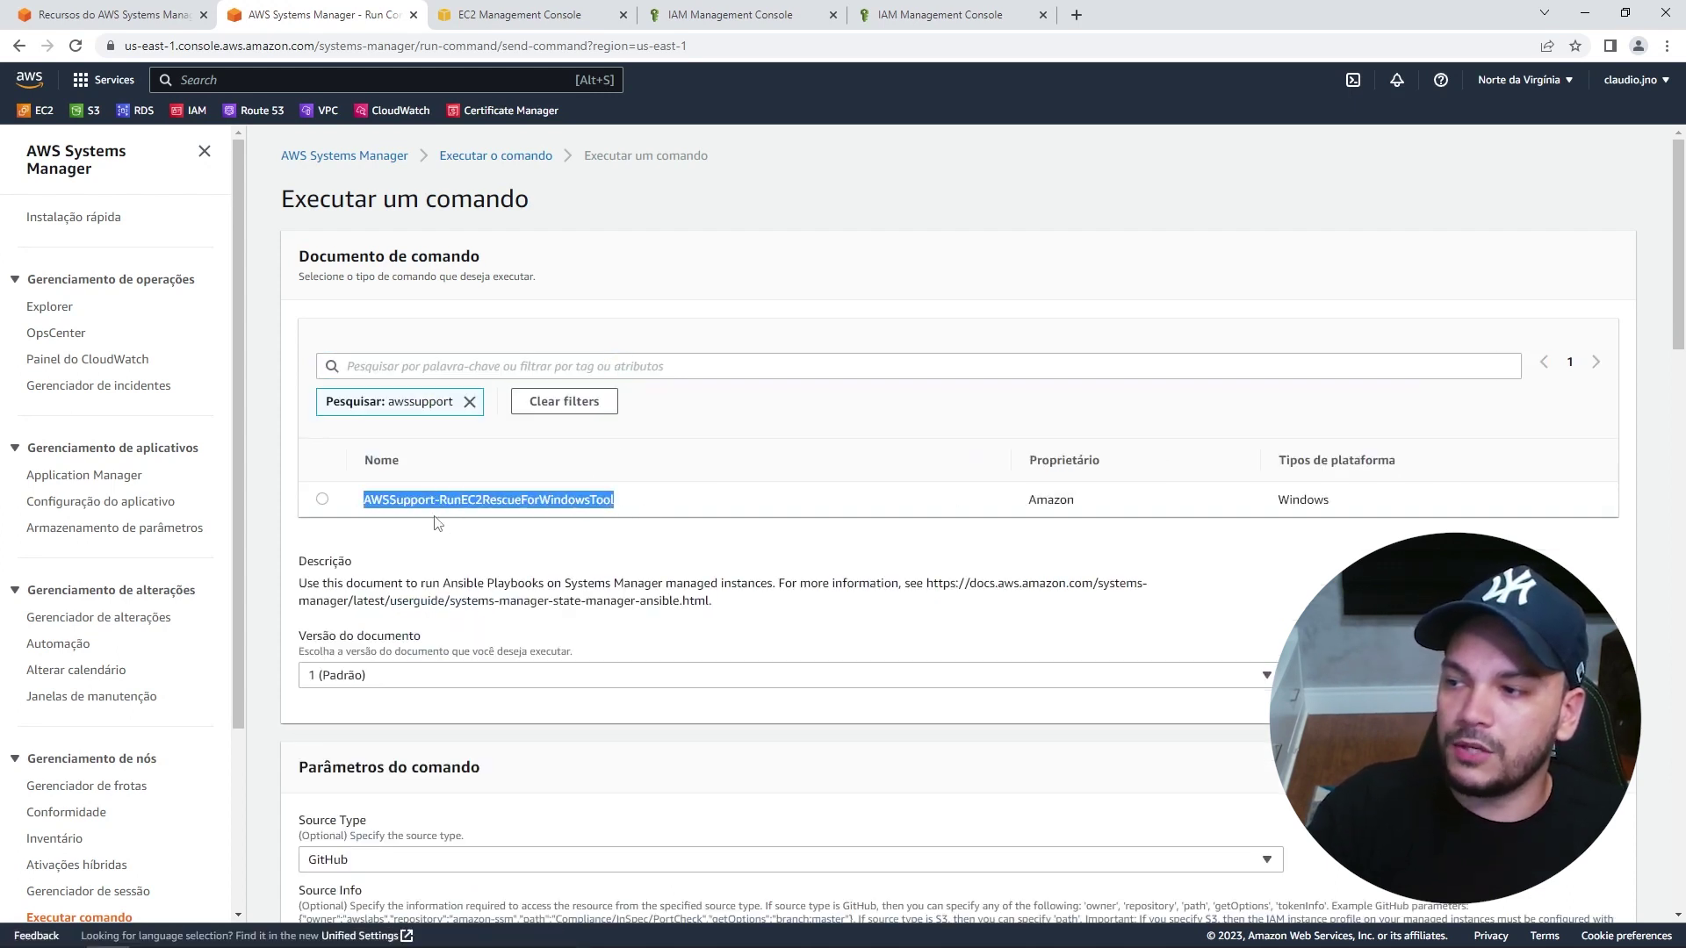
drag(615, 502, 435, 499)
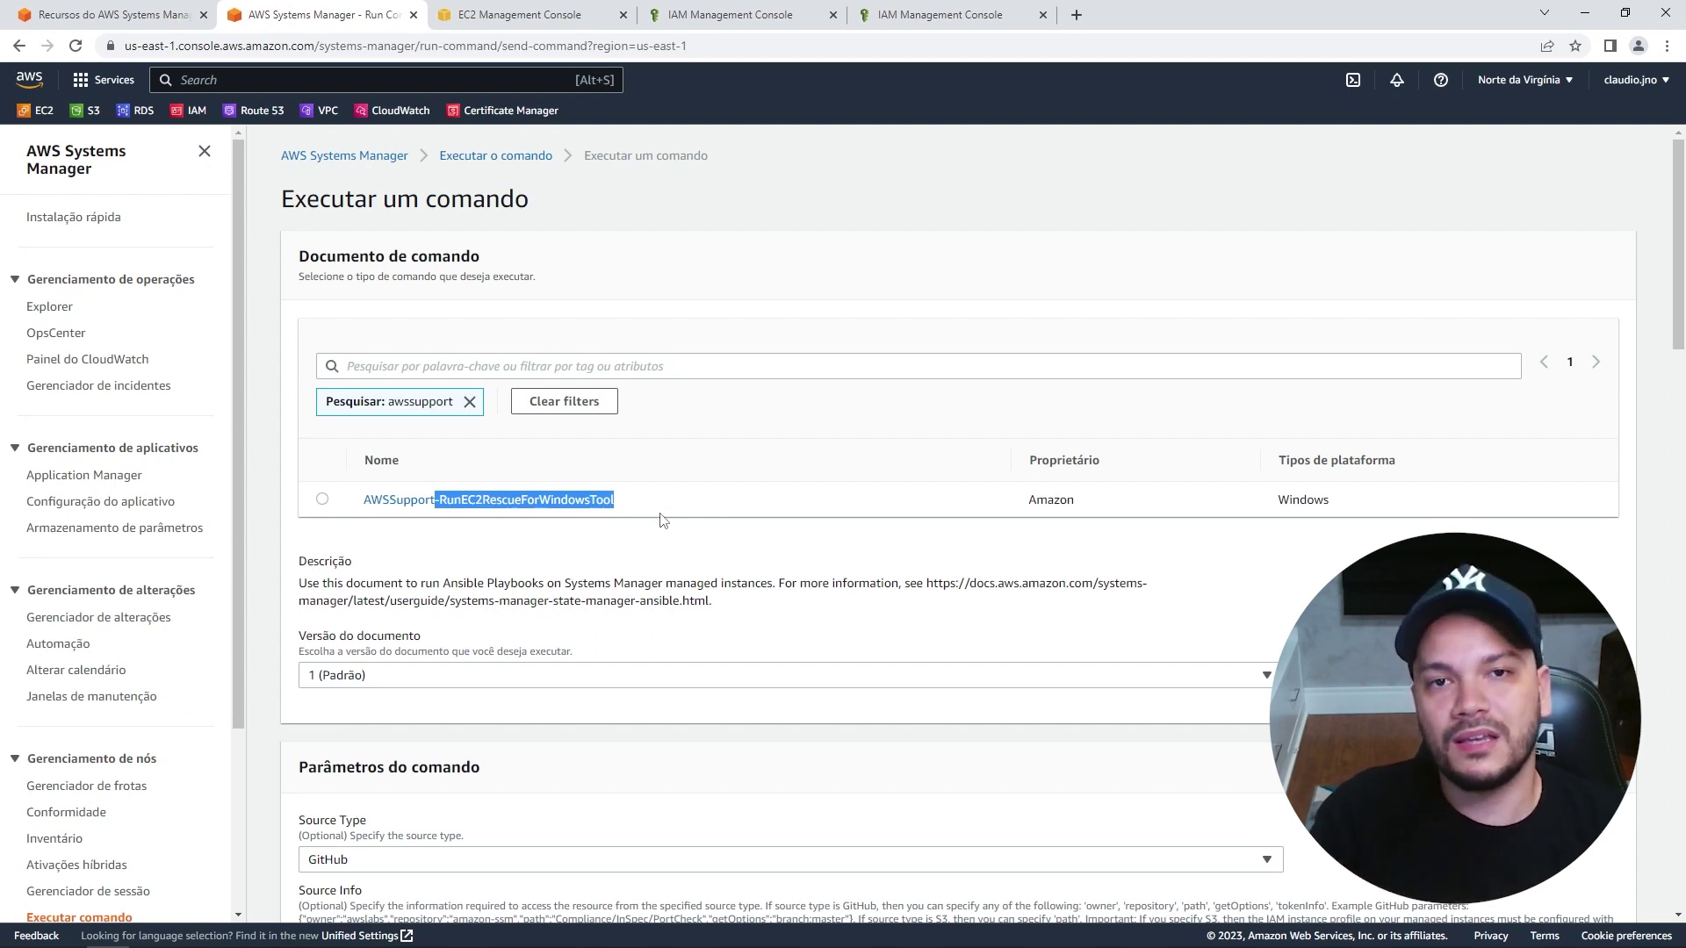
click(323, 500)
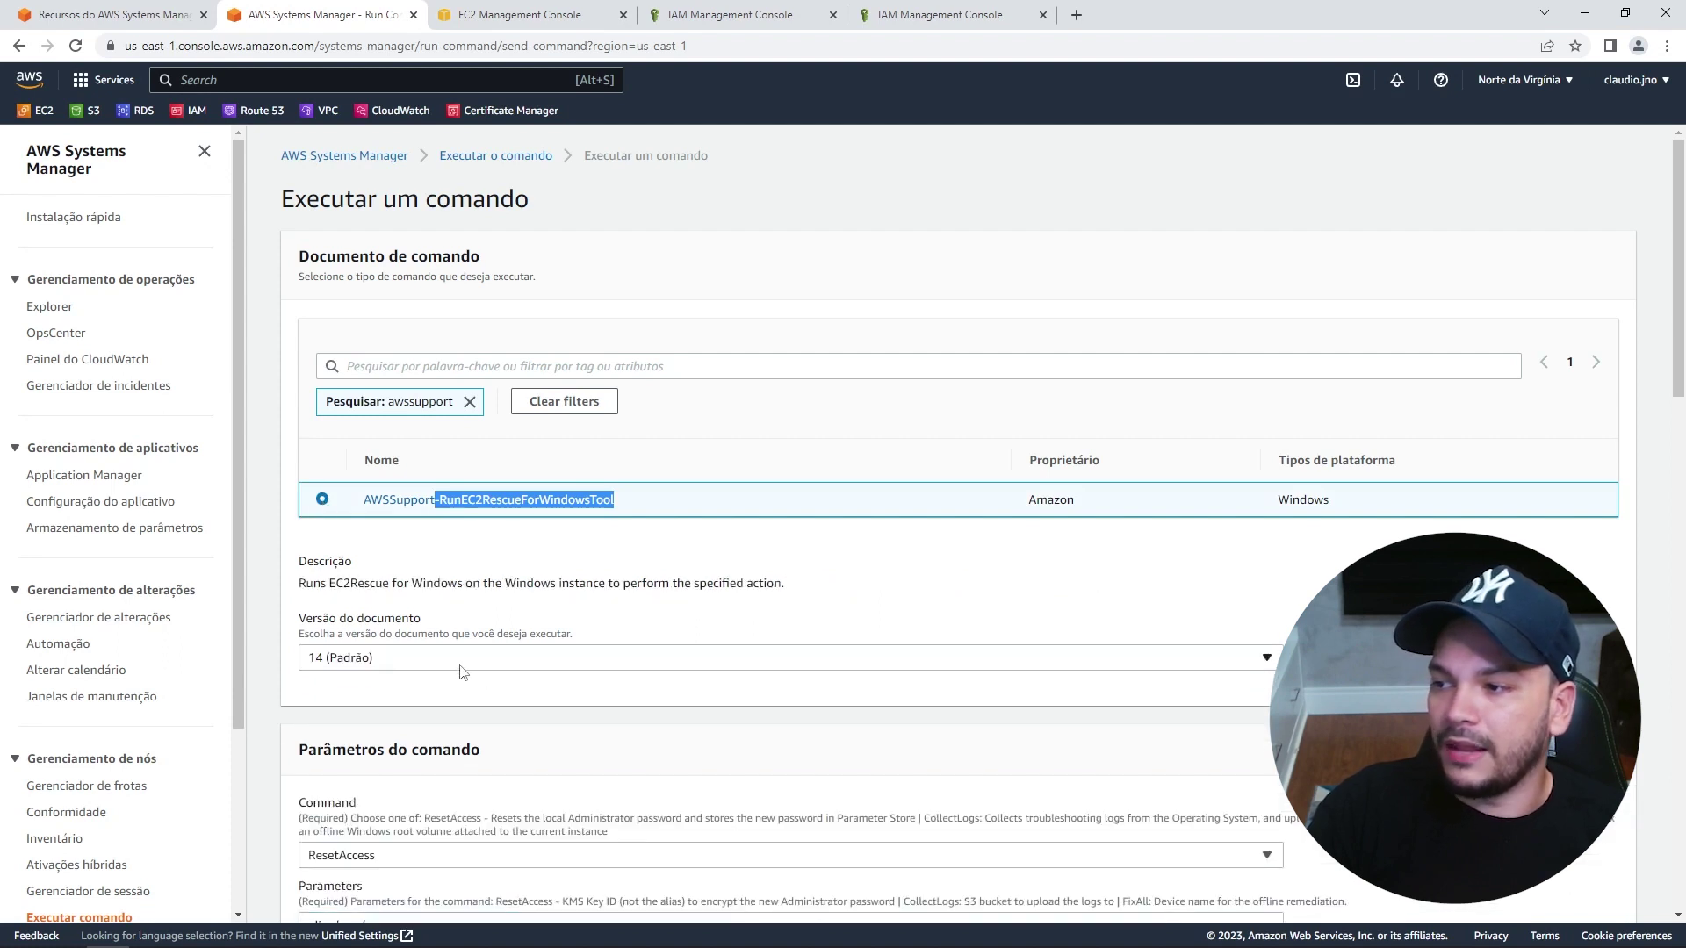
click(463, 671)
click(461, 672)
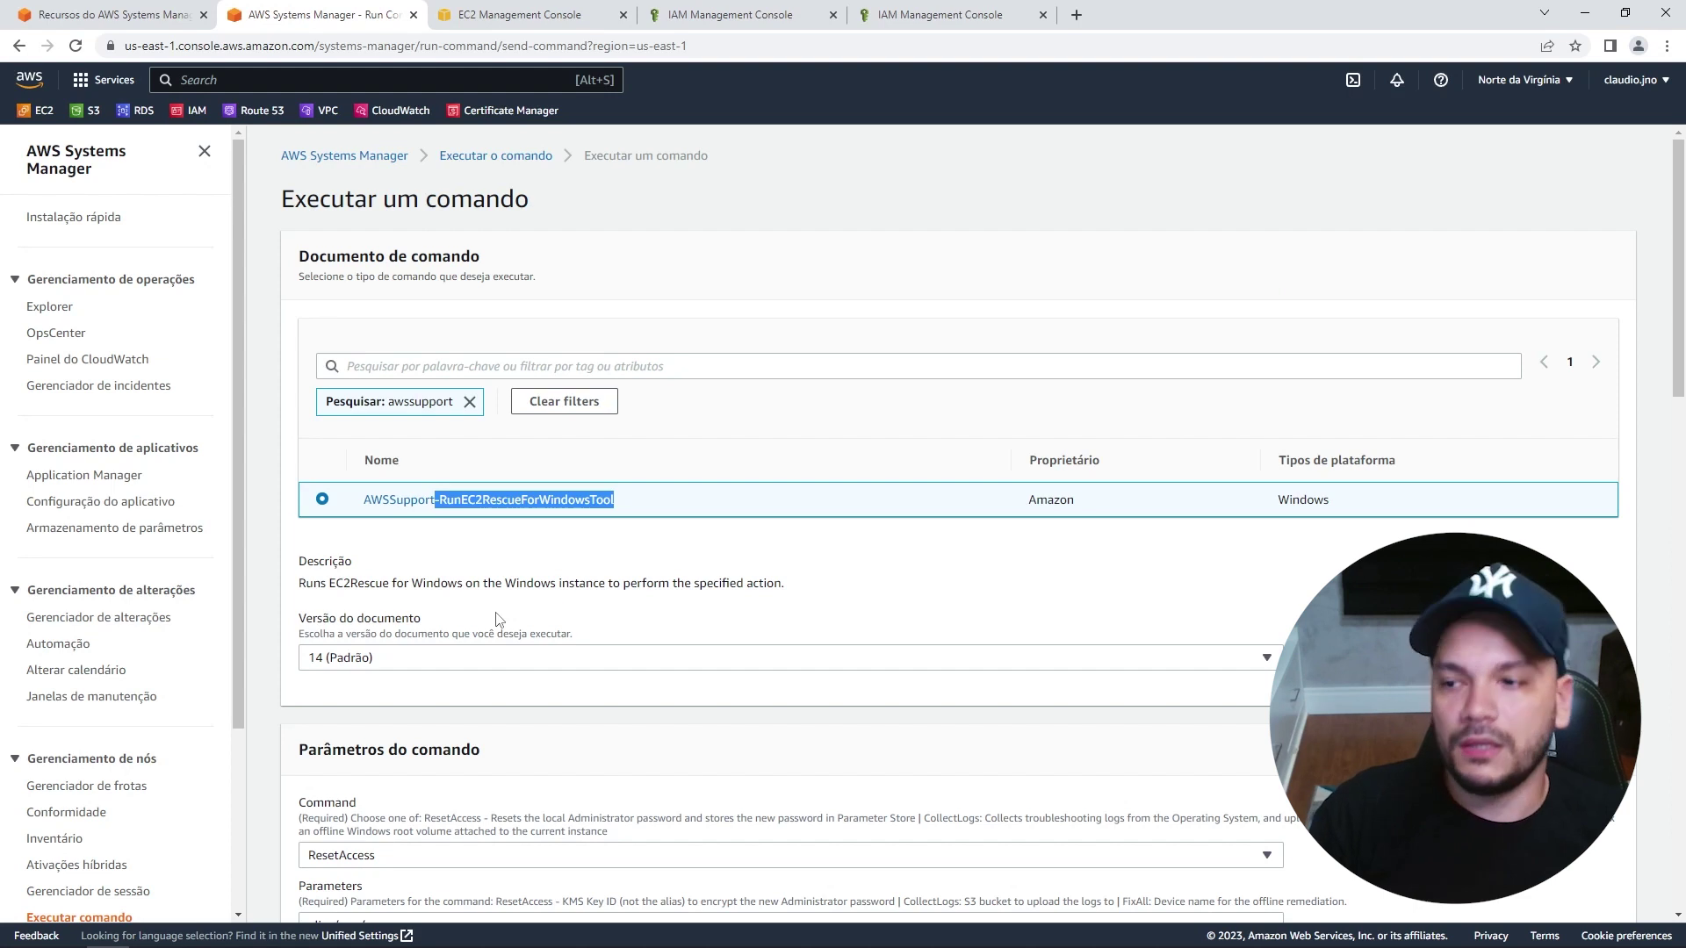
Choose ResetAccess as the command parameter and read its description about storing the new password in Parameter Store.
scroll(500, 621, down, 3)
click(396, 597)
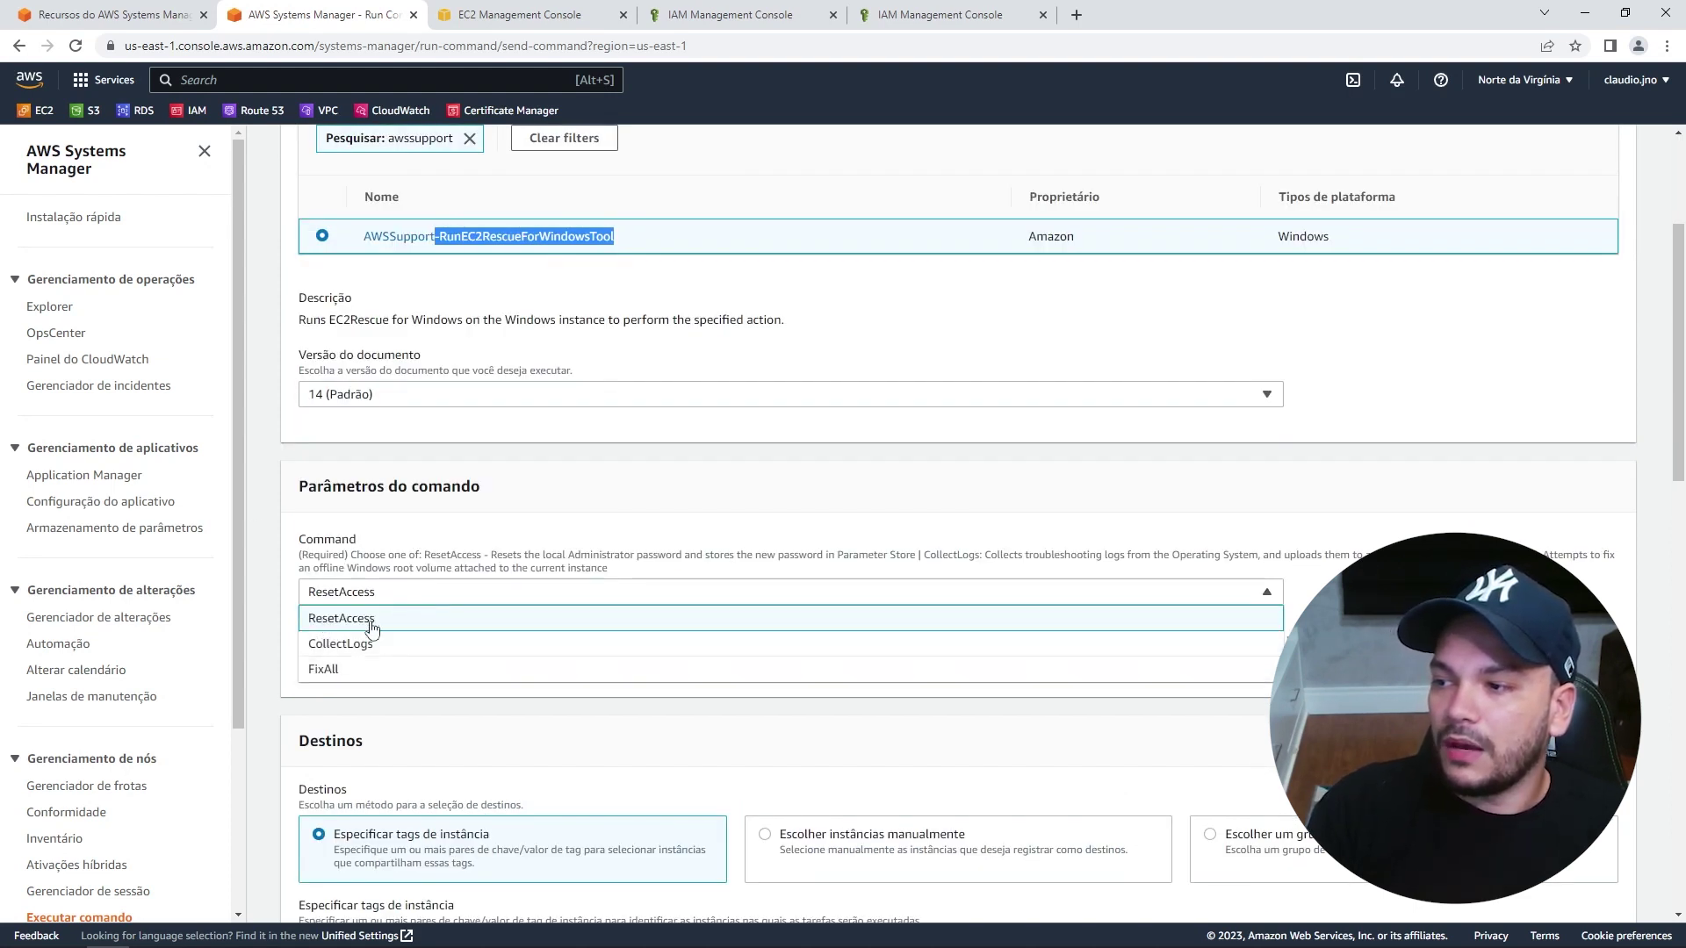
click(368, 625)
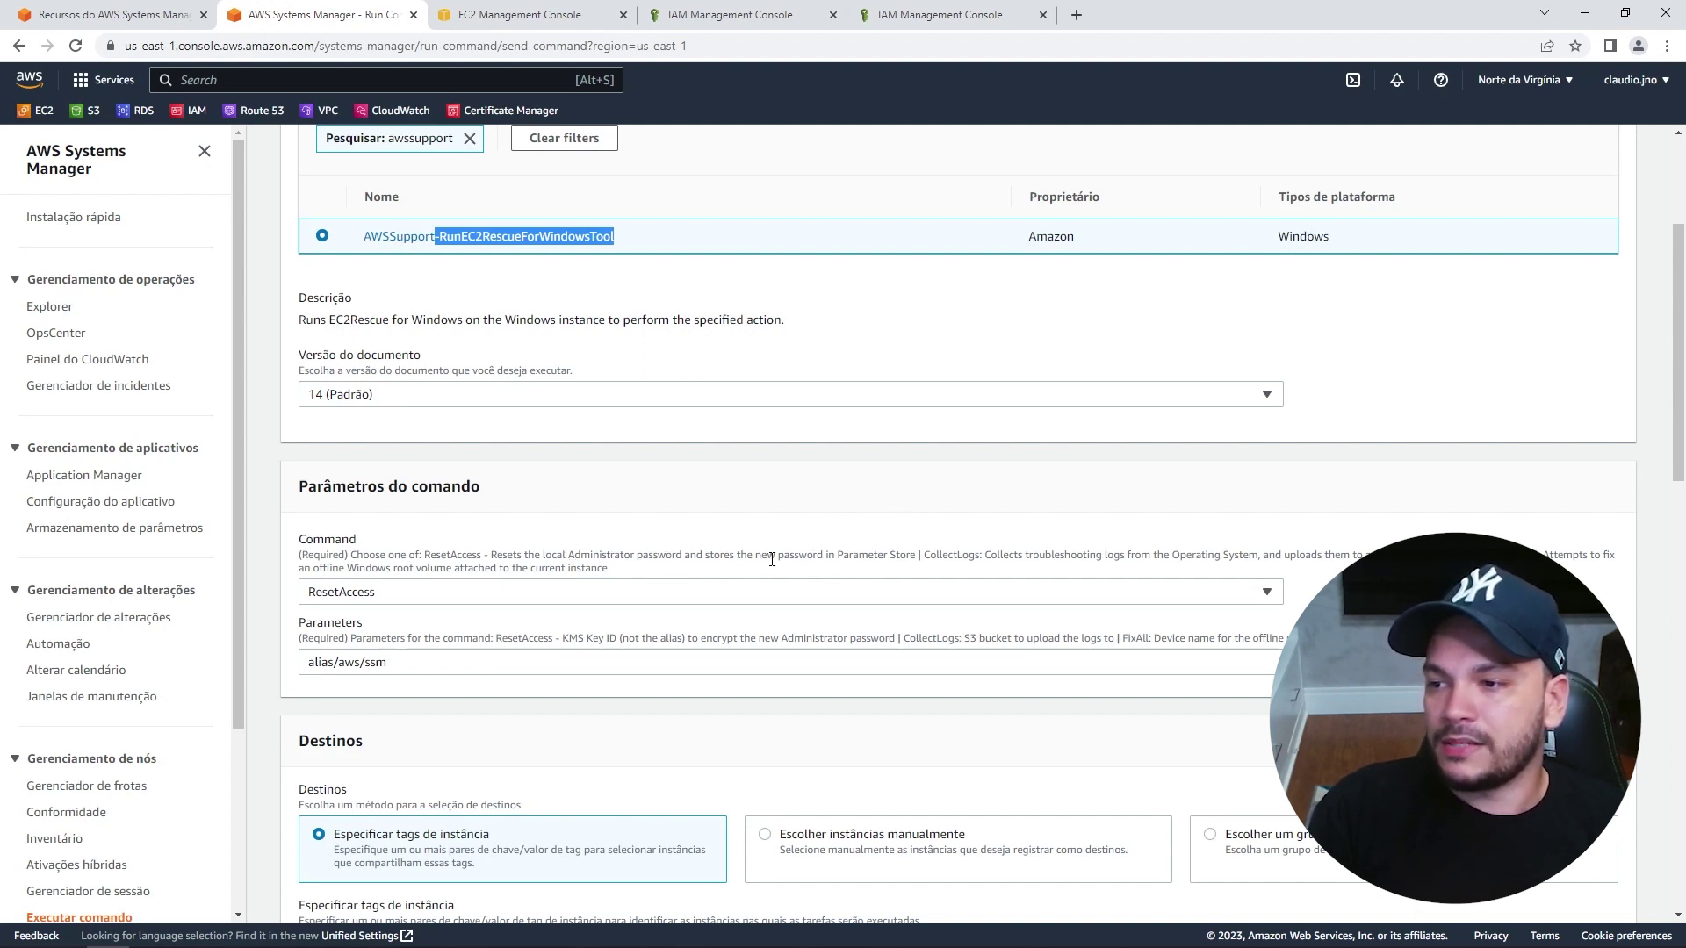
drag(764, 557, 911, 557)
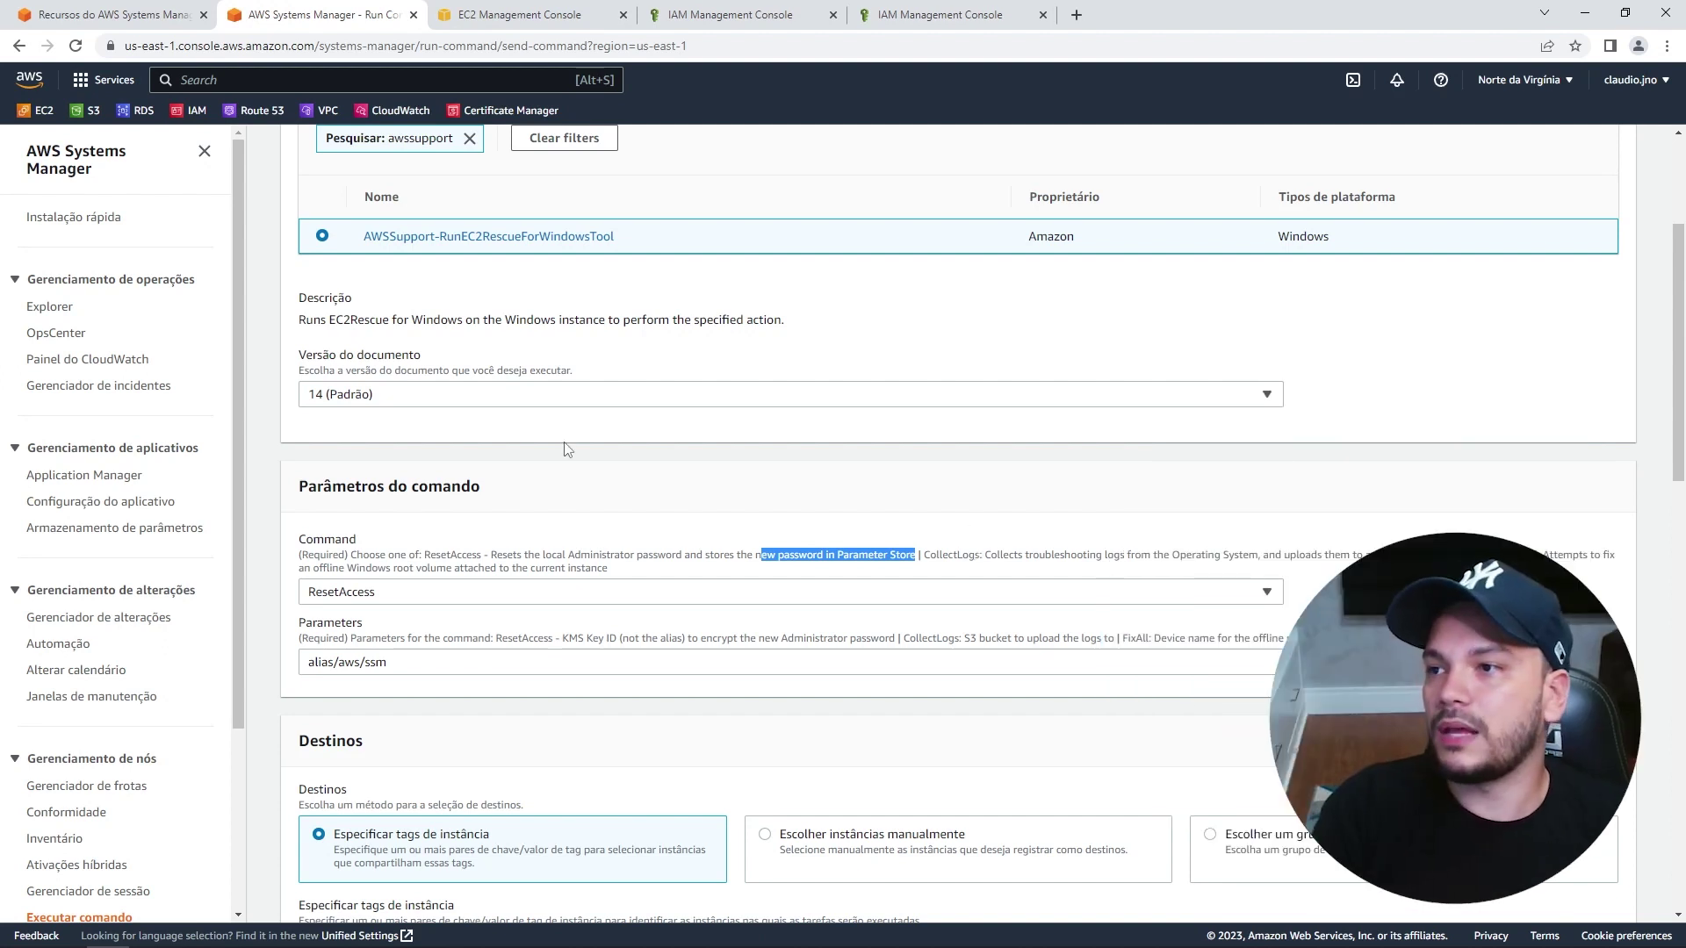
Switch to the IAM roles list, search for ec2 and open the EC2_SSM_live role.
click(703, 14)
click(940, 14)
drag(379, 259, 299, 253)
click(356, 223)
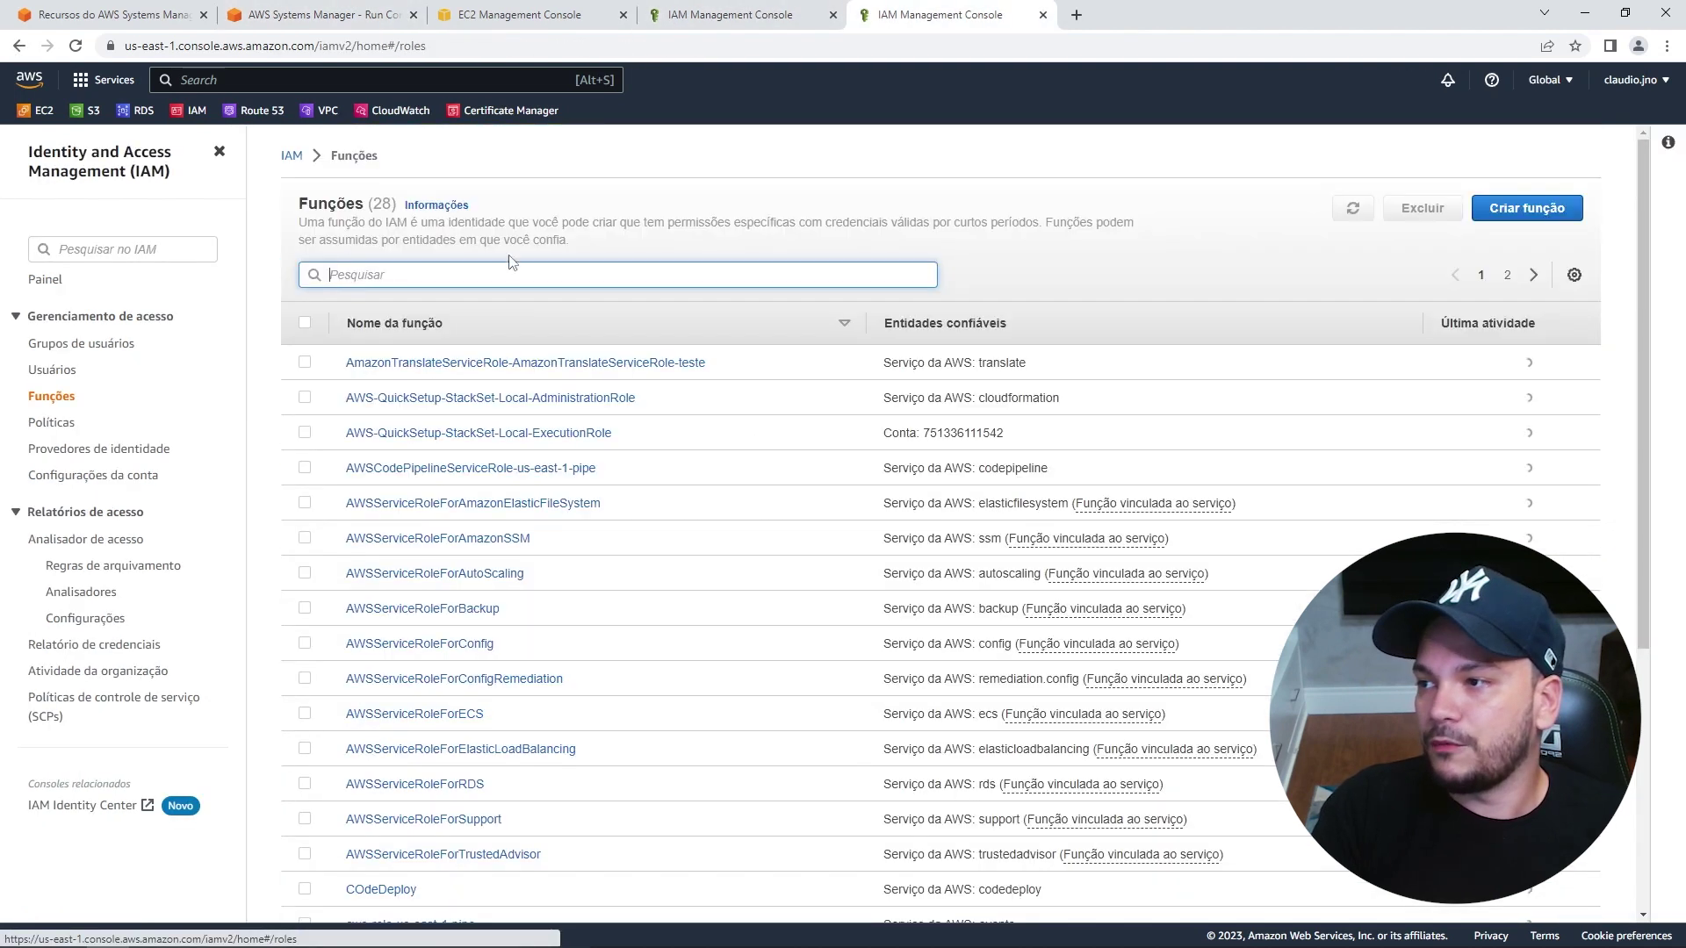
text(ec2)
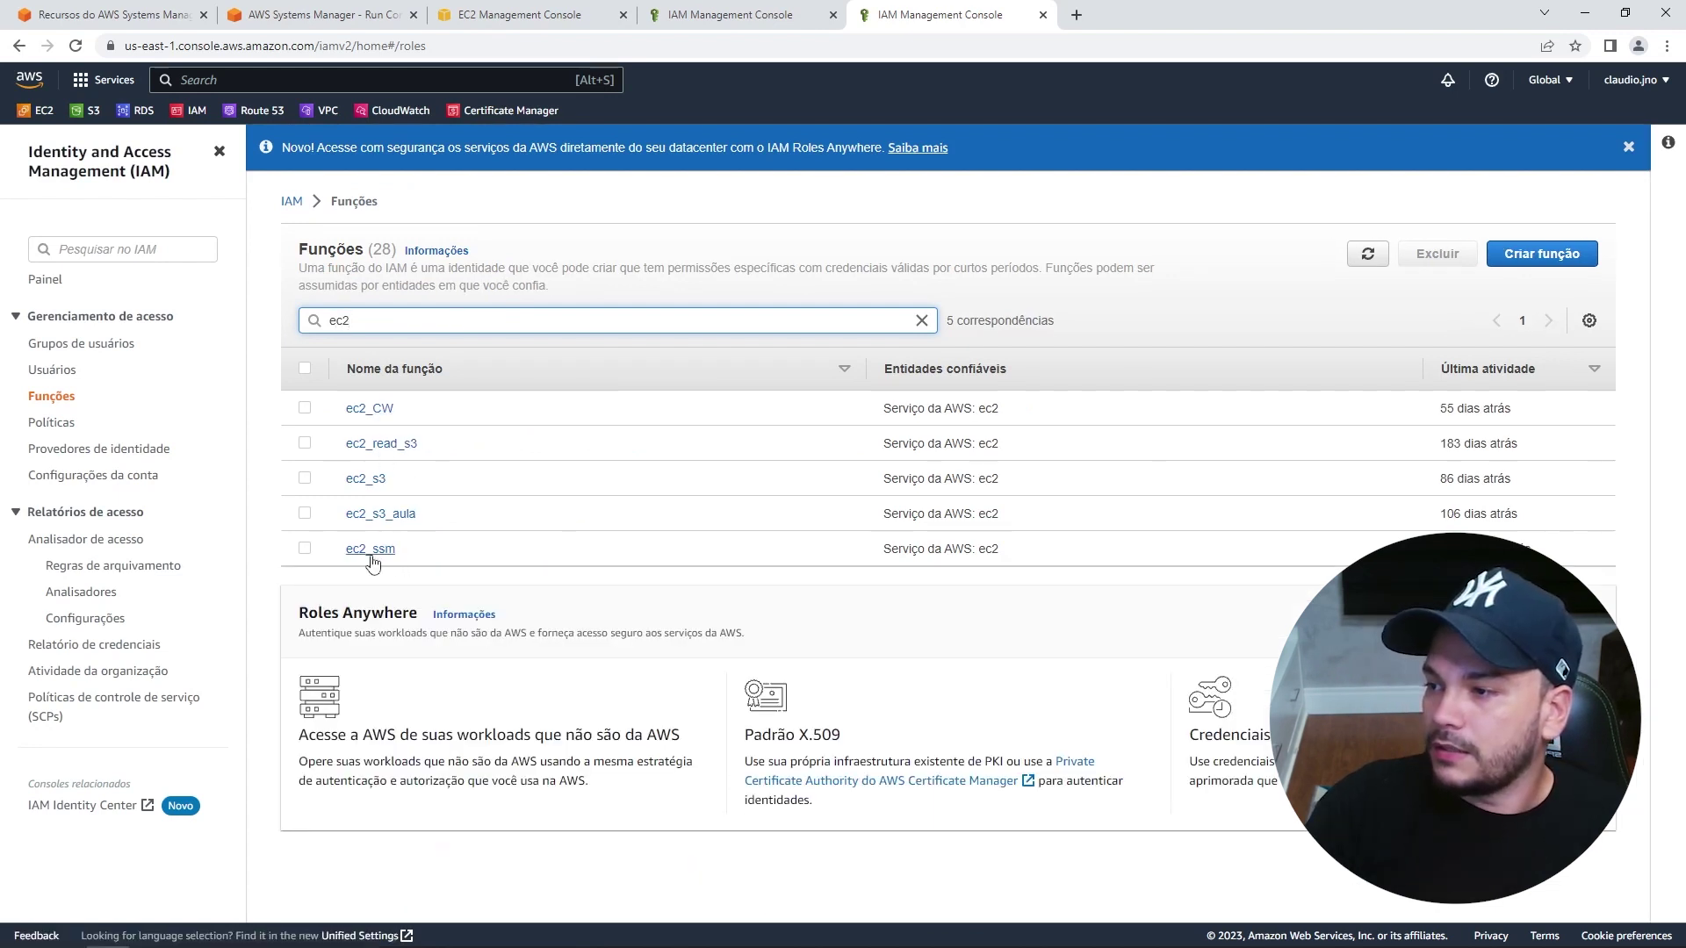
drag(433, 588, 353, 594)
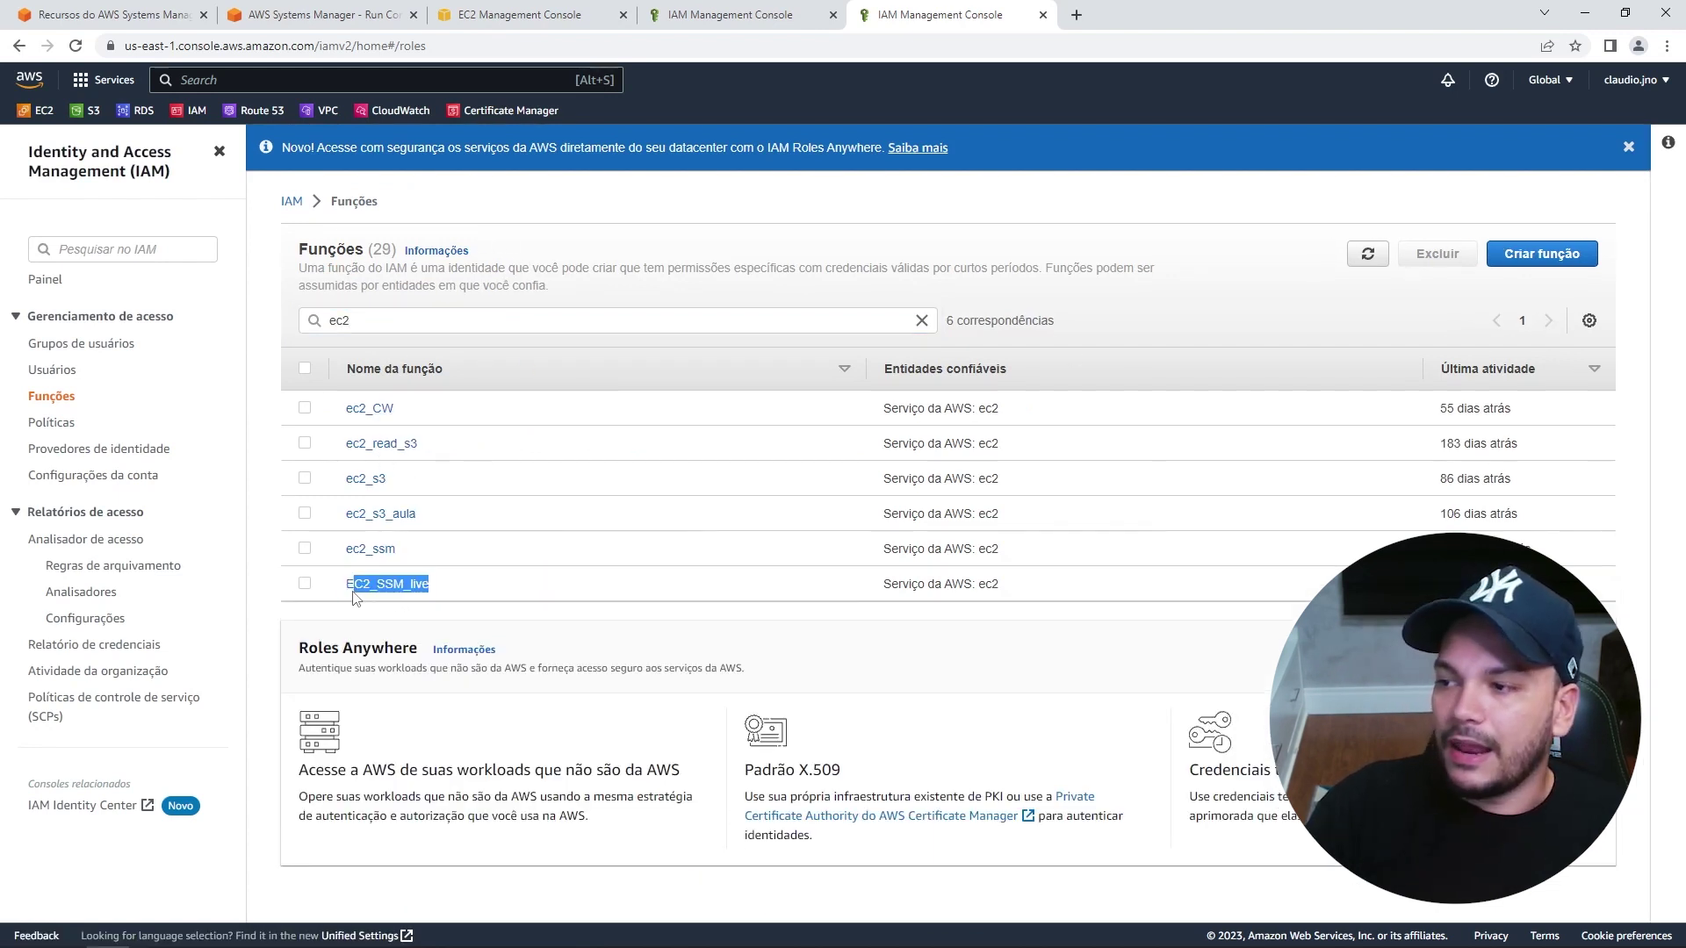
click(356, 585)
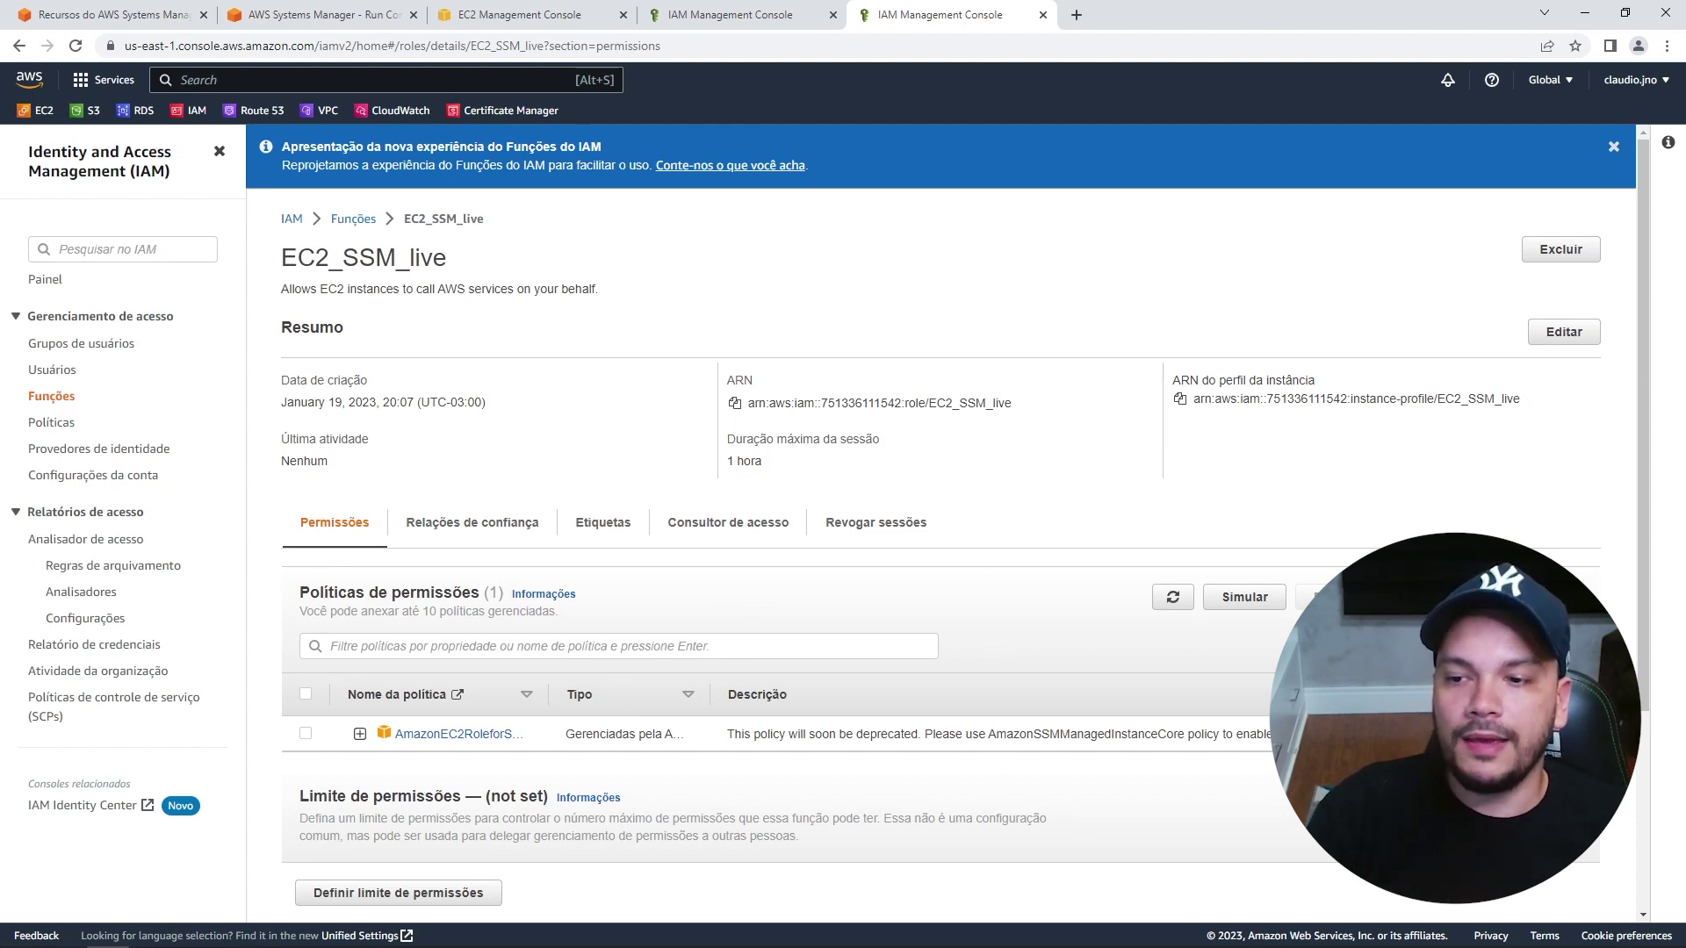
Start an inline policy for the EC2_SSM_live role and choose Systems Manager as its service.
click(1484, 656)
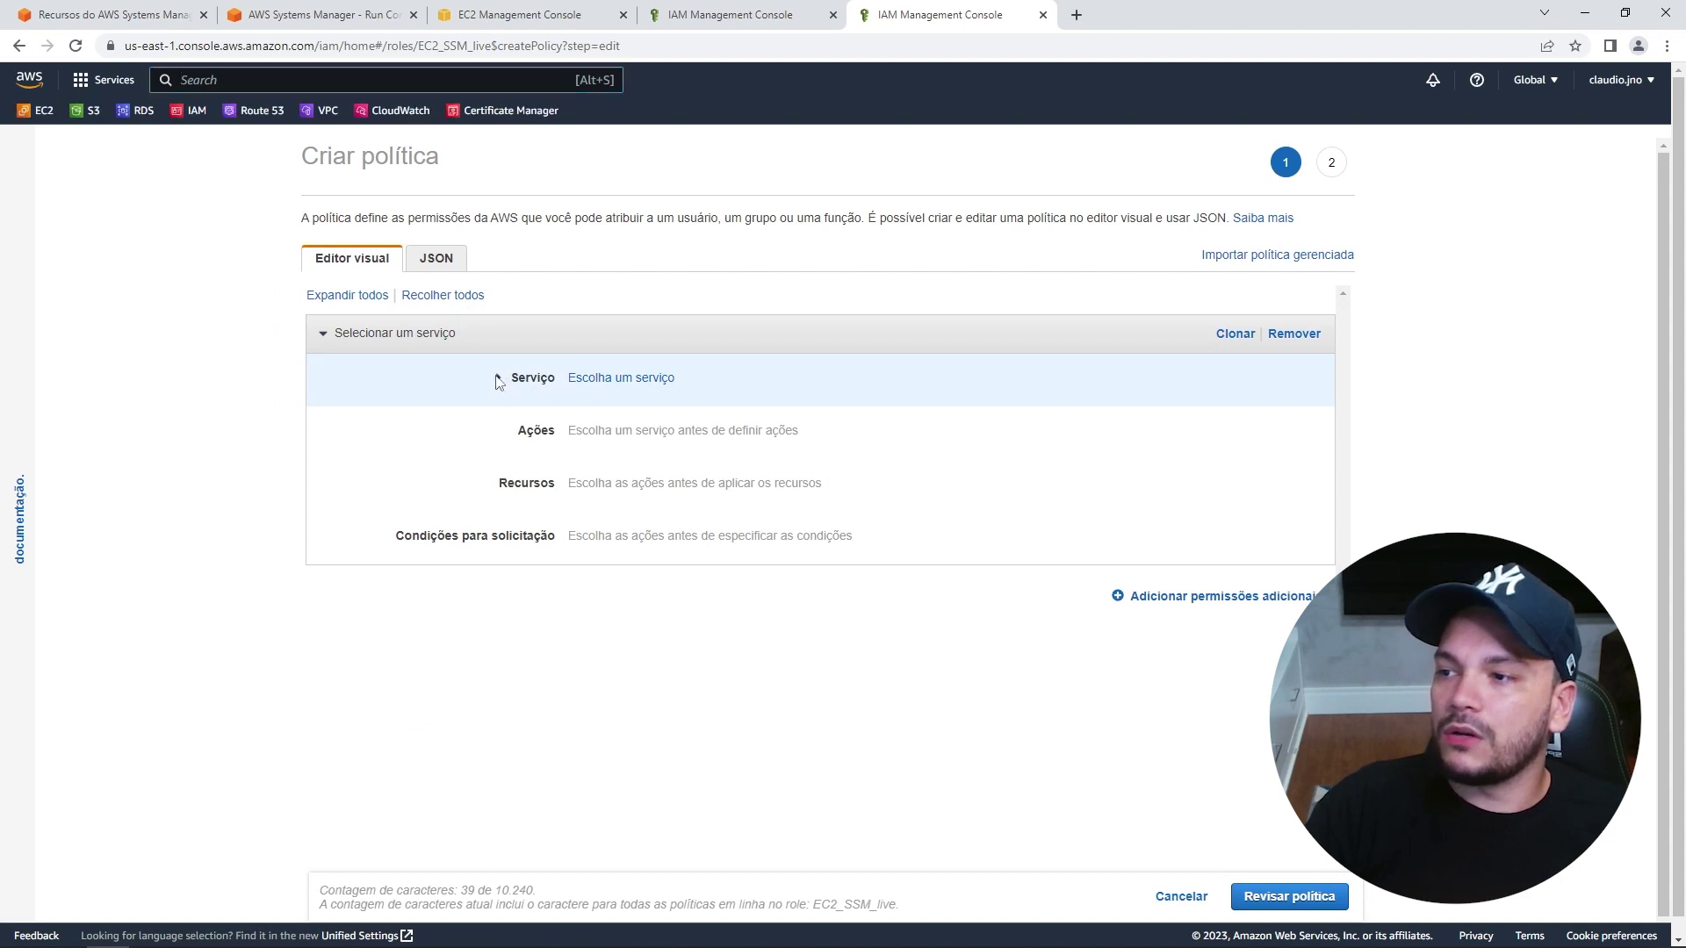
click(497, 382)
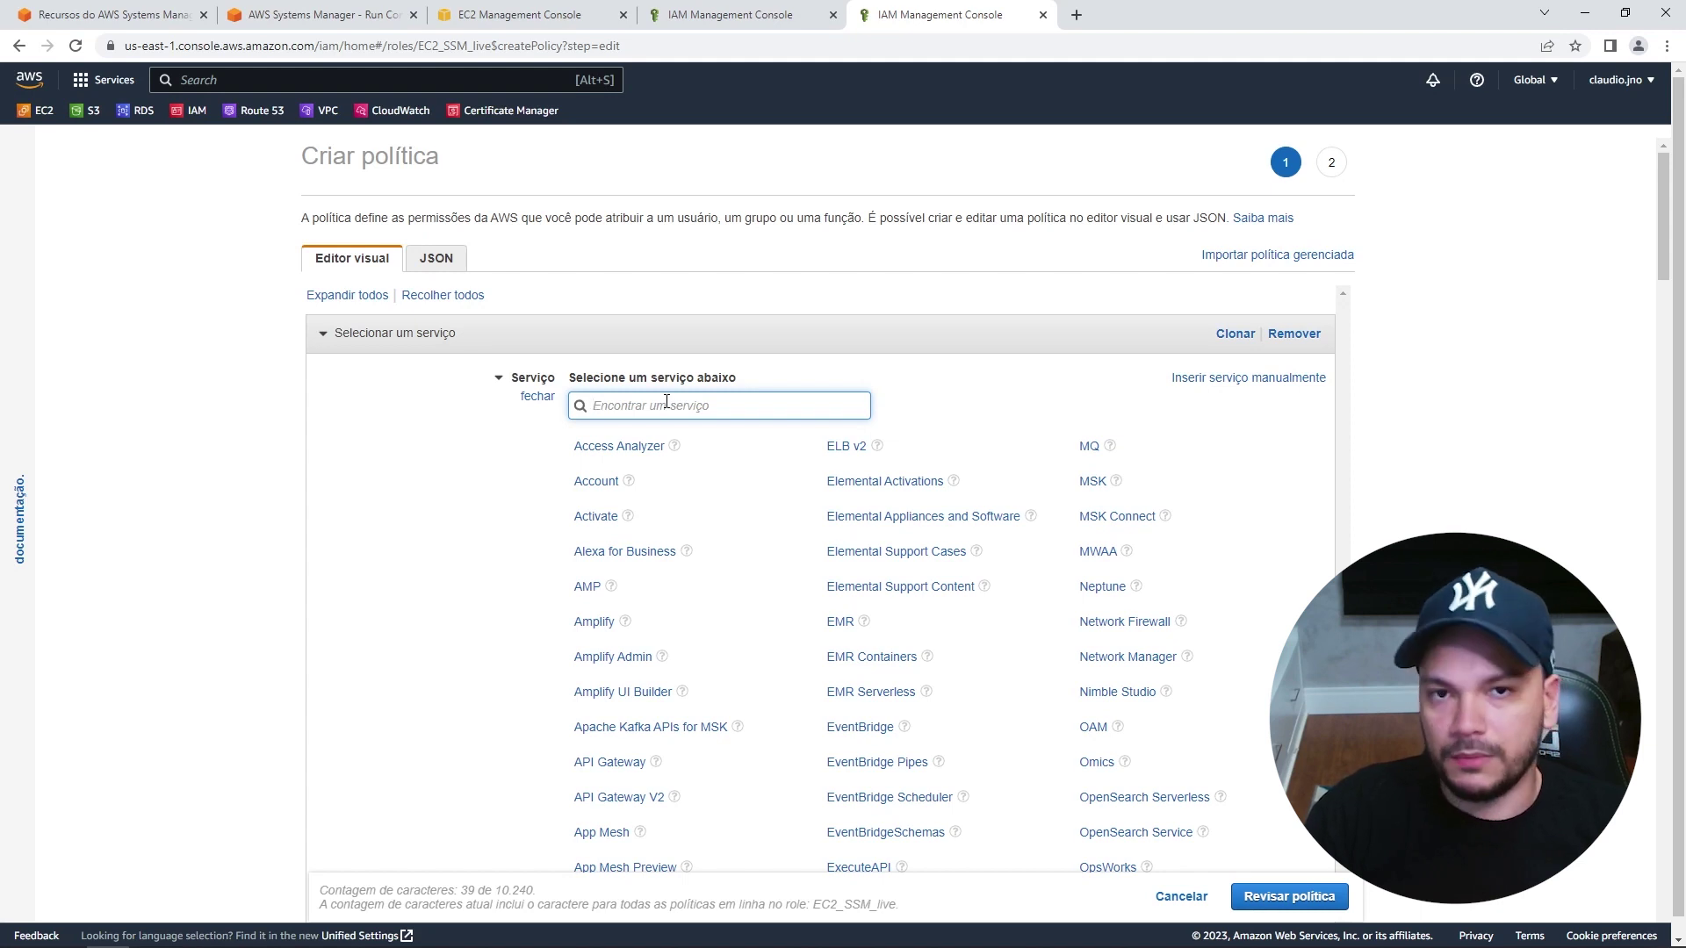
text(ssm)
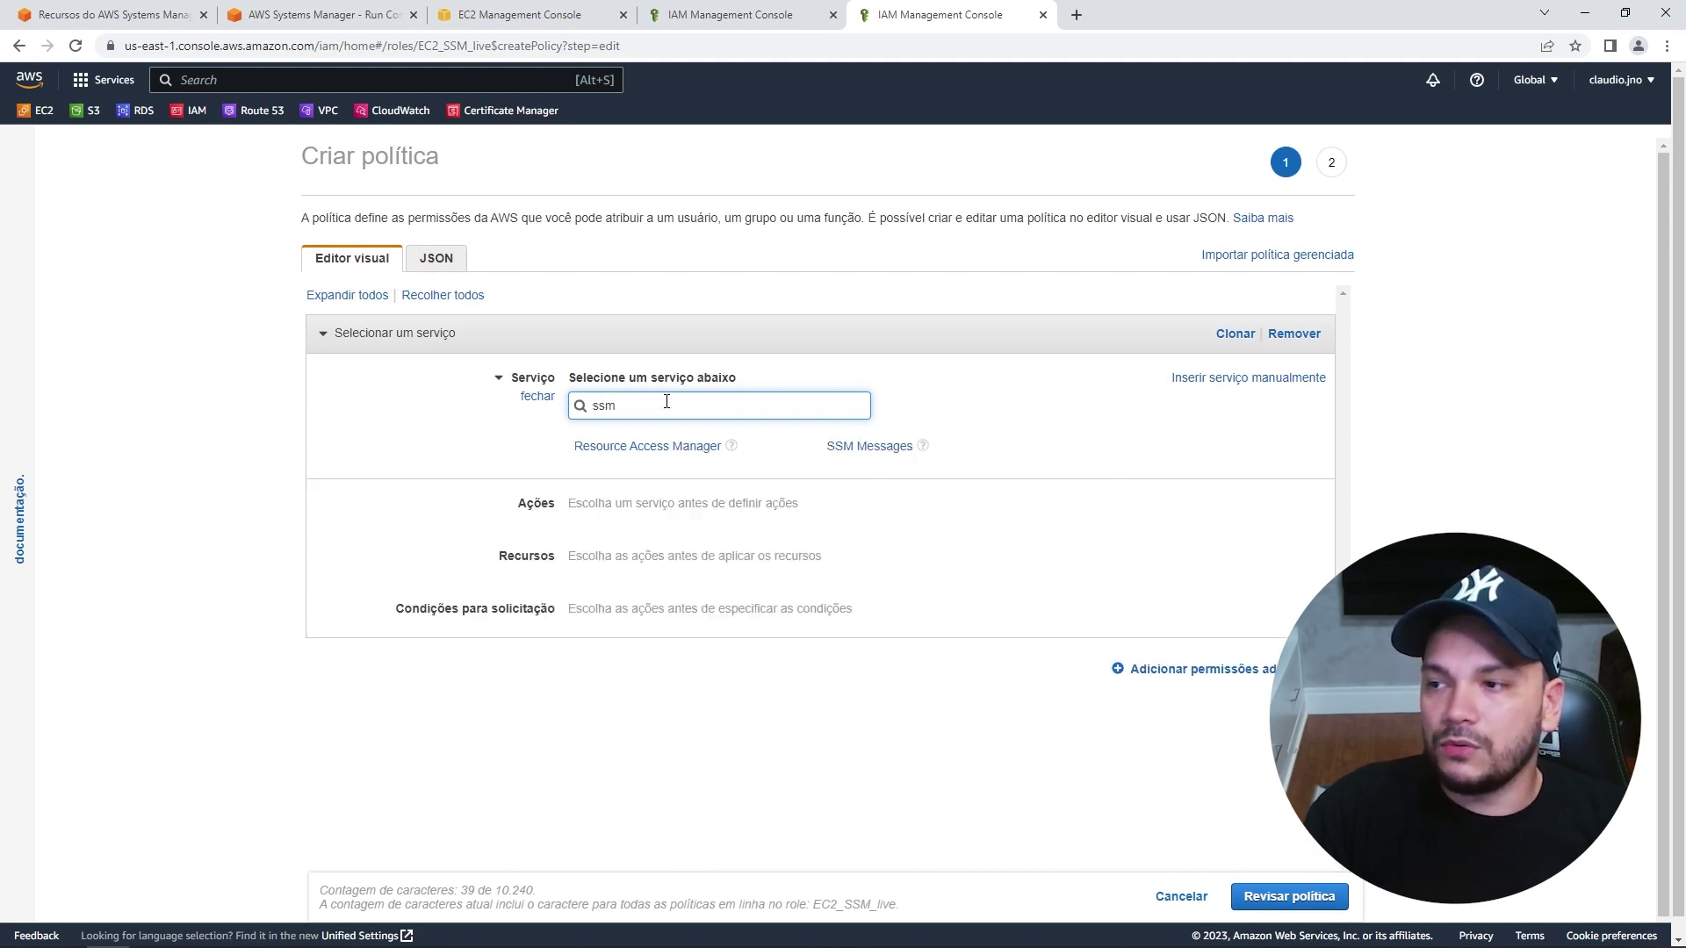
key(BackSpace)
key(BackSpace)
text(yst)
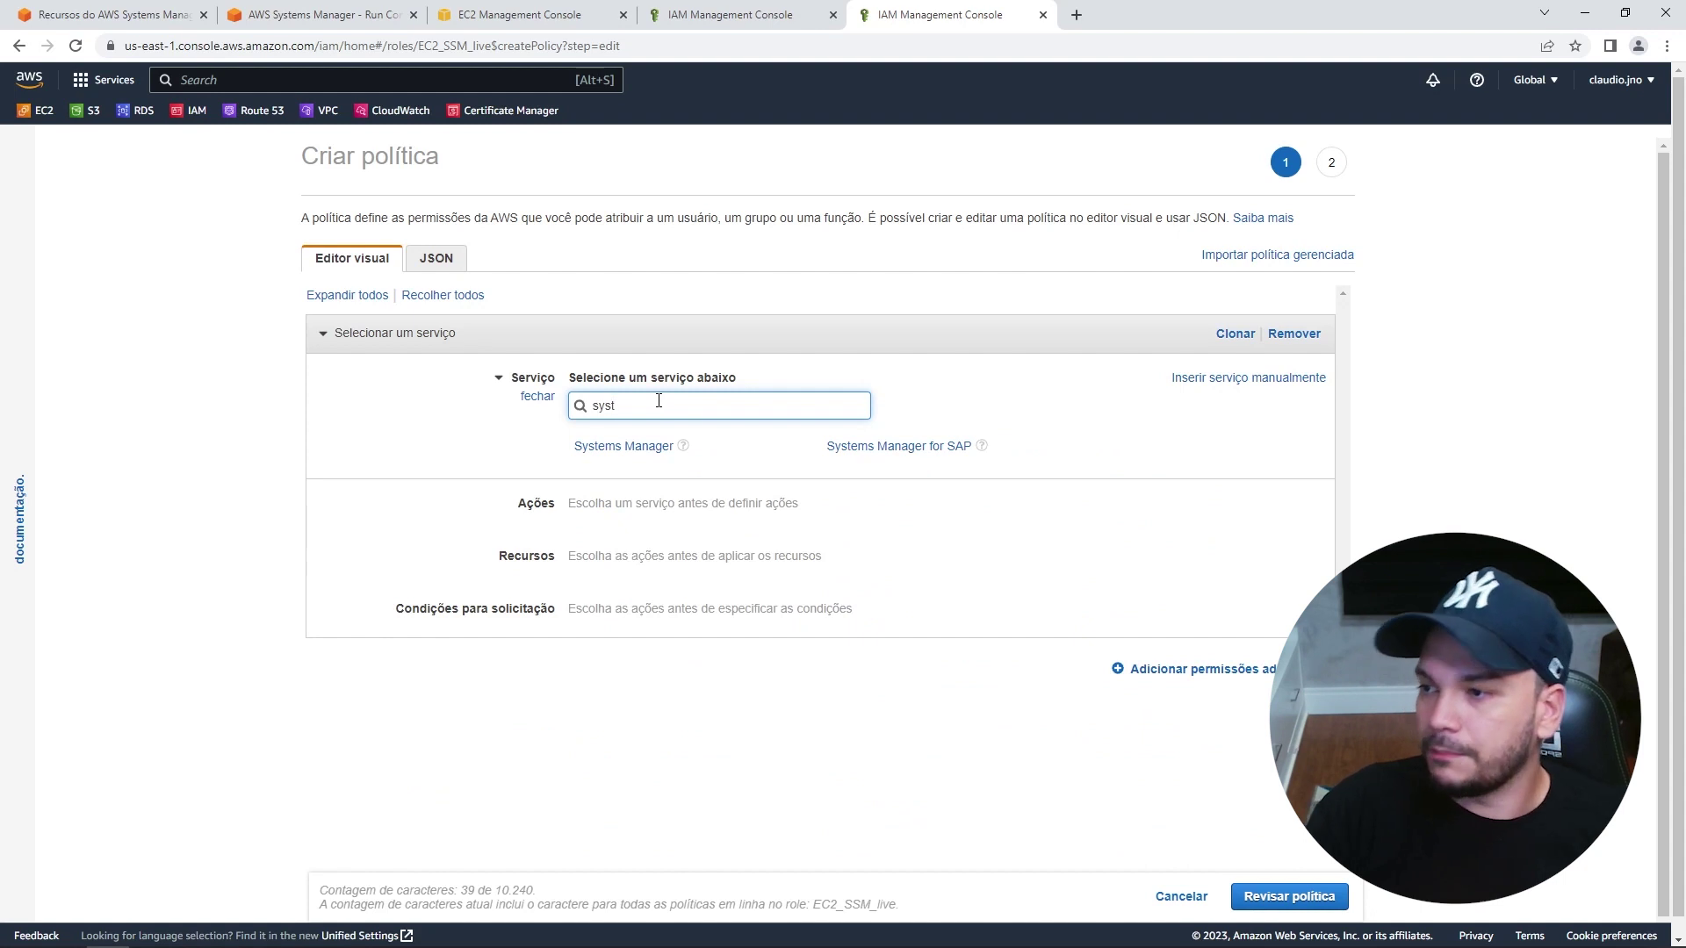
click(623, 446)
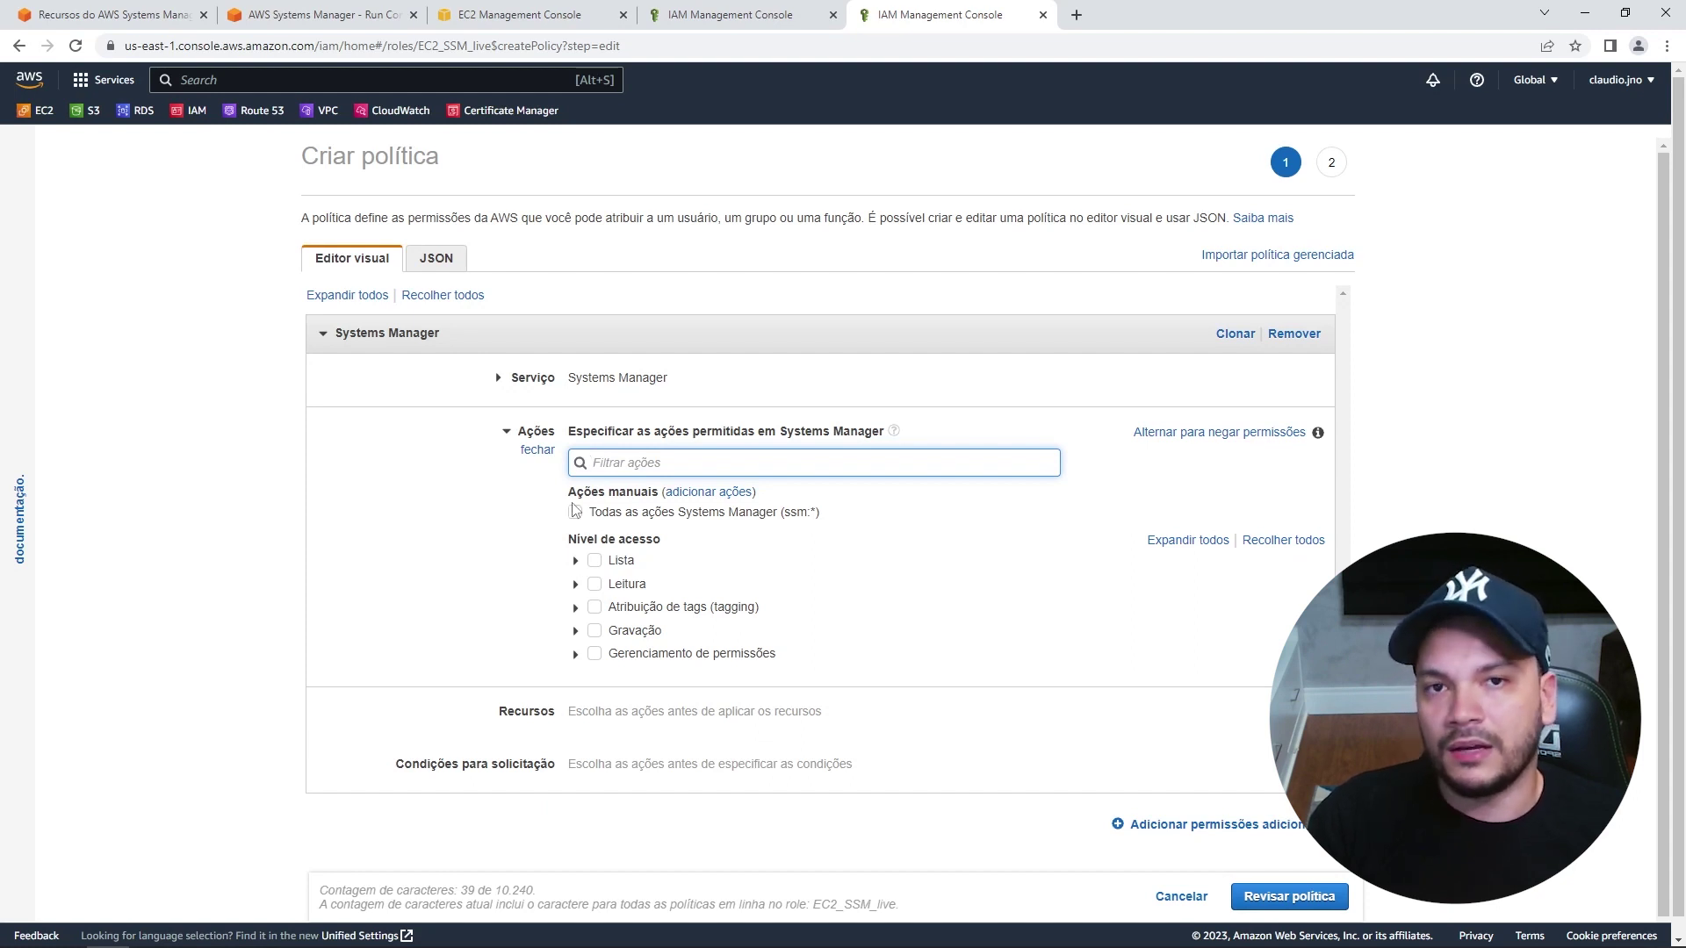
Allow the PutParameter write action in the Systems Manager policy.
click(575, 630)
scroll(931, 563, down, 5)
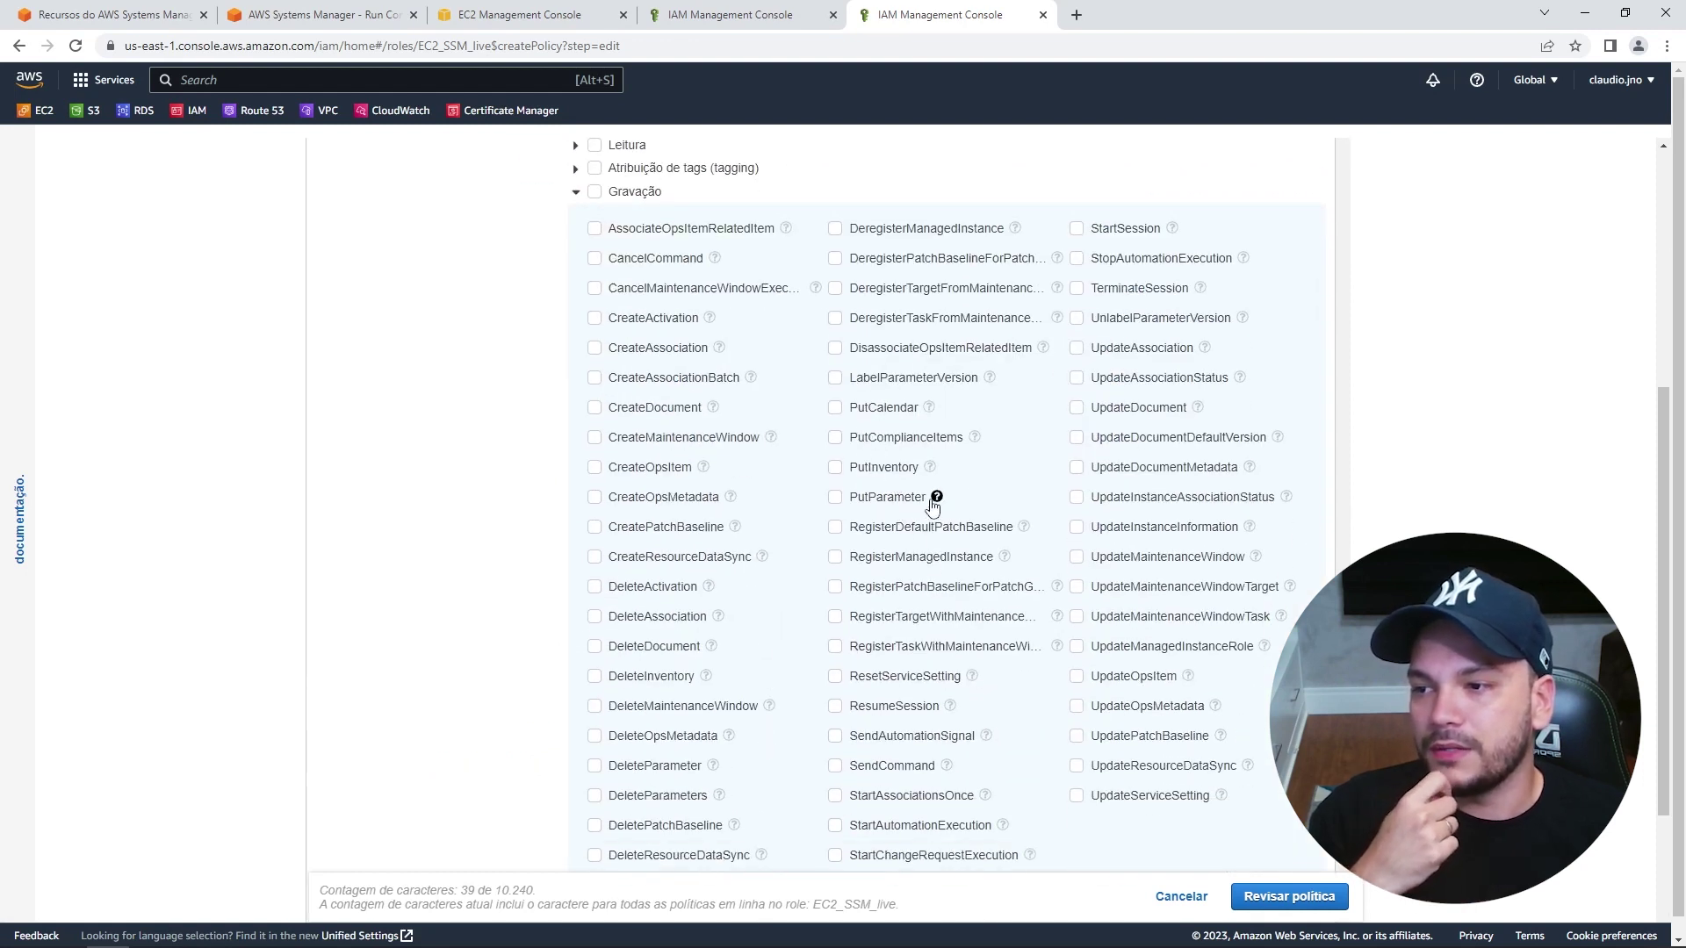
drag(865, 503, 905, 510)
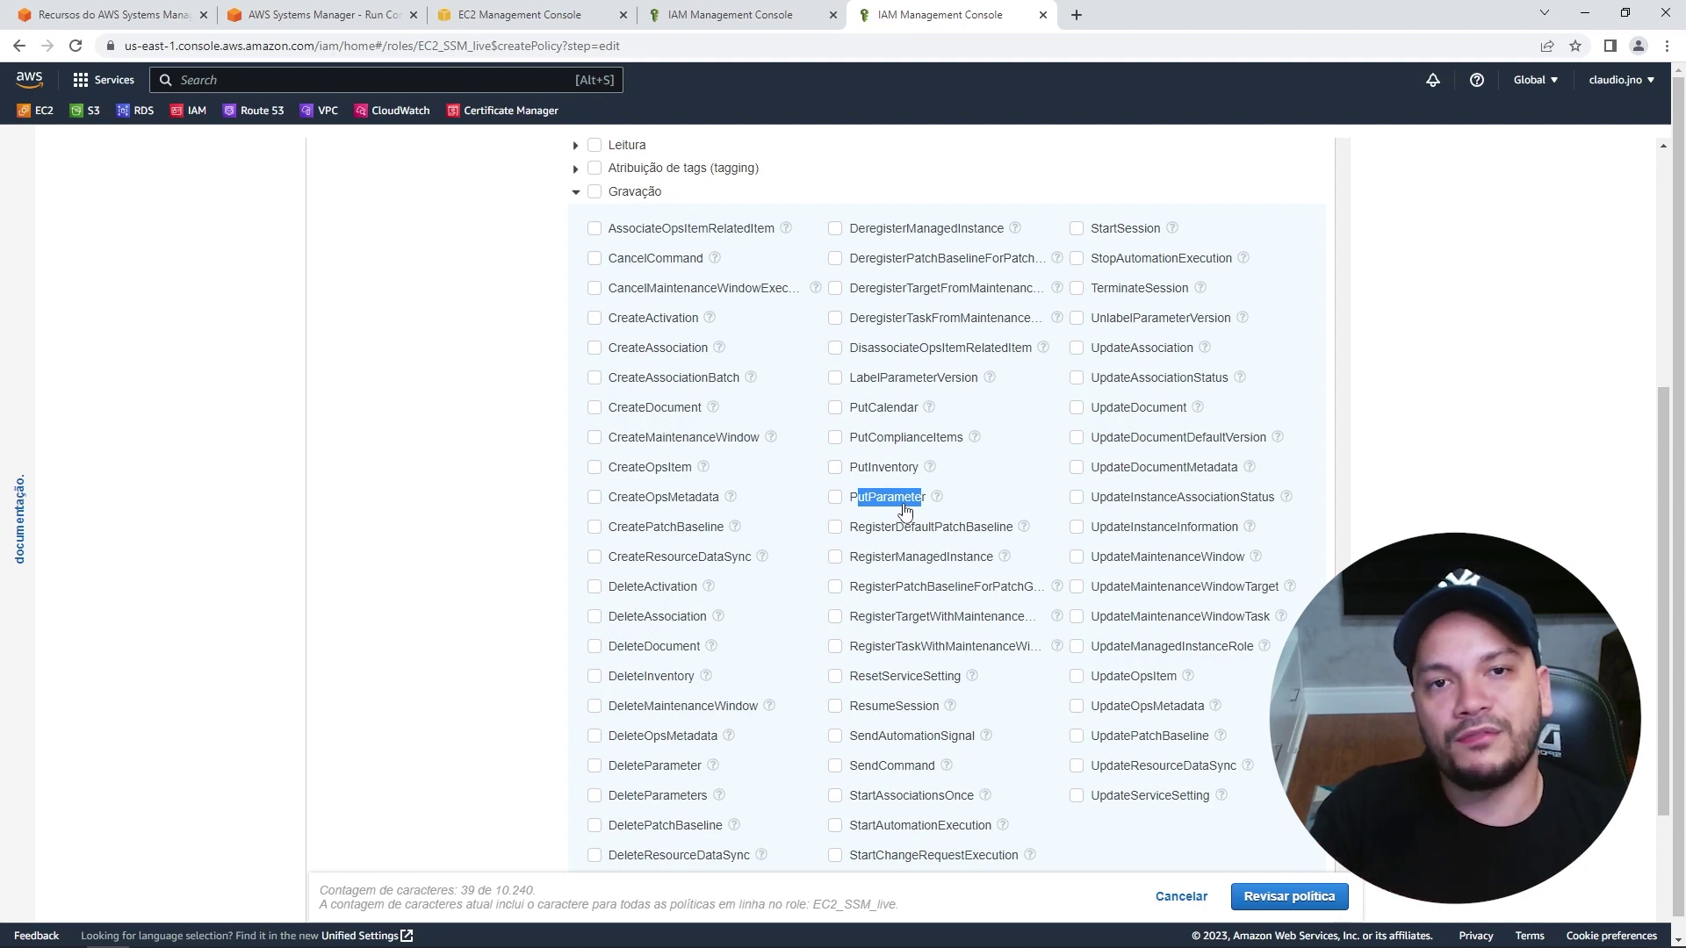
click(905, 509)
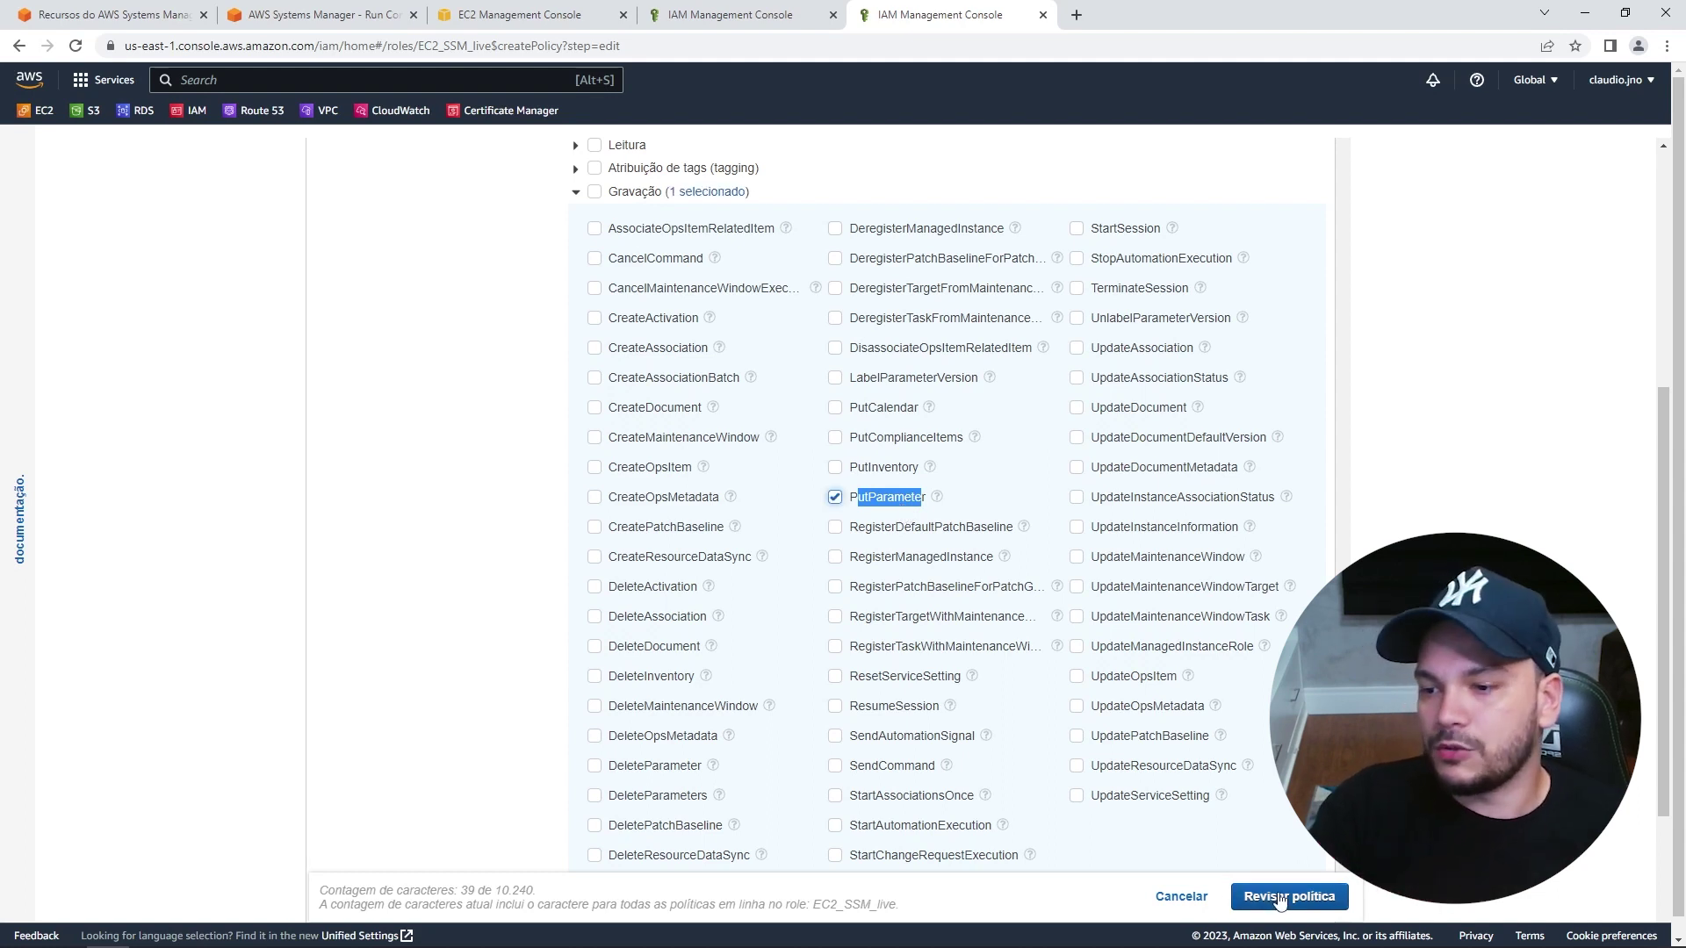
Apply the PutParameter permission to all resources.
scroll(1001, 703, up, 4)
scroll(651, 573, down, 6)
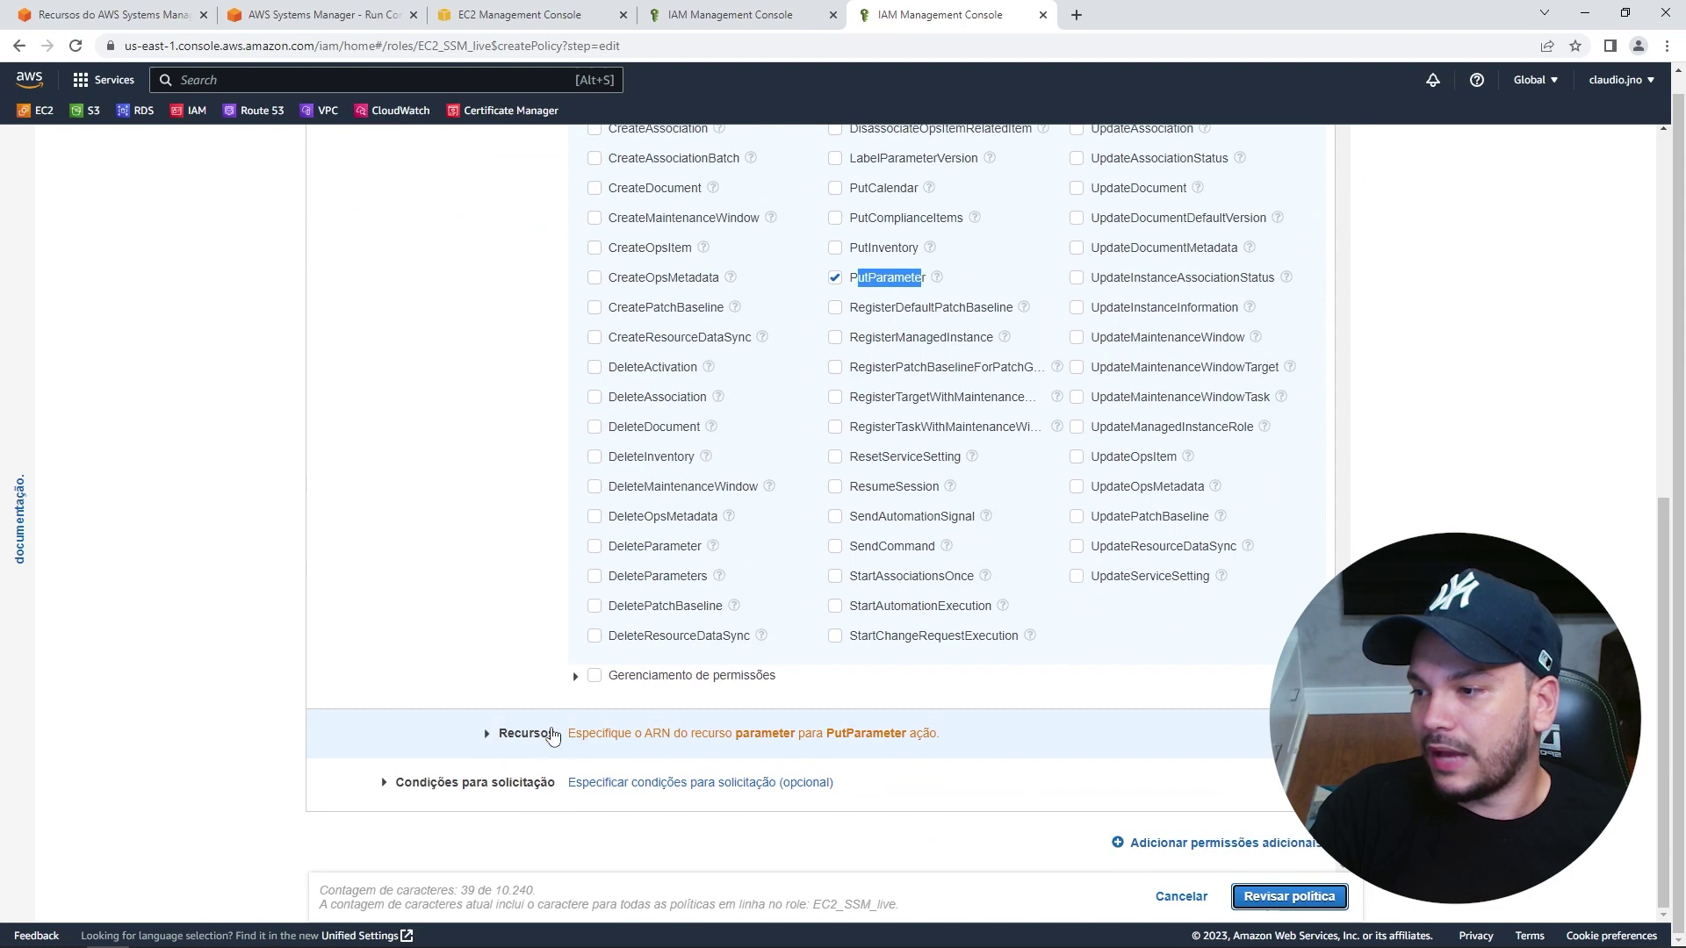
click(490, 736)
click(576, 573)
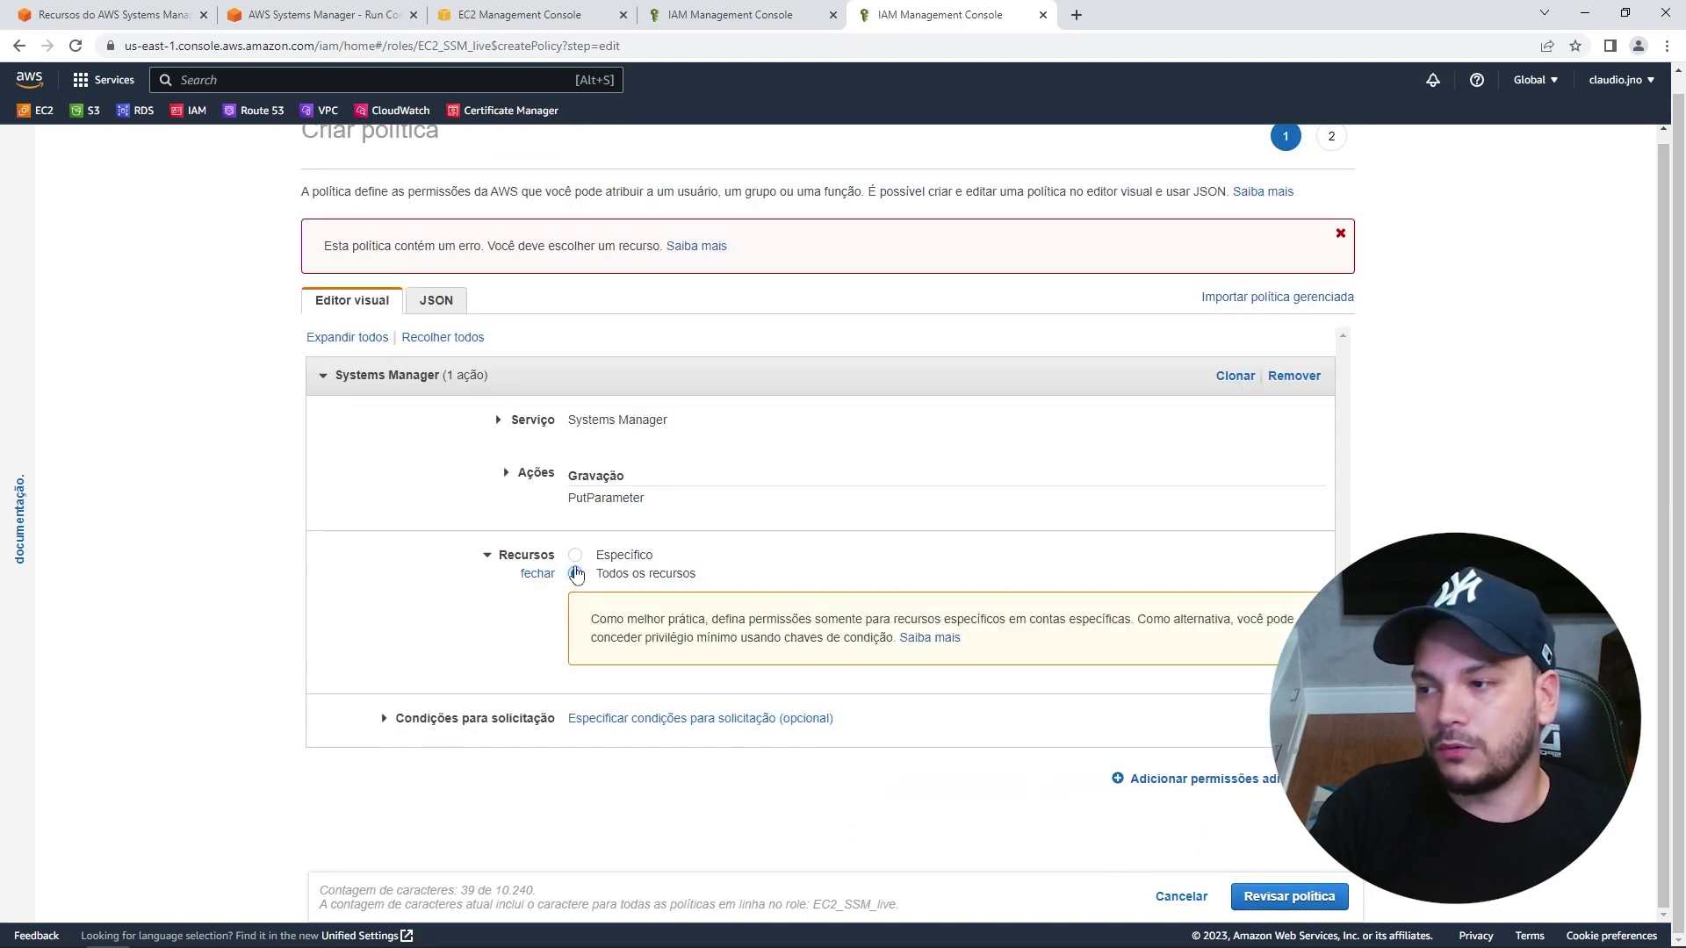
Review the policy, create it with the name parameter-live, and check it in the EC2_SSM_live role's permissions.
click(1289, 895)
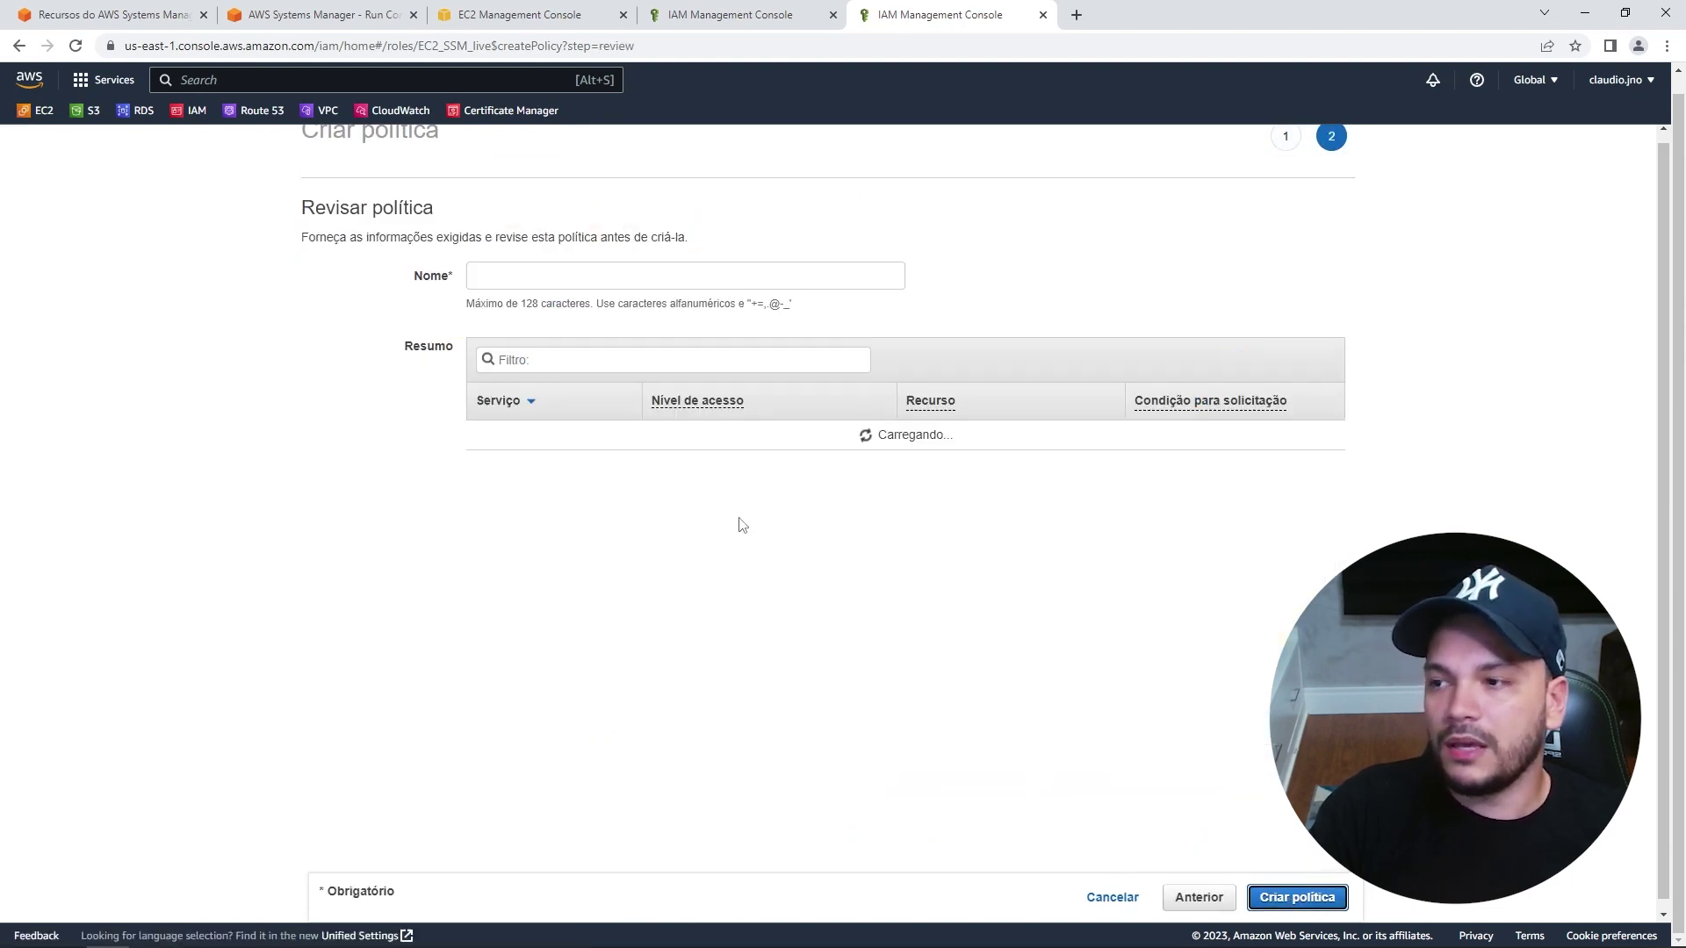
click(615, 273)
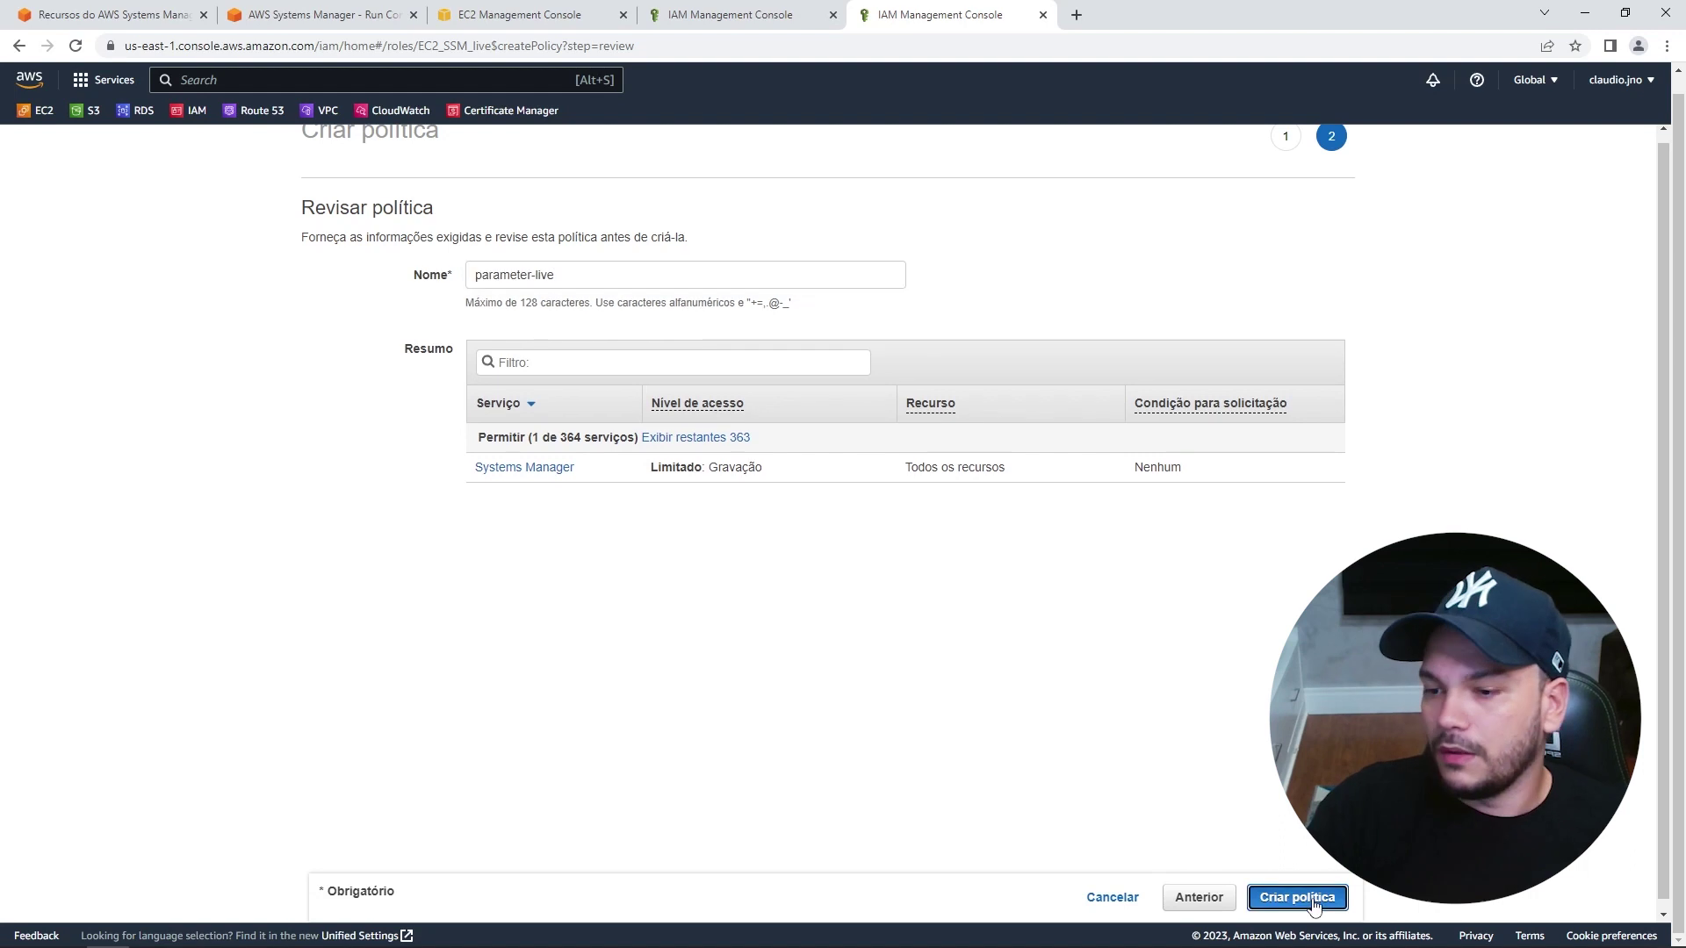
click(1313, 900)
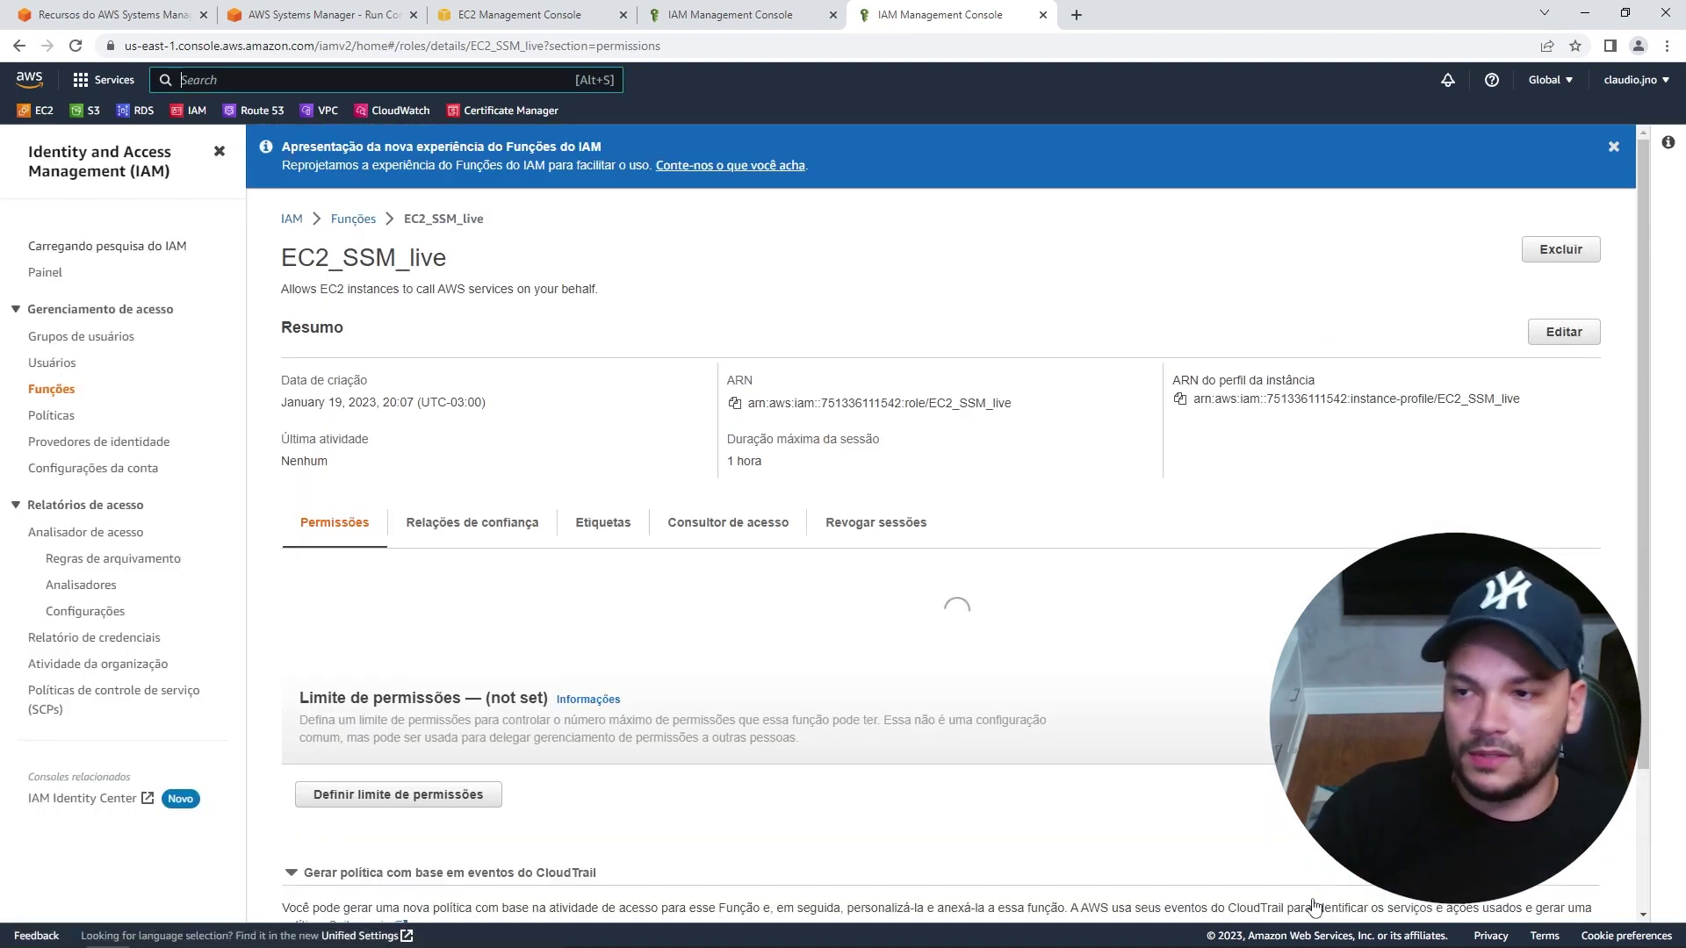
scroll(790, 615, down, 3)
drag(457, 506, 363, 509)
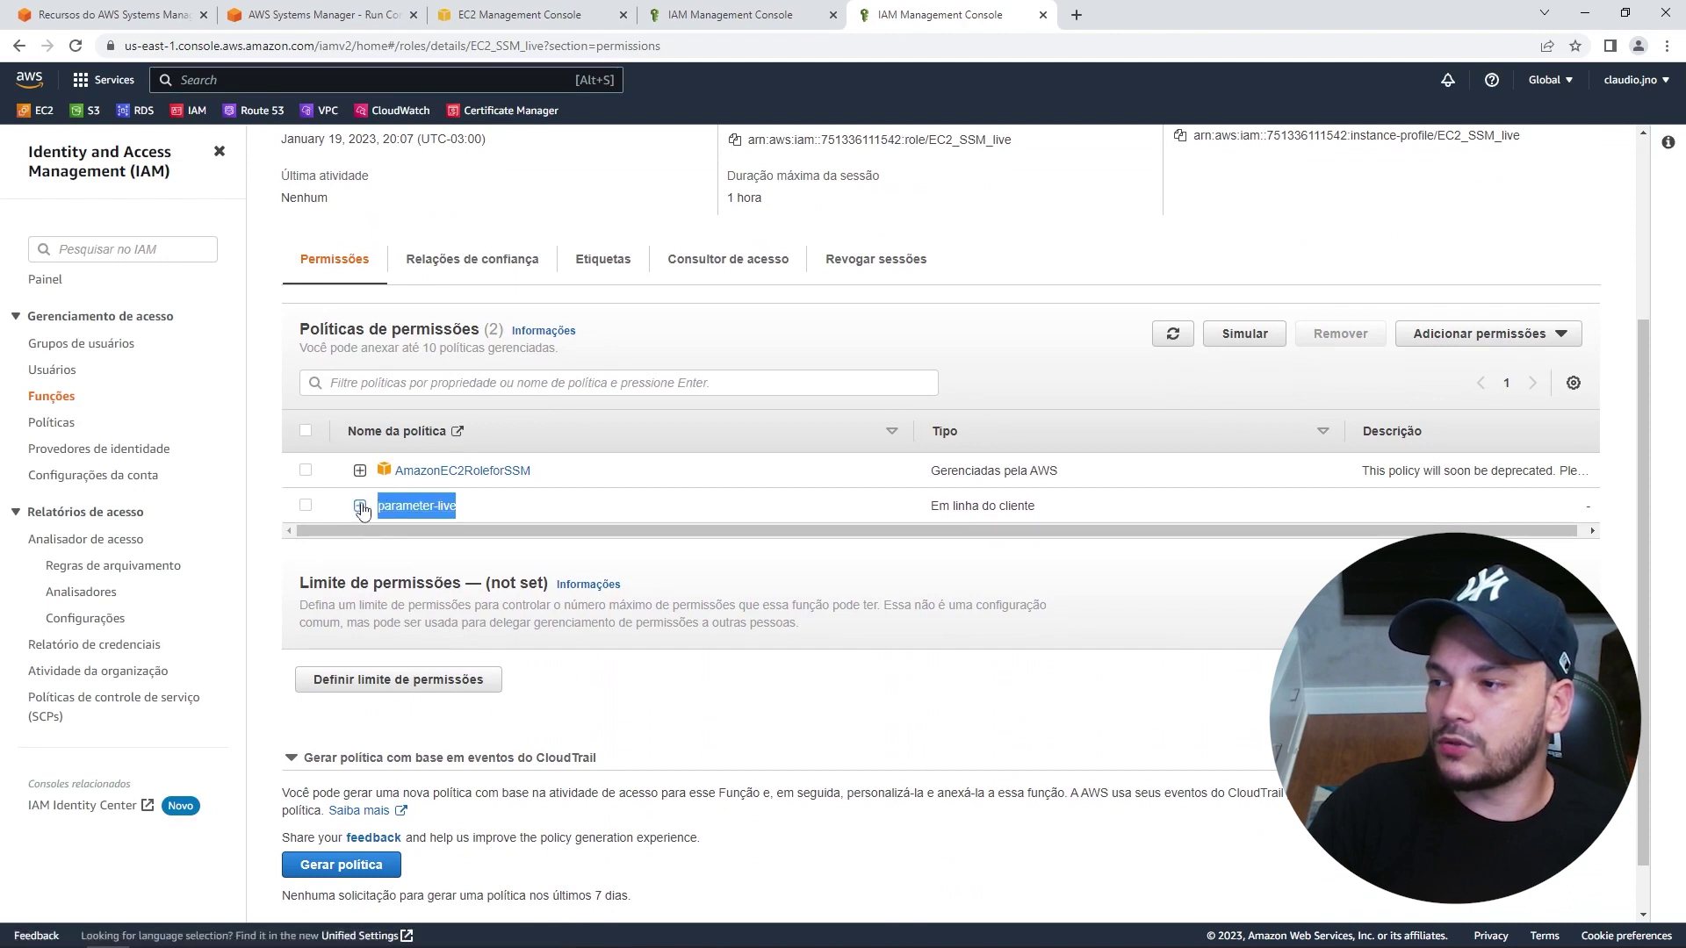
scroll(430, 369, up, 2)
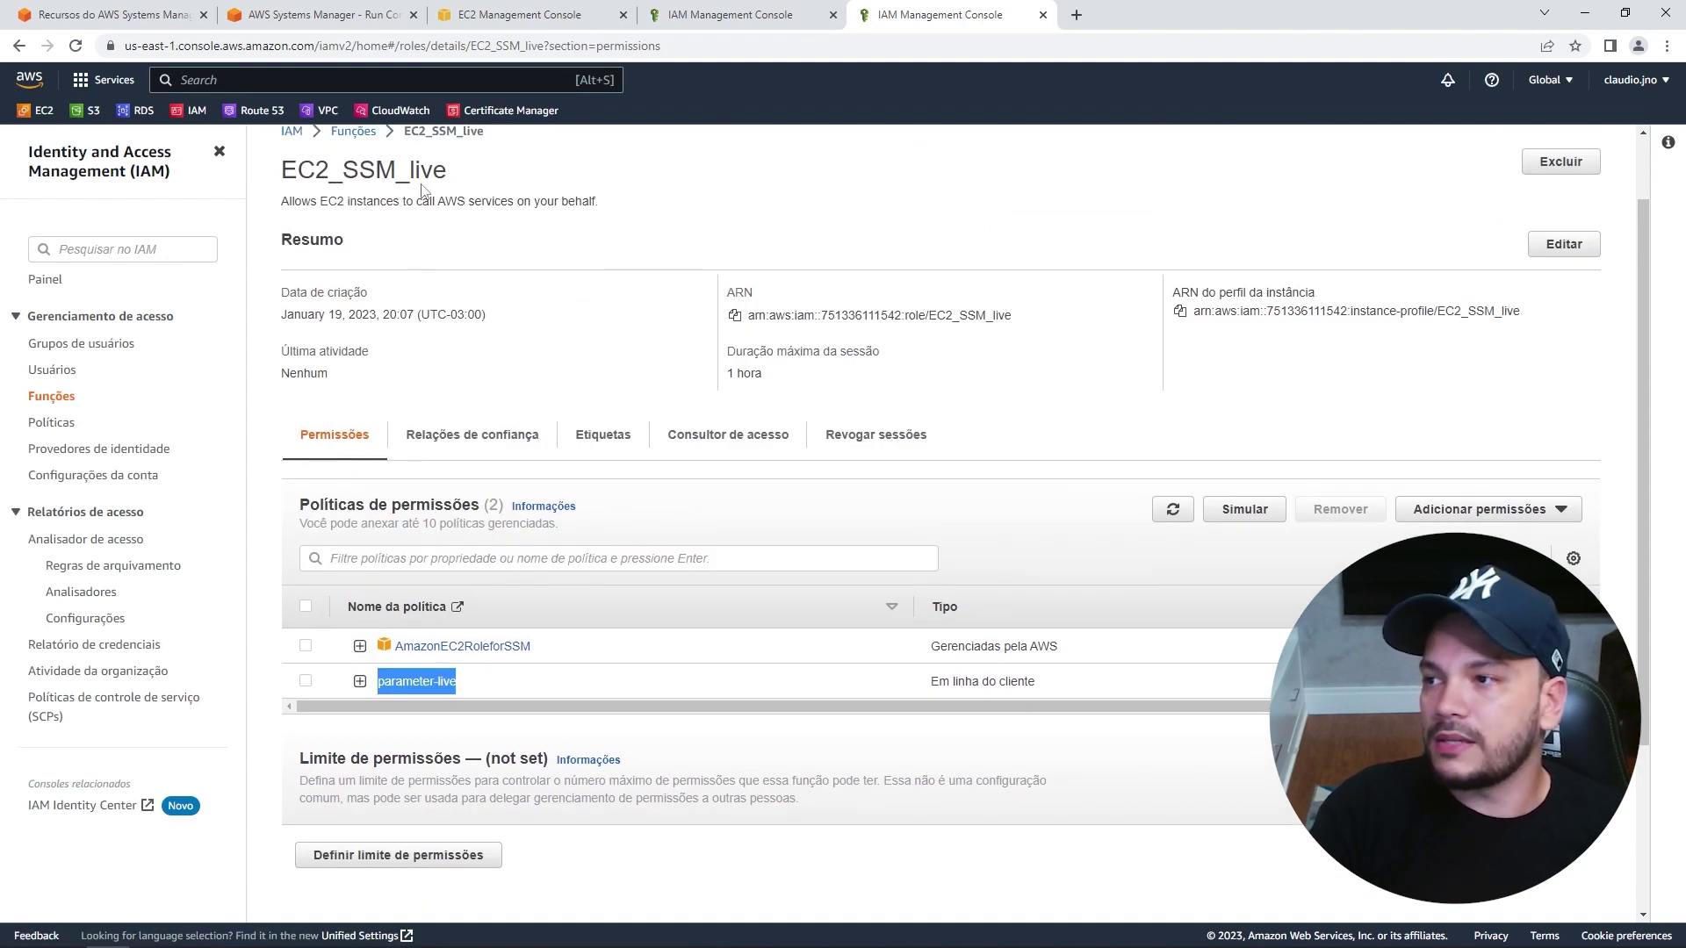
drag(448, 171, 277, 173)
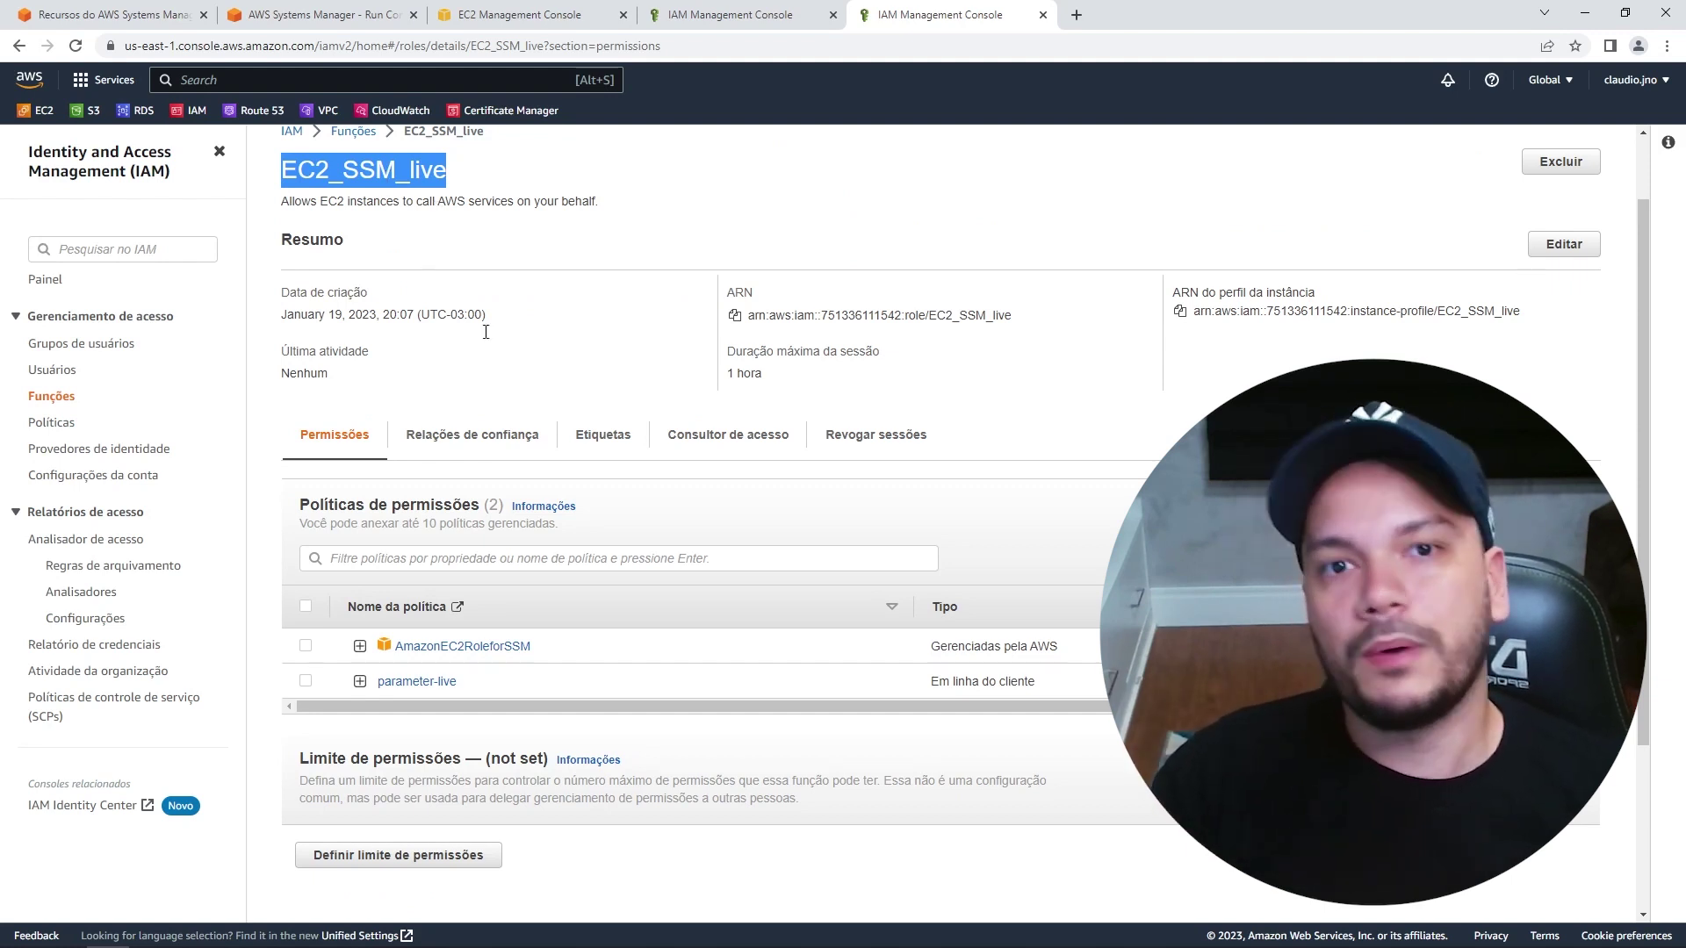
Return to the Run Command form and examine the ResetAccess command options and the alias/aws/ssm parameter.
key(ctrl+2)
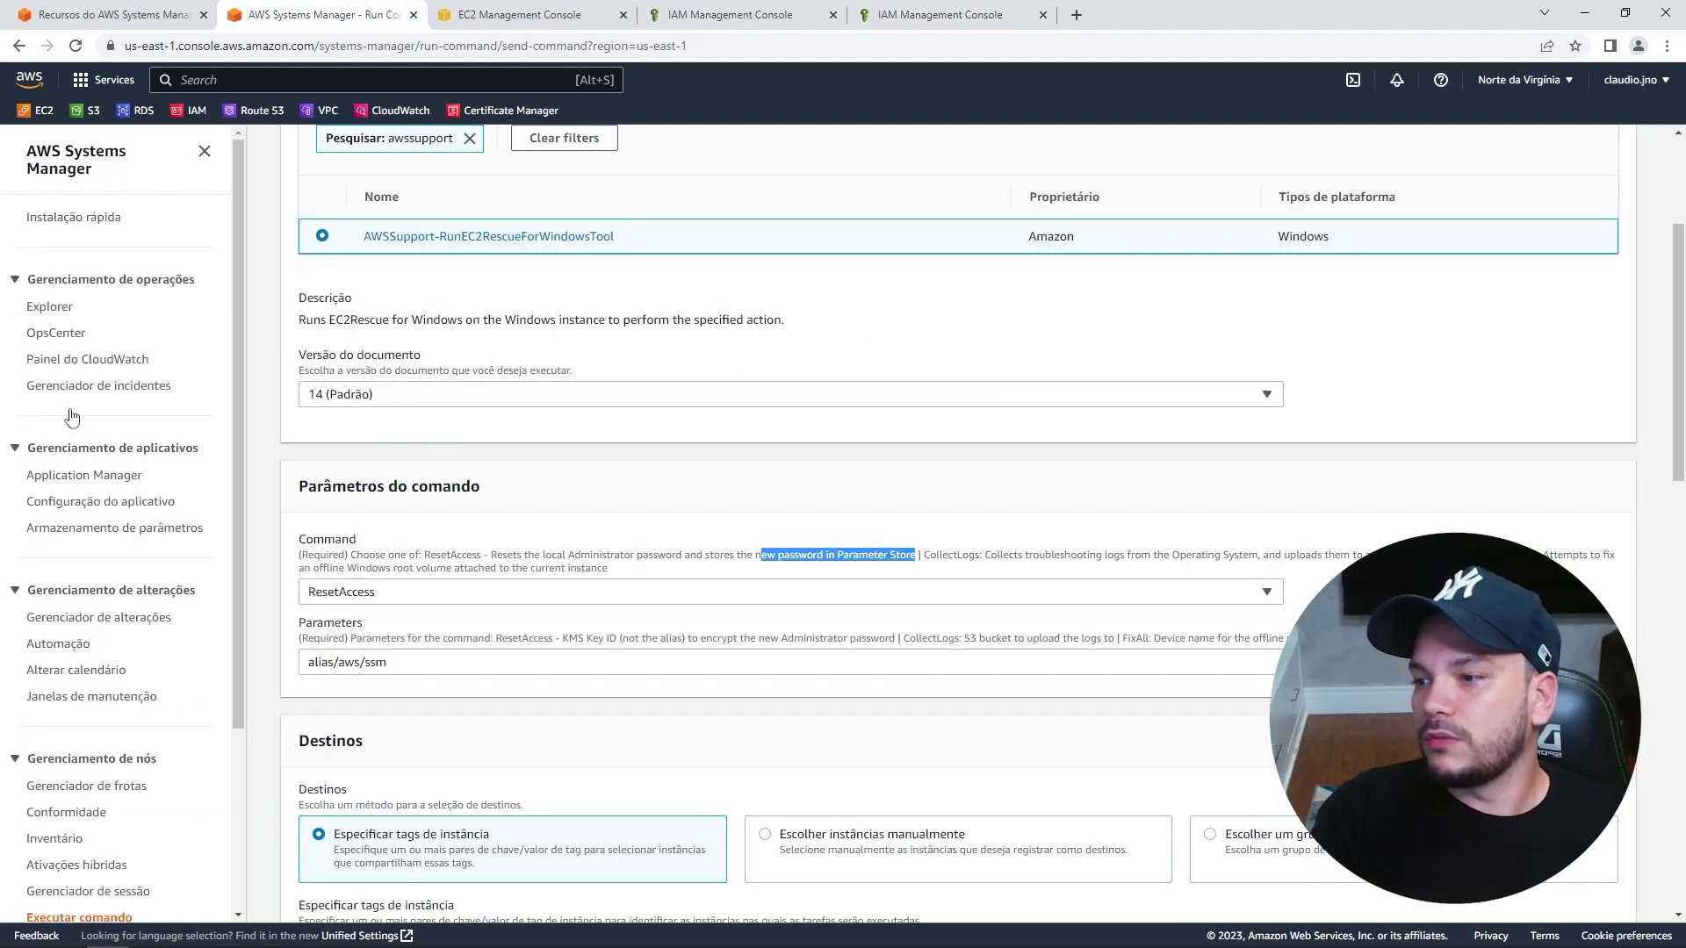
click(405, 603)
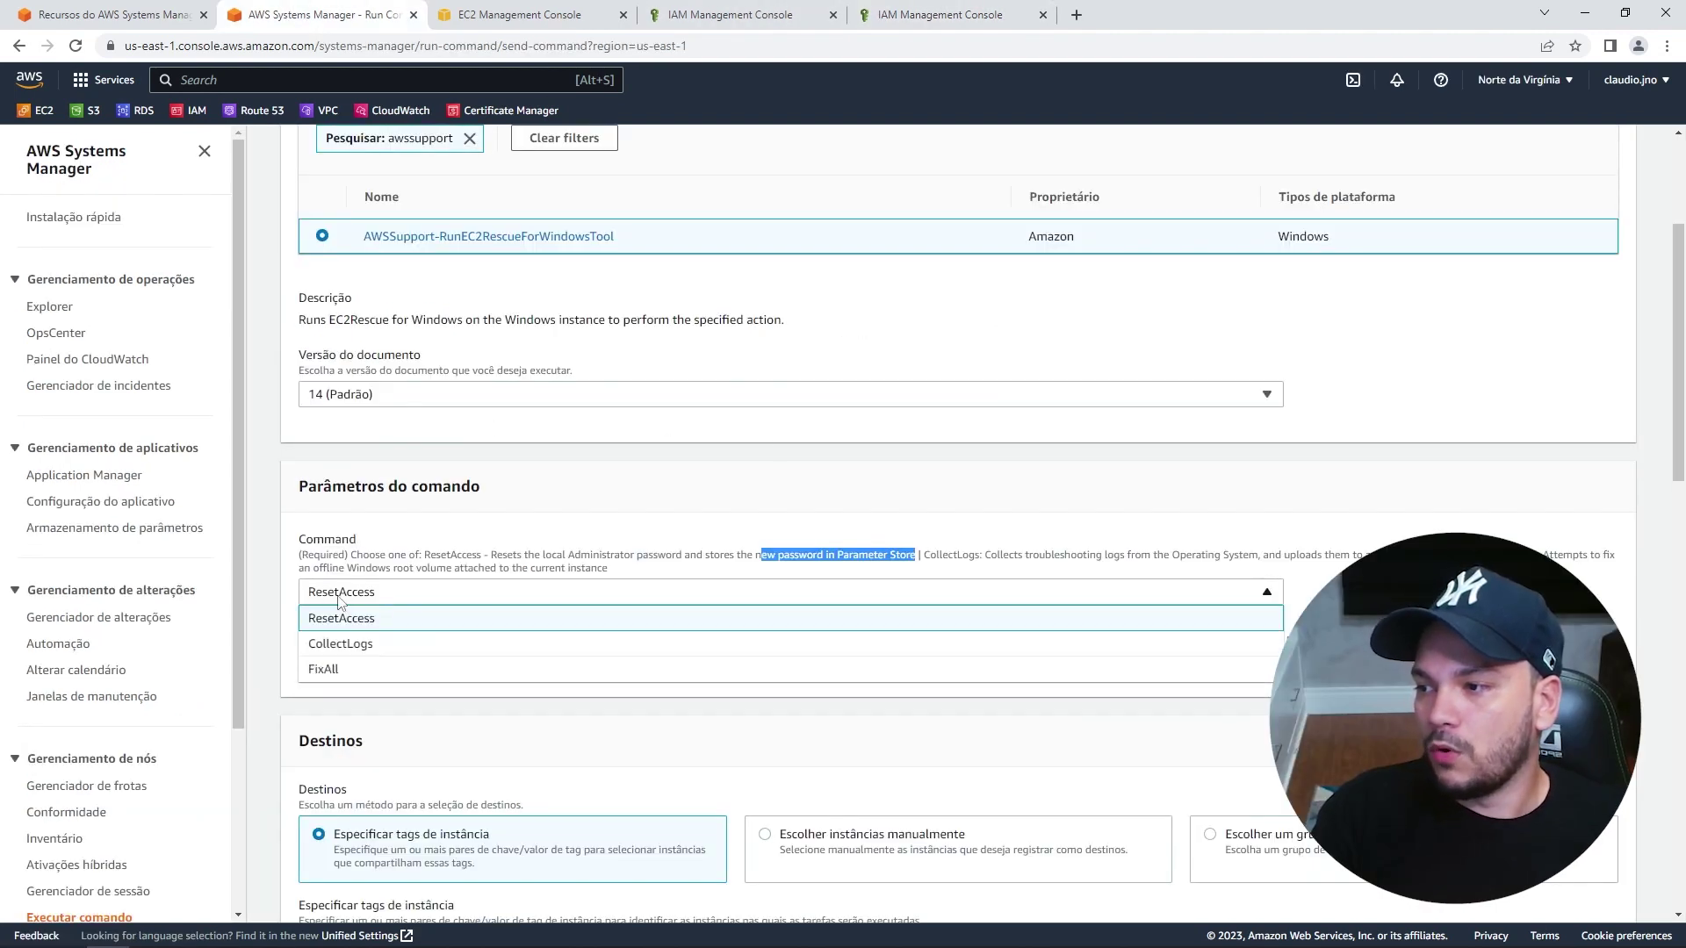
click(339, 600)
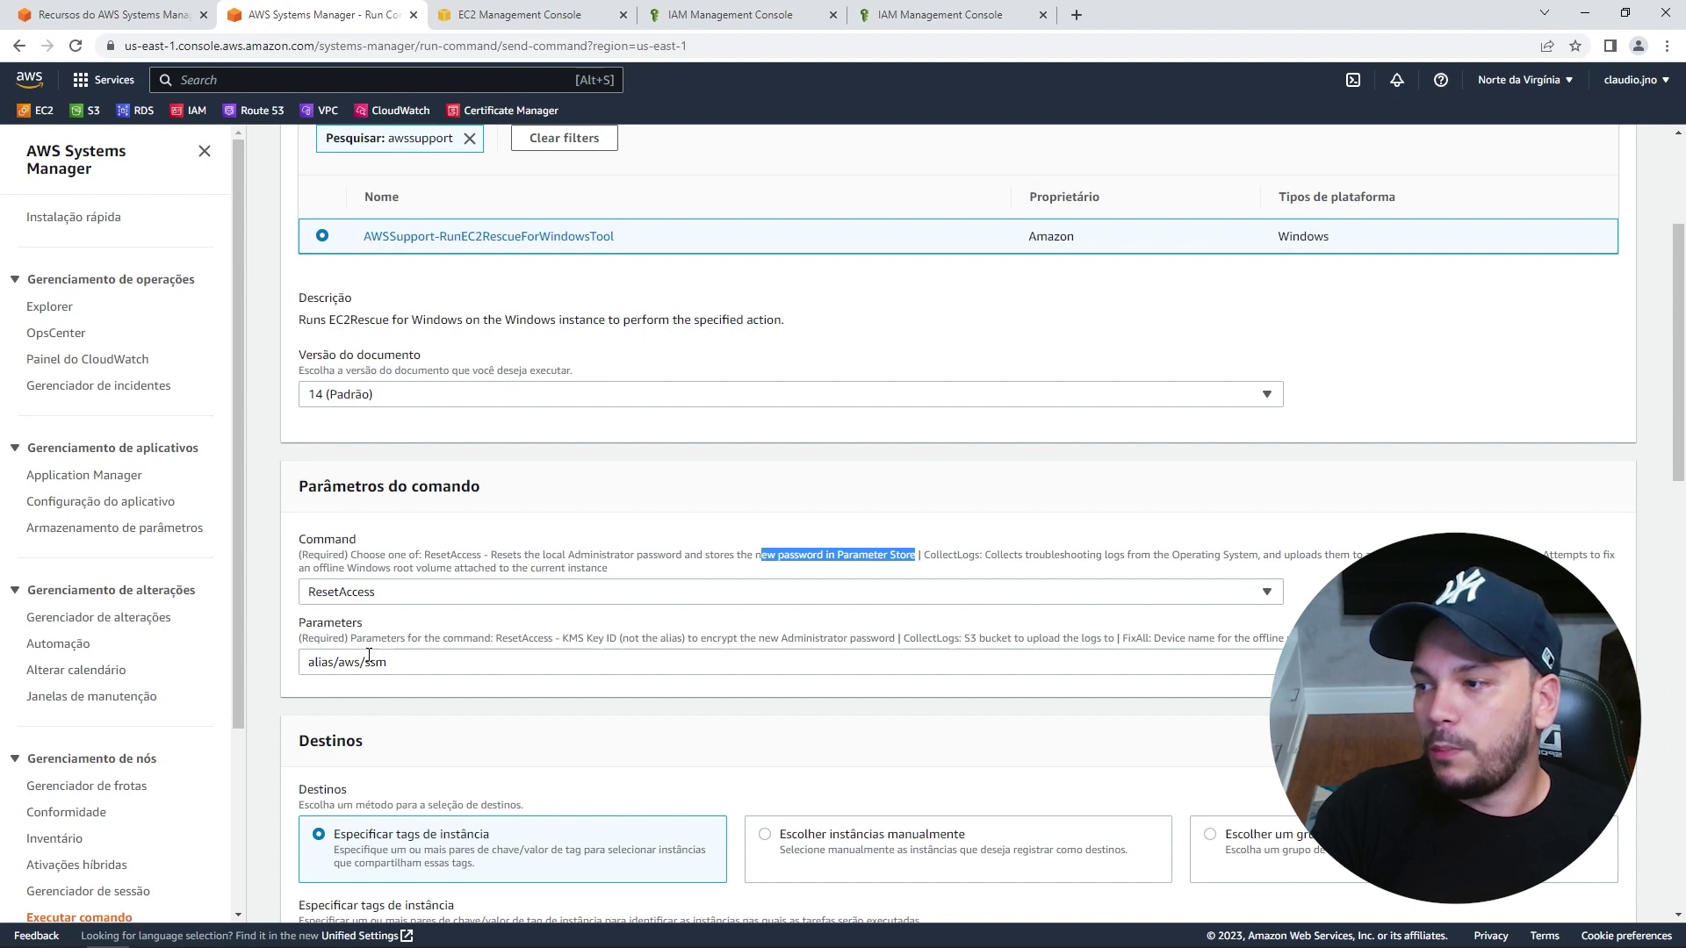
drag(388, 663, 354, 663)
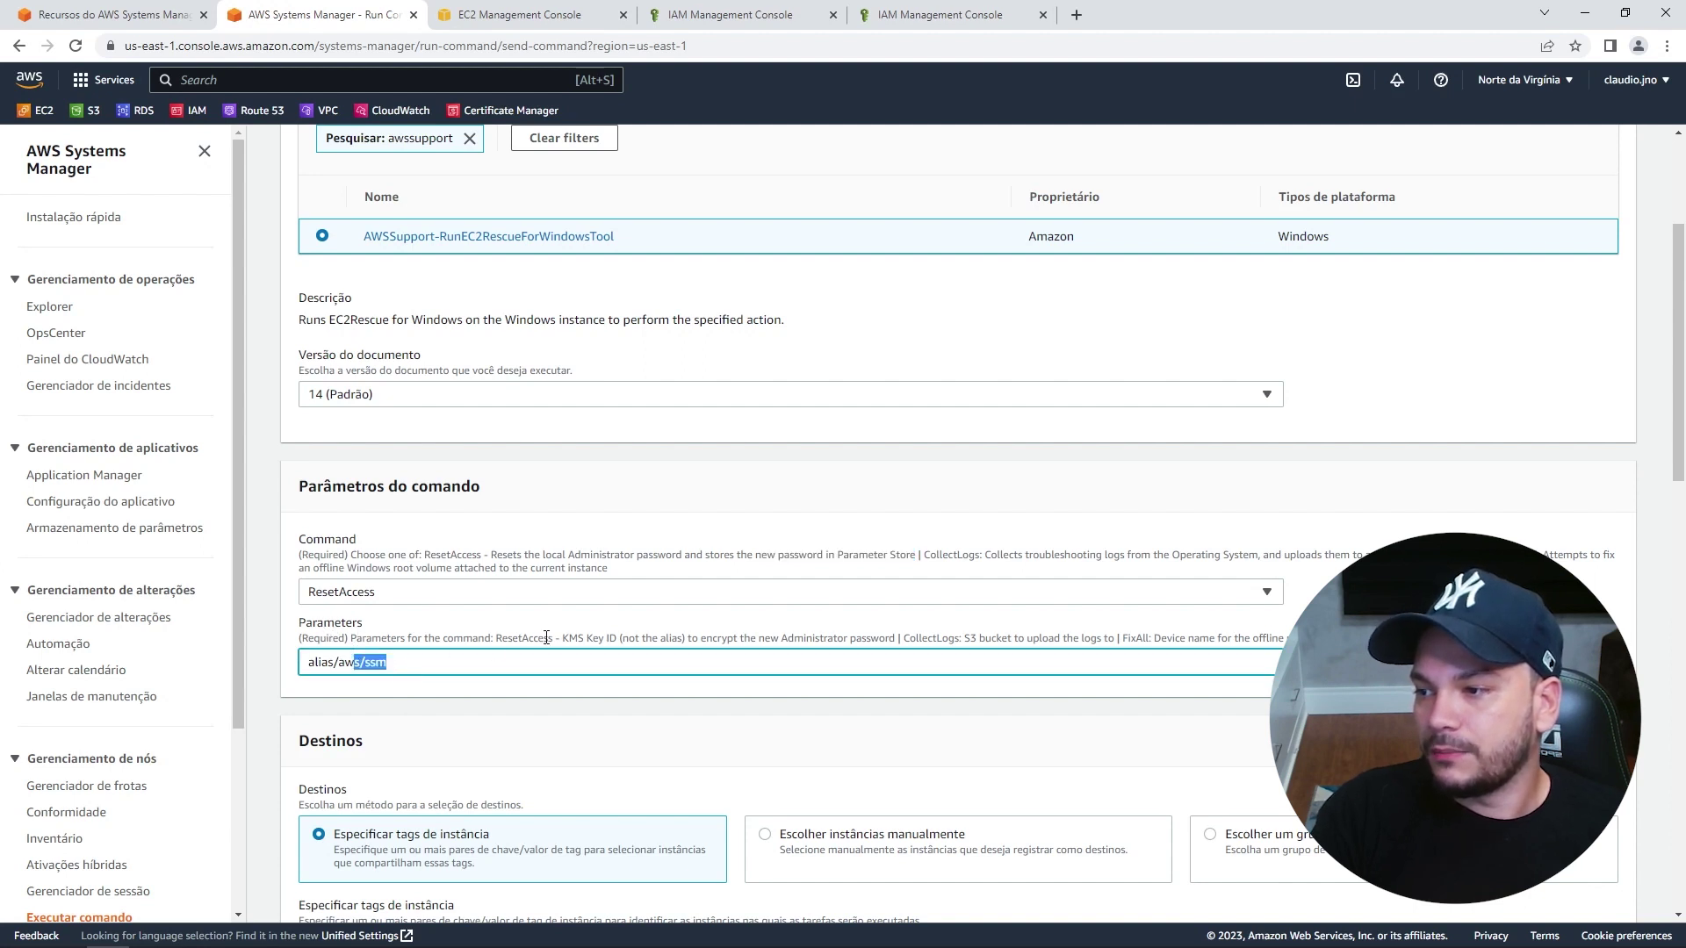
Choose manual instance selection for the command's targets and select the live2 instance.
drag(547, 637, 299, 672)
click(442, 669)
click(392, 669)
scroll(392, 669, down, 4)
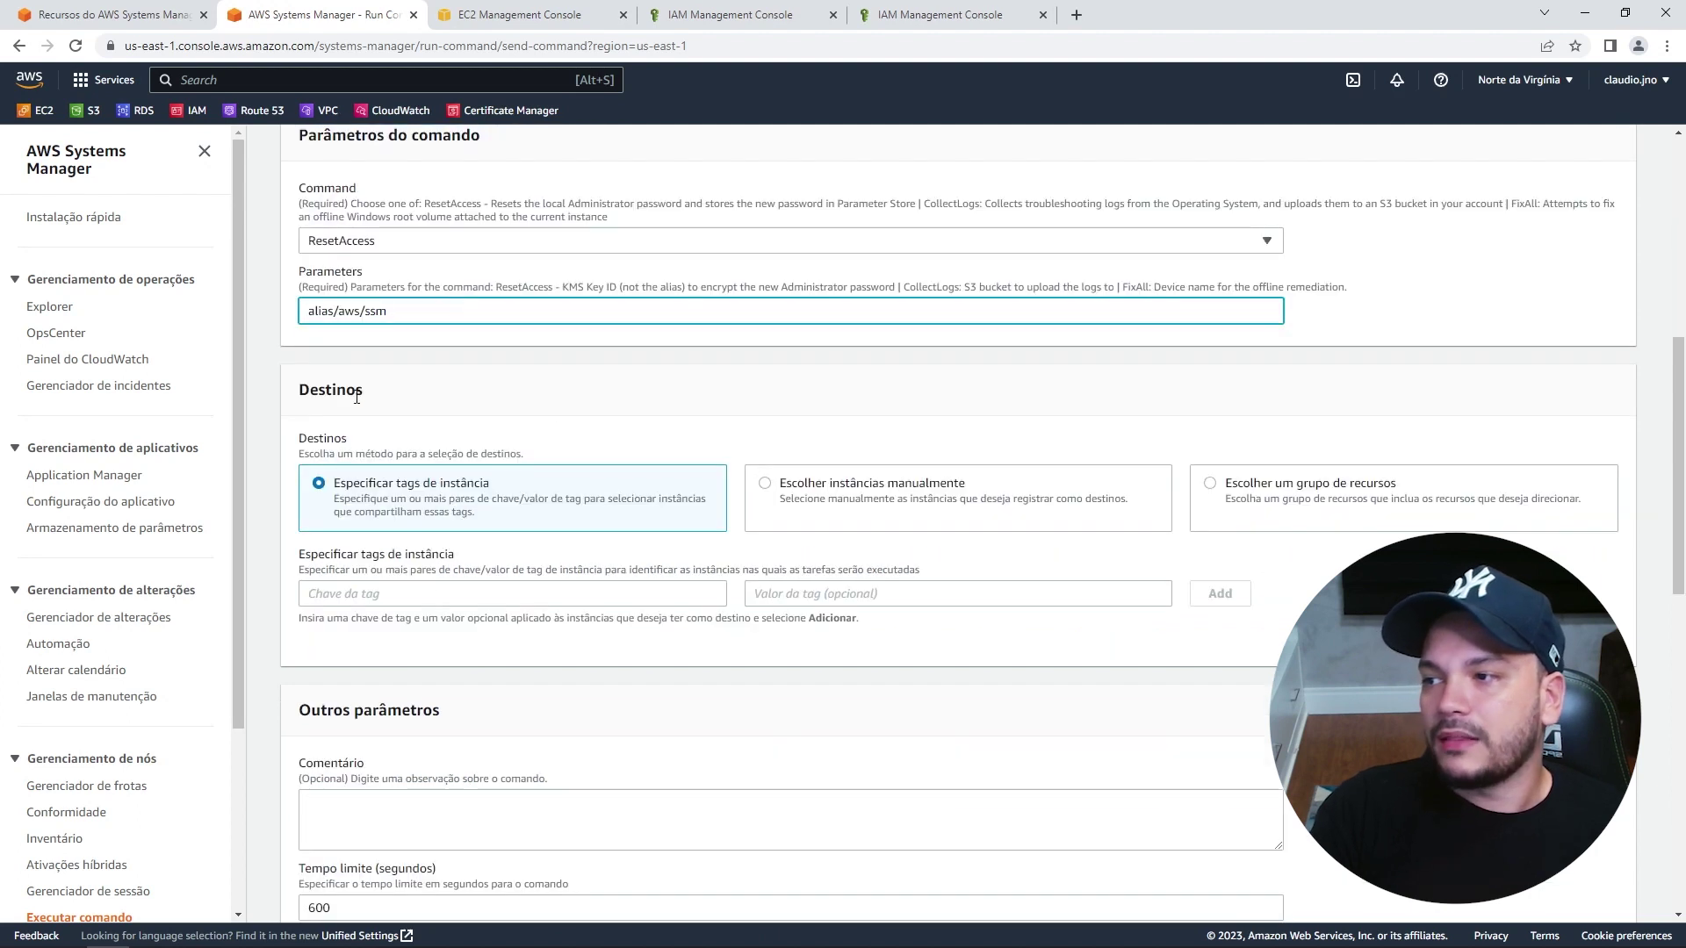
drag(363, 392, 279, 397)
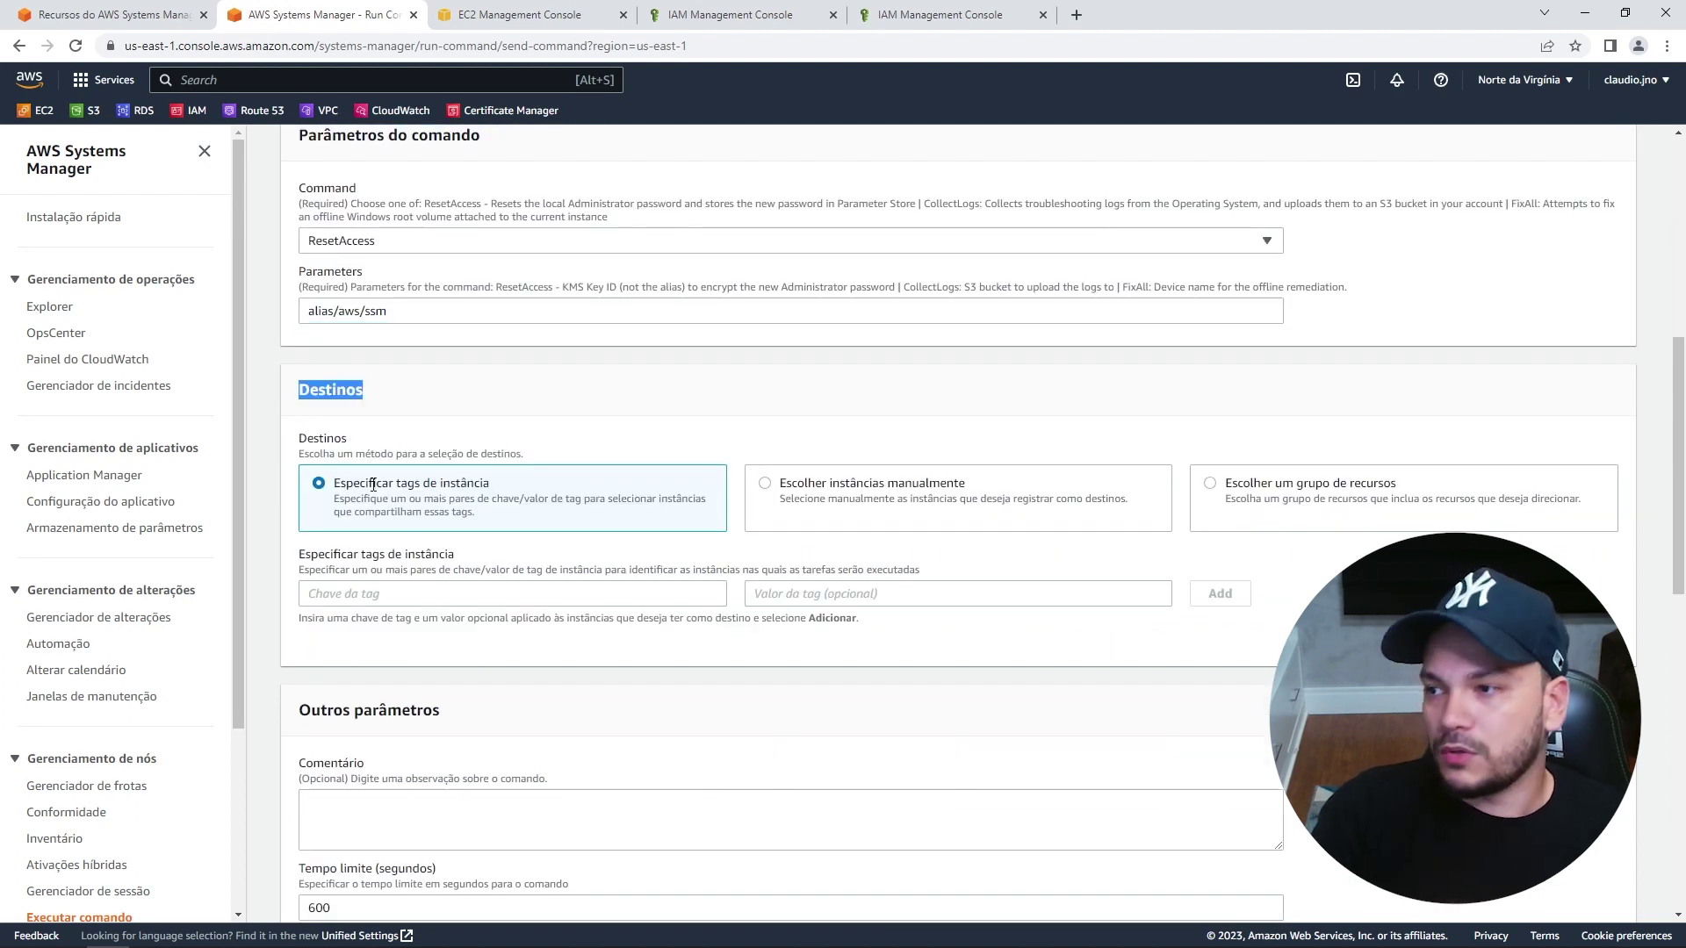
drag(490, 484, 346, 485)
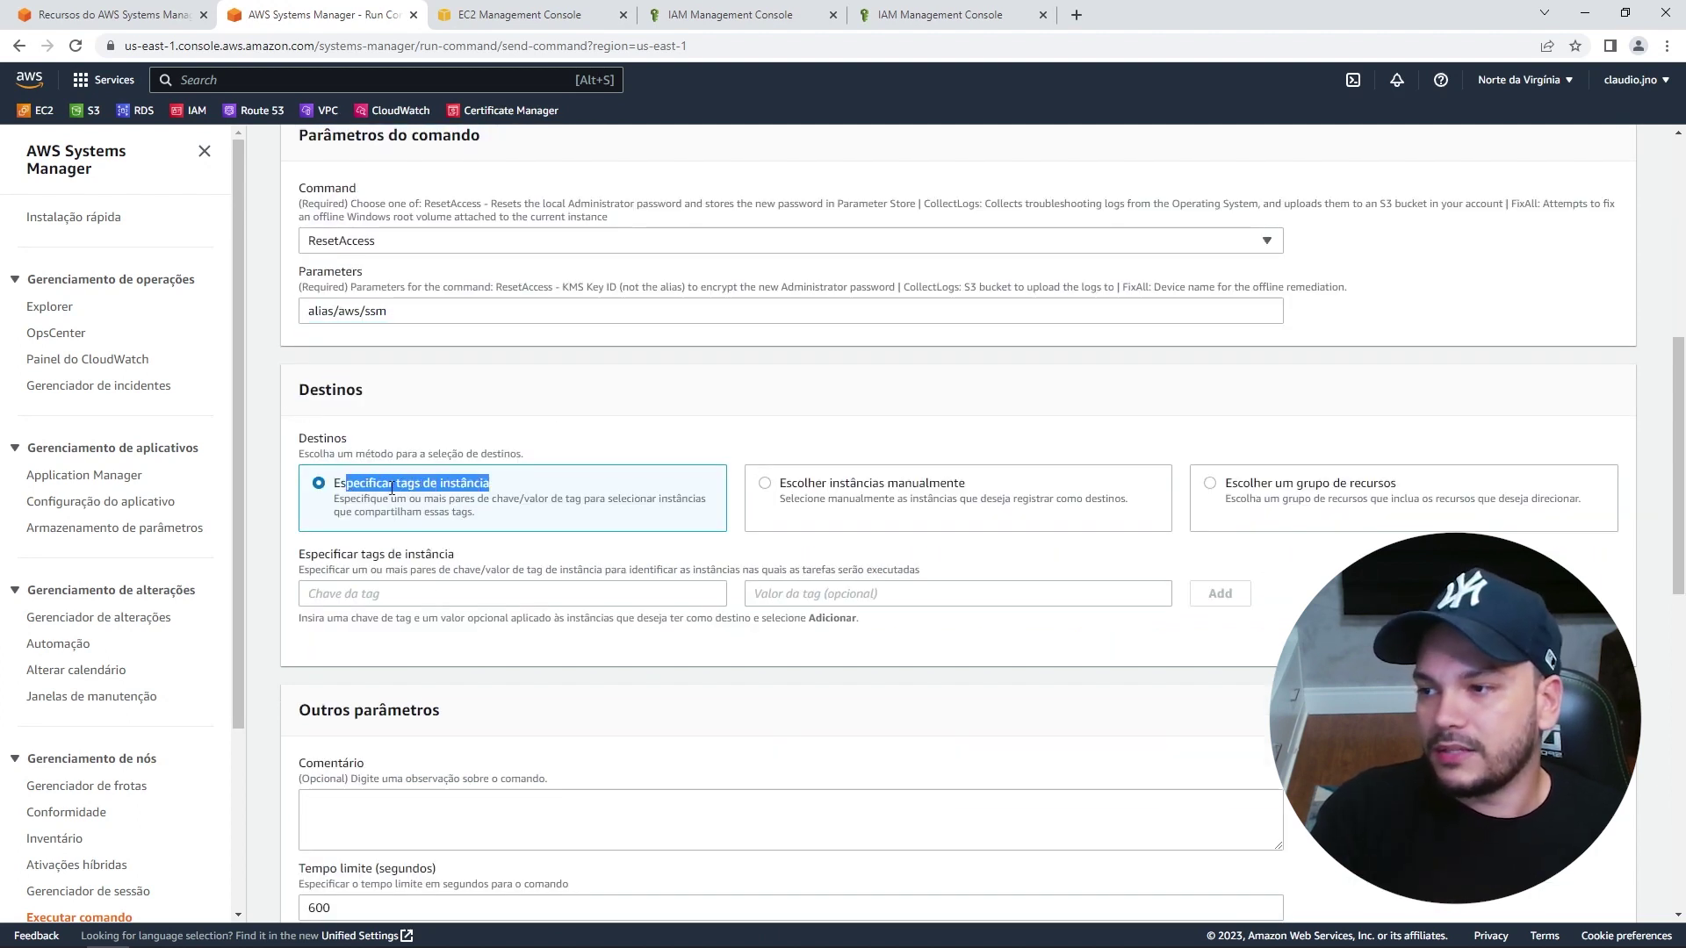
click(771, 487)
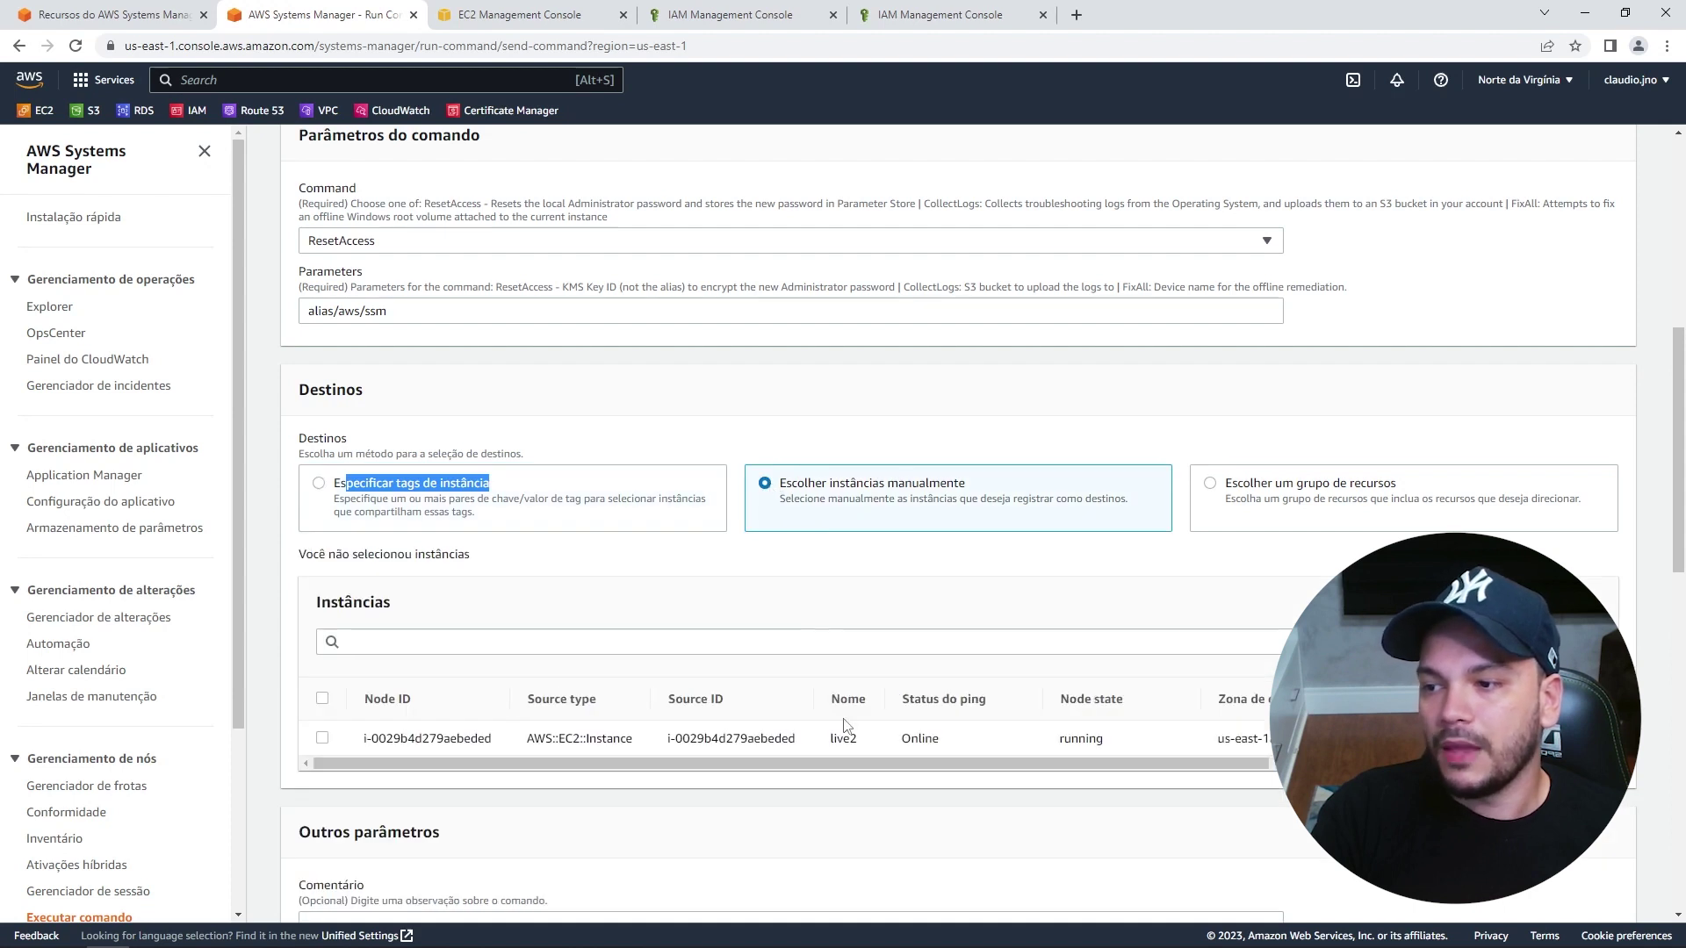
click(322, 738)
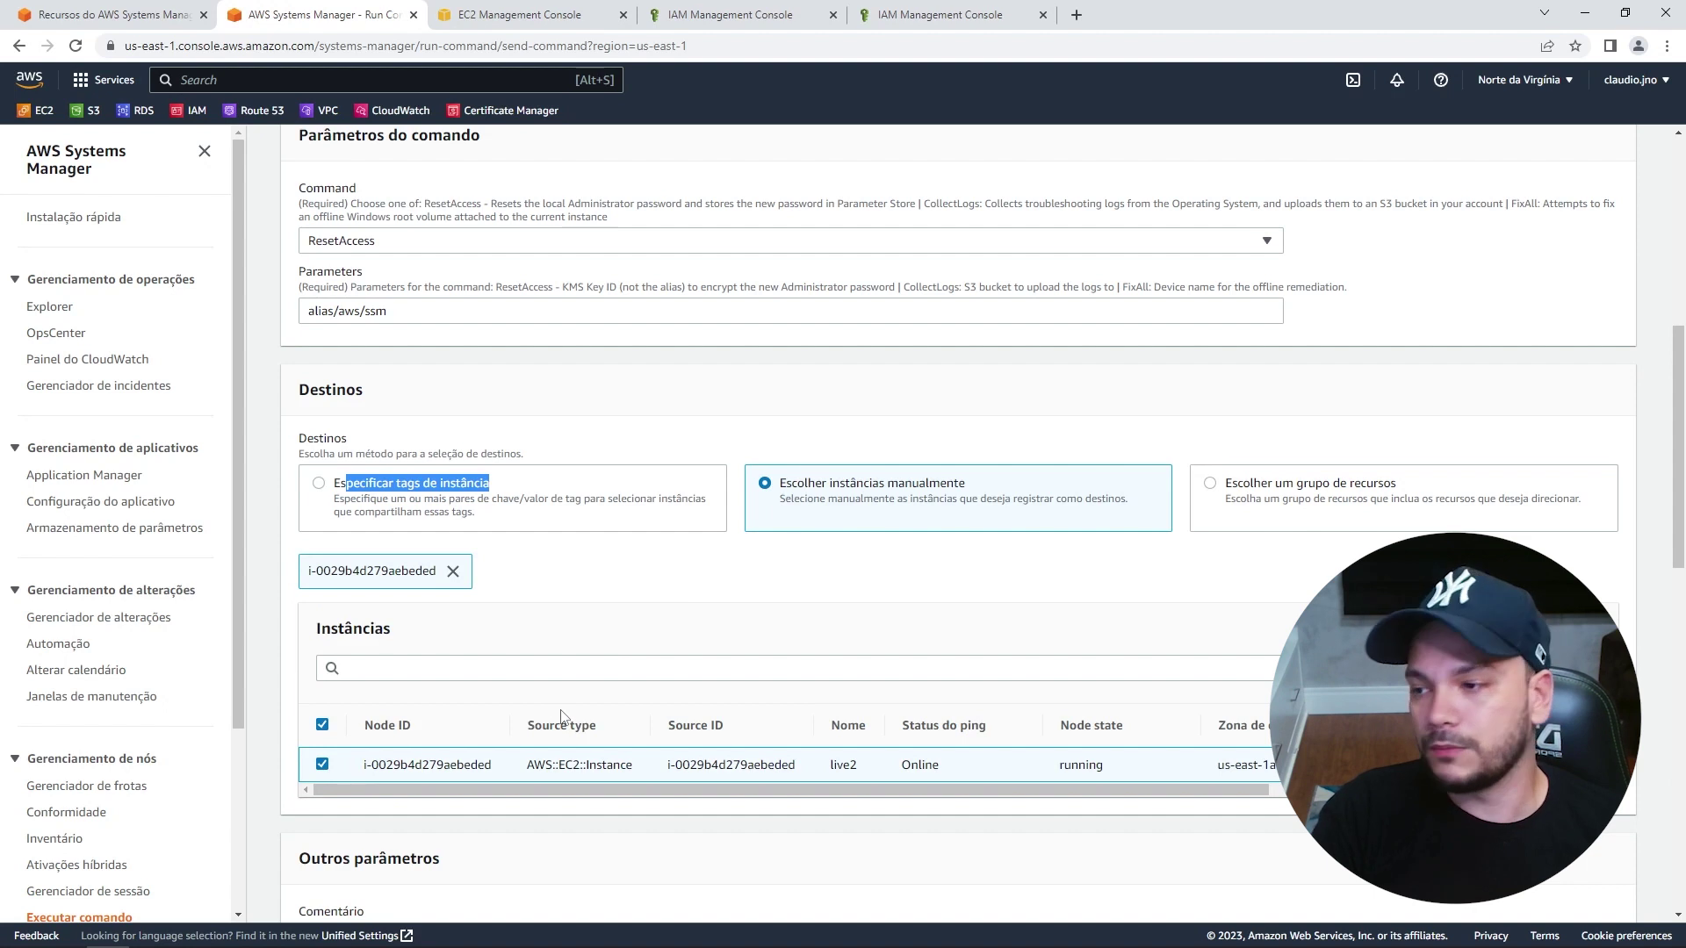
scroll(562, 715, down, 3)
drag(509, 517, 360, 502)
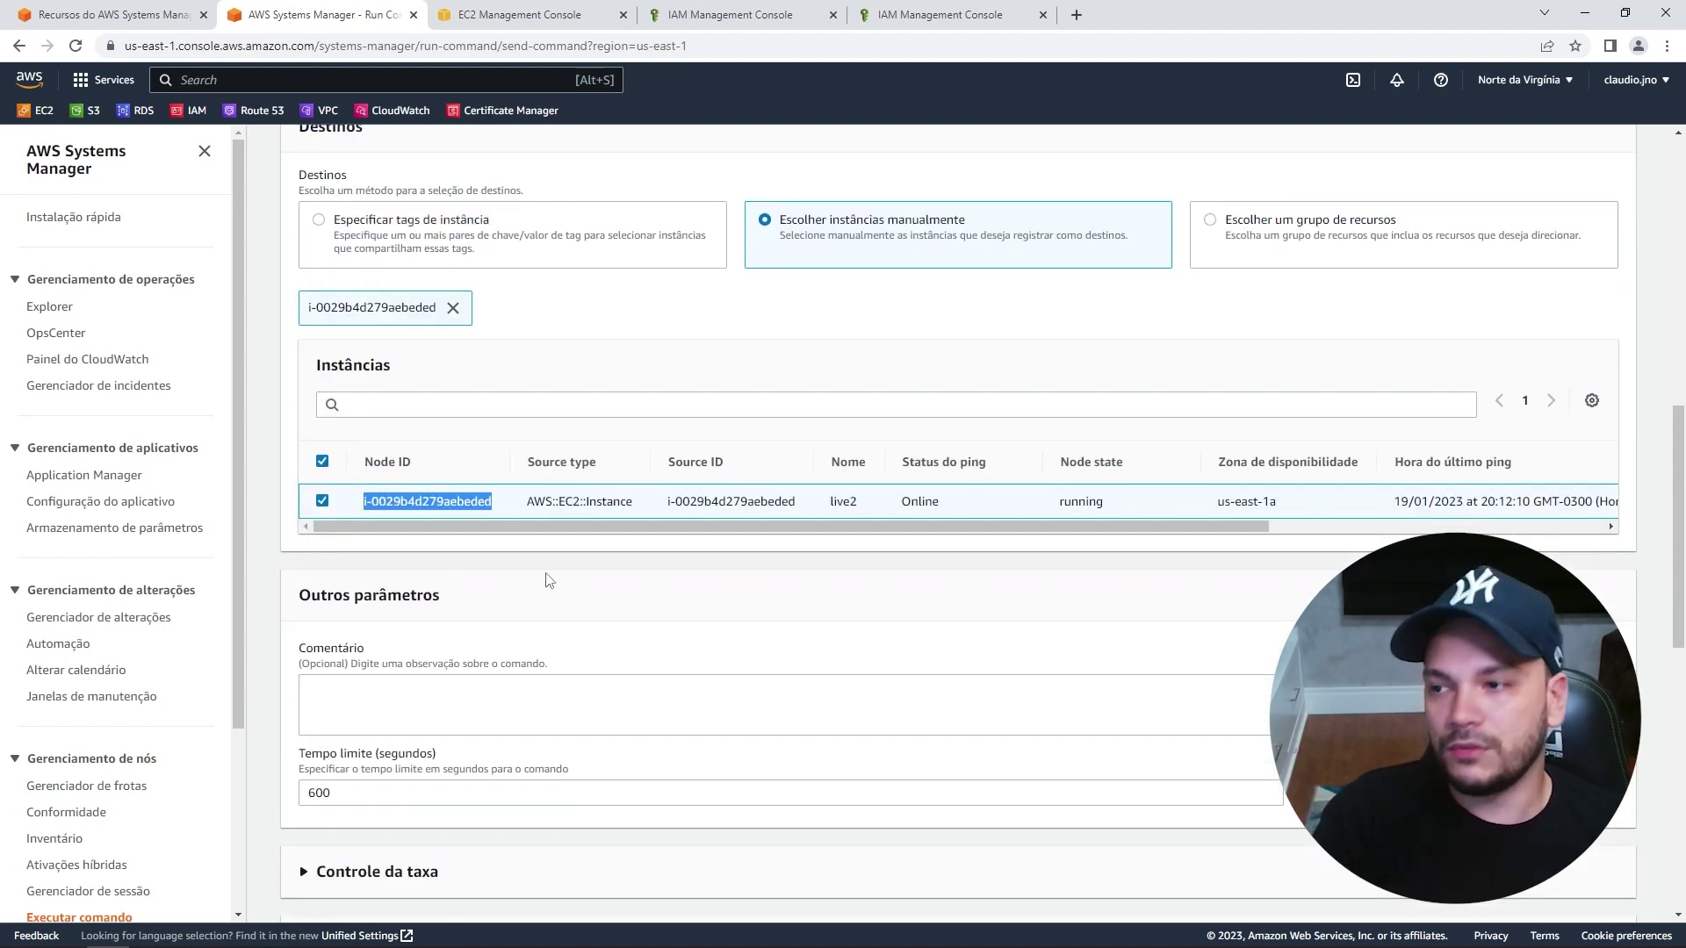
drag(884, 498, 830, 501)
Disable writing the command output to an S3 bucket, enable CloudWatch output instead, and run the command.
scroll(442, 533, down, 3)
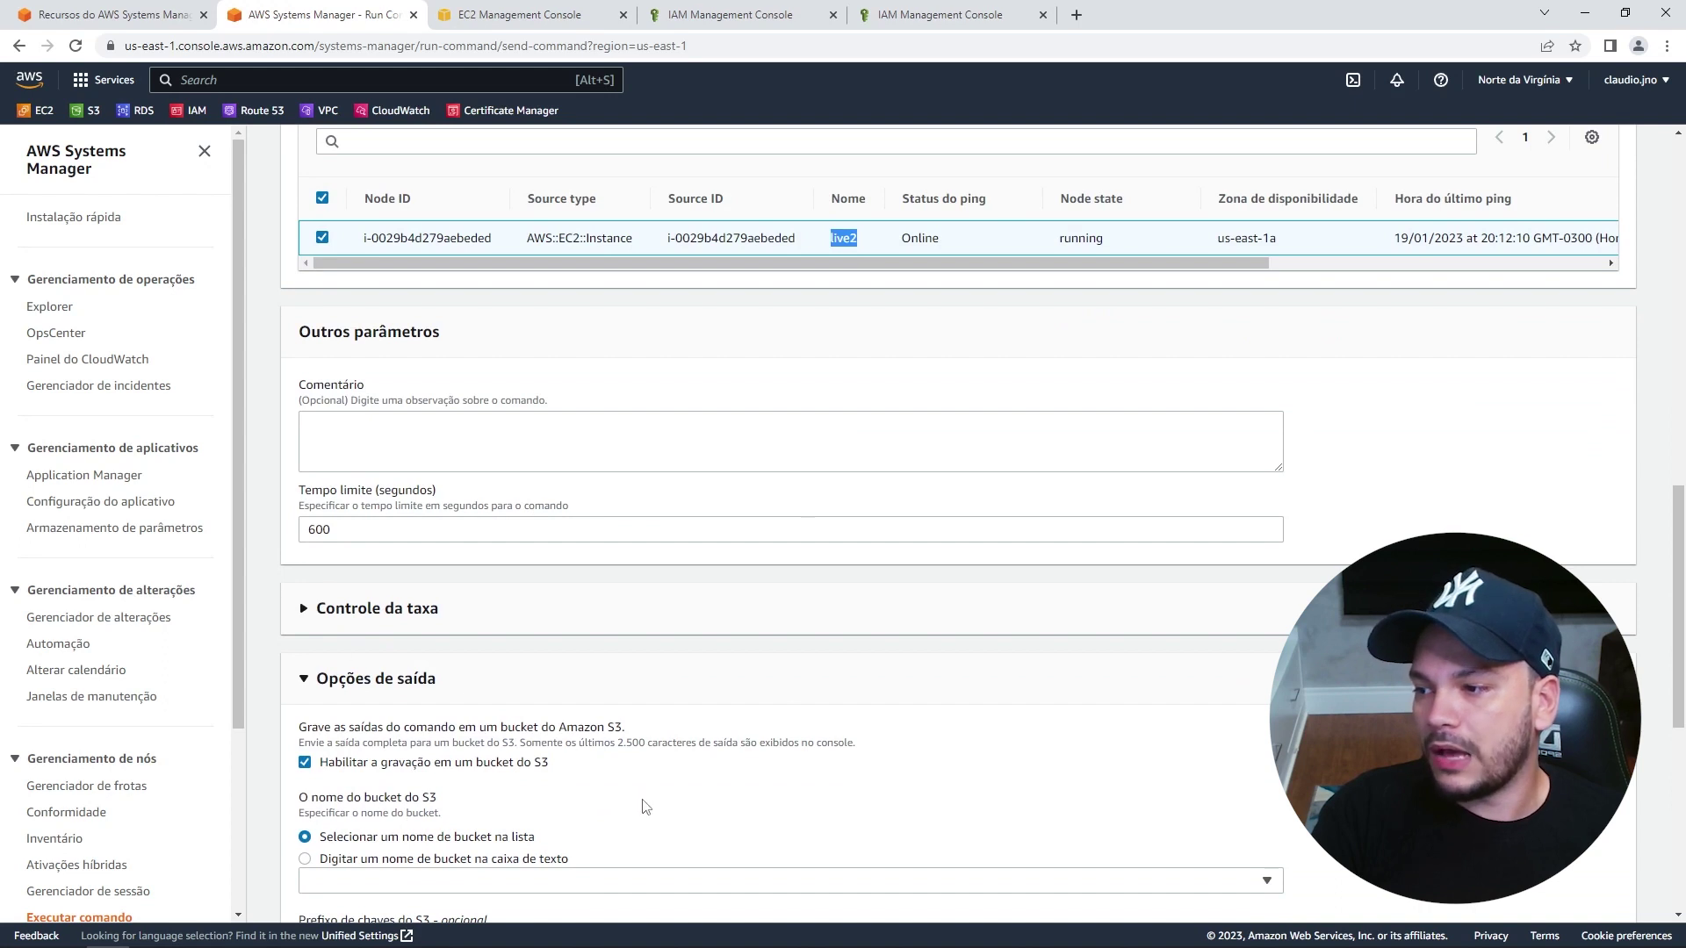
scroll(646, 806, down, 3)
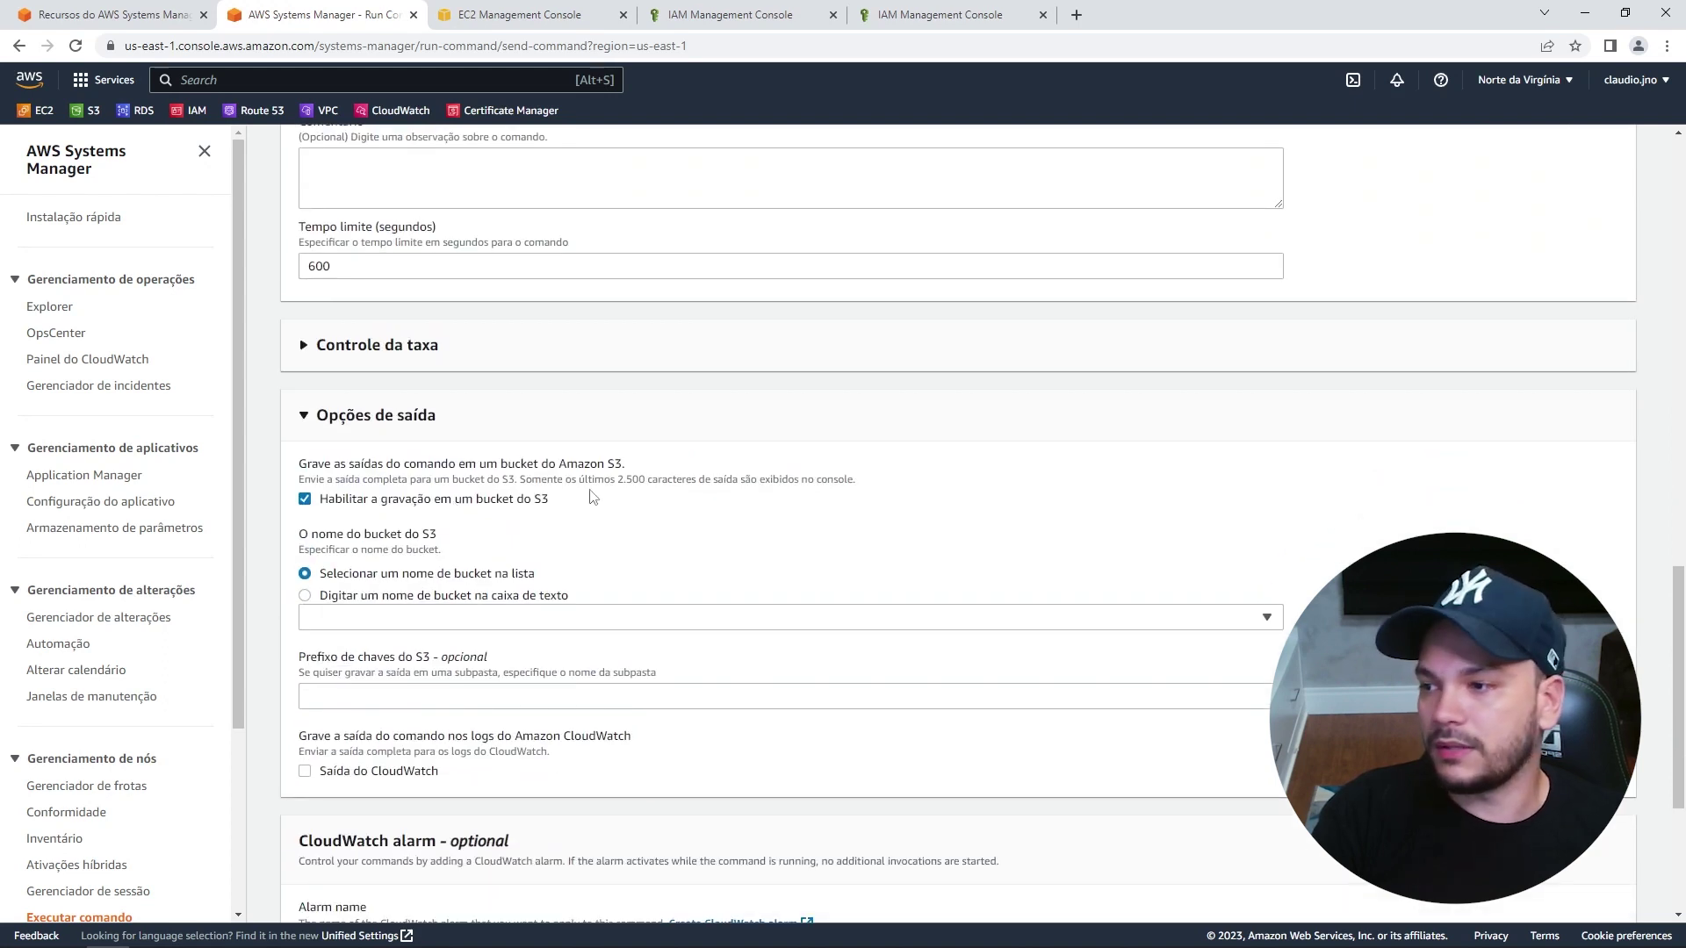
drag(466, 425, 327, 418)
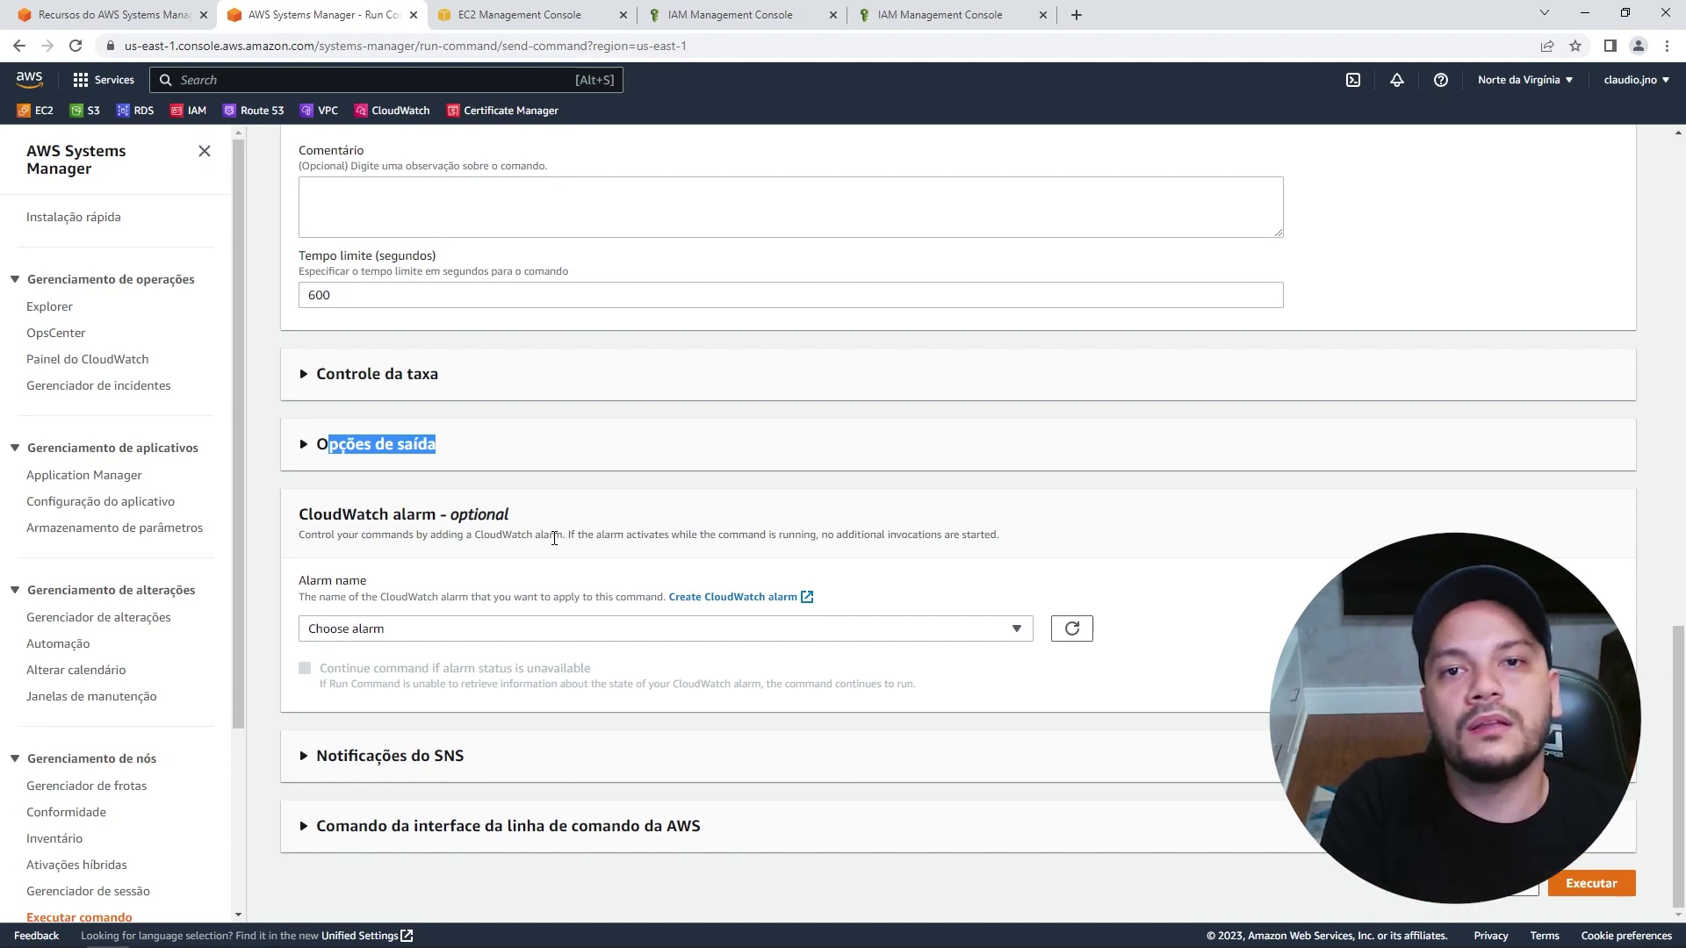
click(303, 444)
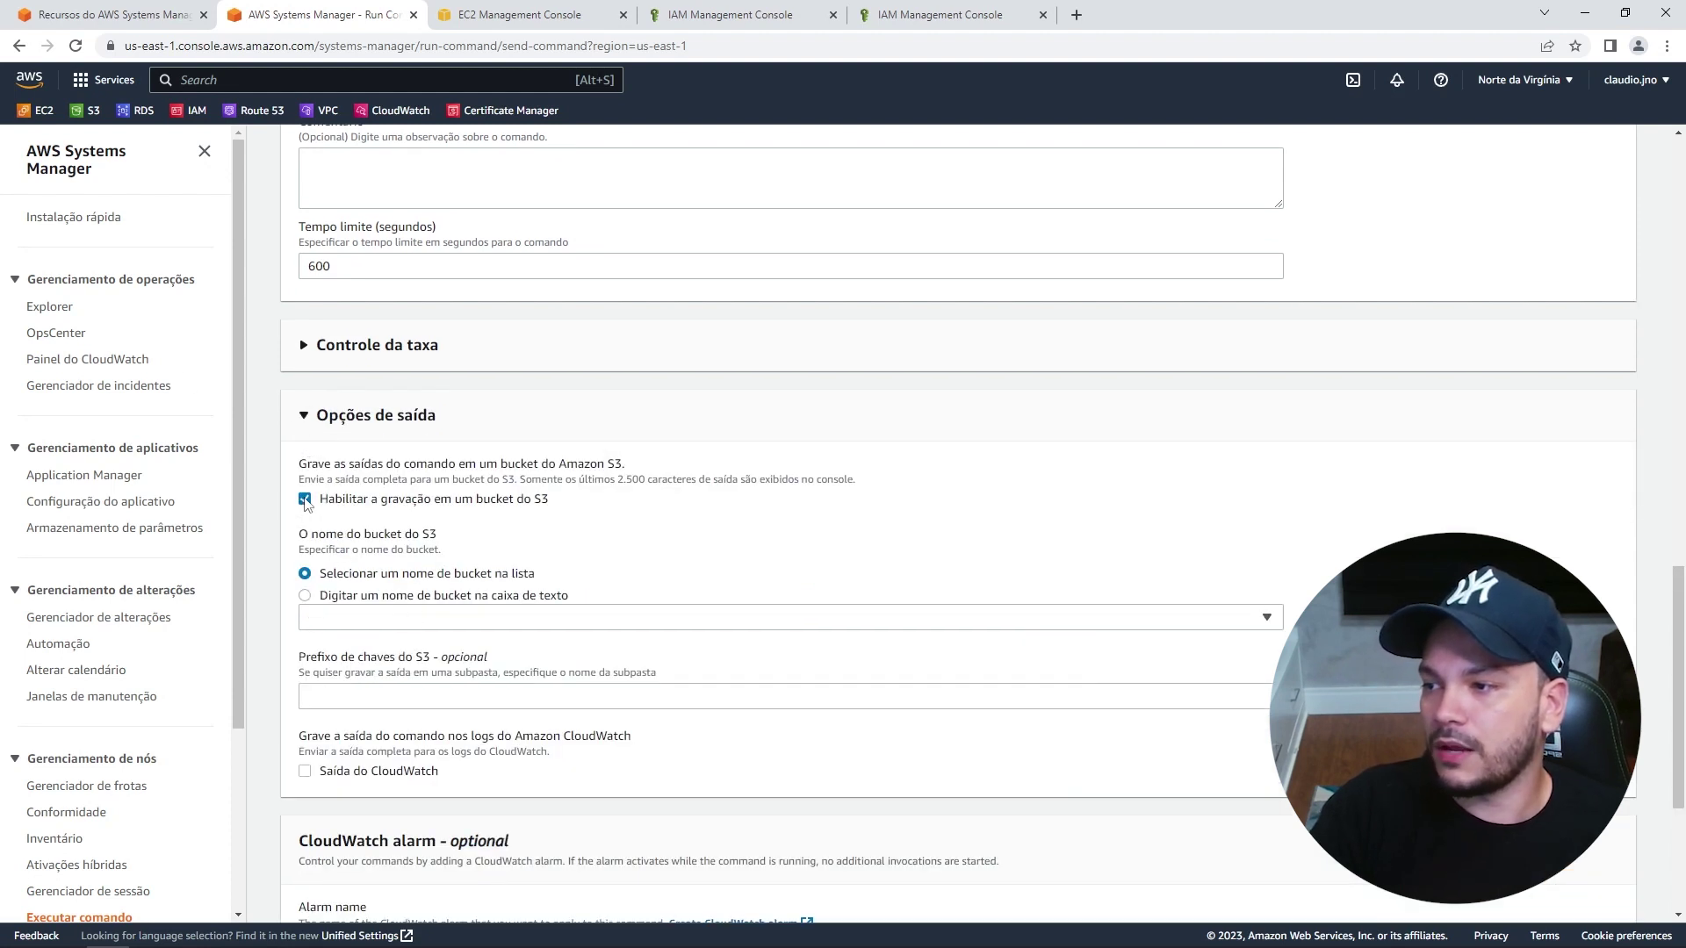
click(305, 499)
click(305, 552)
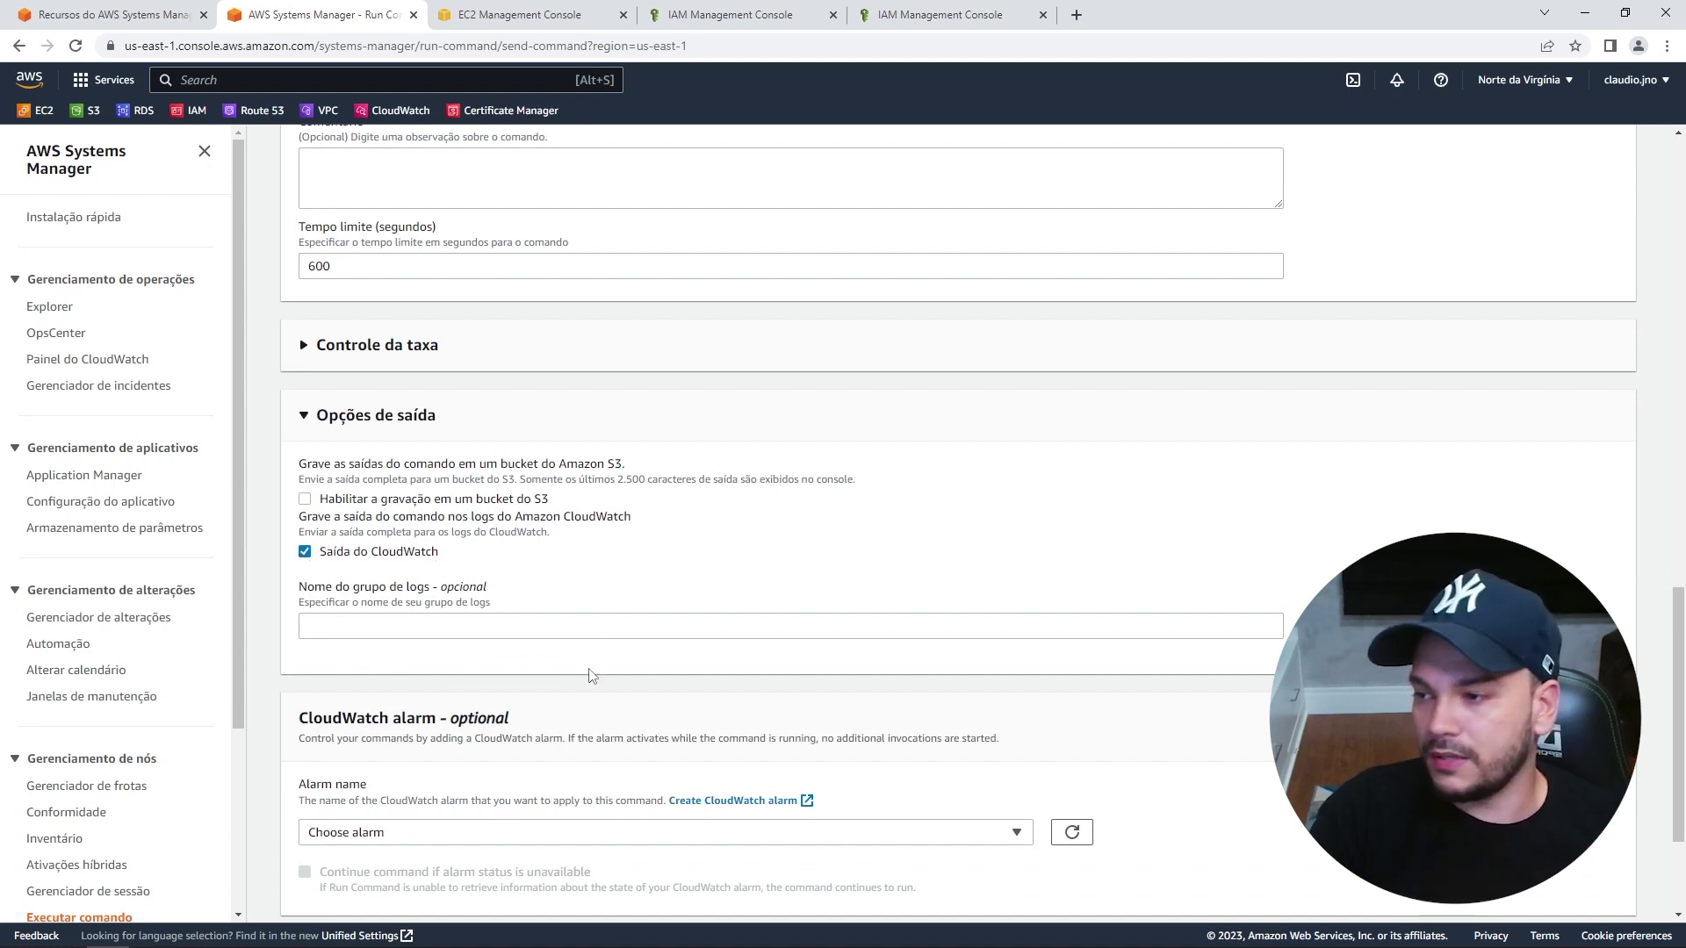
scroll(602, 653, down, 3)
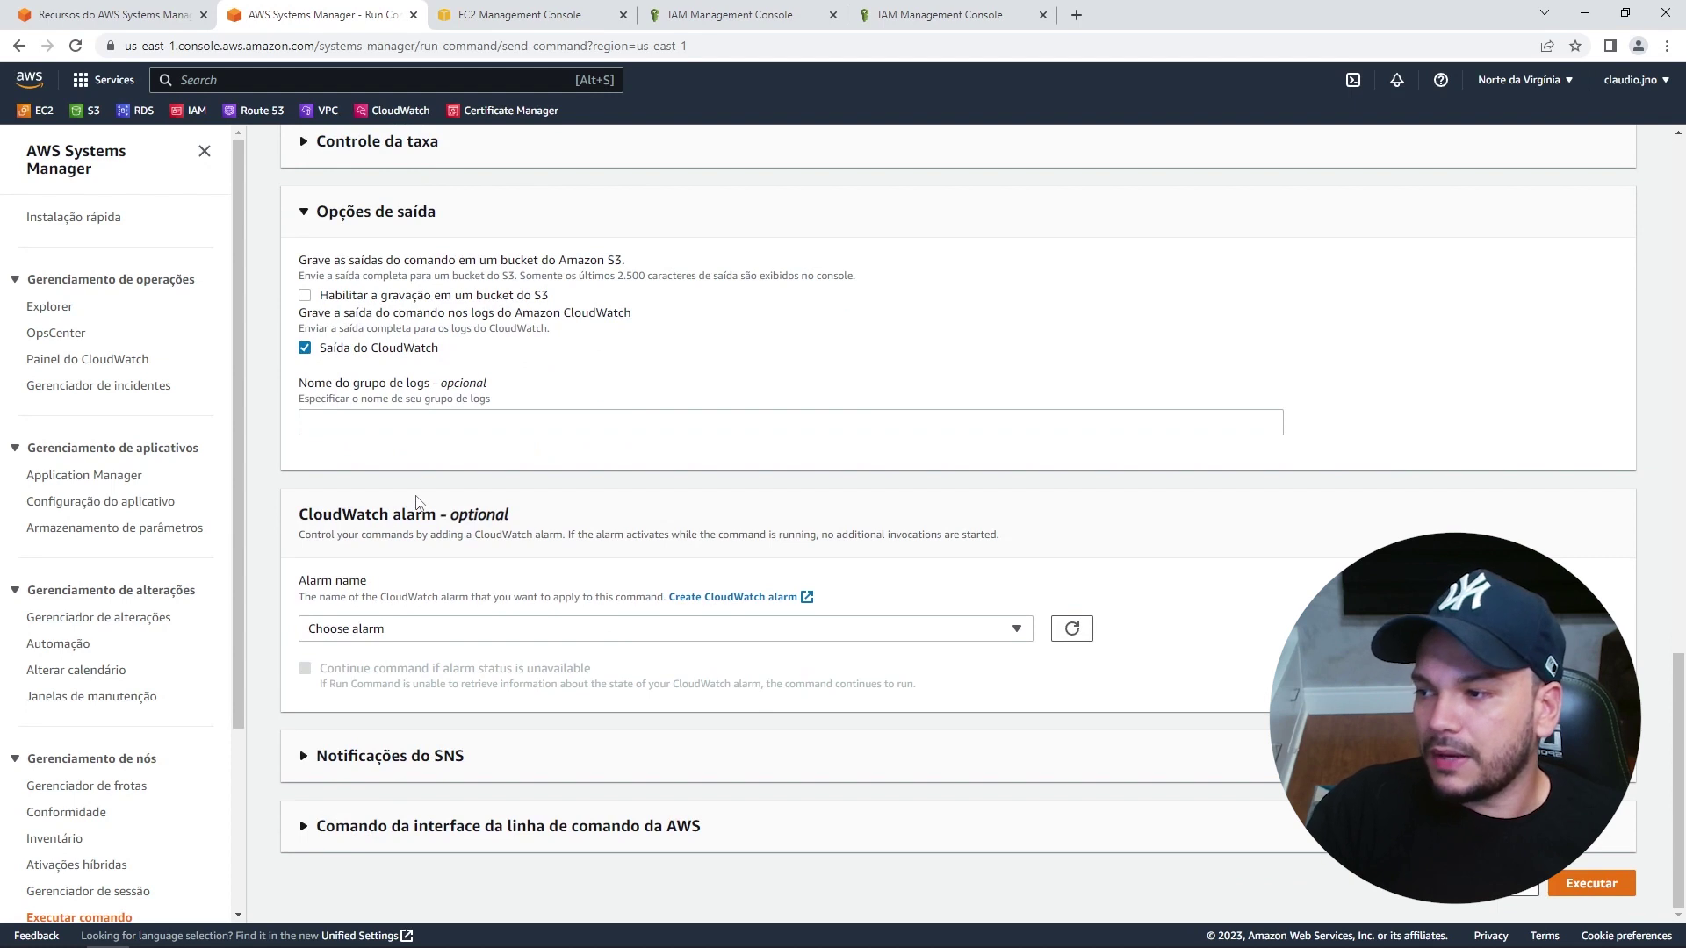
click(1591, 883)
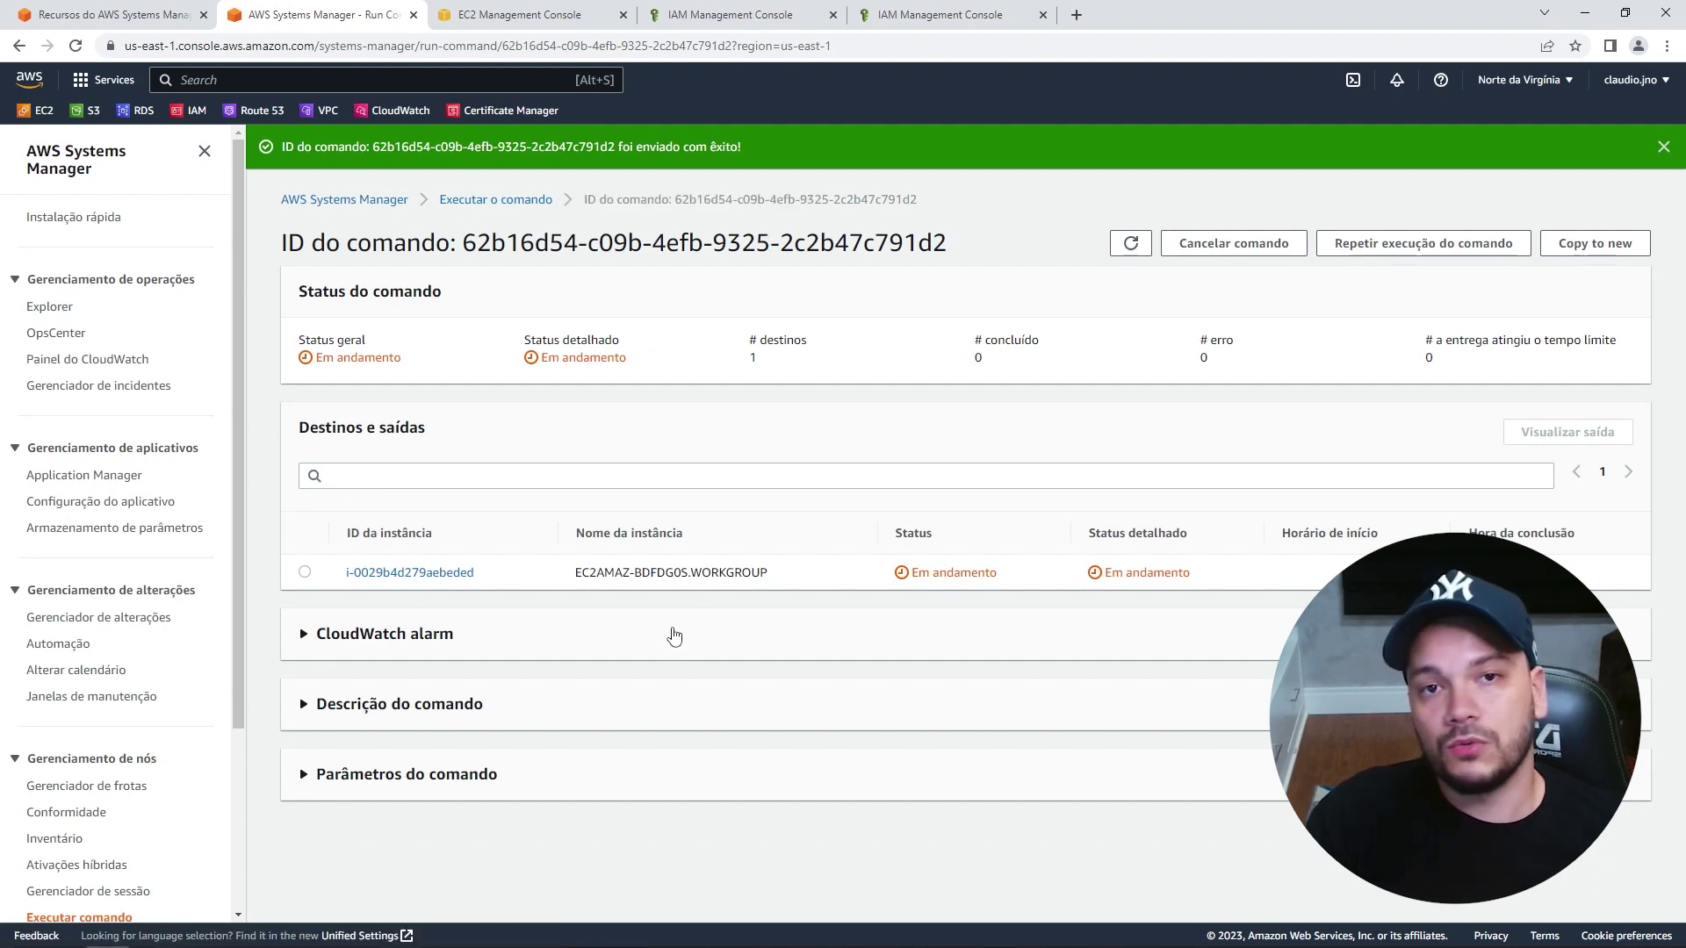
Refresh the command's status and examine the target instance and the command parameters.
drag(475, 573, 347, 573)
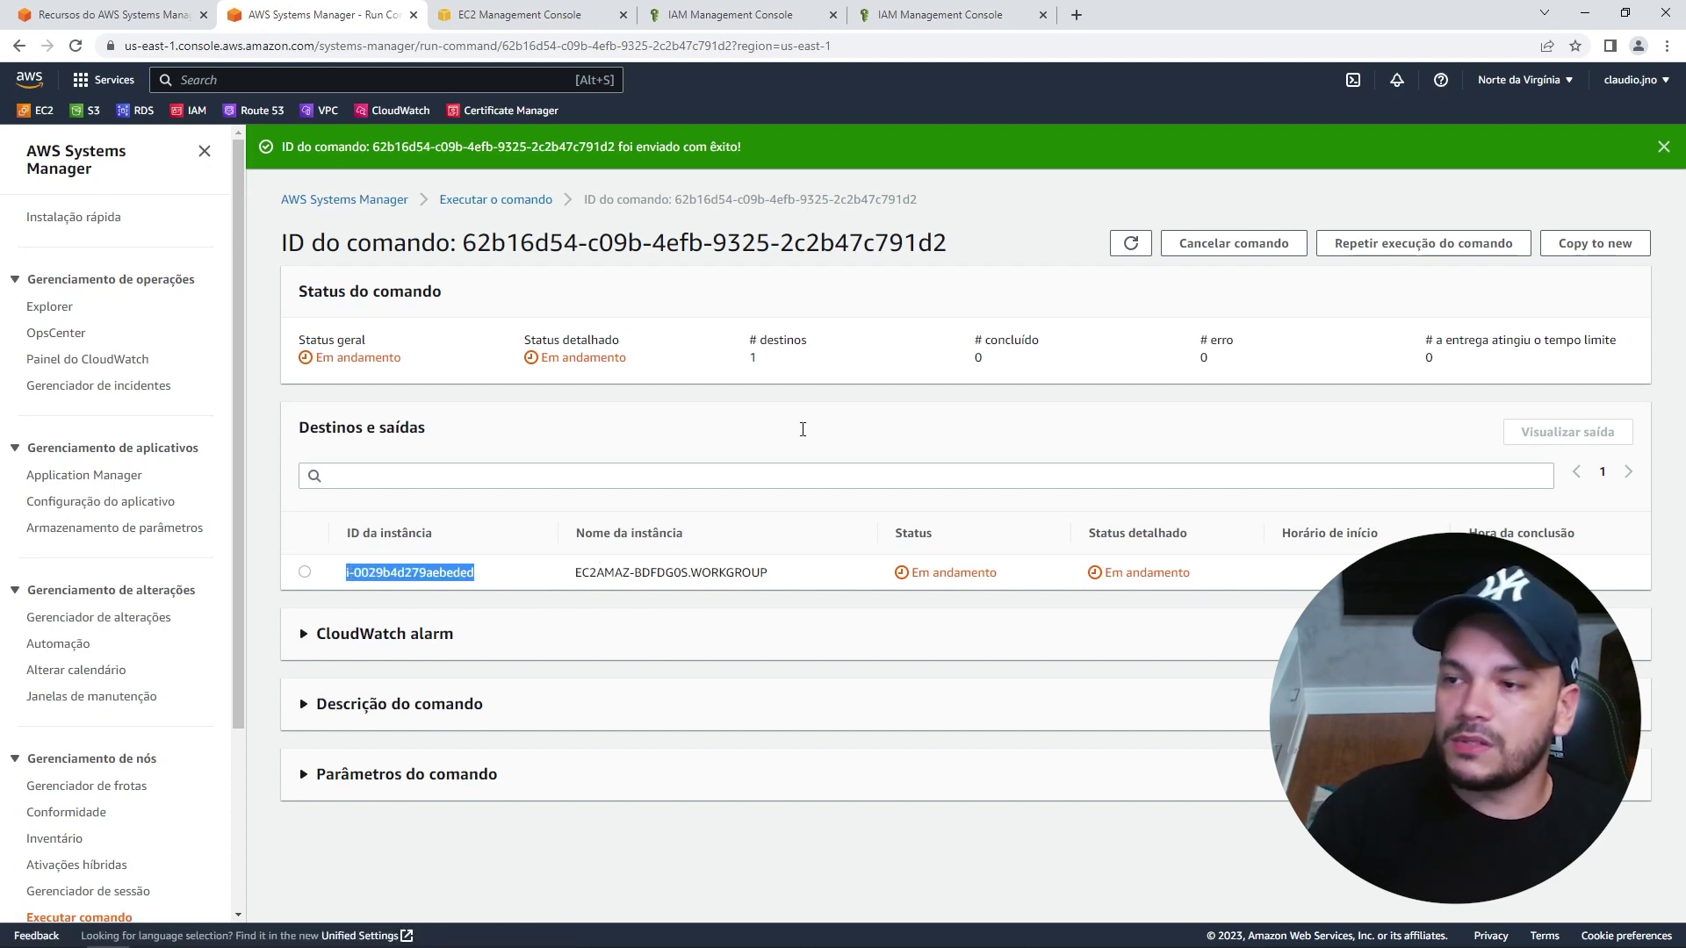
click(1130, 243)
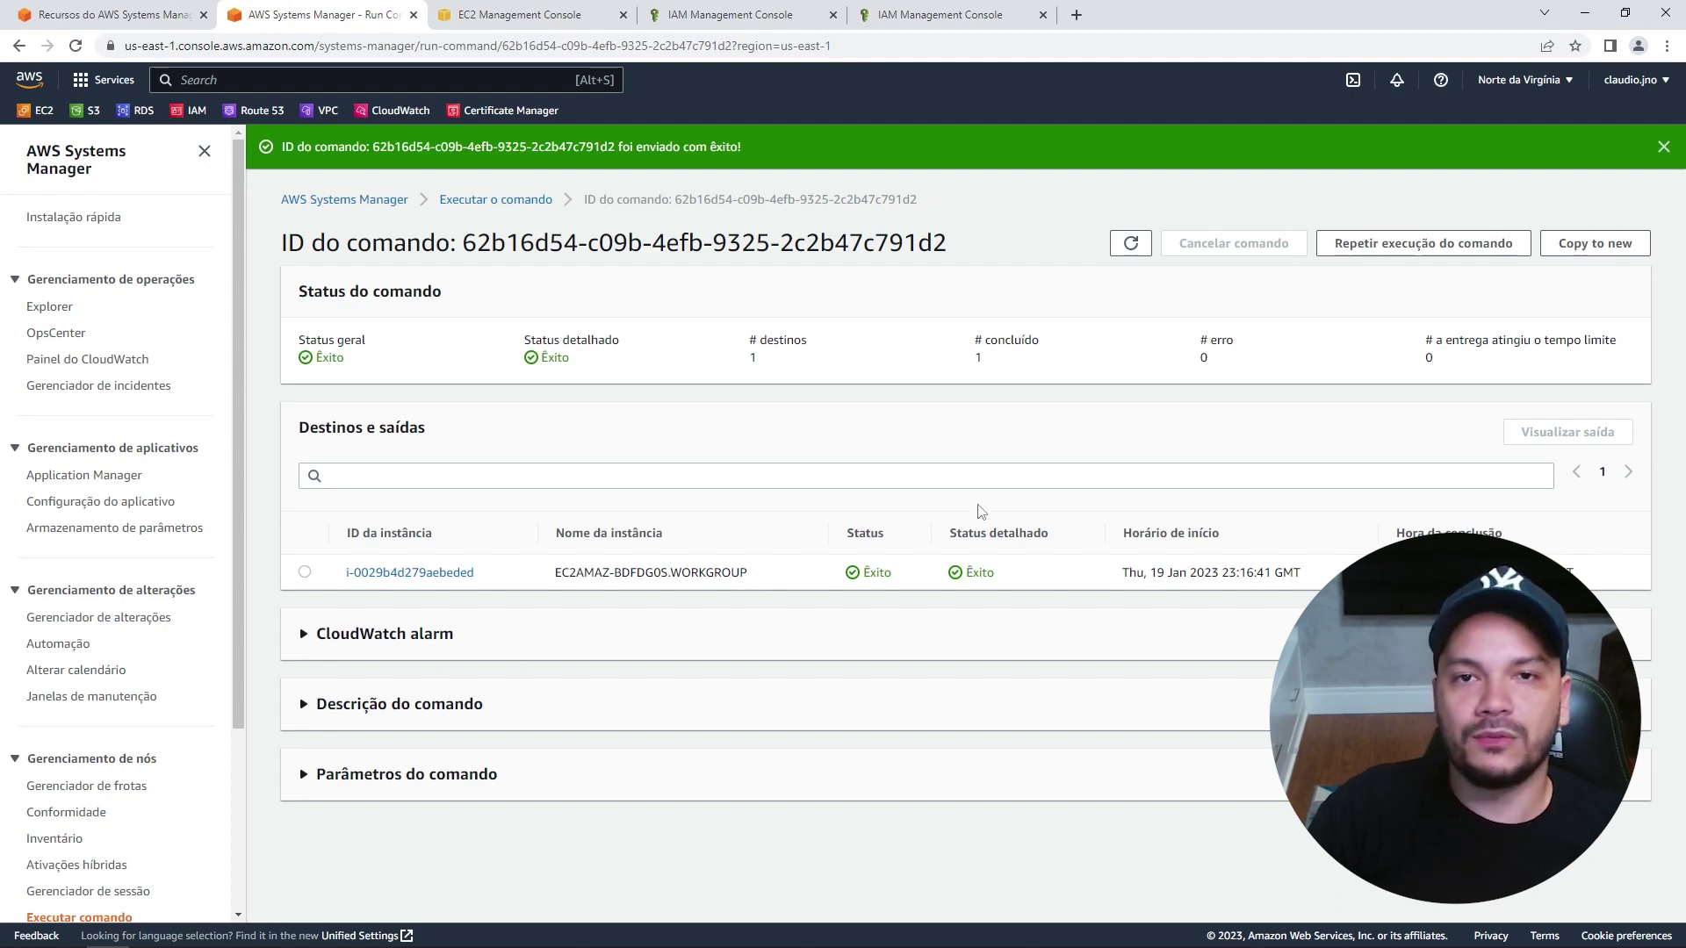
click(296, 777)
scroll(365, 752, down, 1)
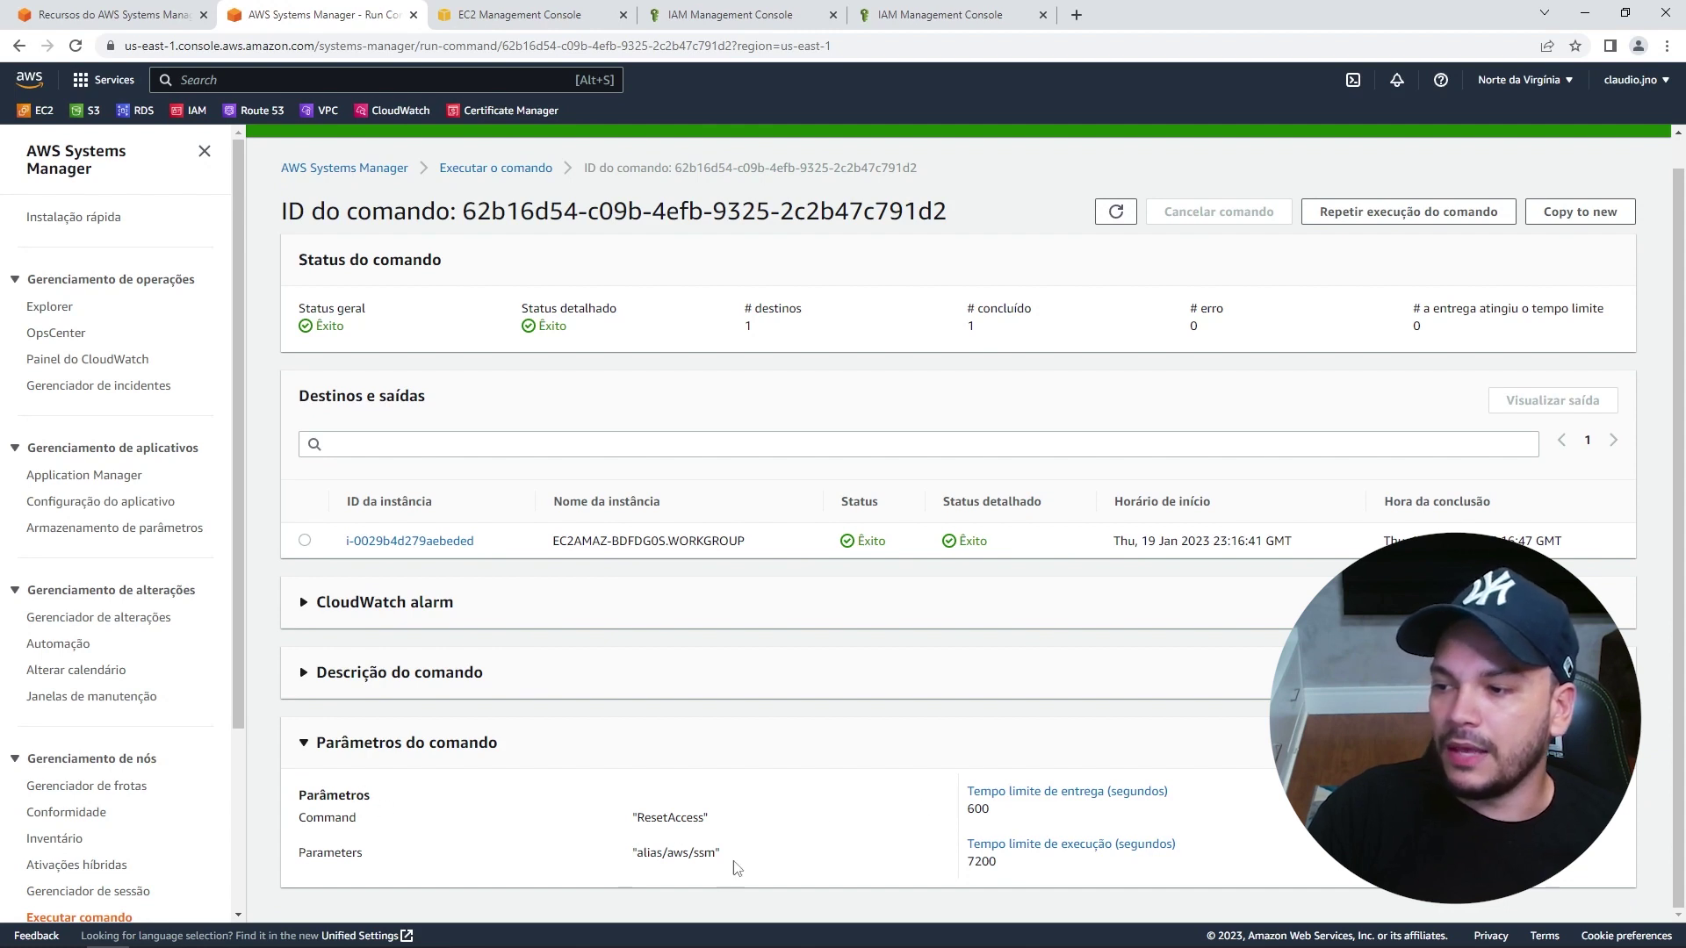
drag(720, 853, 594, 867)
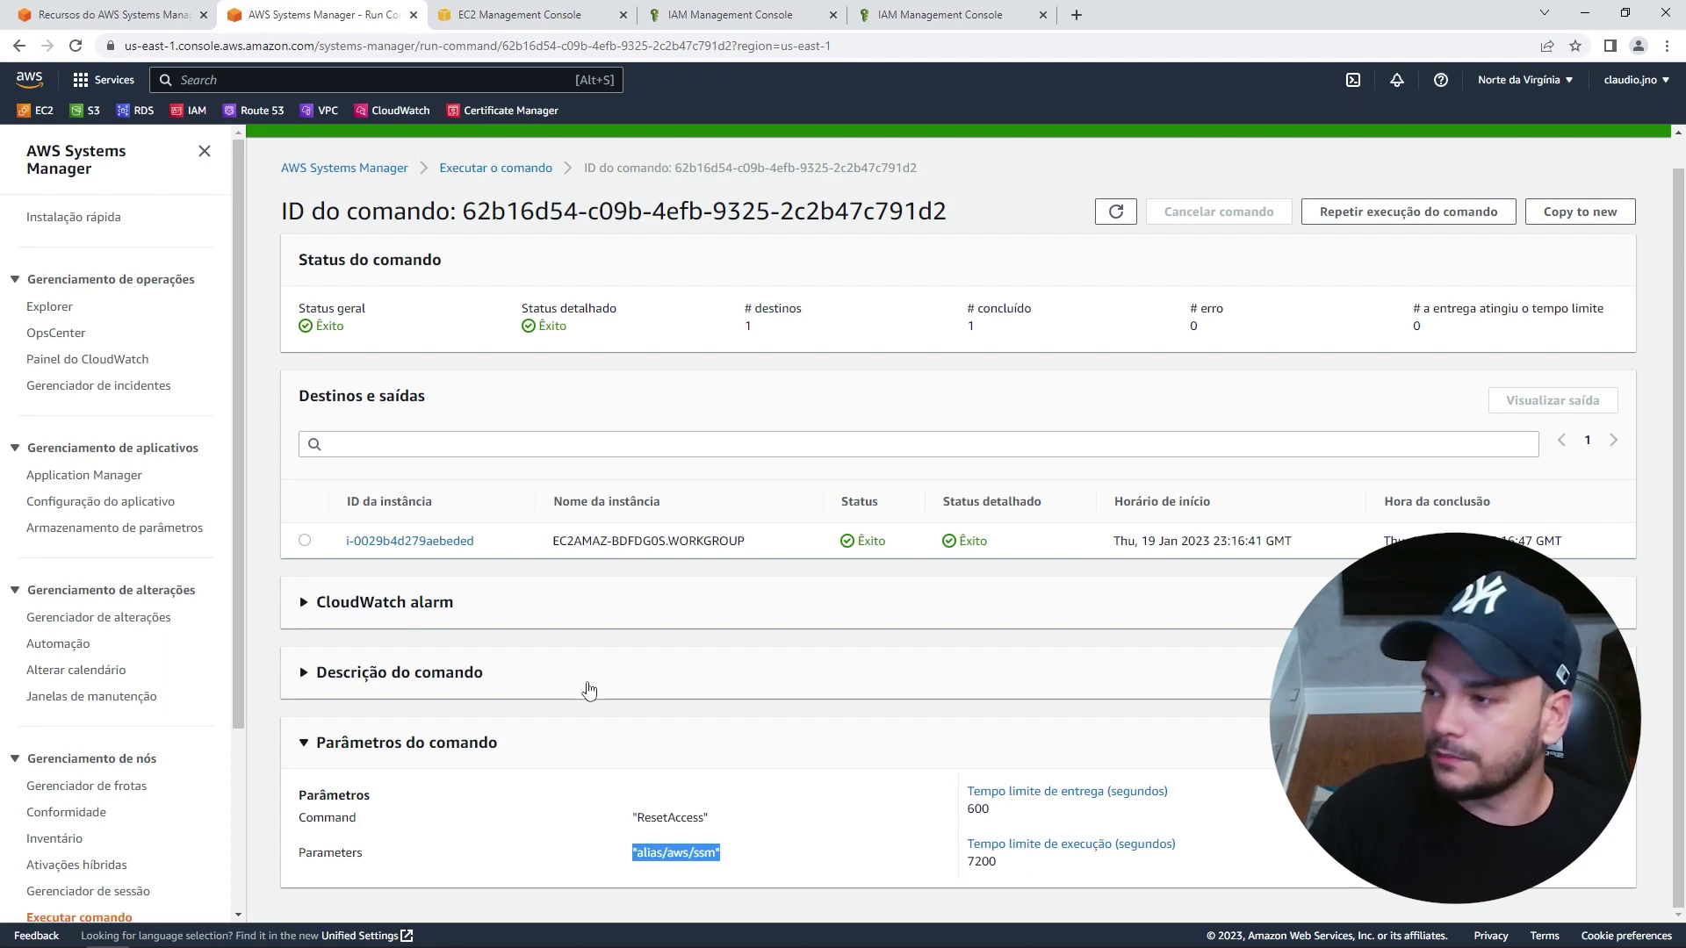
Open the instance's /EC2Rescue/Passwords parameter in Parameter Store, check its last modification date, and reveal its value.
click(94, 531)
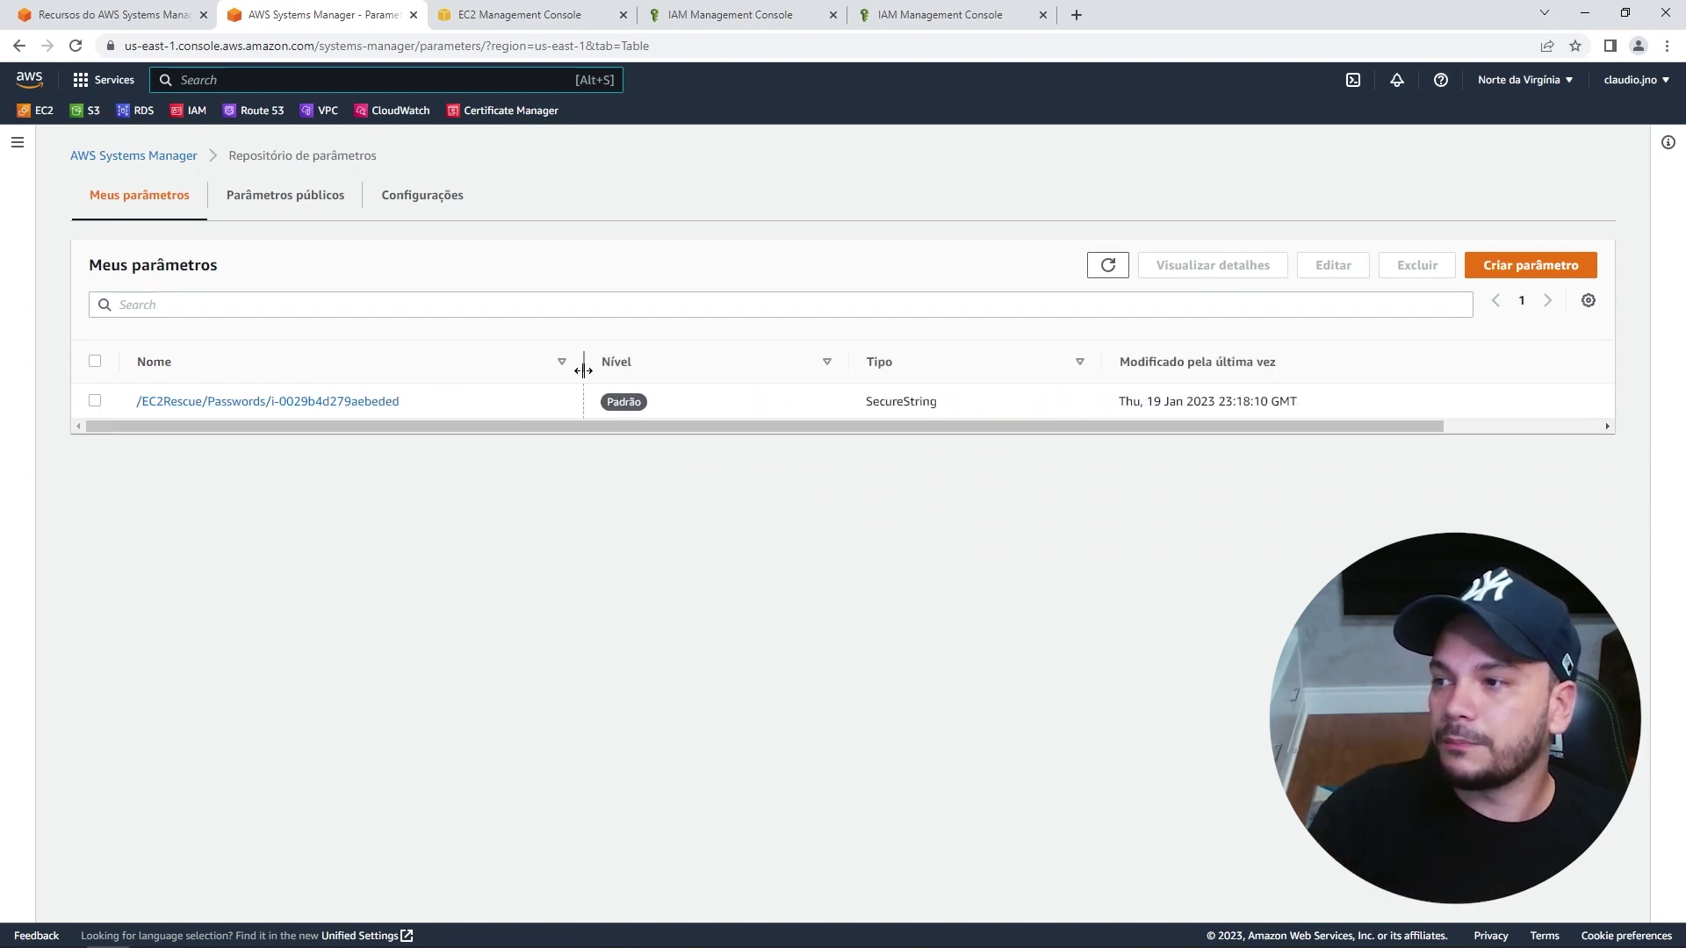
click(227, 404)
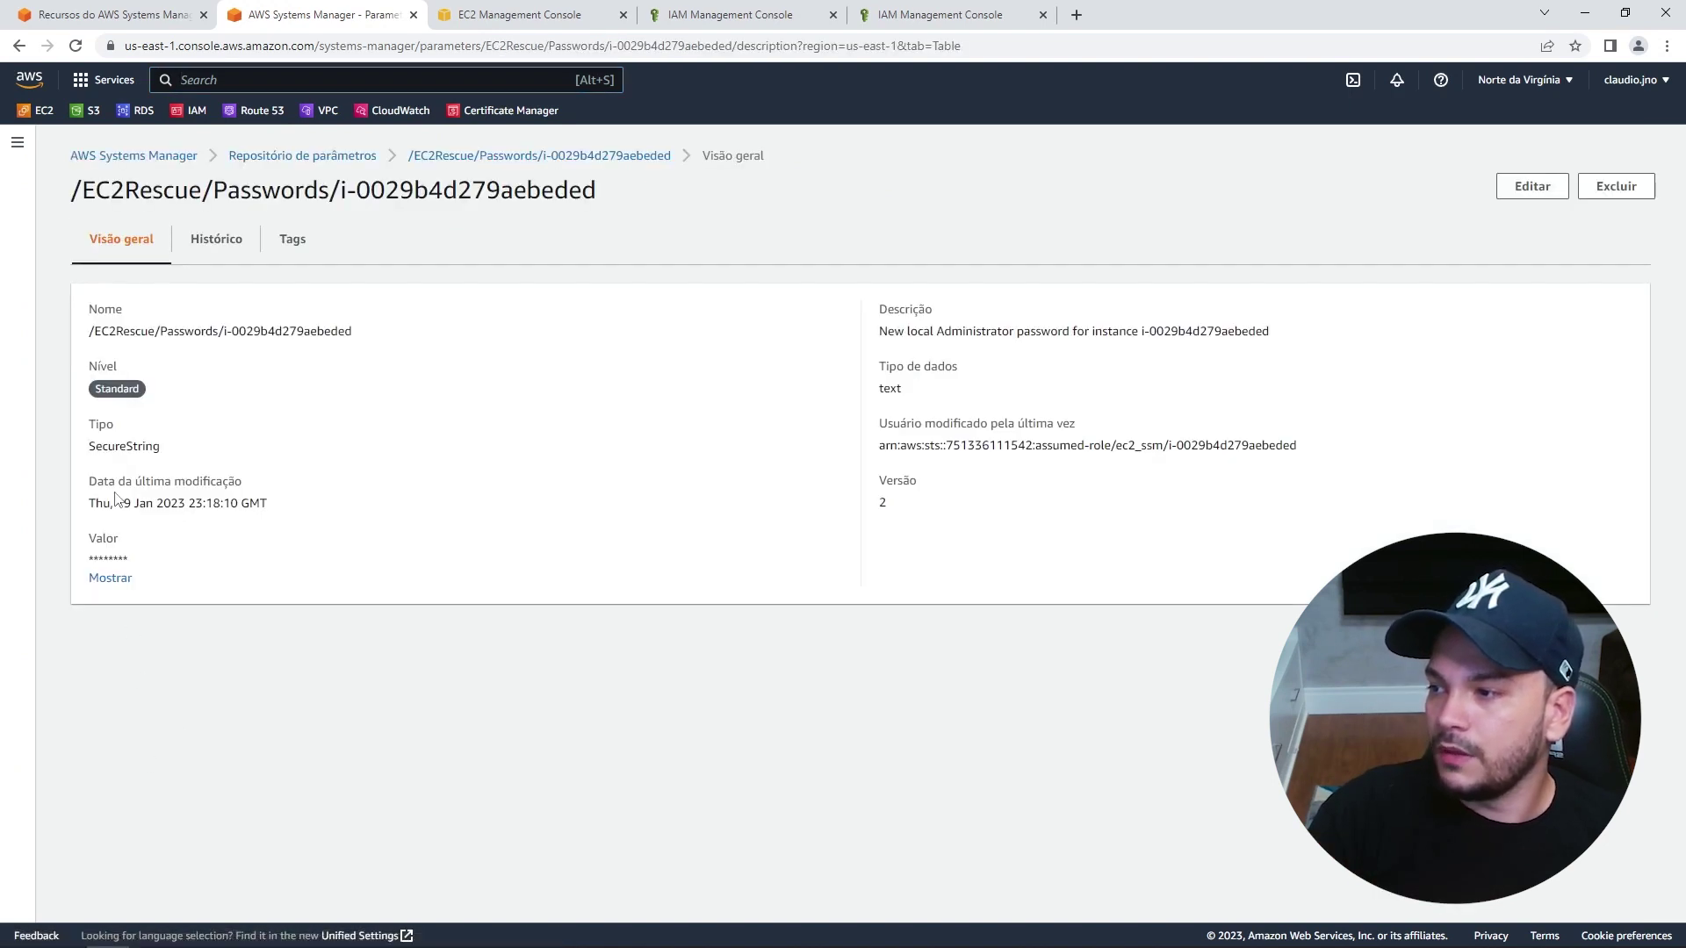
drag(268, 503, 79, 512)
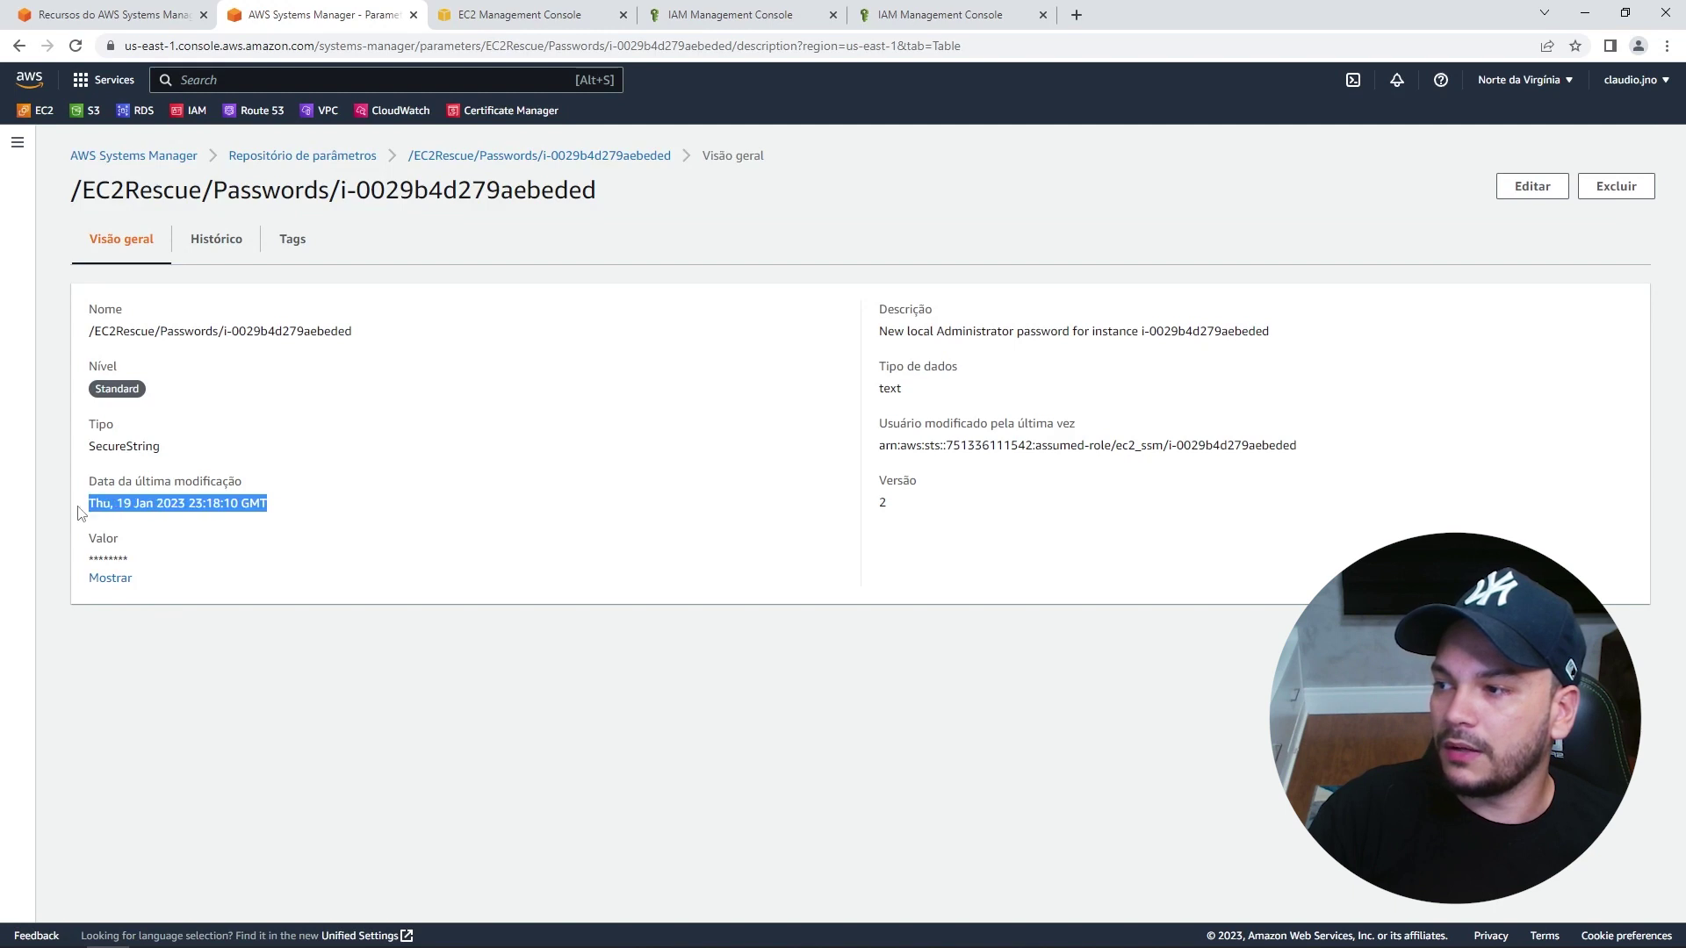
click(246, 487)
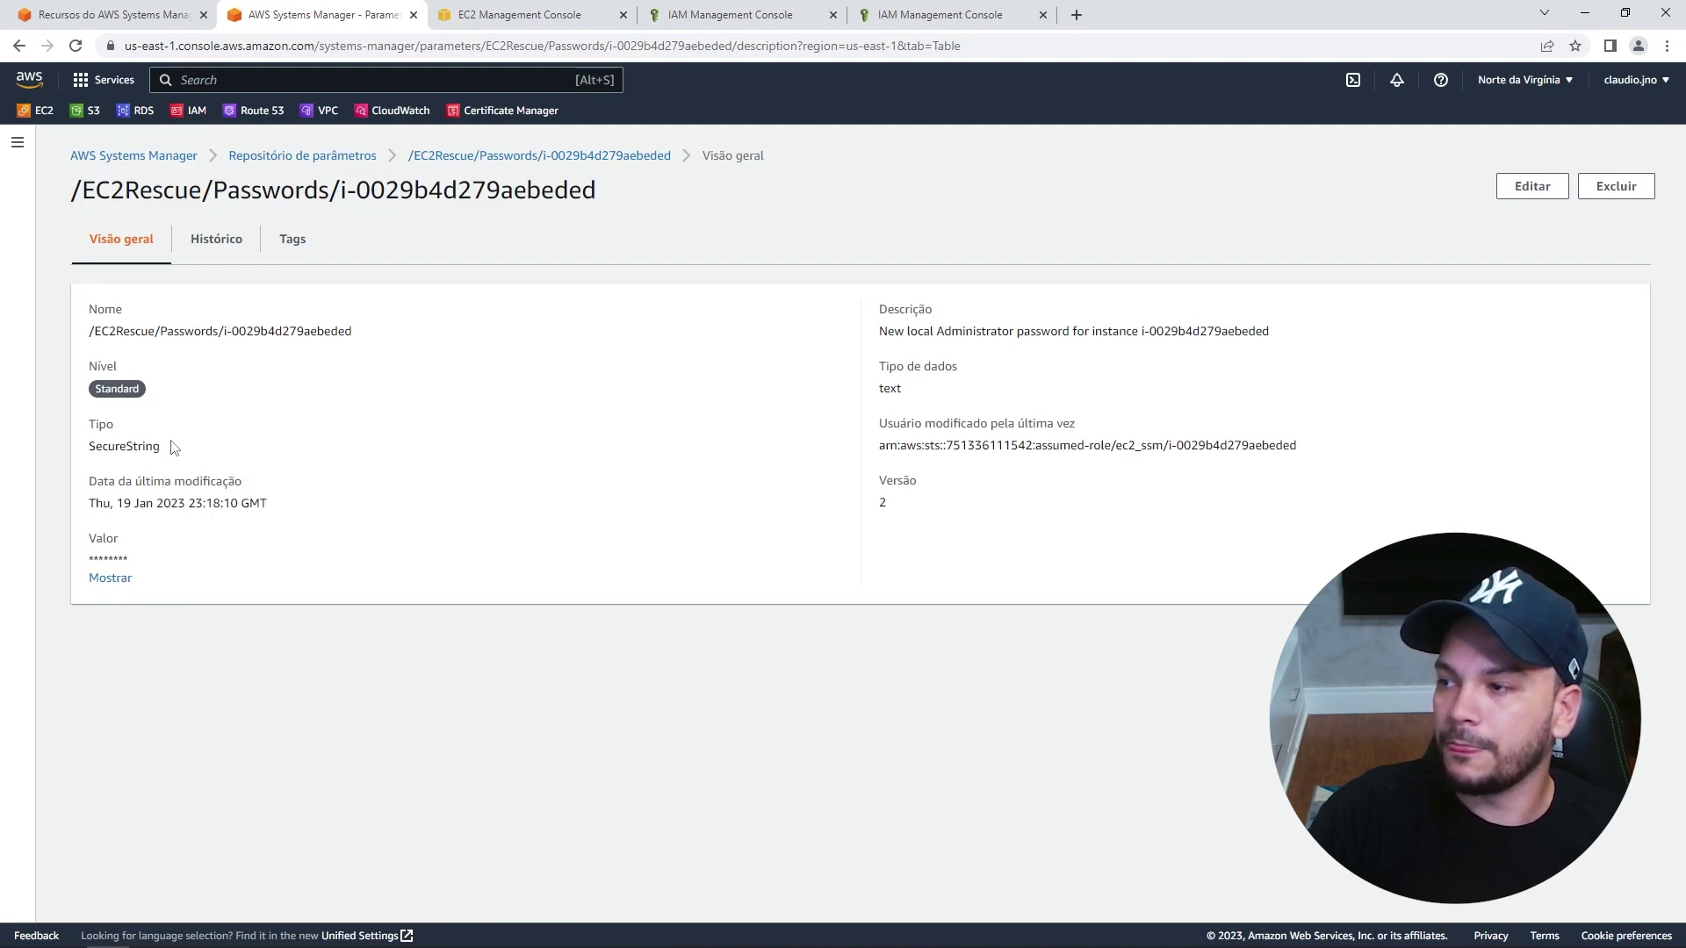
click(109, 579)
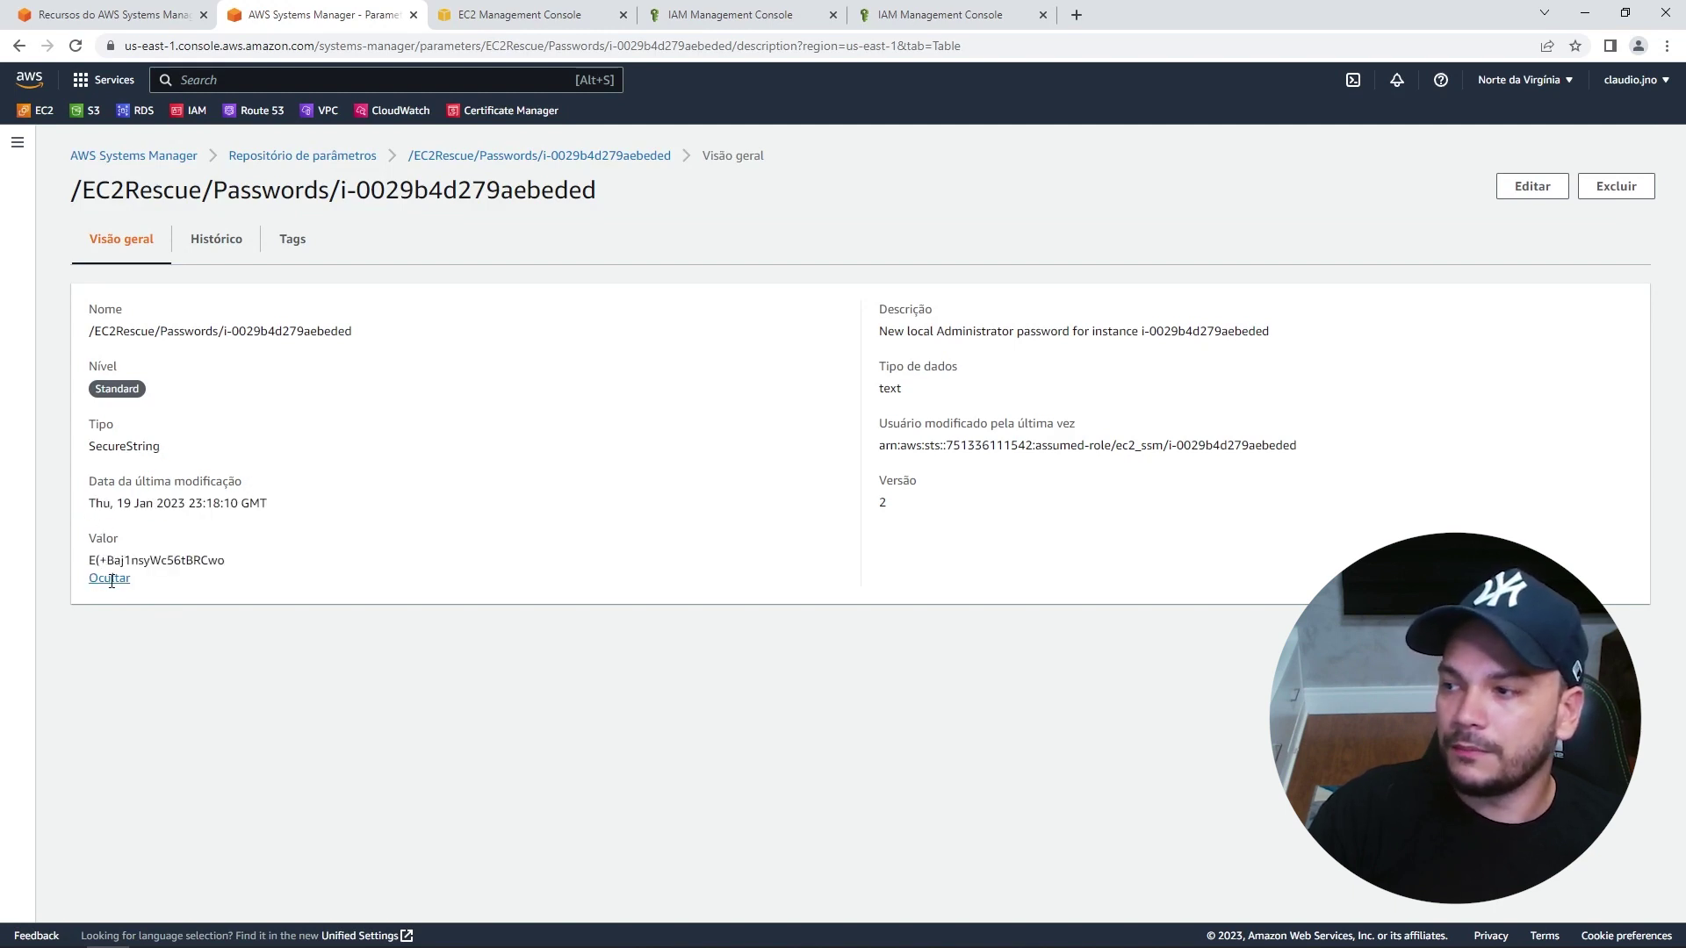
drag(230, 561, 83, 561)
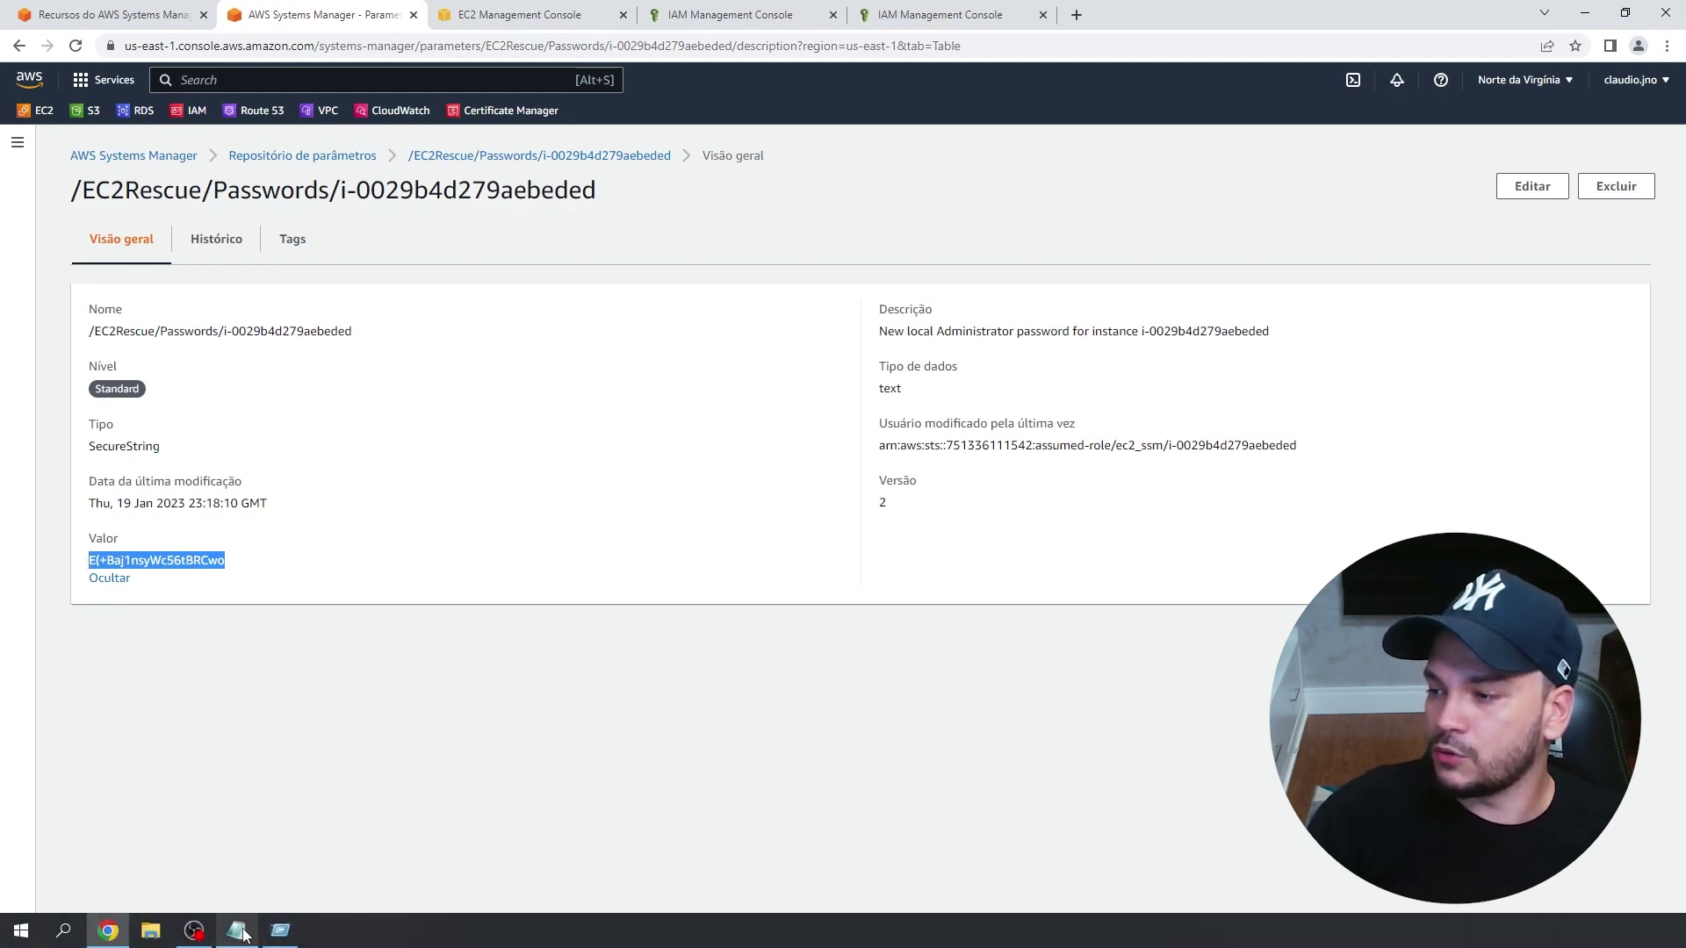
Open Remote Desktop Connection and set its computer to live2's public IPv4 address, 52.21.95.11, copied from the EC2 instance details.
click(63, 930)
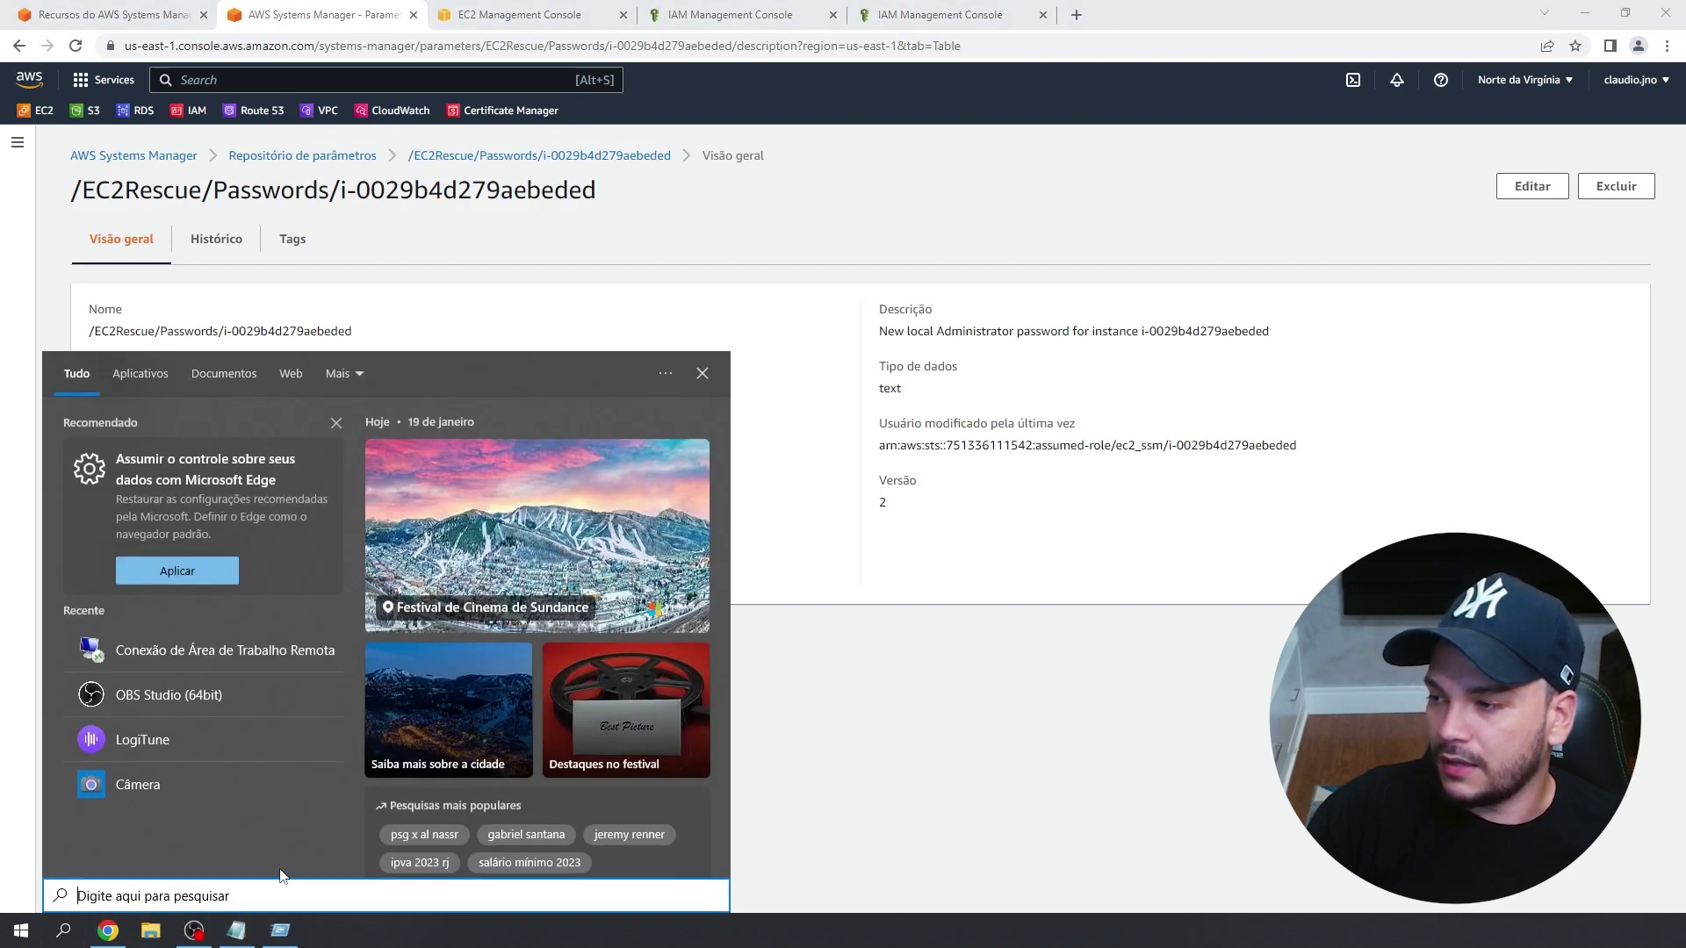
drag(812, 382, 572, 307)
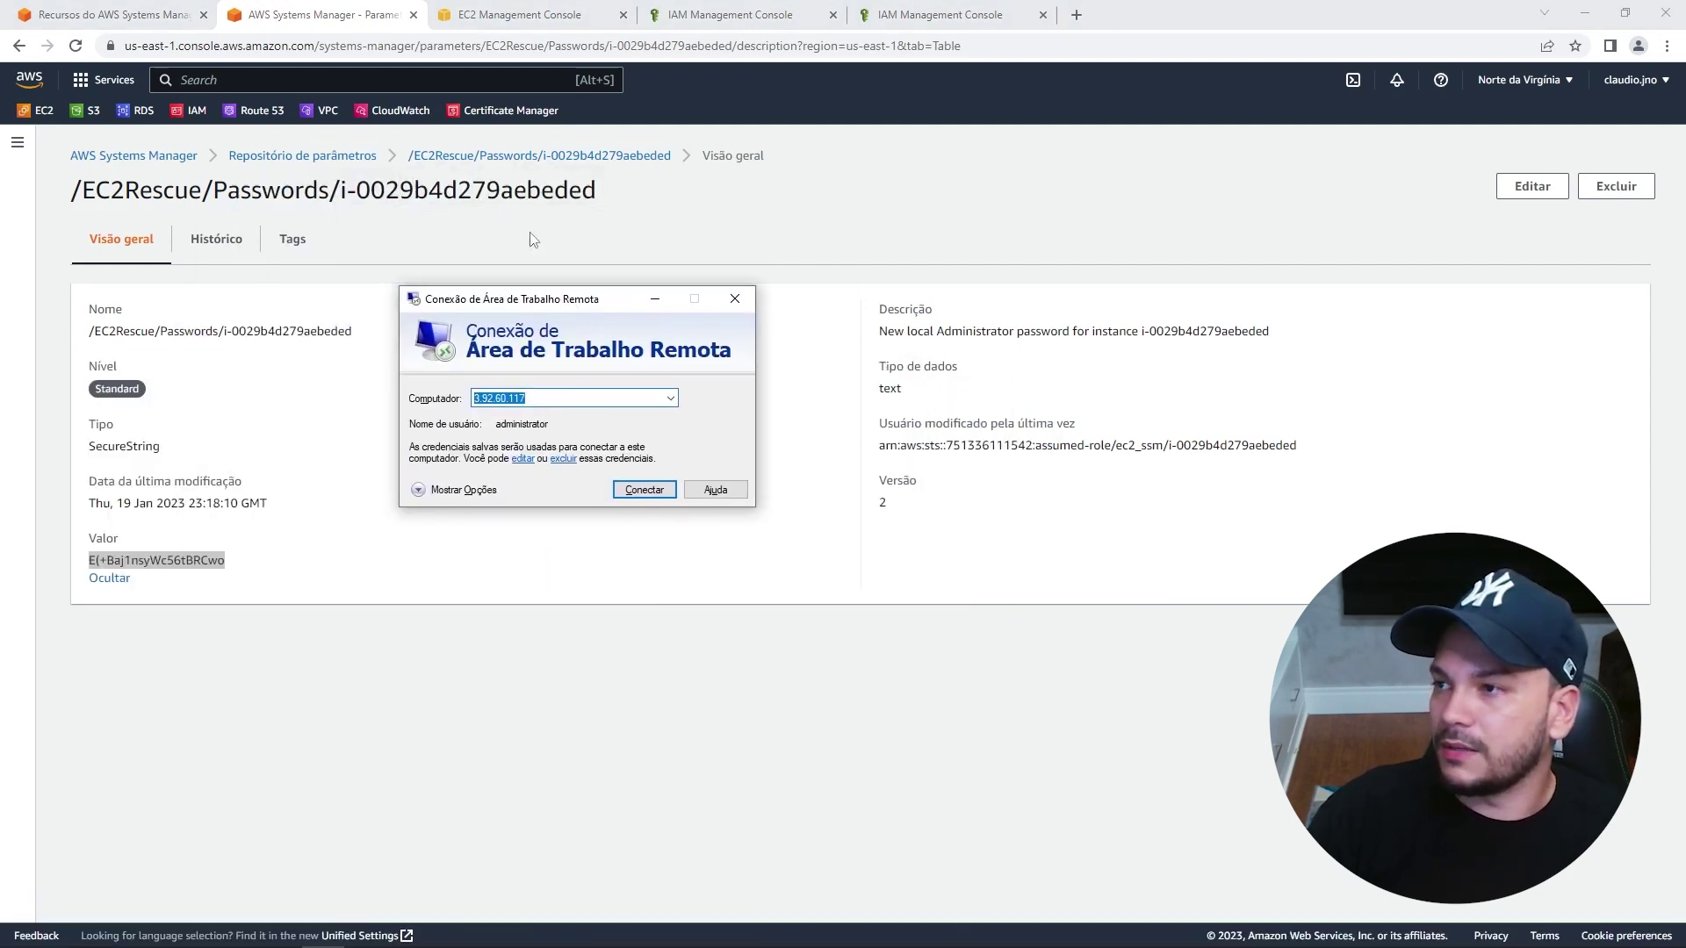
click(492, 14)
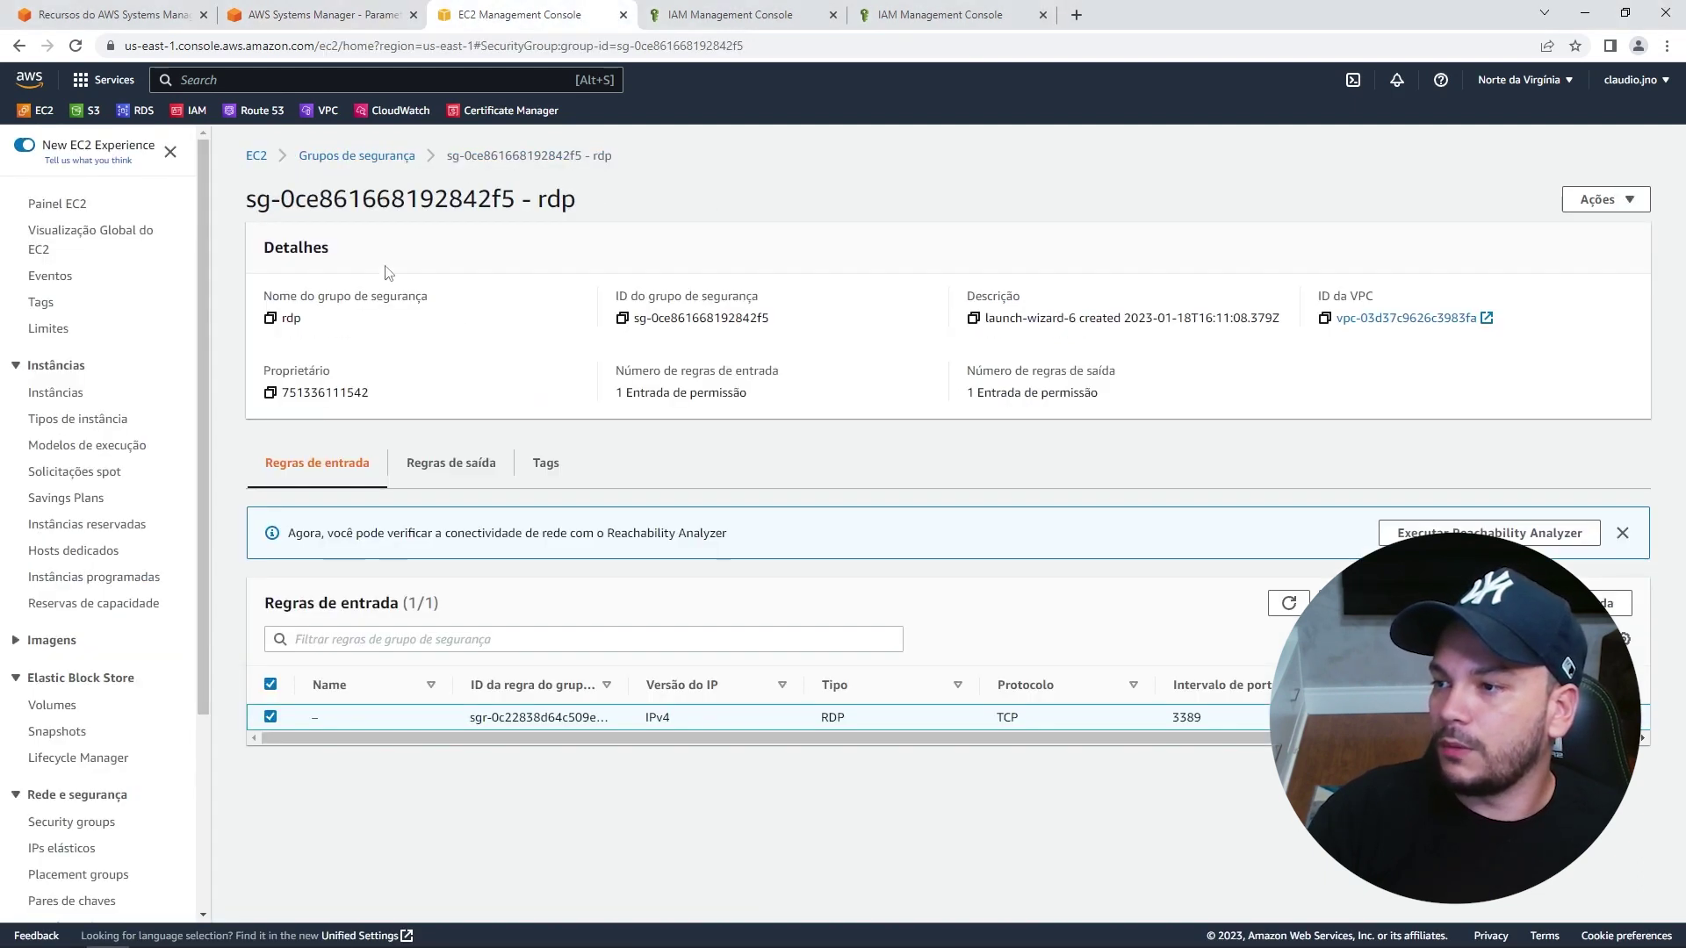
click(262, 158)
click(337, 256)
click(719, 679)
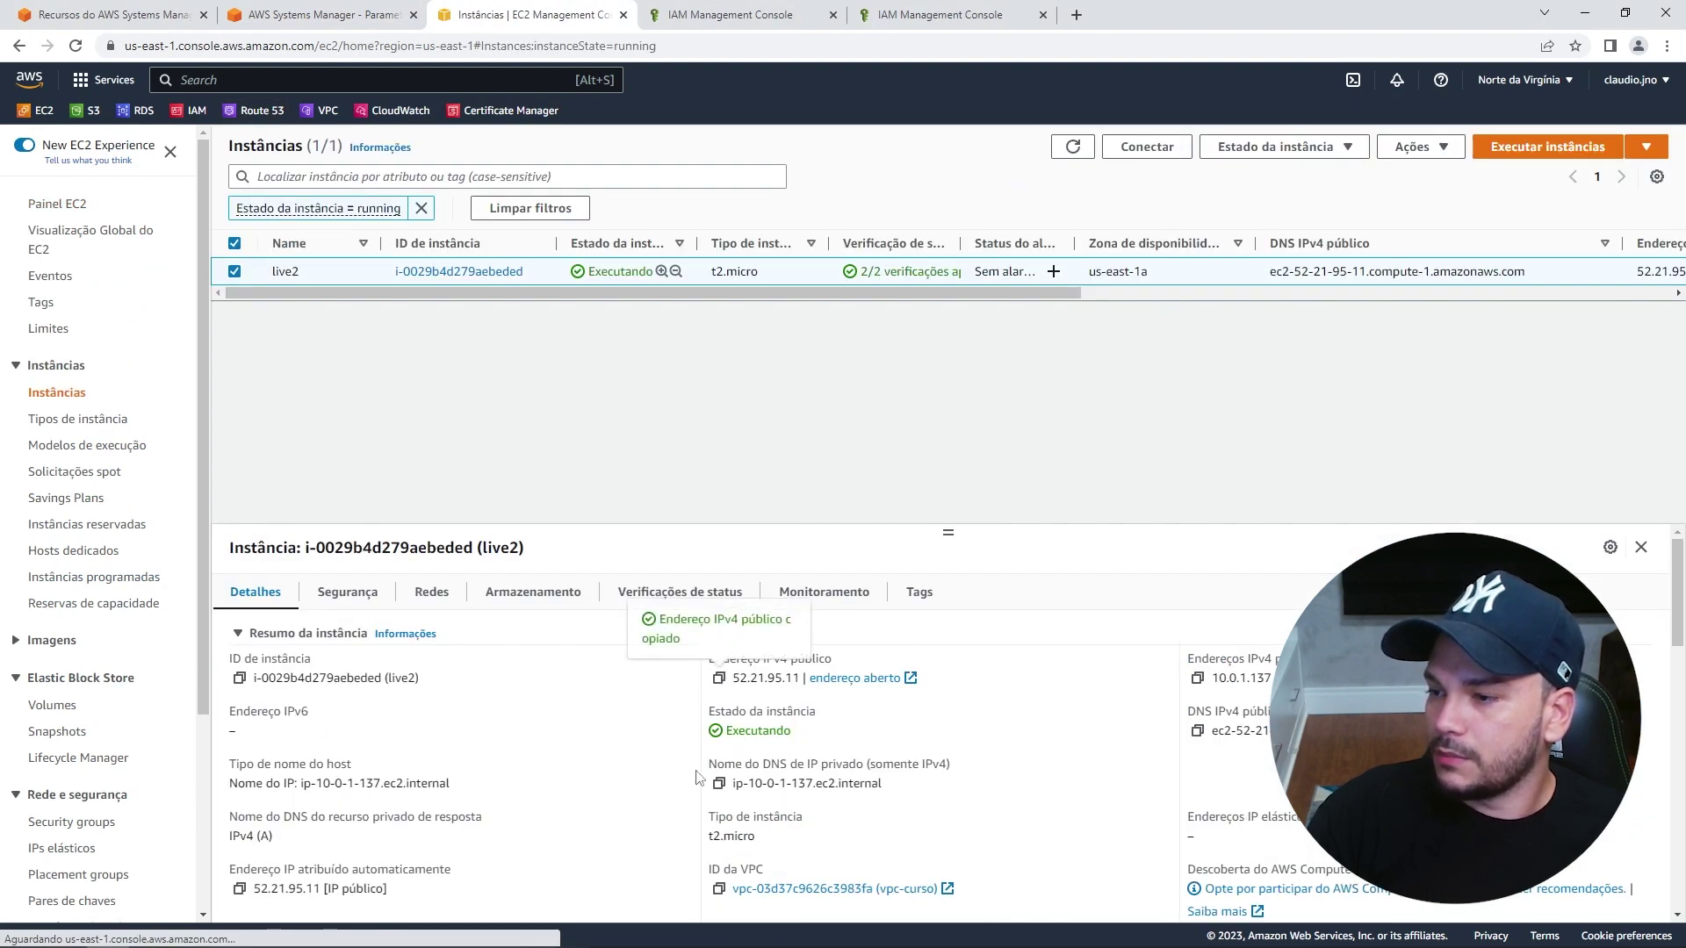
click(322, 931)
click(581, 398)
key(ctrl+v)
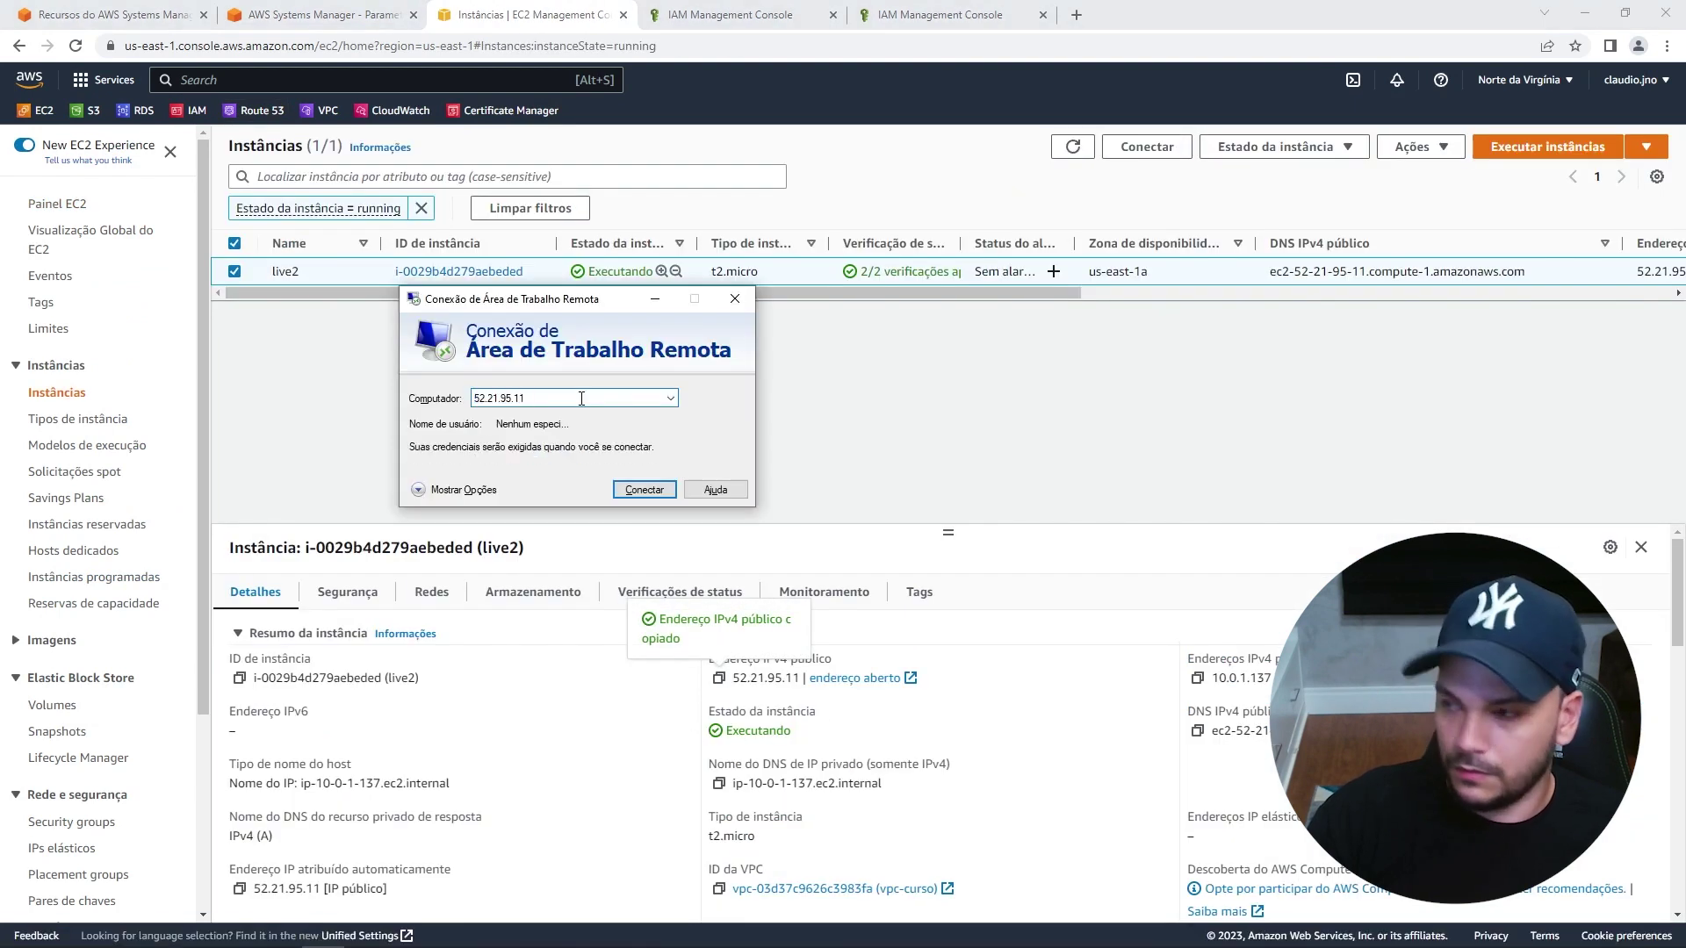
Start the remote connection and enter administrator as the user name in the credentials prompt.
click(646, 487)
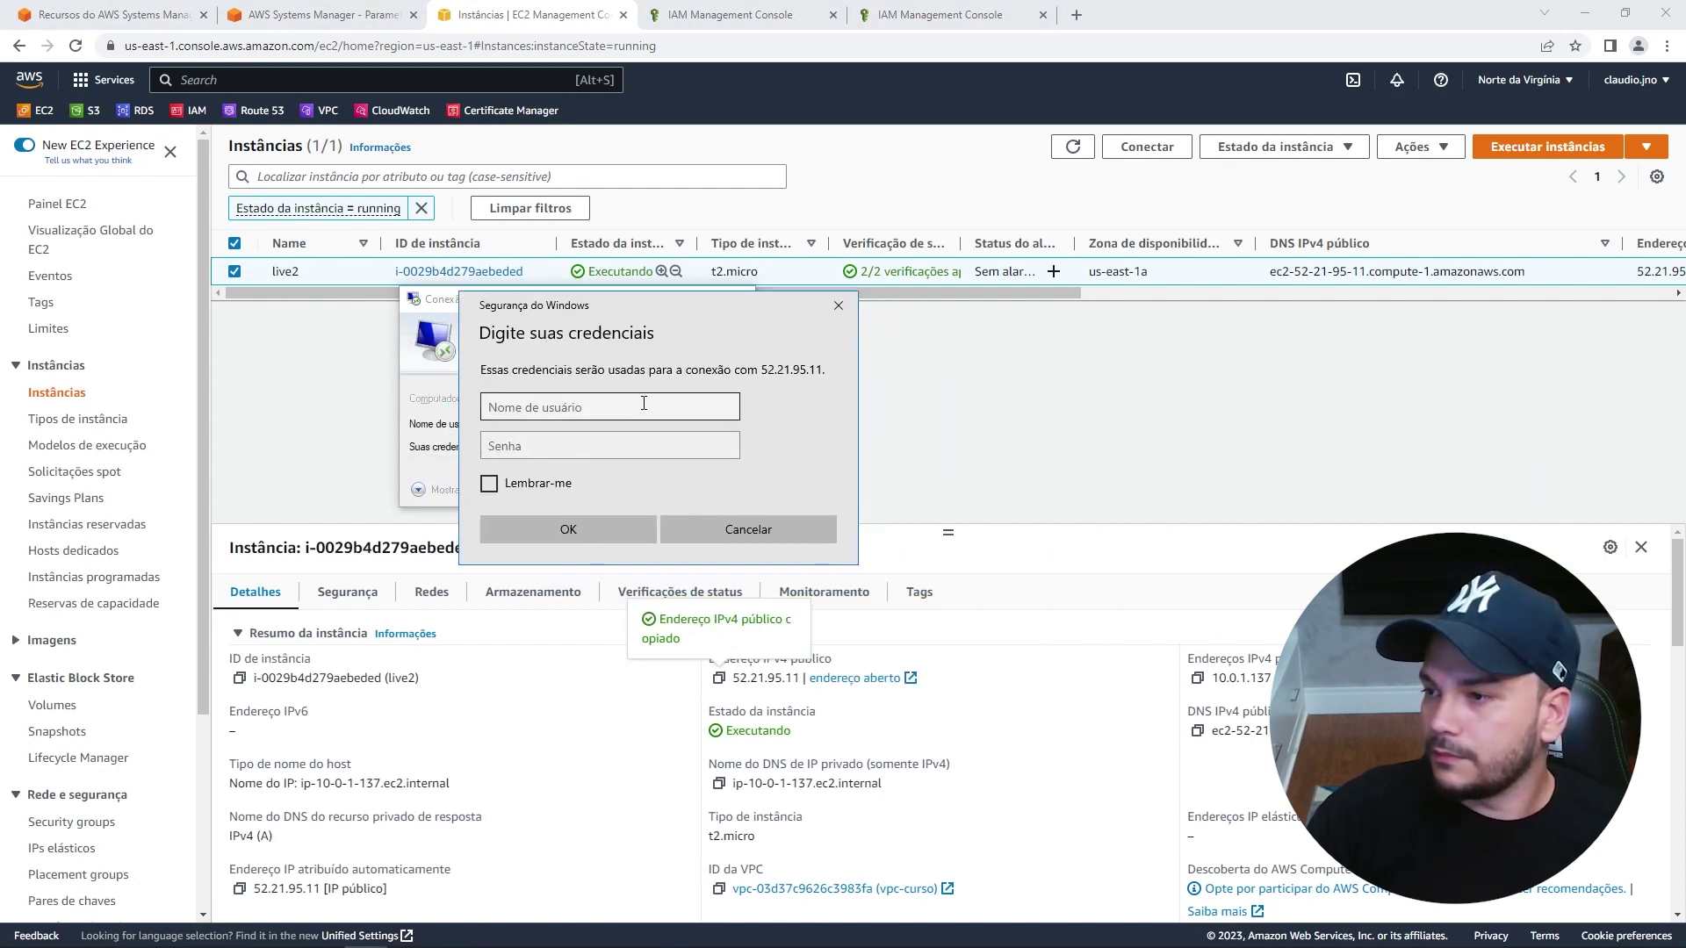
click(643, 403)
text(administrat)
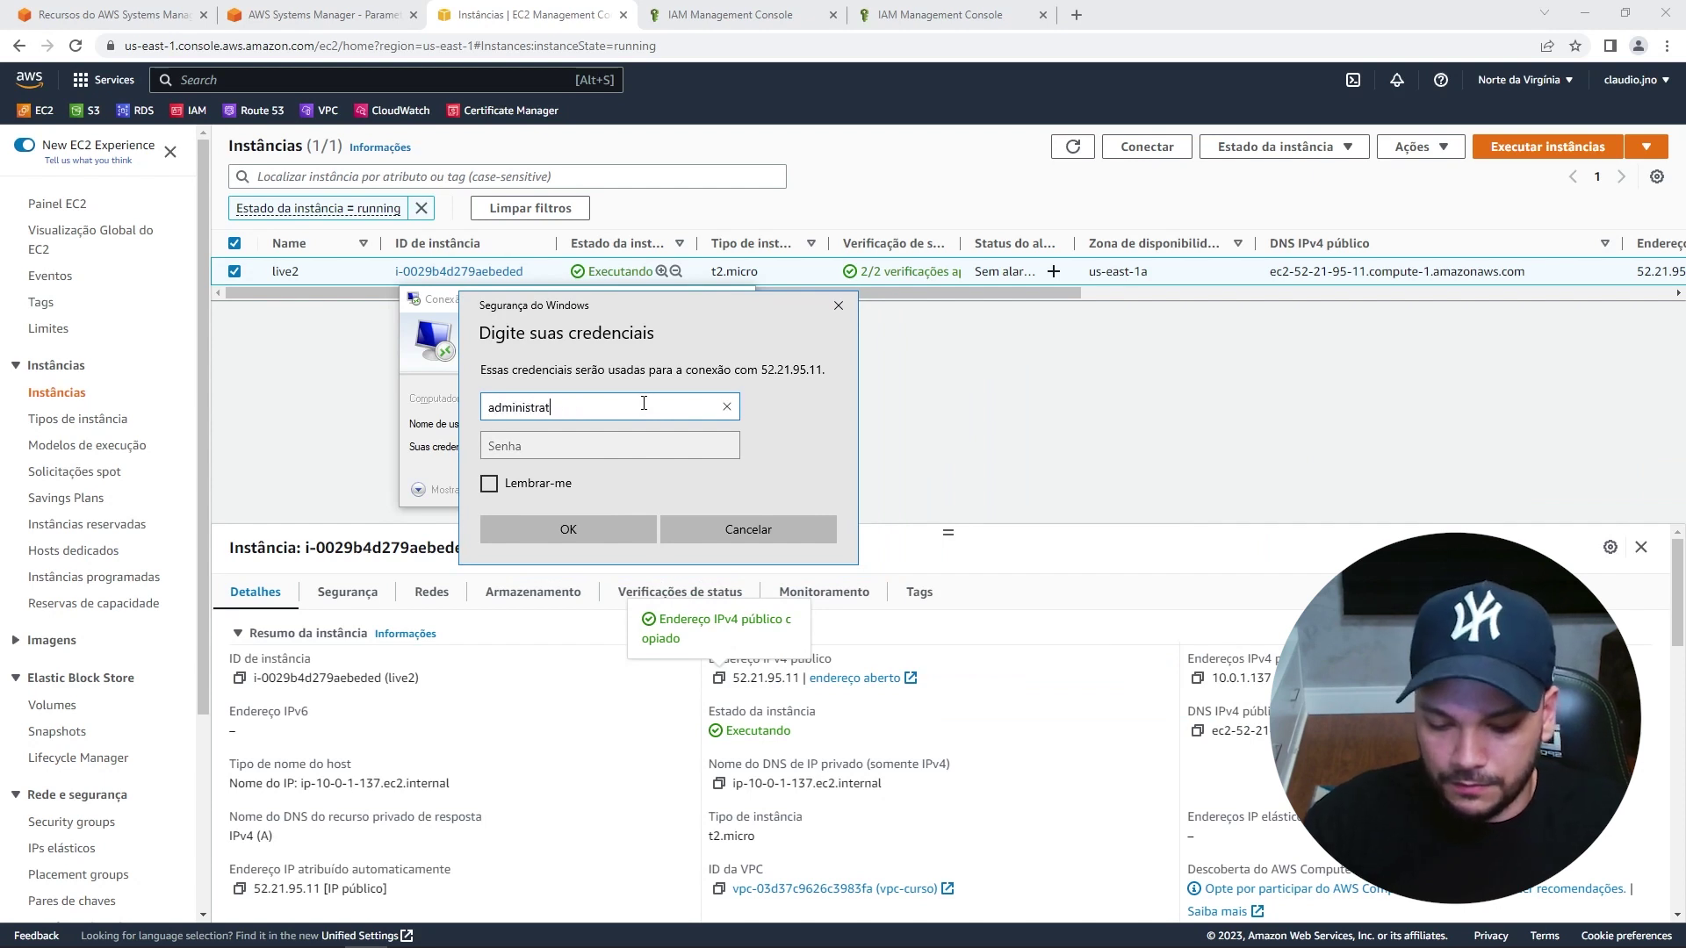
text(or)
click(549, 434)
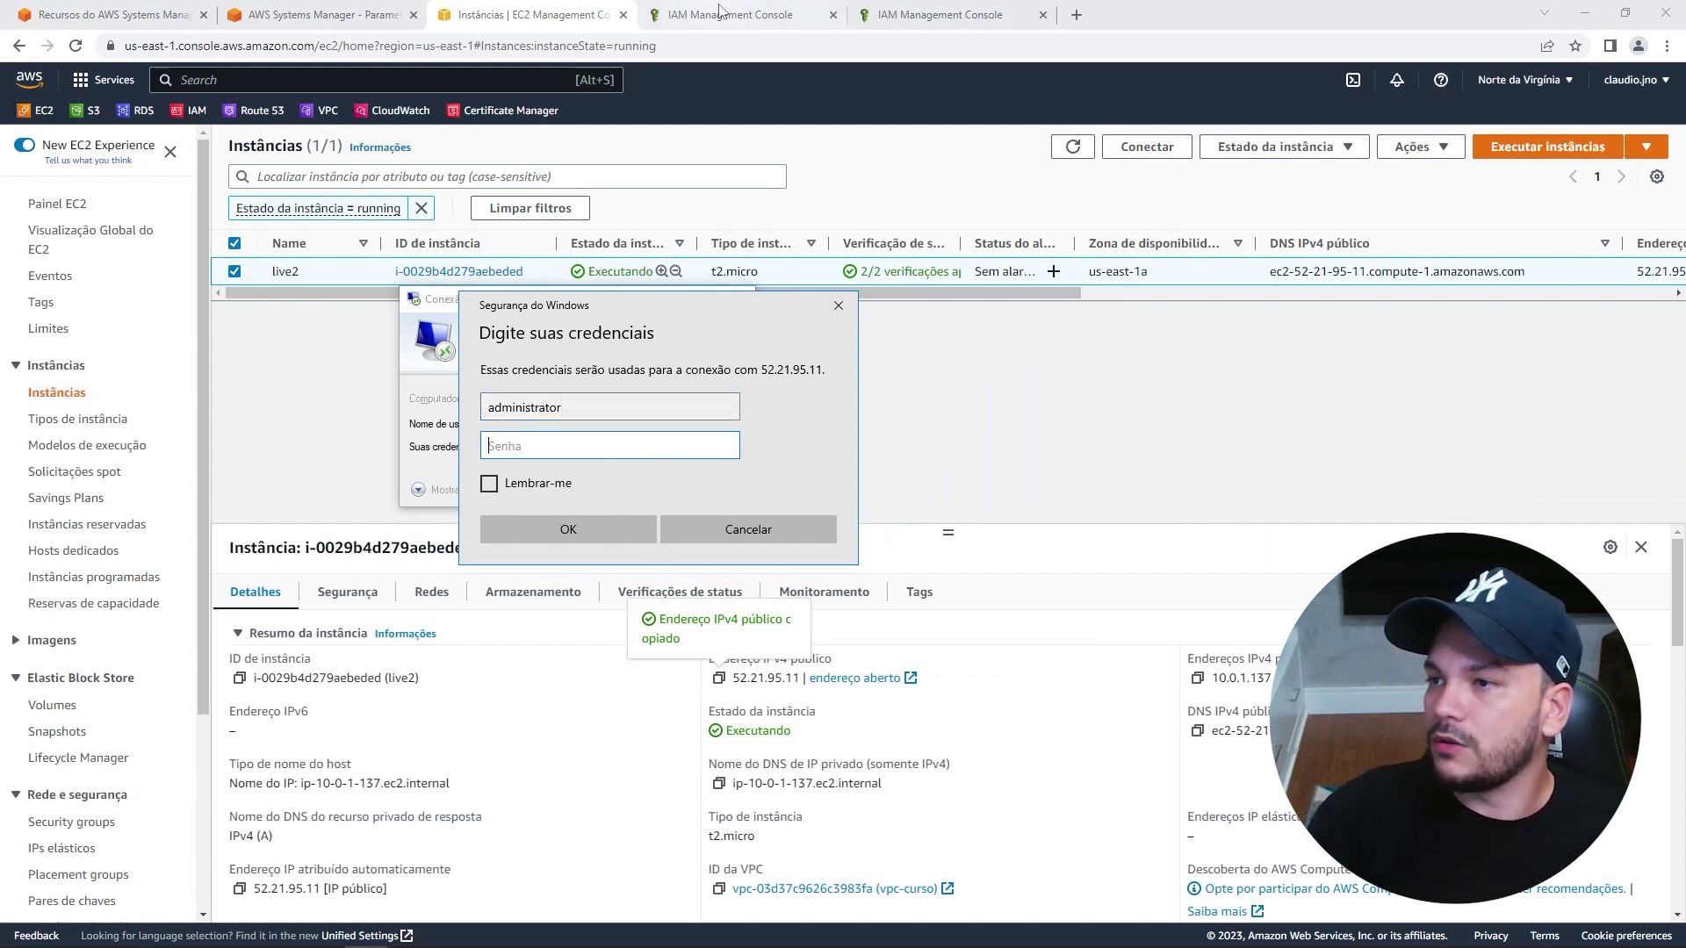
Copy the new Administrator password from the Parameter Store value, paste it into the credentials prompt's password field, and reveal it for checking.
click(325, 15)
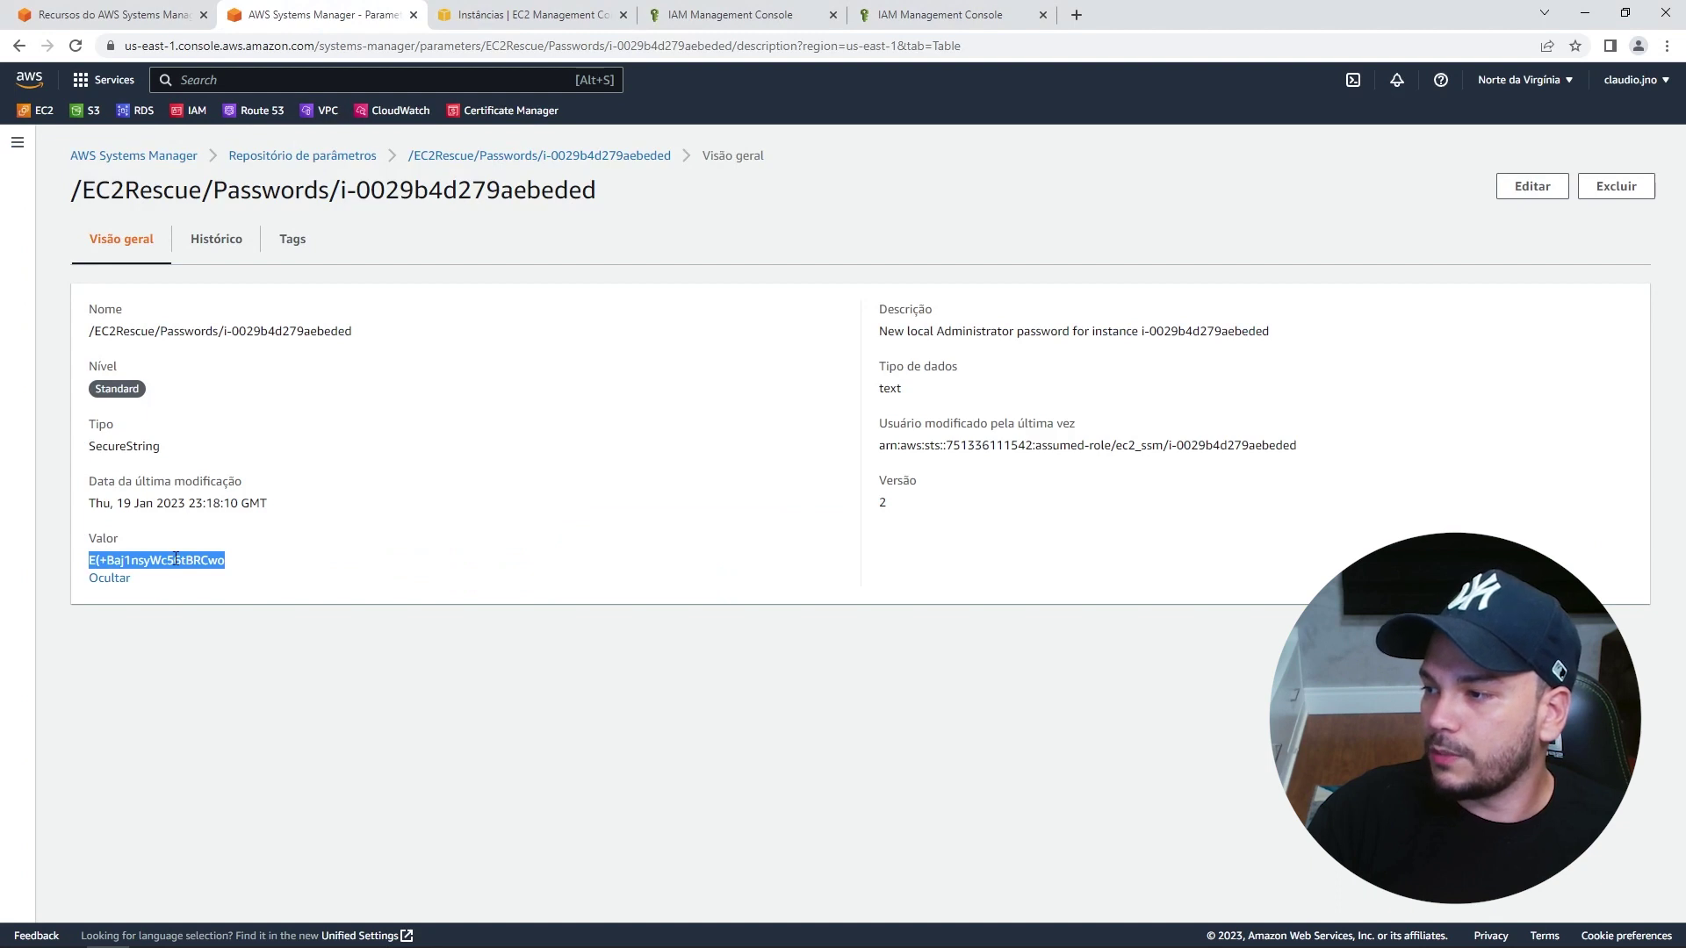
right_click(175, 559)
click(234, 572)
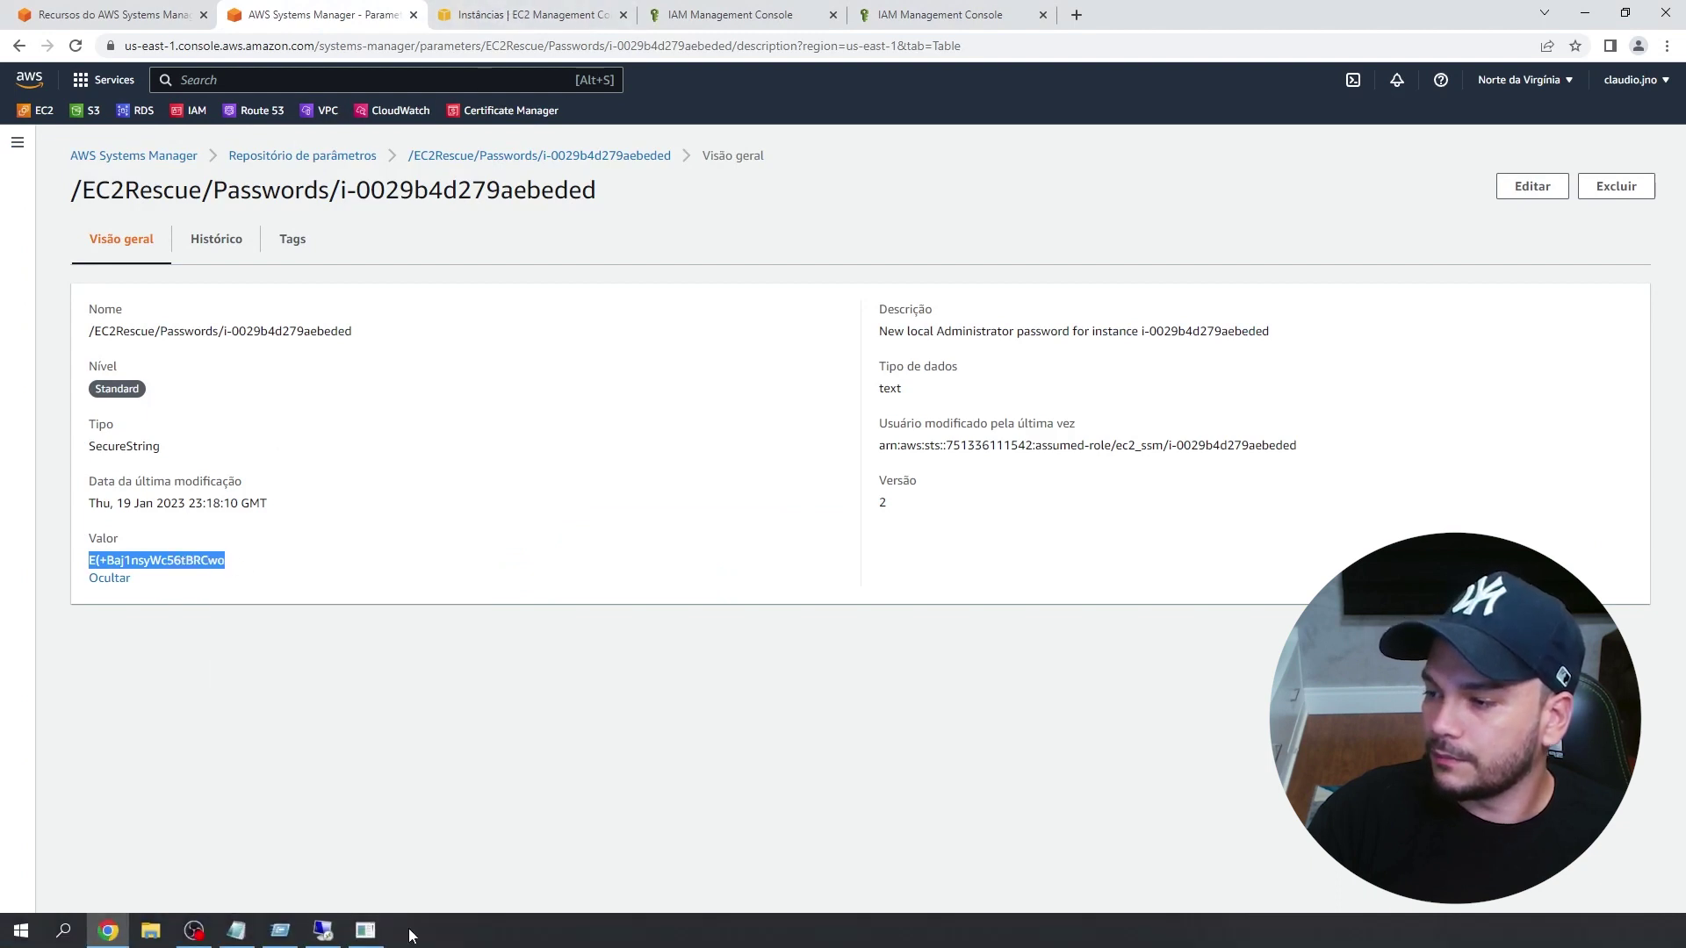
click(366, 930)
key(ctrl+v)
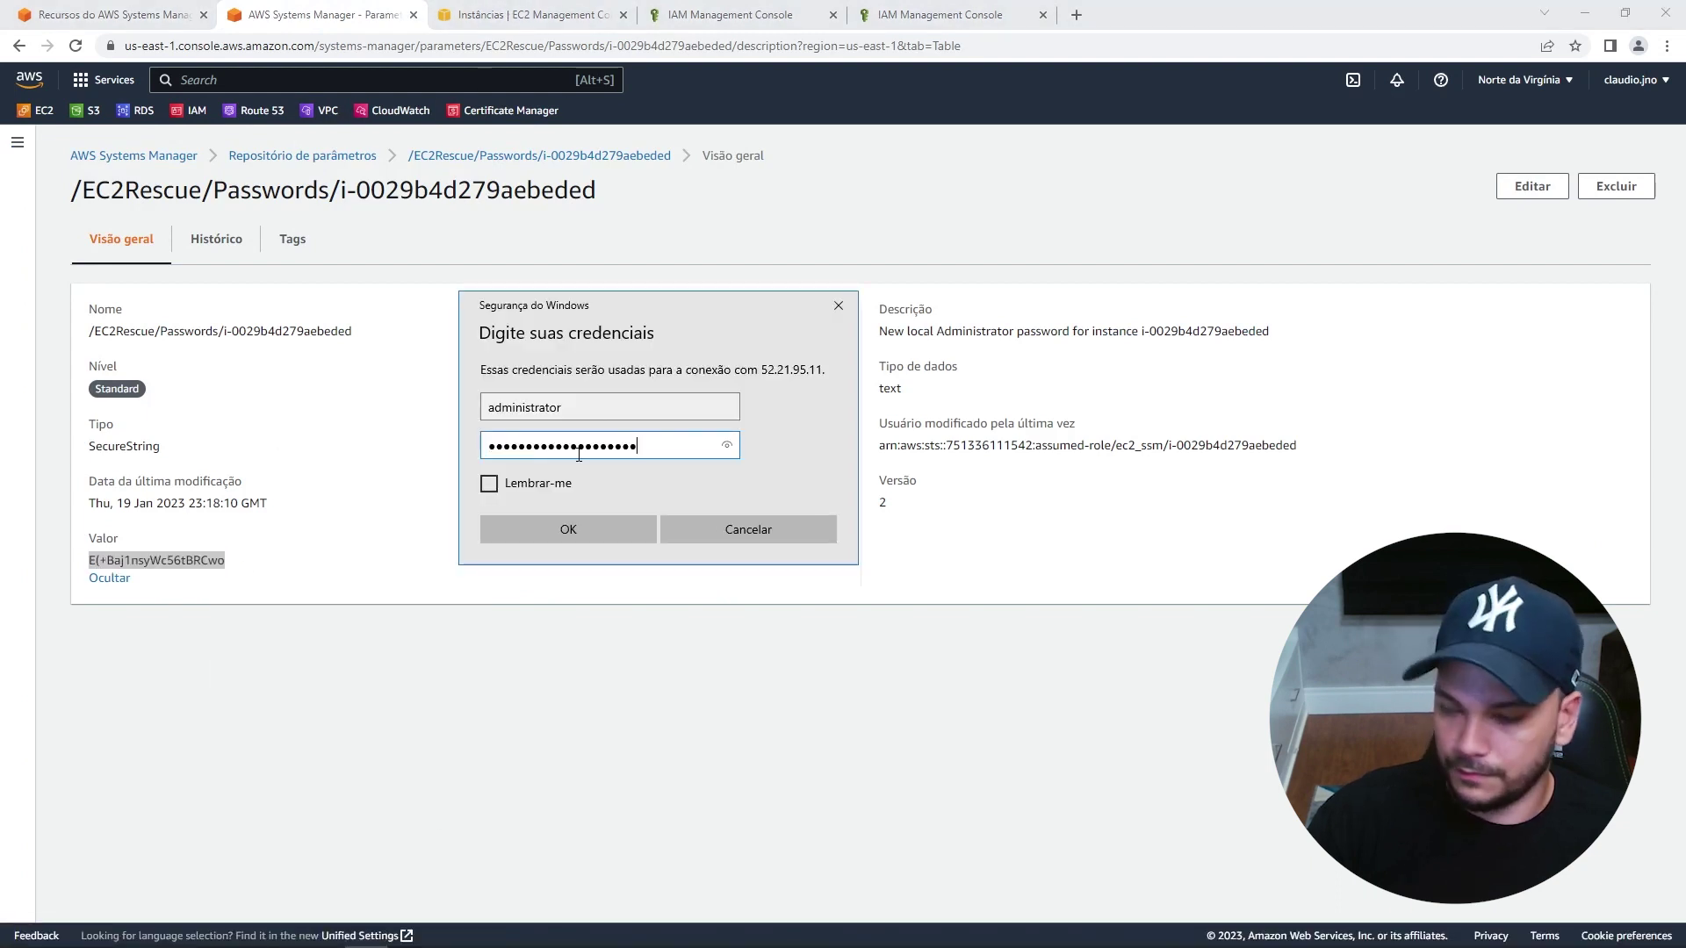
click(727, 447)
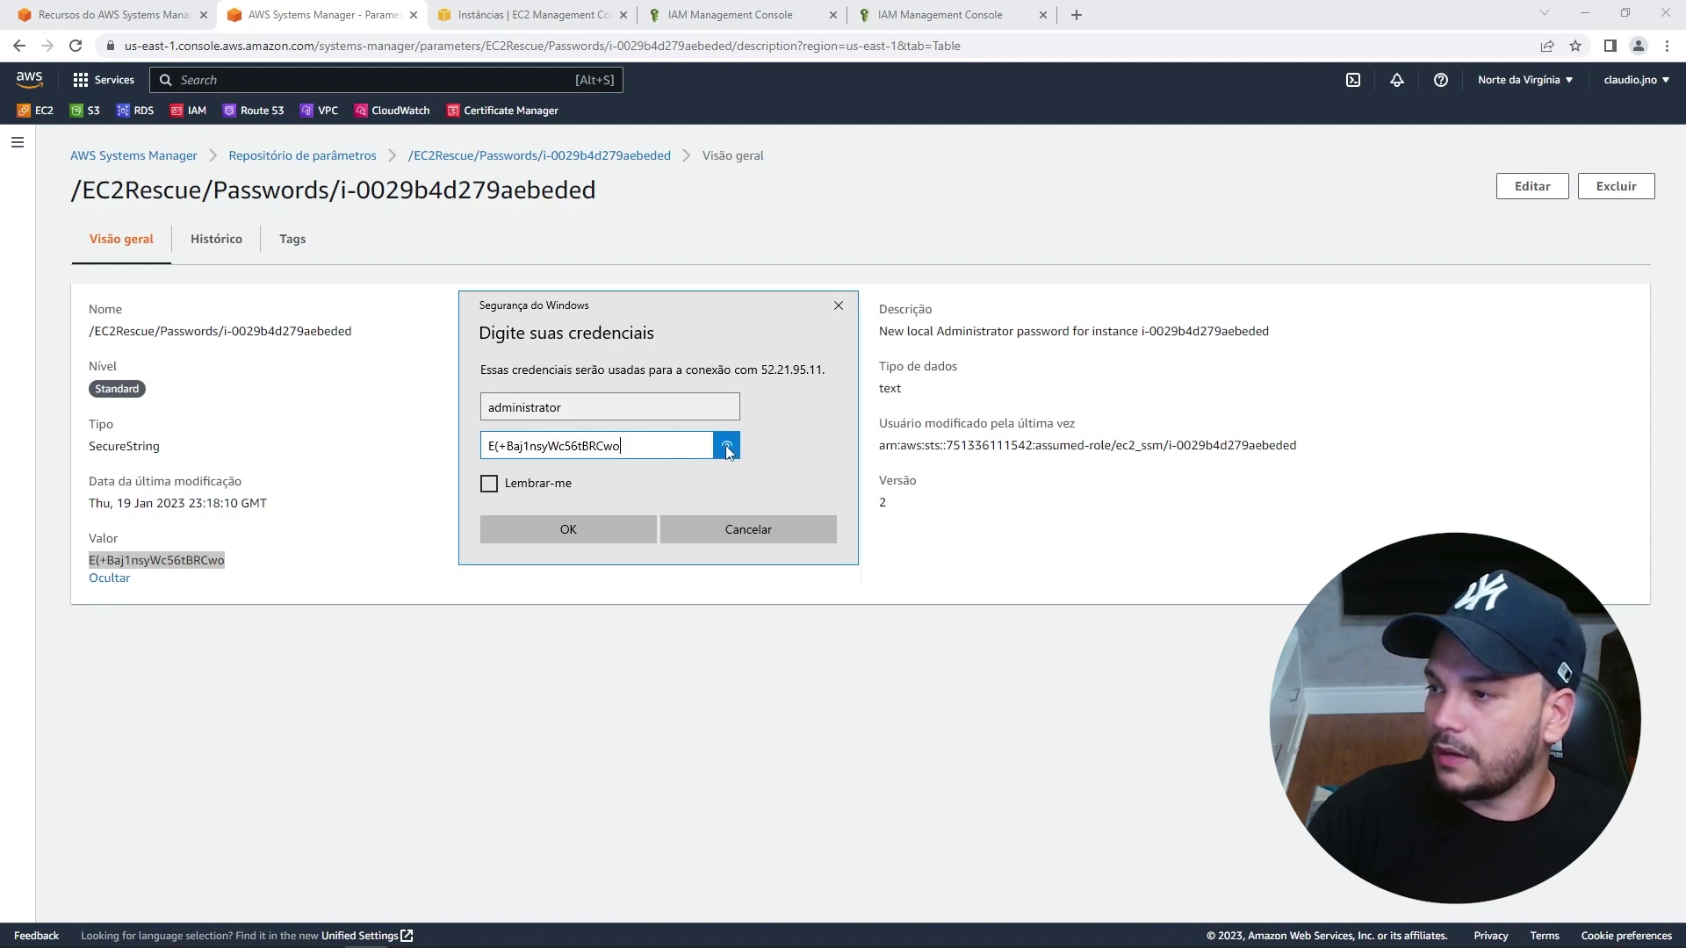
Submit the Administrator credentials, accept the untrusted certificate to log in to live2, and minimize the remote desktop session.
click(574, 531)
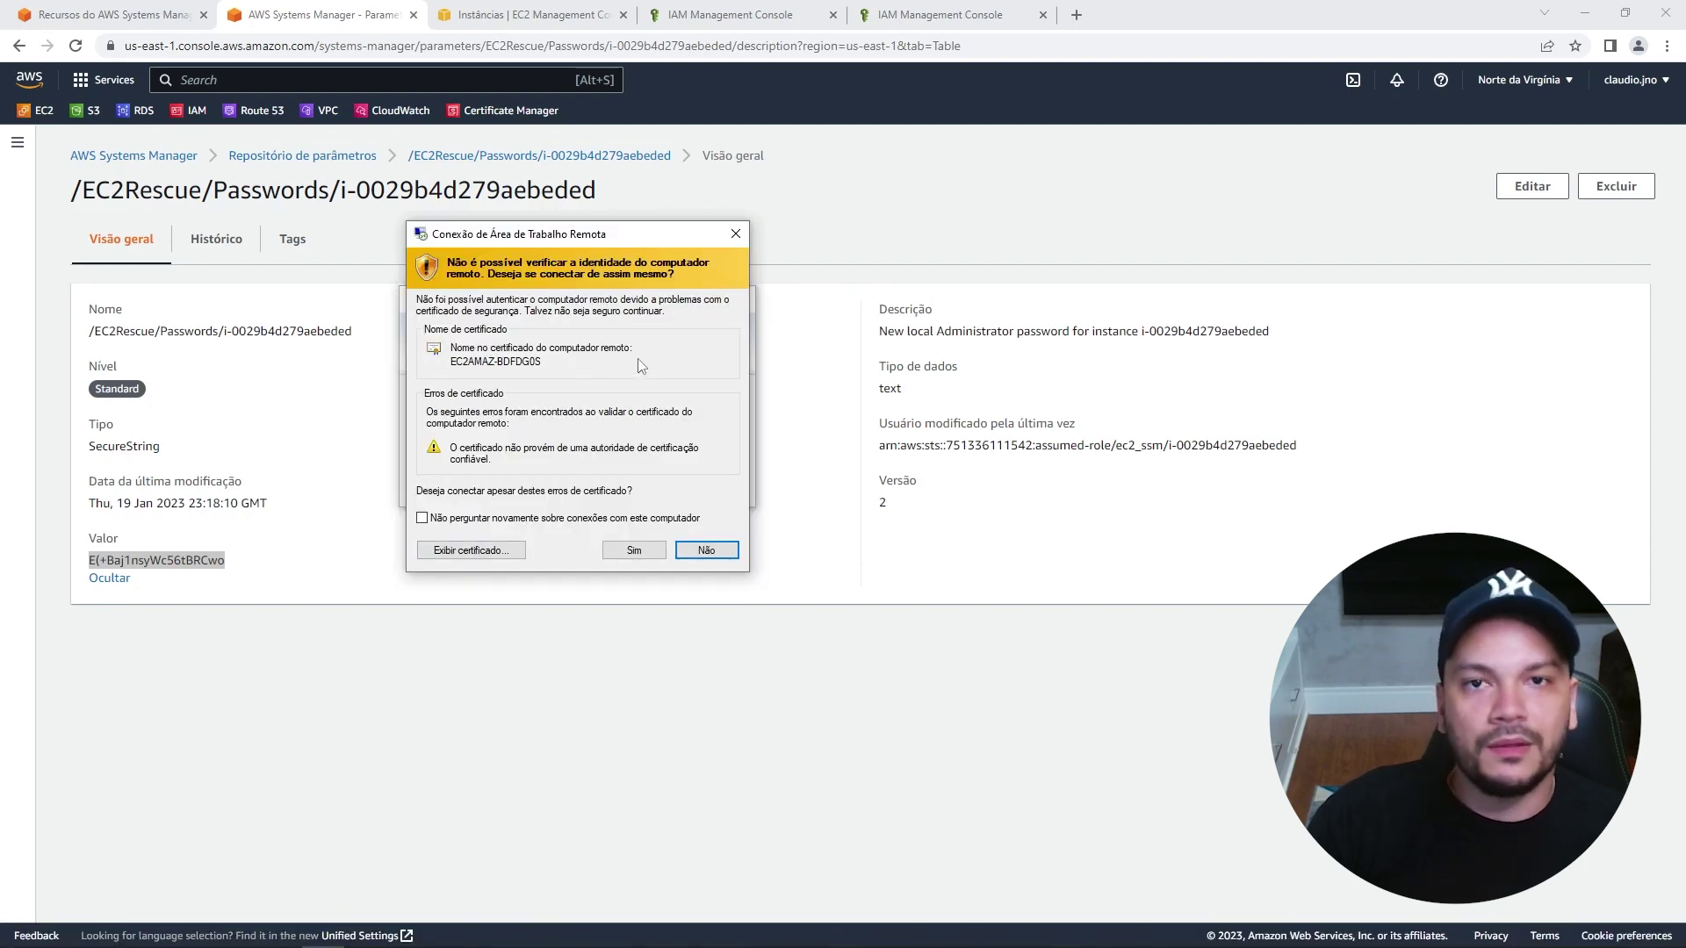
click(634, 550)
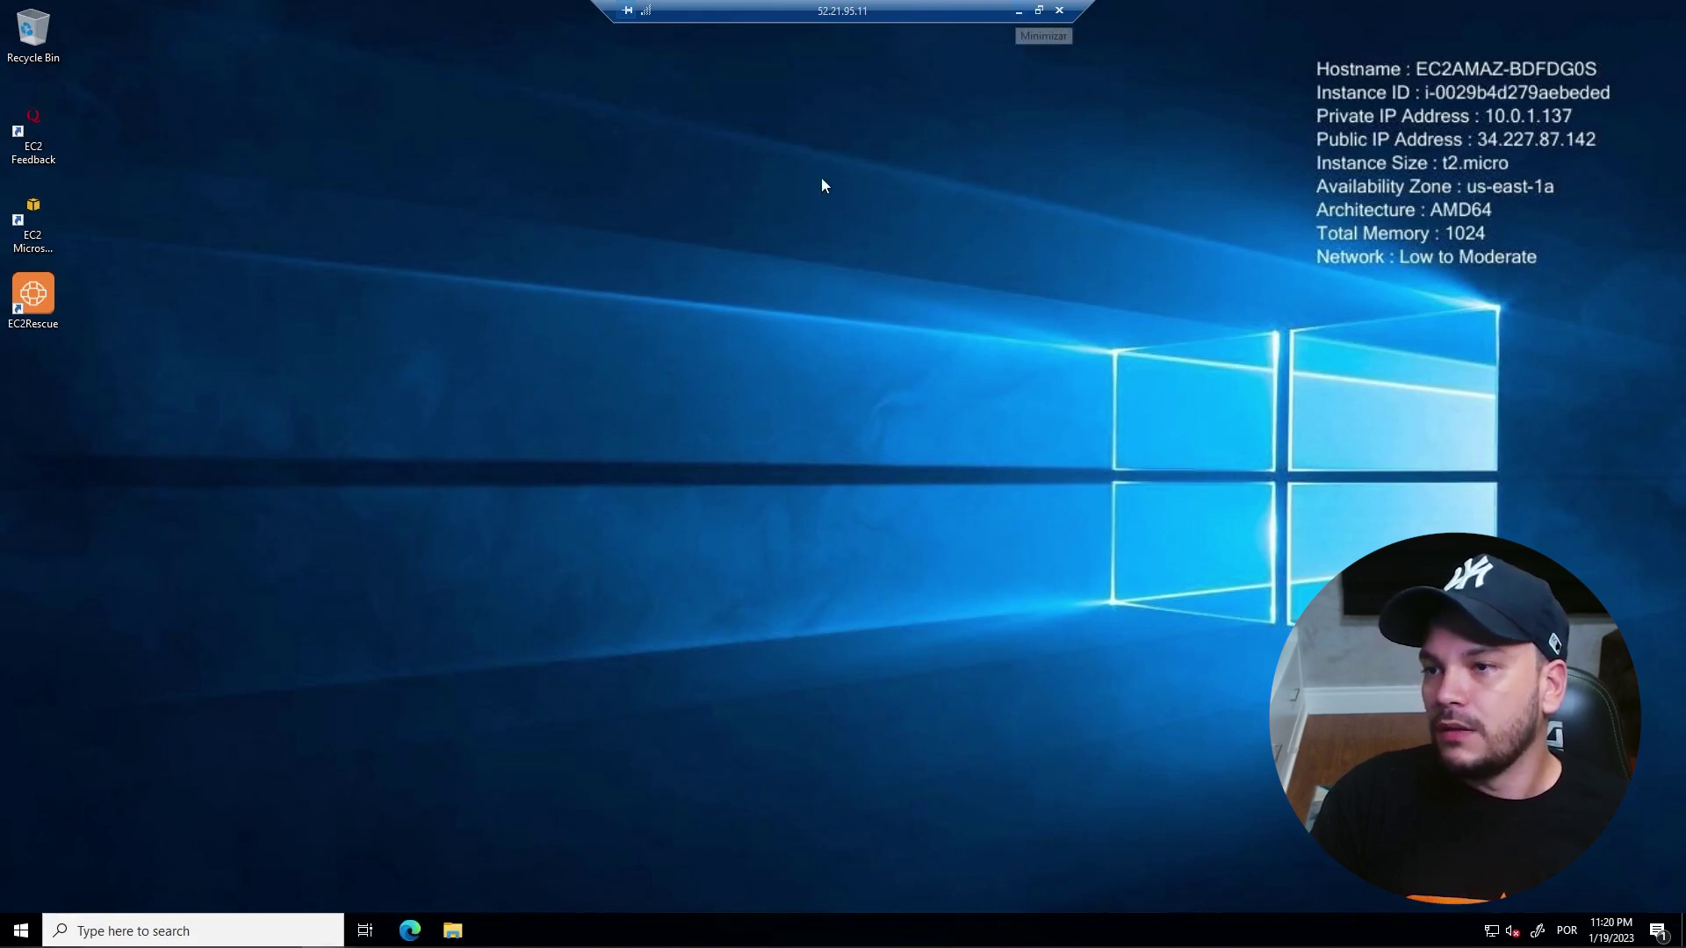
click(1018, 14)
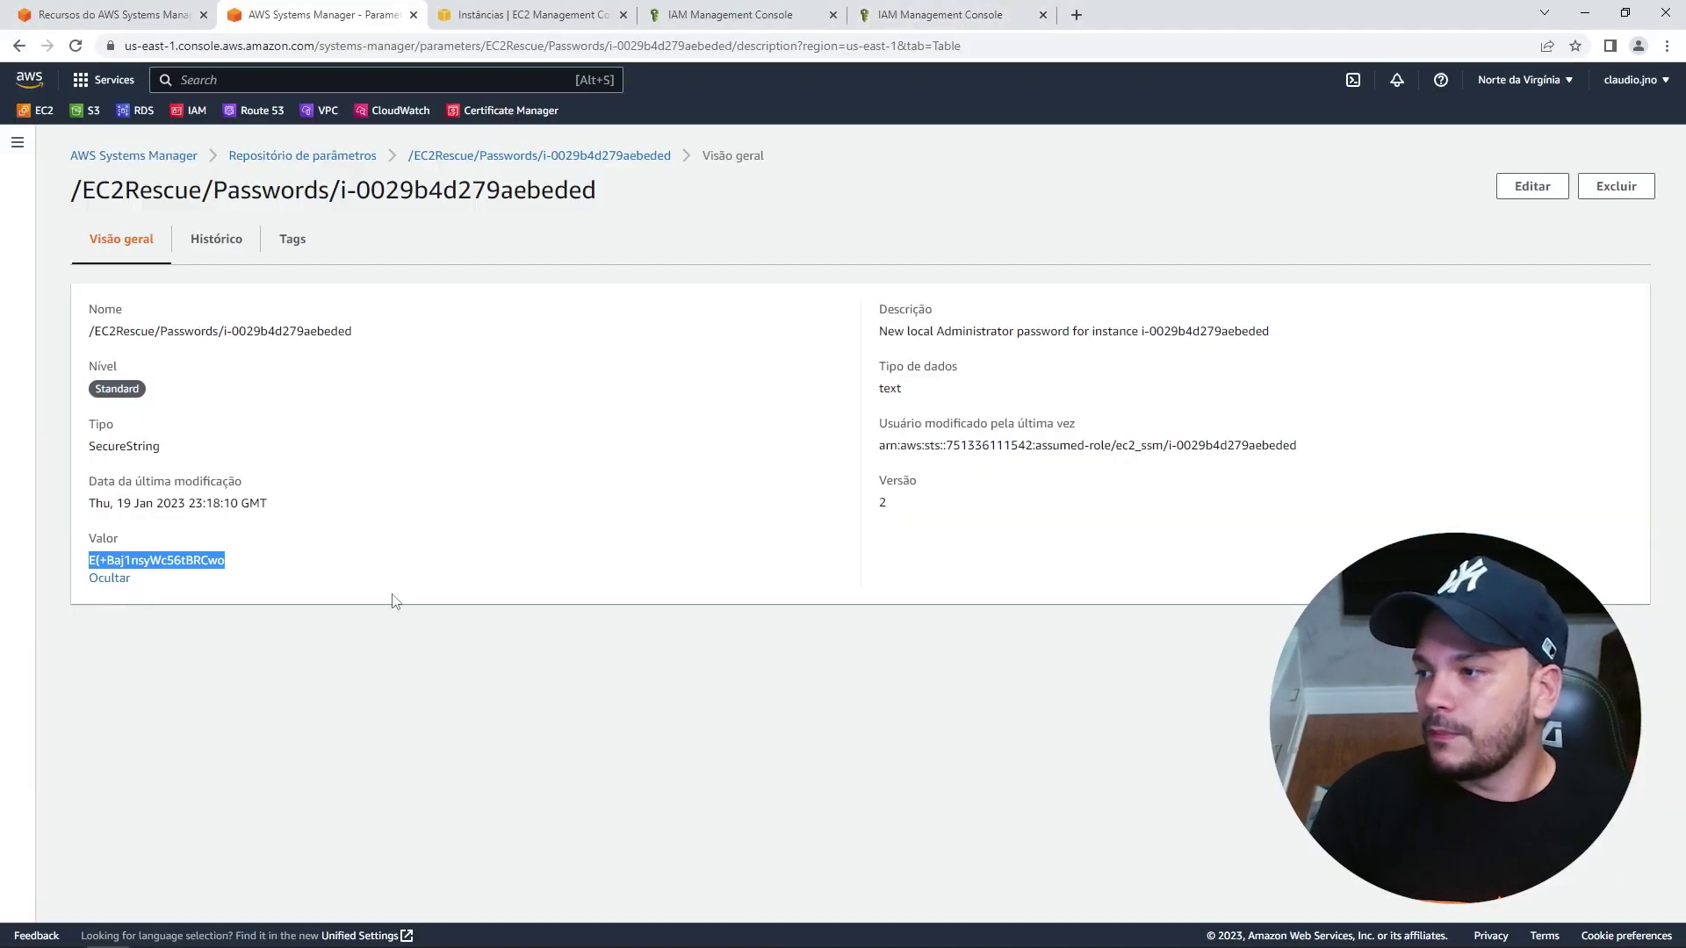
Open Fleet Manager in Systems Manager and select the live2 node.
click(132, 156)
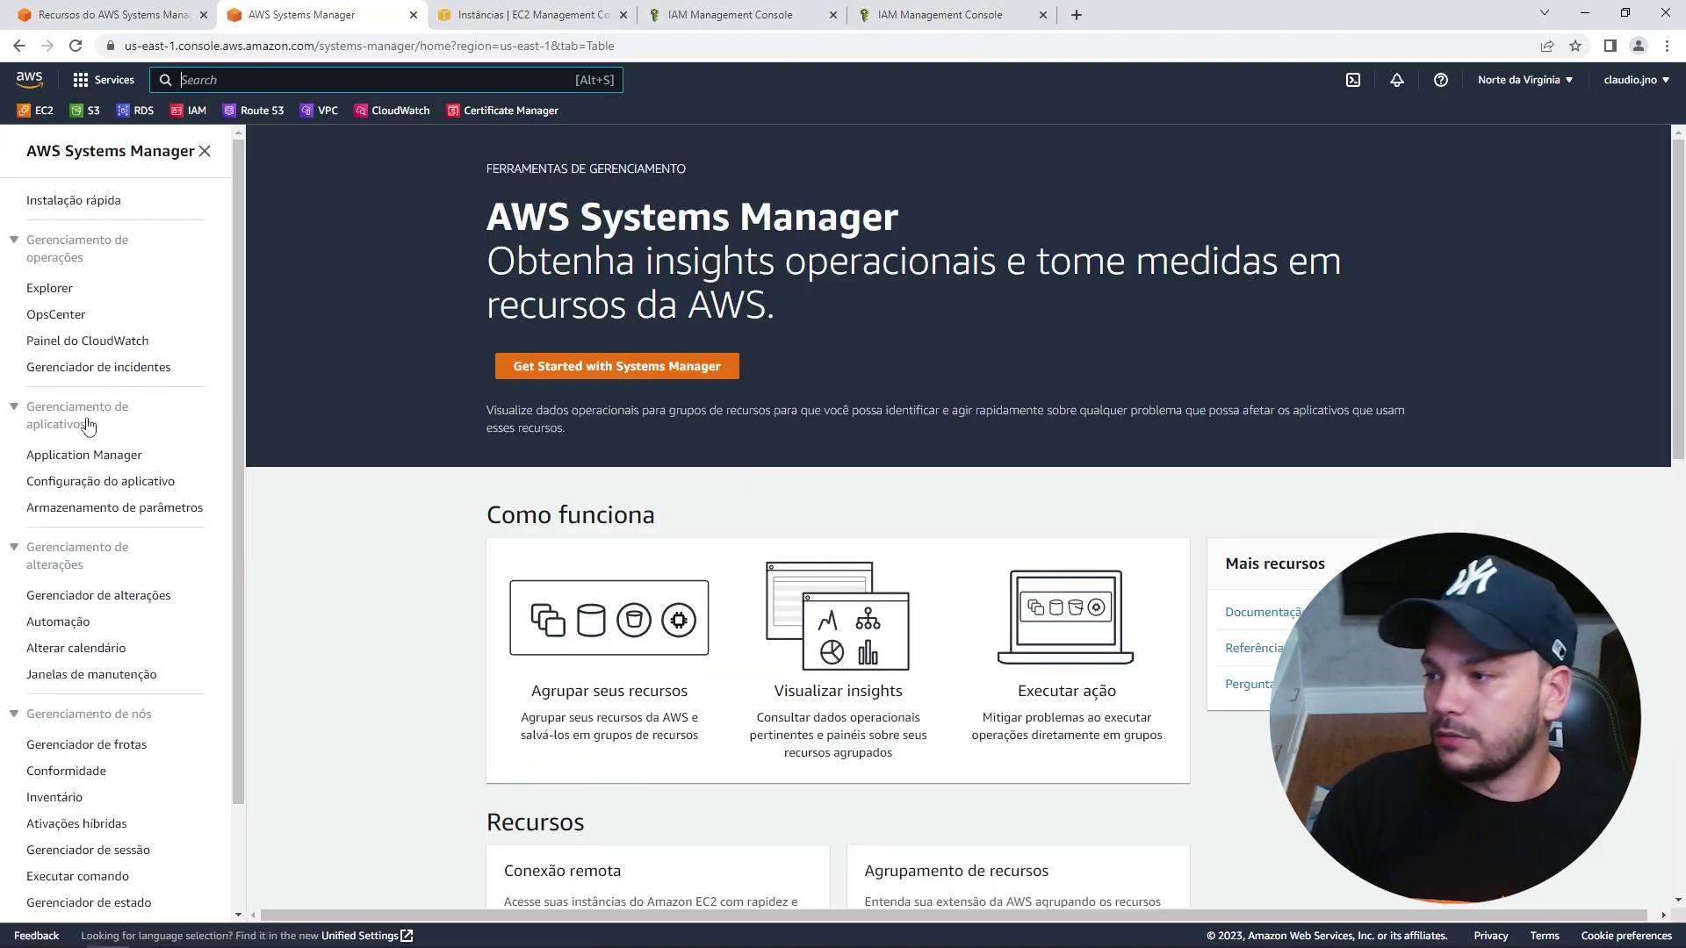
scroll(53, 615, down, 2)
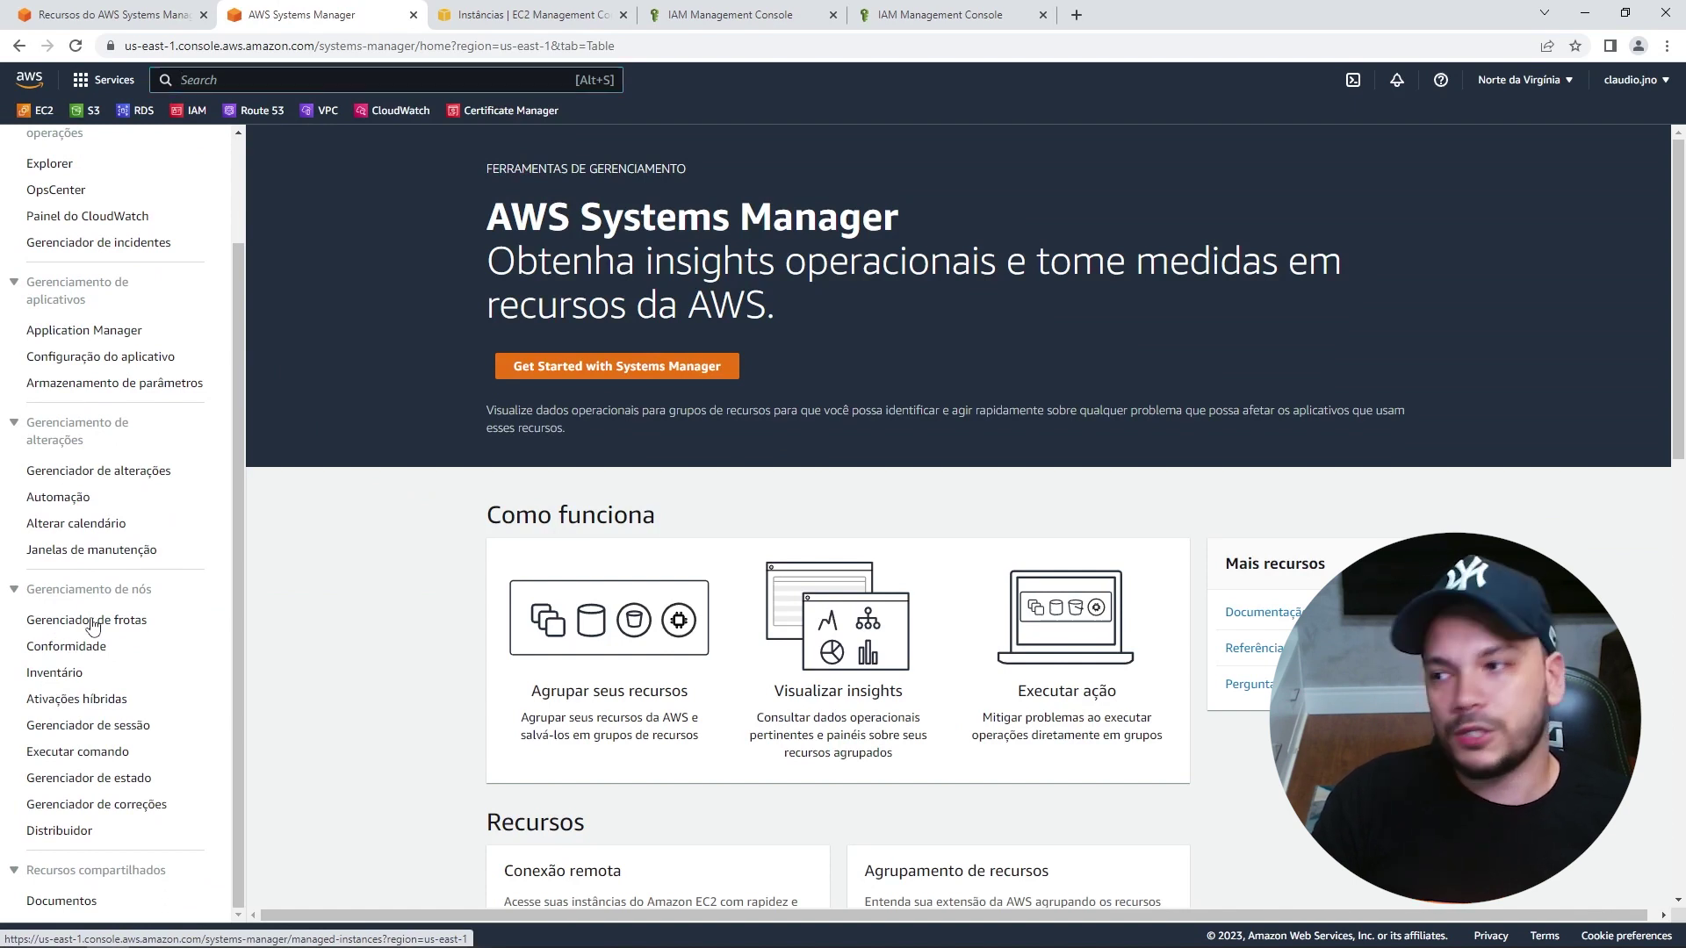
click(93, 621)
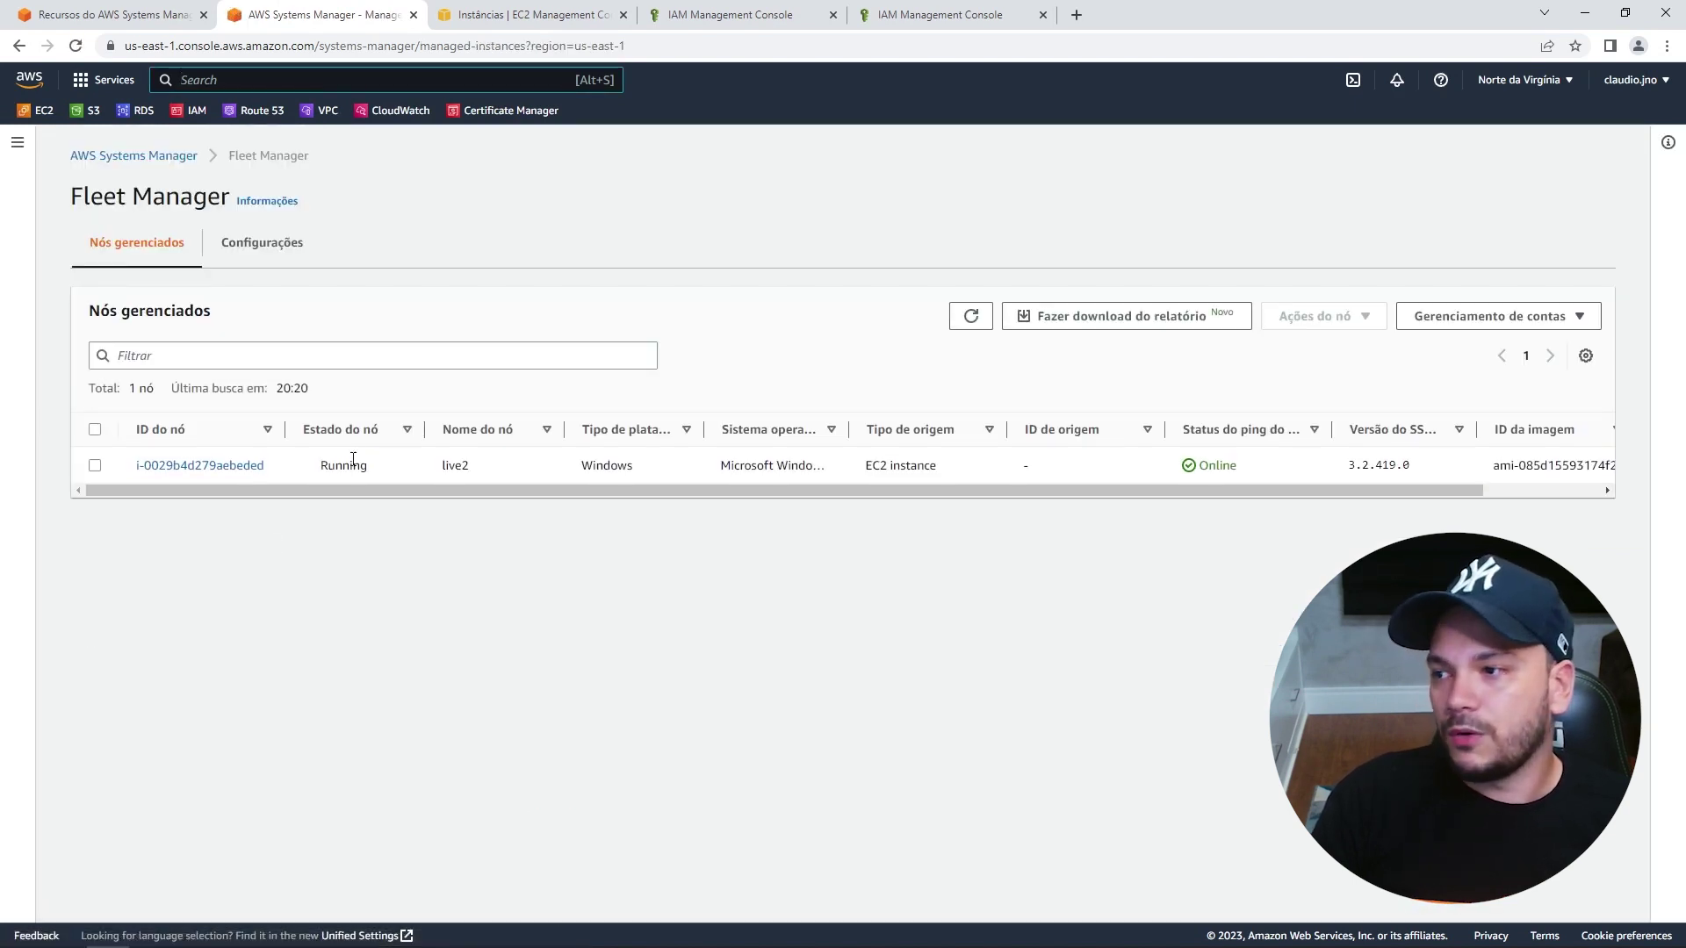
click(95, 466)
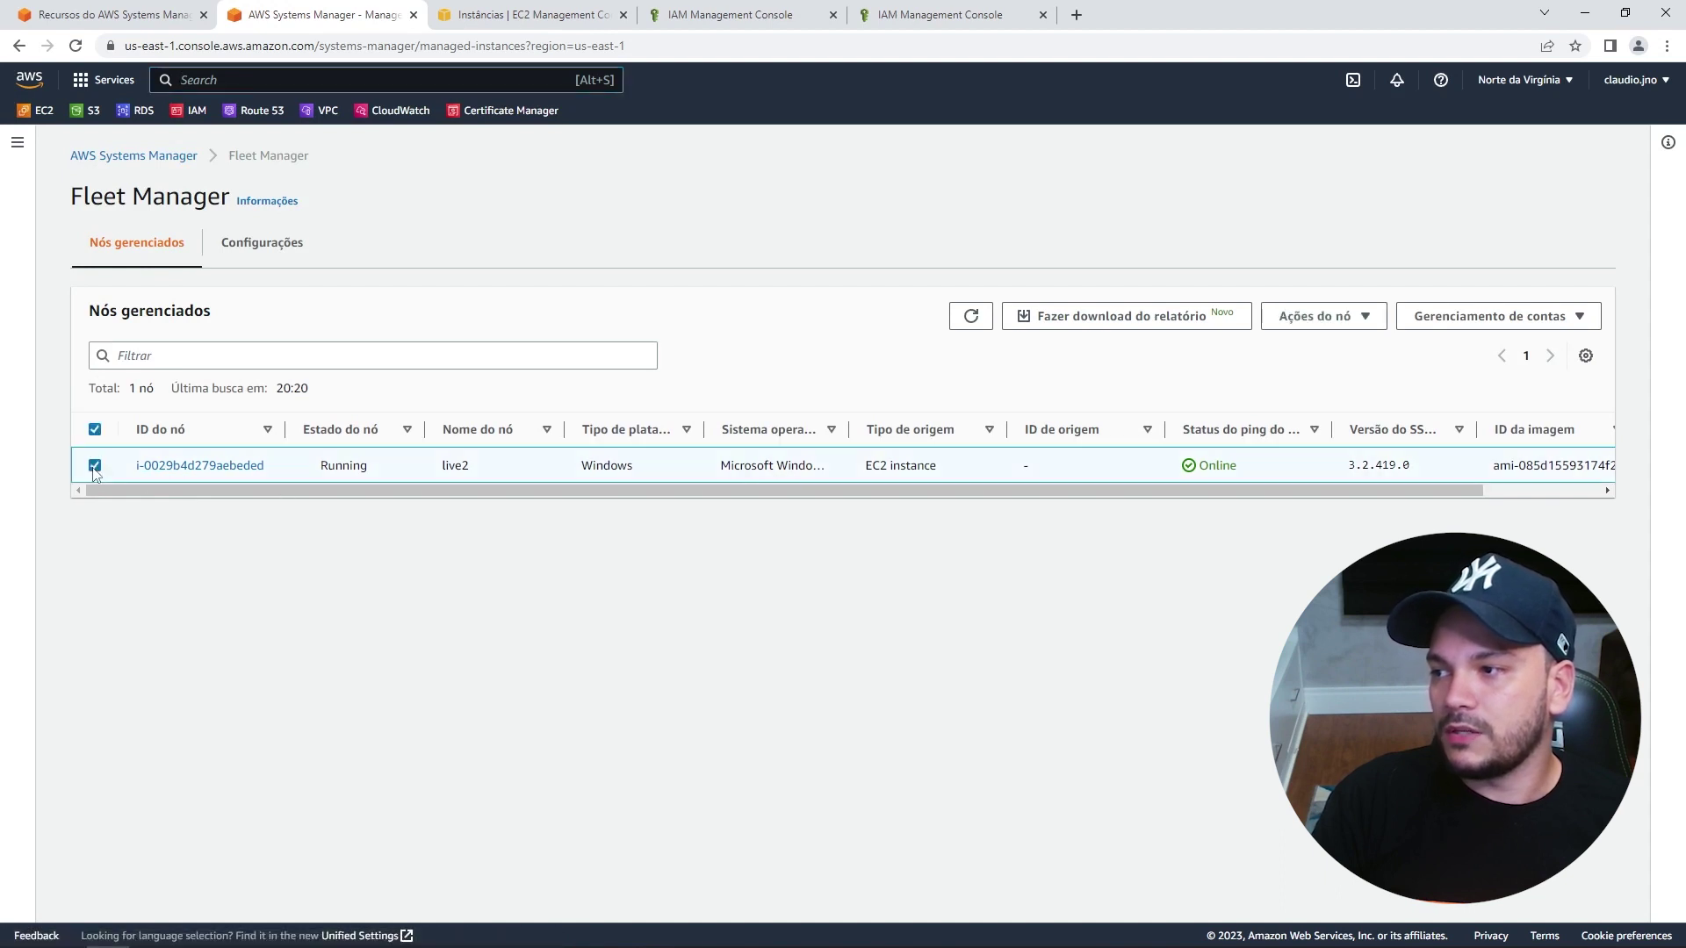
Examine the password reset dialog for the live2 node and close it without submitting a user name.
click(1322, 322)
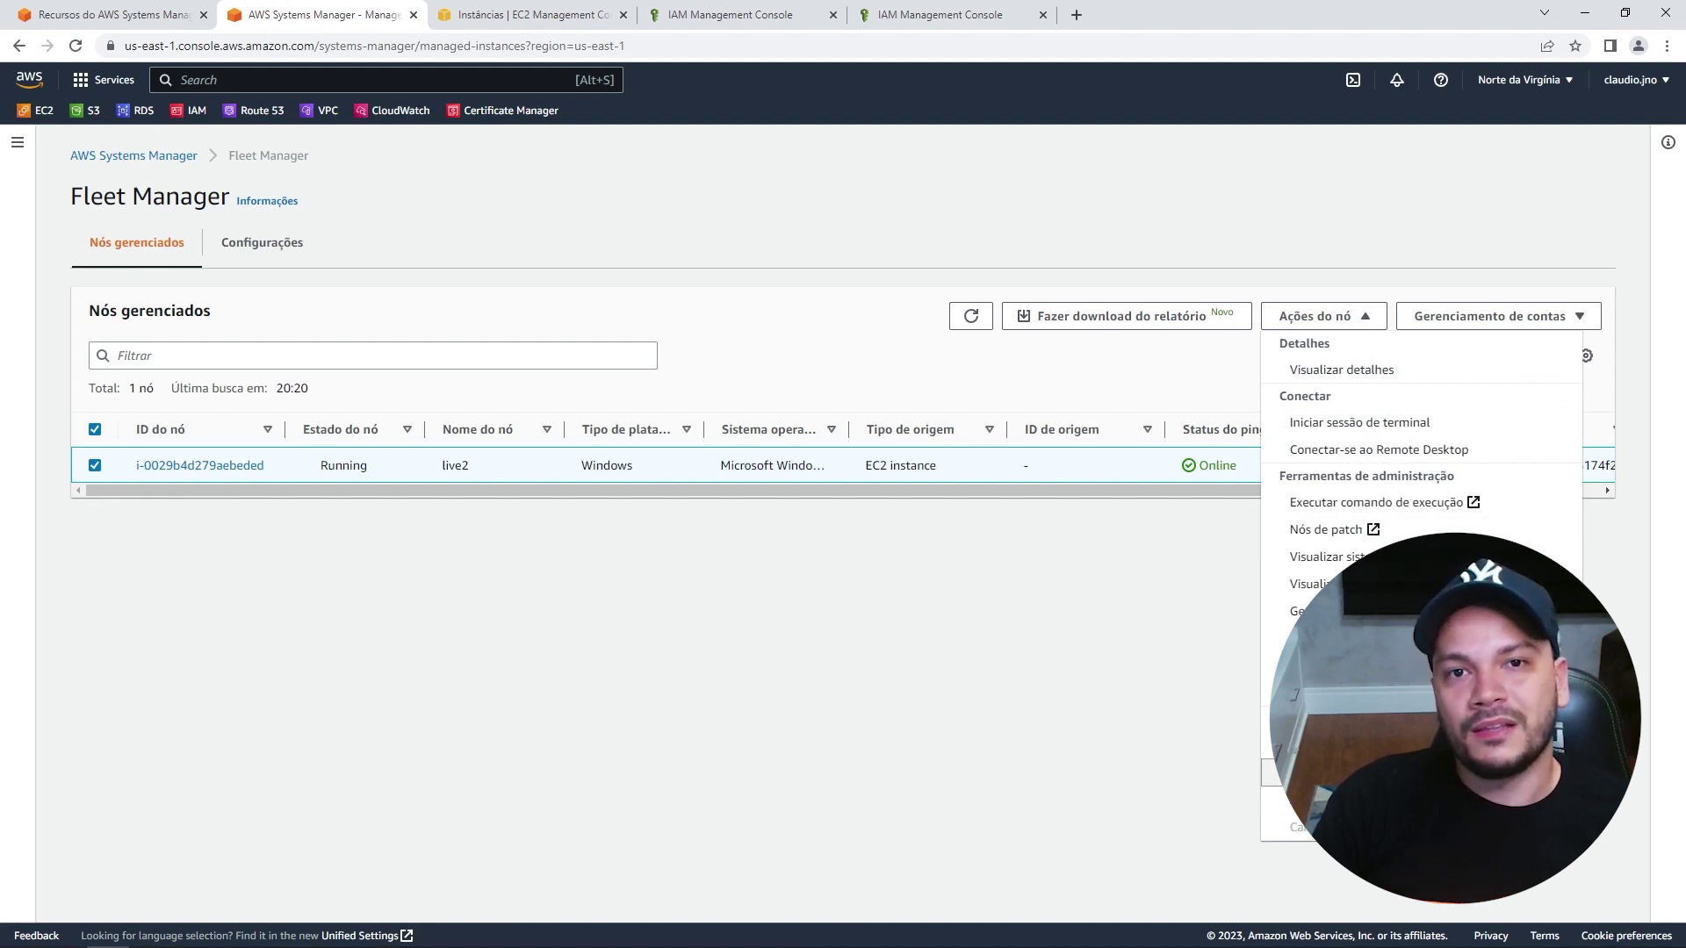
click(1346, 773)
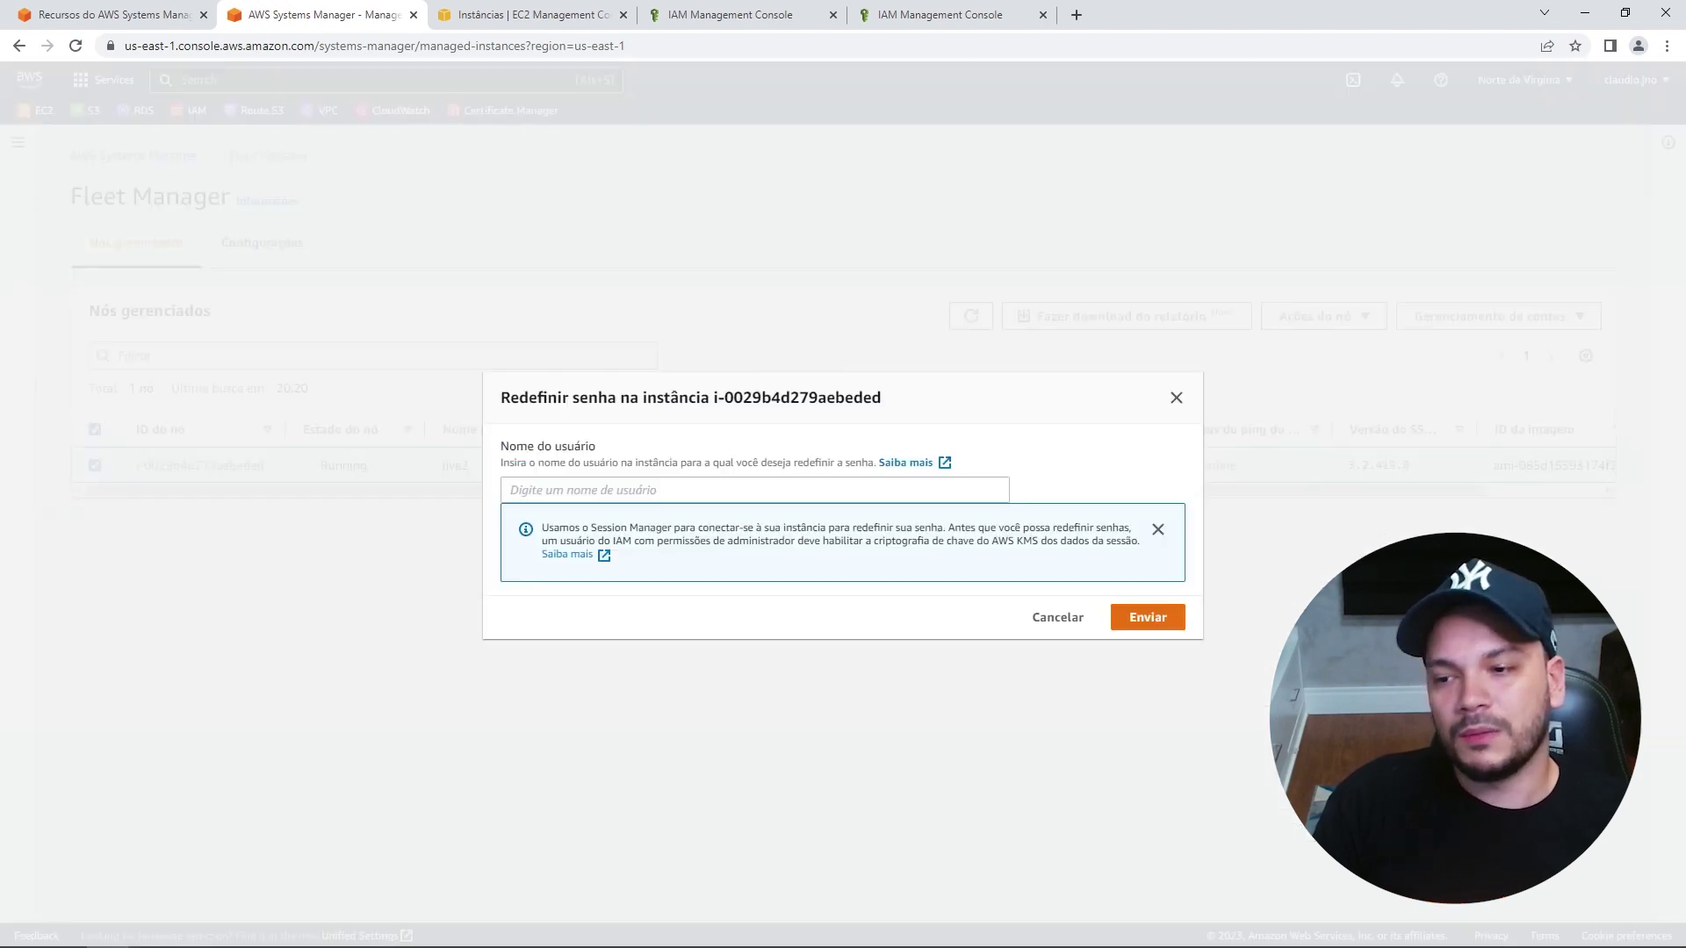
click(641, 483)
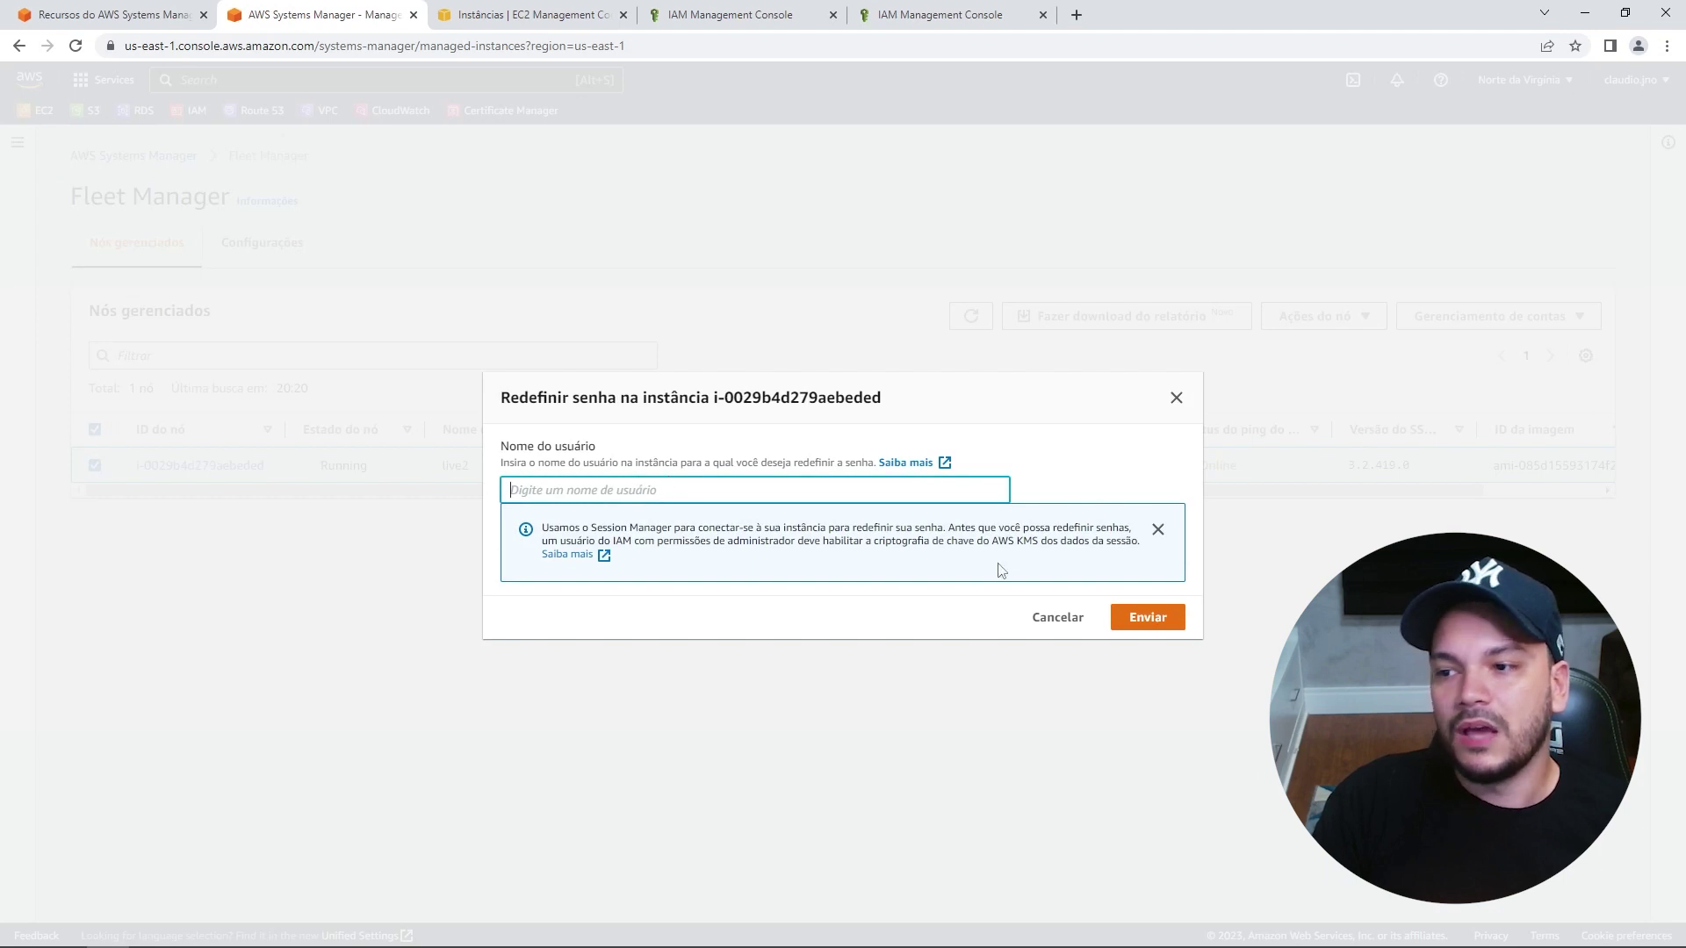
click(1082, 631)
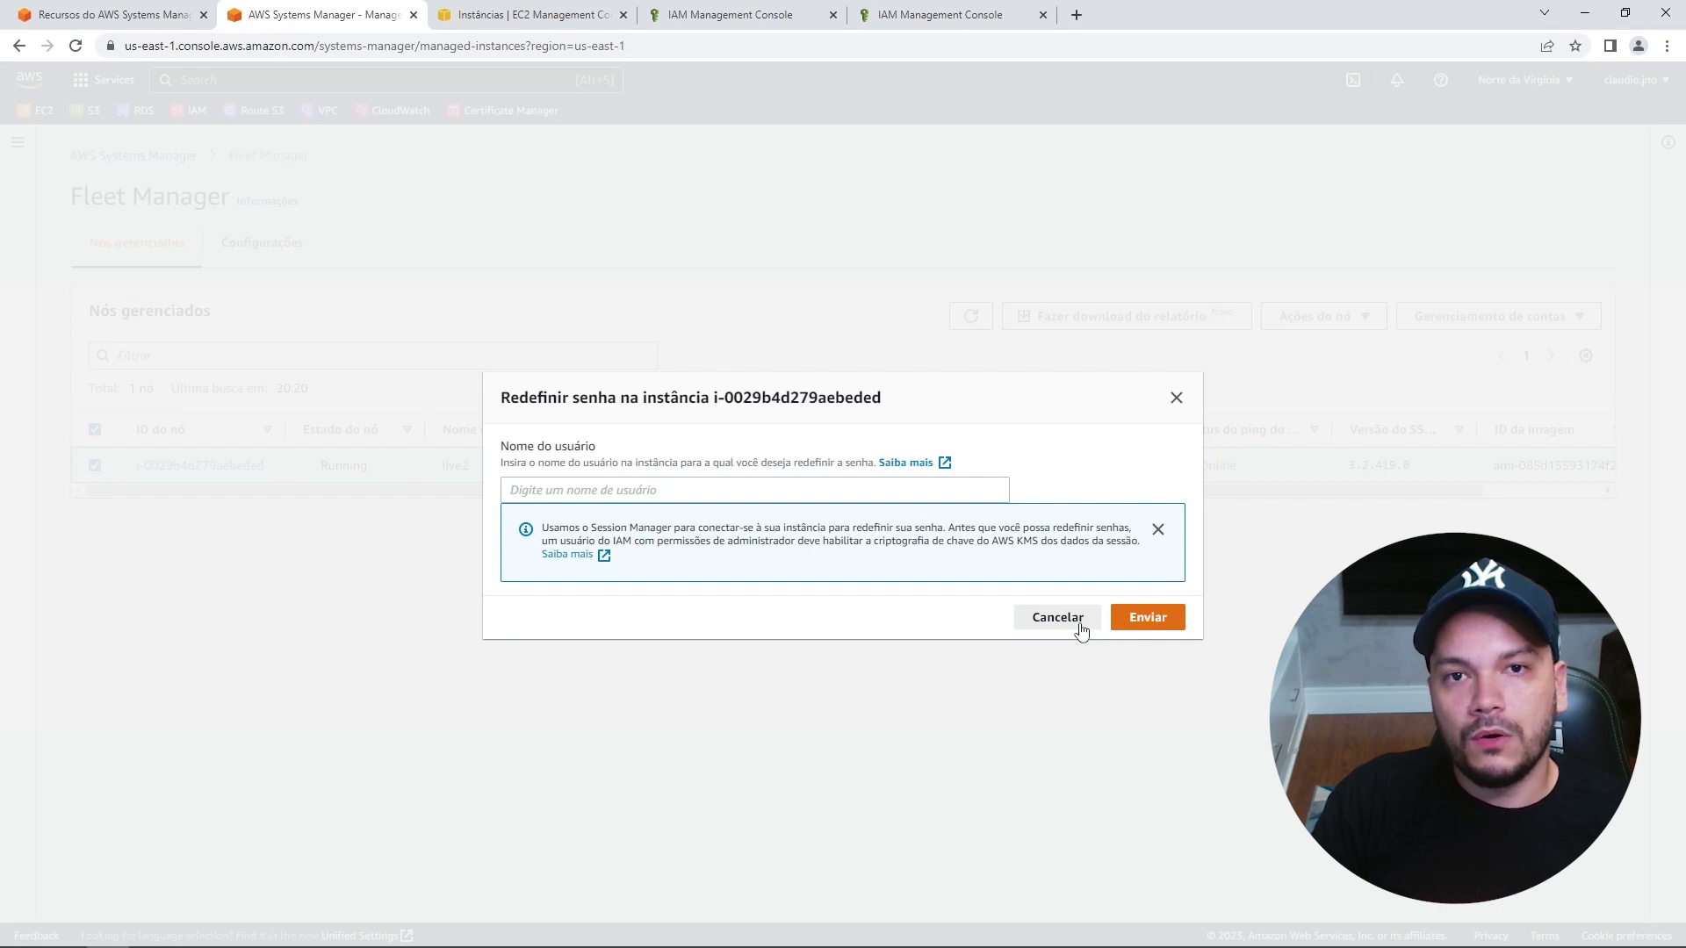
click(1069, 625)
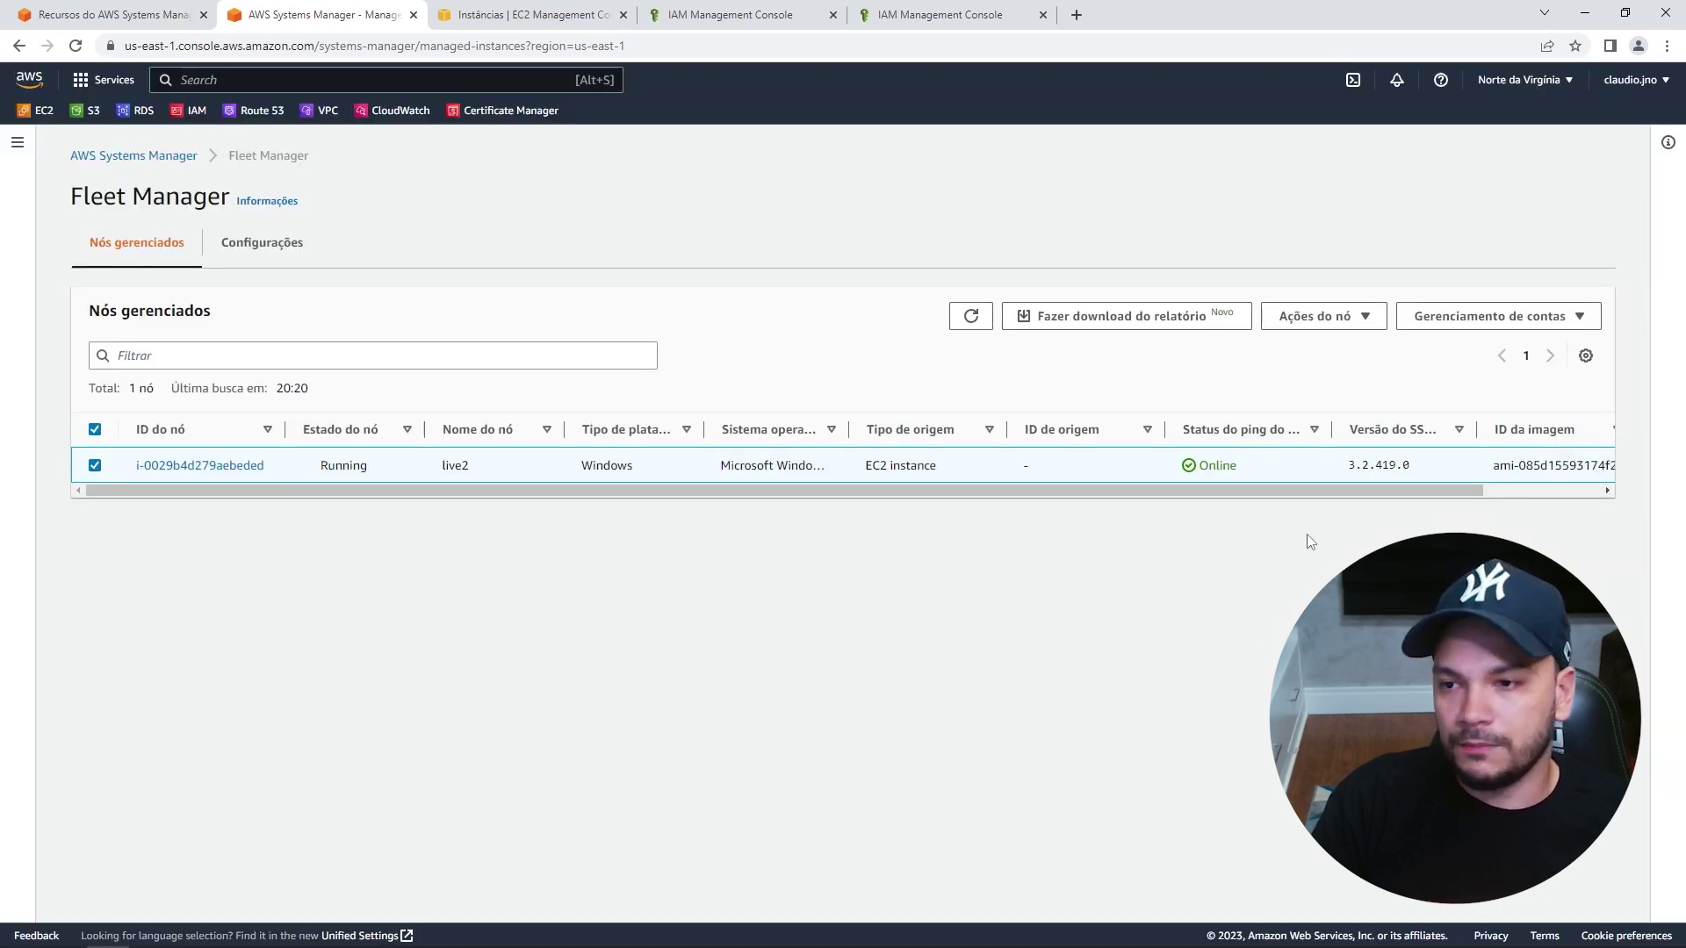
Start a terminal session on the live2 node and run dir in its PowerShell prompt.
click(1315, 316)
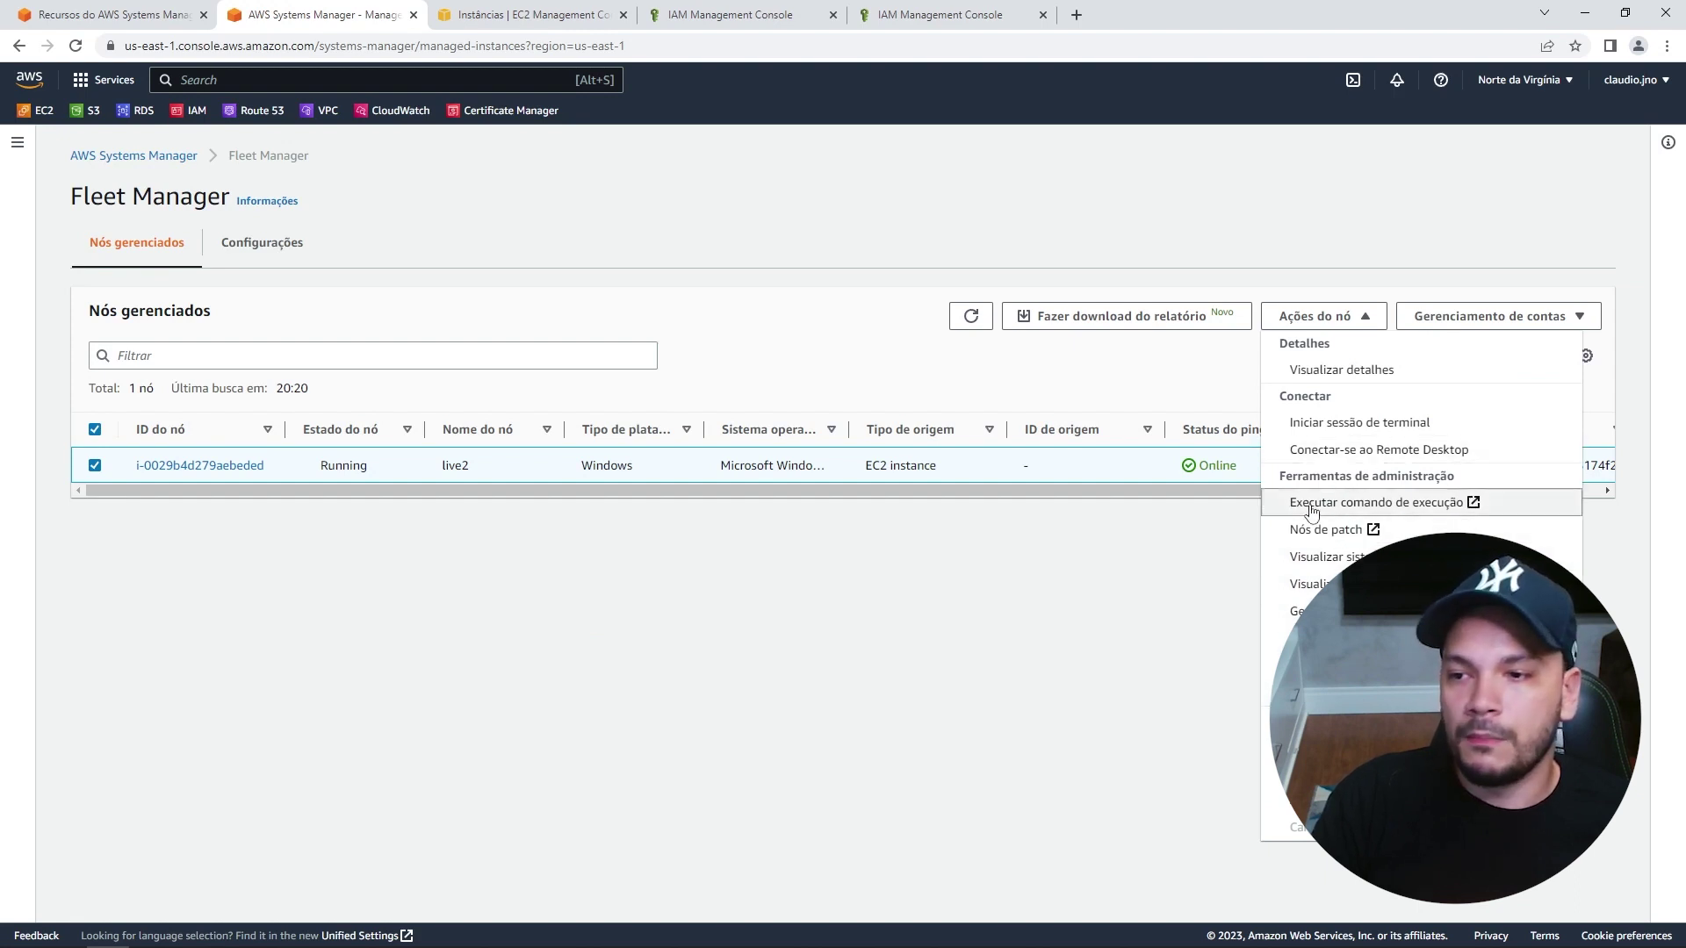
click(1377, 429)
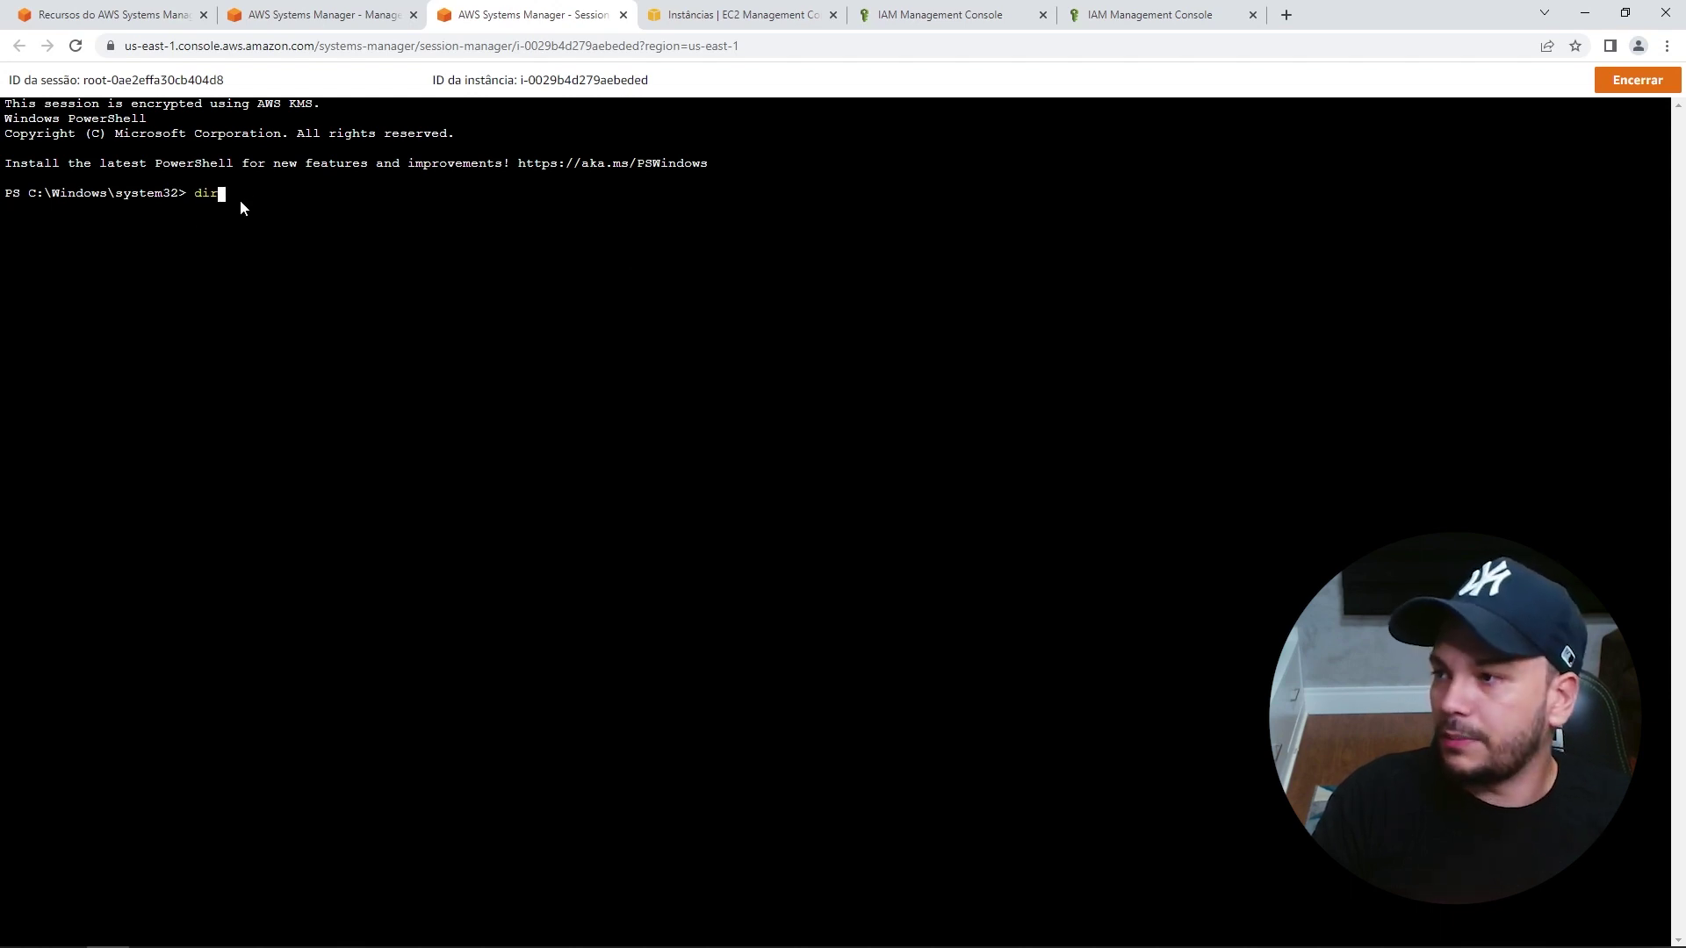
text(r)
key(Return)
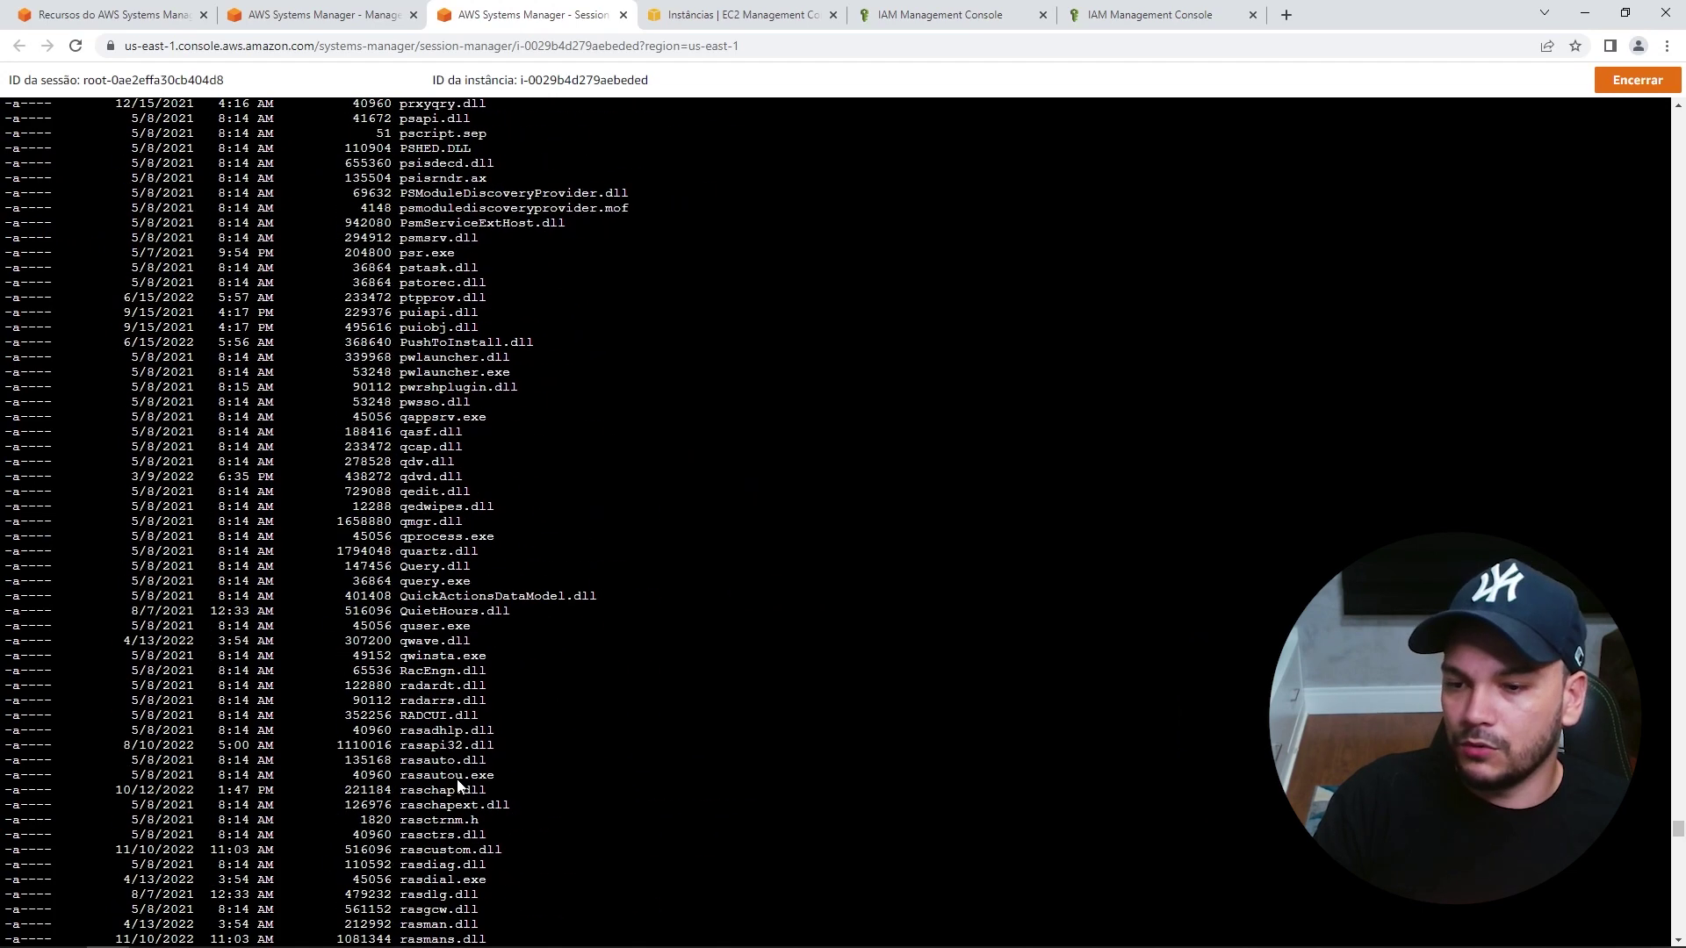
Review the directory listing from its beginning, including the C:\Windows\system32 prompt, and close the terminal session.
scroll(899, 670, up, 5)
scroll(899, 669, up, 5)
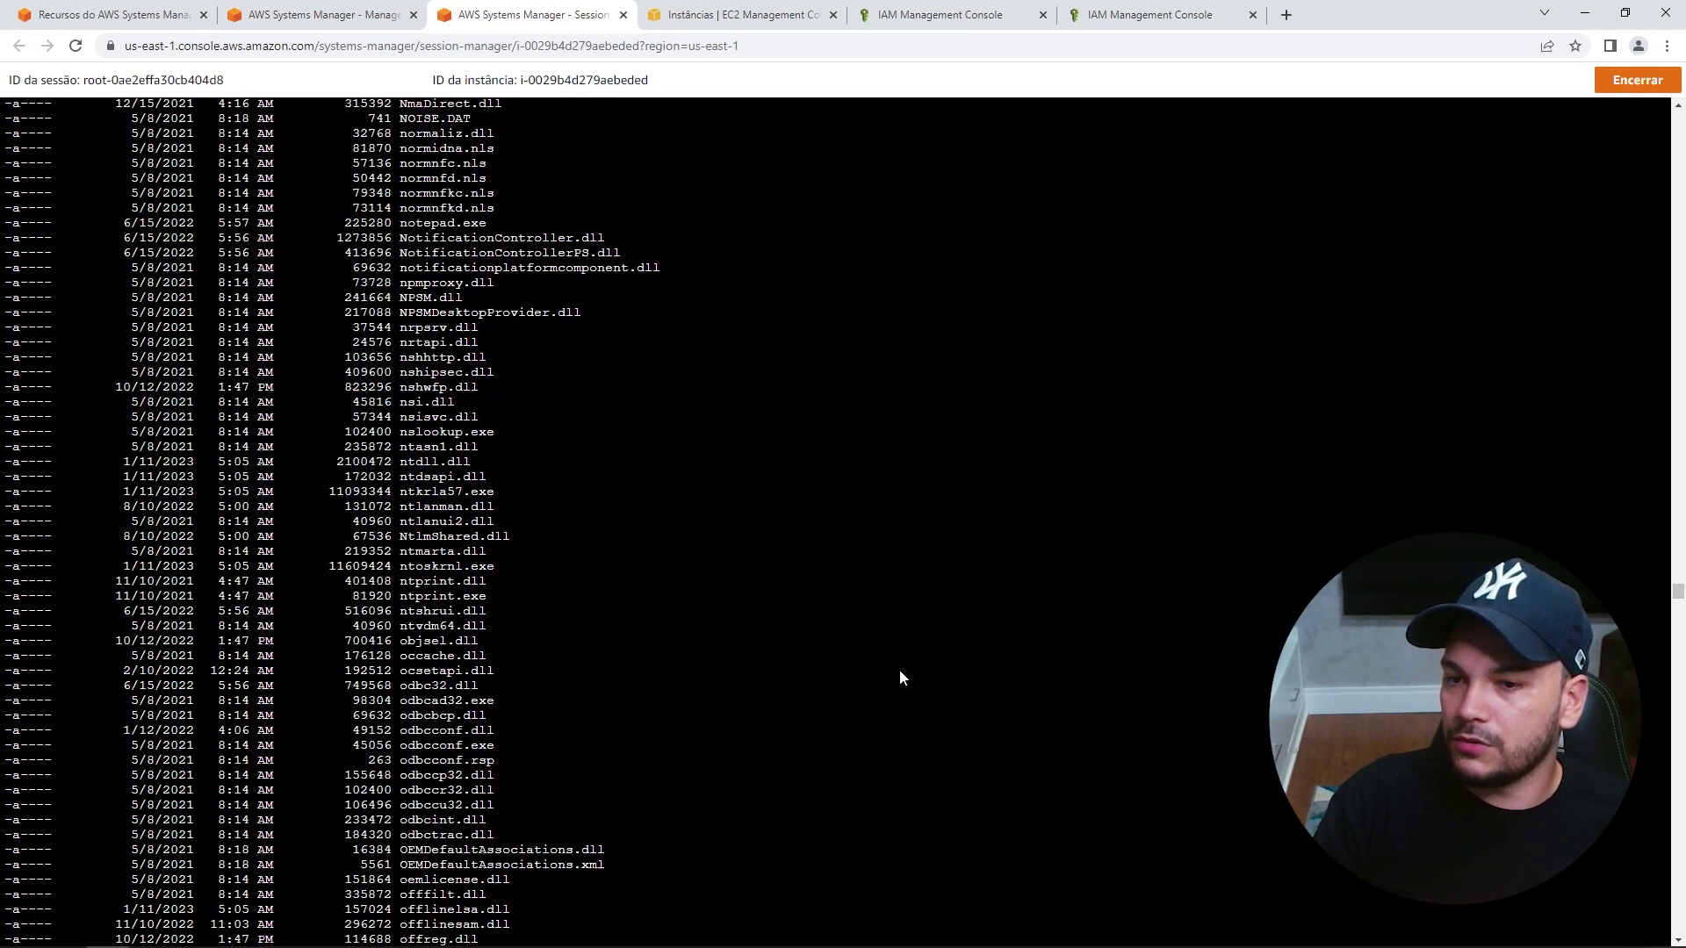
drag(1679, 576, 1651, 109)
drag(200, 195, 13, 195)
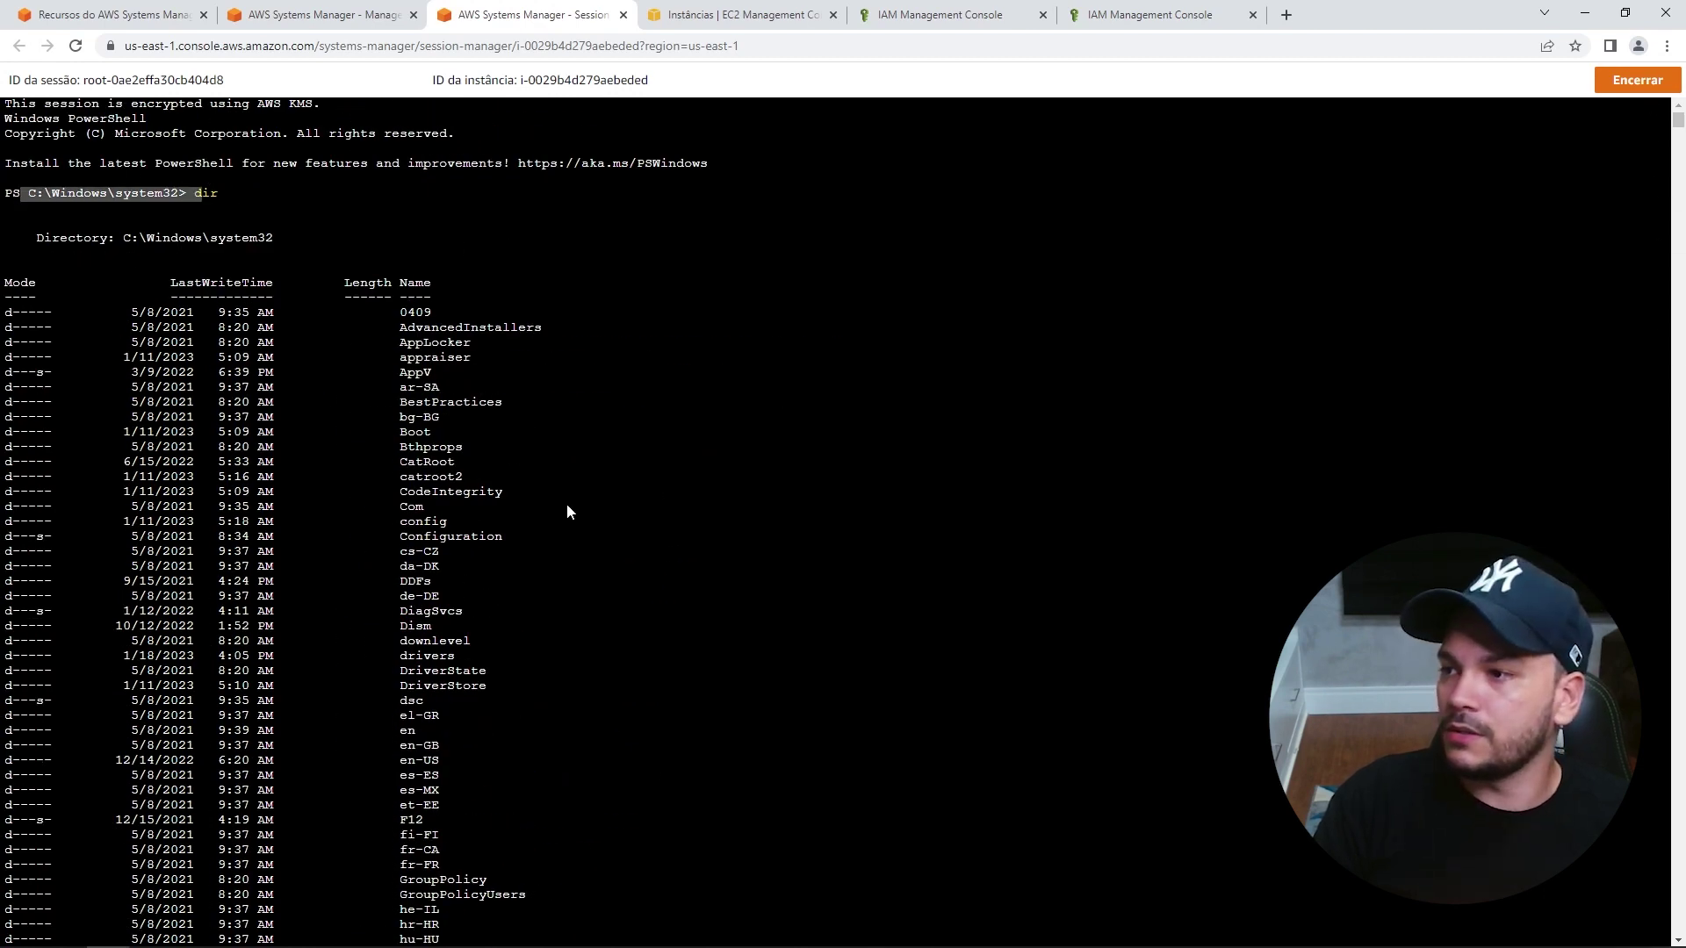
scroll(566, 512, down, 20)
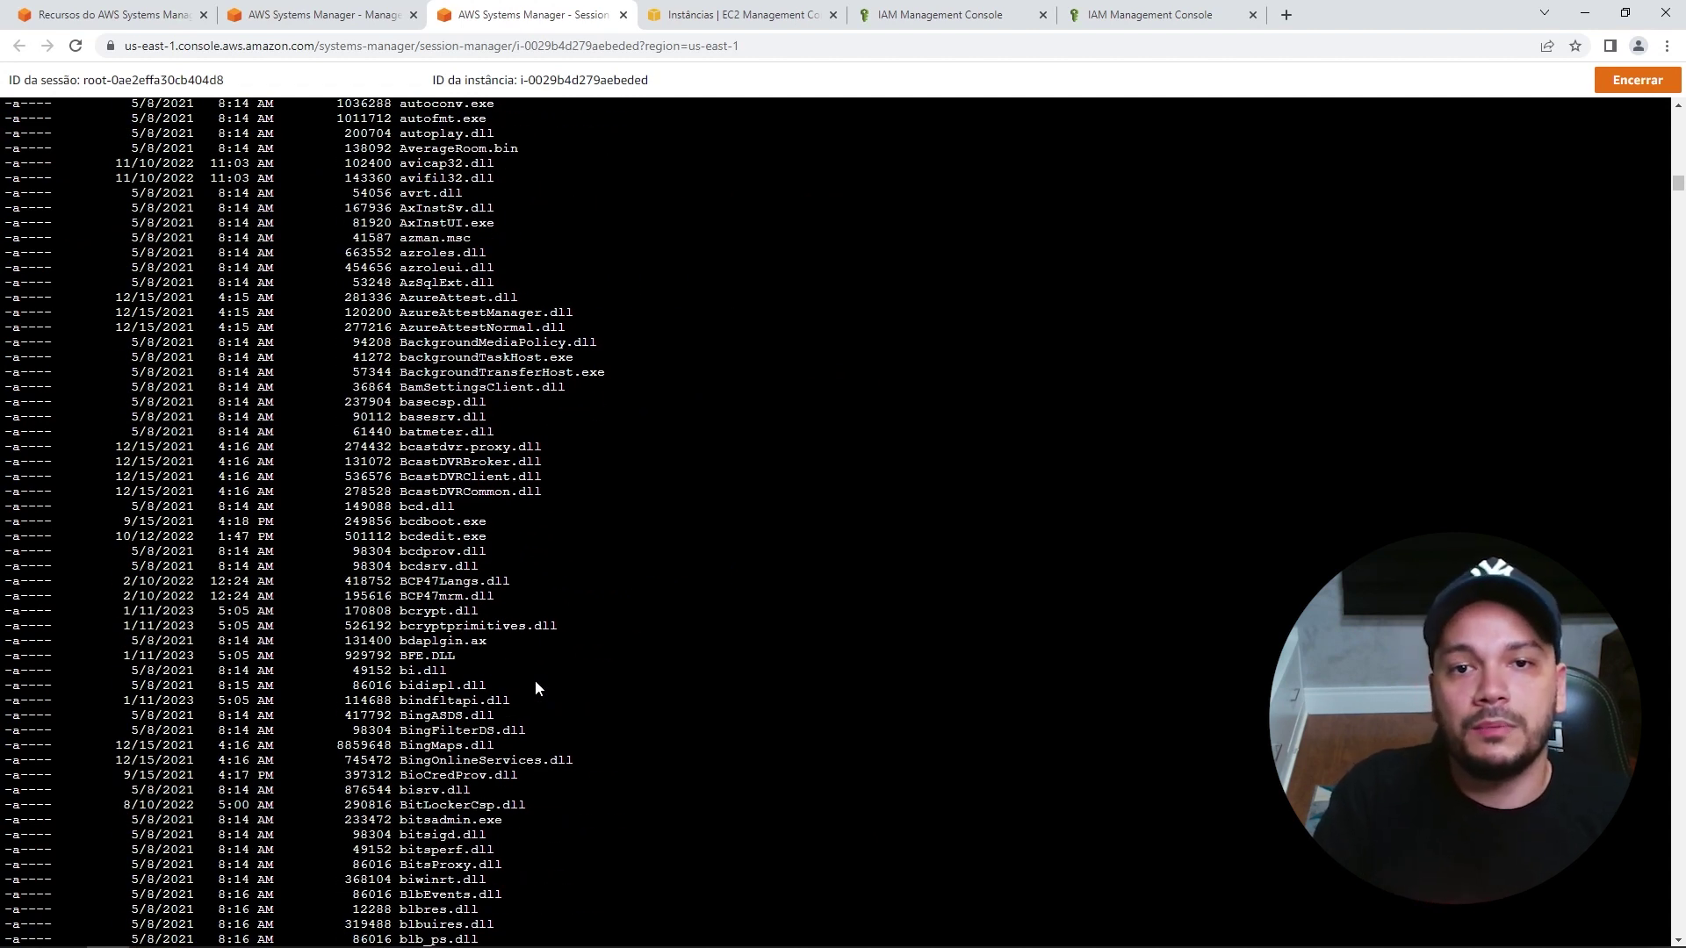
mouse_move(354, 938)
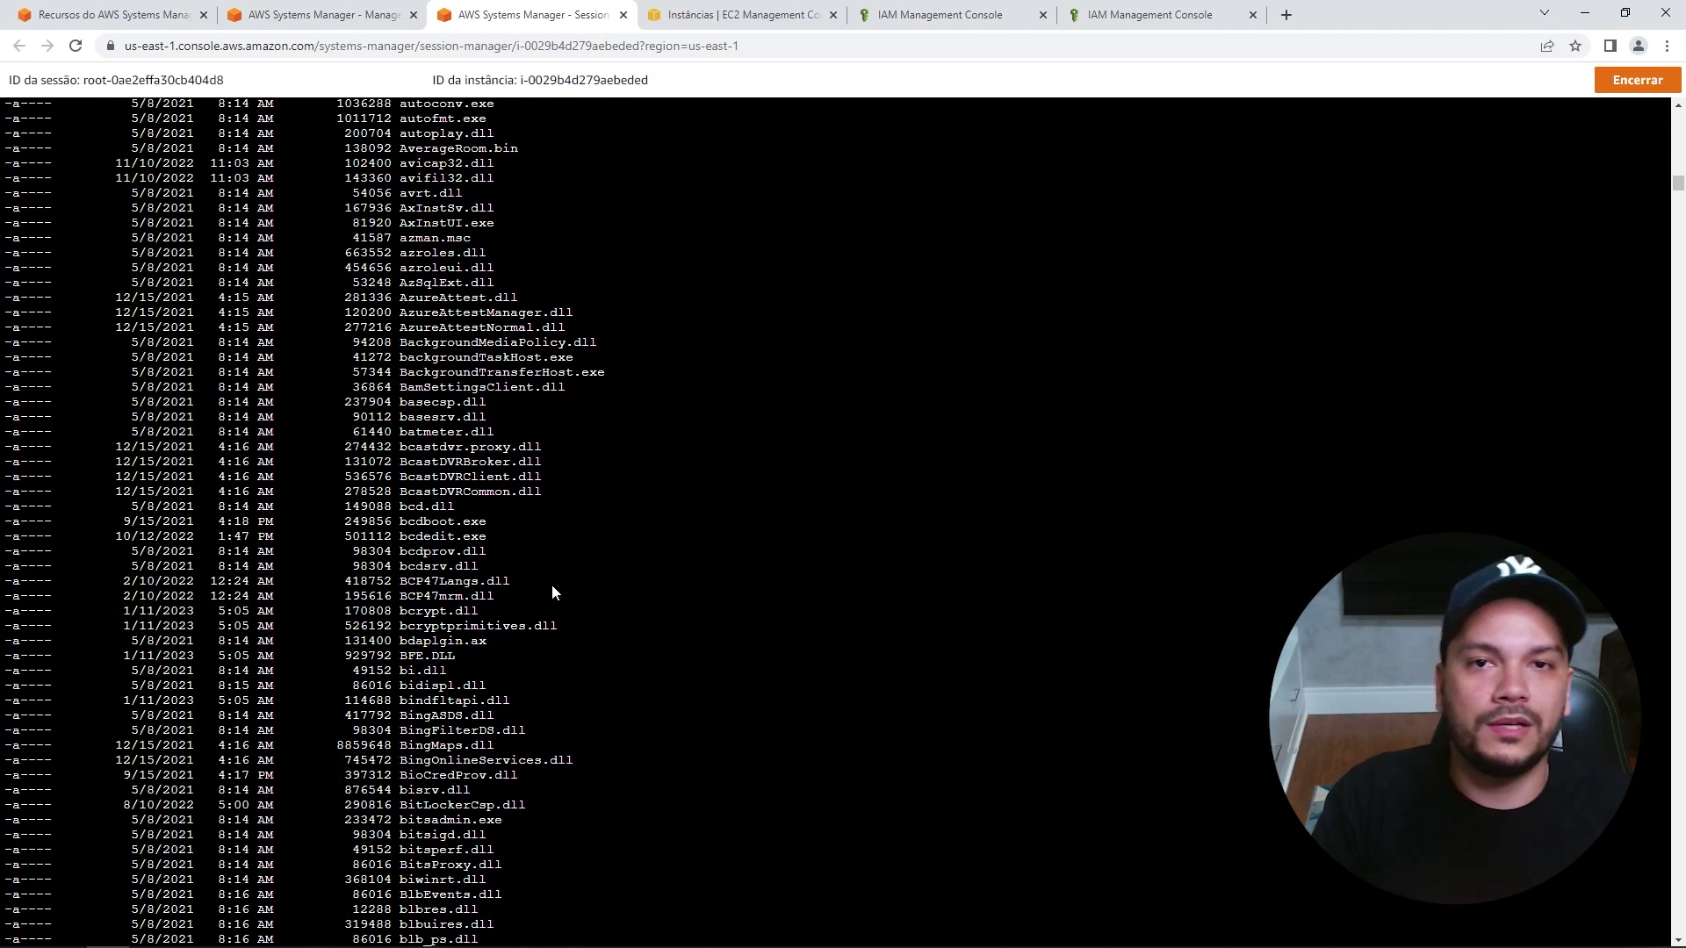
middle_click(502, 18)
Open the Fleet Manager Remote Desktop connection page for the live2 node.
click(1335, 318)
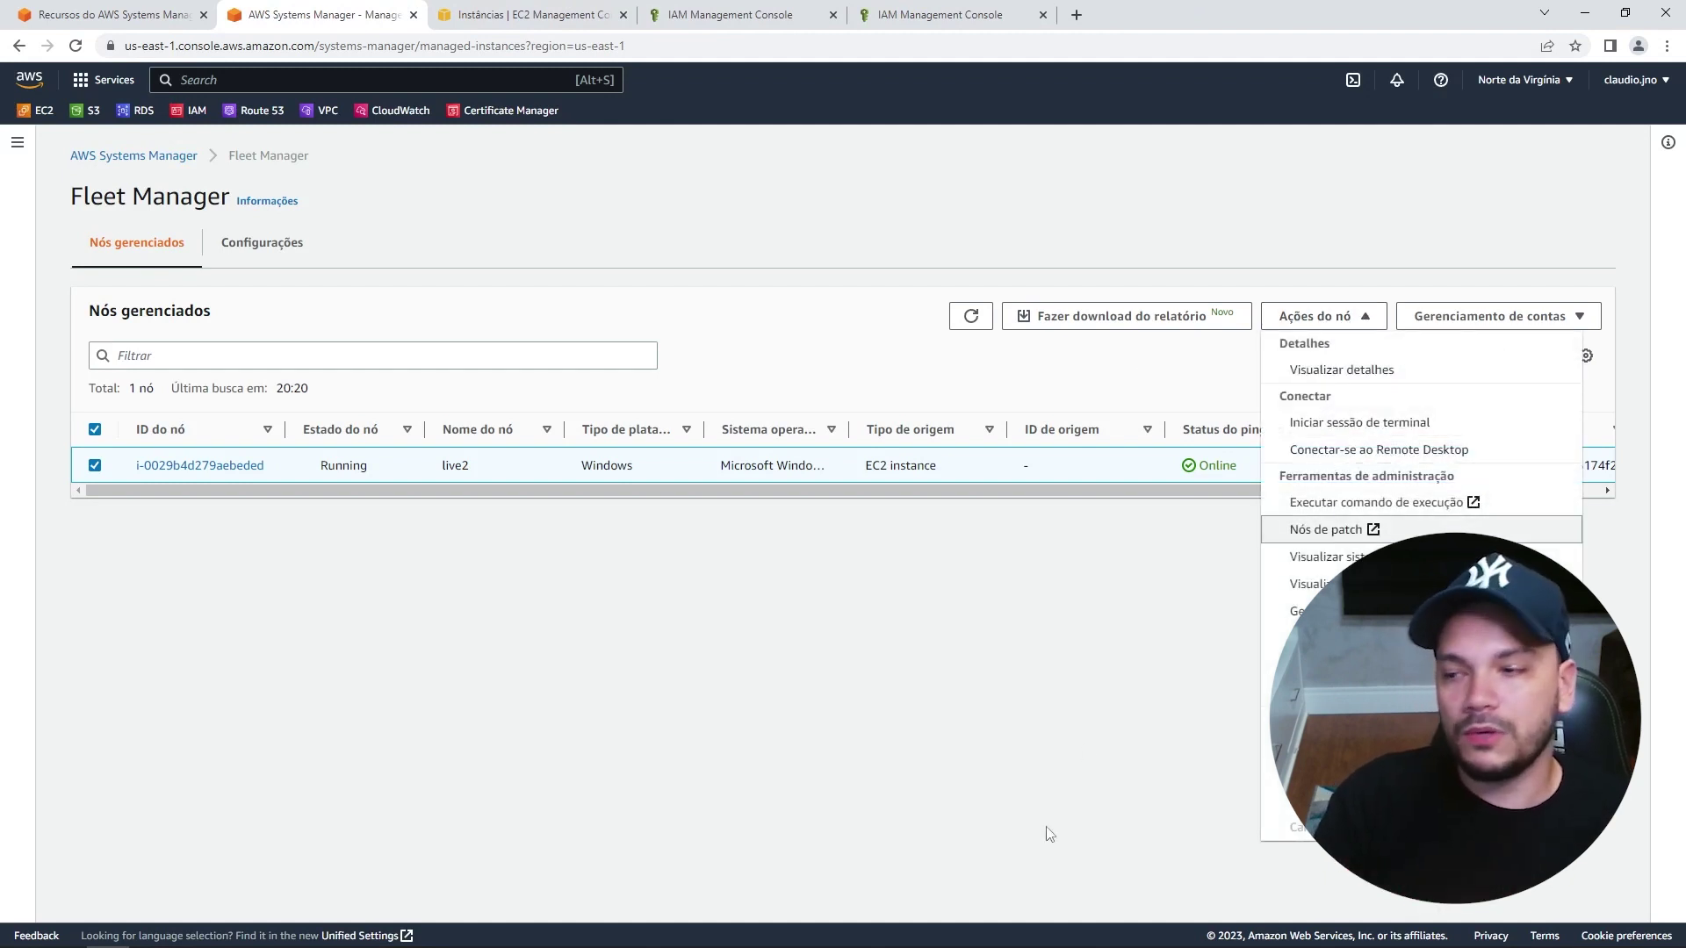
mouse_move(537, 946)
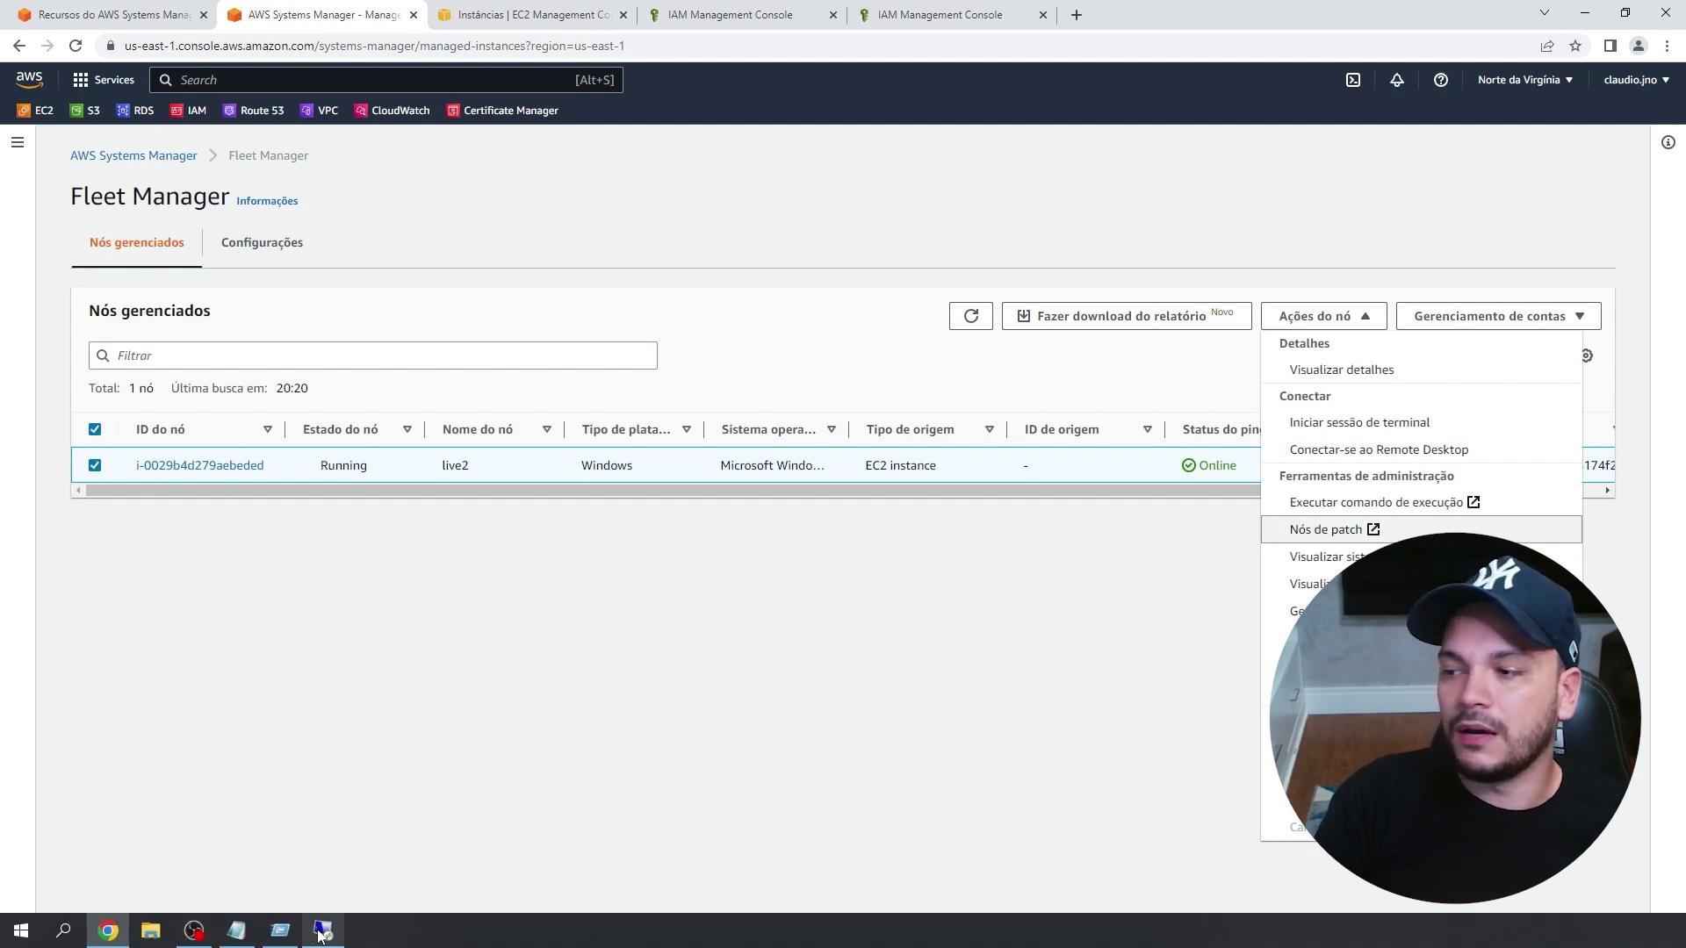
click(313, 841)
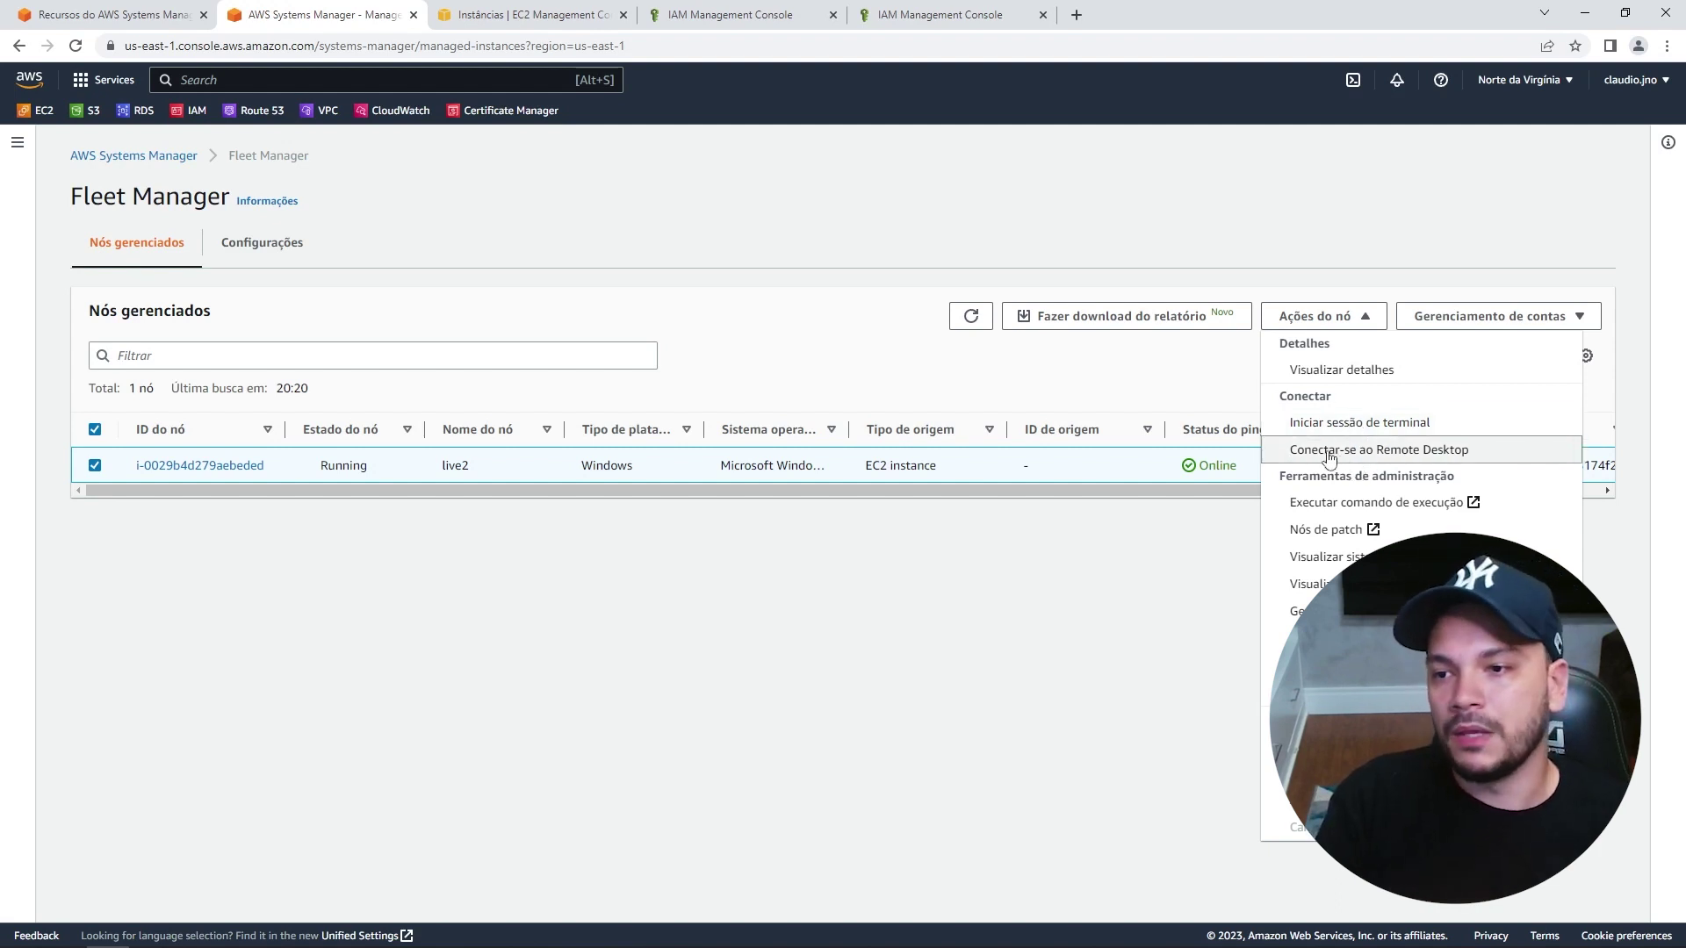
click(1357, 451)
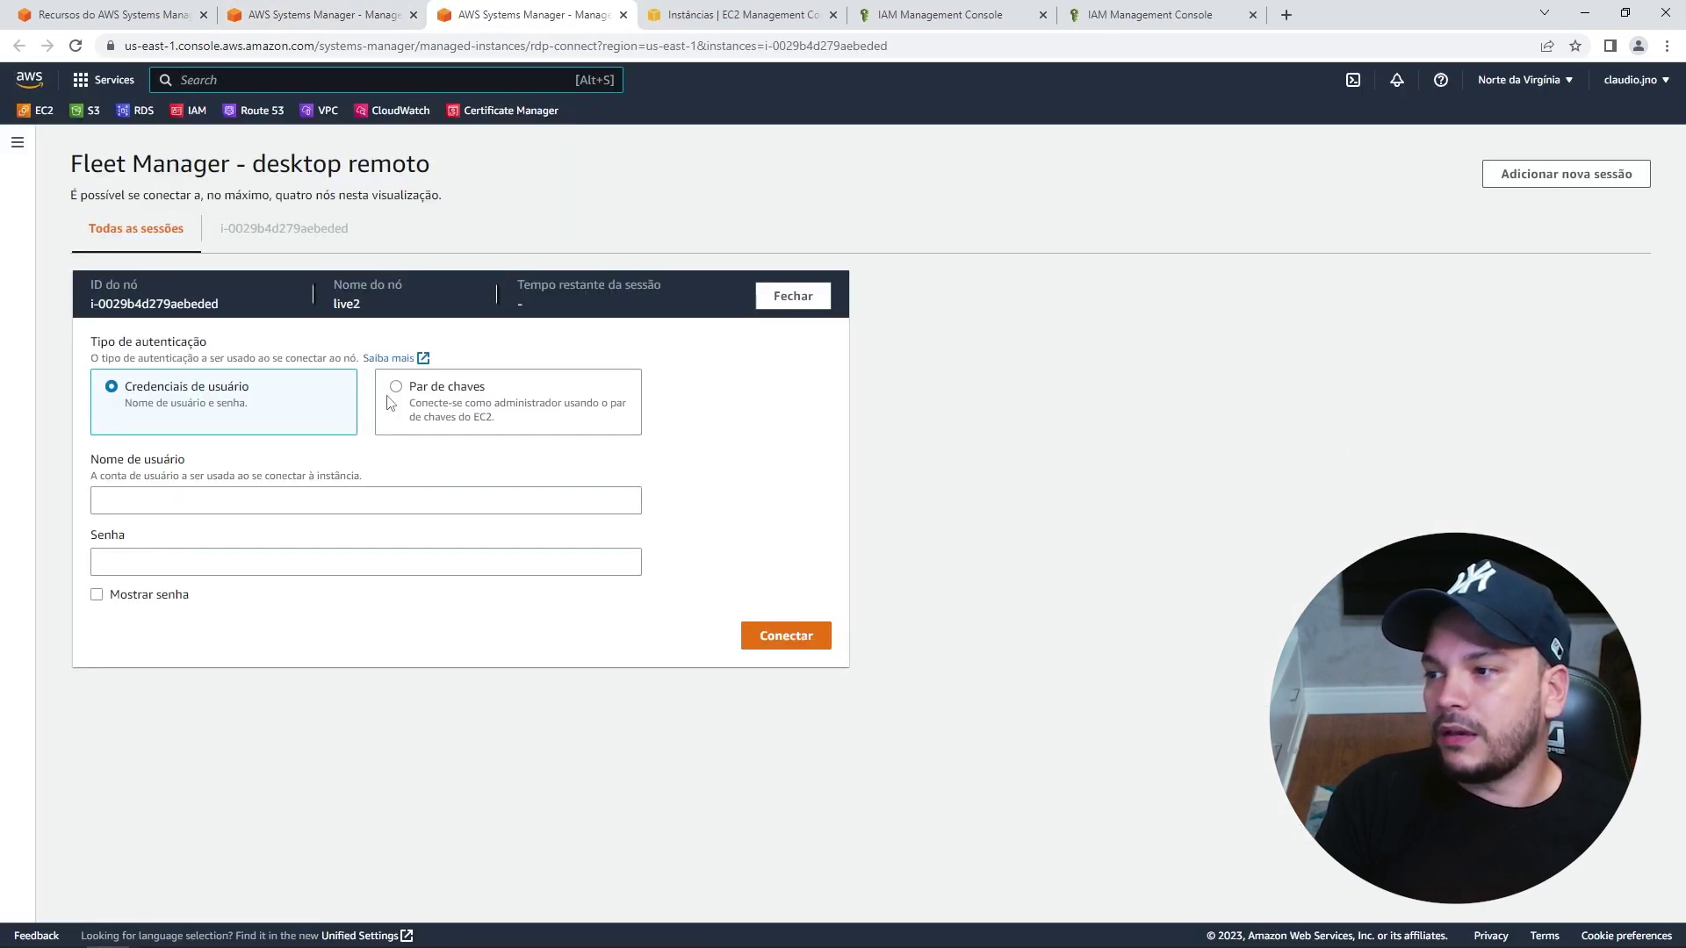
Check the key pair authentication option, return to user credentials, and enter administrator as the user name.
click(397, 393)
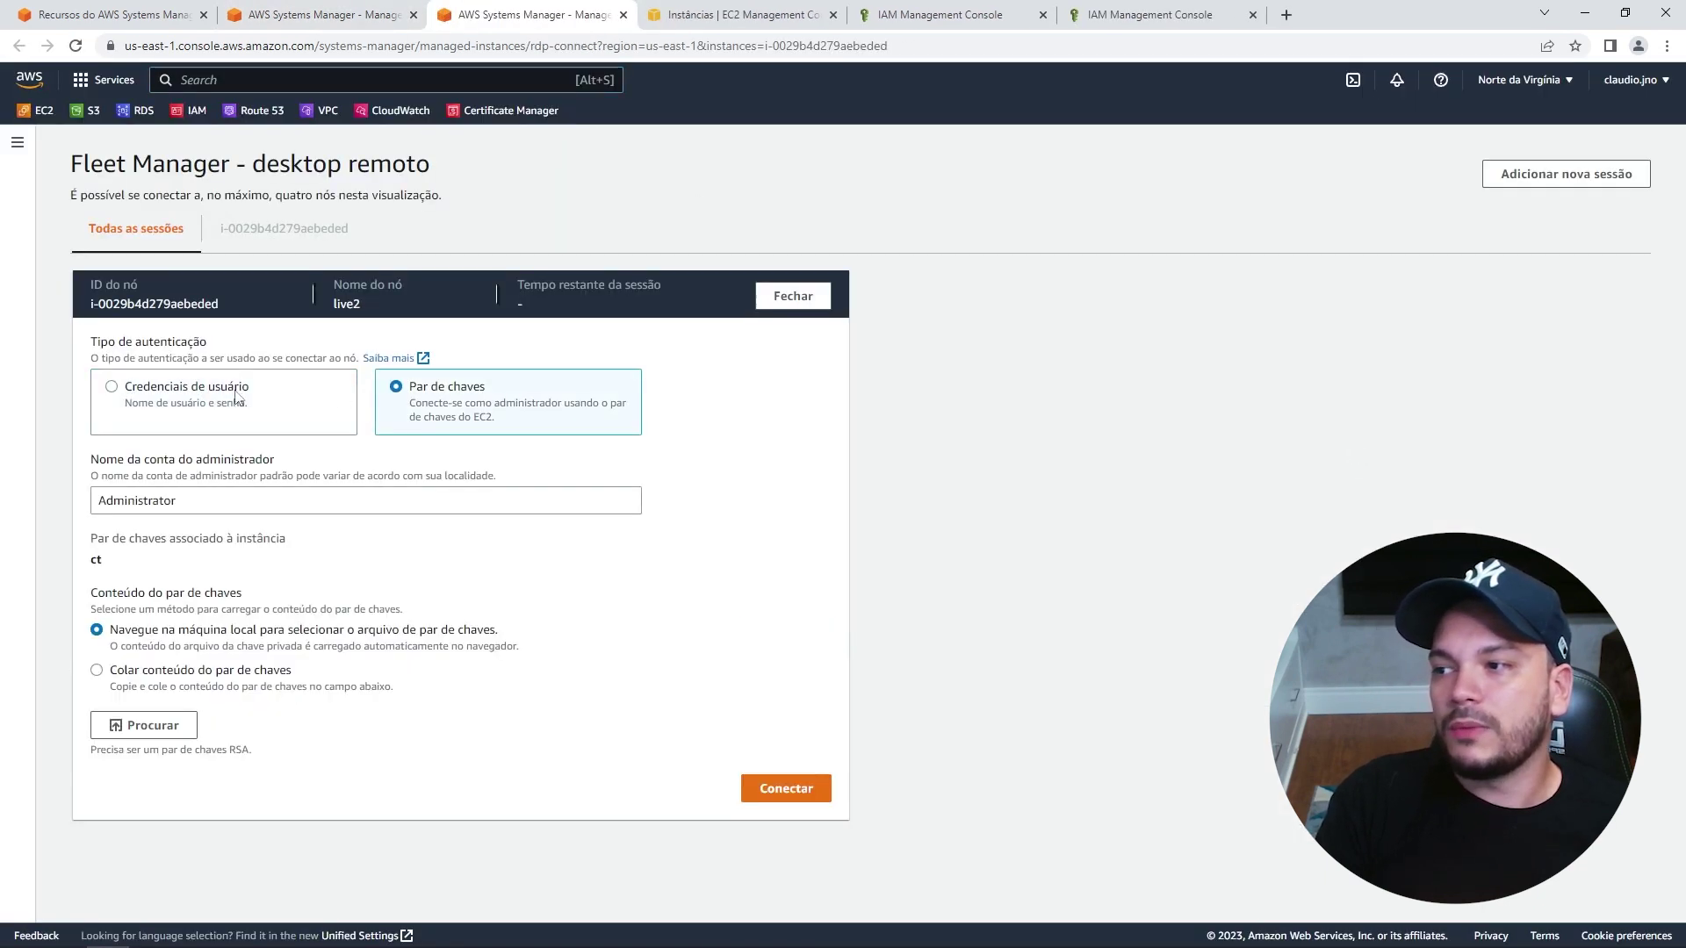
click(130, 396)
click(165, 503)
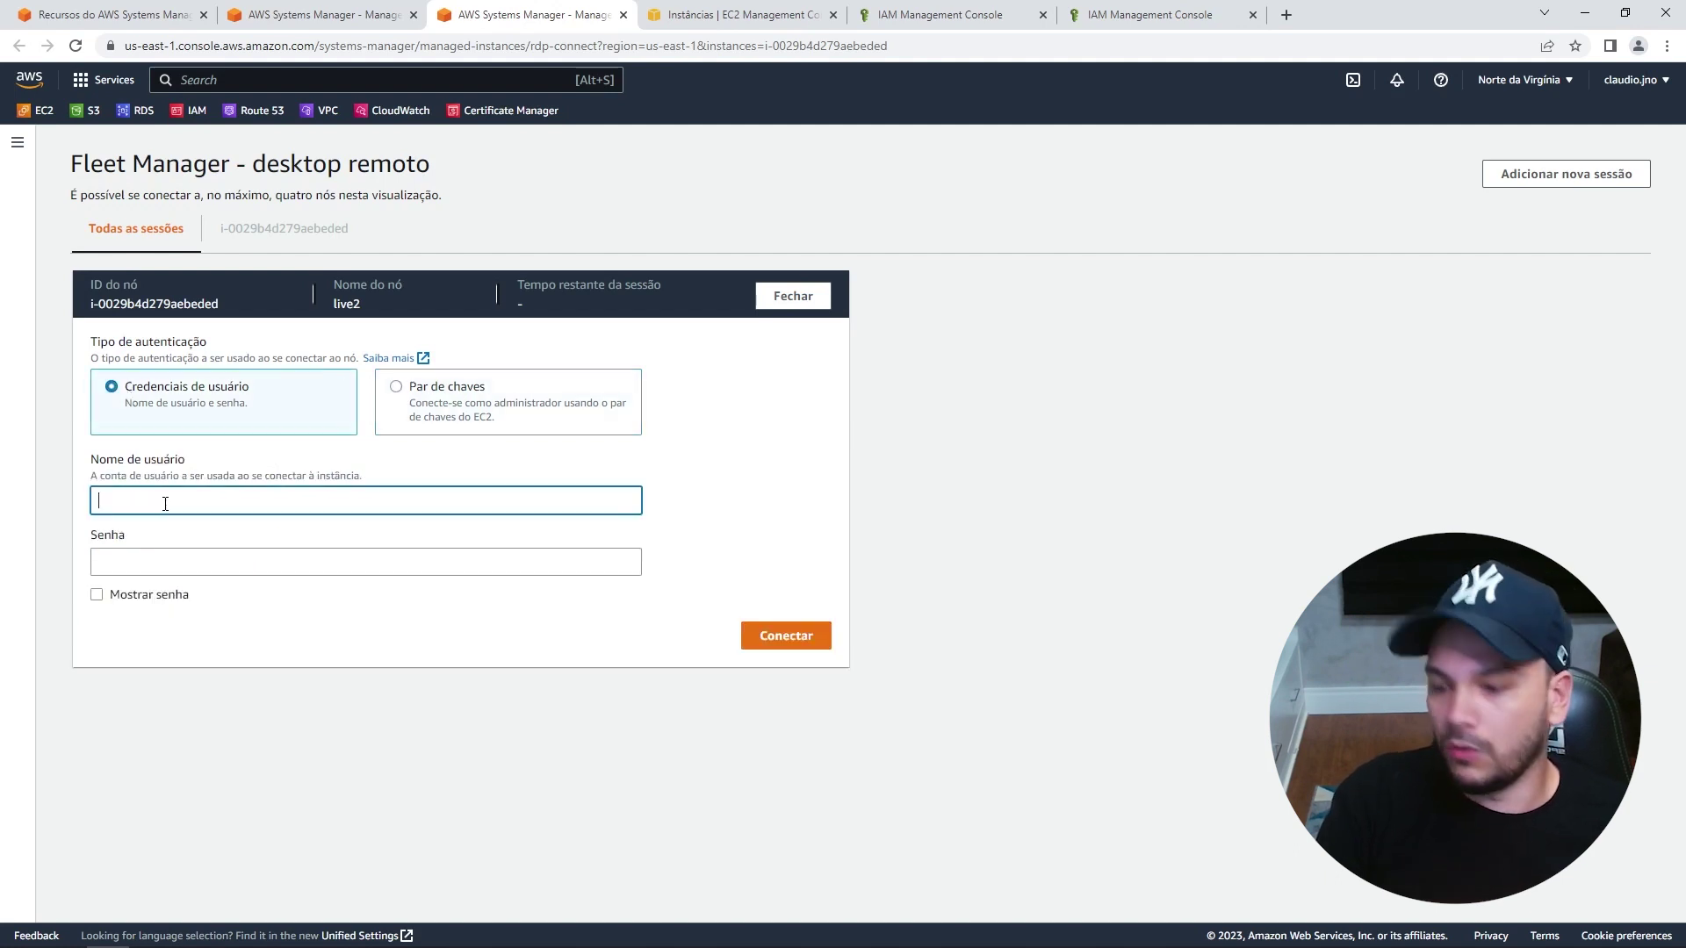
text(administrat)
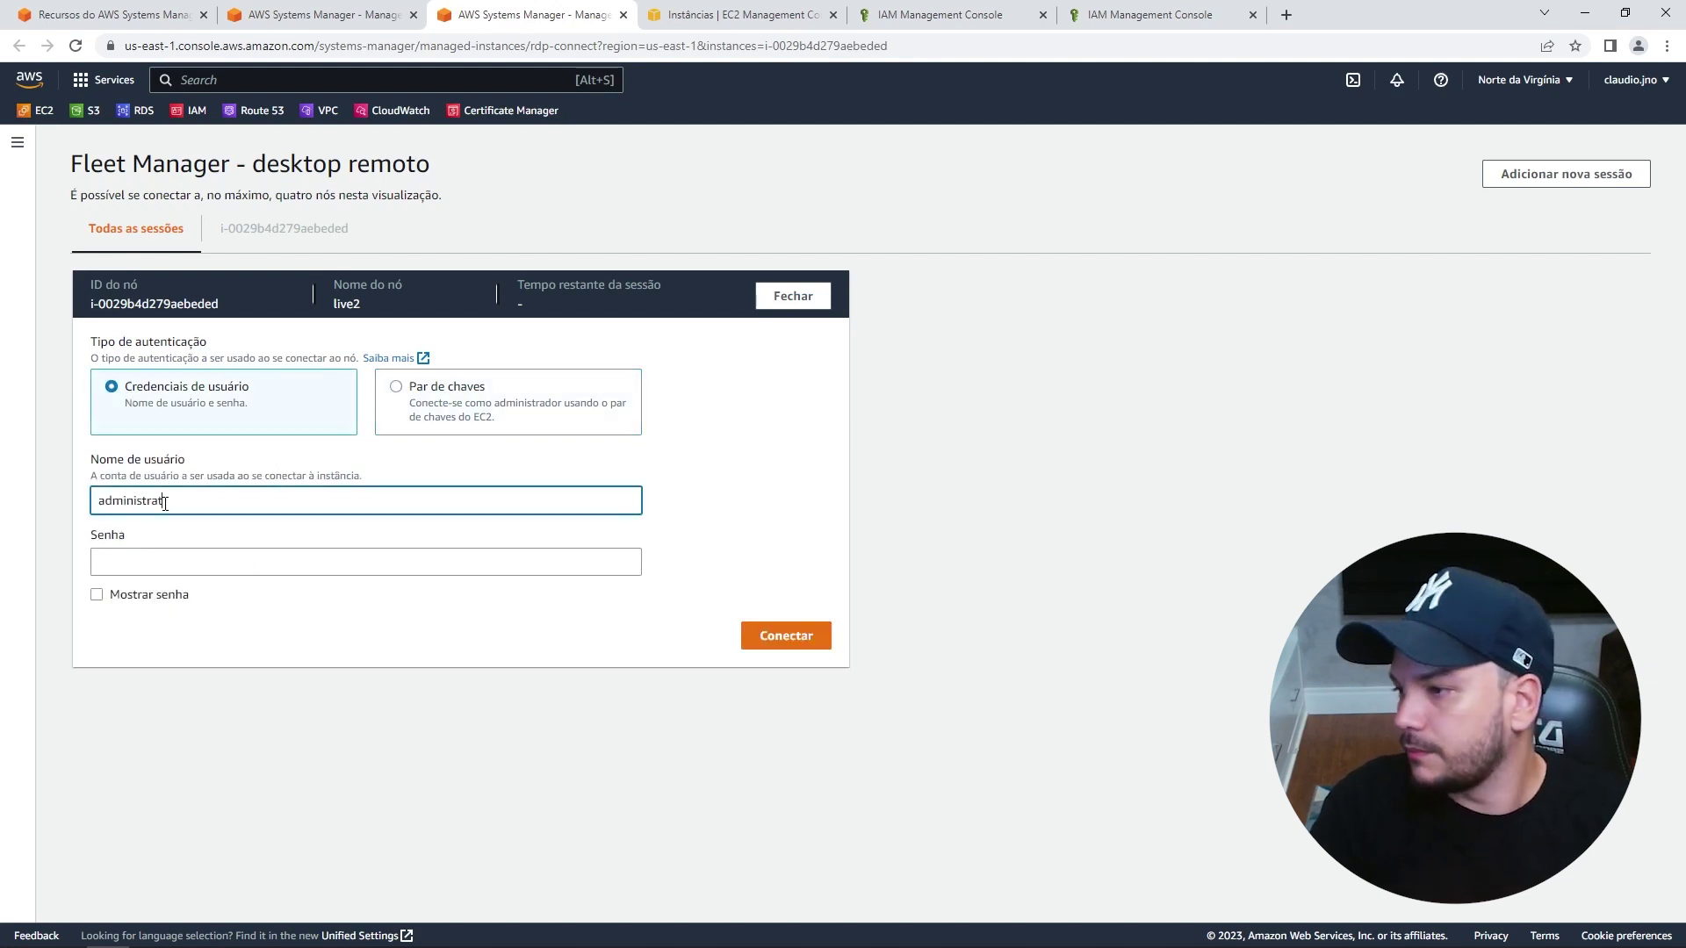
text(or)
Paste the new Administrator password into the password field, reveal it for checking, and connect to live2.
click(279, 568)
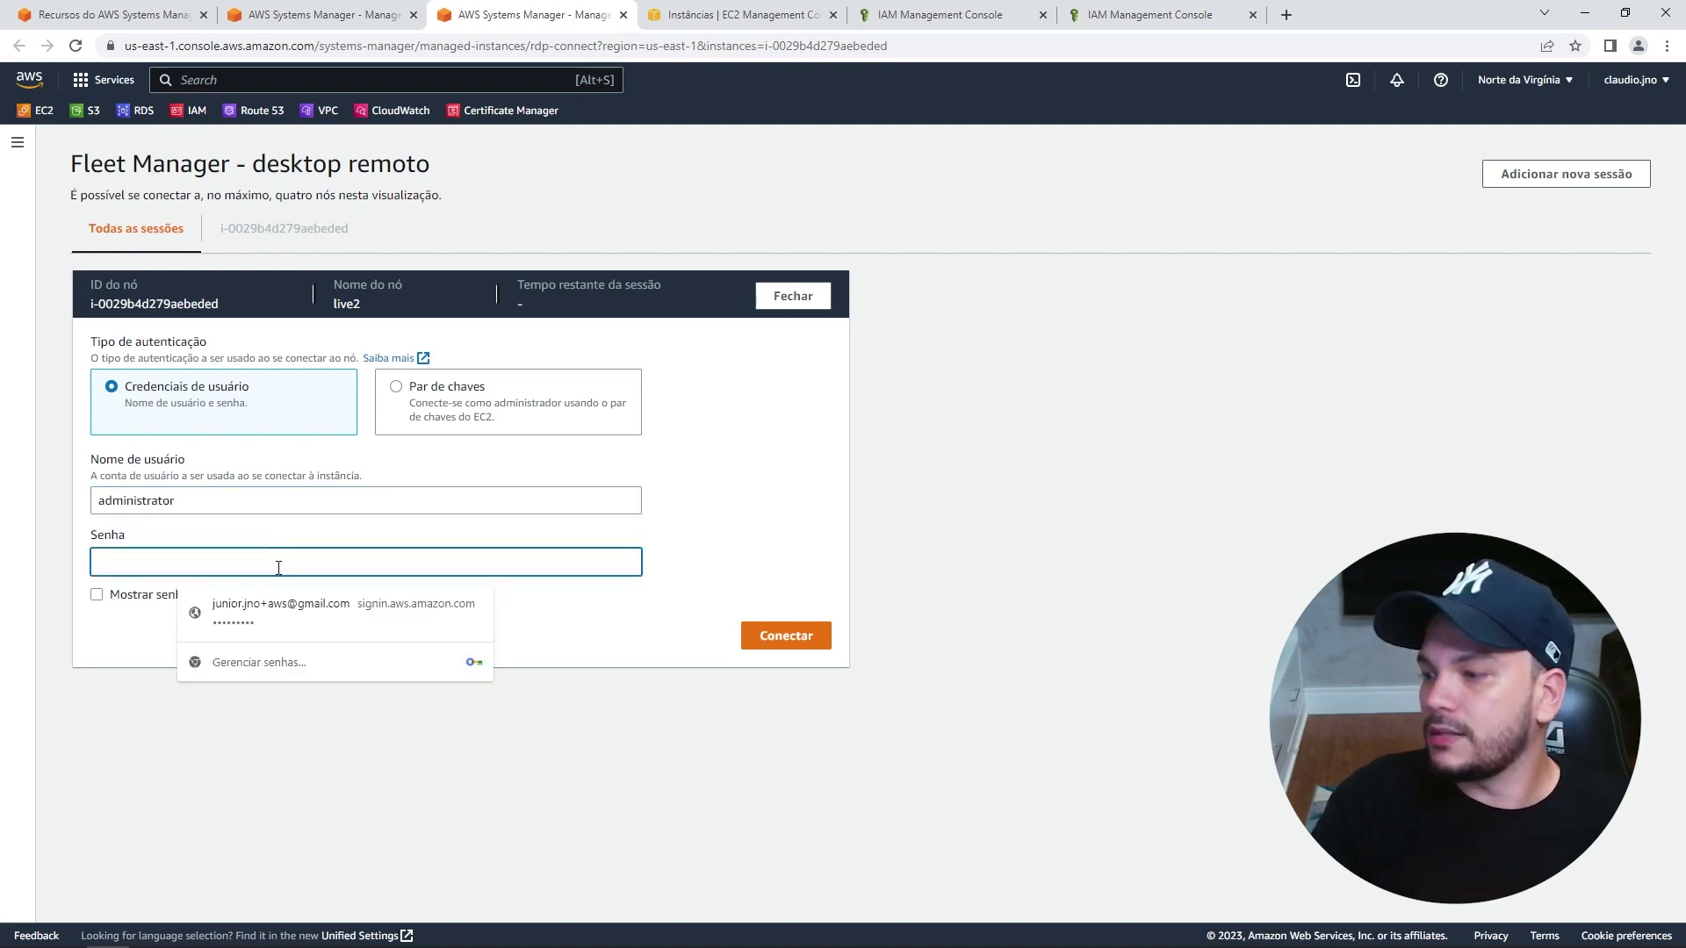
key(ctrl+v)
click(145, 596)
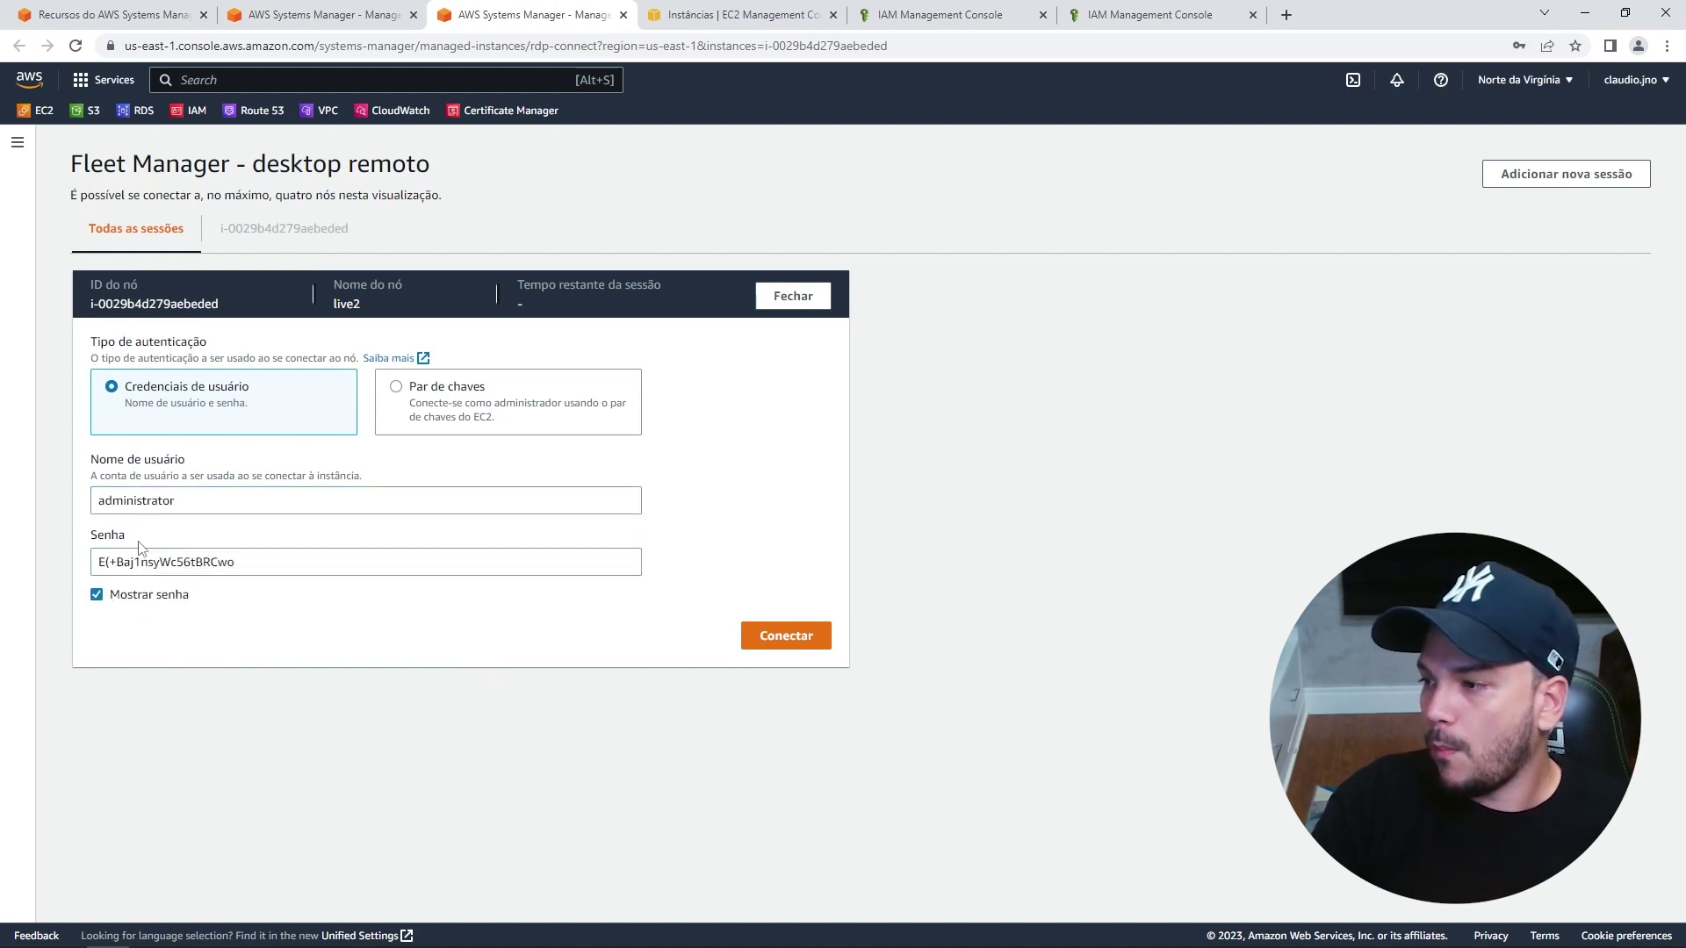
click(786, 638)
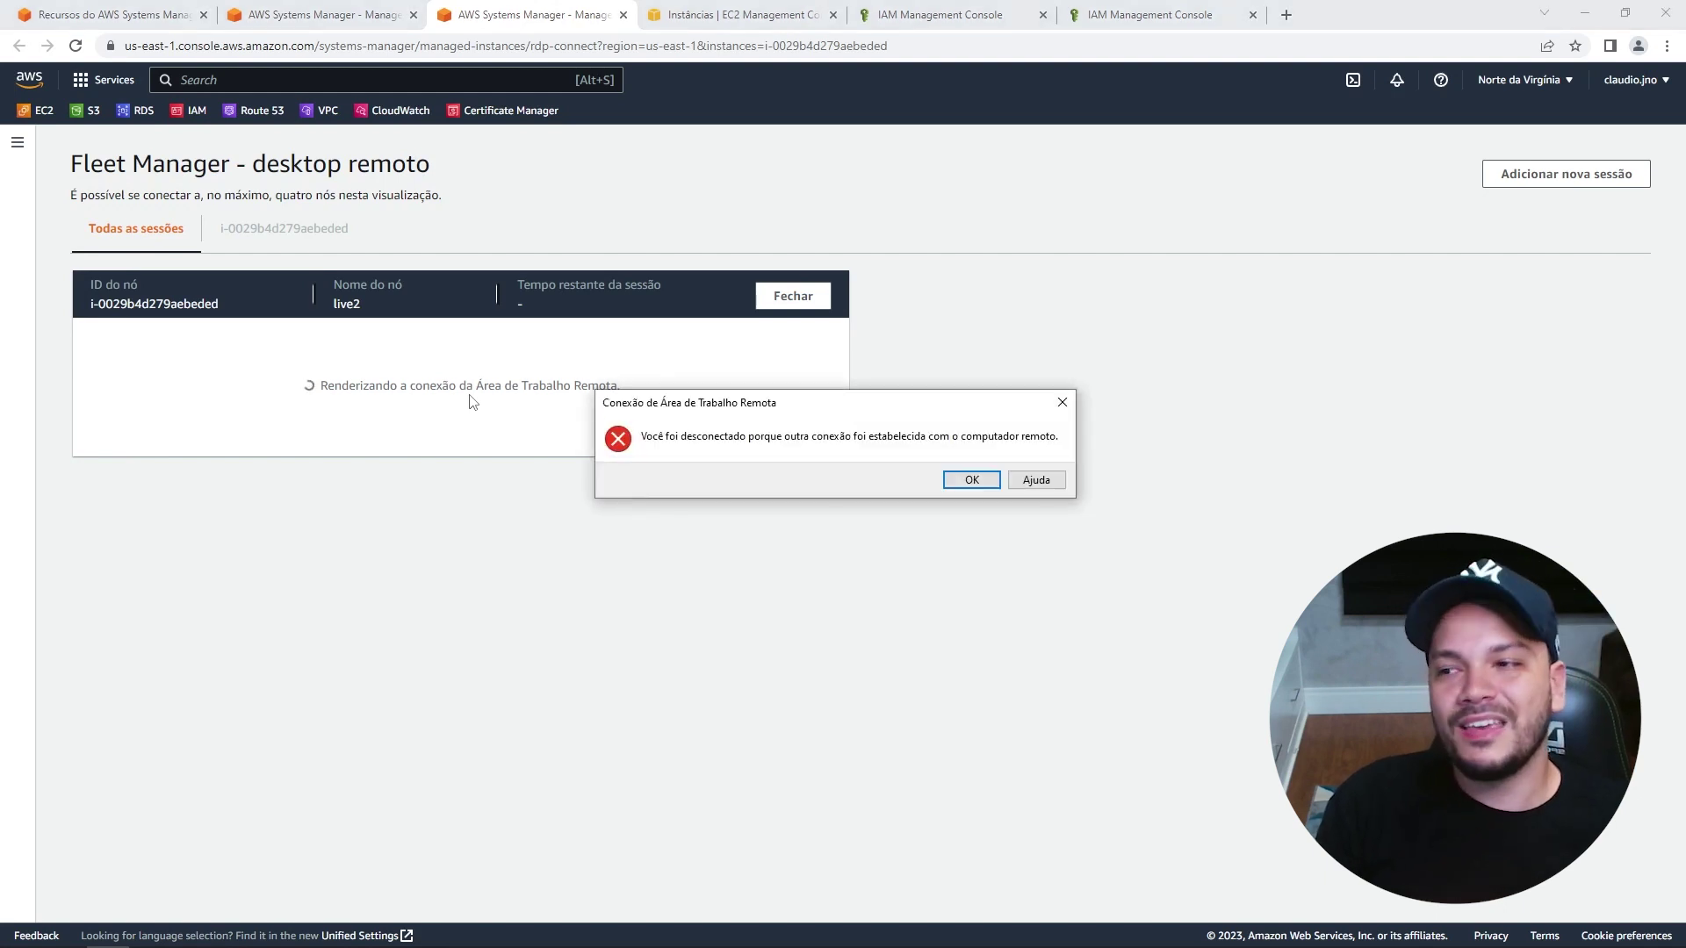
Dismiss the disconnection message and clear the local Remote Desktop Connection window from the screen.
click(973, 481)
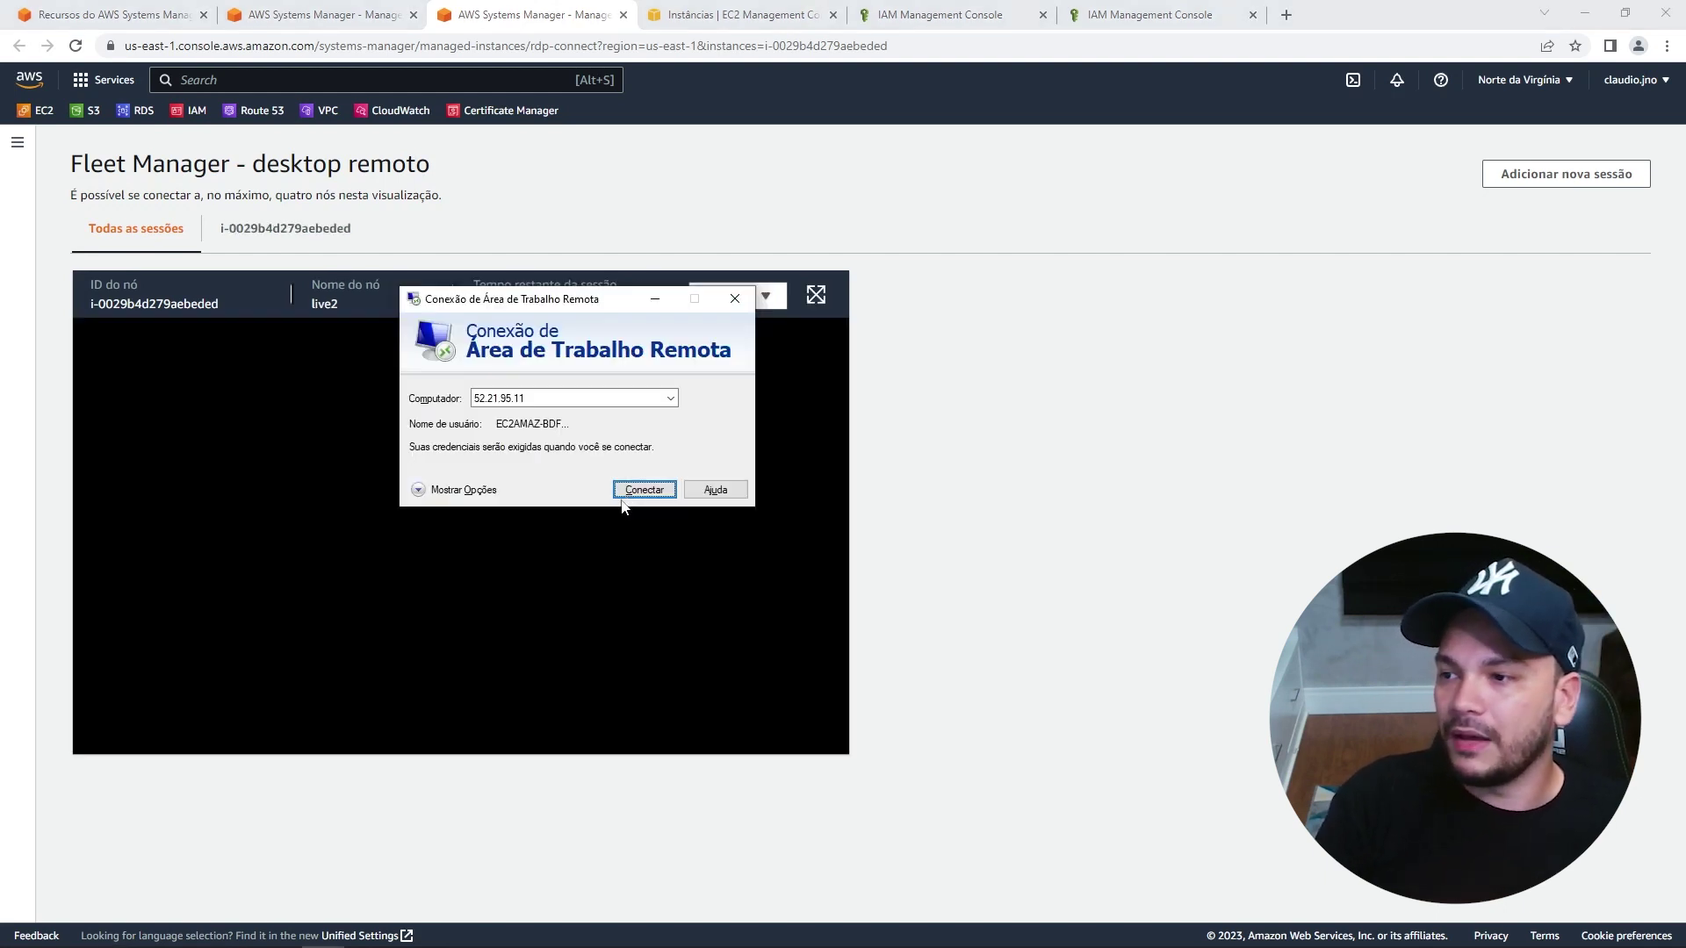
drag(498, 309, 1005, 309)
click(1234, 308)
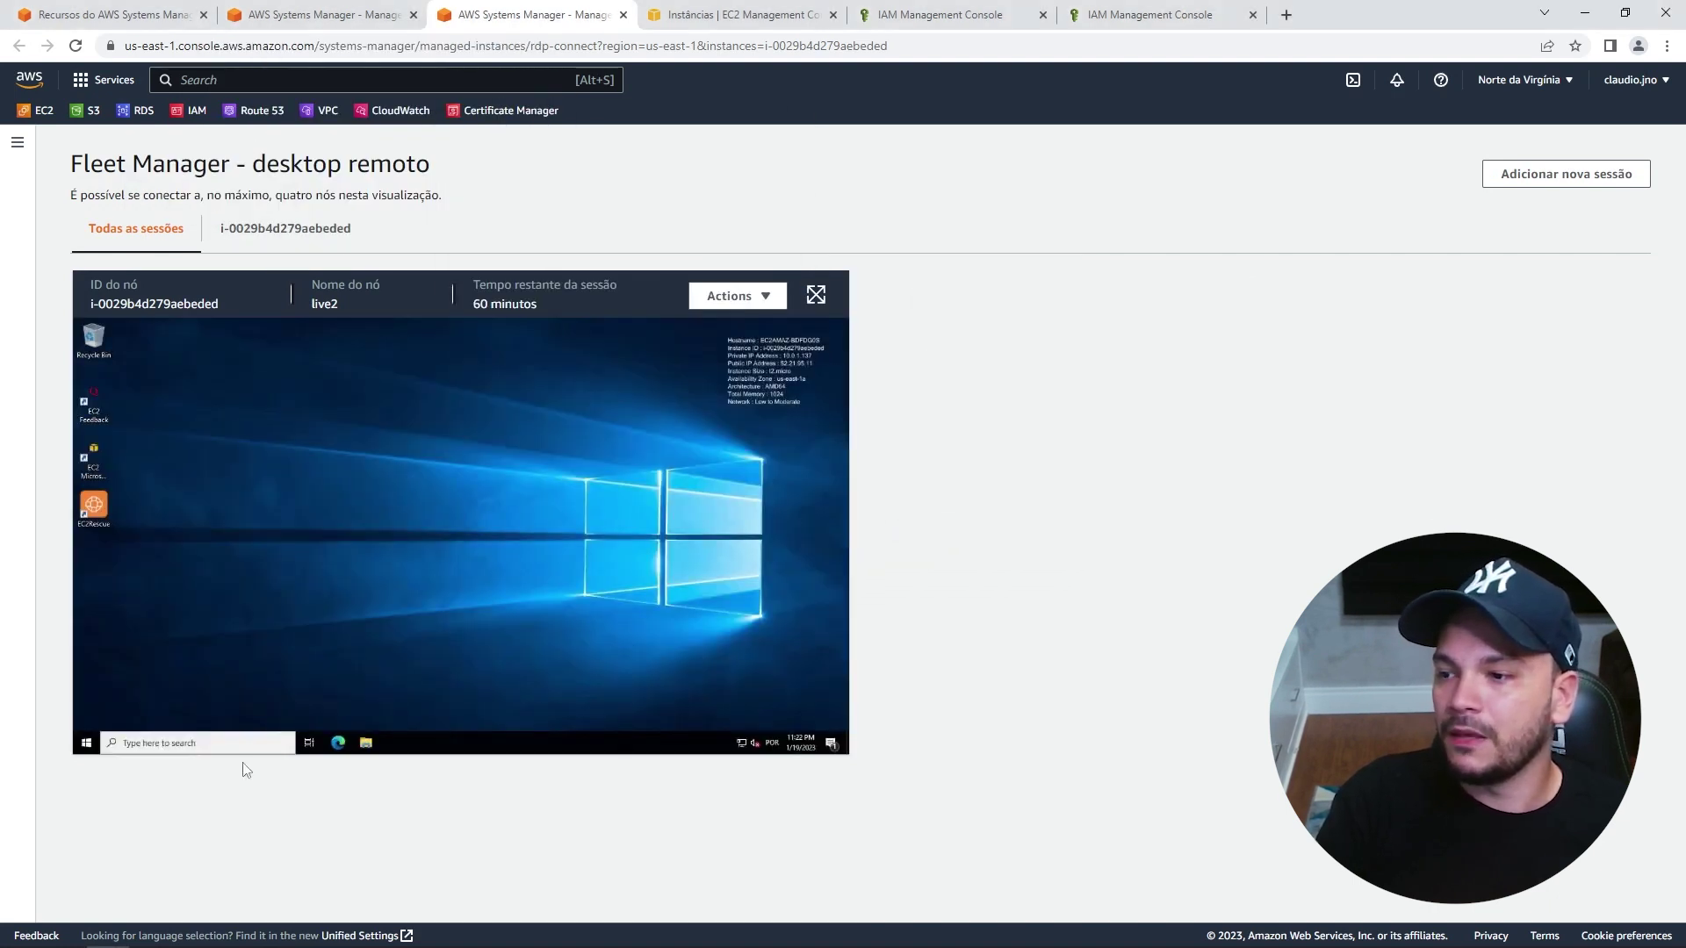
Test the embedded live2 desktop by opening its Start menu, and view the actions available for the session.
click(86, 743)
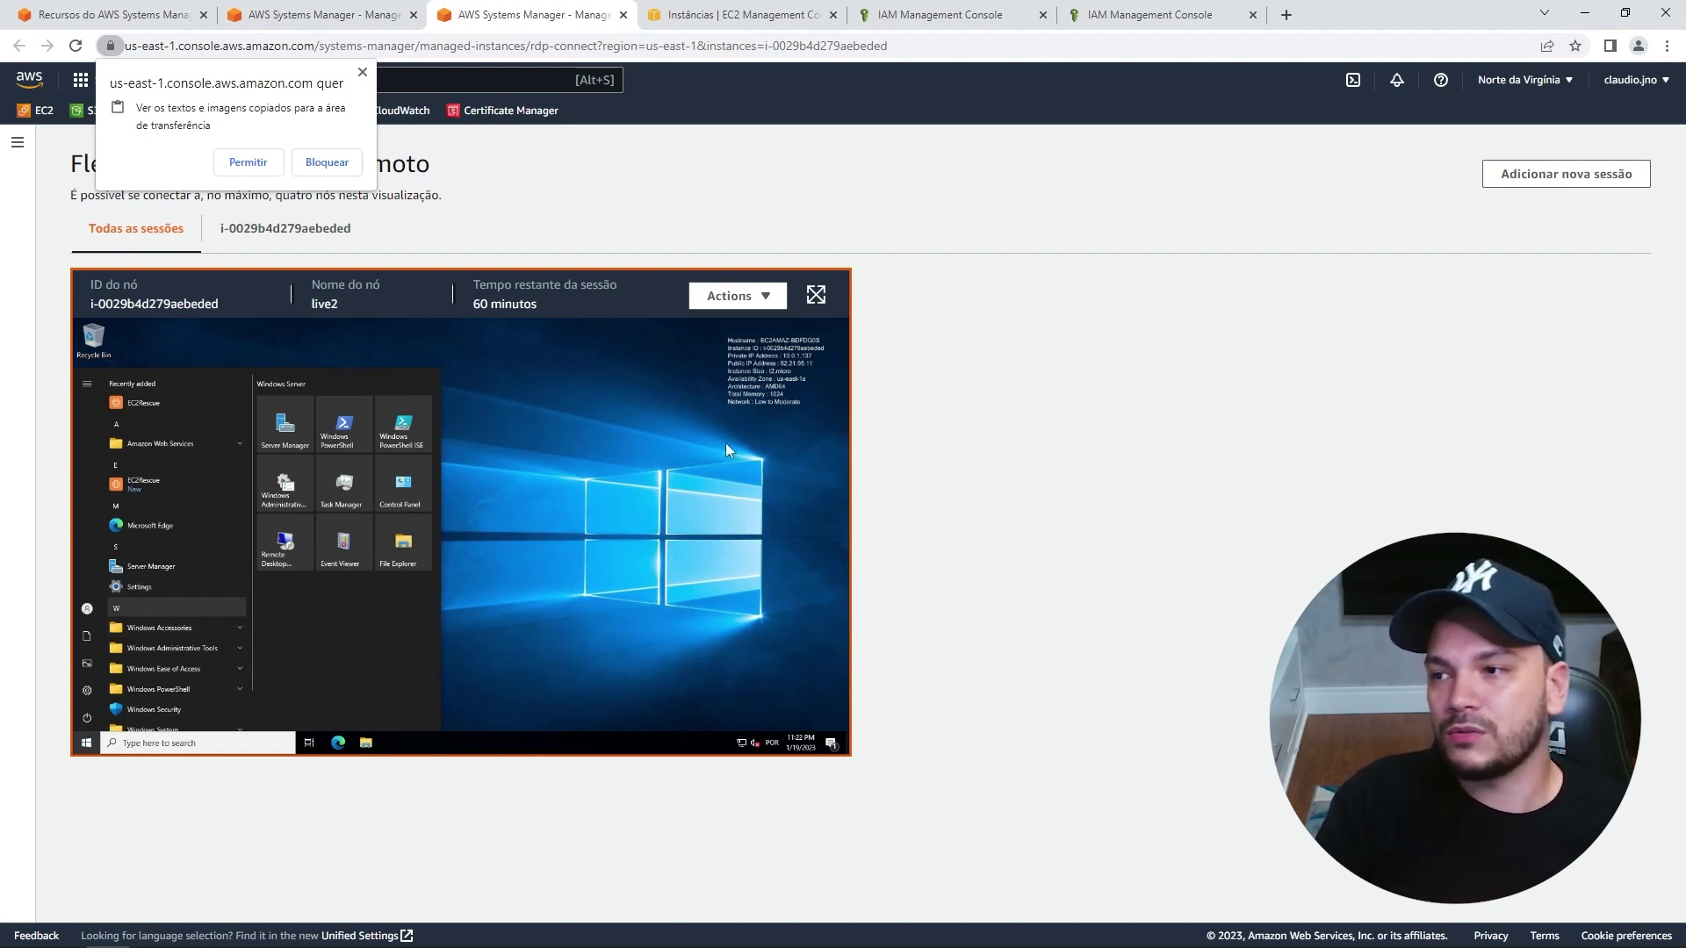
click(747, 297)
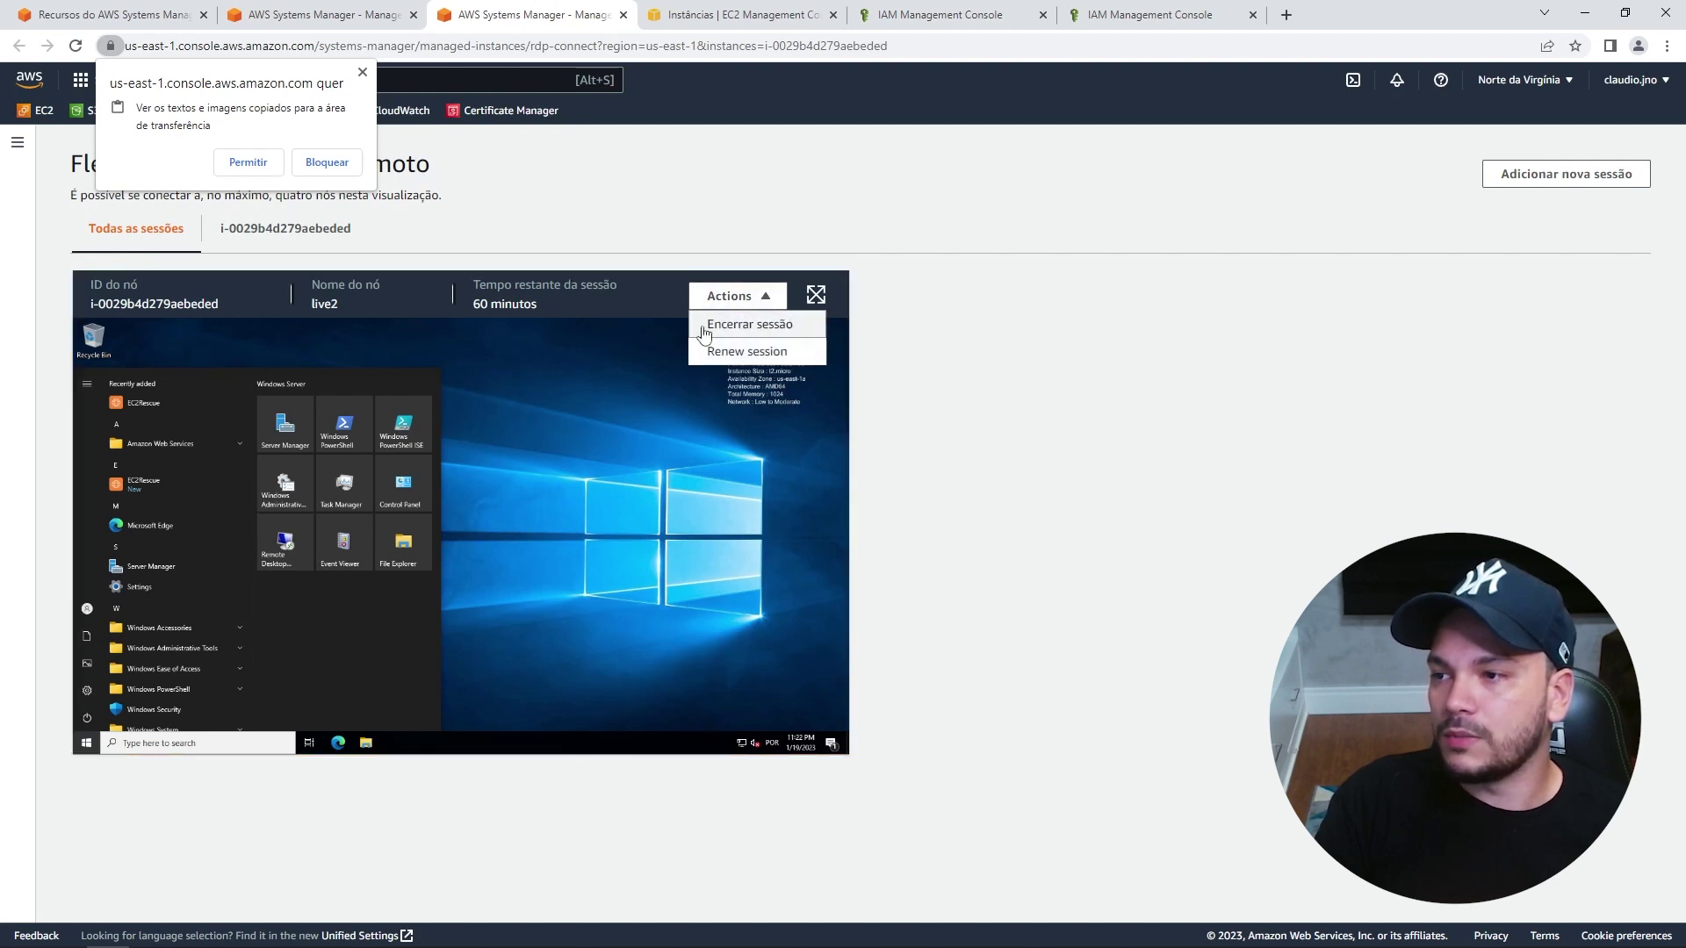
click(590, 412)
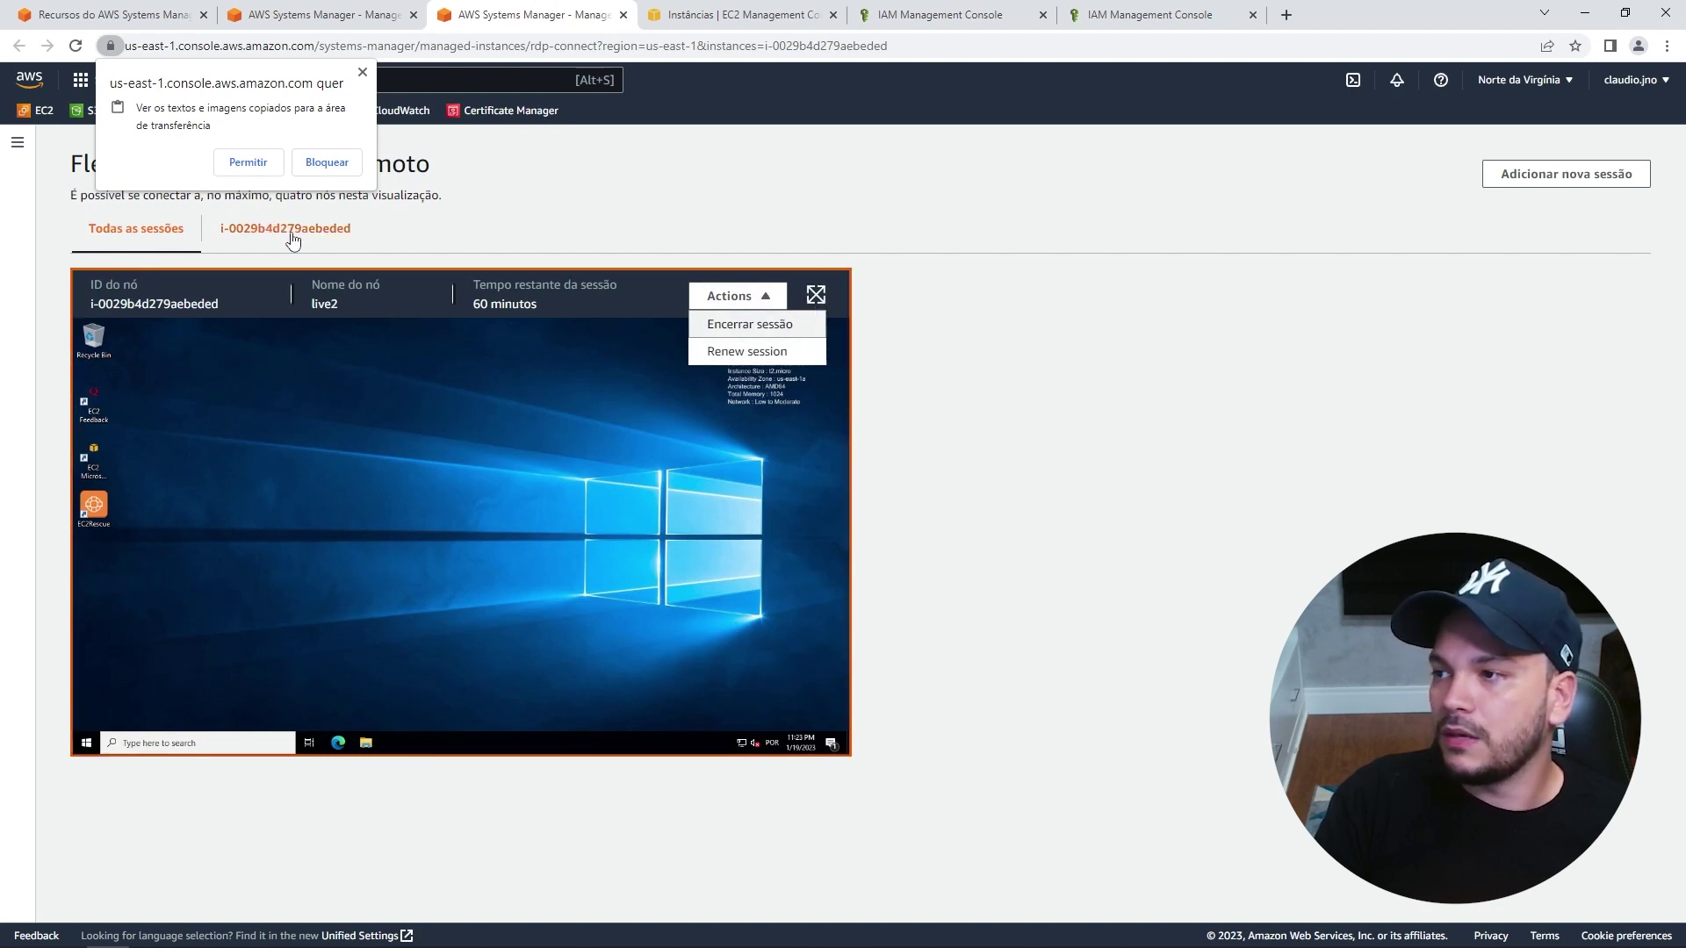
Check which nodes can be added as another Remote Desktop session, and dismiss the dialog and the browser's clipboard permission request.
click(1505, 187)
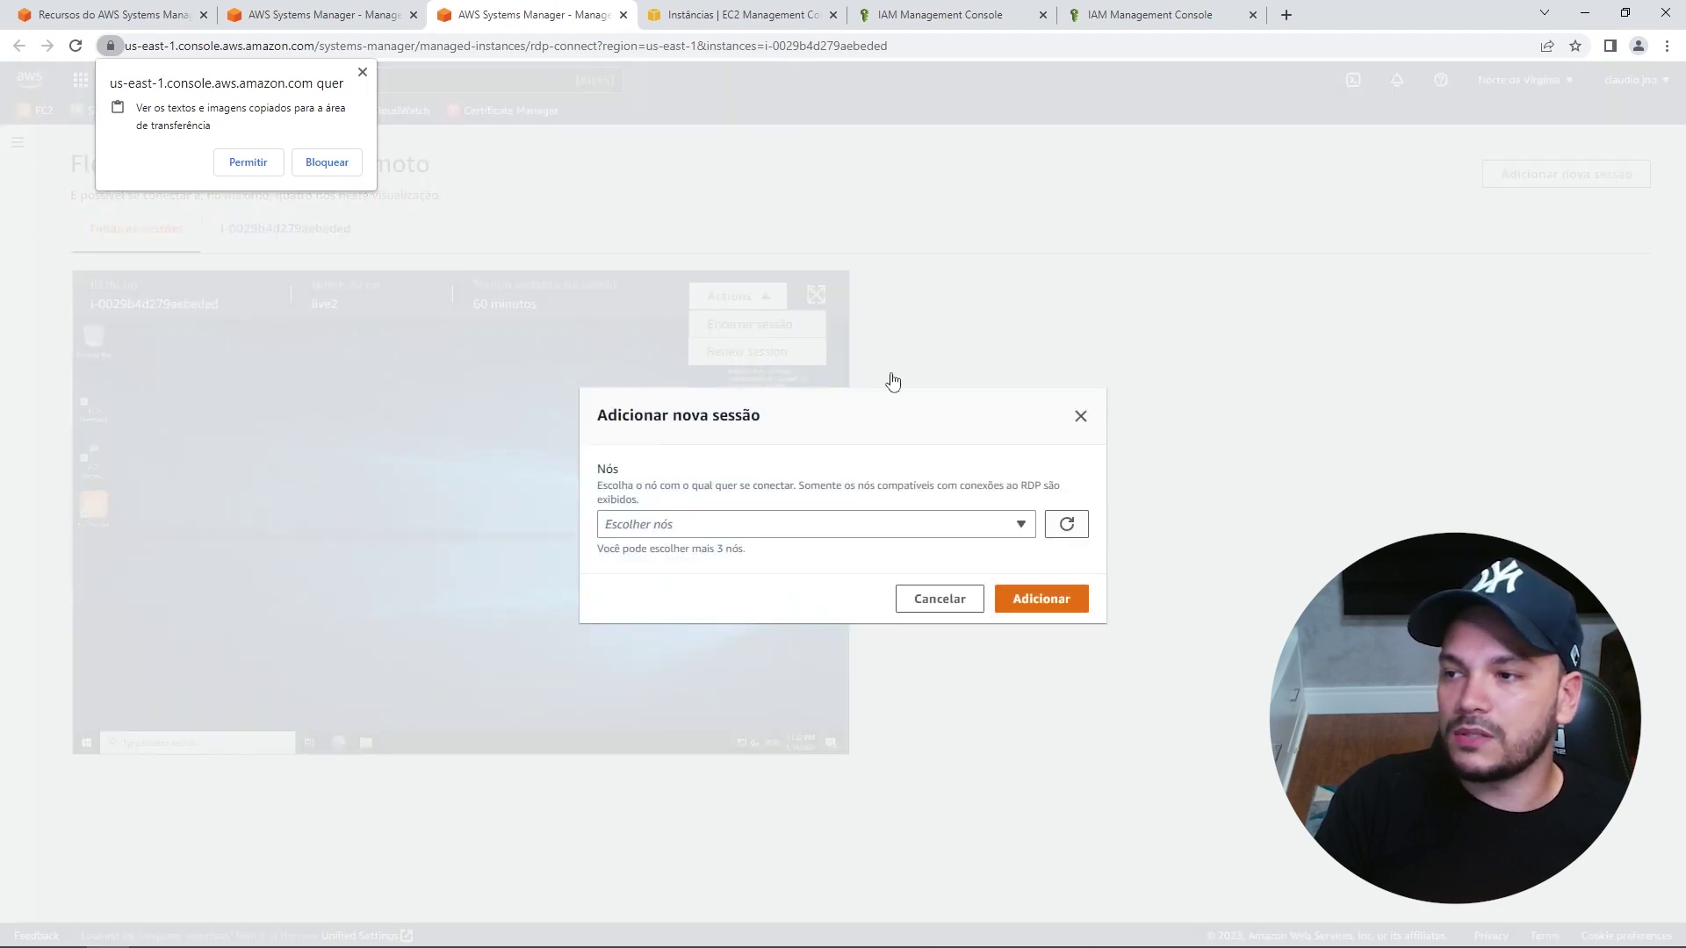
click(919, 527)
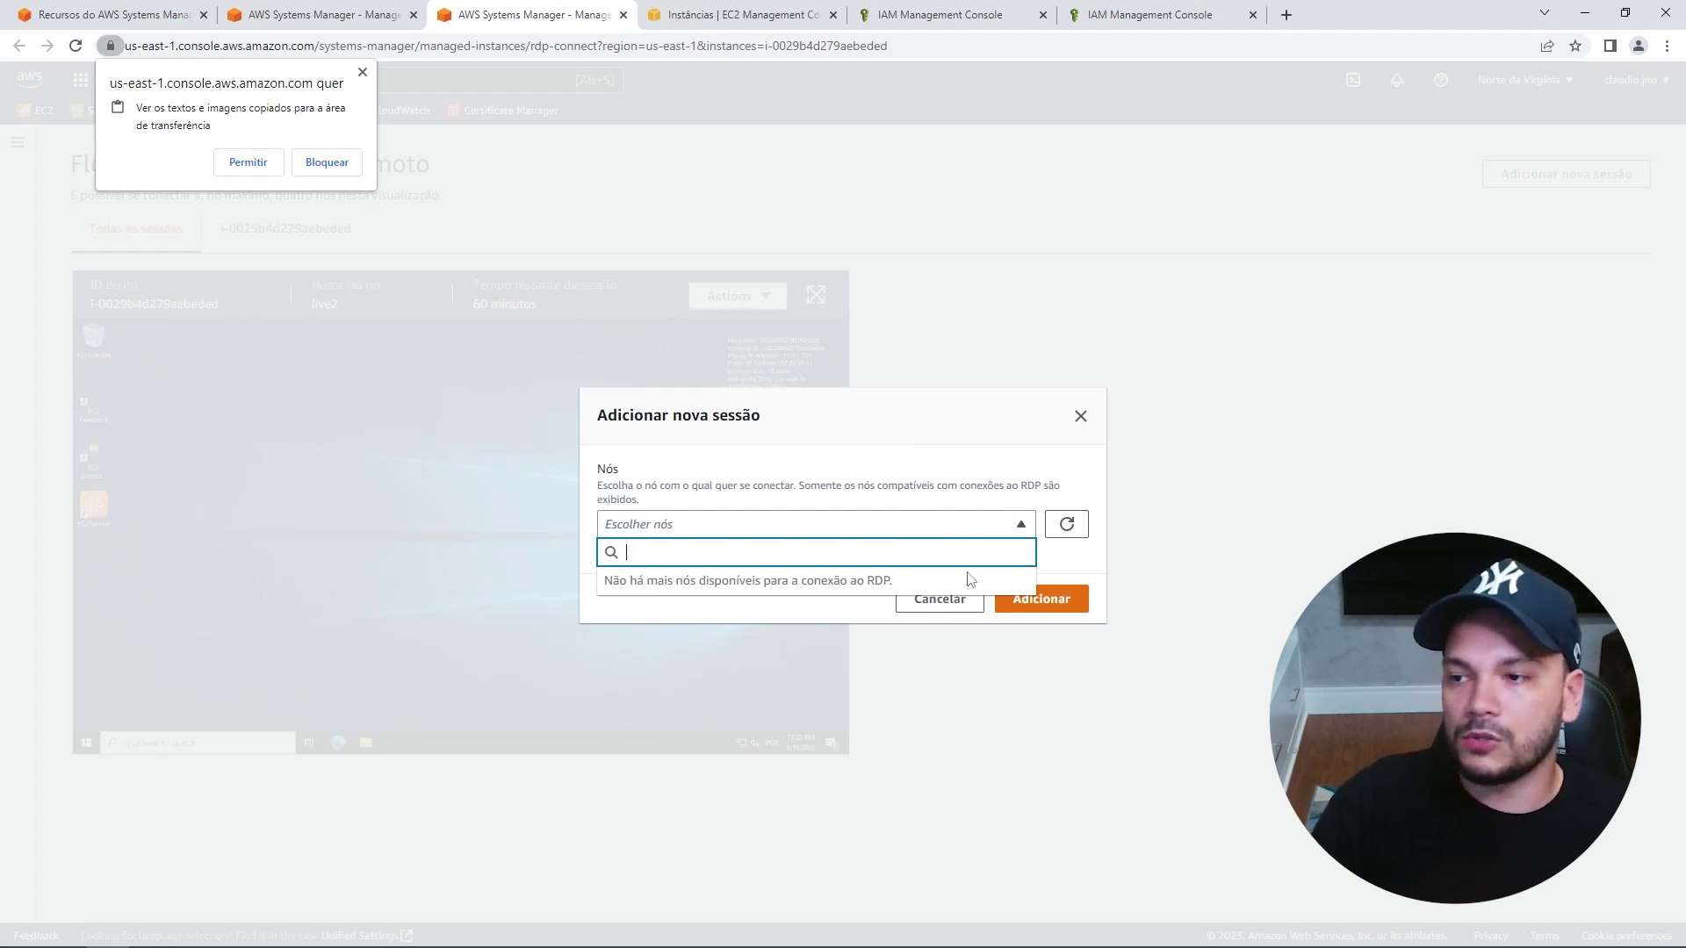
click(1082, 418)
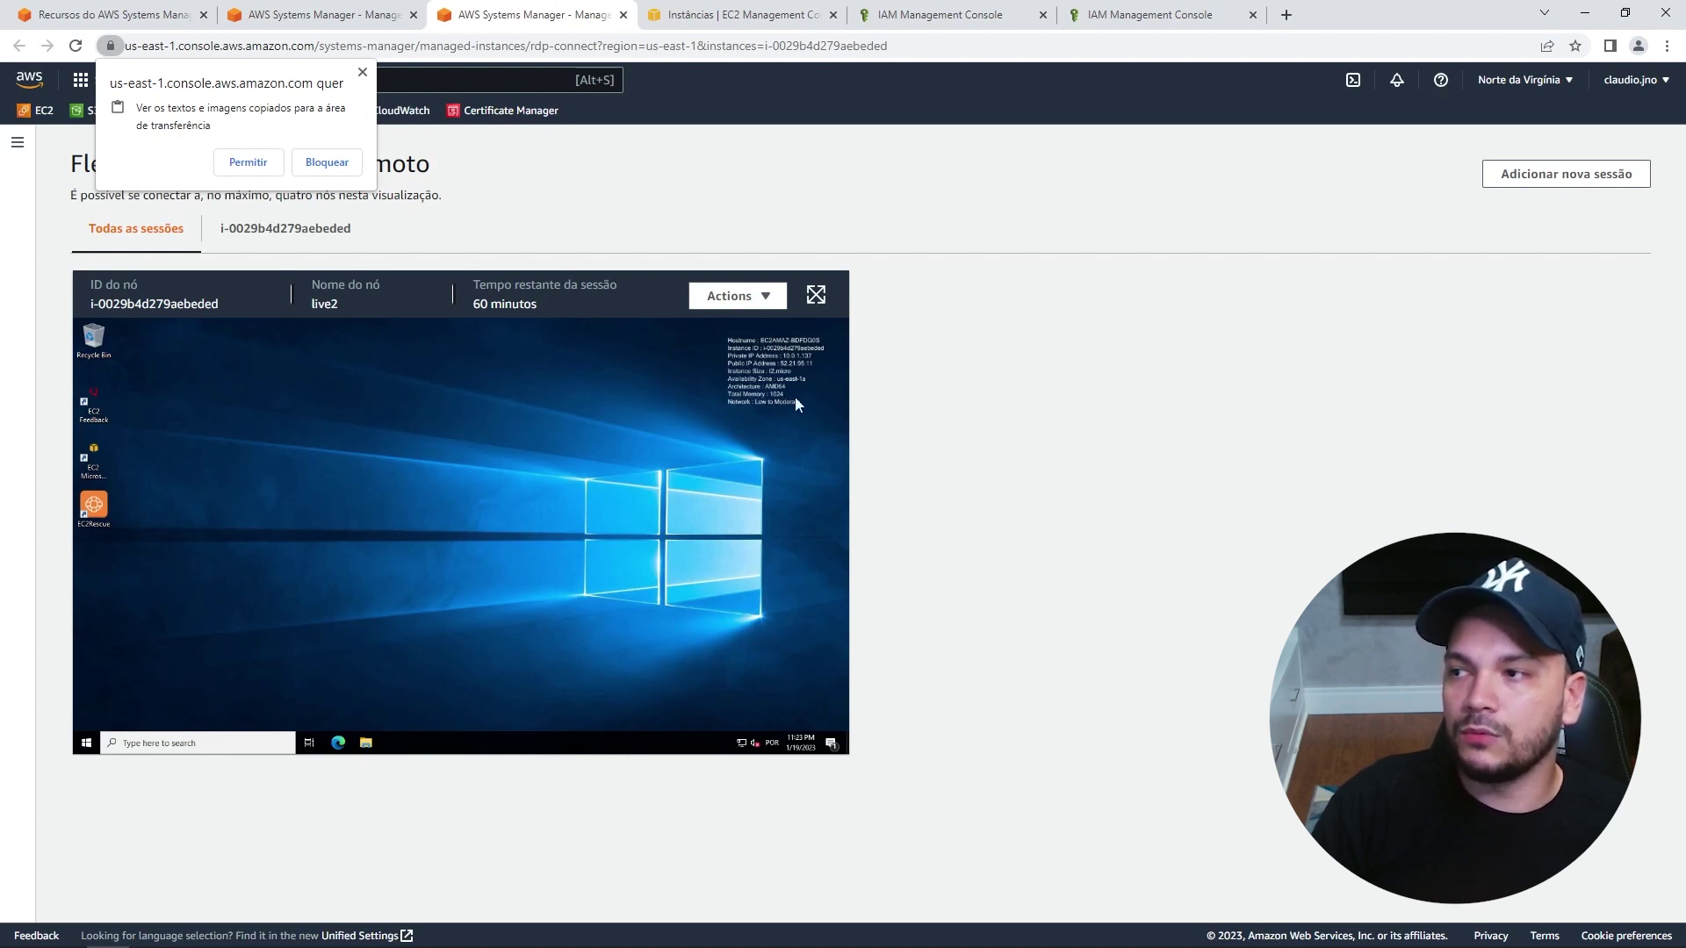
click(359, 76)
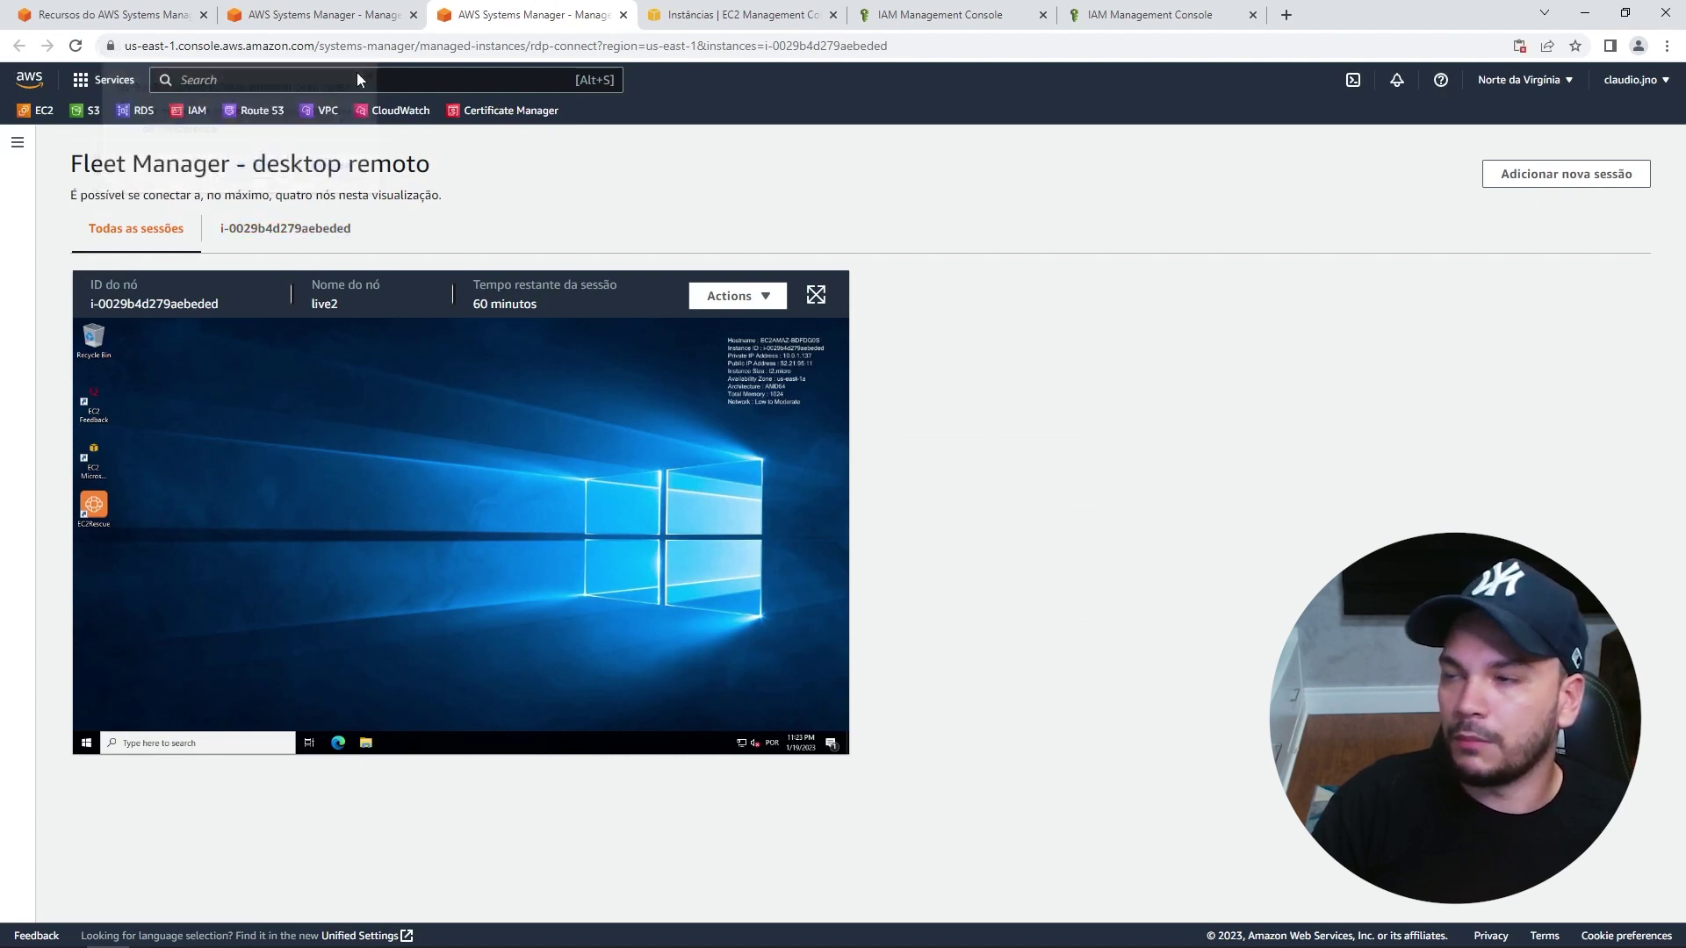
End the live2 Remote Desktop session and return to Fleet Manager's list of managed nodes.
click(757, 296)
click(736, 332)
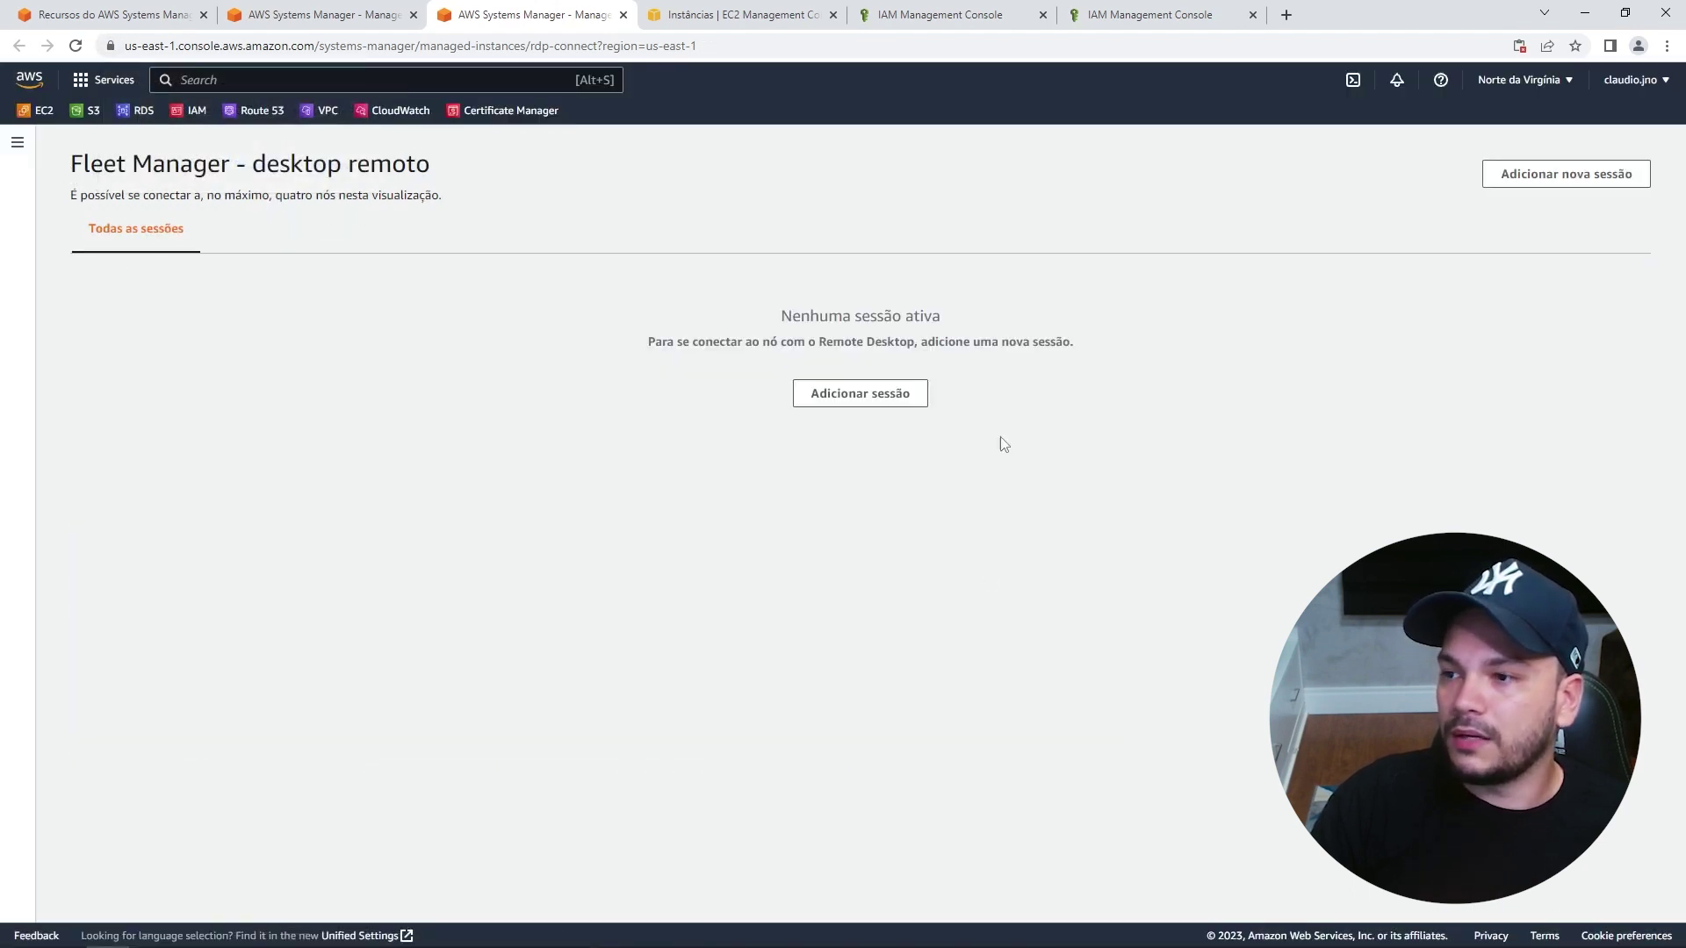
click(17, 142)
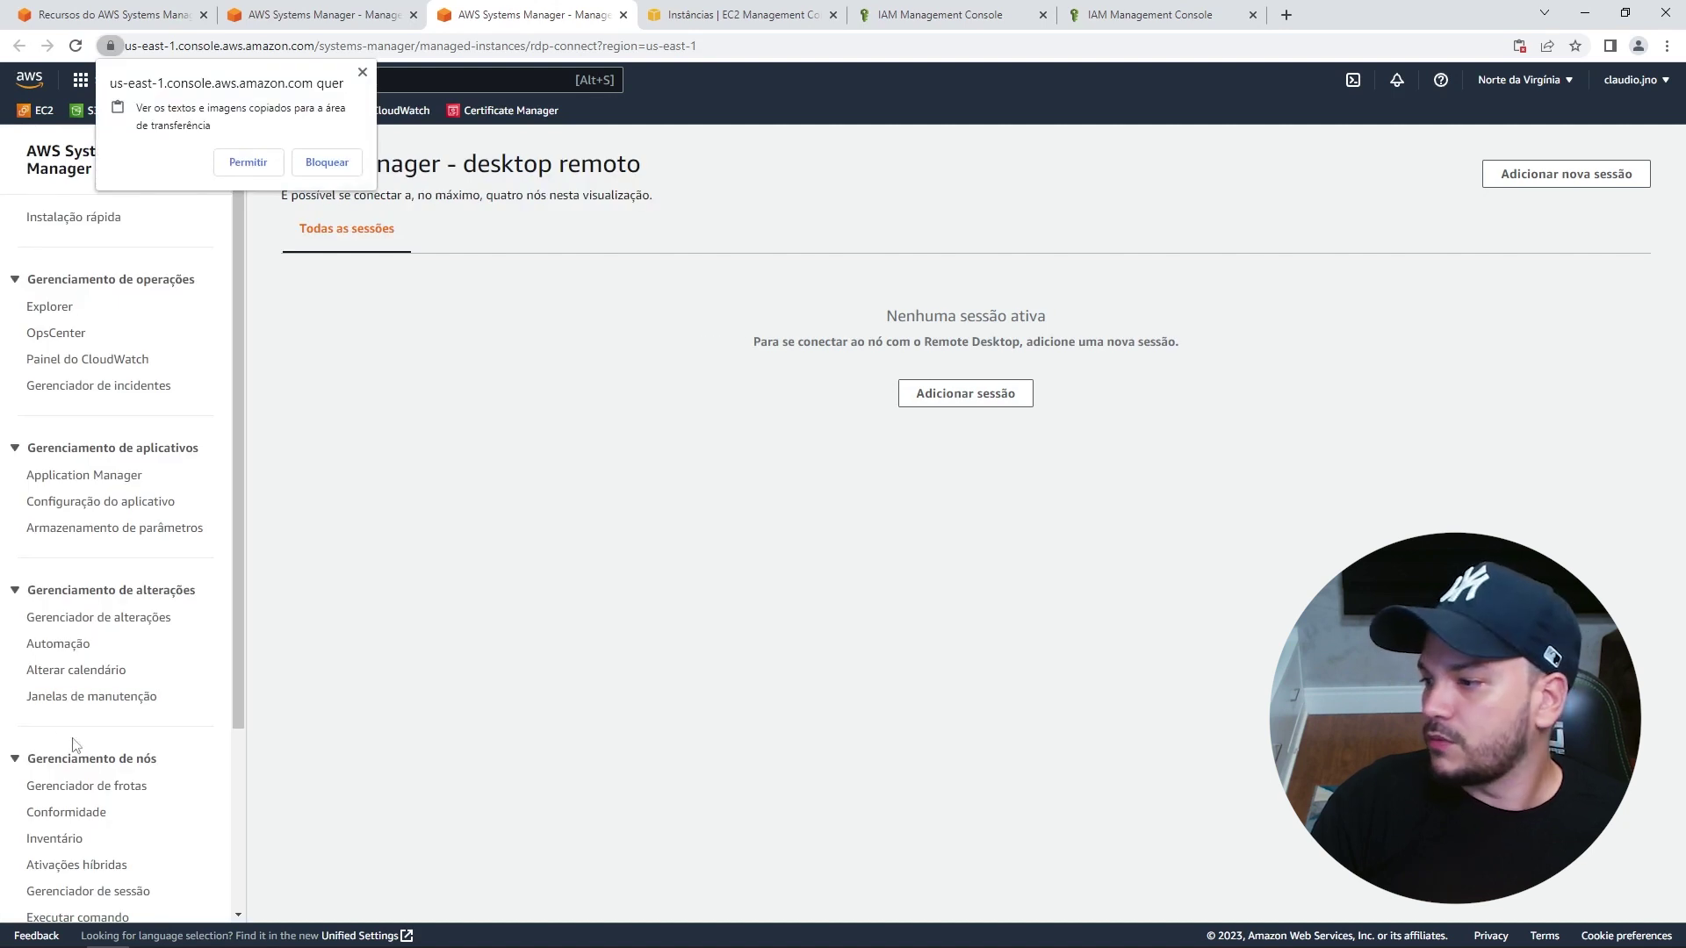
click(81, 790)
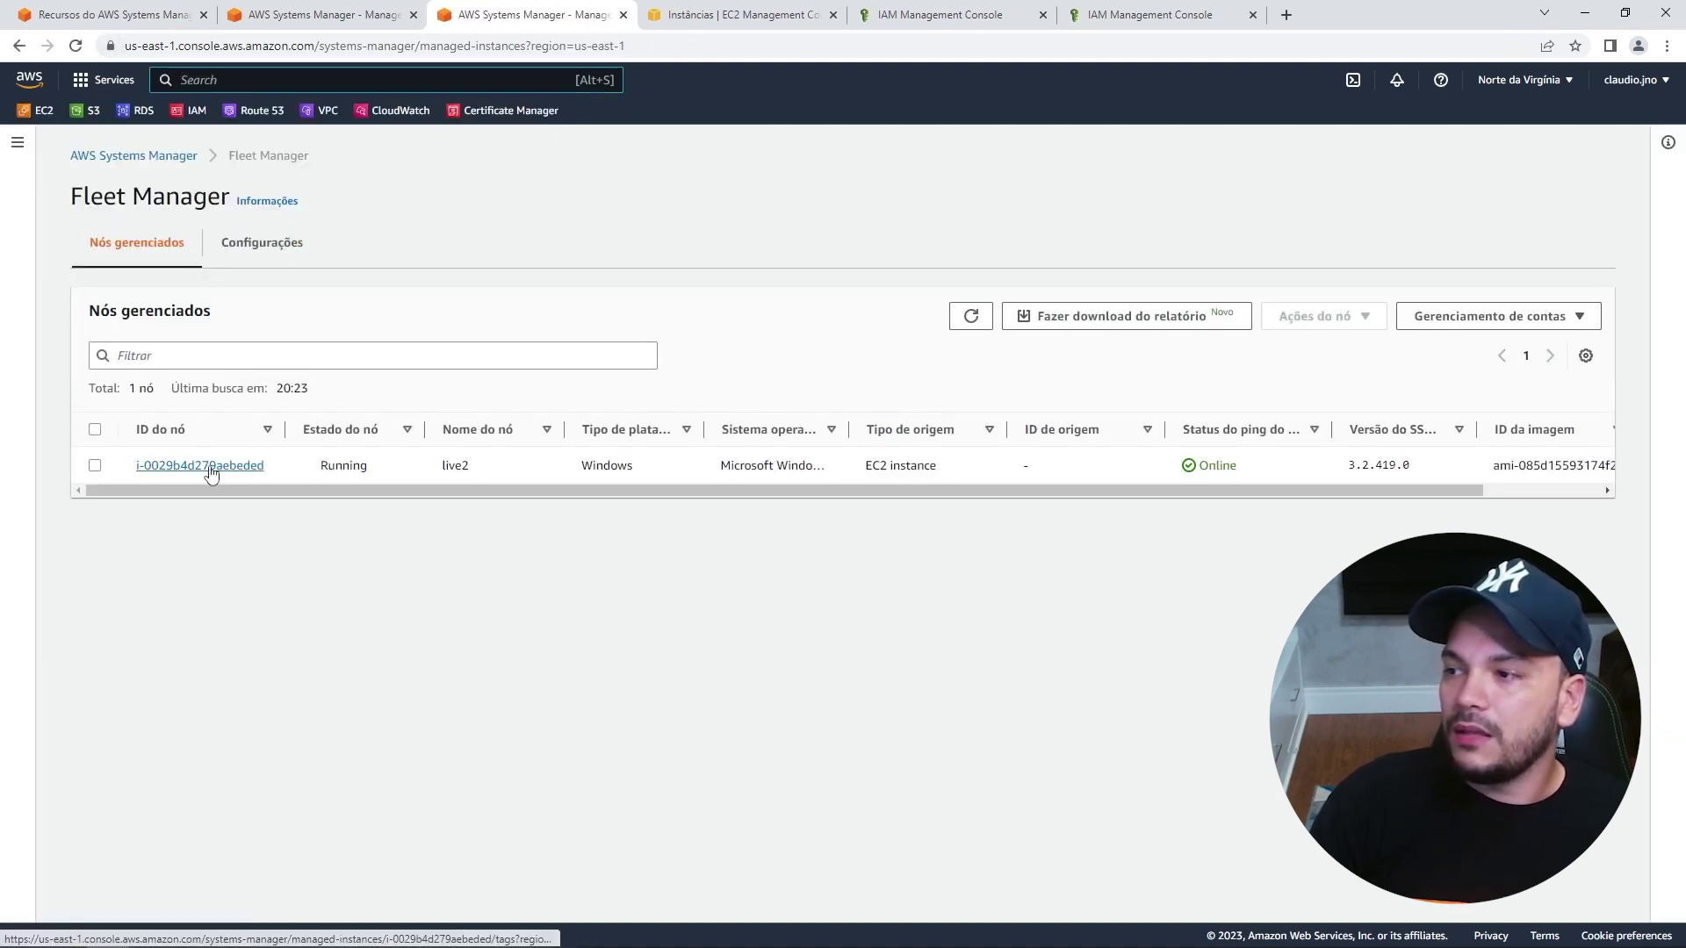
Open the live2 node's overview and review its inventory and patch information.
click(194, 467)
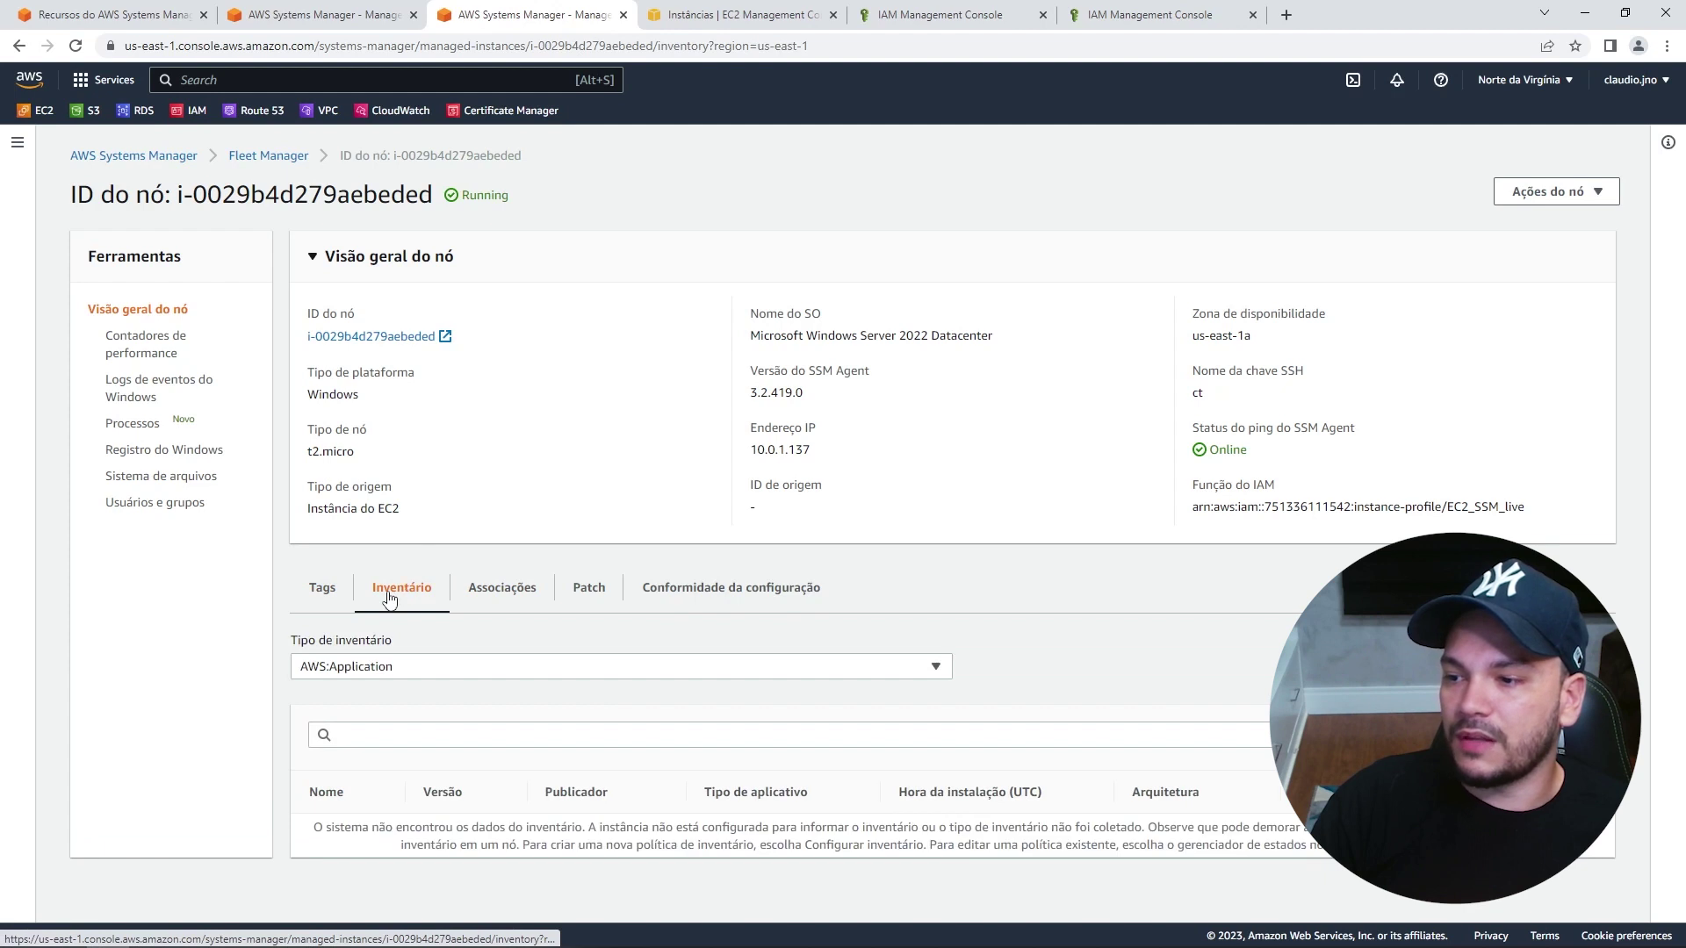
drag(384, 846, 492, 757)
click(587, 593)
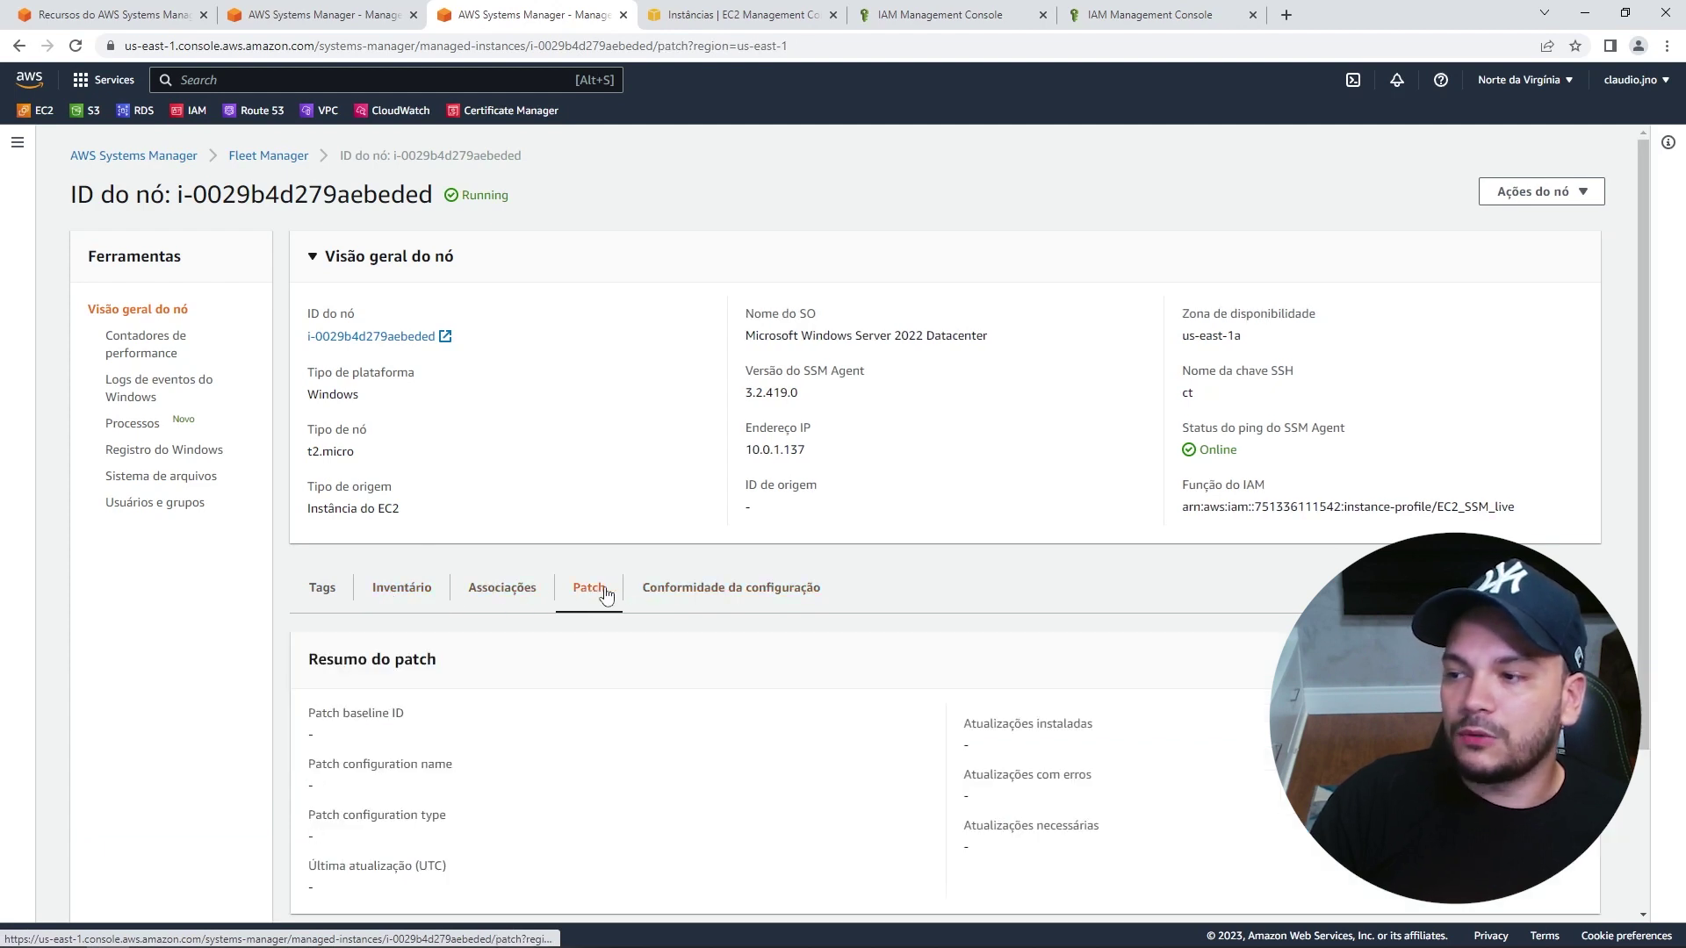
scroll(1089, 736, down, 2)
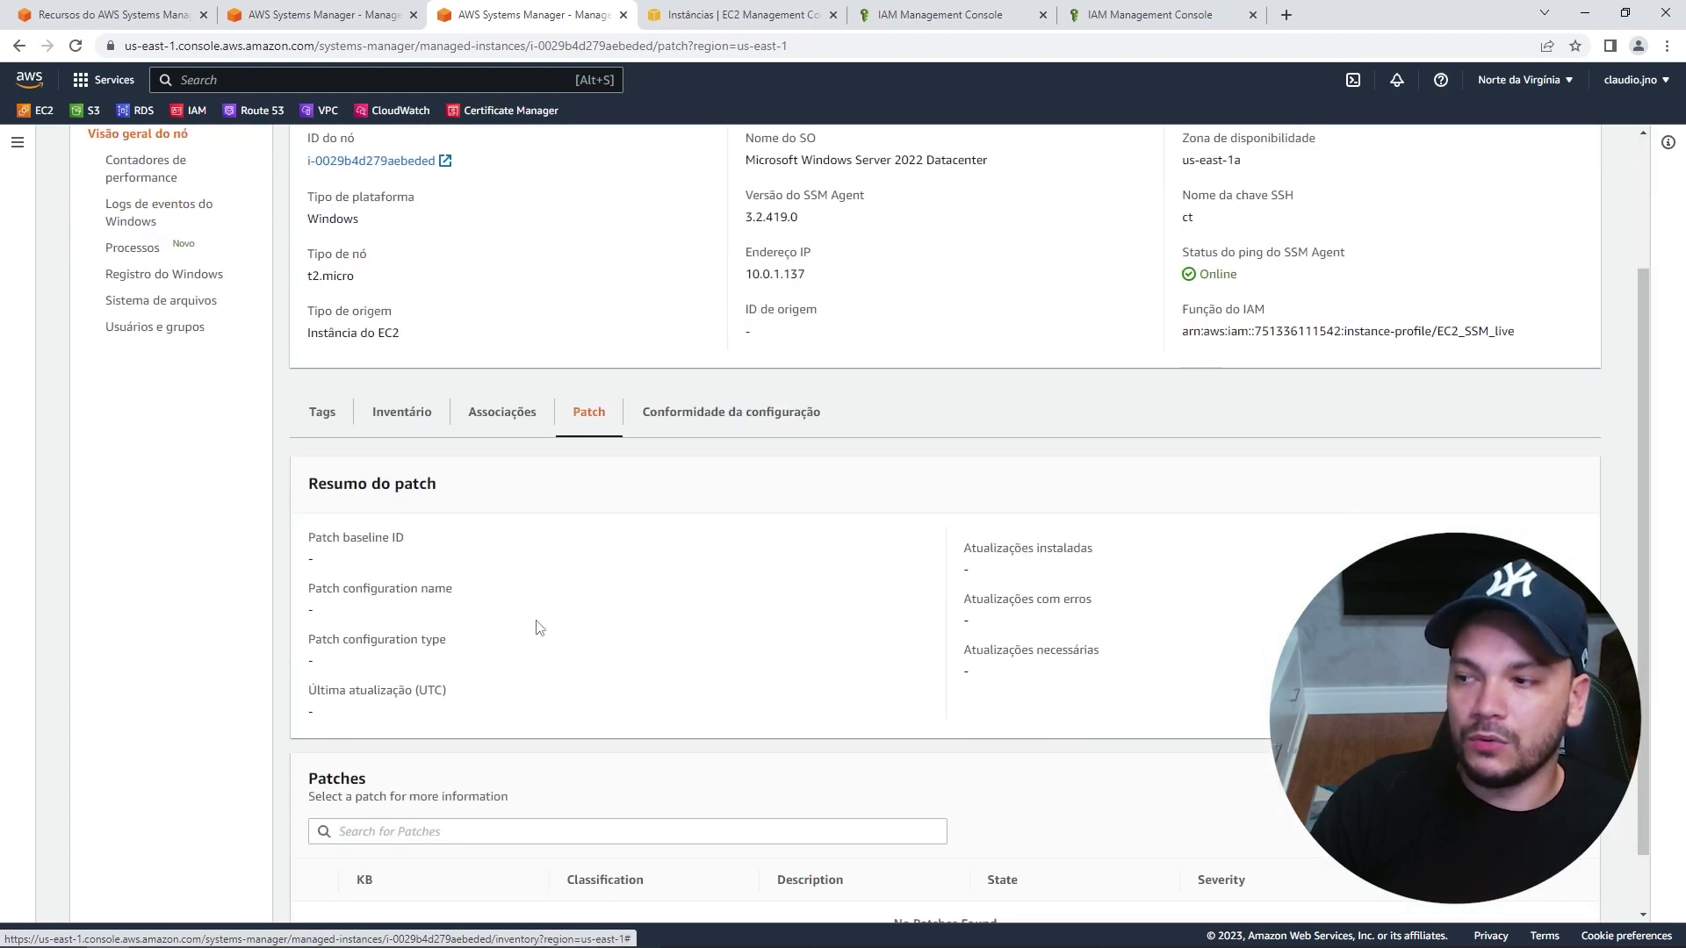
scroll(621, 649, down, 1)
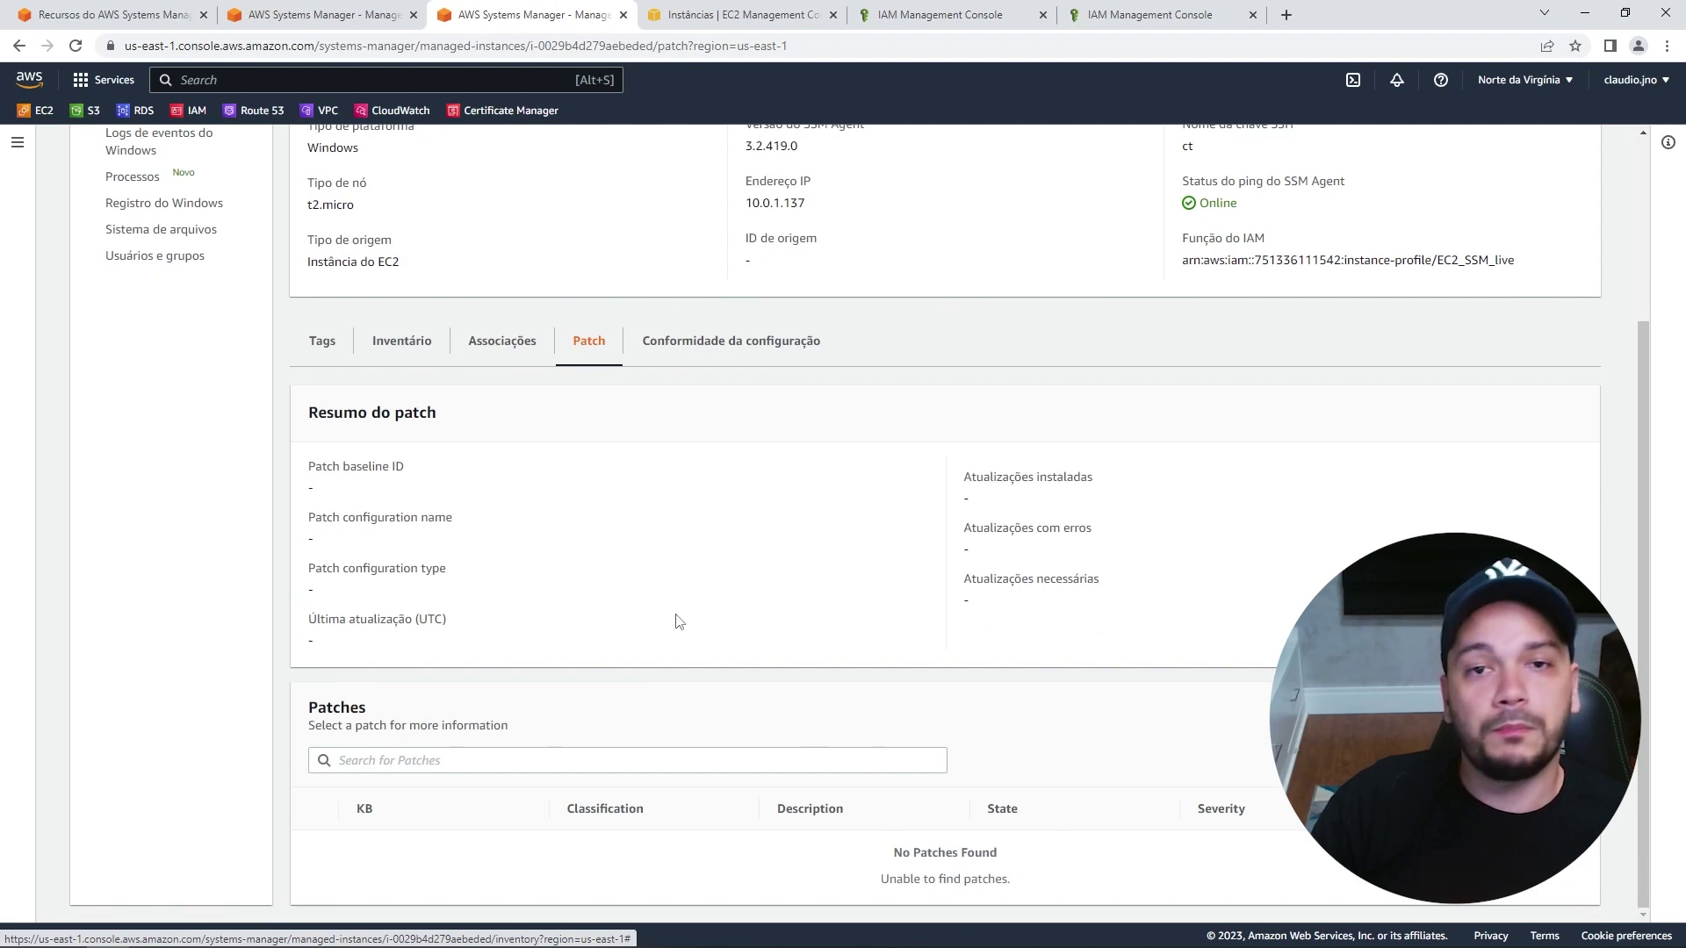
scroll(668, 619, up, 3)
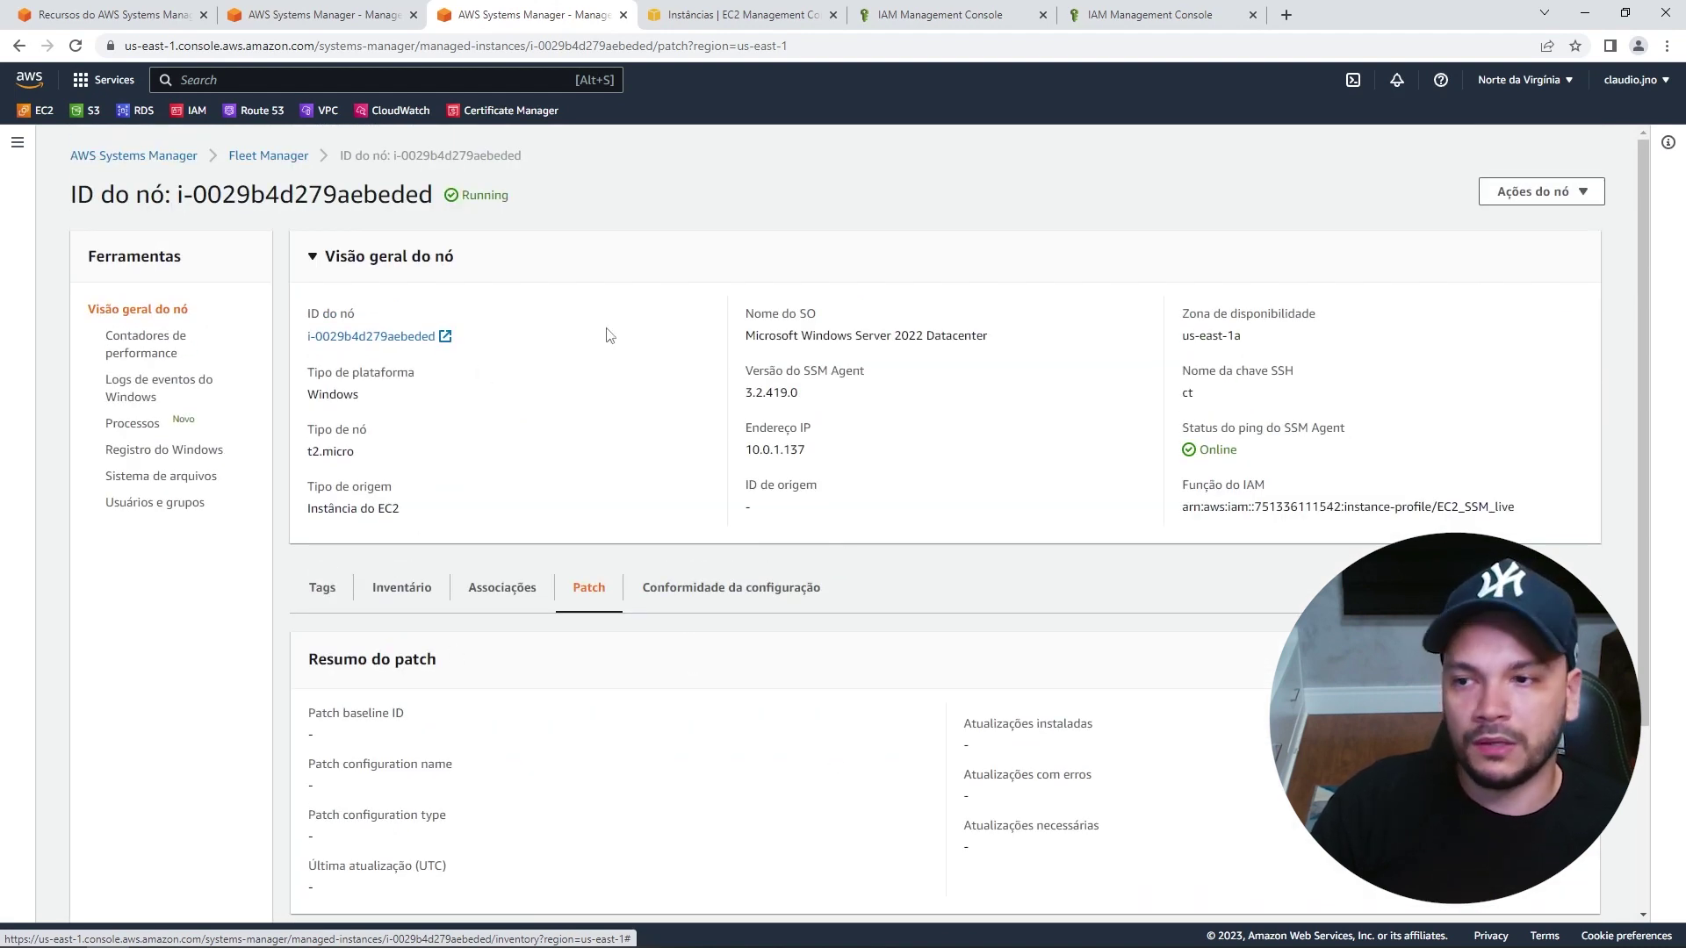
View live2's performance counters, including CPU utilization, and its Windows event logs.
click(132, 338)
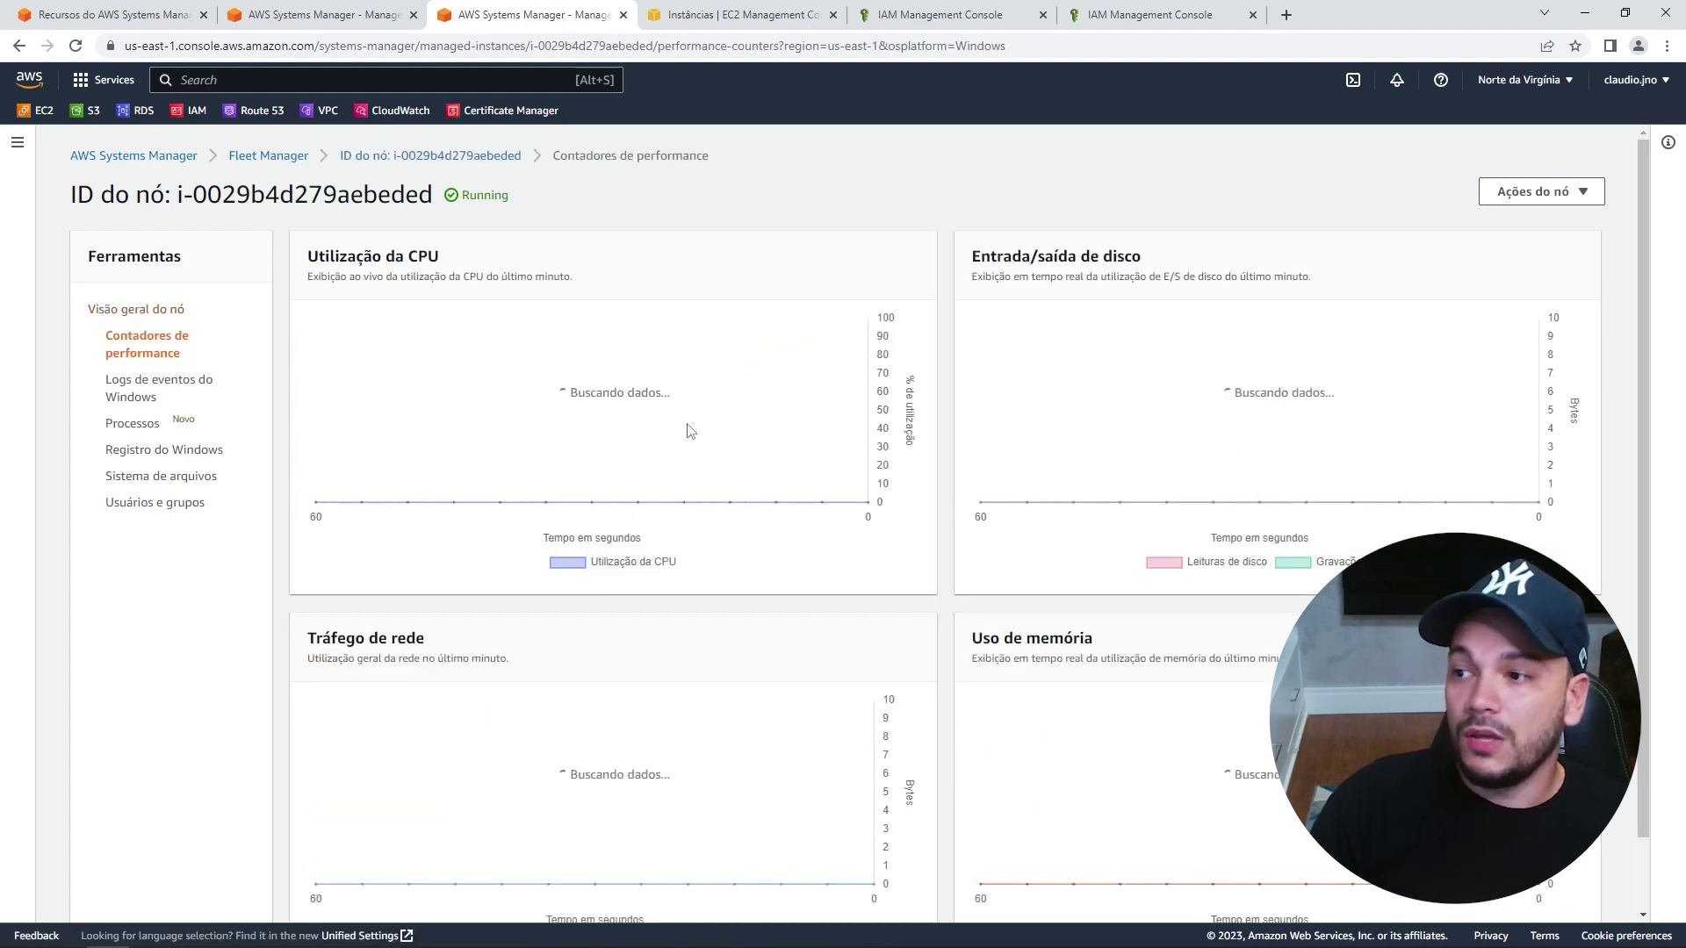
drag(325, 255, 439, 255)
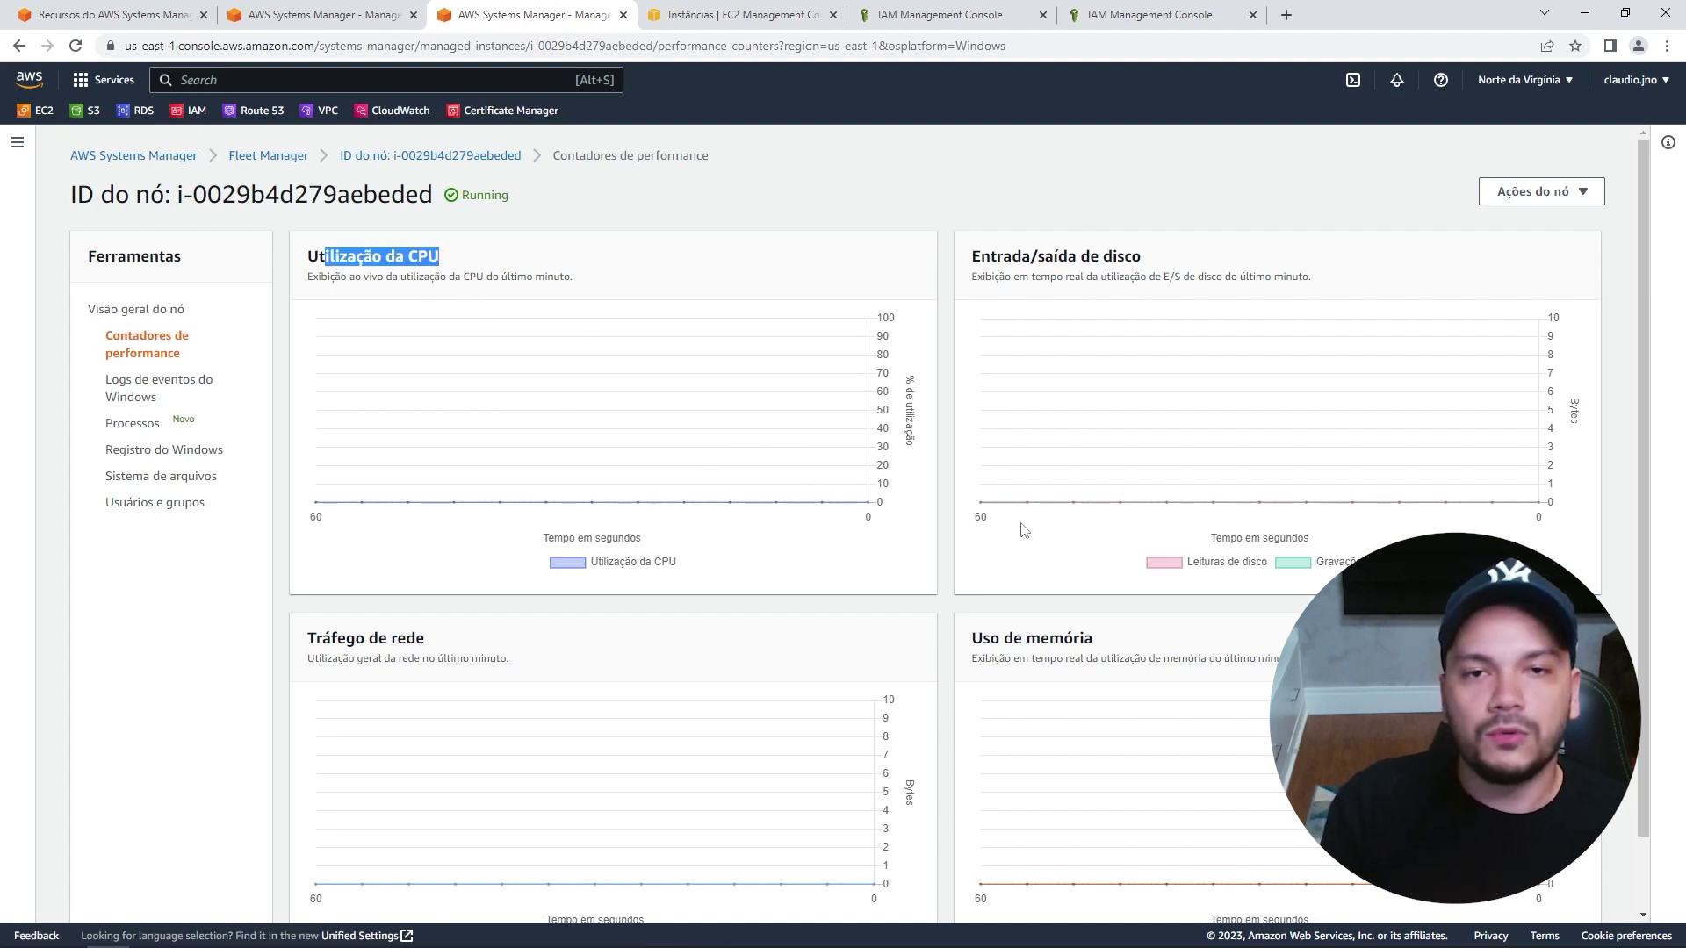
click(155, 385)
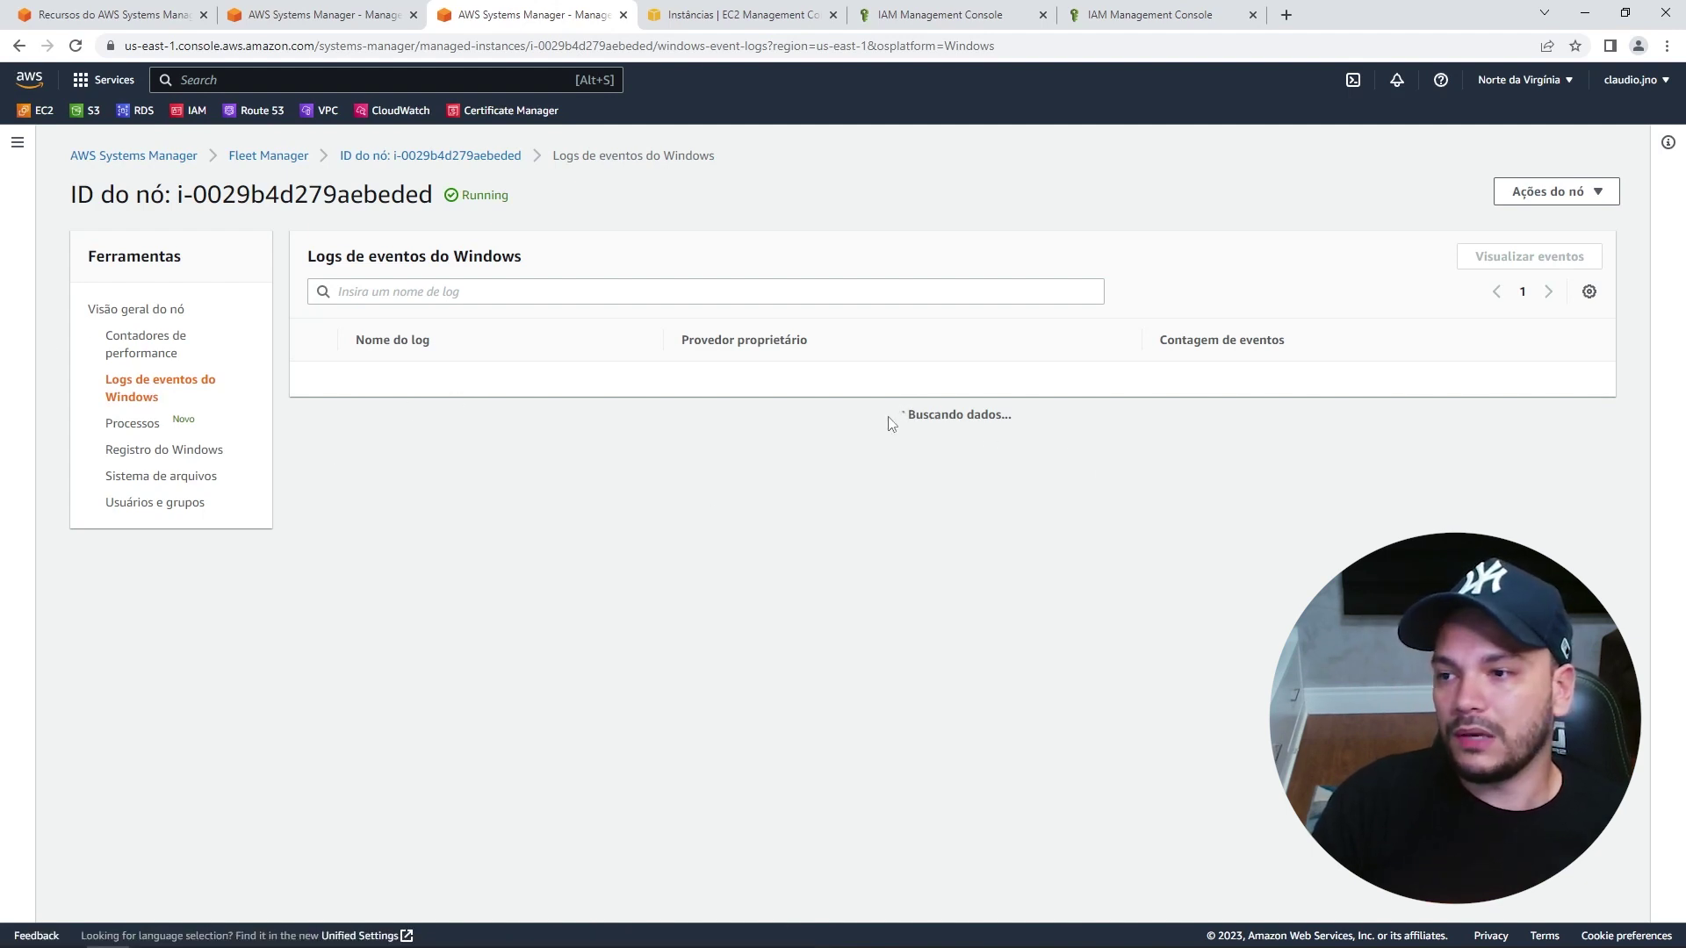
Open live2's processes and examine the CPU, memory and thread usage along with the list of running processes.
click(133, 426)
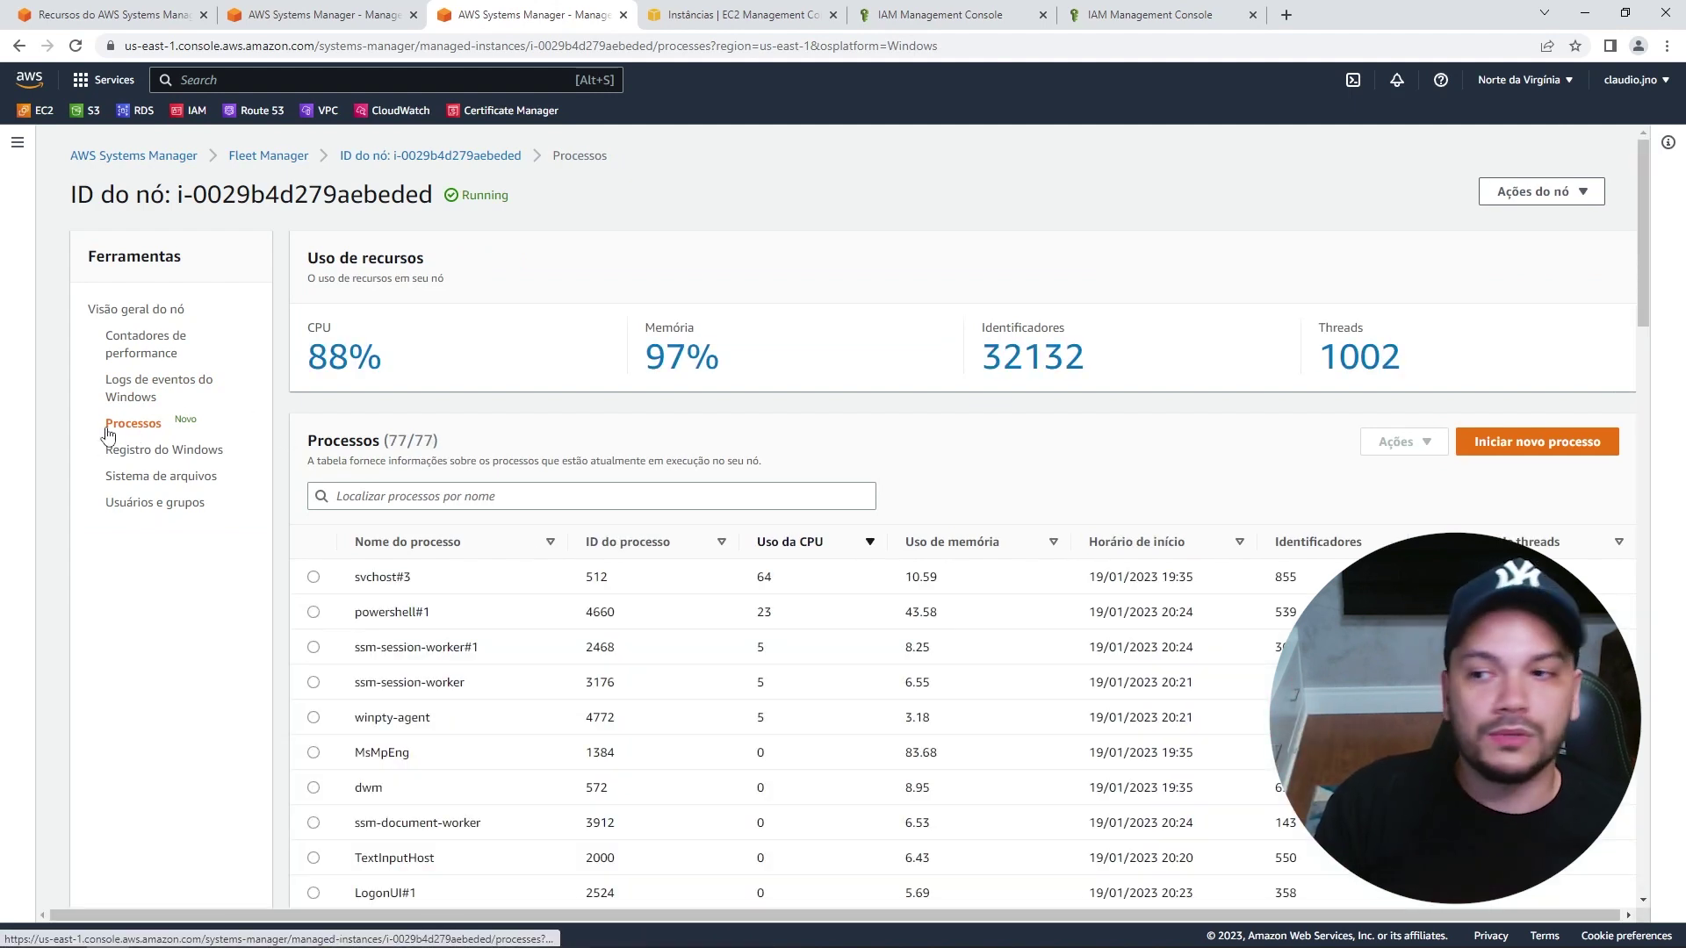
drag(300, 360, 398, 349)
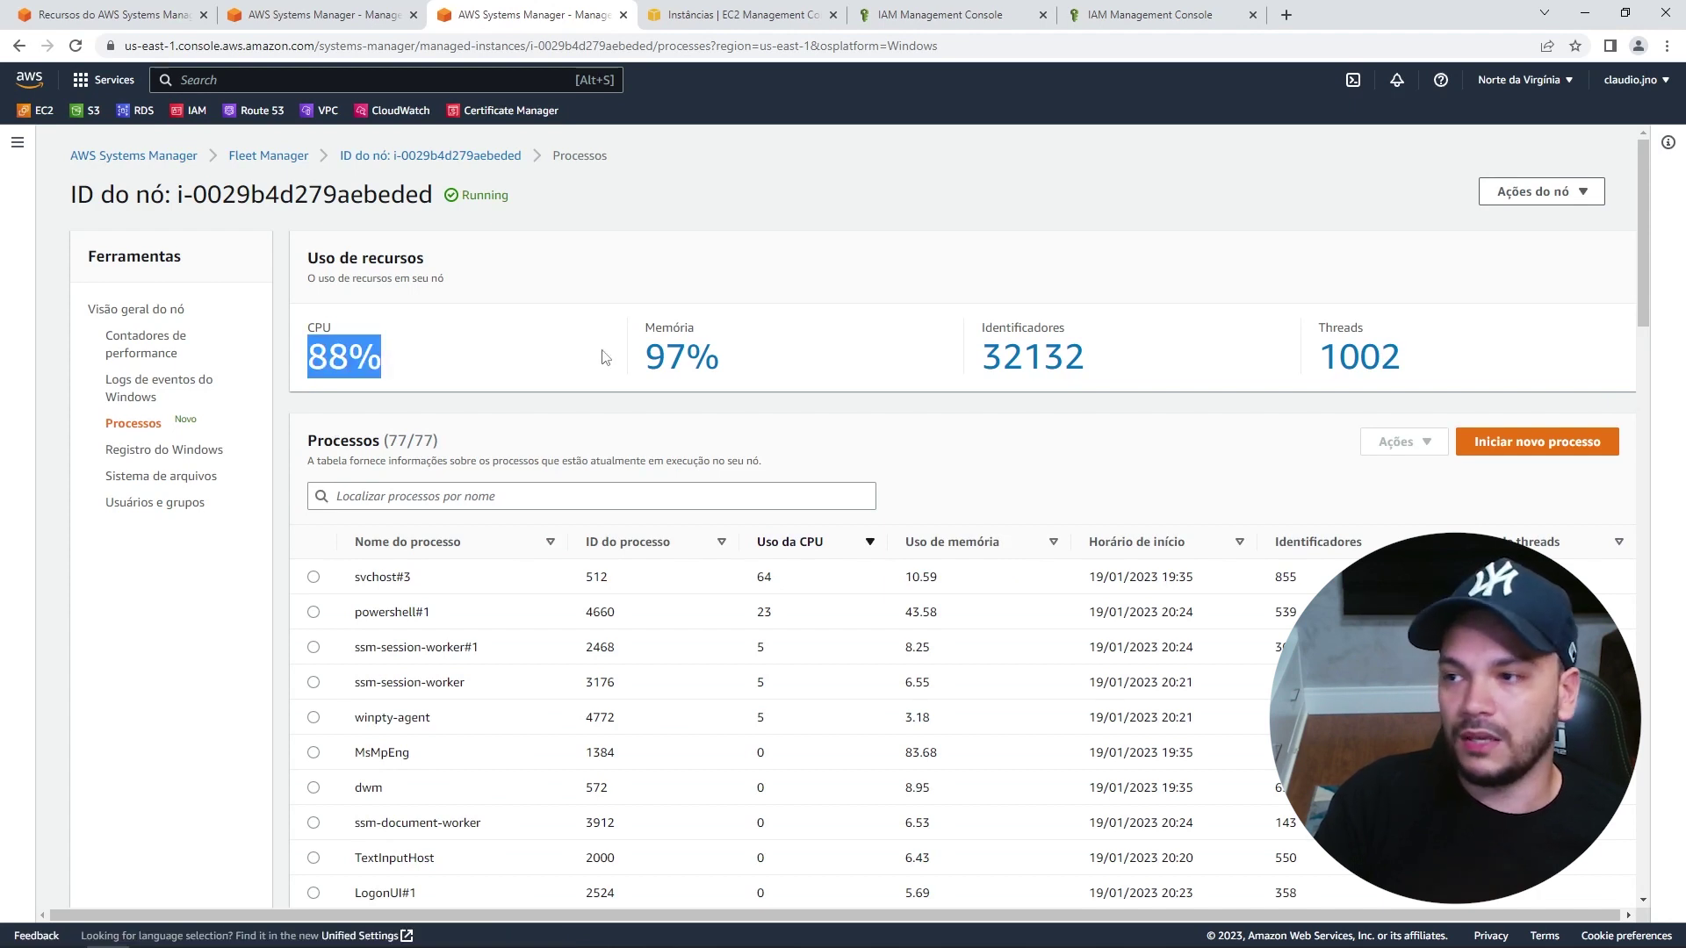
drag(645, 355, 728, 362)
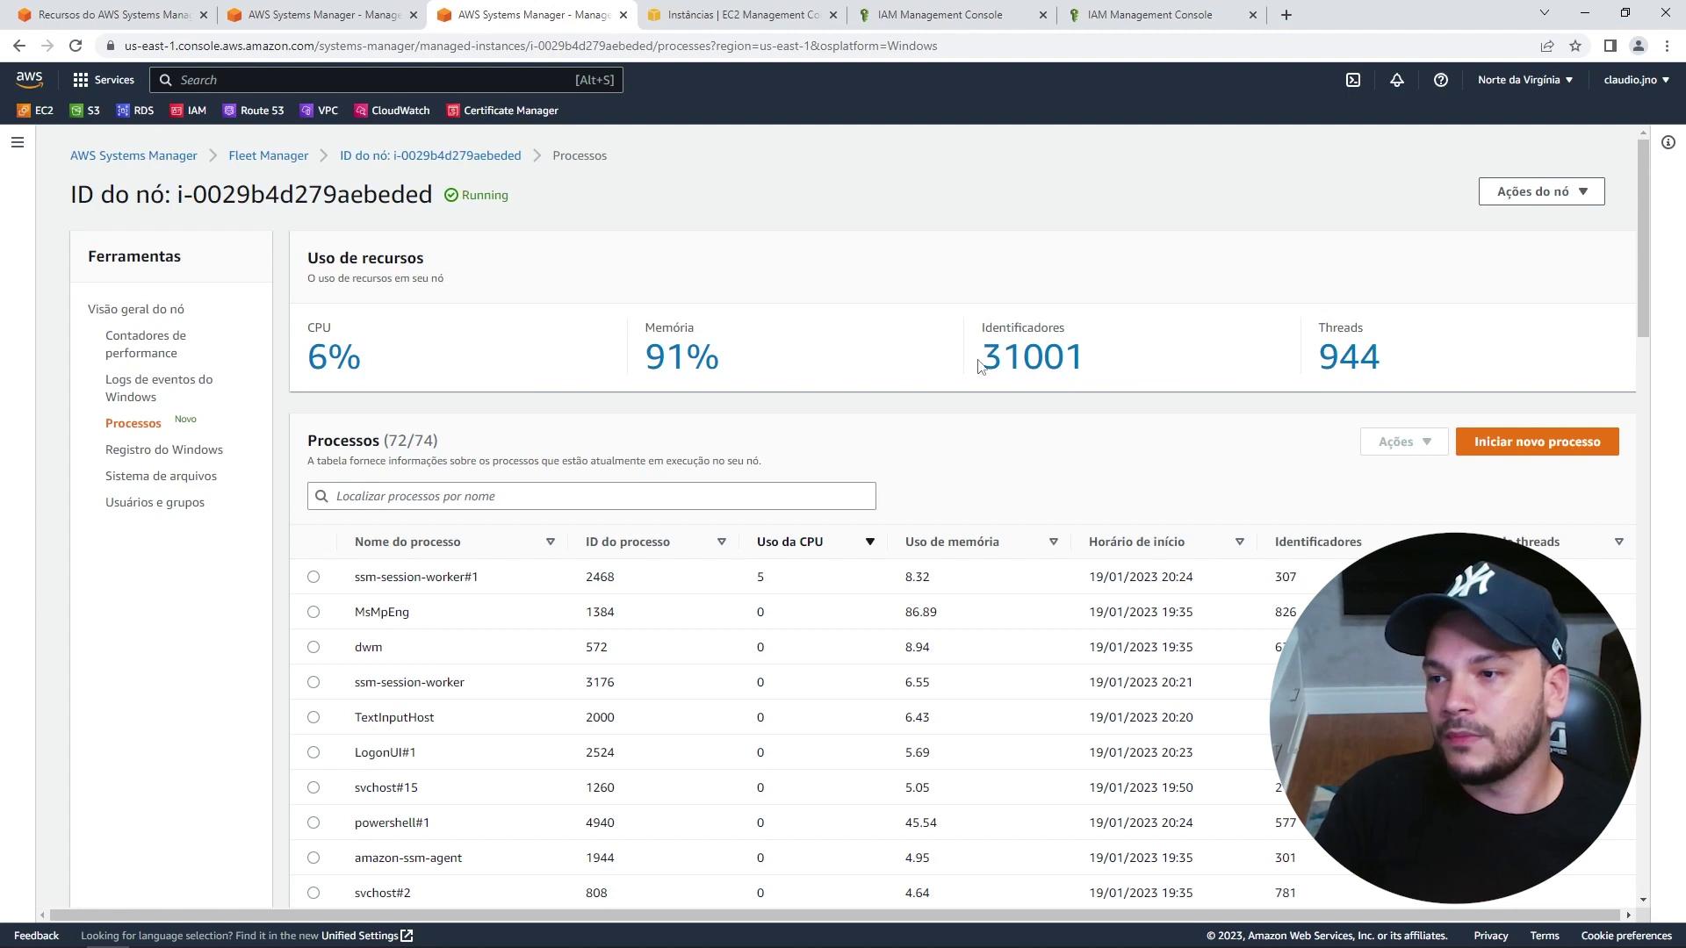
drag(1410, 361, 1296, 355)
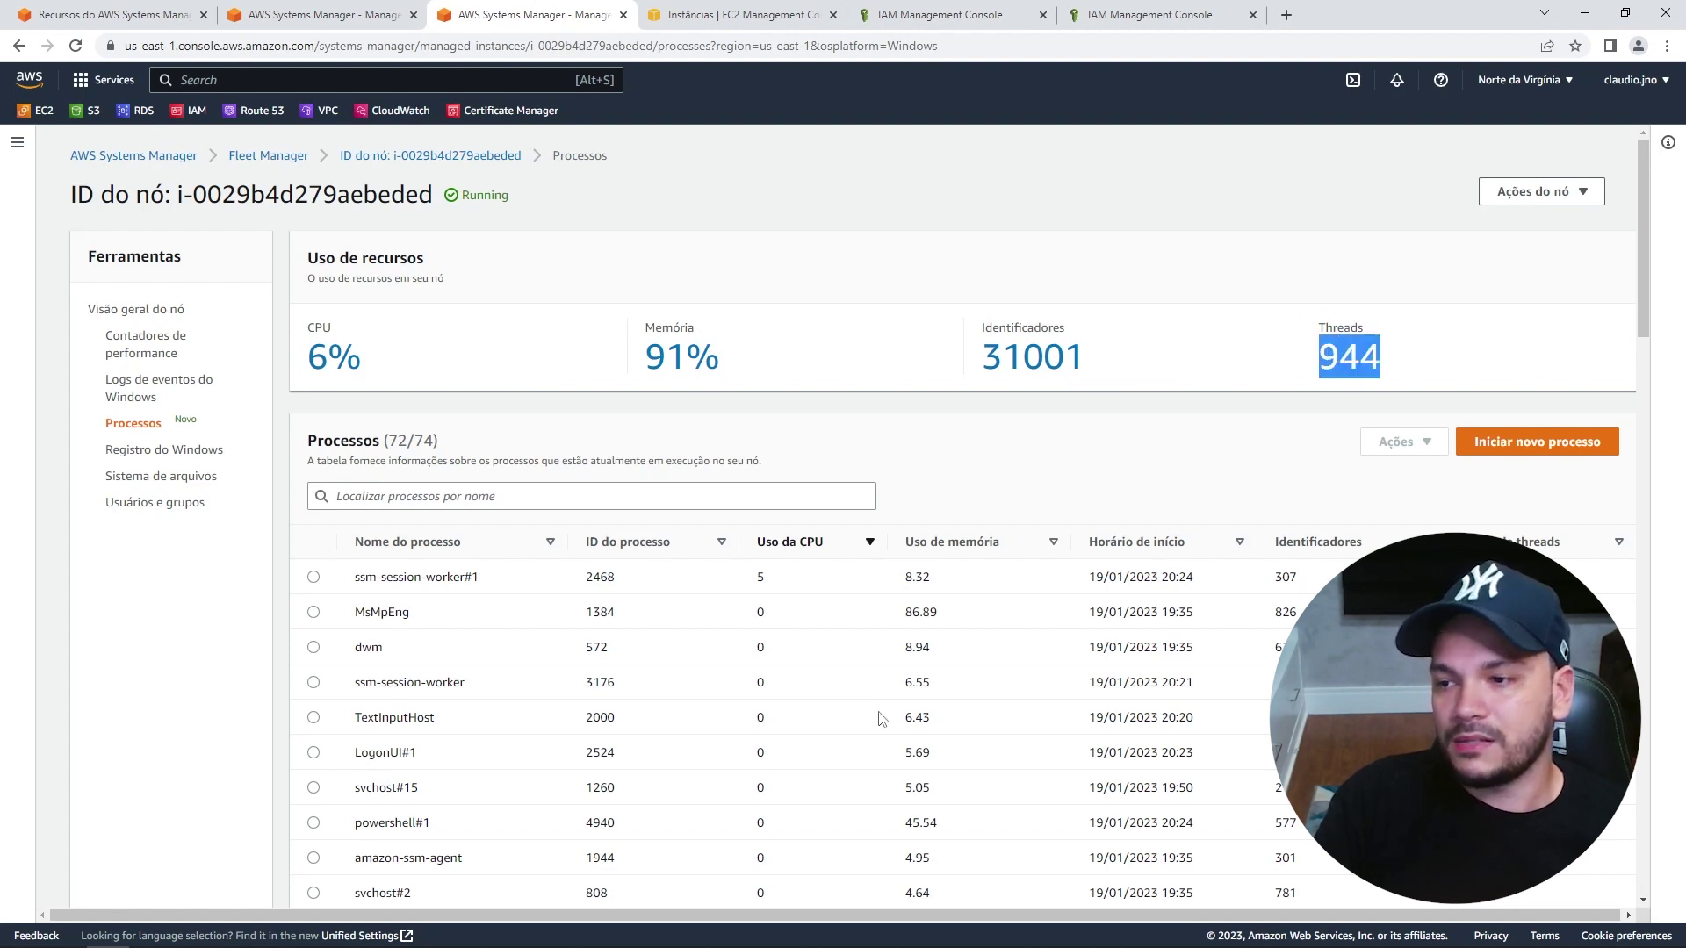
scroll(522, 691, down, 5)
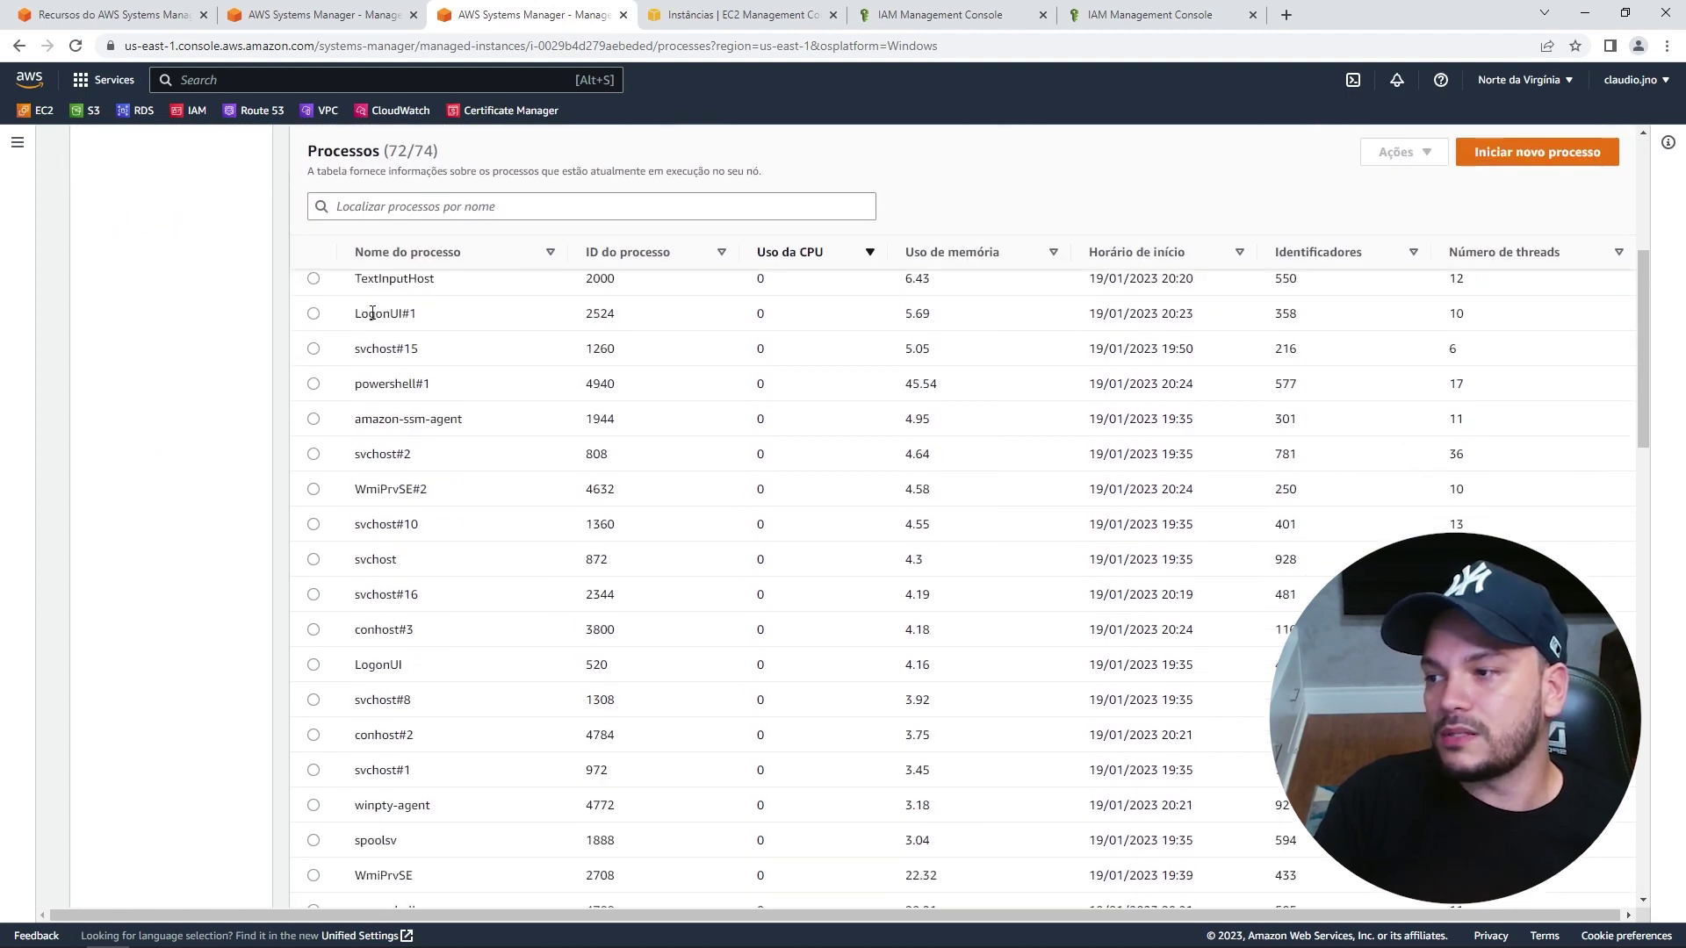
scroll(334, 527, up, 2)
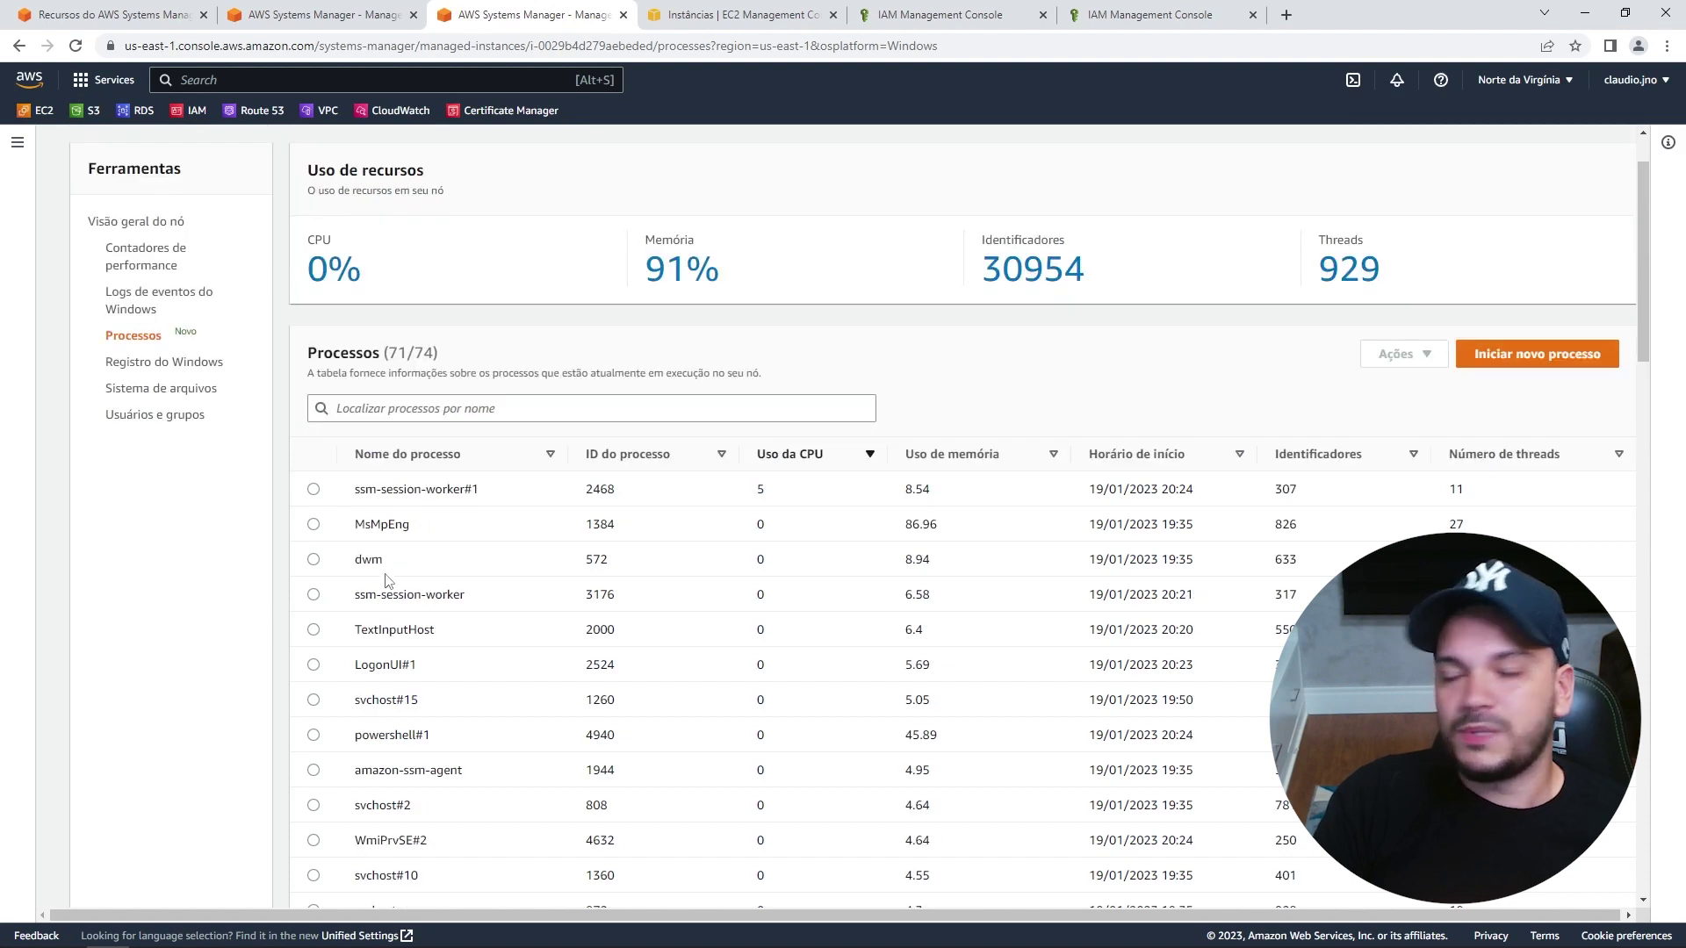
Check the processes' CPU usage, select the first listed process, and view the termination actions without running any.
click(784, 463)
click(784, 464)
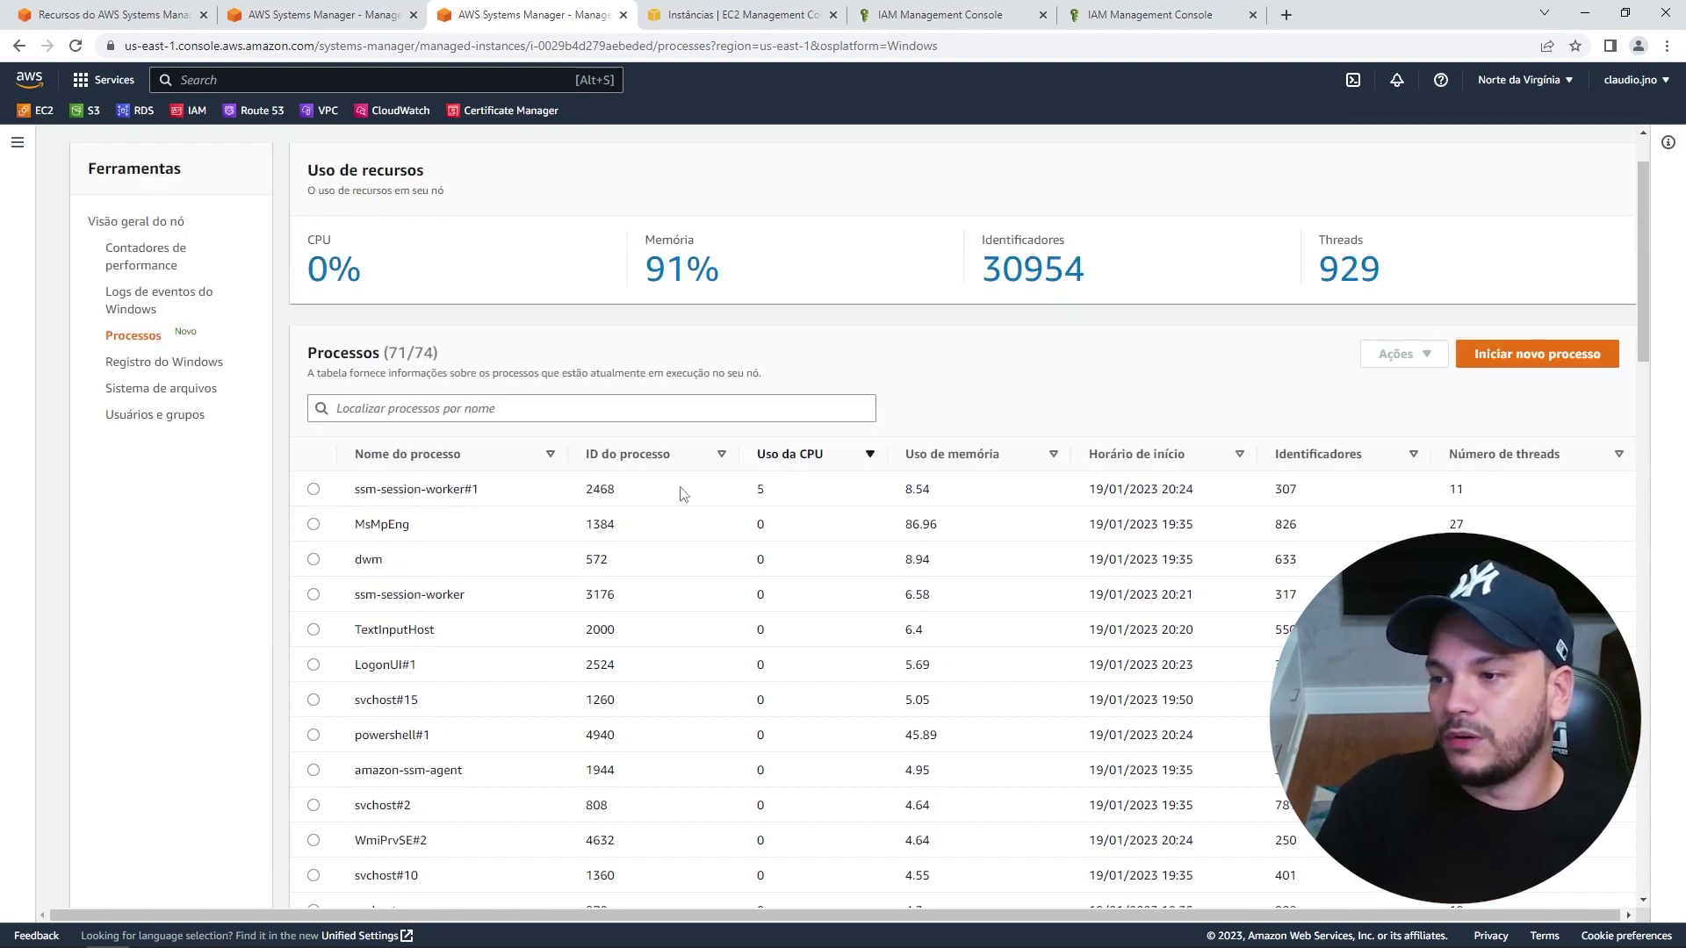
drag(751, 490, 798, 489)
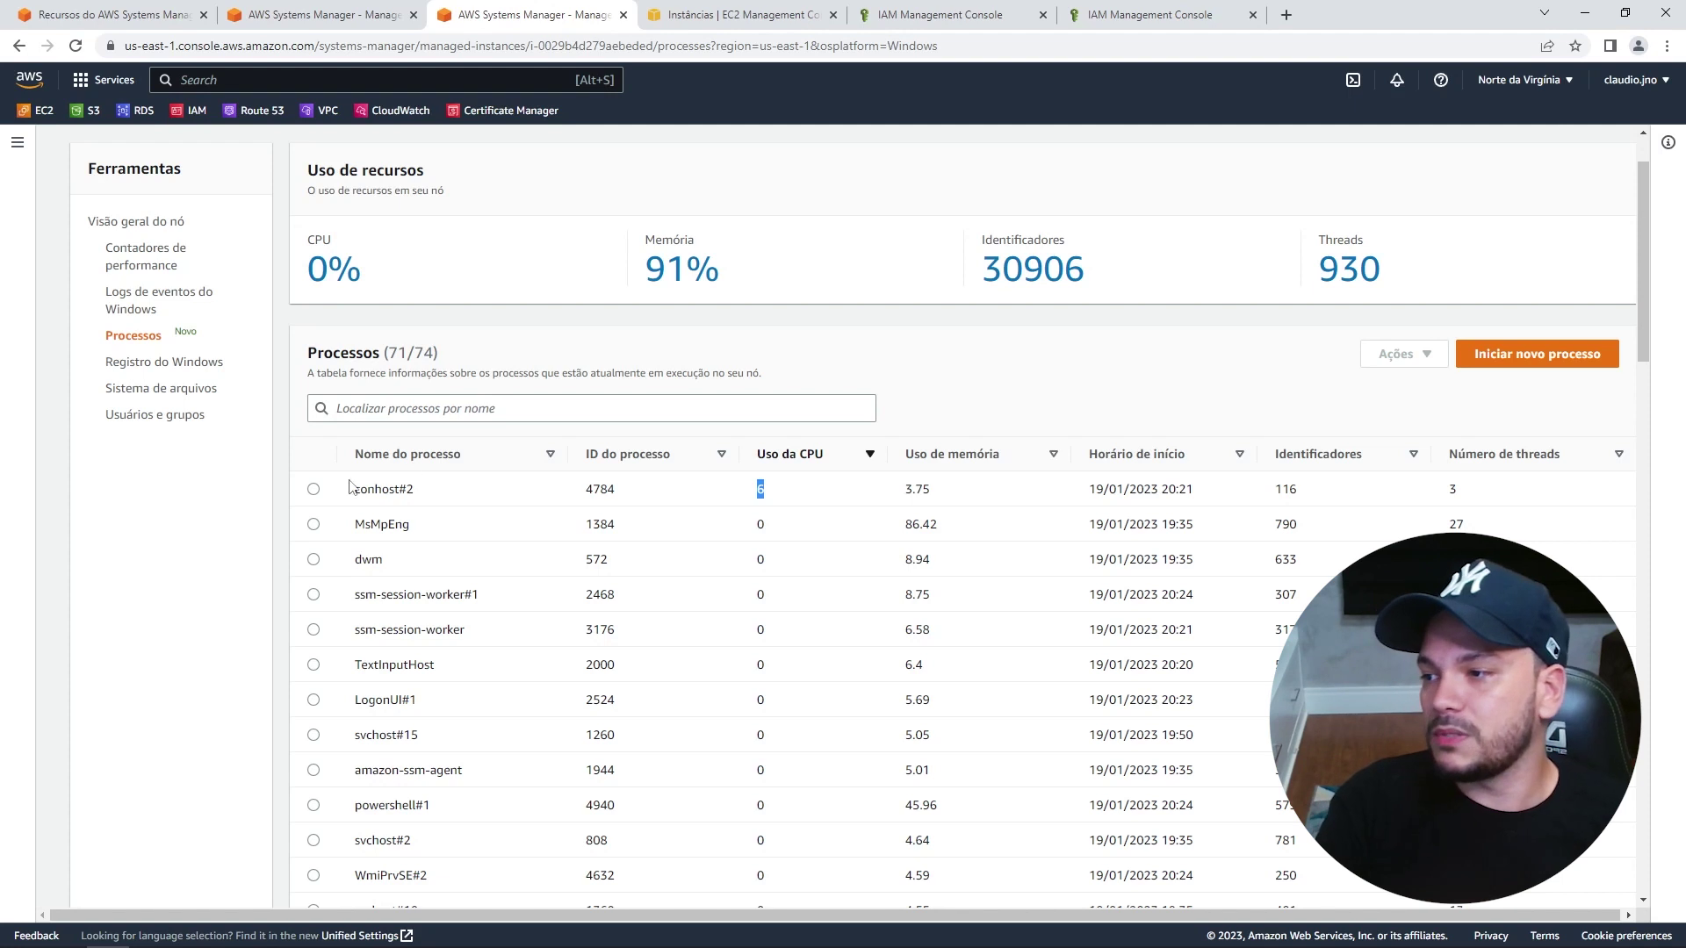
click(314, 489)
click(1398, 356)
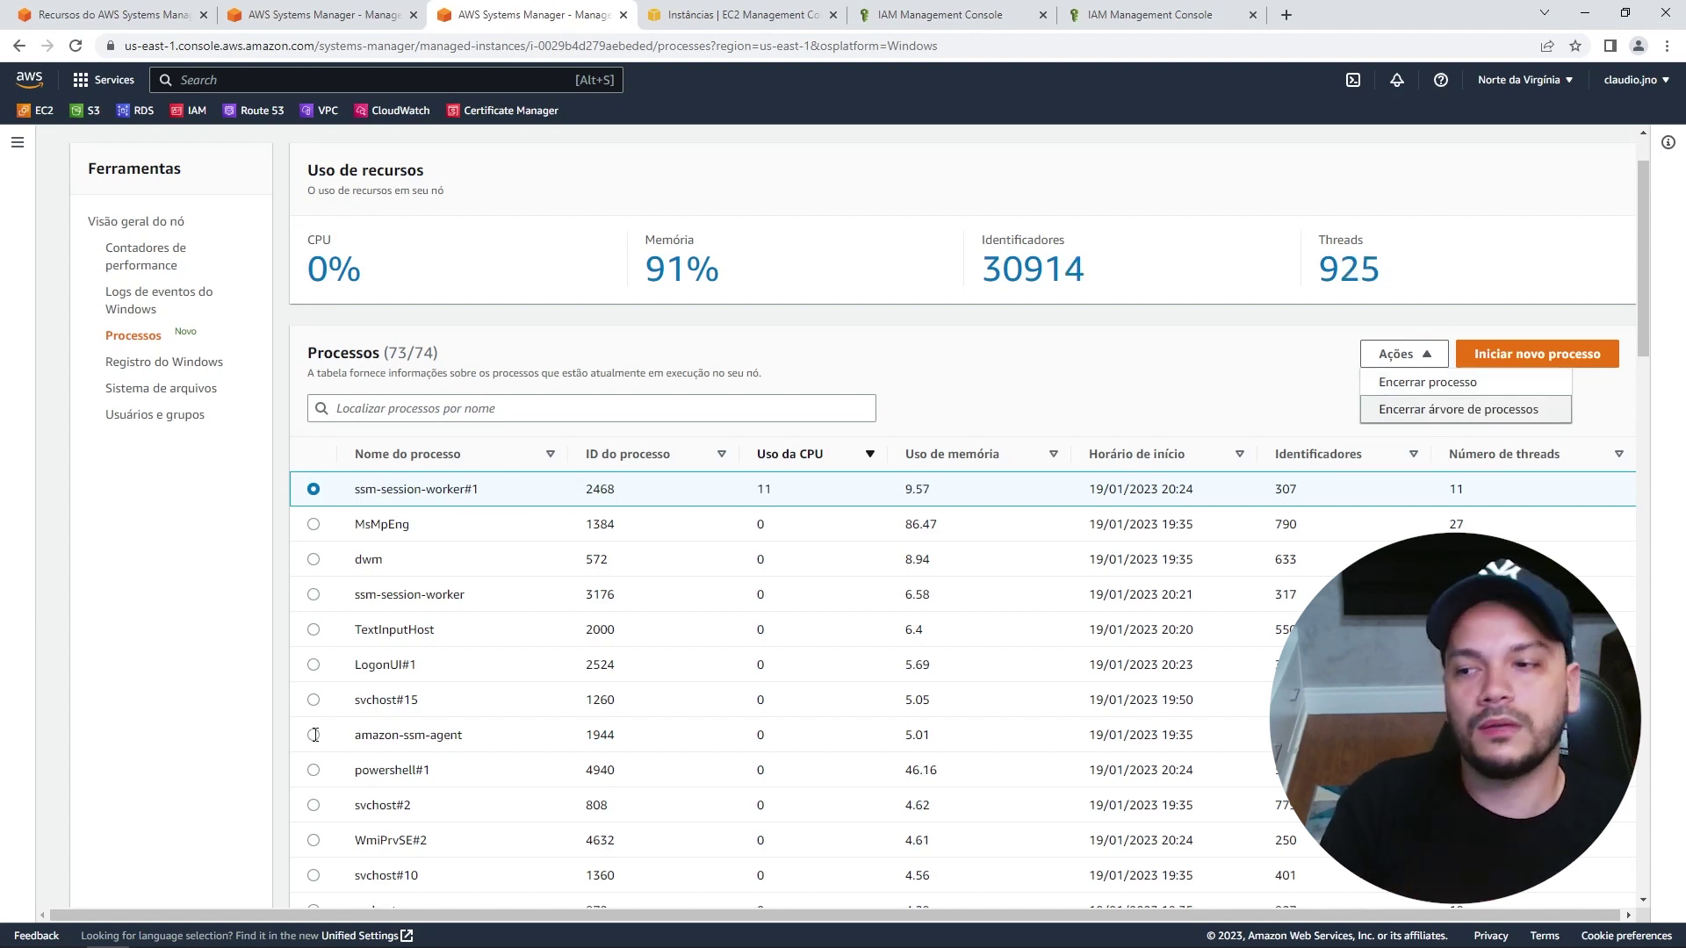
click(984, 415)
View live2's Windows registry keys and browse the C: drive in its file system.
click(113, 362)
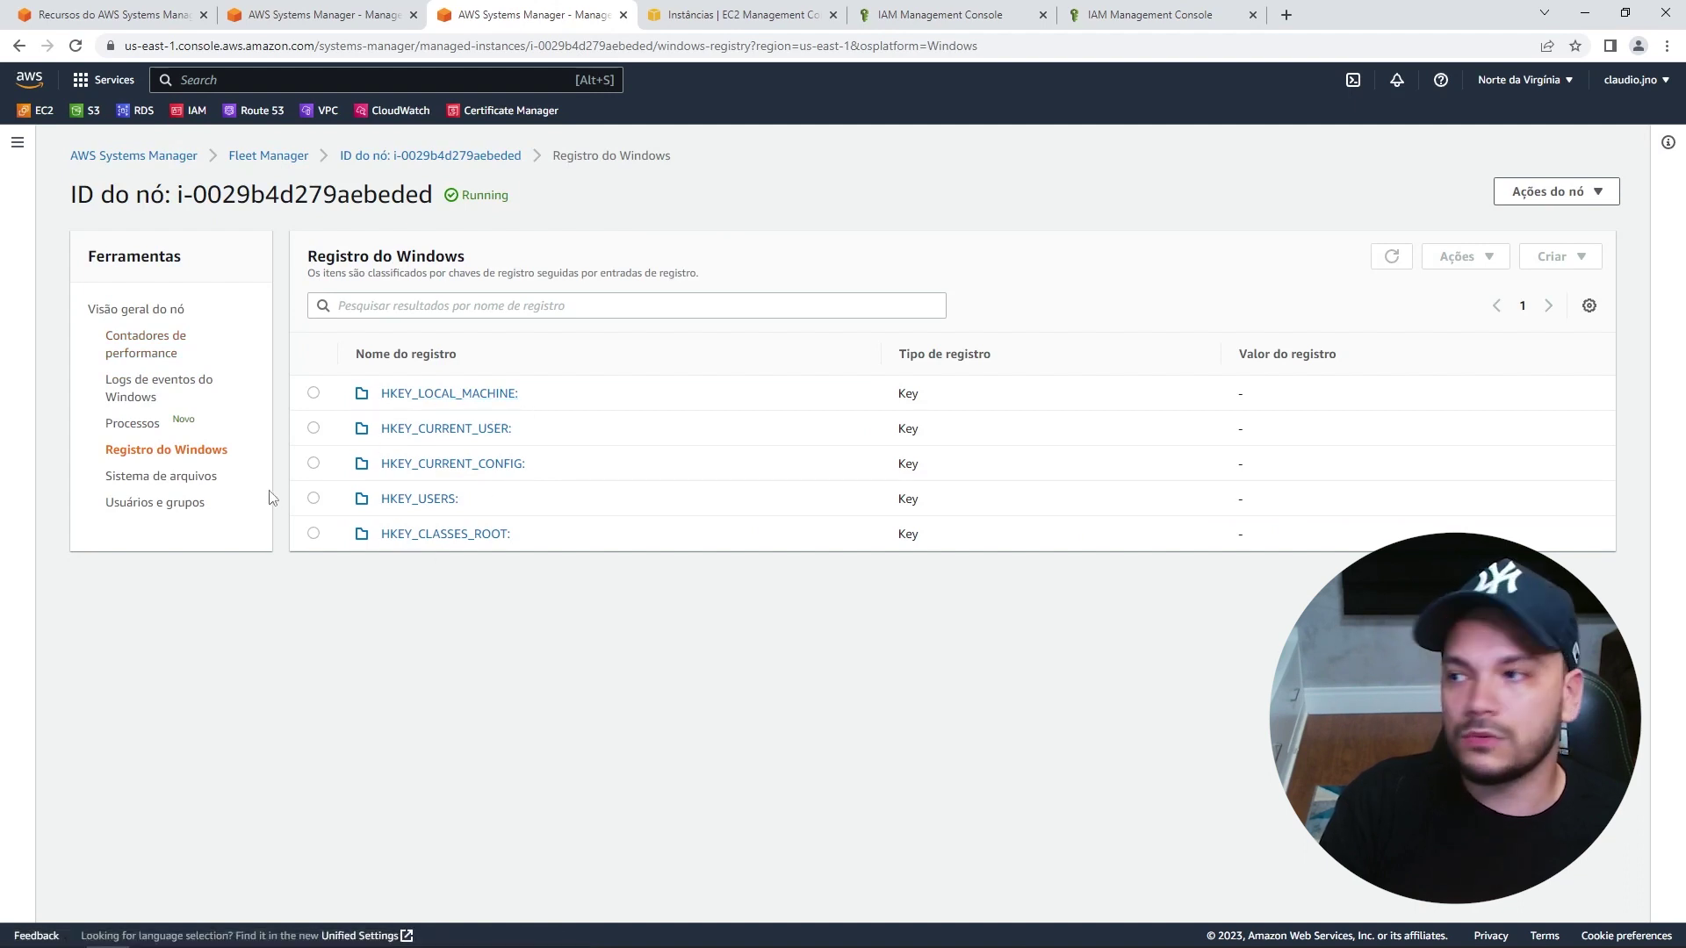
click(143, 481)
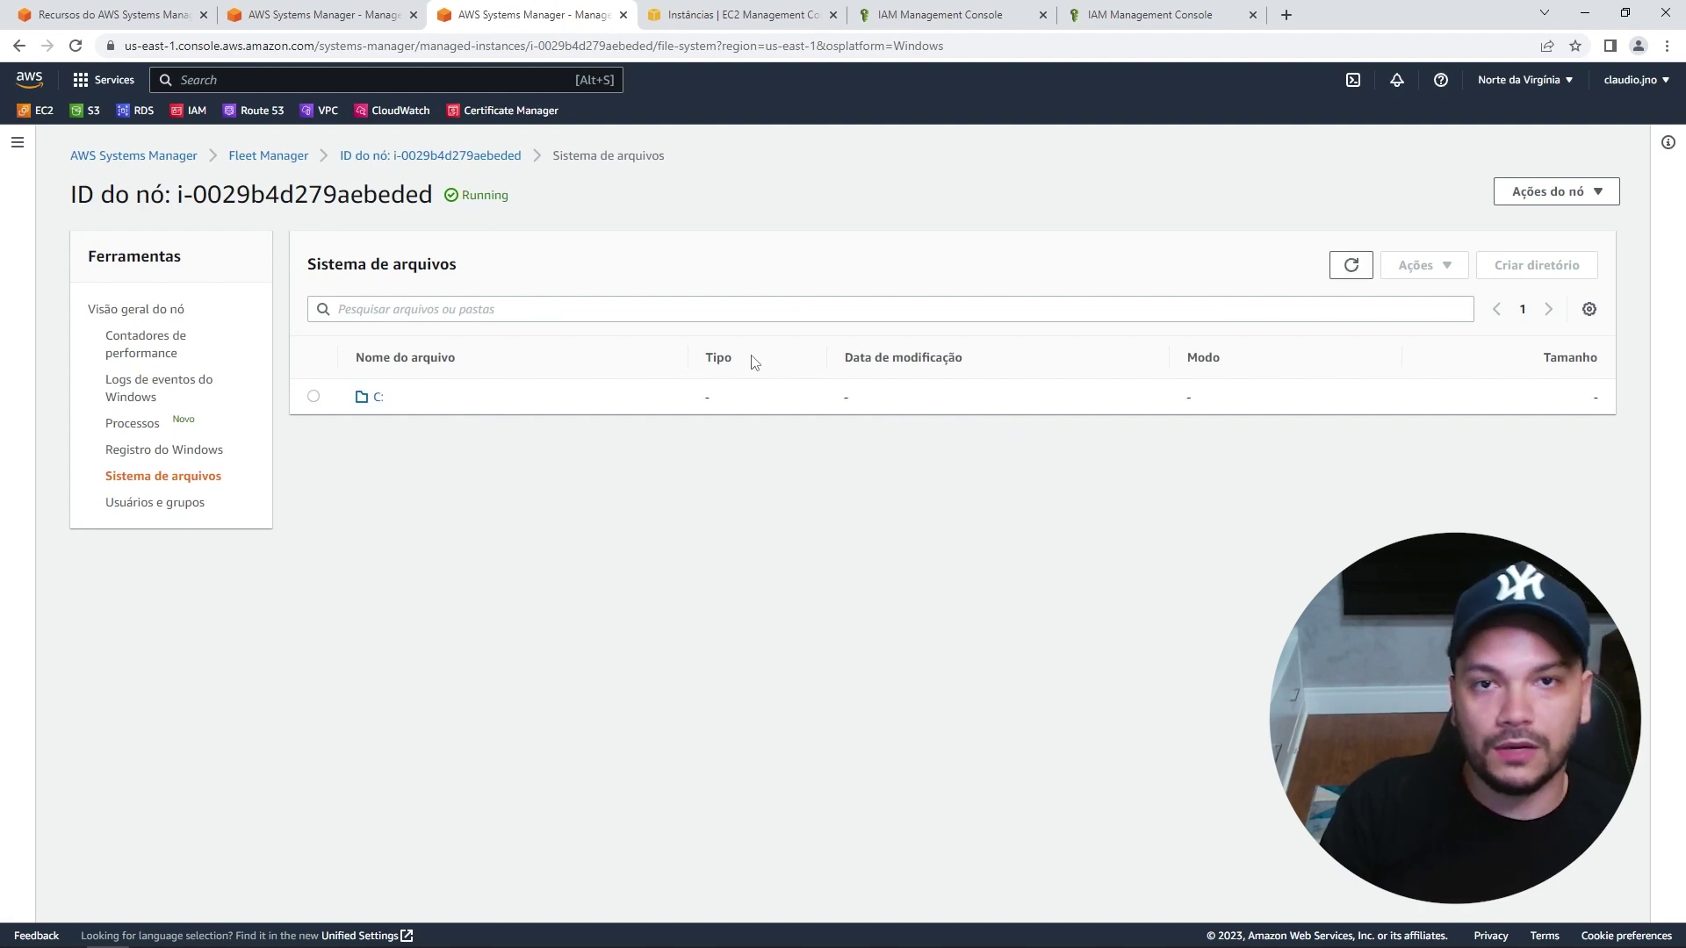
click(378, 400)
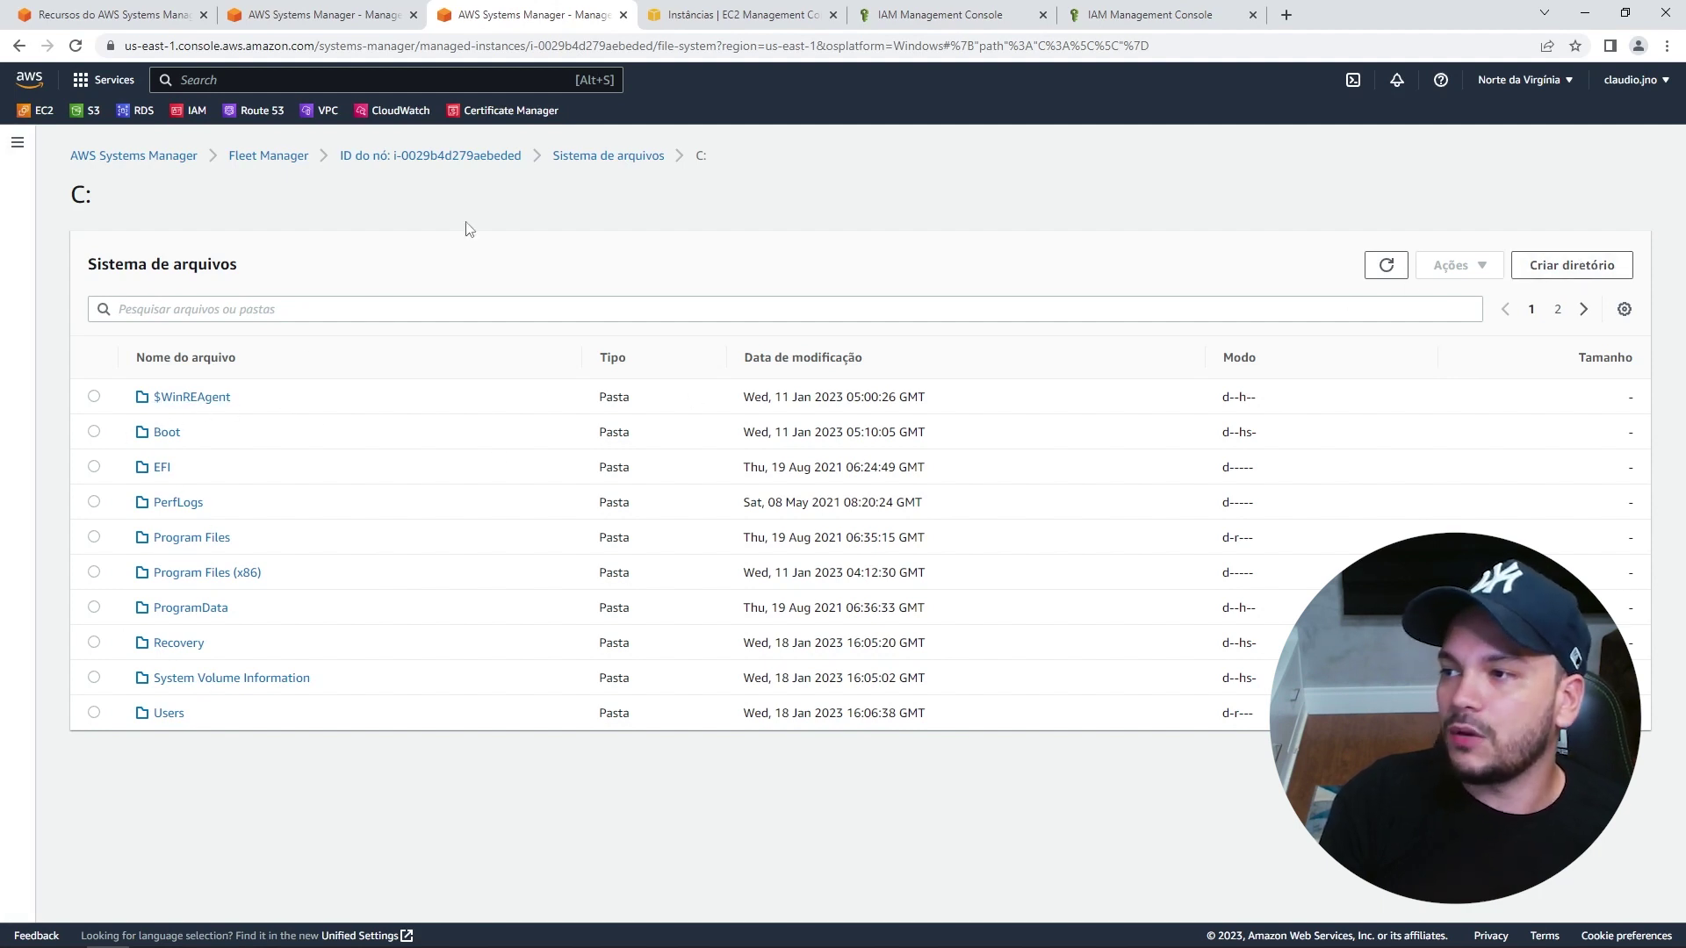
Return to the live2 node overview, open its local users, and select the Administrator account.
click(511, 163)
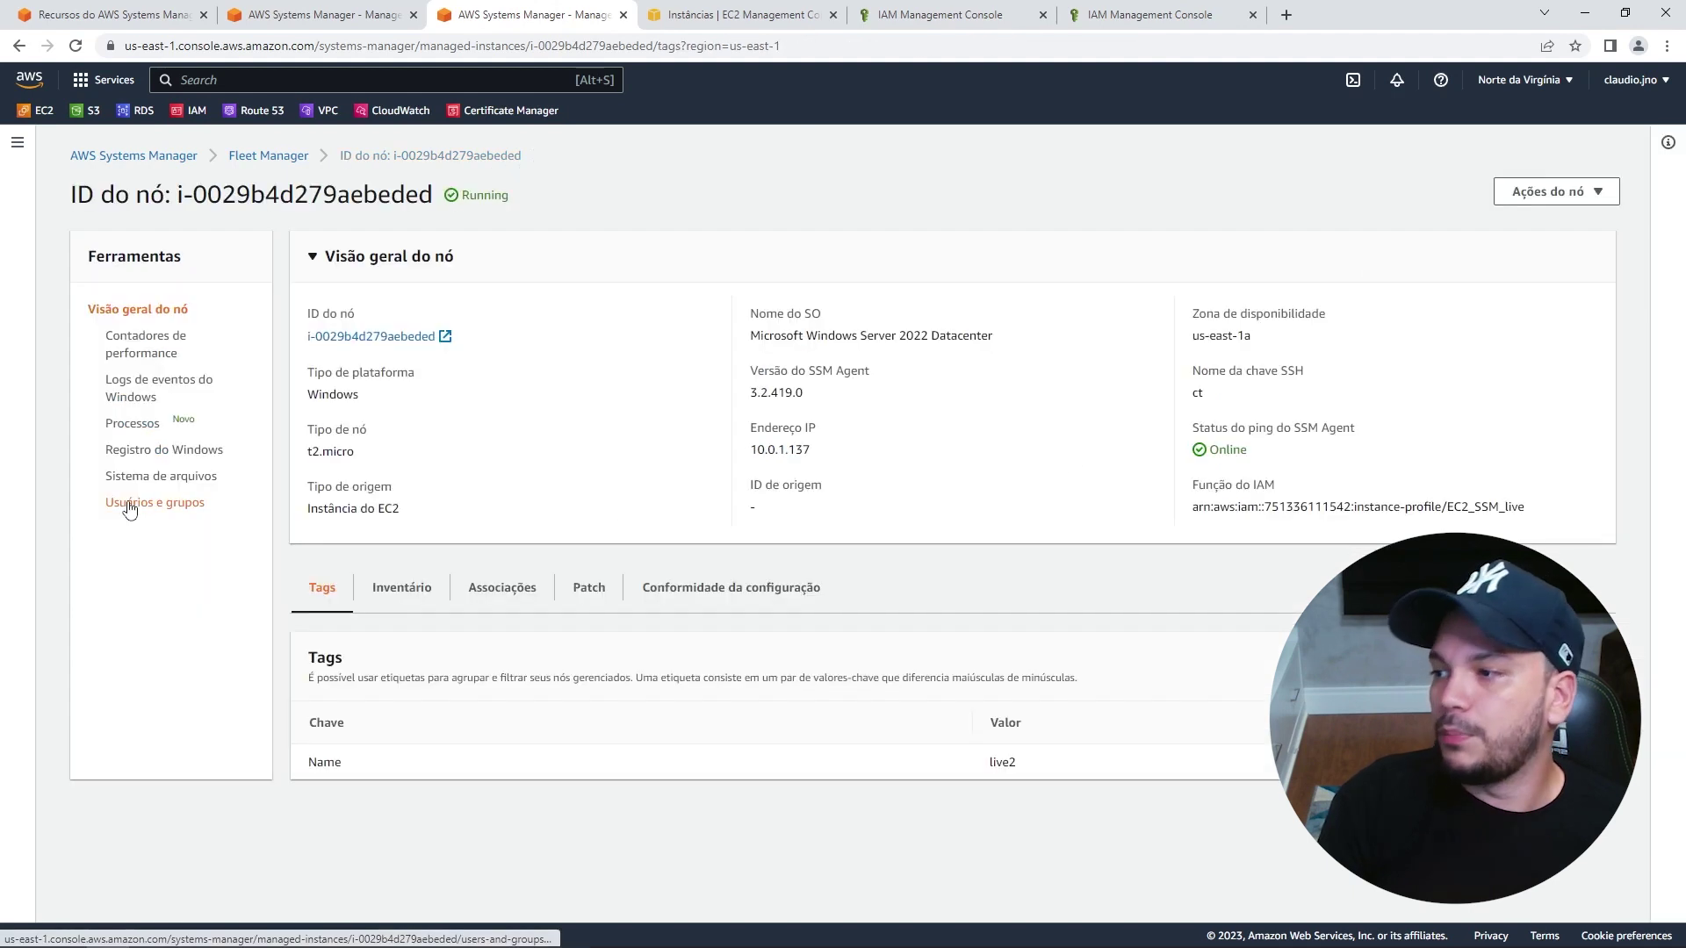
click(129, 504)
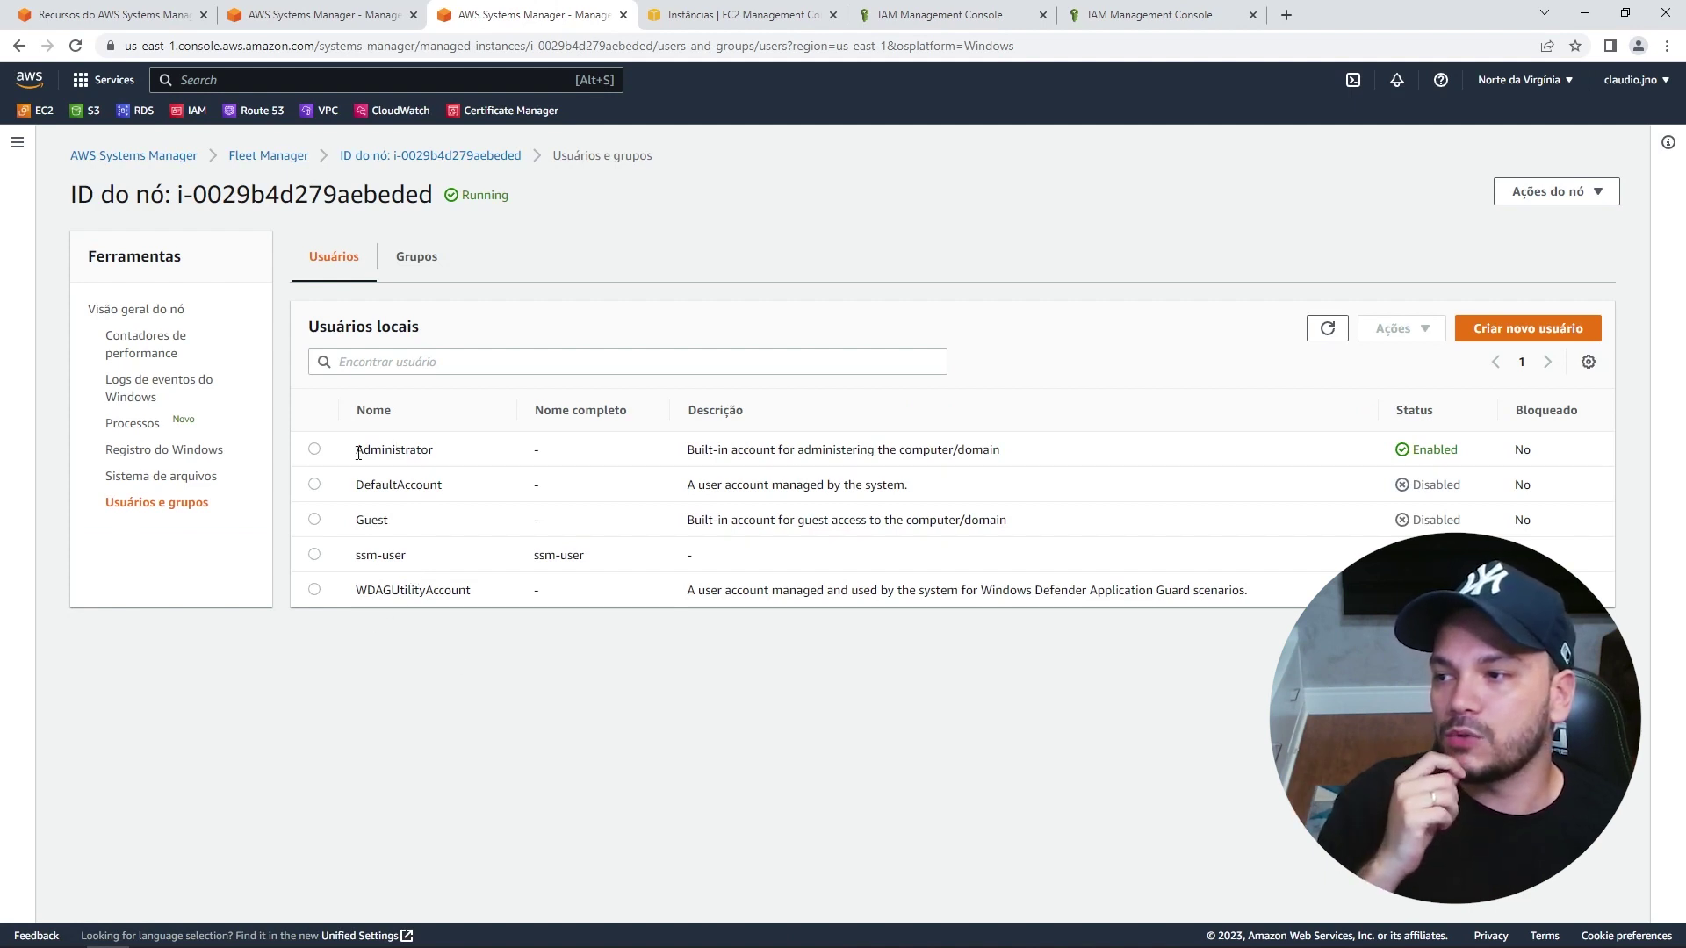
click(315, 450)
Start creating a new local user, fill in the user's name, enable defining a password, and read the encryption notice.
click(1528, 328)
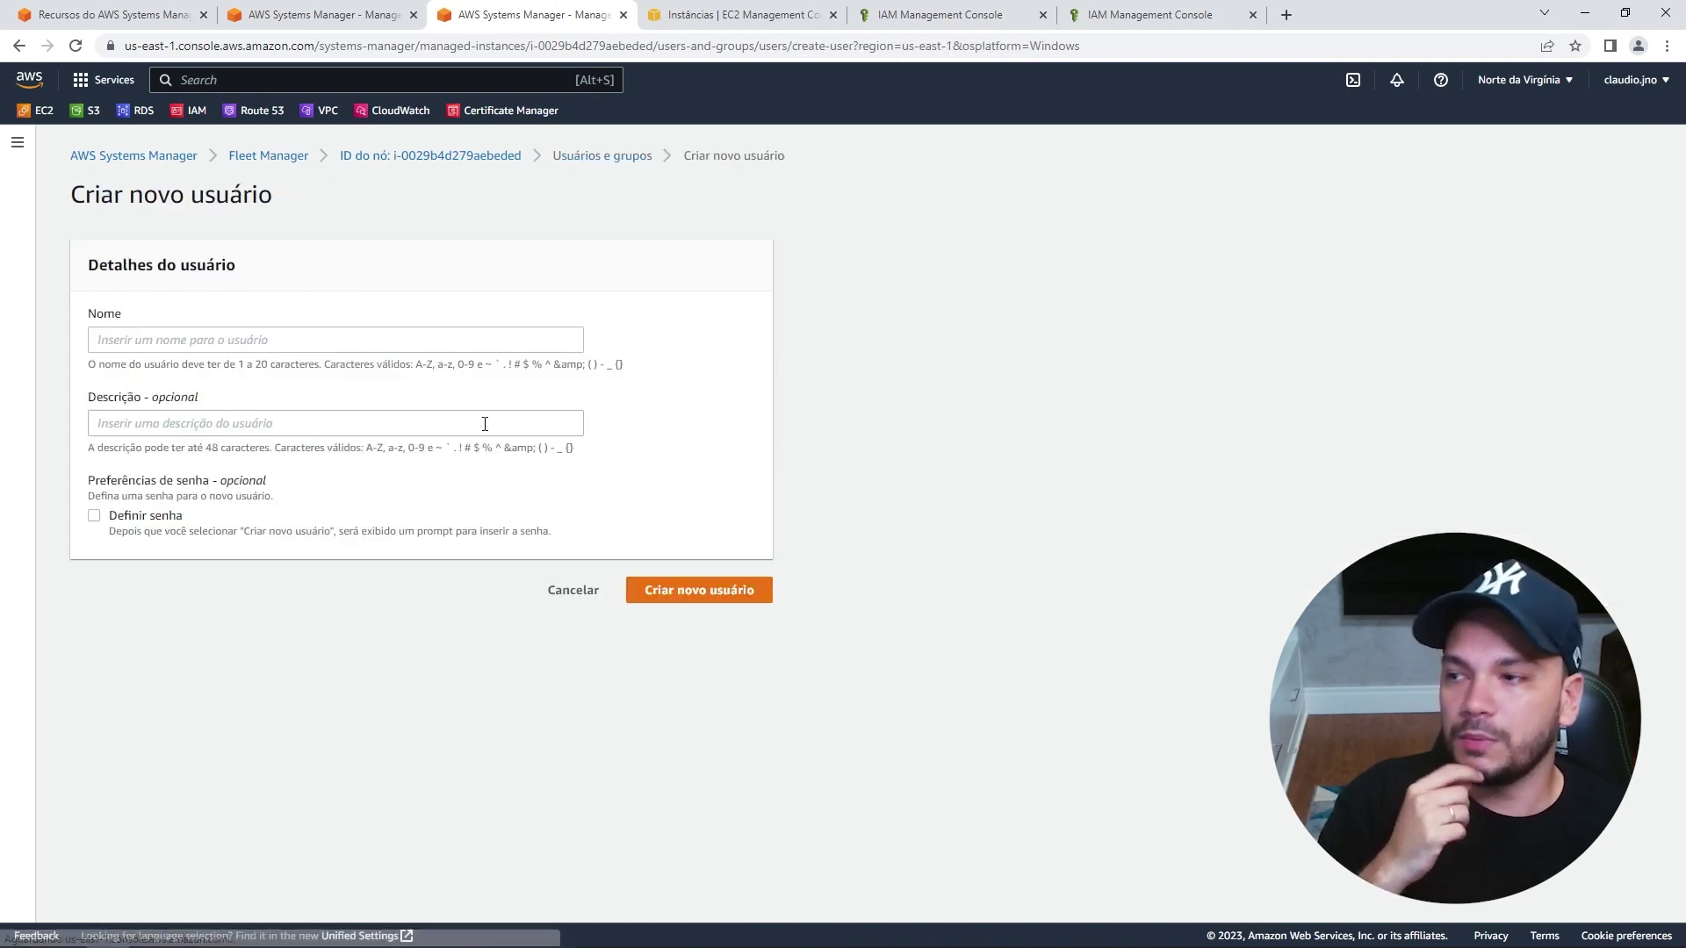
click(231, 339)
text(claudio)
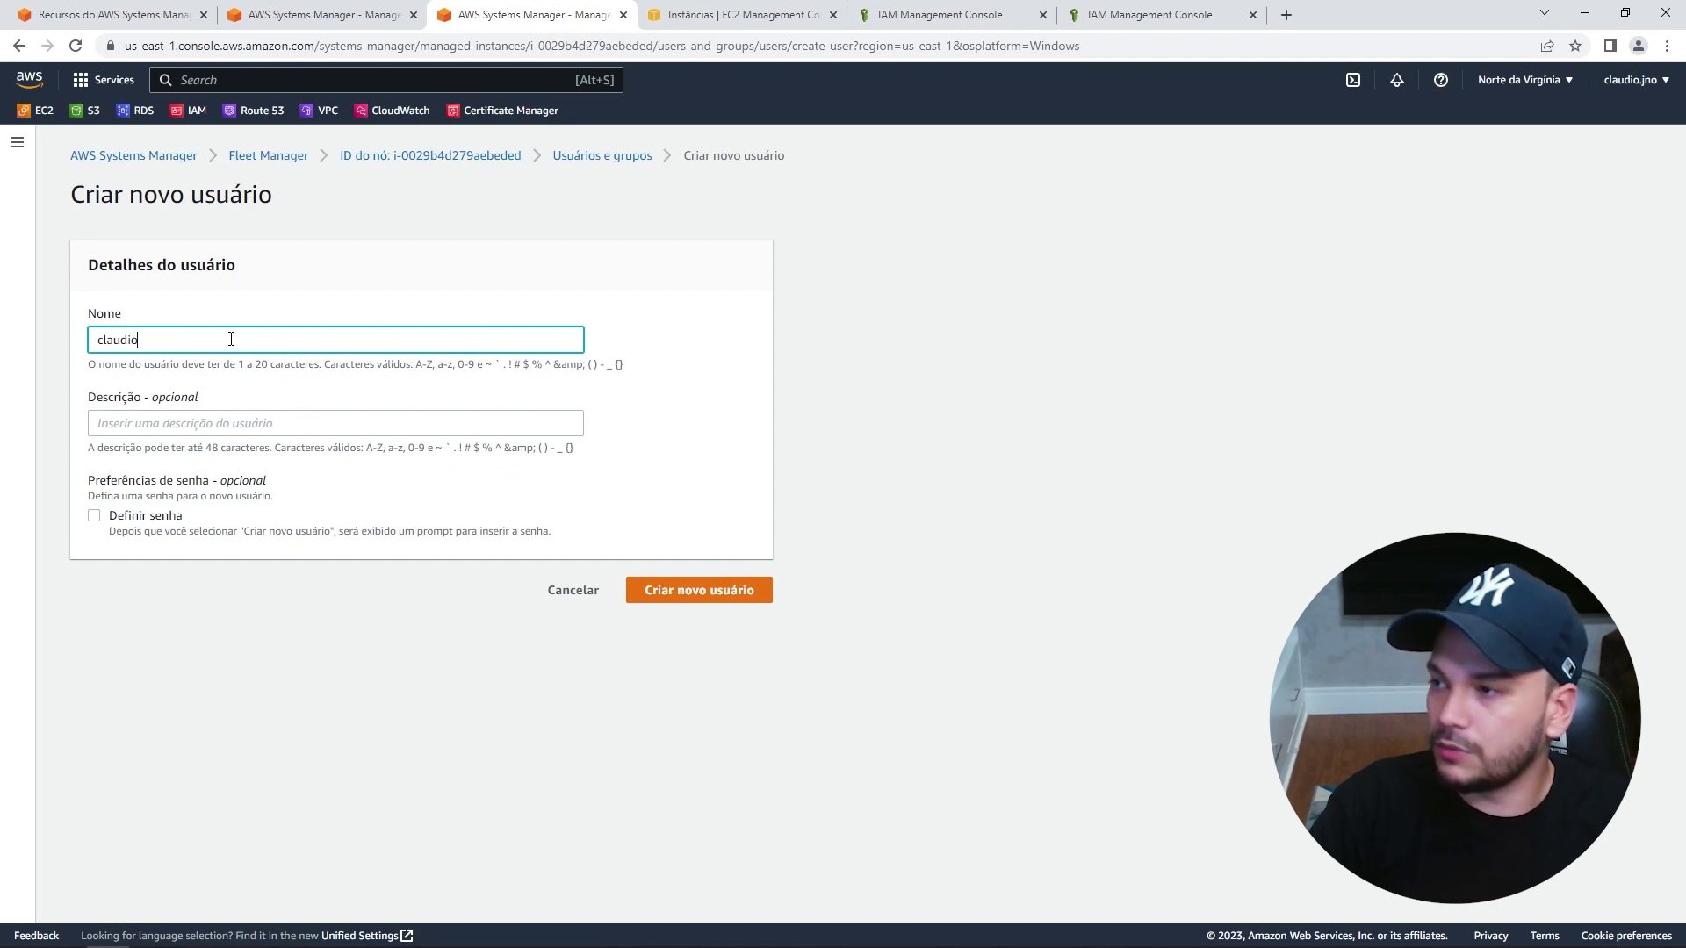
click(95, 517)
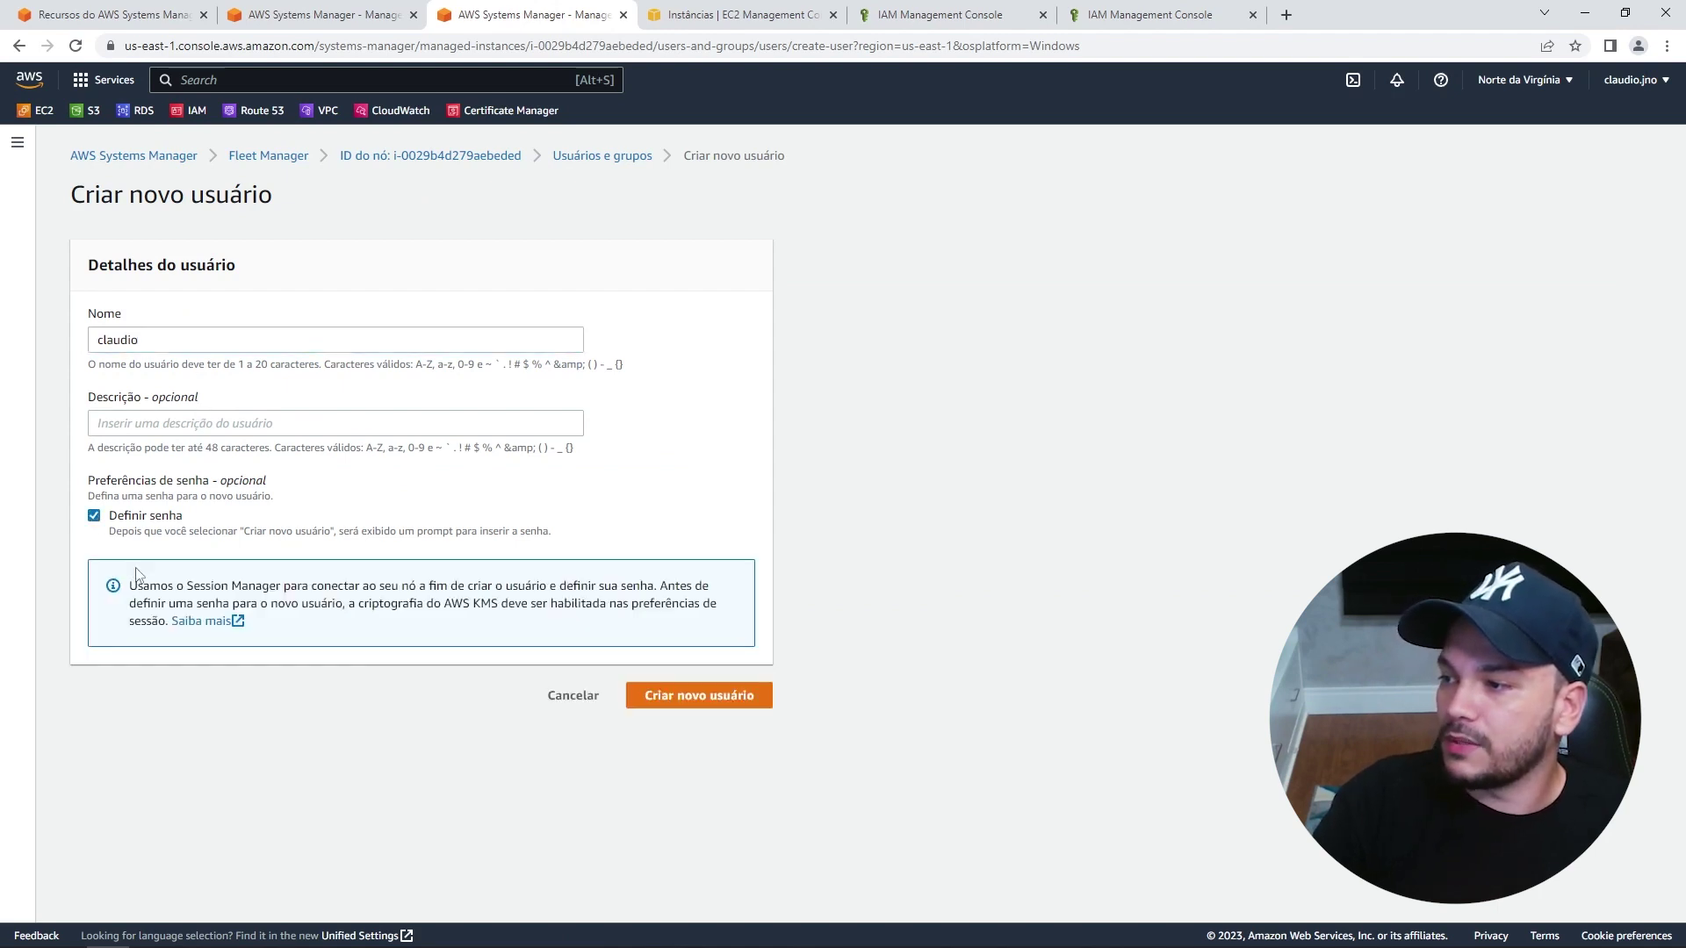
drag(496, 586, 656, 620)
click(545, 623)
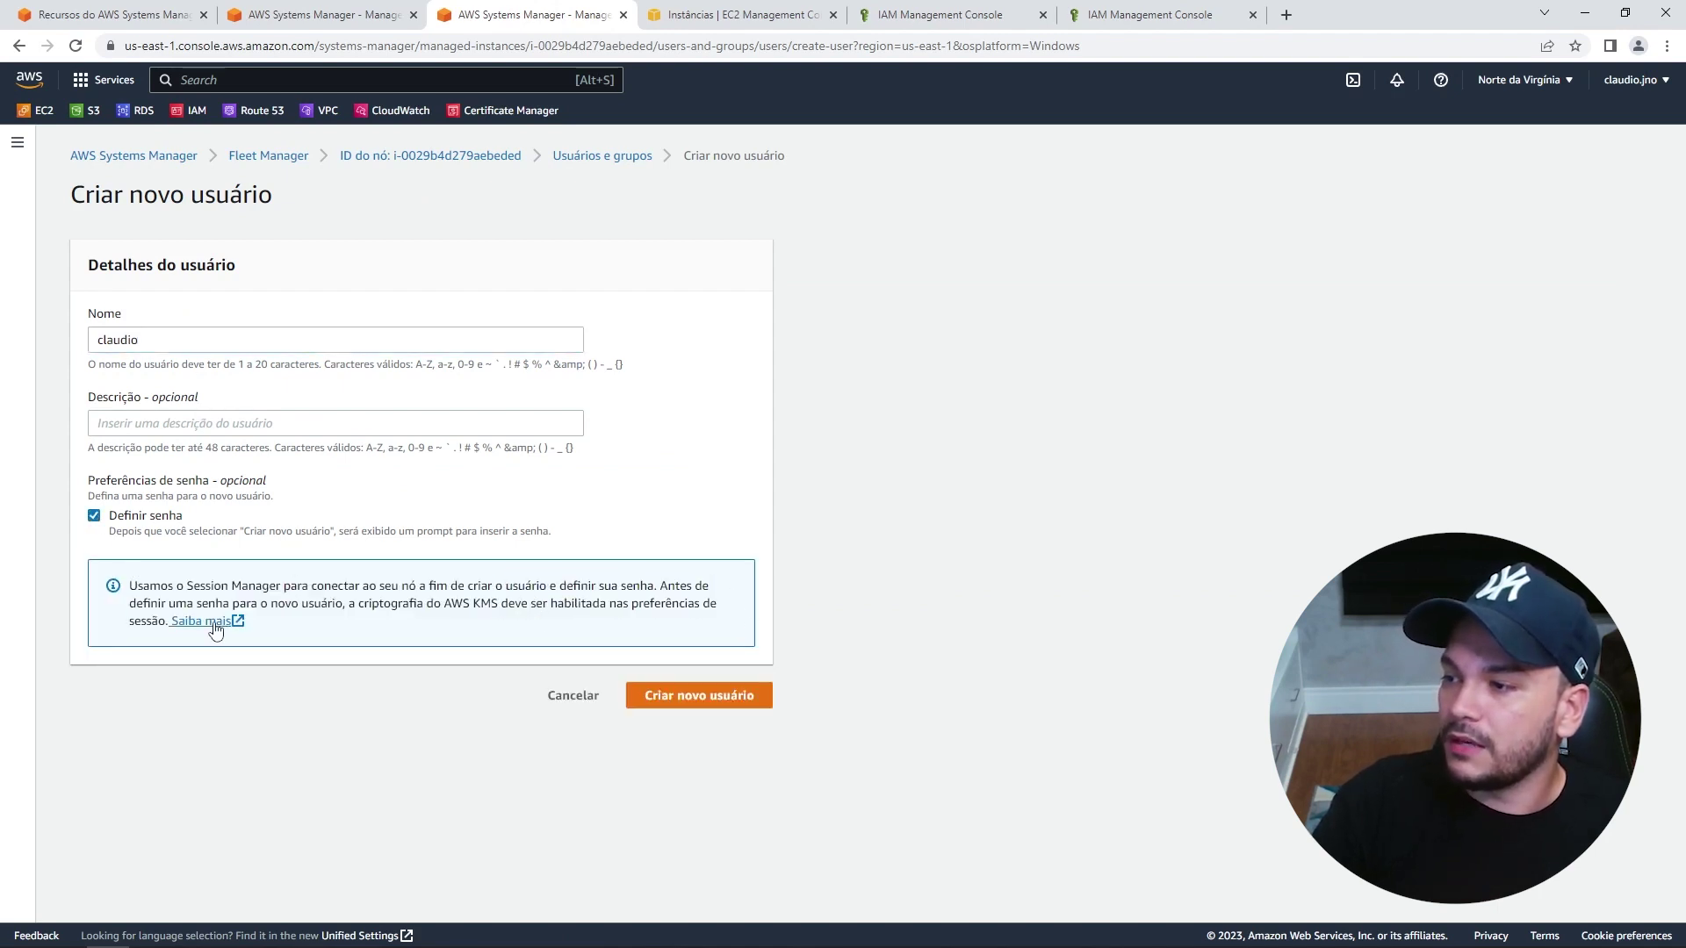
Submit the new local user, enter and confirm the account password in the terminal, and finish the user creation.
click(725, 711)
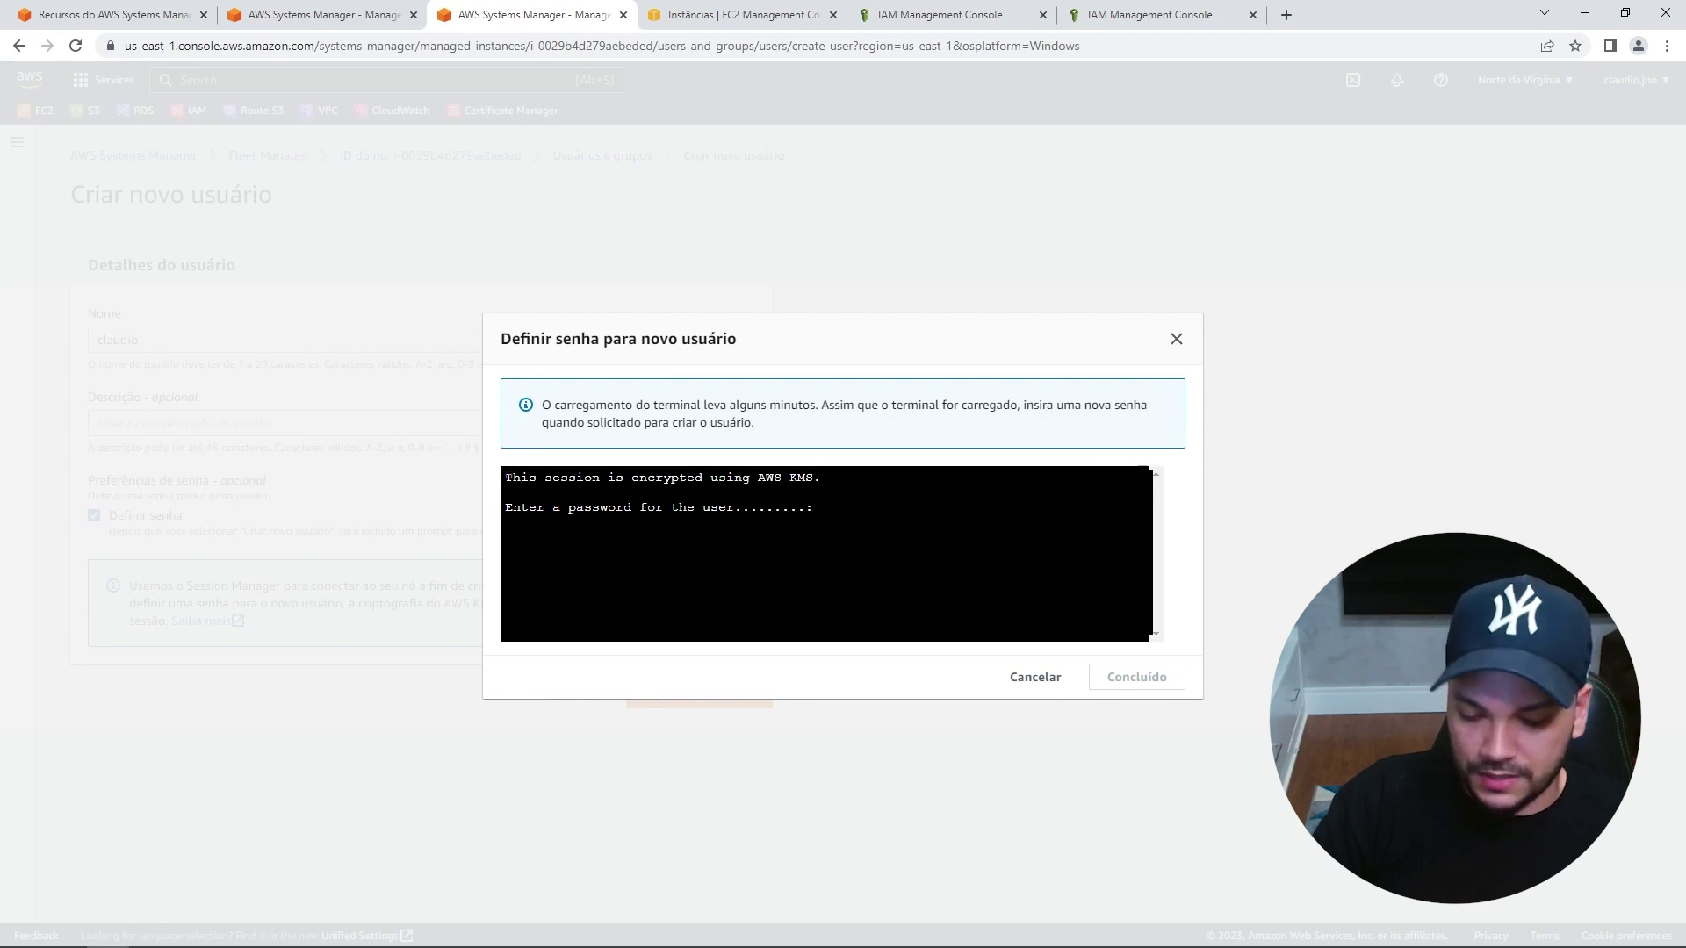
text(**)
key(Return)
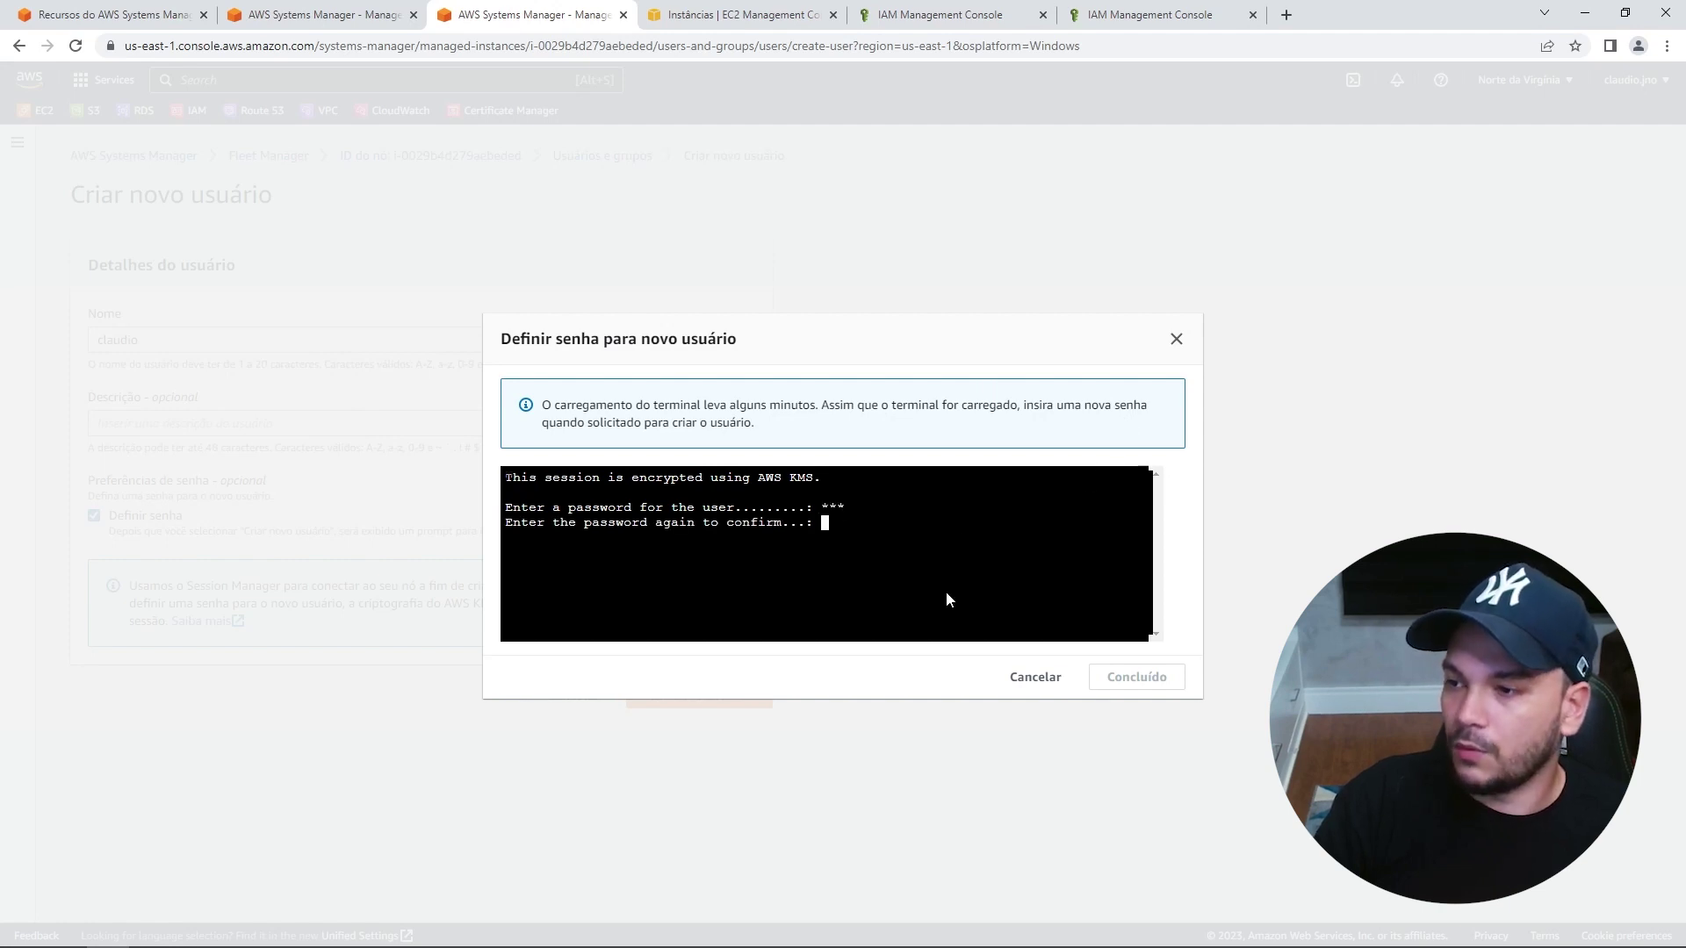
text(***)
key(Return)
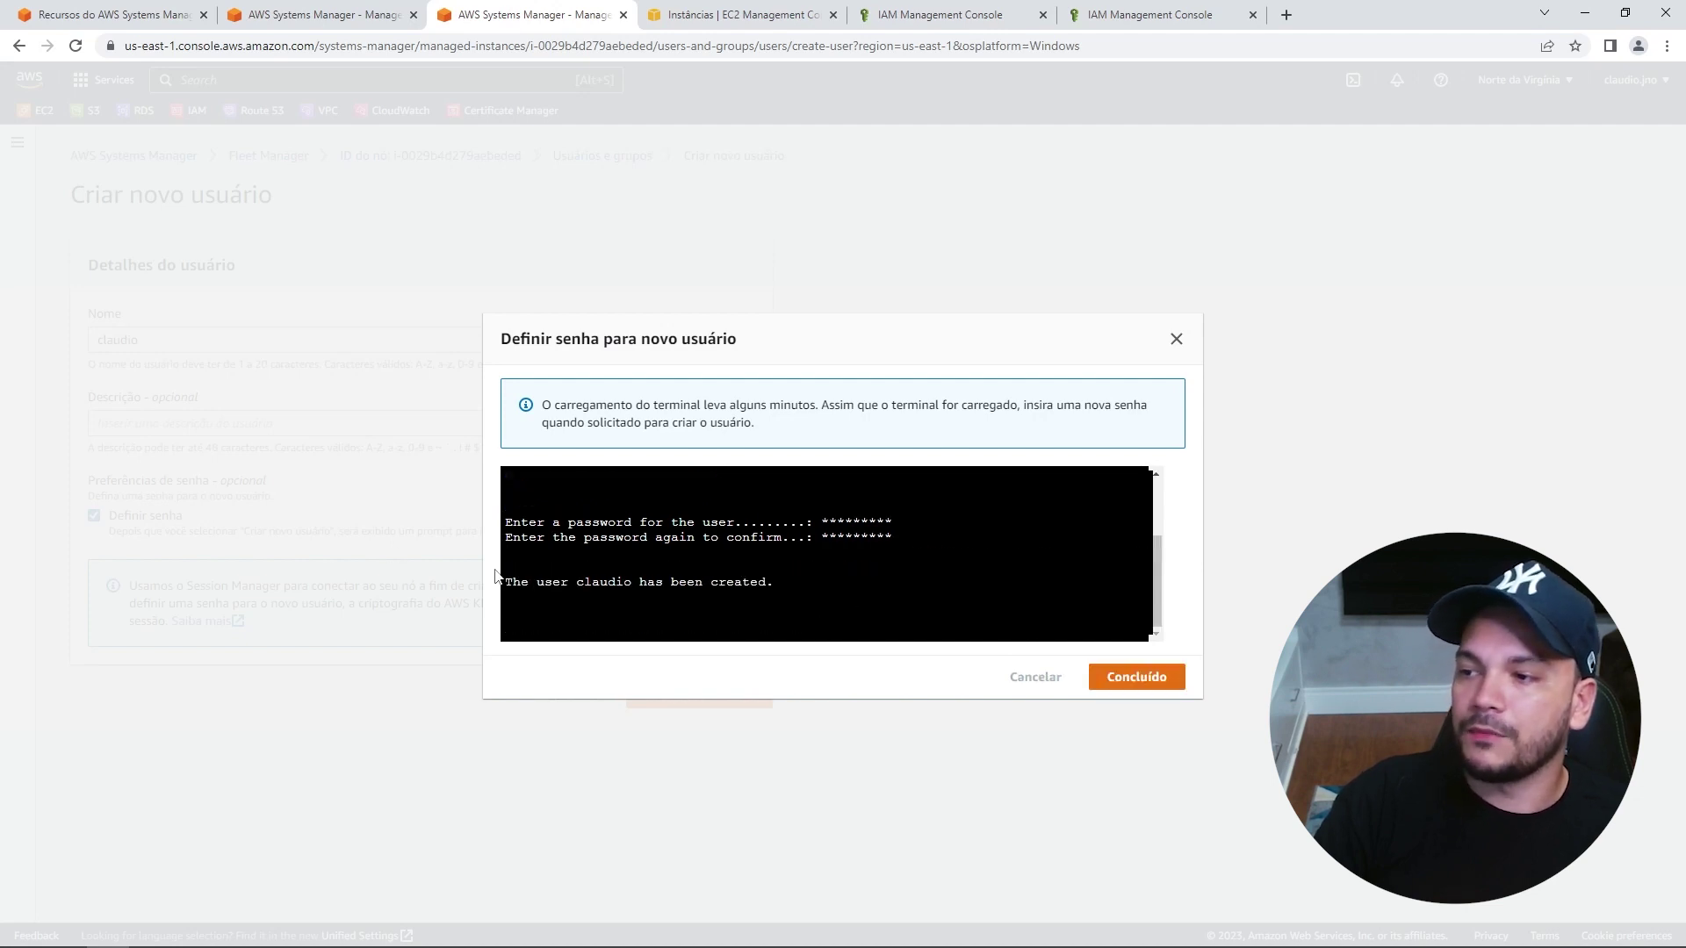
drag(566, 582, 773, 584)
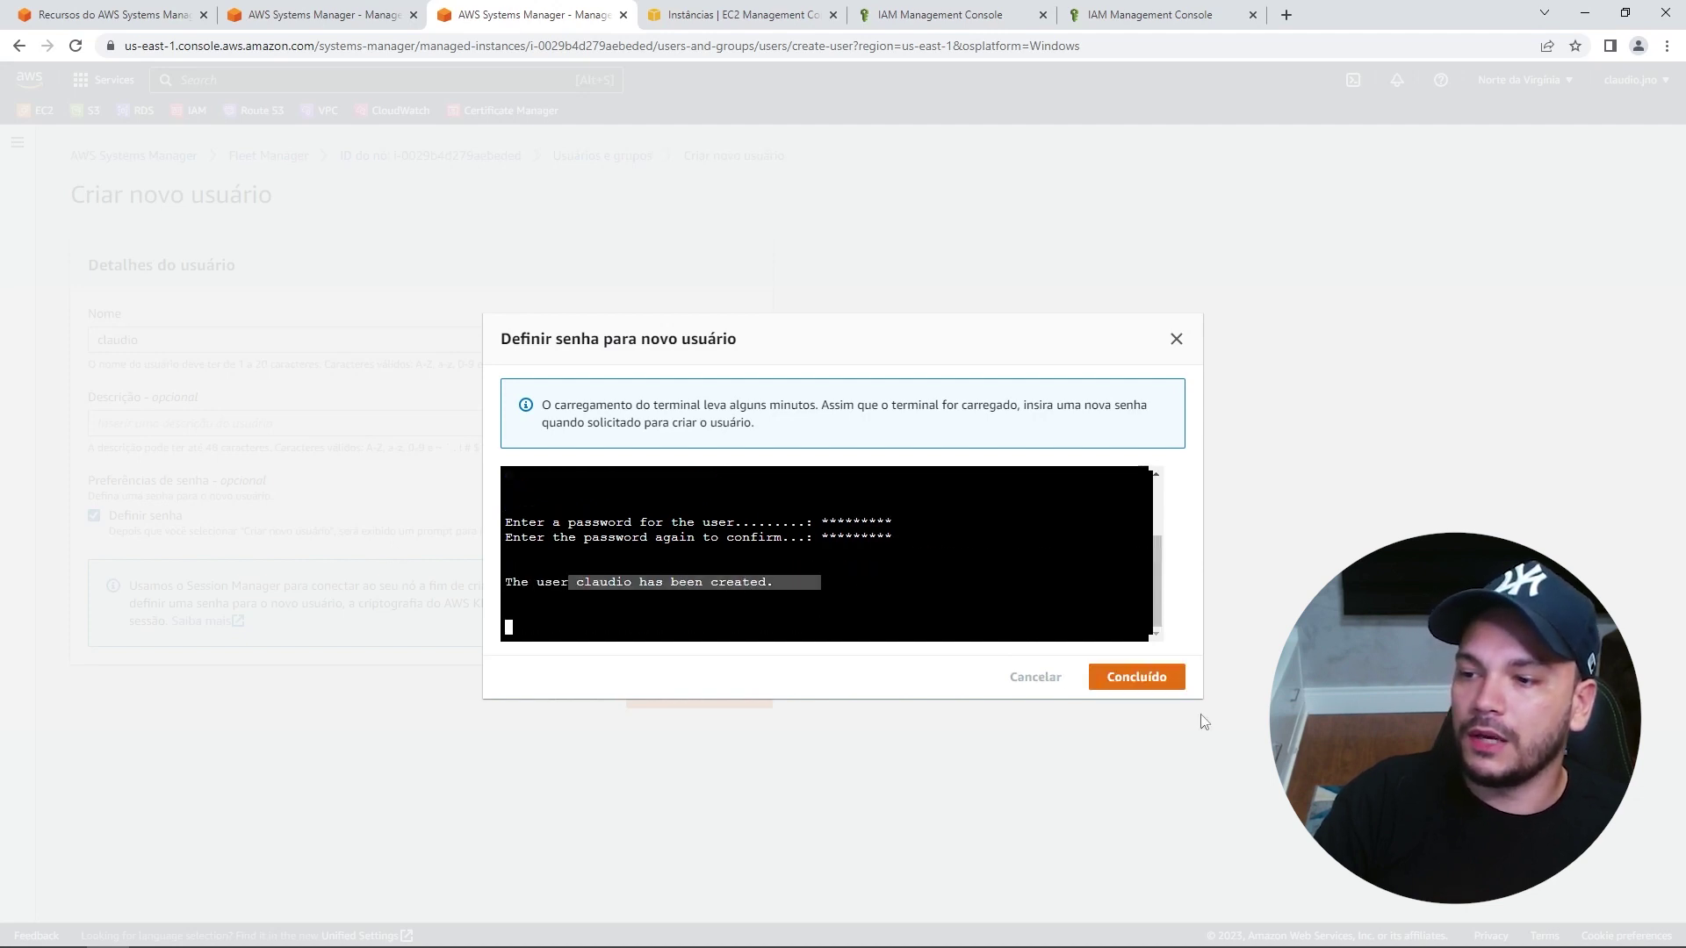
click(1157, 685)
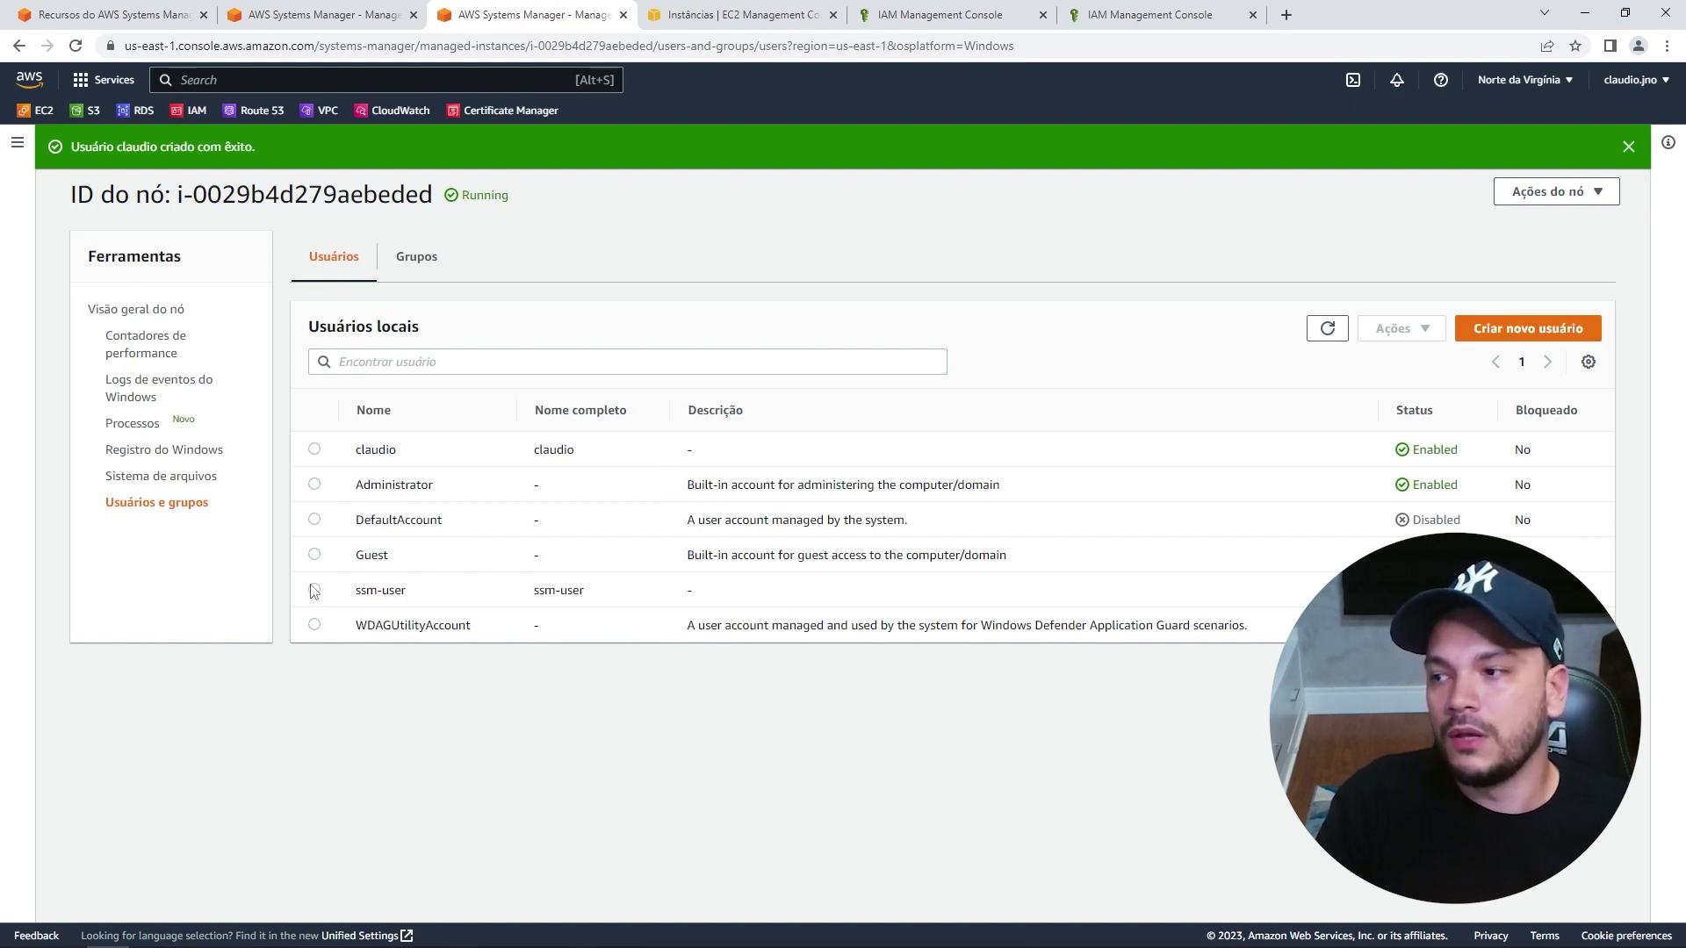
Add the newly created local user to the Administrators group and check the account's status in the local users list.
click(314, 449)
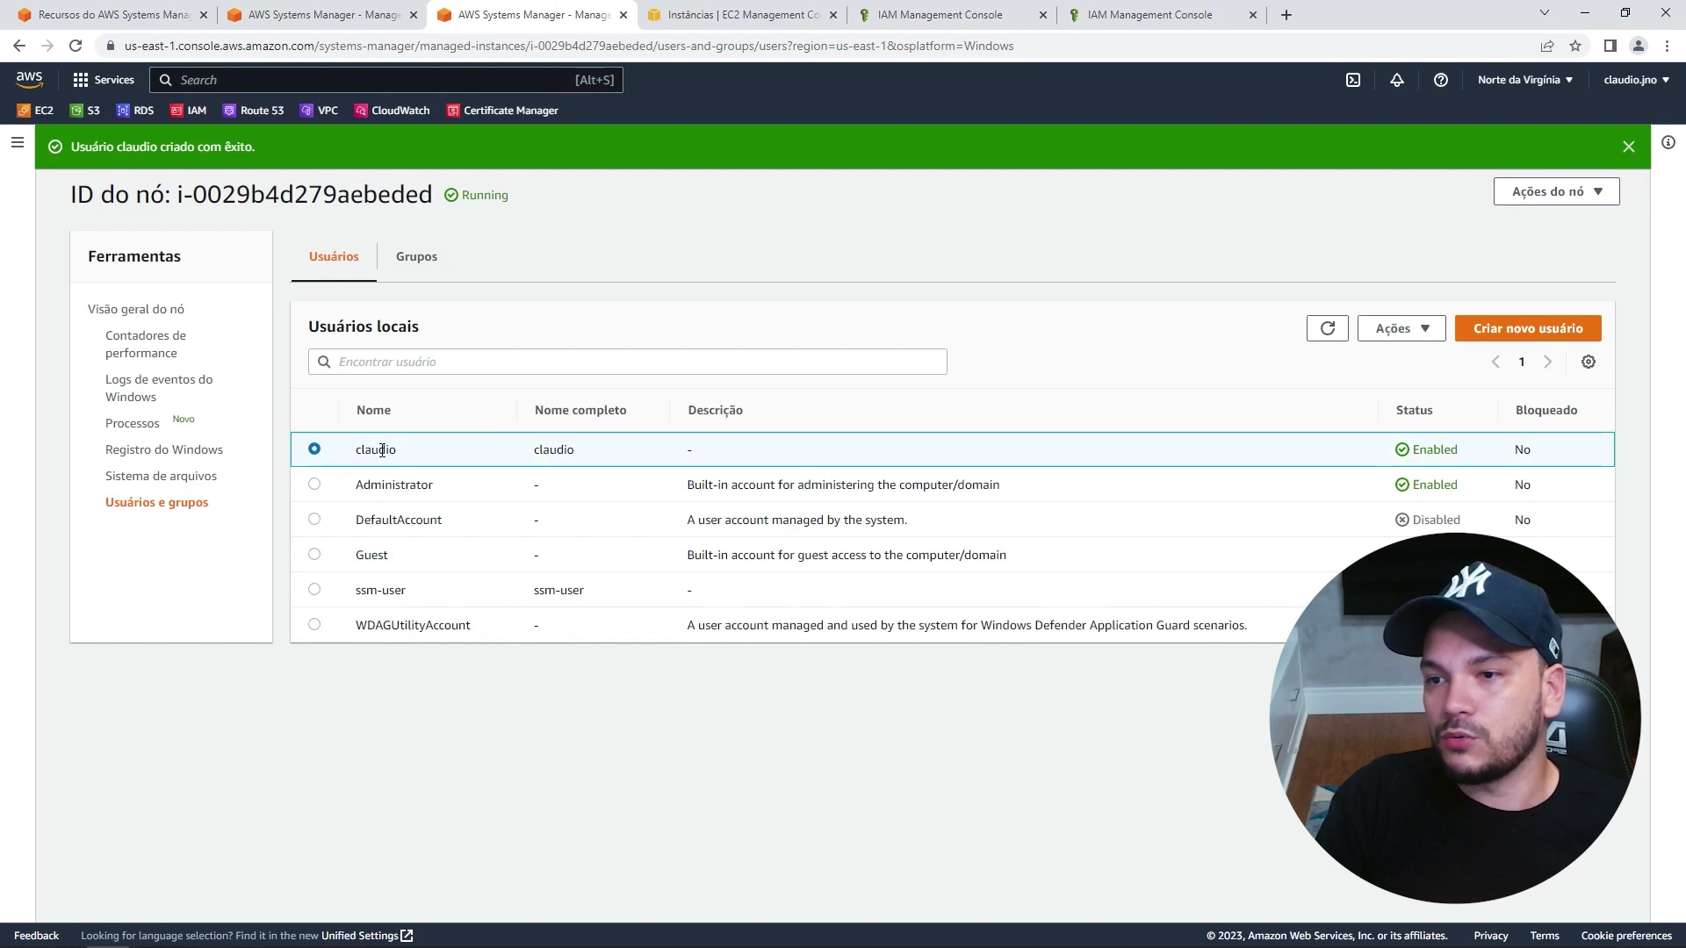
click(1382, 331)
click(1408, 359)
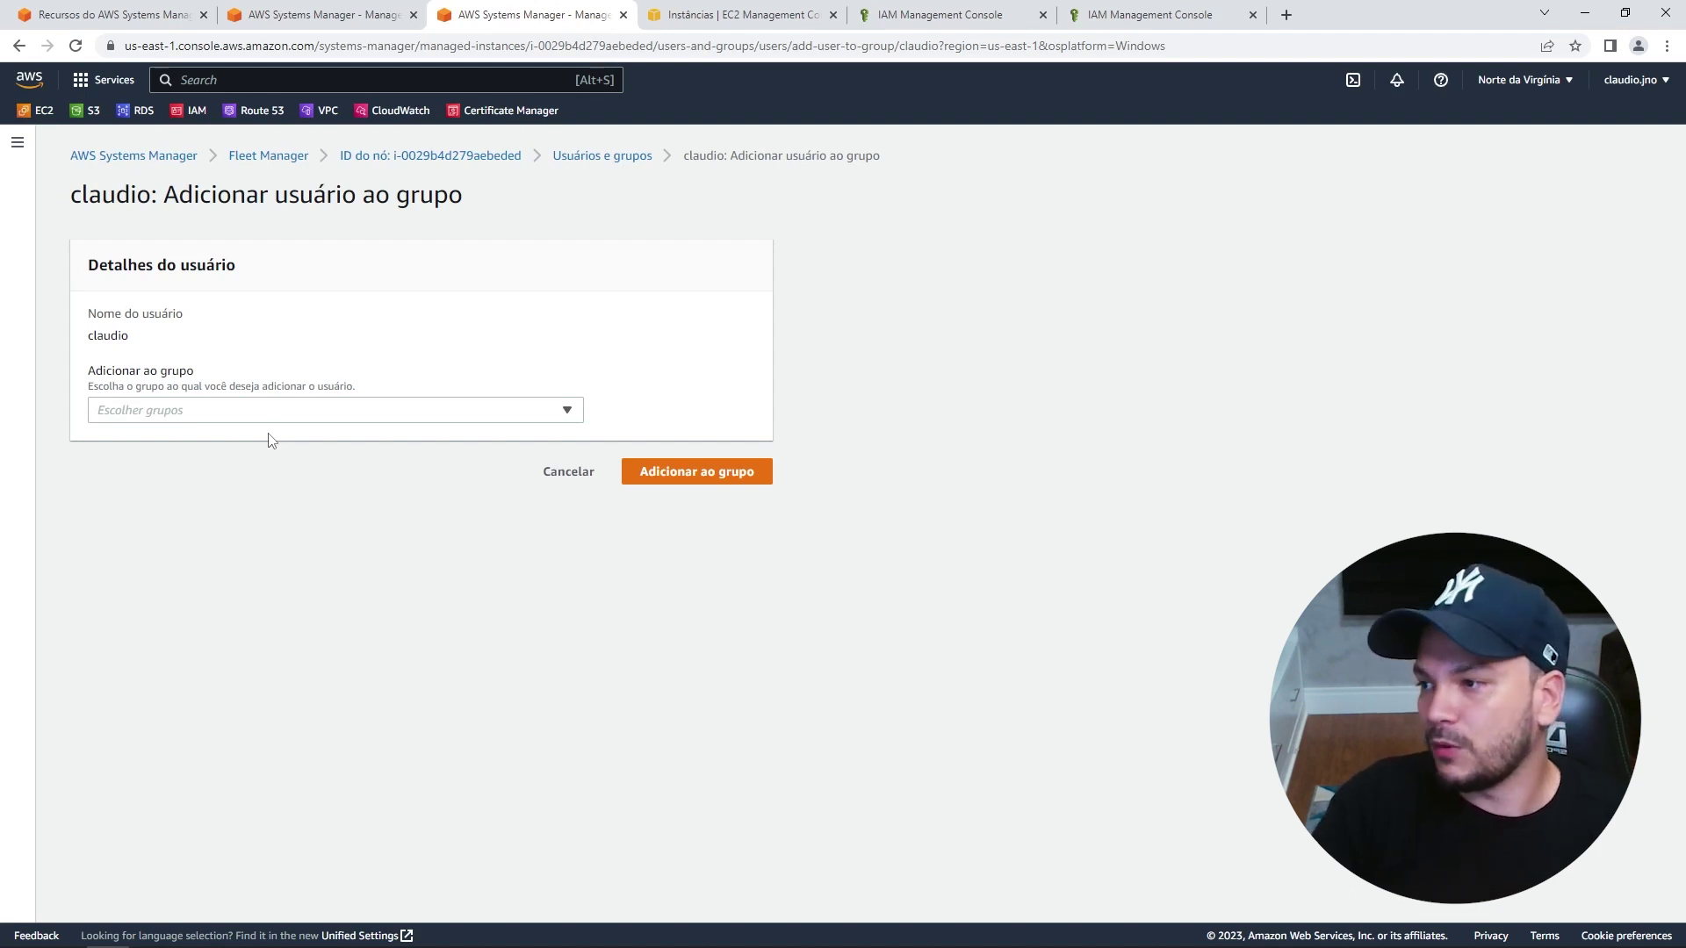
click(283, 415)
click(103, 489)
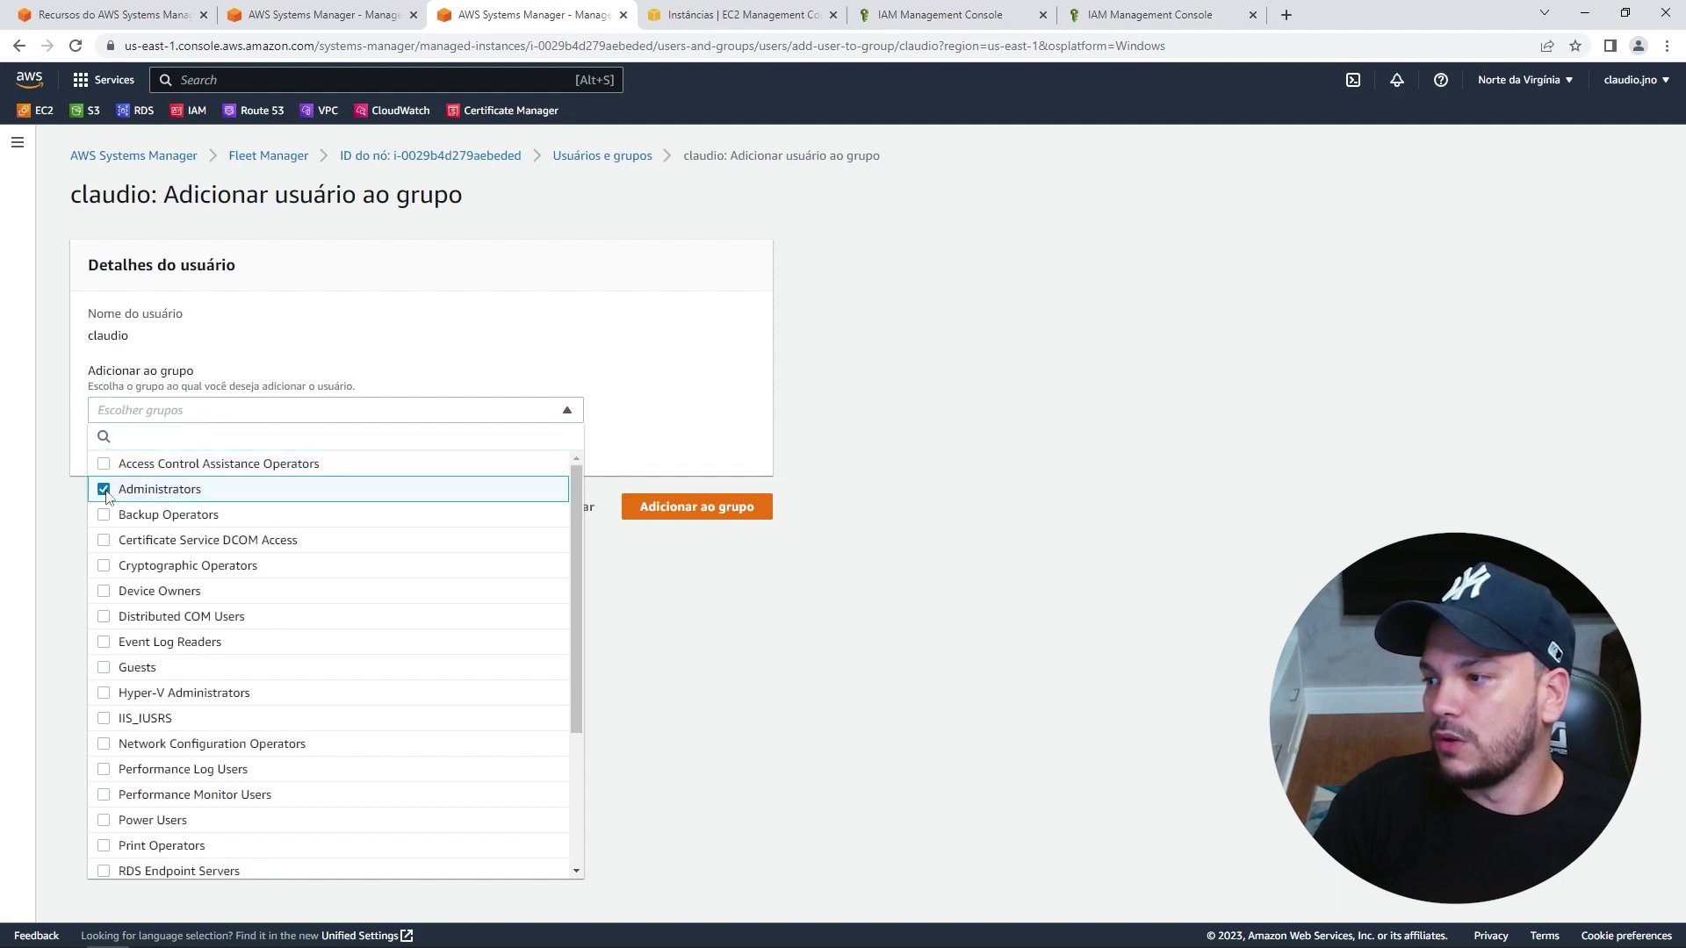
click(662, 511)
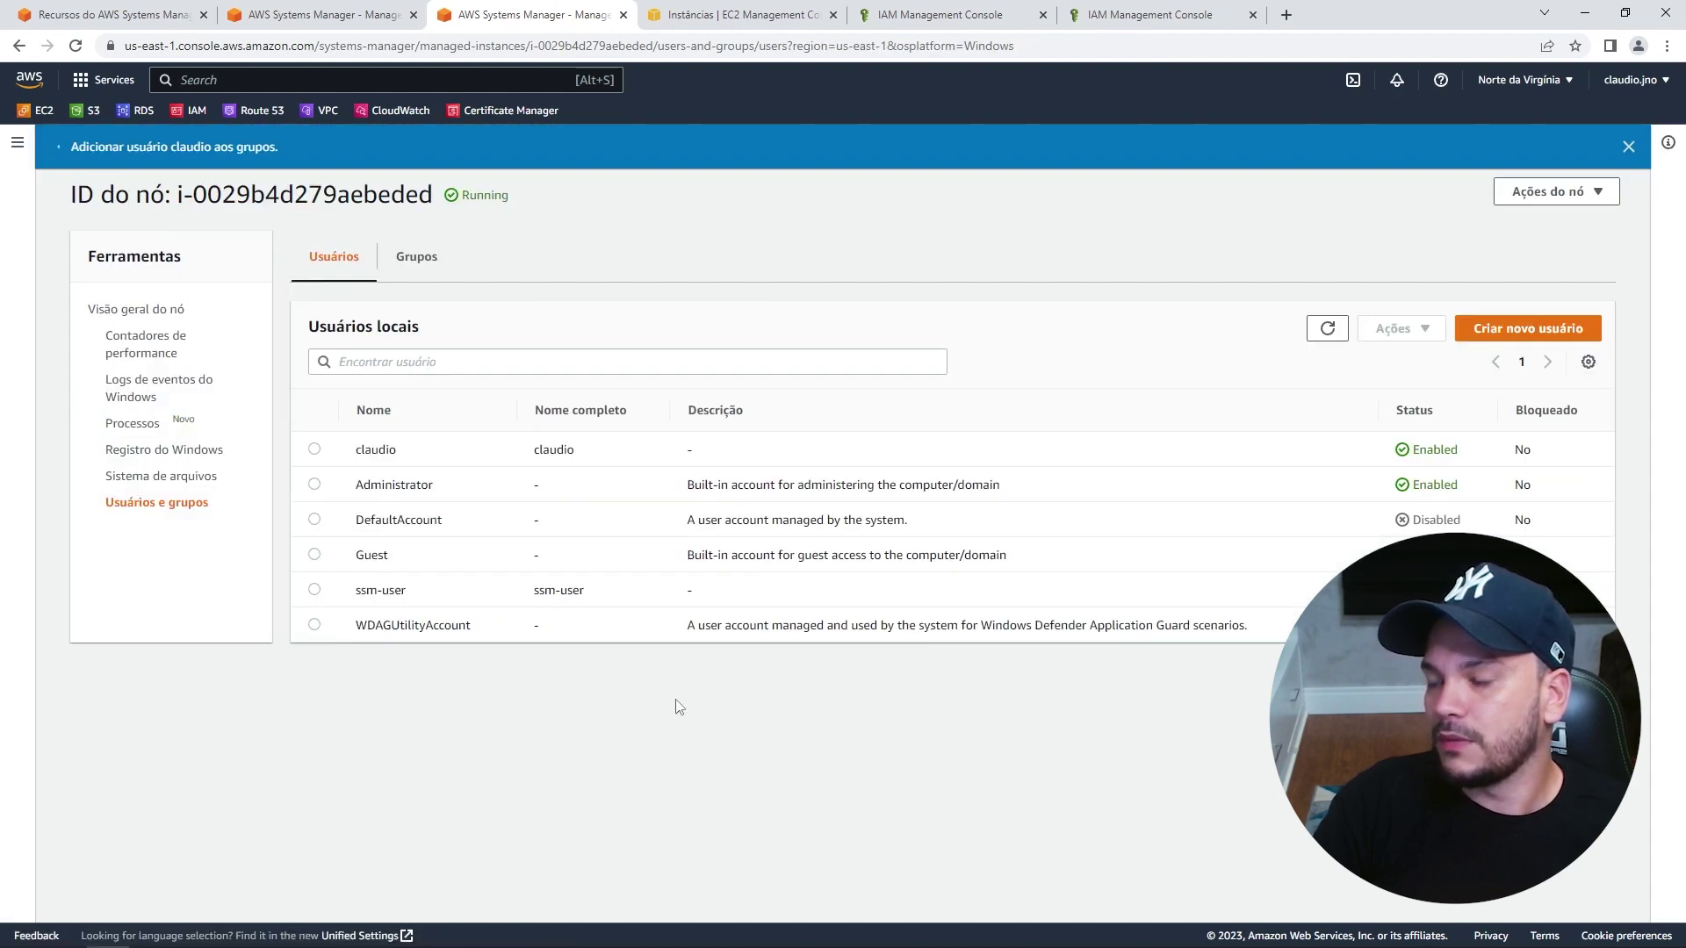
drag(365, 452, 702, 458)
click(725, 454)
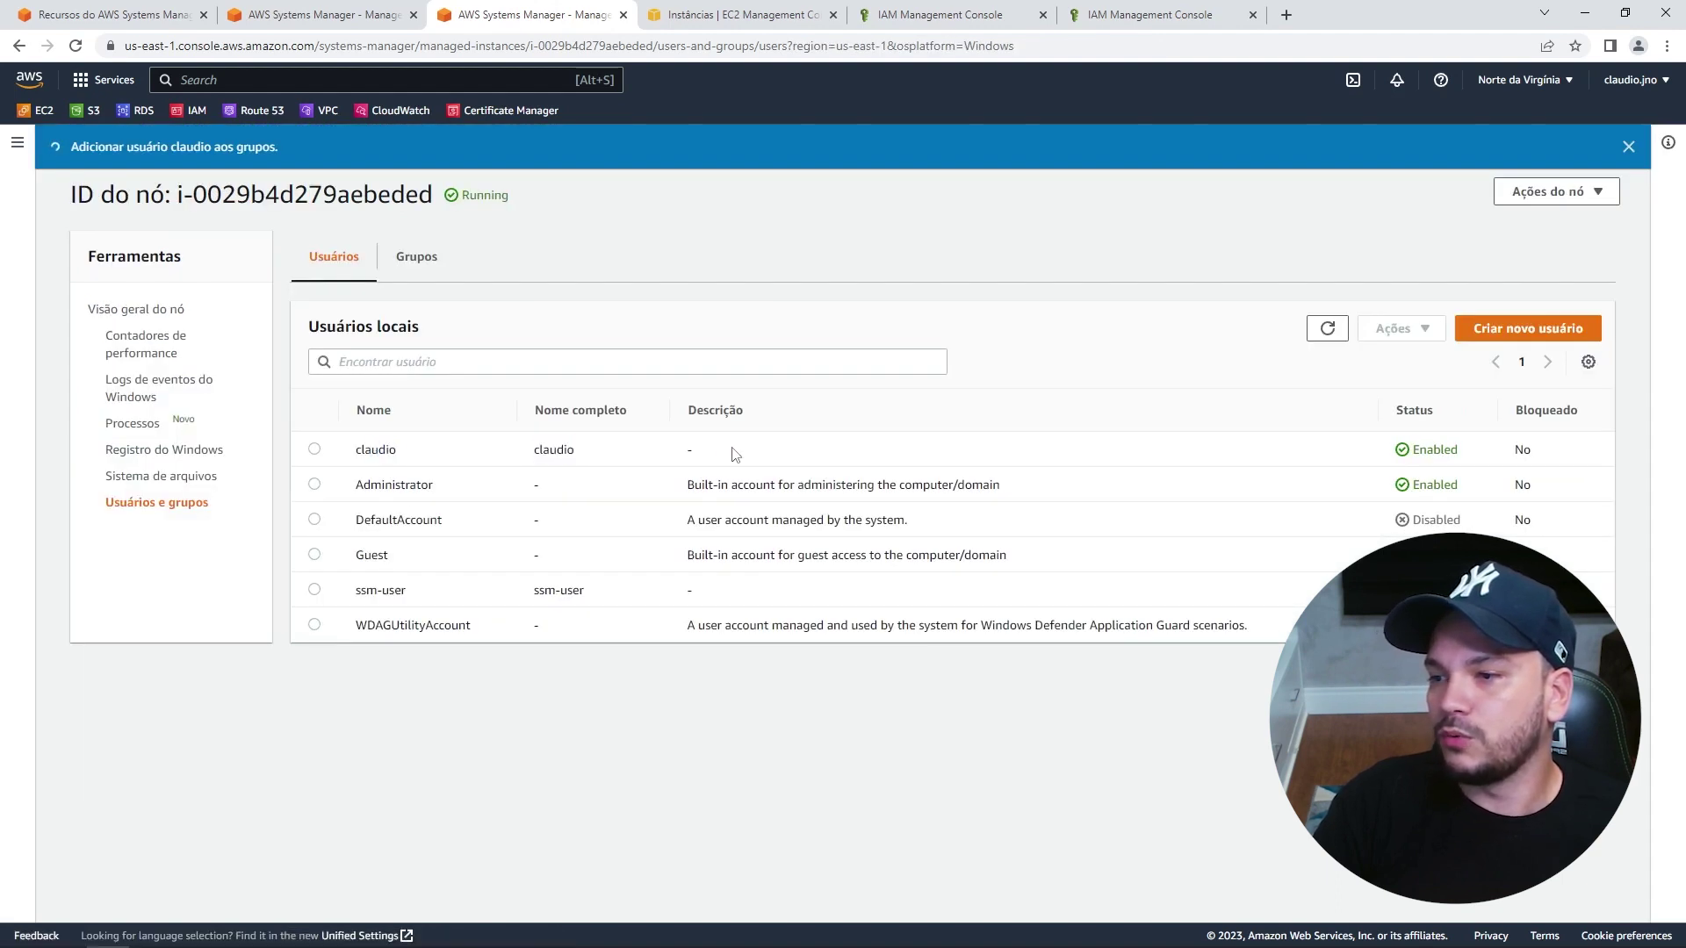
drag(1475, 452, 1414, 452)
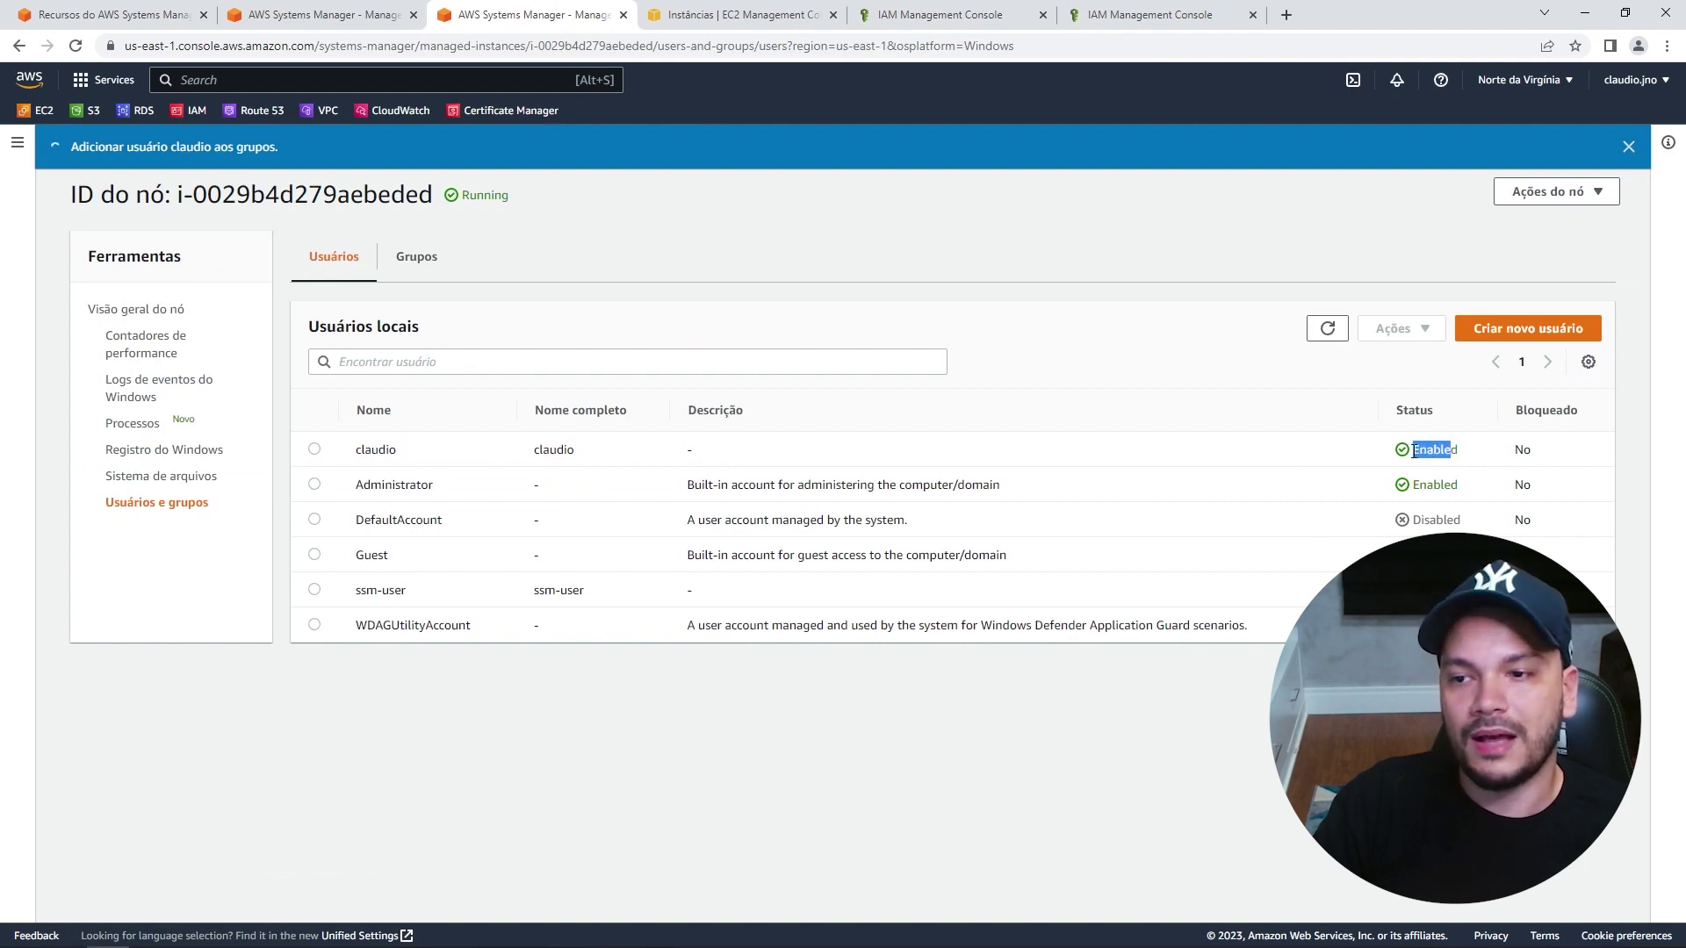